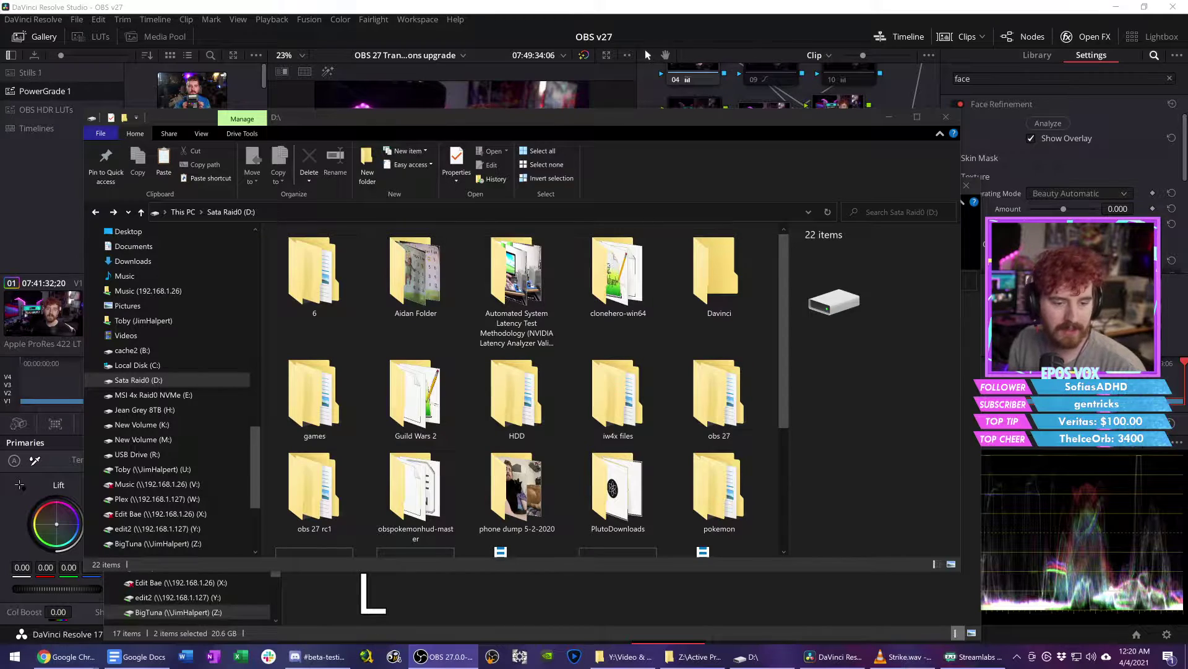
Step: Move the playhead to the start of the OBS 27 Transitions upgrade timeline on the Edit page and return to the Color page
click(545, 3)
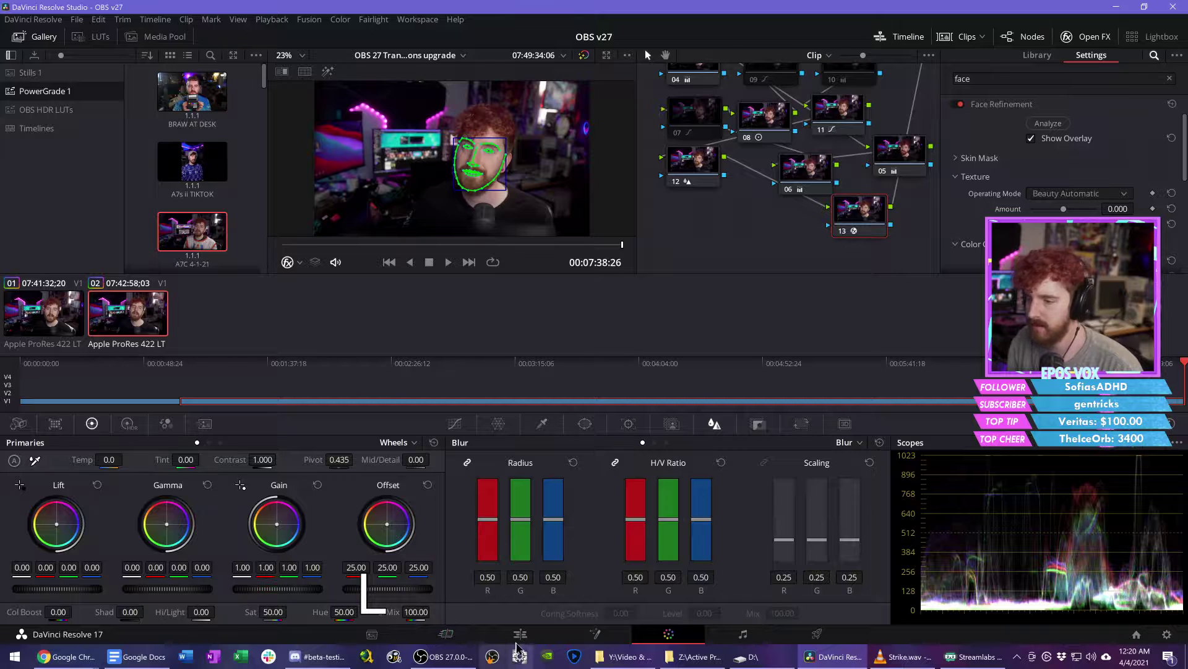
click(520, 634)
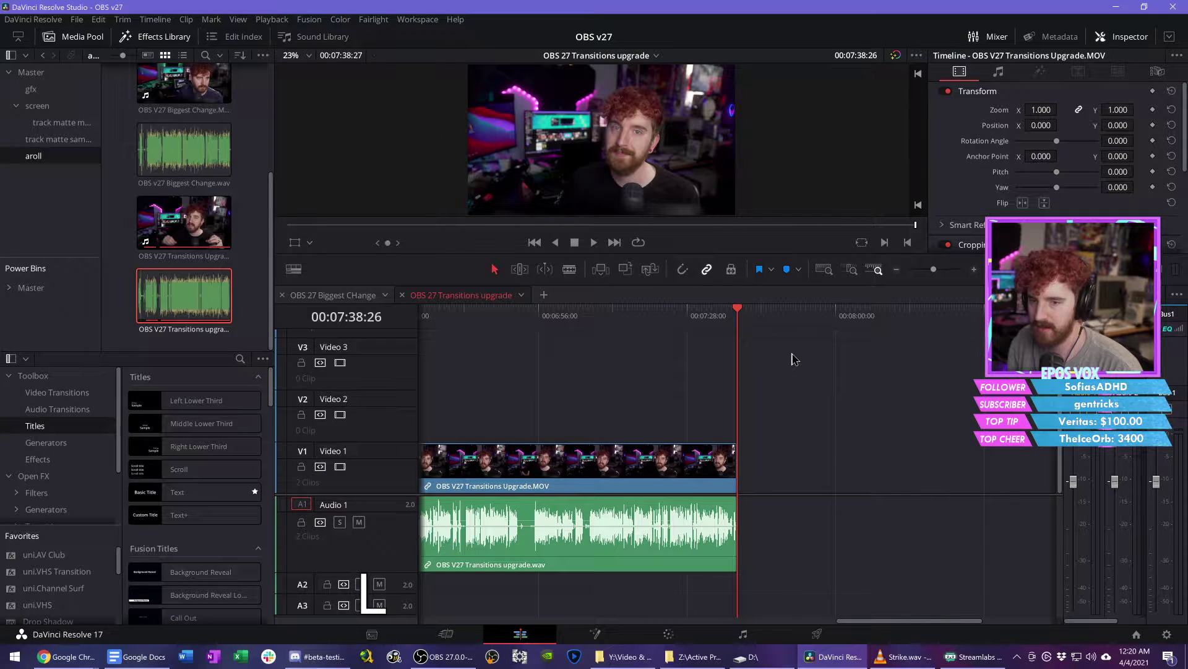
scroll(794, 359, down, 5)
key(Home)
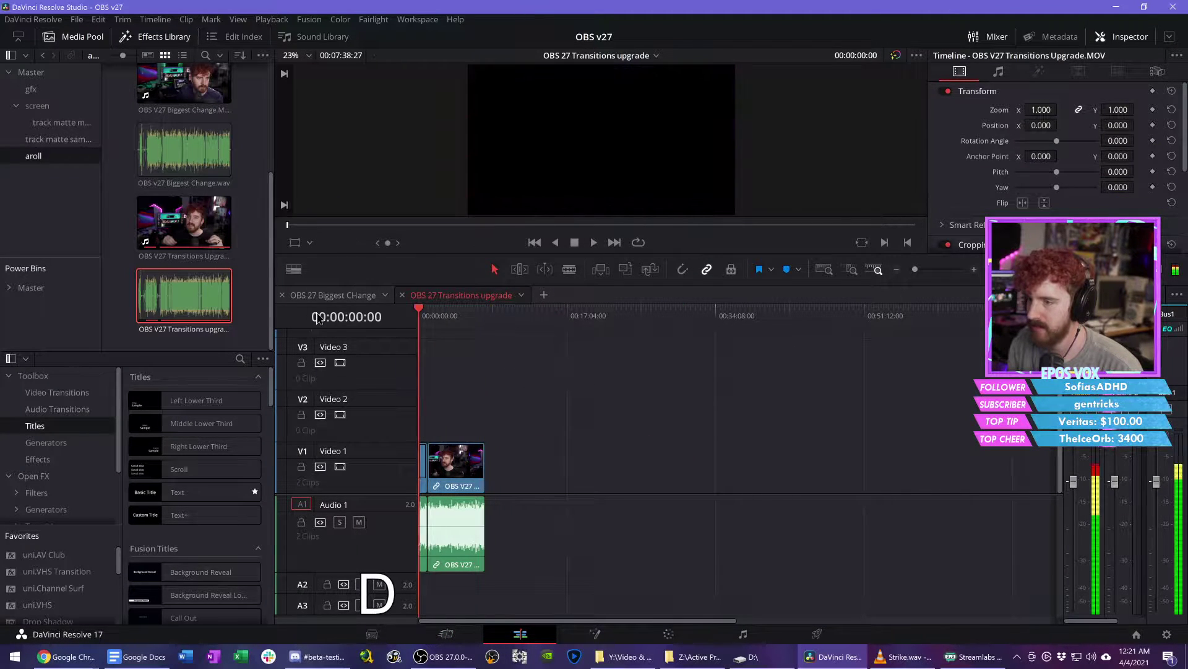
scroll(538, 367, up, 5)
scroll(538, 370, up, 3)
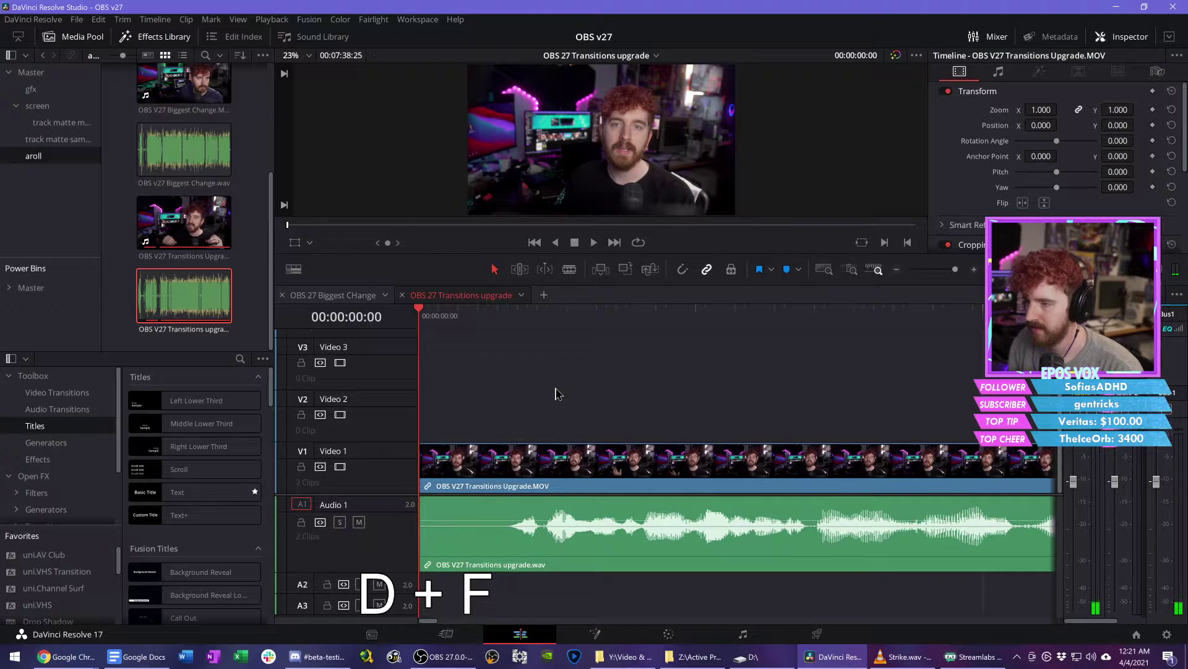
scroll(556, 394, down, 4)
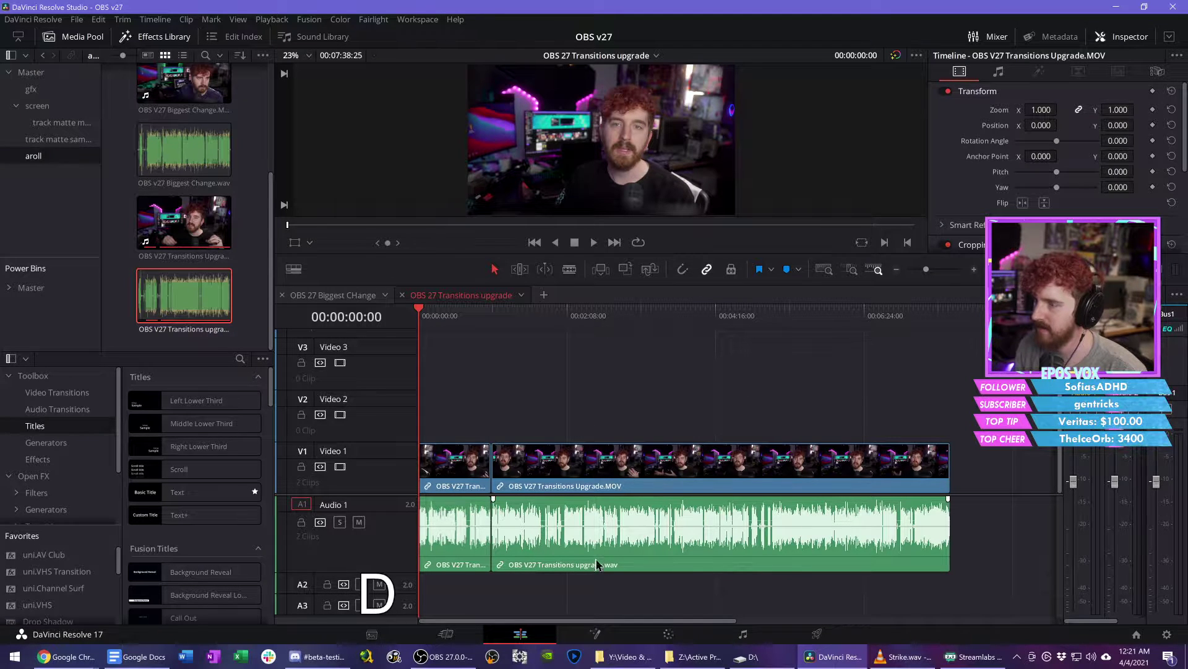
click(678, 634)
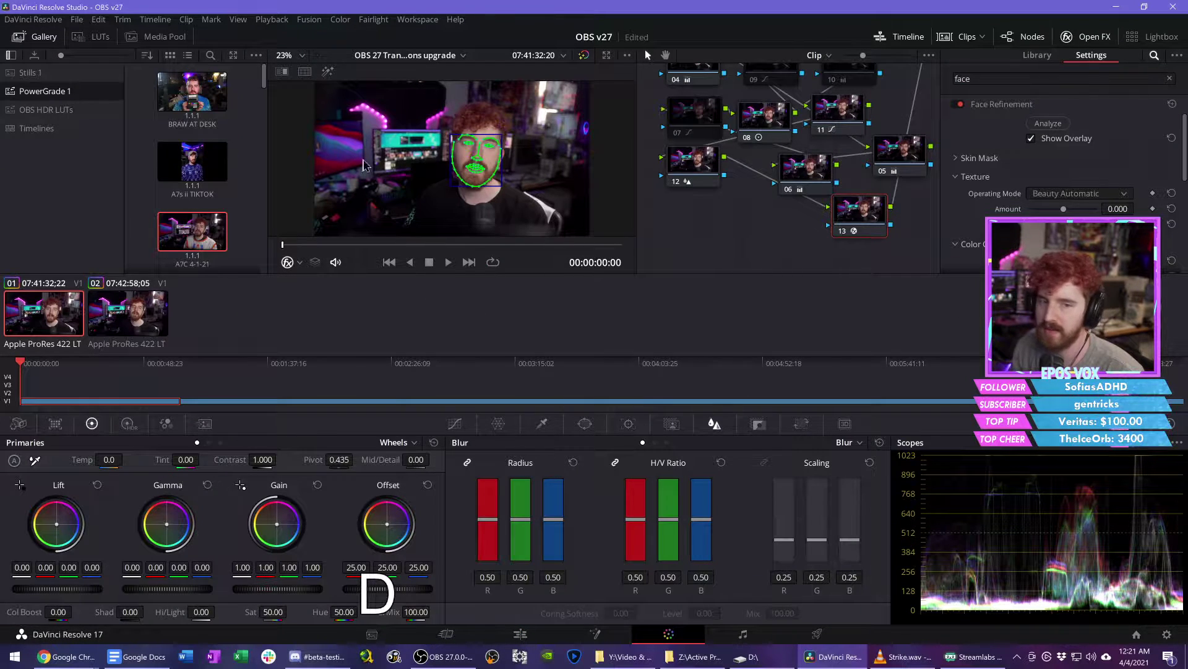
Step: Hide the first clip's Face Refinement overlay and set Texture Amount 0.152, eye Sharpening 0.073, Eye Light 0.119, Eyebag Removal 0.101 and Global Blend 0.890
scroll(475, 209, up, 5)
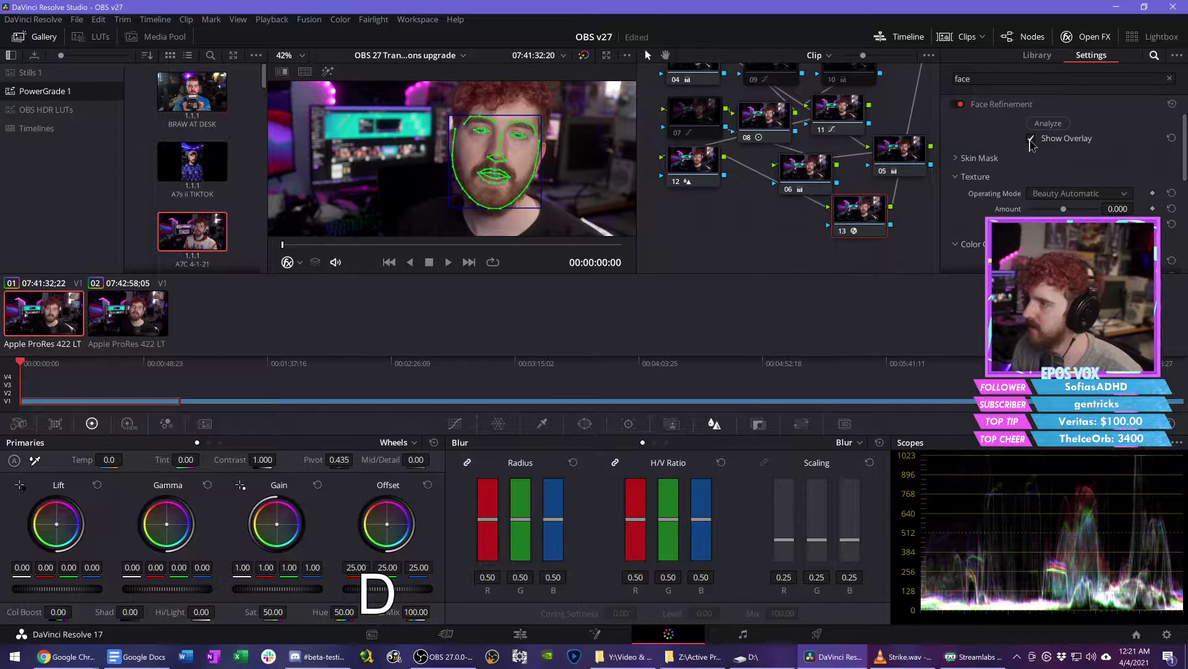
click(1031, 138)
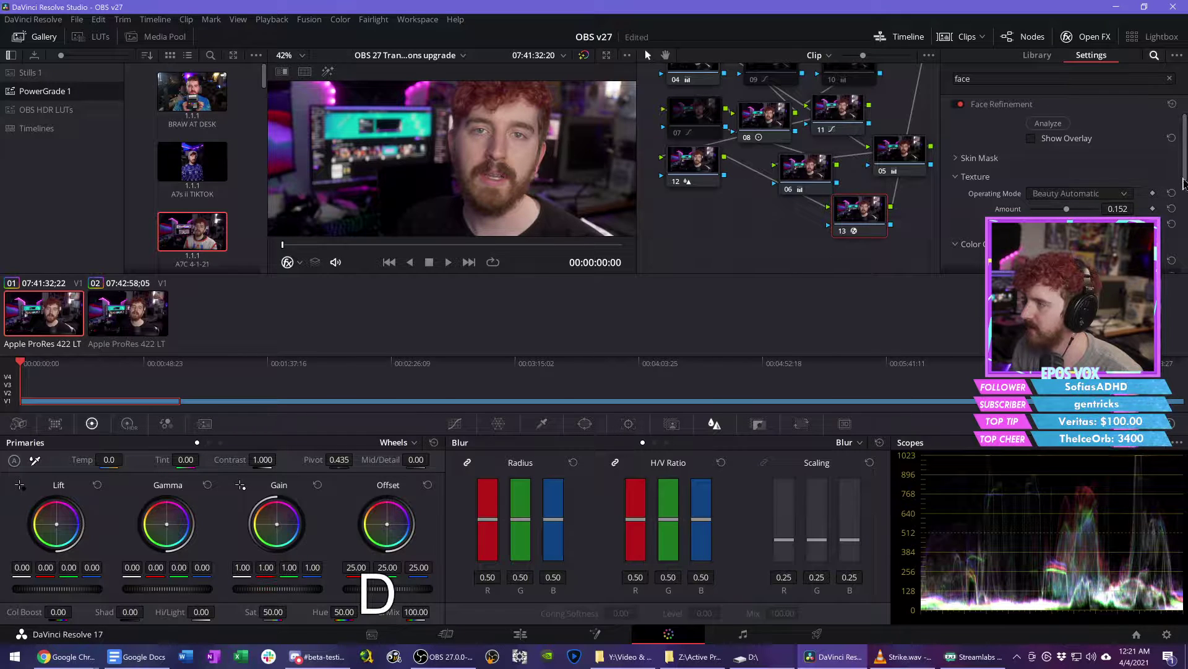
drag(1184, 211, 1180, 236)
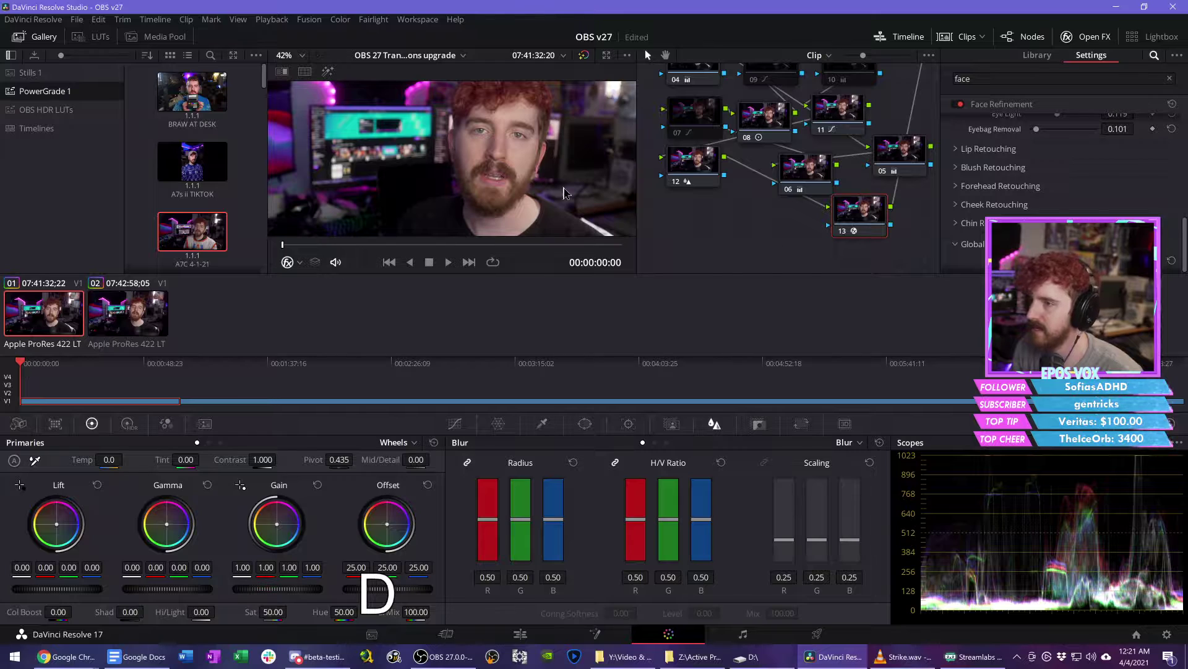
Step: Check the first clip's retouched face in the full-screen viewer and return to the grading view
key(ctrl+f)
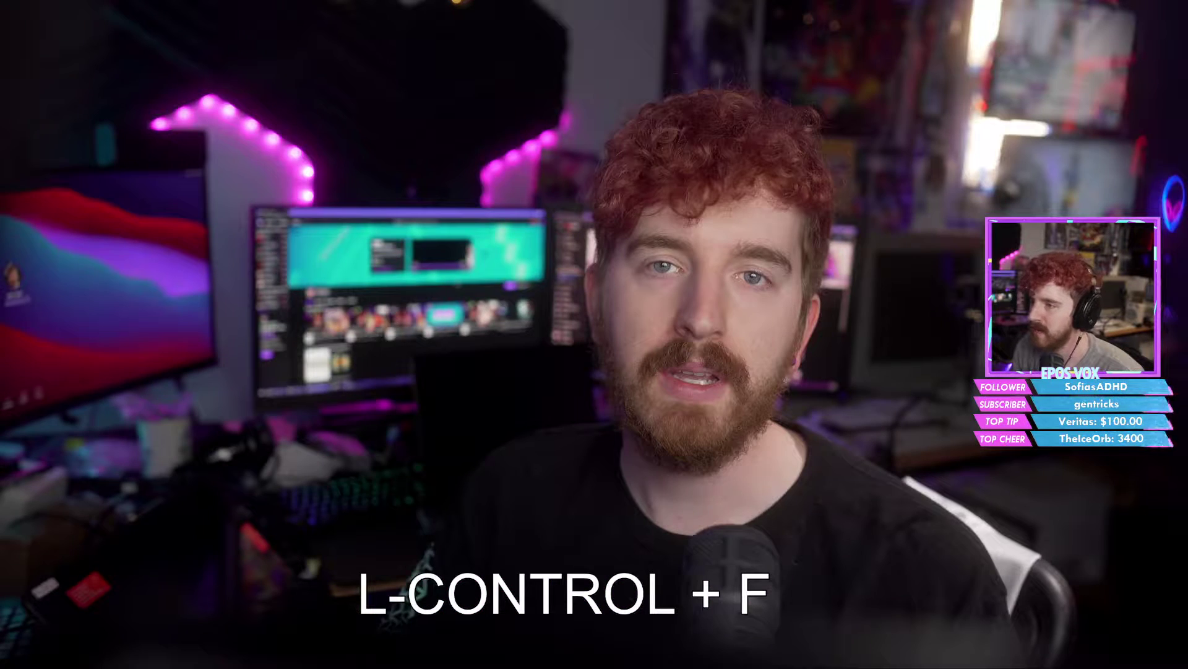
mouse_move(537, 164)
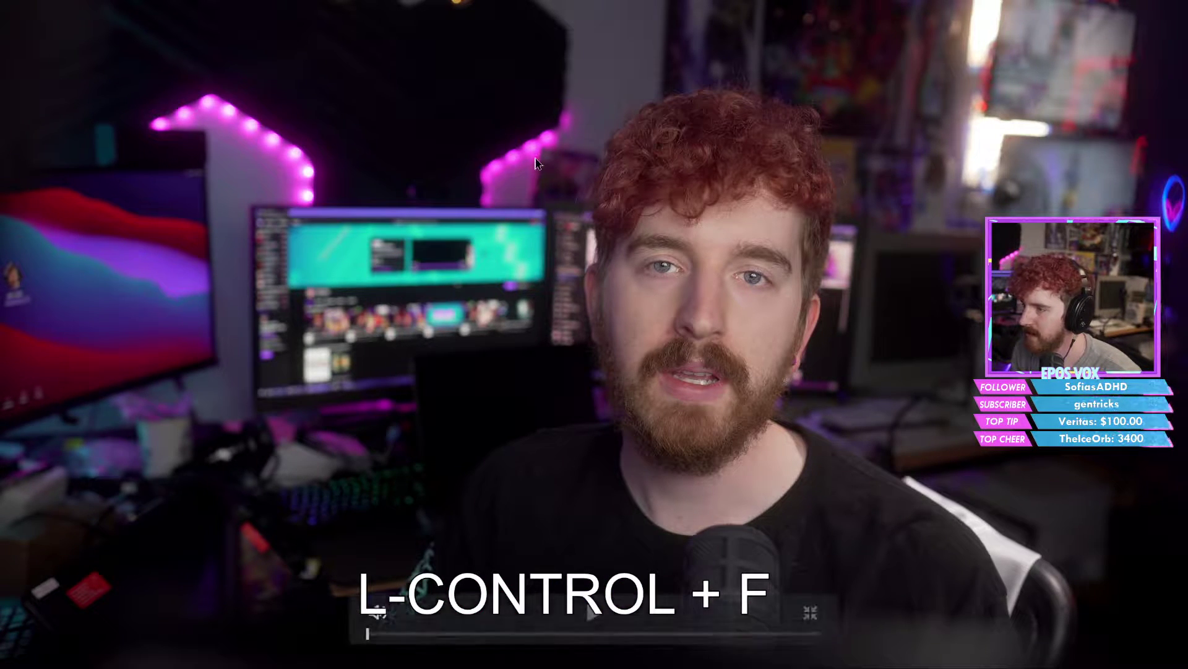
key(ctrl+f)
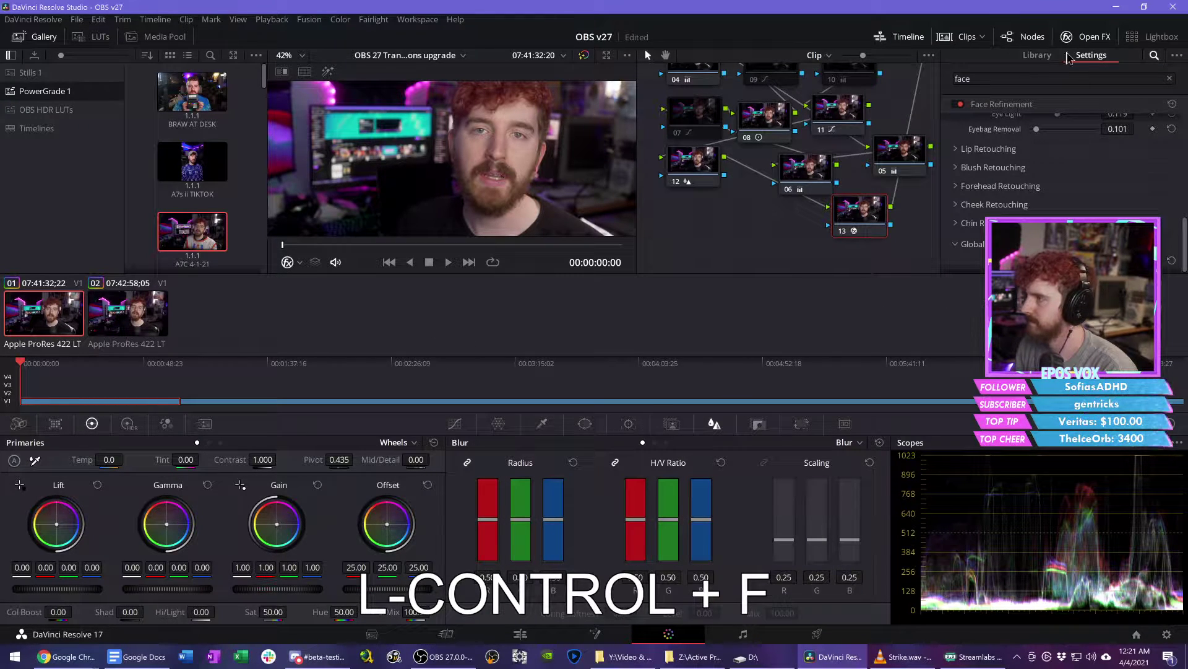
Step: Hide the clip thumbnails and capture a screenshot of the first clip's Face Refinement settings for reference
click(966, 39)
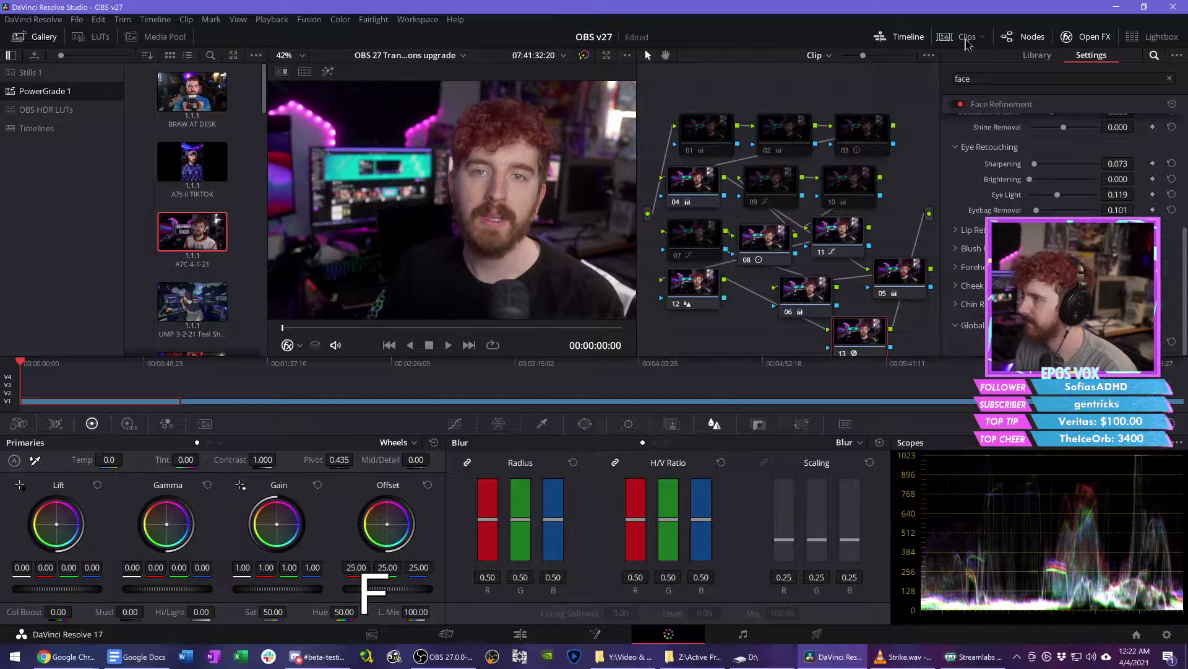
key(Print)
drag(1145, 433, 942, 124)
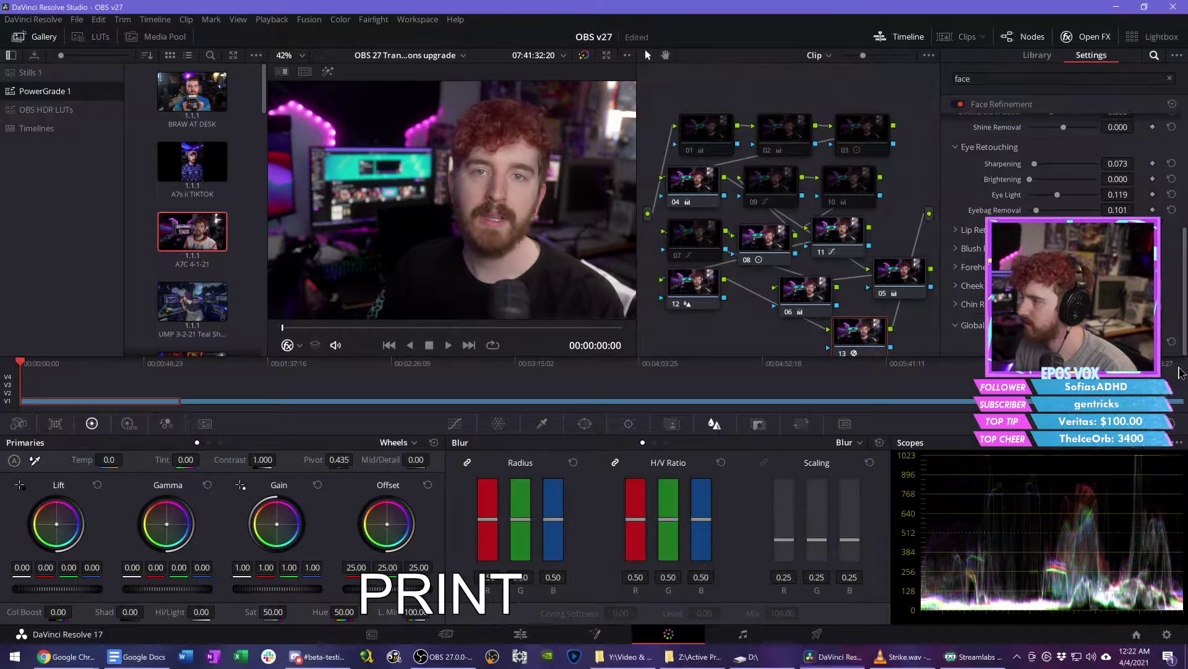
Step: Set the Face Refinement Texture Amount of the second clip to 0.152
scroll(963, 257, up, 3)
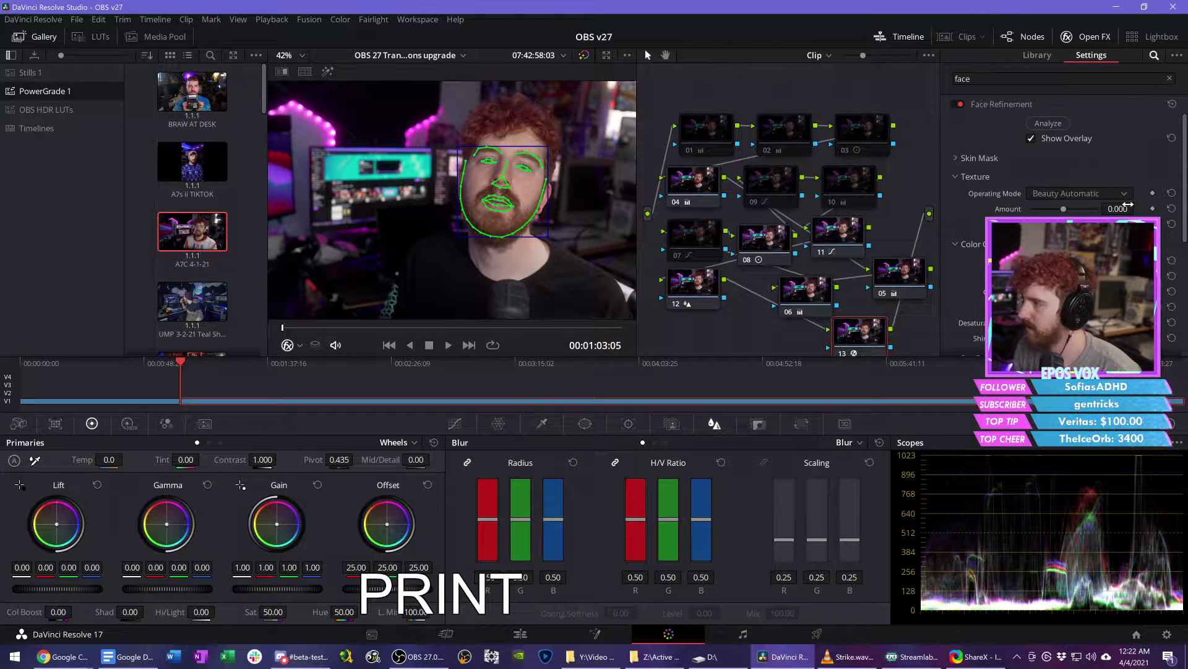
drag(1127, 209, 1119, 209)
text(0)
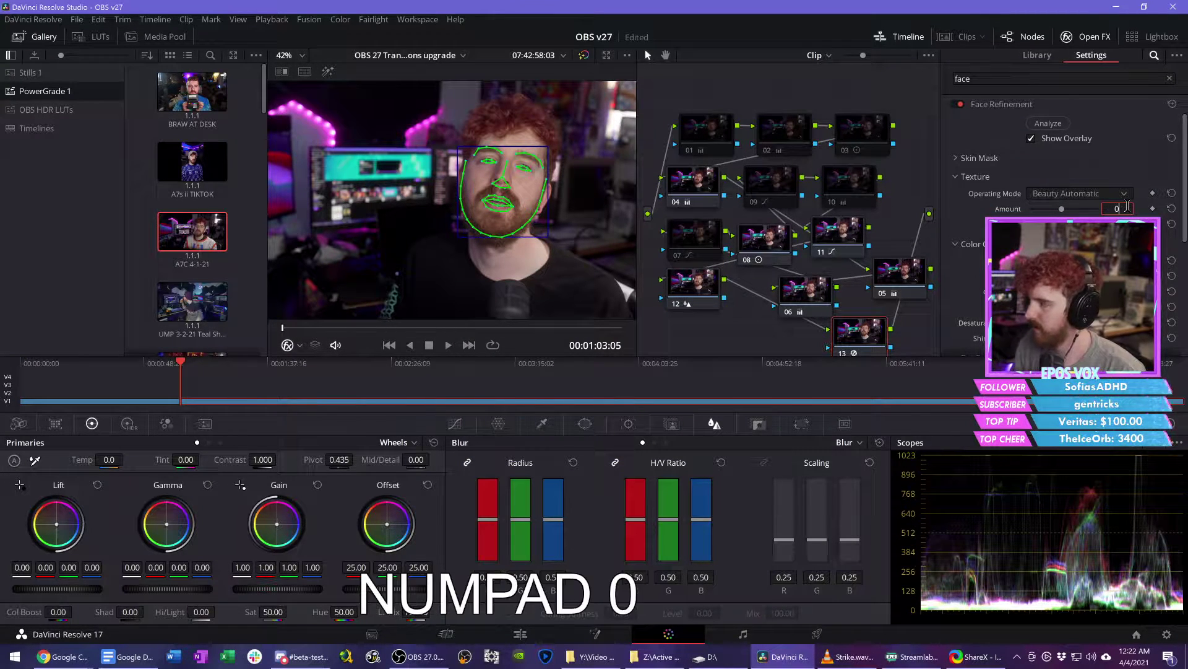
text(.152)
key(Return)
Step: Consult the settings screenshot in ShareX and set the second clip's eye Sharpening to 0.073
scroll(983, 273, down, 4)
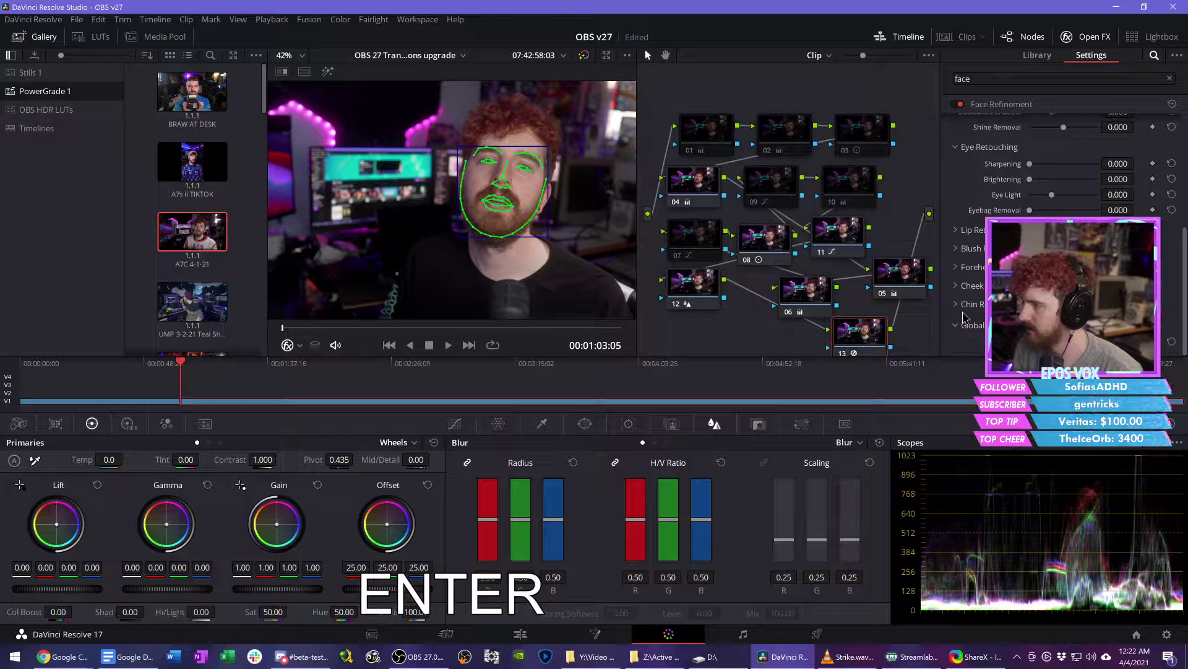
scroll(963, 316, up, 1)
click(956, 661)
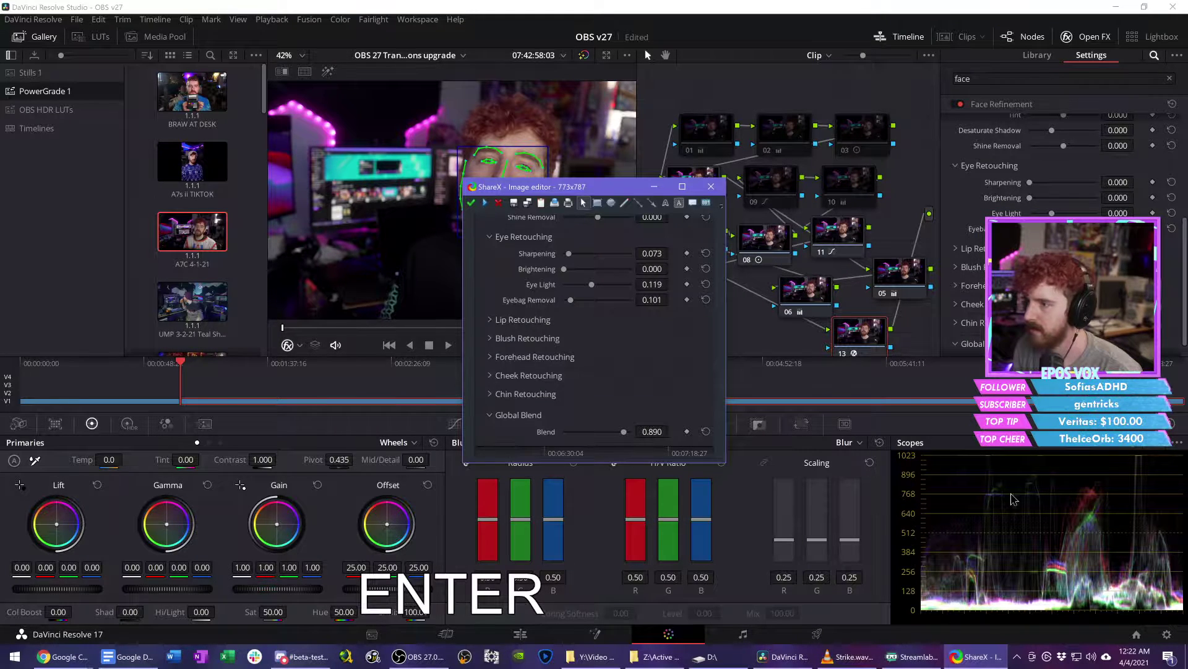
click(1115, 182)
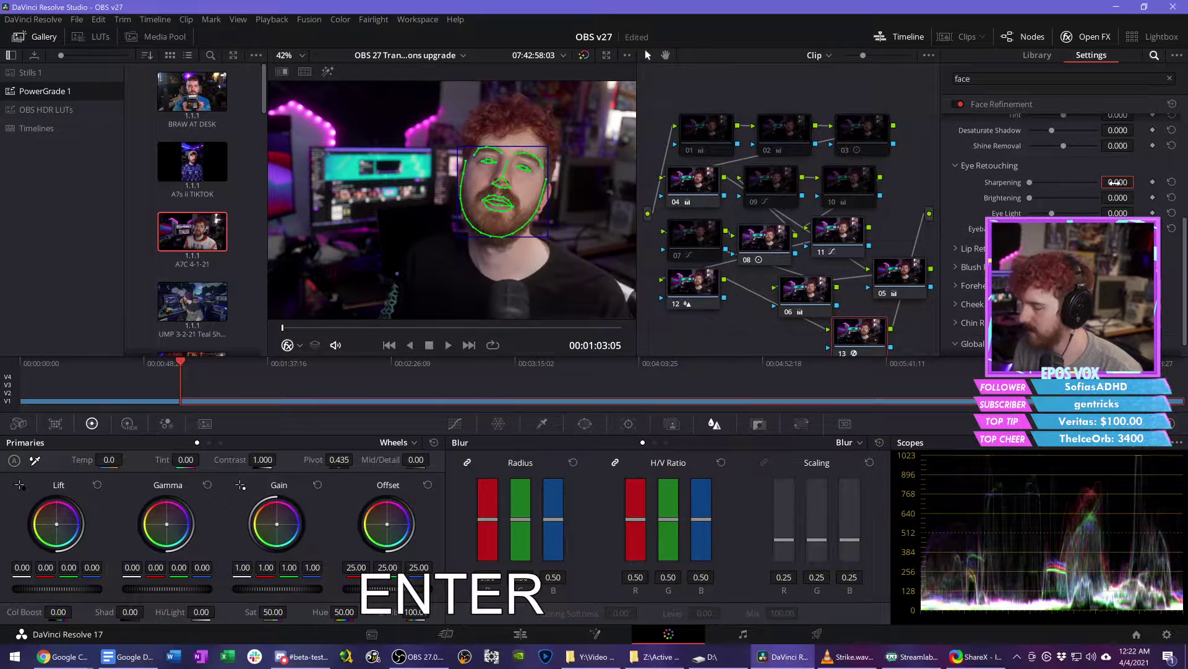
text(0.073)
Step: Set the second clip's Eye Light to 0.119, matching the value in the ShareX screenshot
key(alt+Tab)
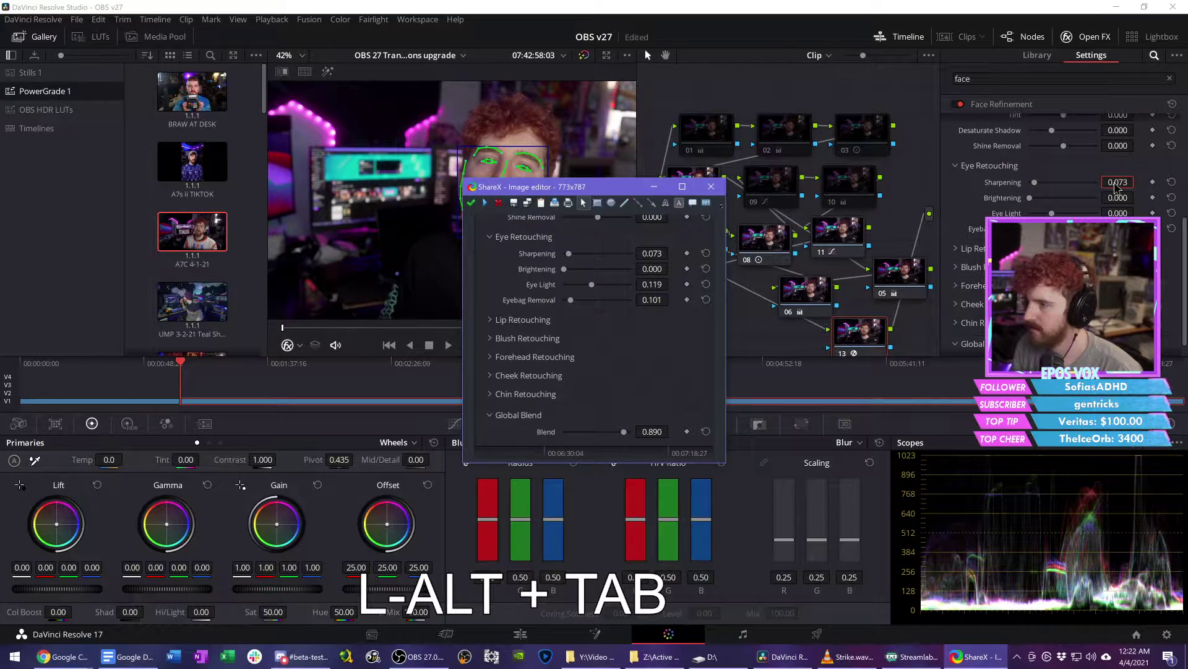
key(alt+Tab)
key(Tab)
key(Tab)
text(0.11)
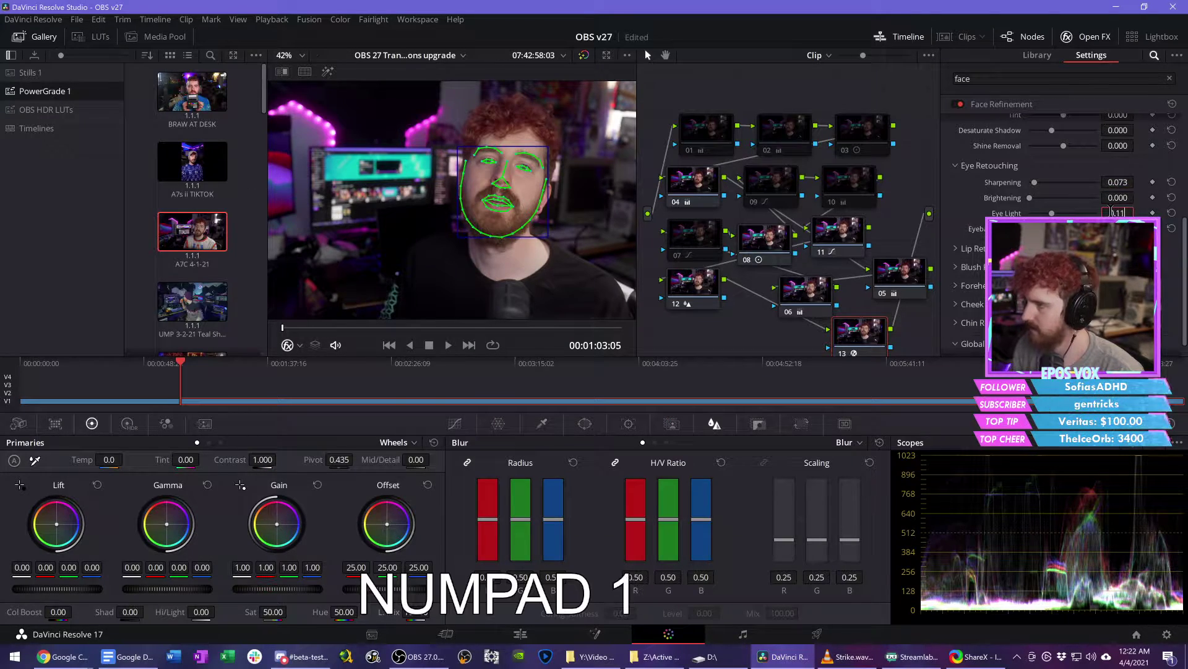
key(alt+Tab)
key(alt+Tab)
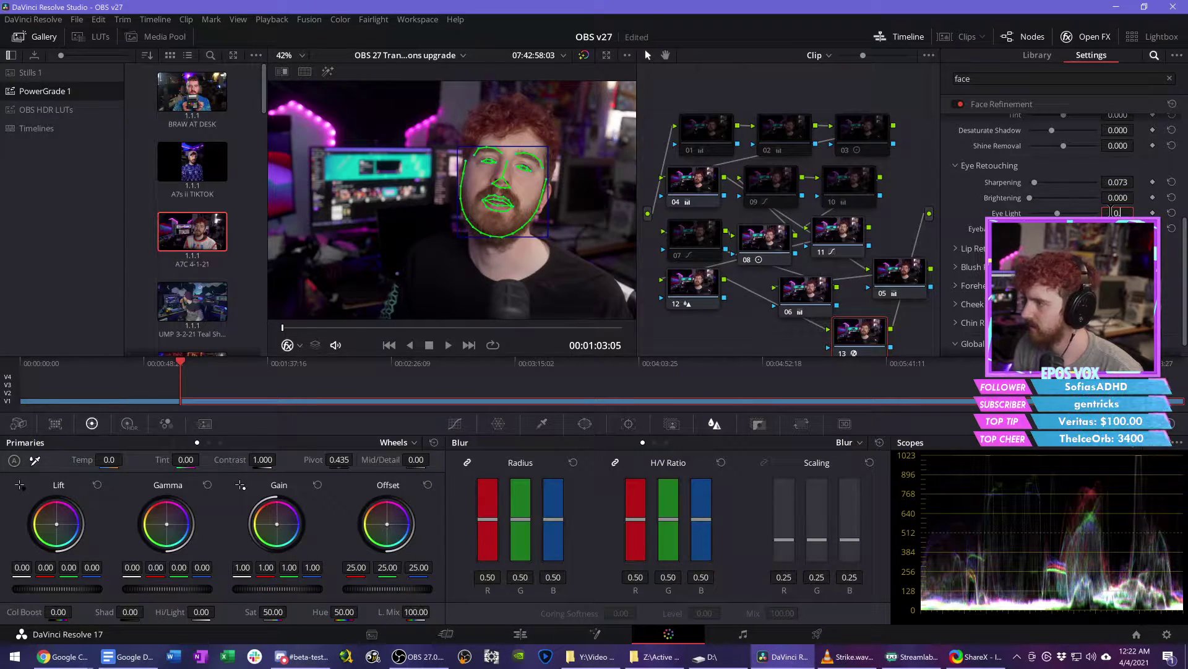
Step: Set the second clip's Eyebag Removal to 0.101 and Global Blend to 0.890, following the ShareX screenshot
key(Tab)
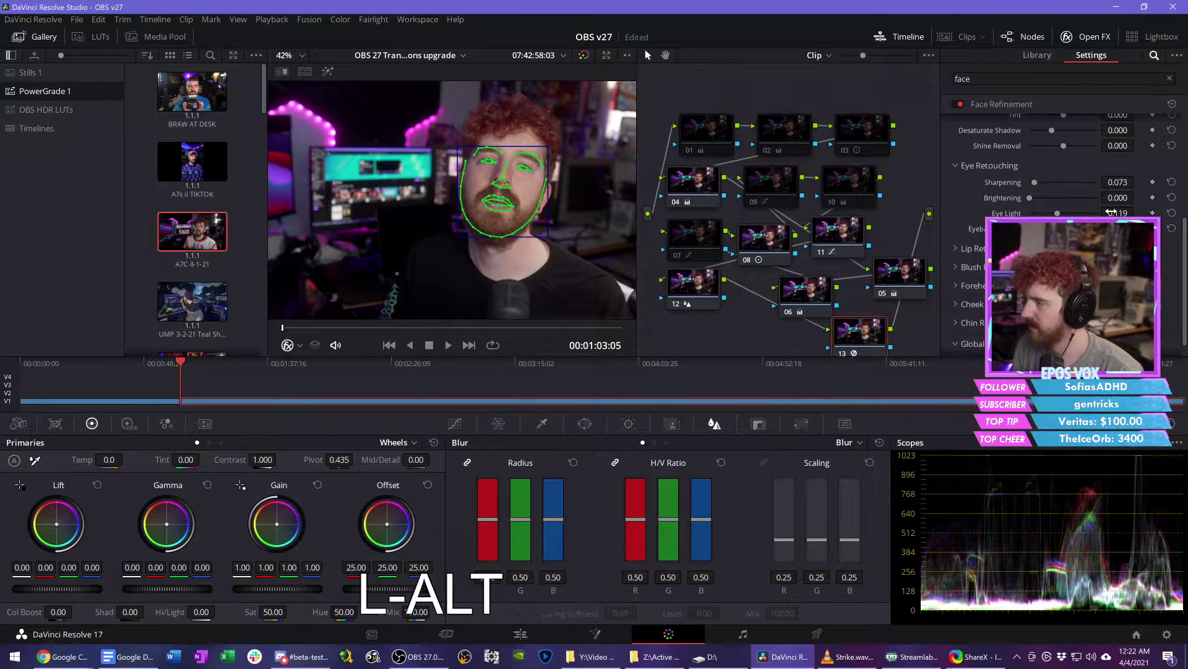
key(alt+Tab)
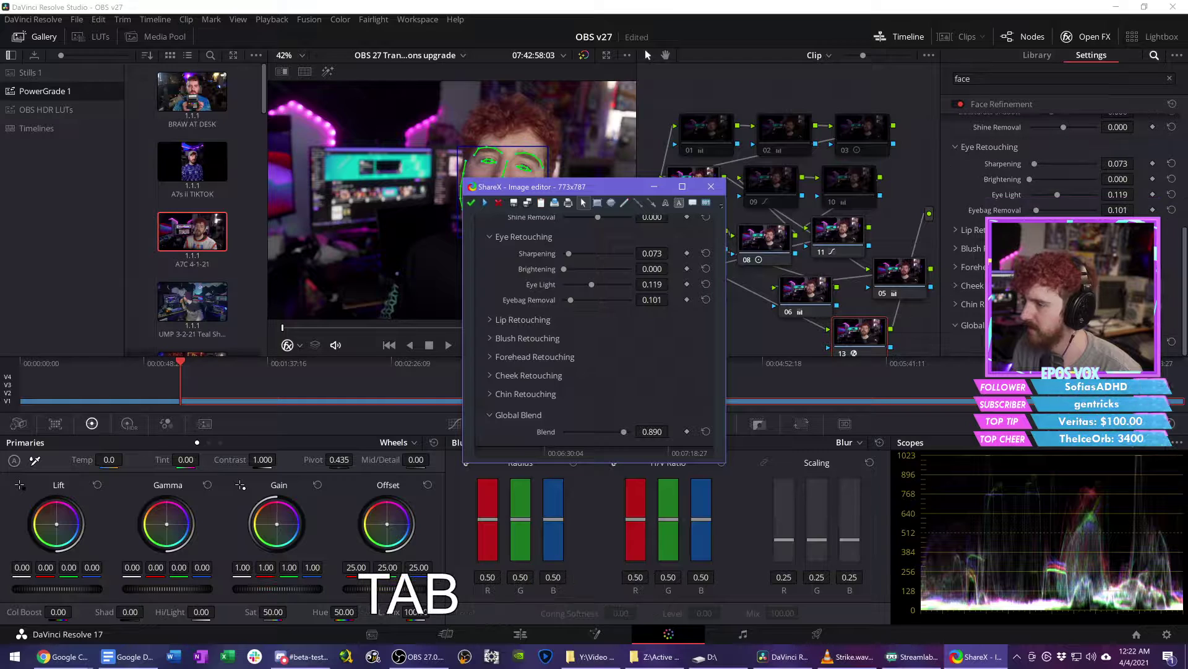
key(alt+Tab)
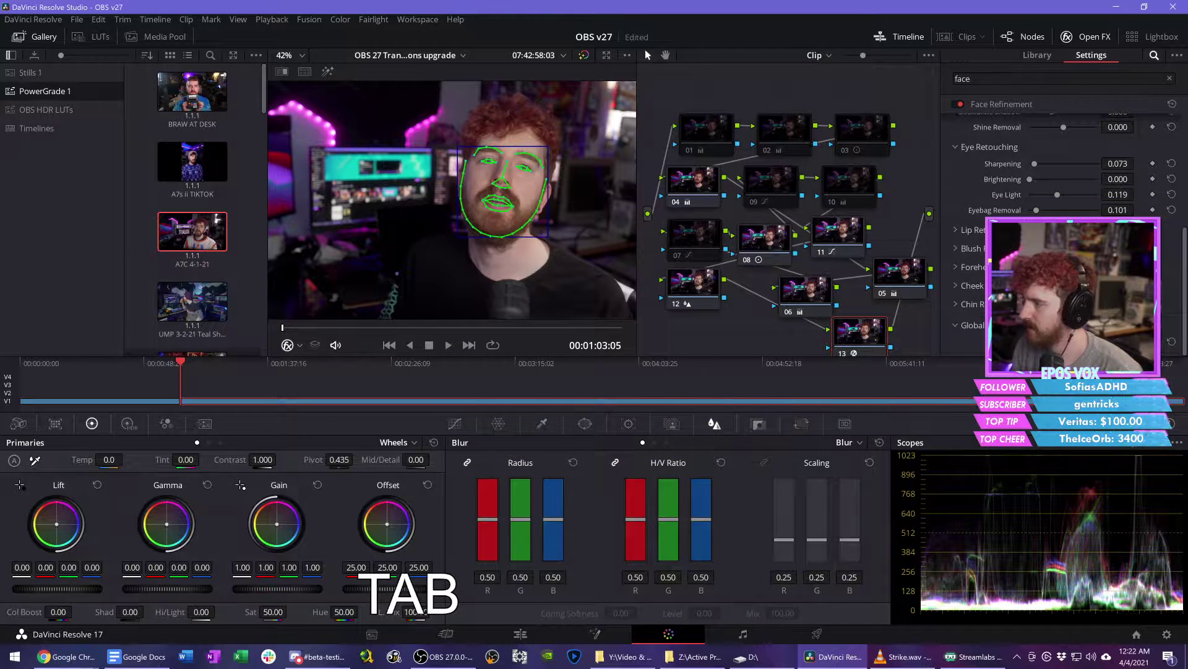
key(KP_0)
key(Return)
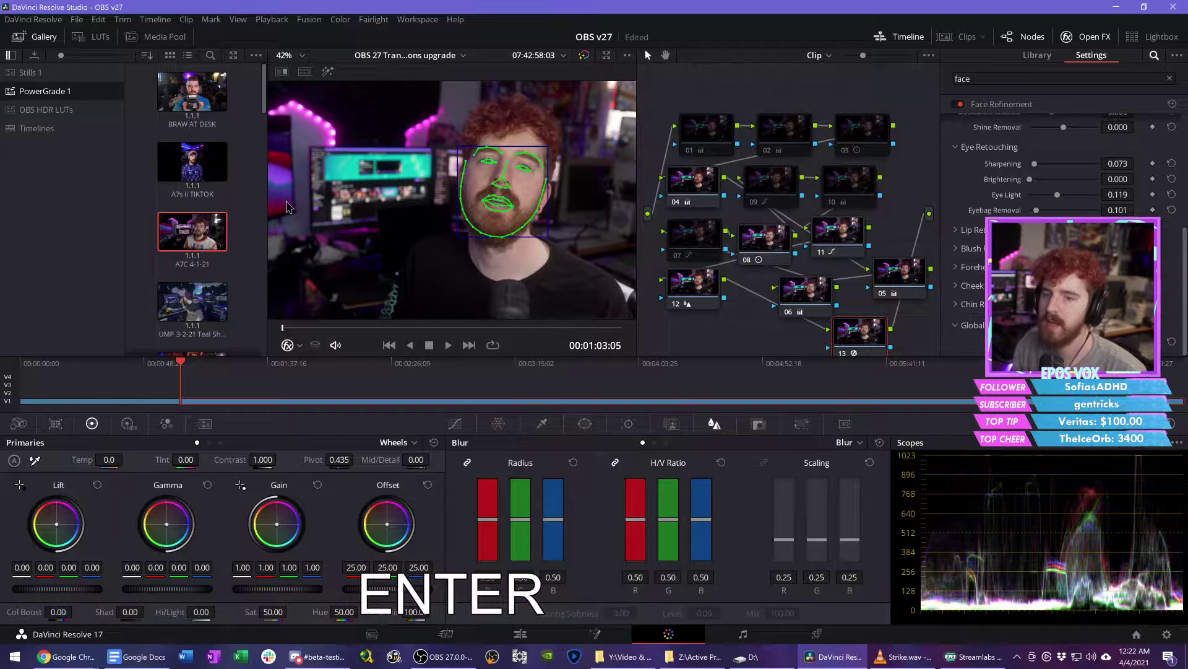
Step: Hide the Face Refinement overlay on the second clip and go back to the first clip
scroll(1053, 186, up, 5)
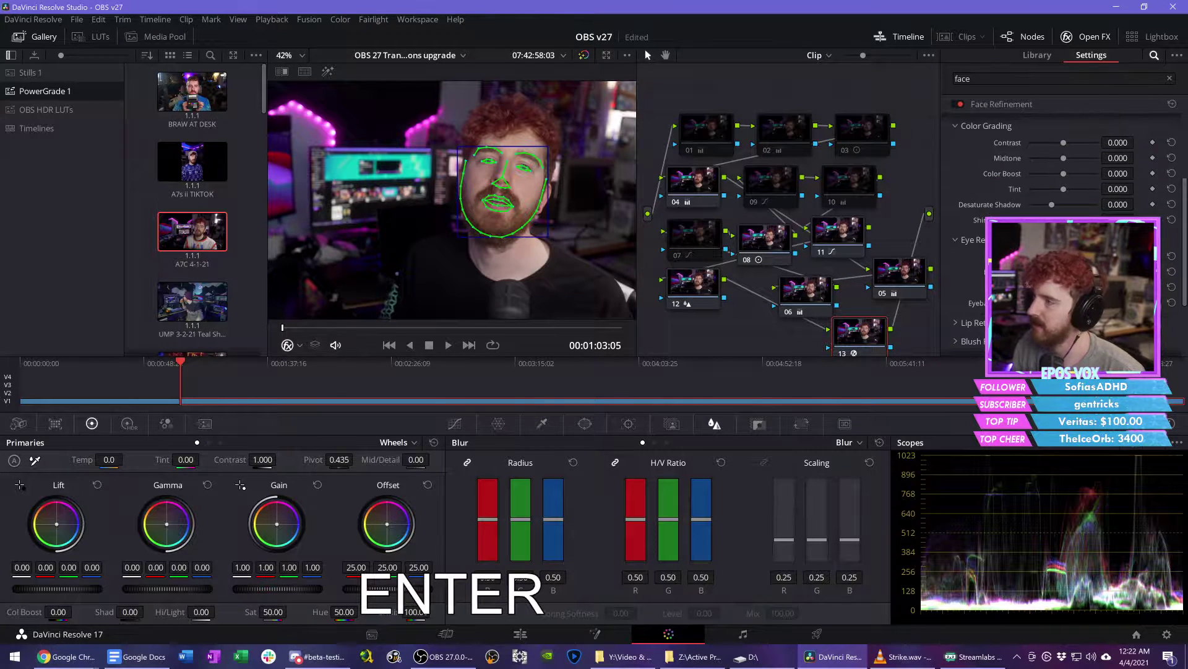
click(1039, 140)
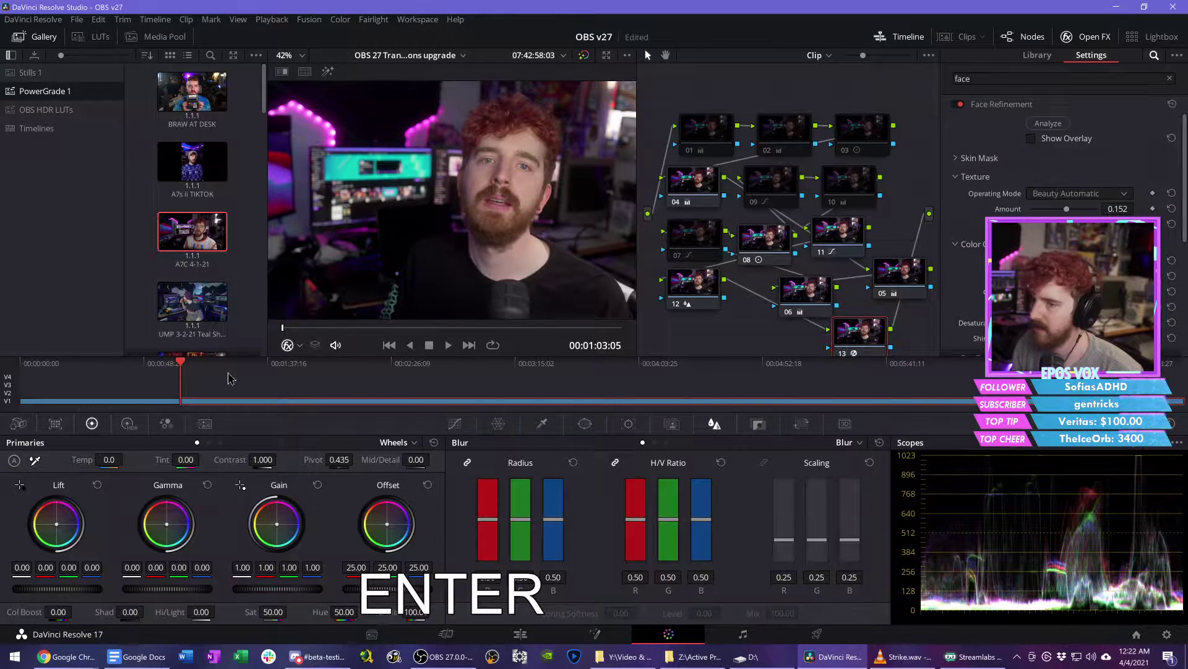
click(166, 404)
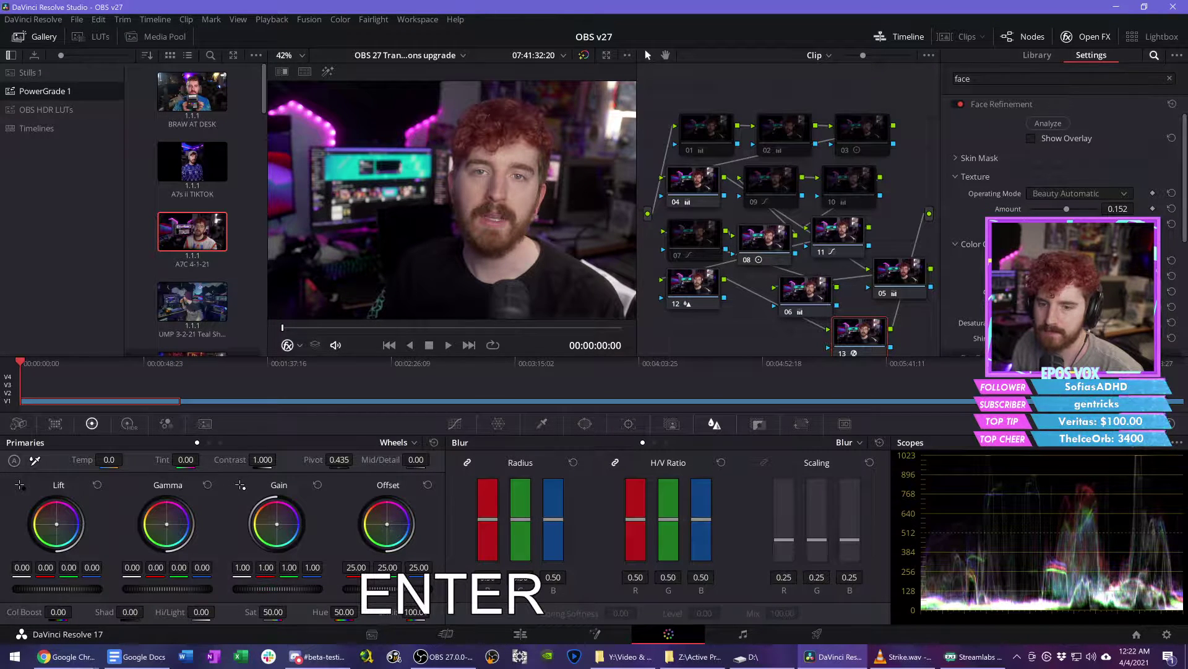
drag(0, 181, 0, 228)
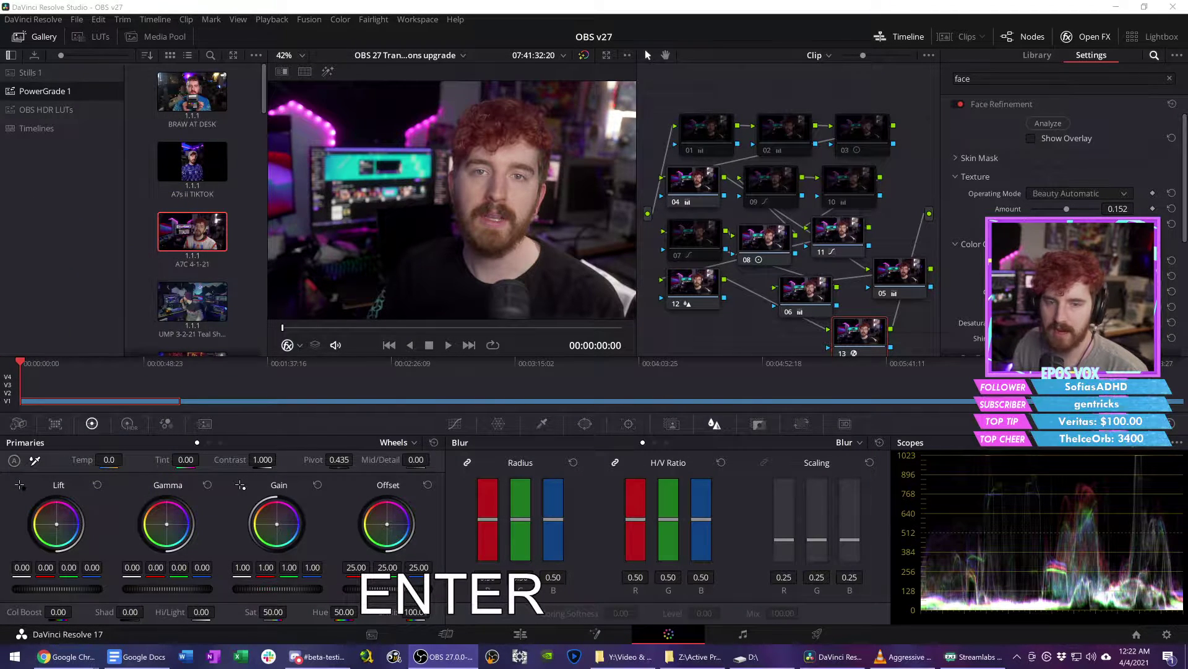
drag(0, 138, 0, 179)
drag(0, 499, 0, 427)
drag(0, 207, 0, 166)
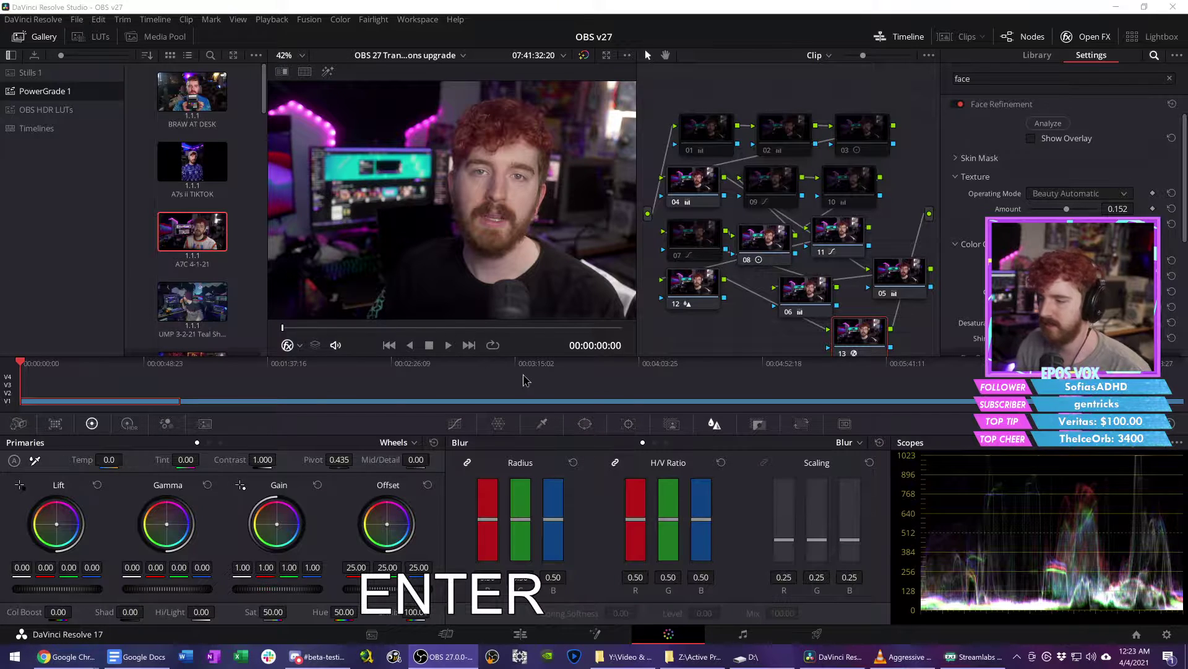
click(685, 5)
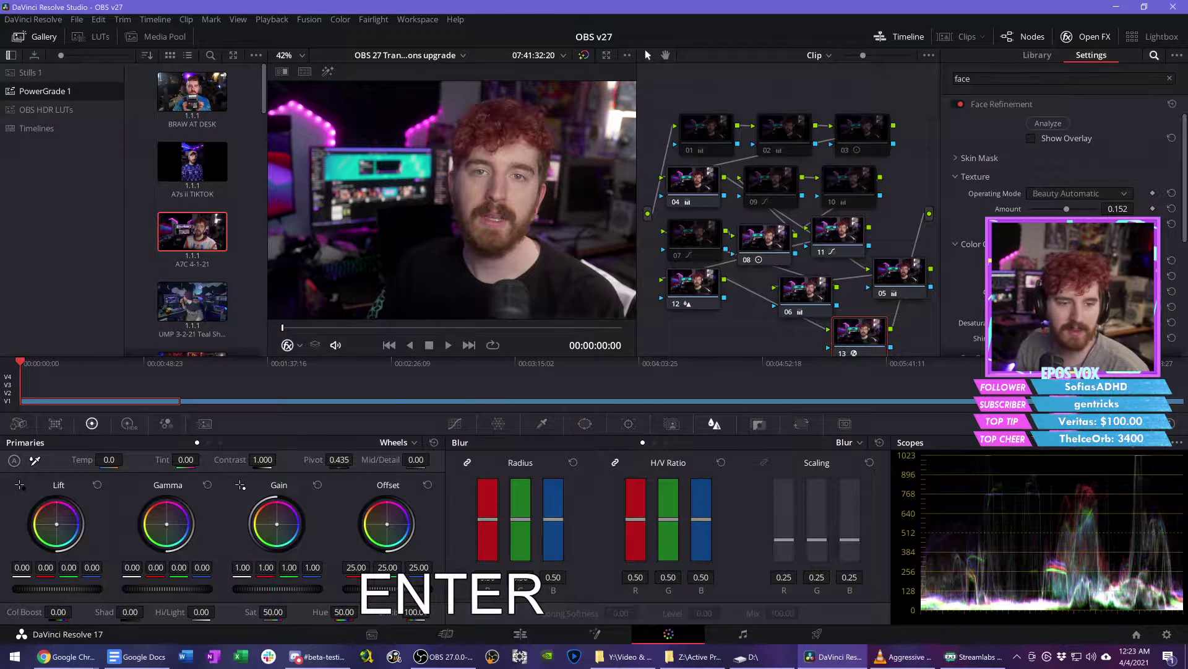
key(alt+Tab)
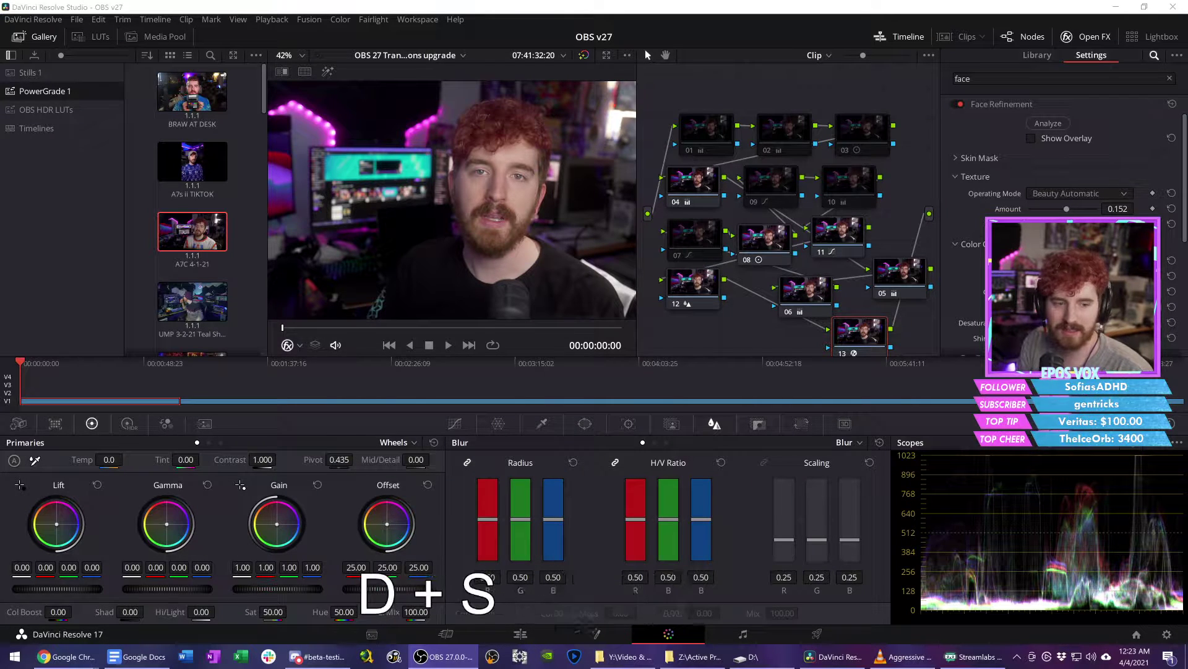
key(m)
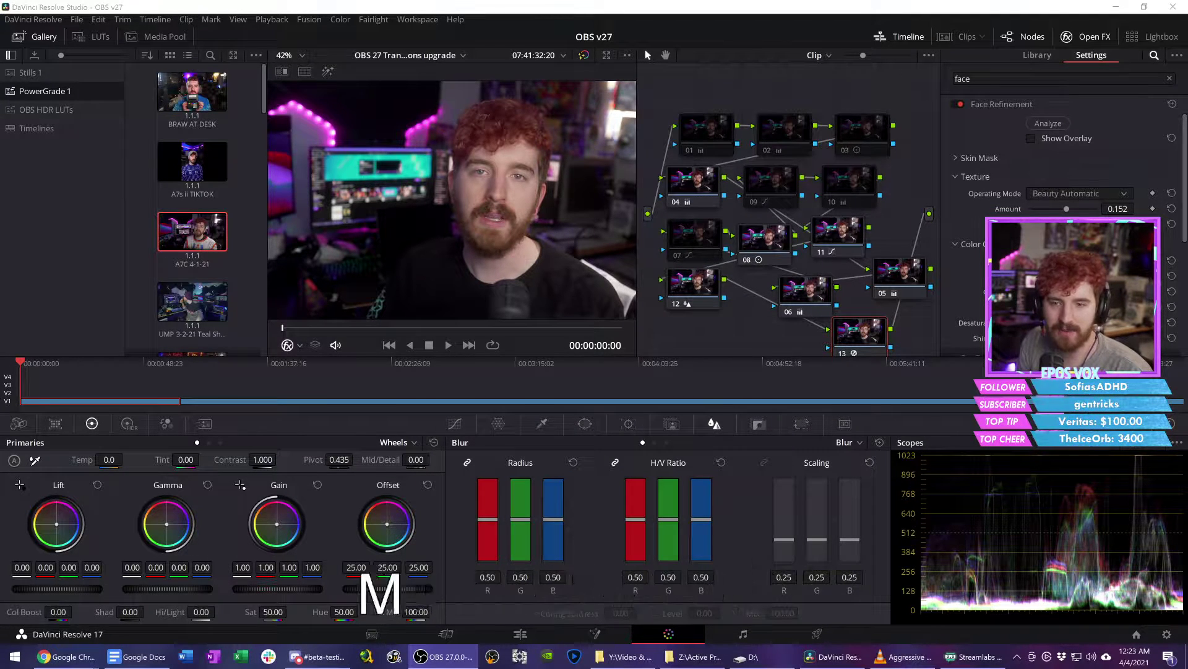
key(ctrl+a)
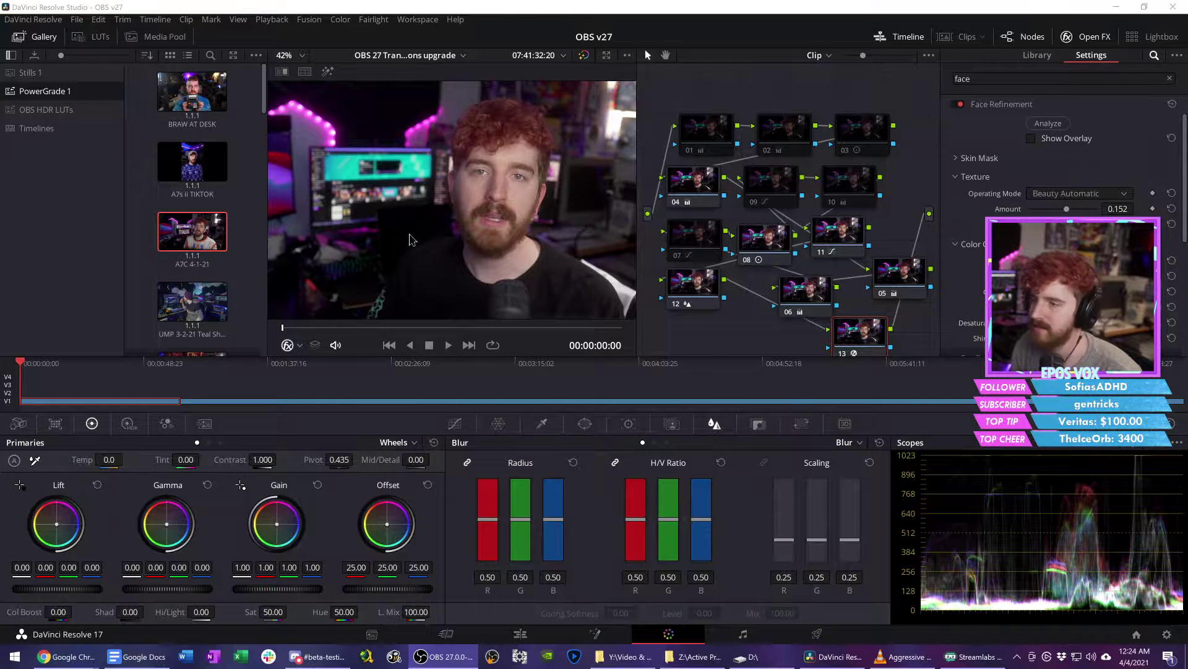
Step: Return to the Edit page and fit both clips of the OBS 27 Transitions upgrade timeline in view
click(575, 4)
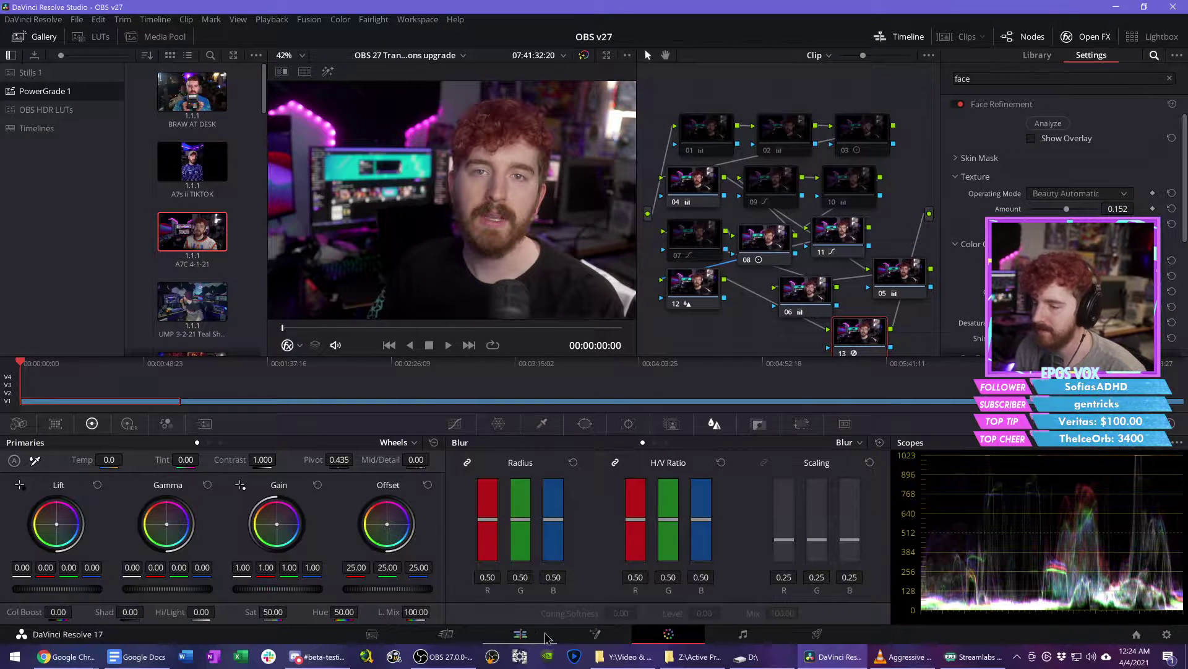
click(547, 636)
scroll(624, 409, up, 4)
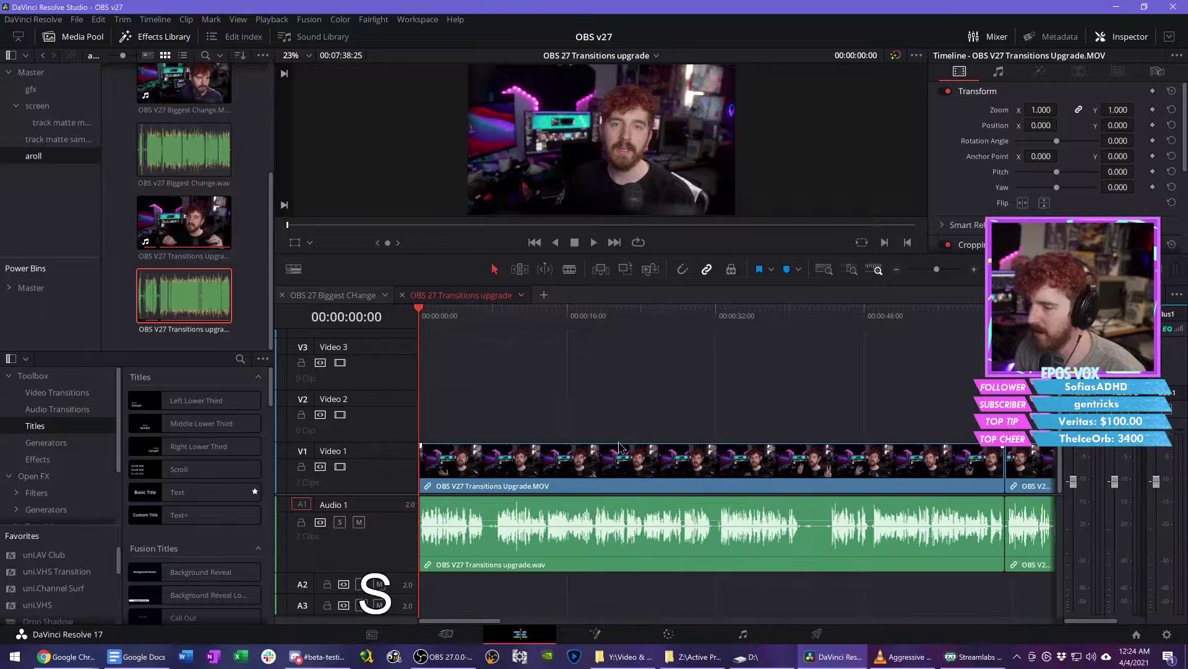
scroll(620, 445, down, 4)
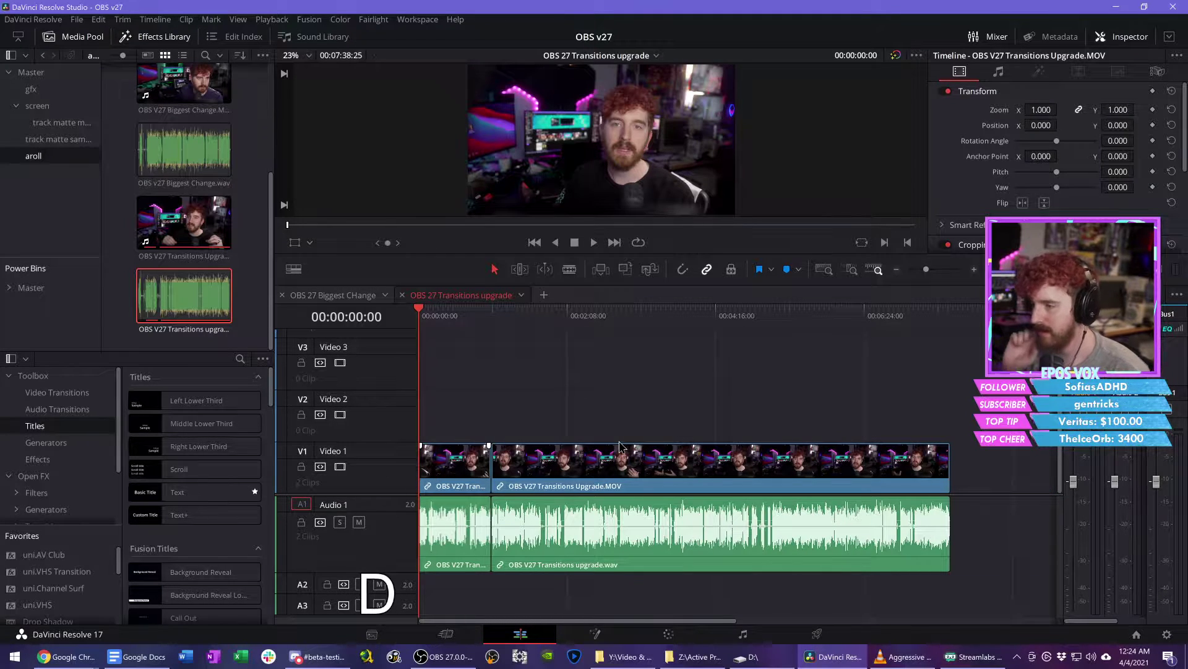
key(super)
text(plur)
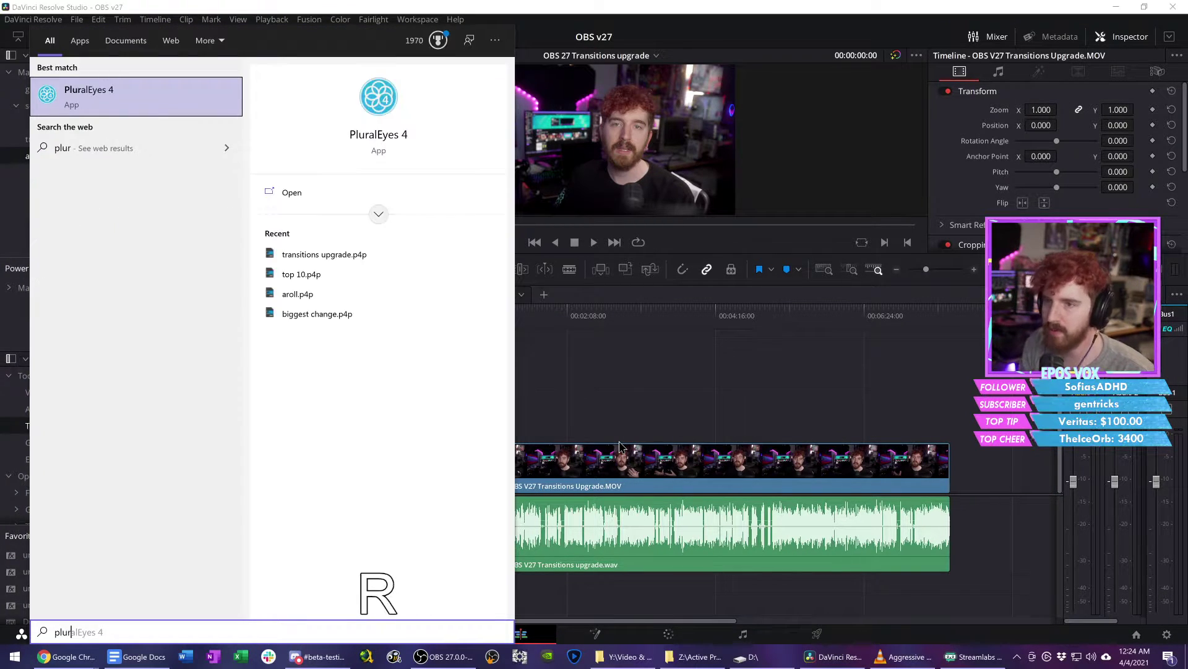
key(Return)
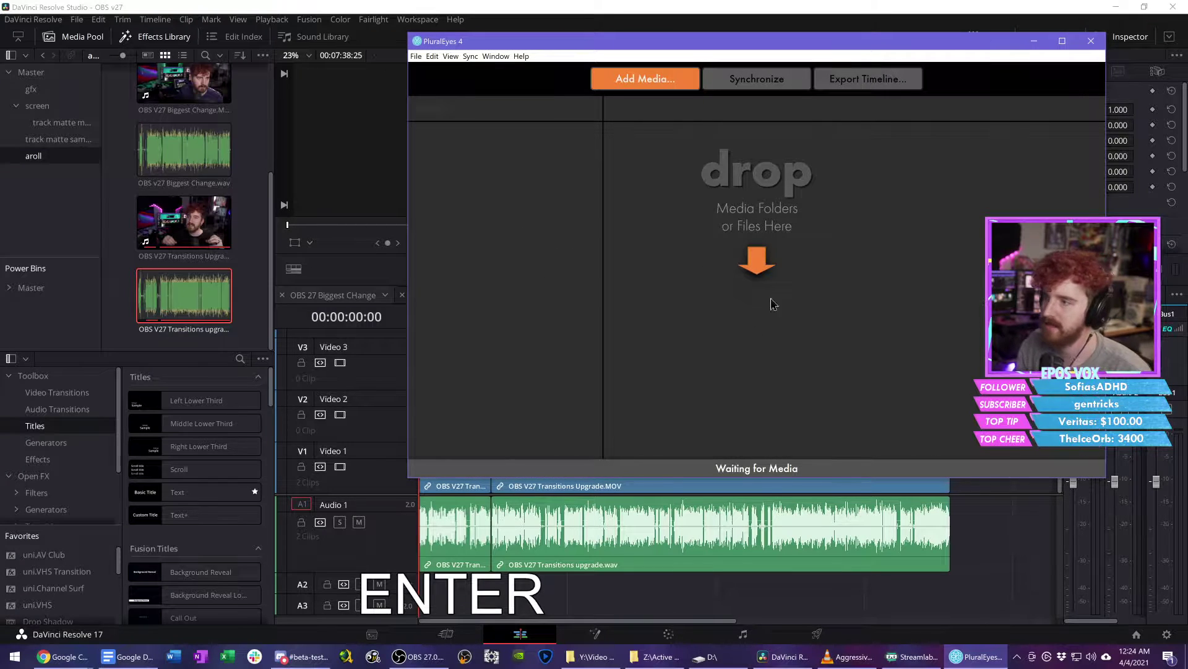
drag(839, 42, 597, 95)
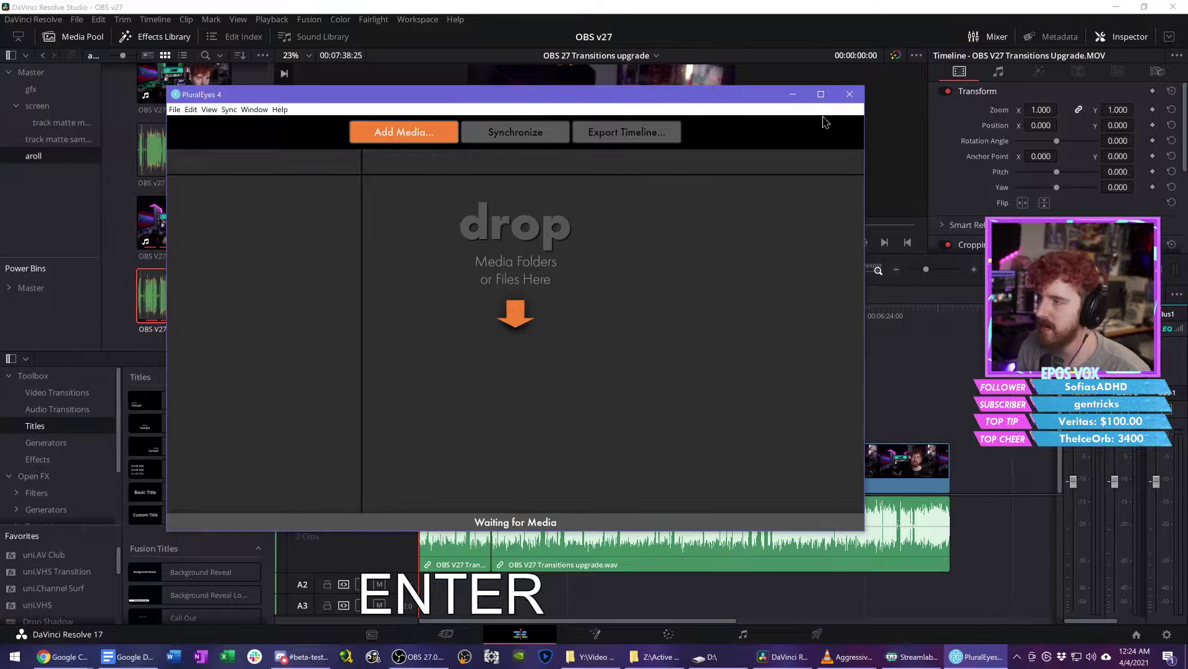
click(849, 94)
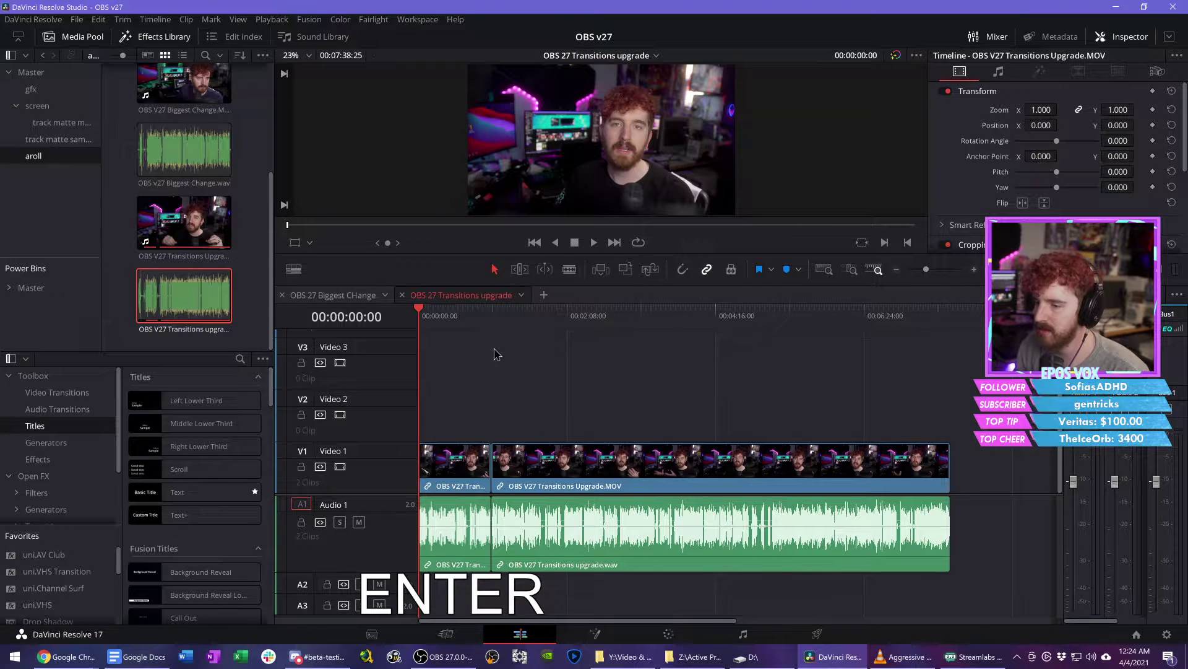
key(s)
key(s)
key(s)
key(s)
key(s)
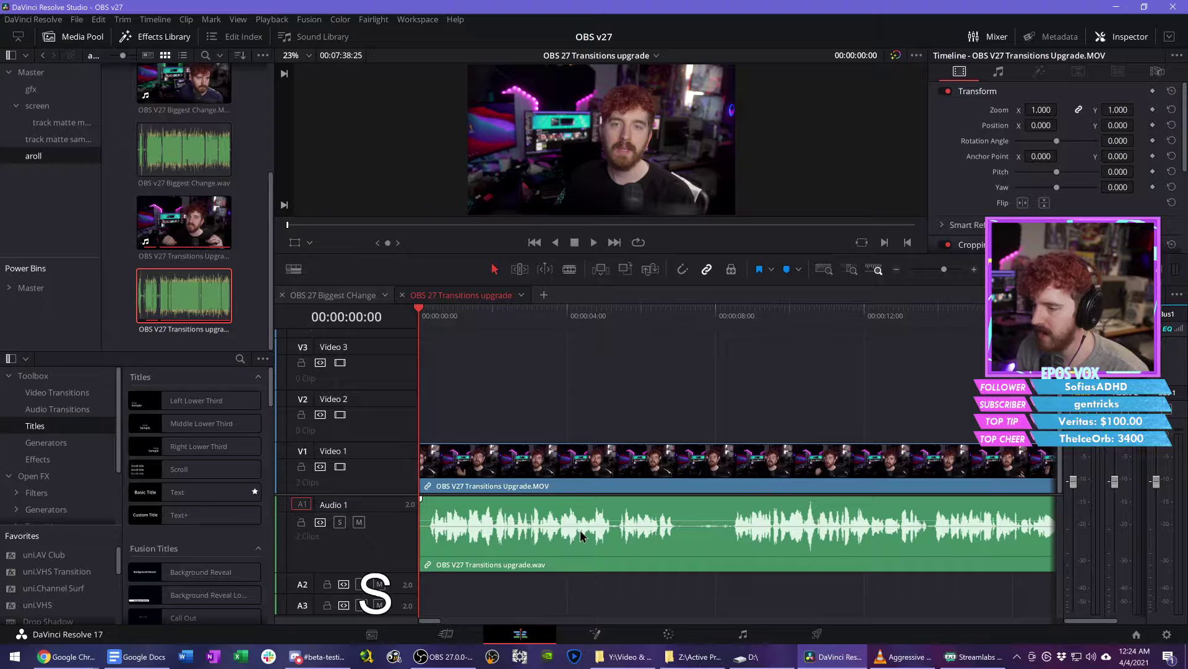
key(d)
key(d)
key(d)
key(d)
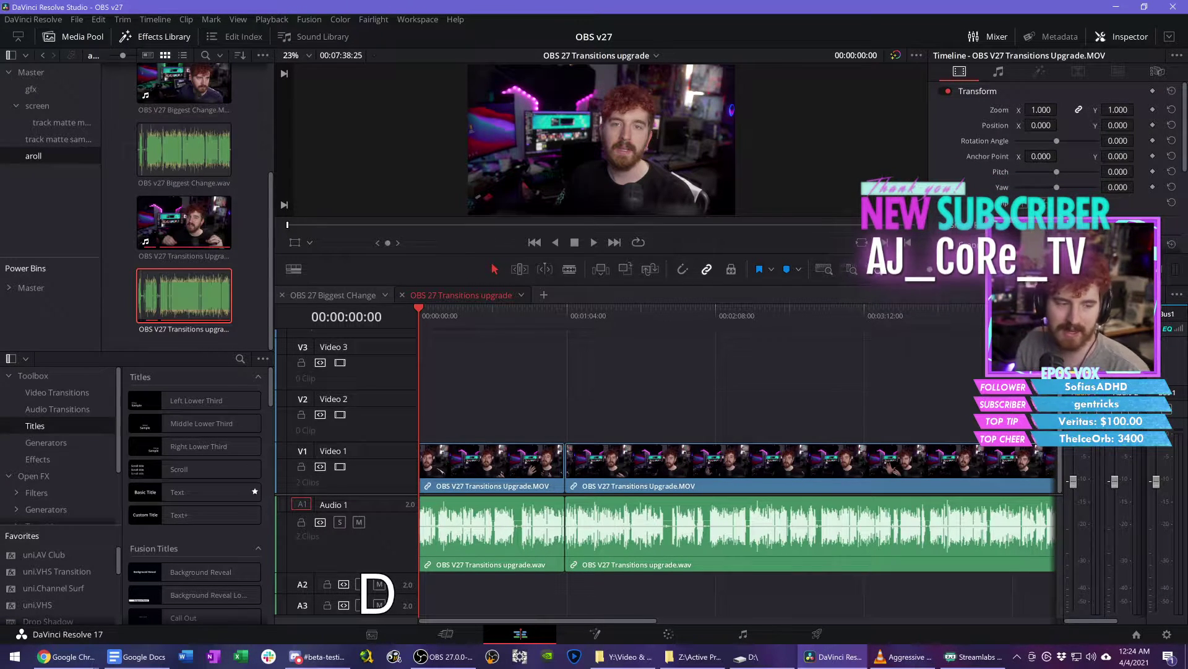
key(alt+Tab)
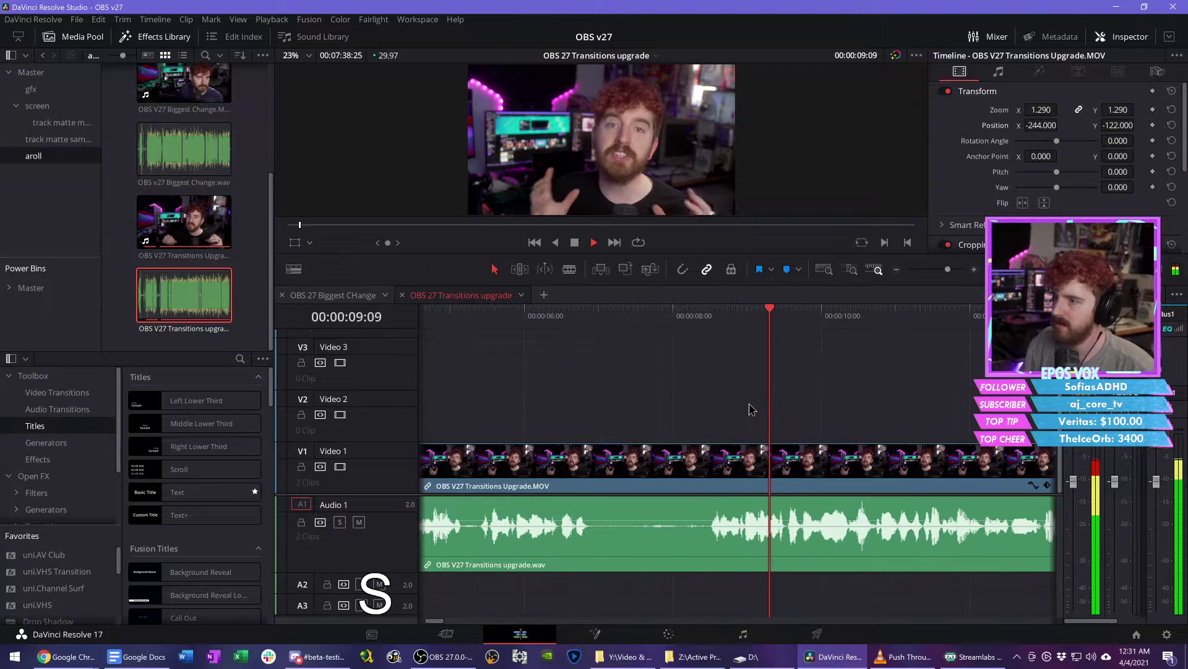
Step: Check the first clip's framing in a full-screen preview and play the opening of the timeline
key(d)
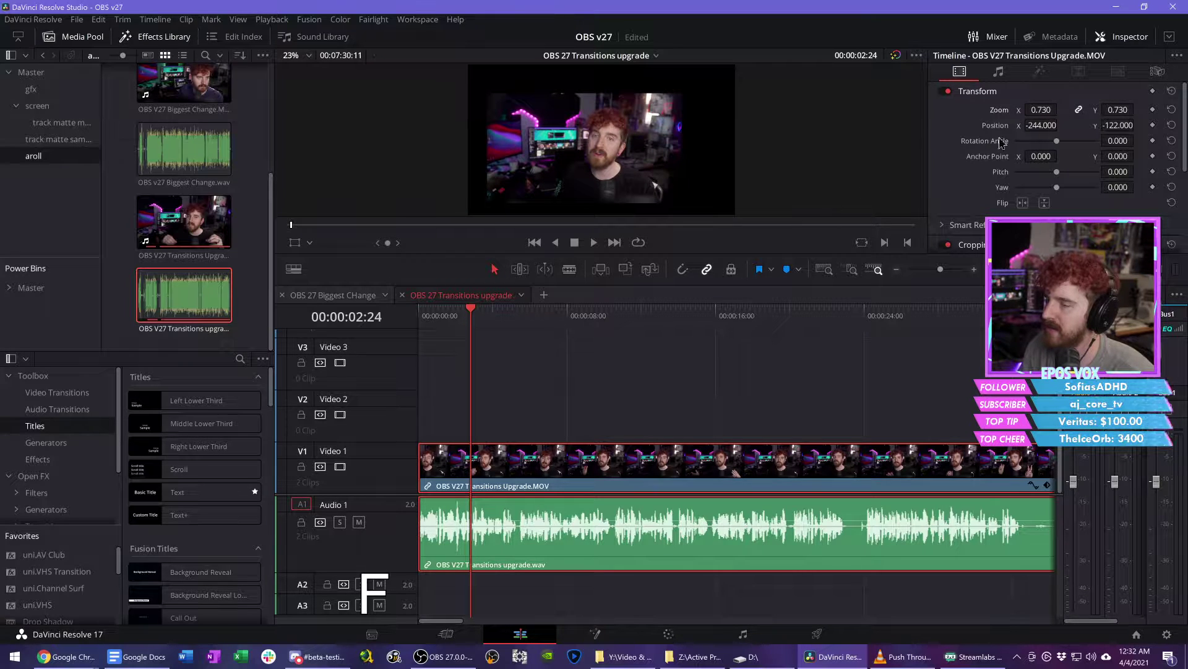
key(ctrl+f)
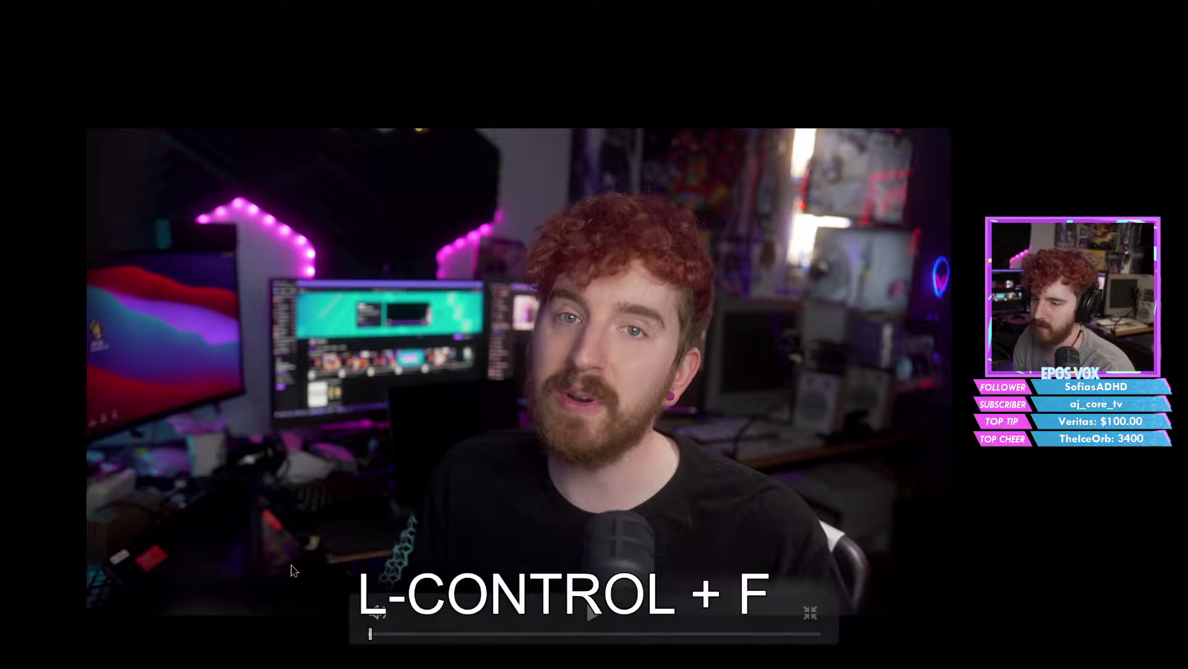
key(ctrl+f)
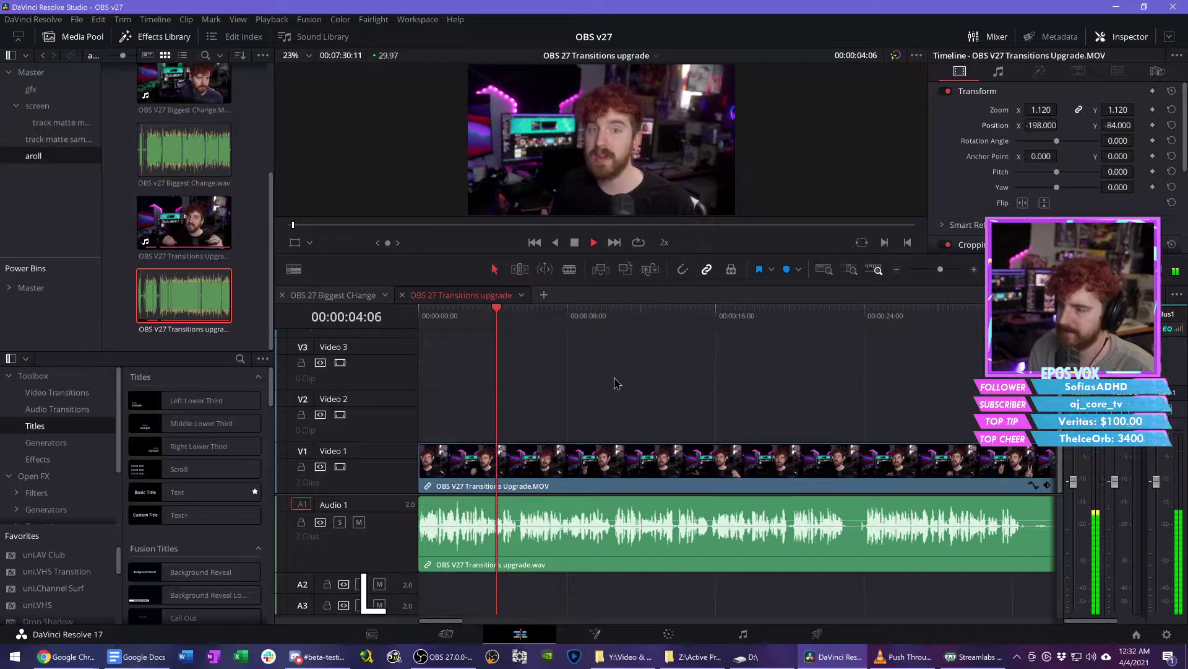
key(d)
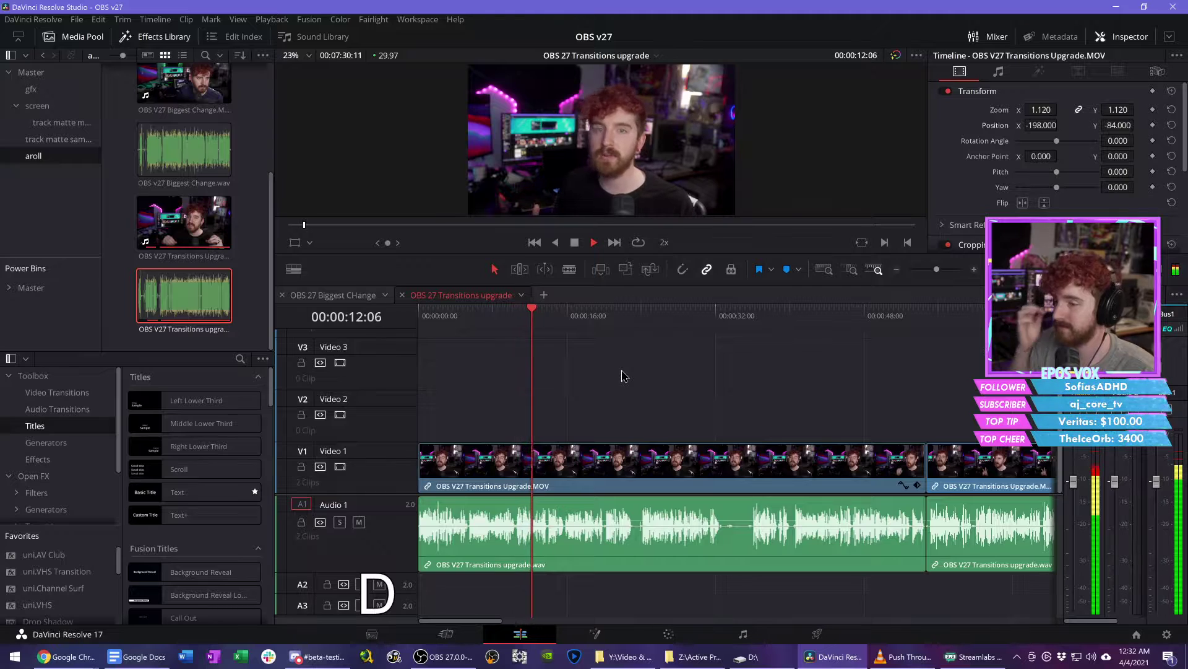
Step: Stop playback at 00:00:13:06 and add a timeline marker named for the stinger
key(space)
text(mmstex)
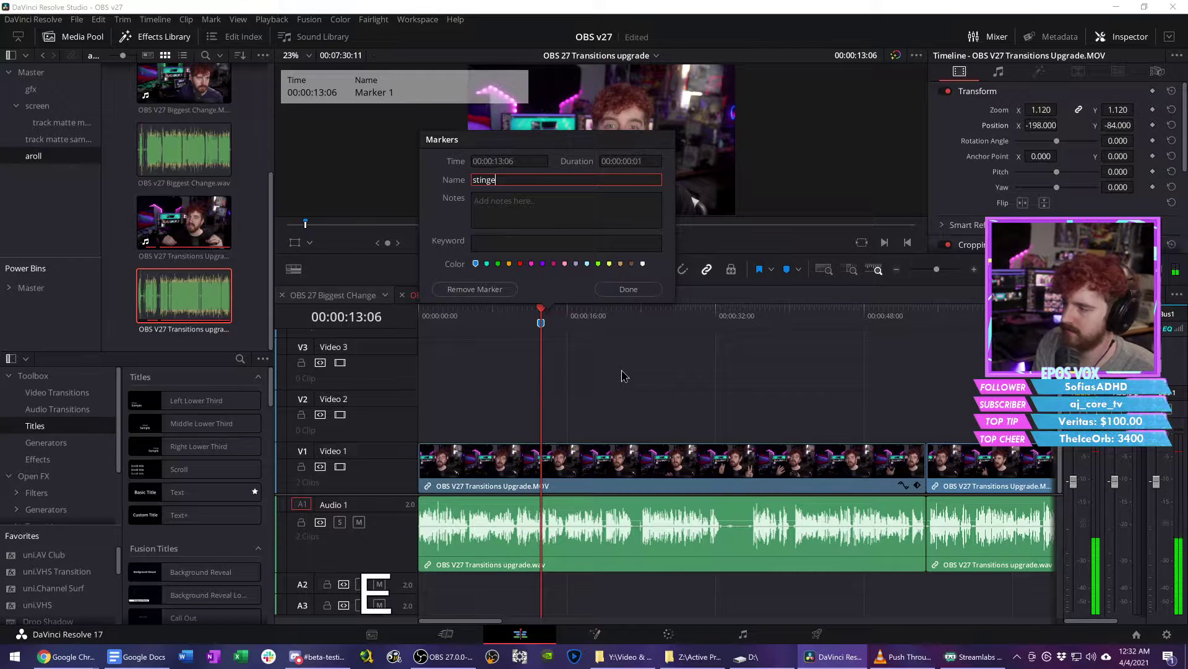
key(Return)
Step: Play the timeline on at double speed to 00:00:20:10 and save the project
key(space)
key(l)
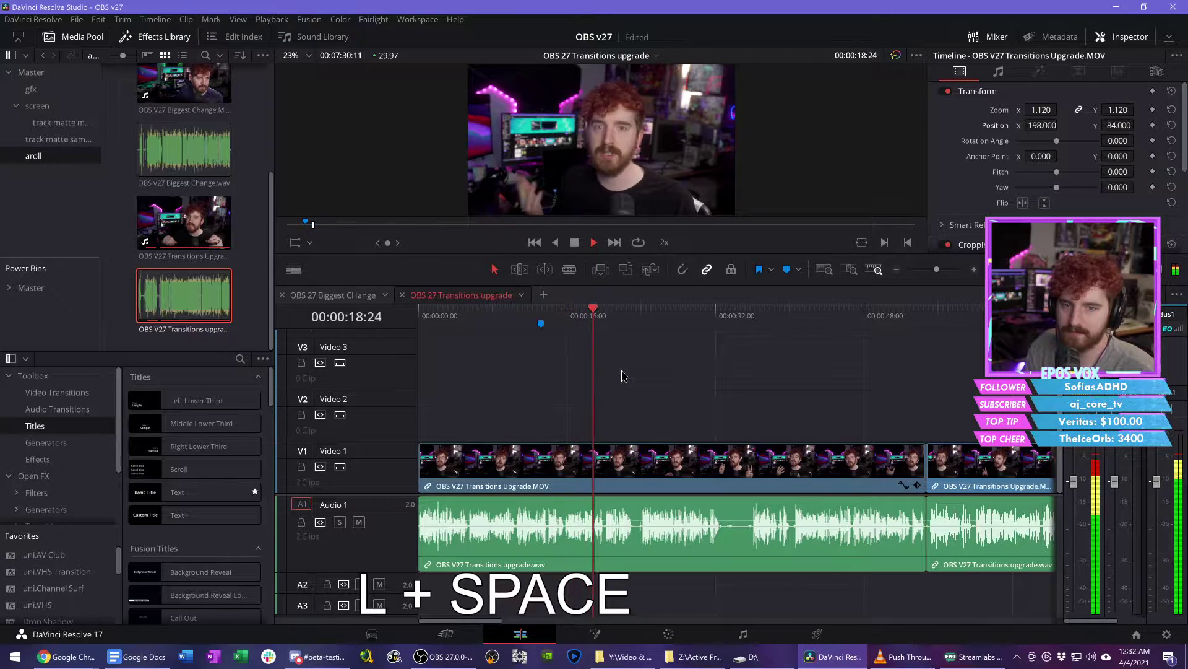
key(space)
key(ctrl+s)
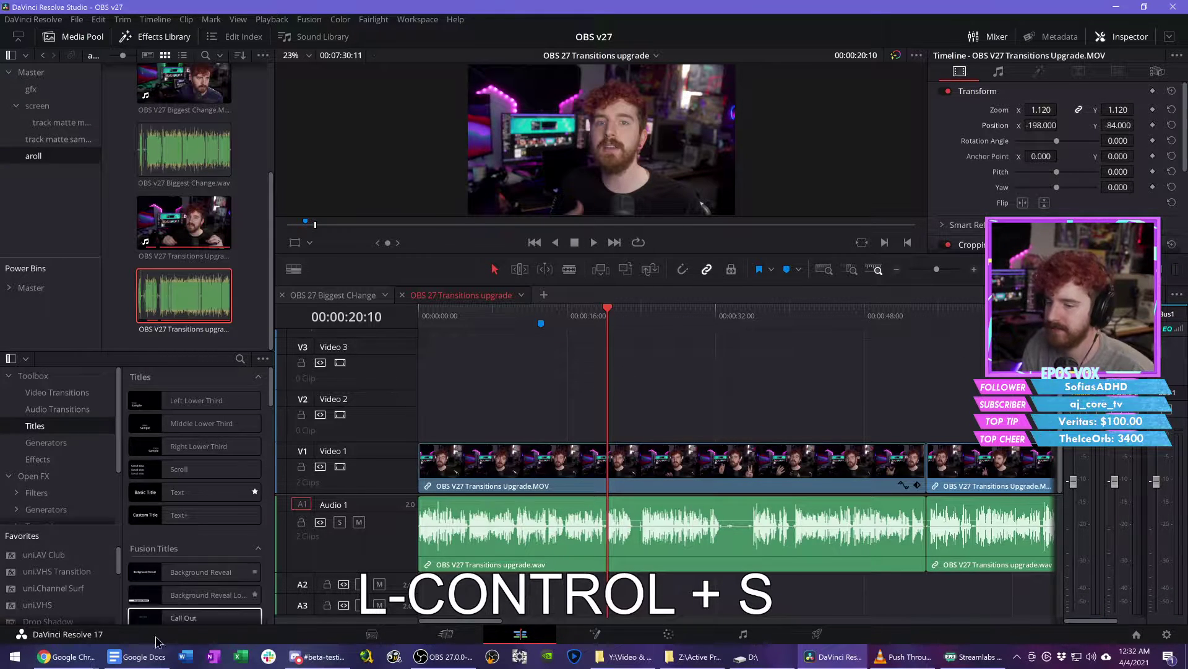
Step: Switch to Chrome and bring up the Amazon product page of the Glide Gear TMP100 teleprompter
mouse_move(65, 656)
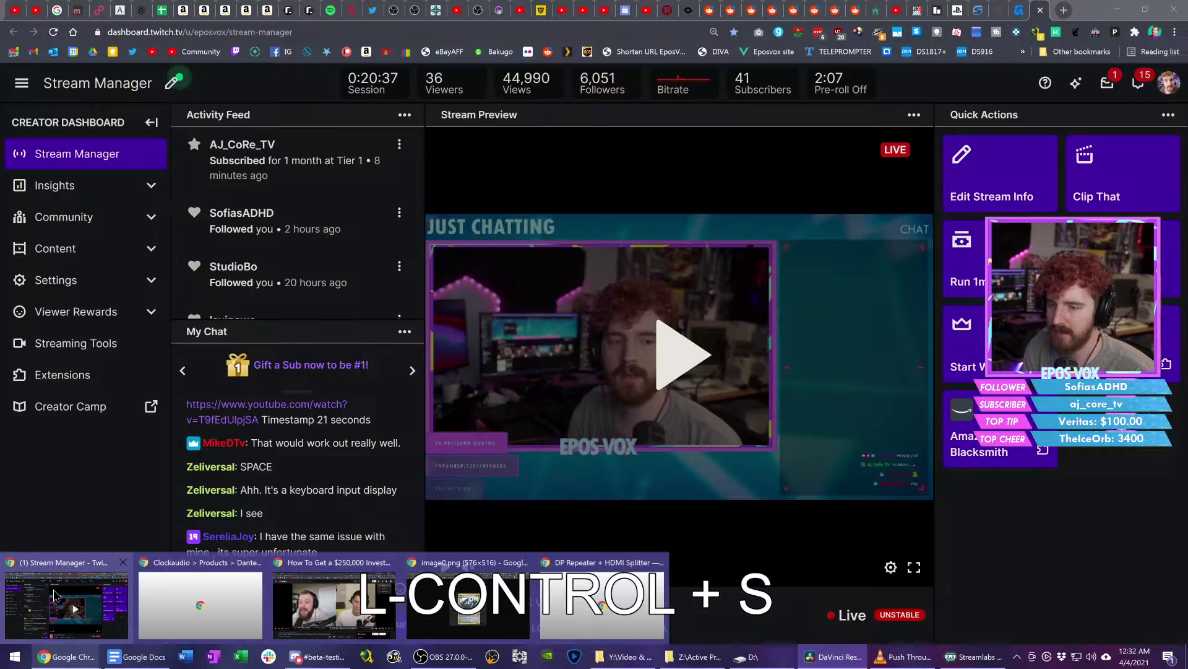
click(54, 591)
drag(1094, 4, 1093, 0)
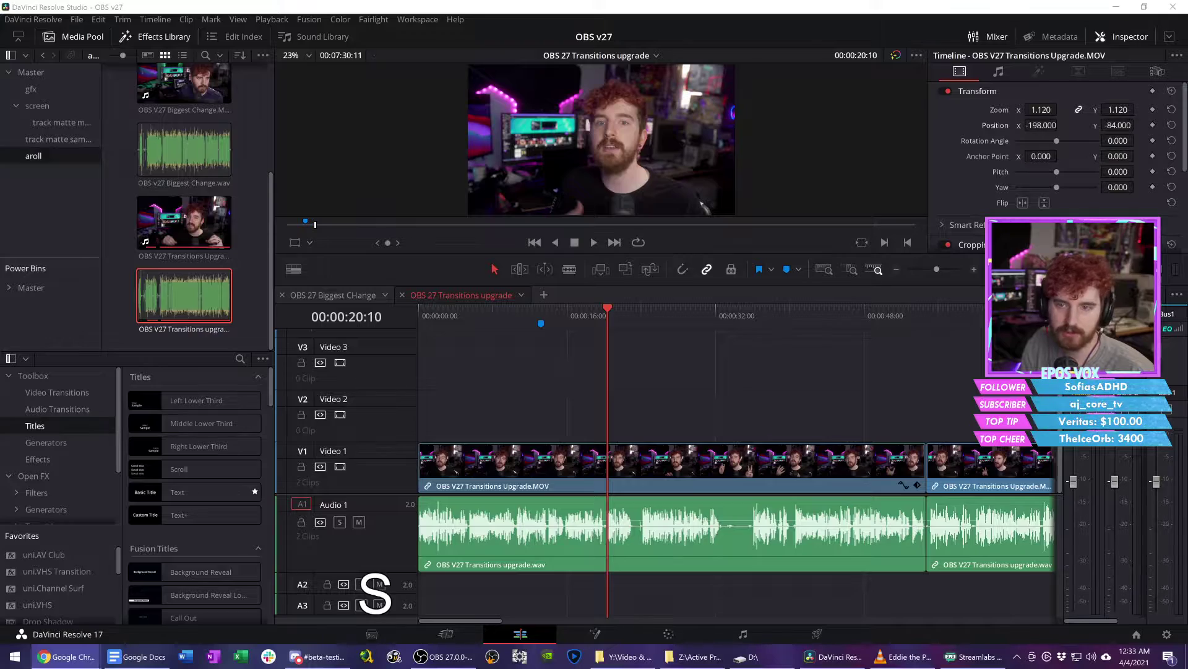
drag(681, 1, 656, 1)
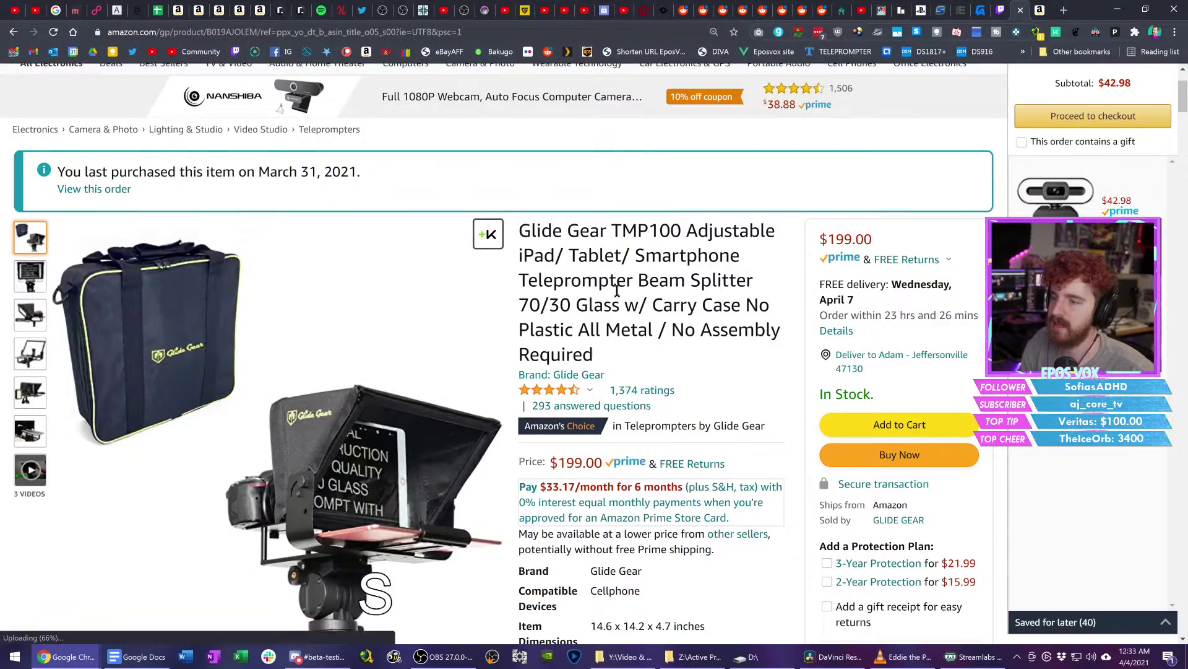
scroll(617, 291, down, 2)
scroll(617, 292, down, 1)
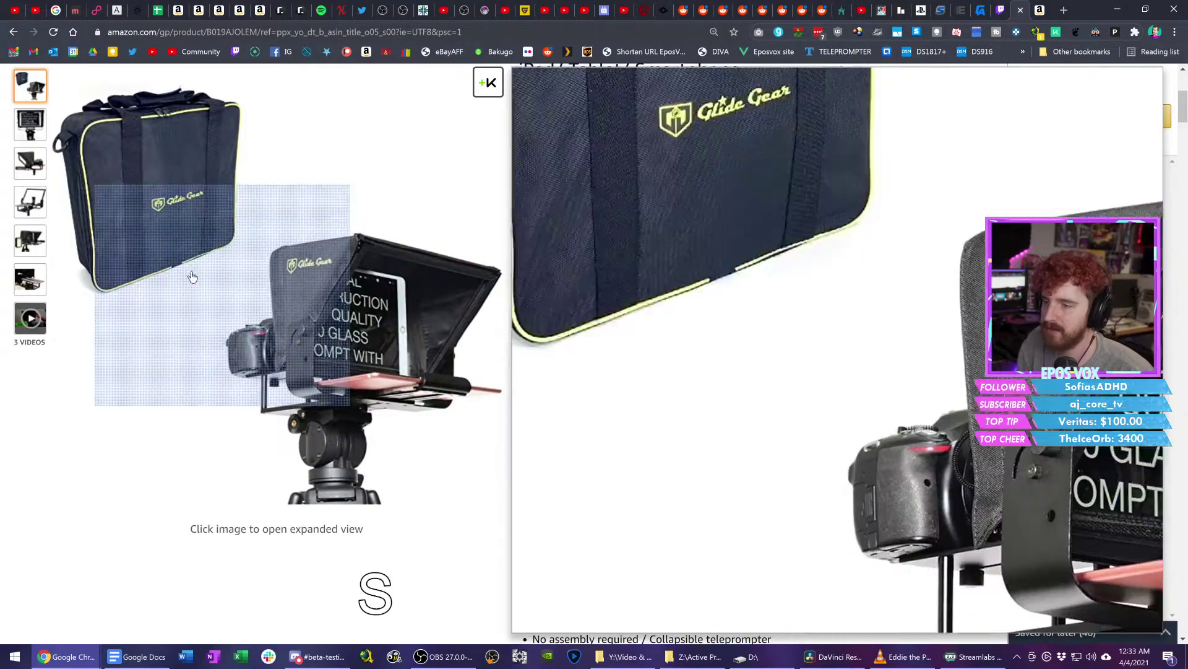
Step: Examine the teleprompter's product photos showing the side view with the camera mounted and the bare beam-splitter glass
mouse_move(36, 154)
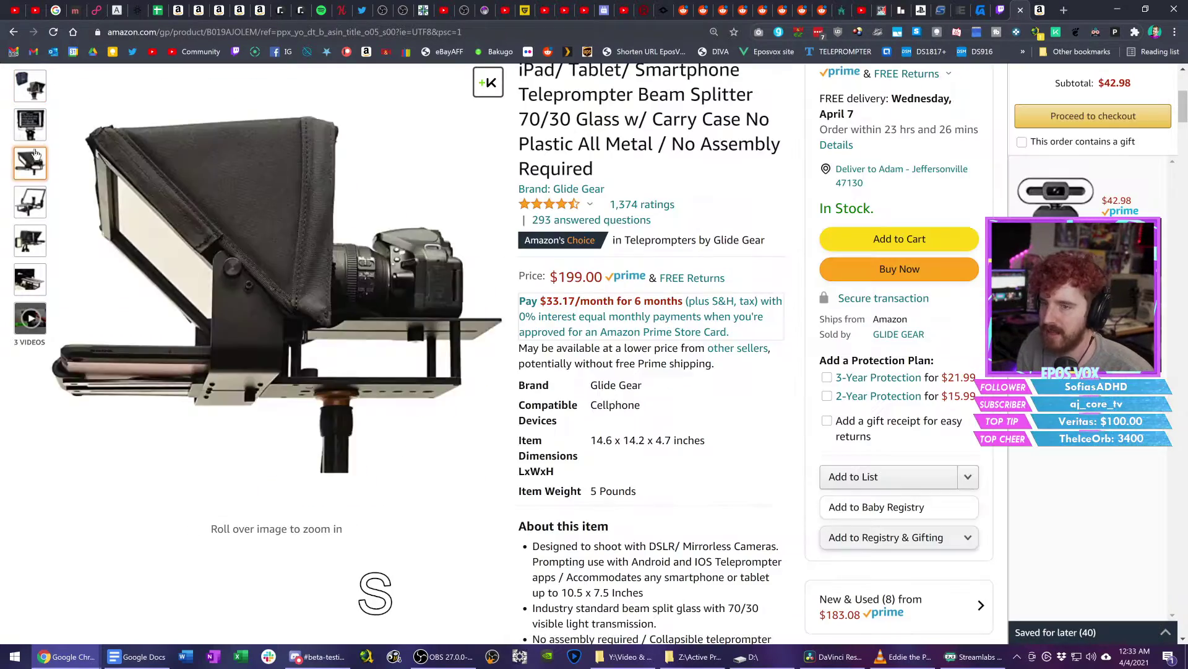
mouse_move(37, 176)
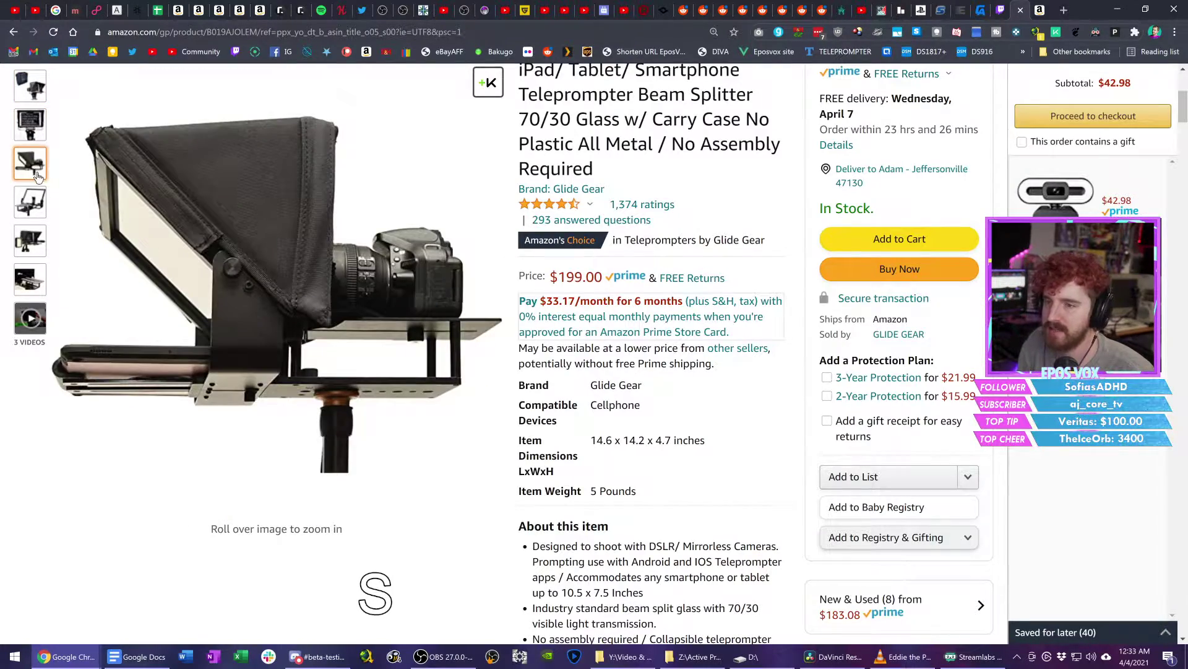
mouse_move(291, 340)
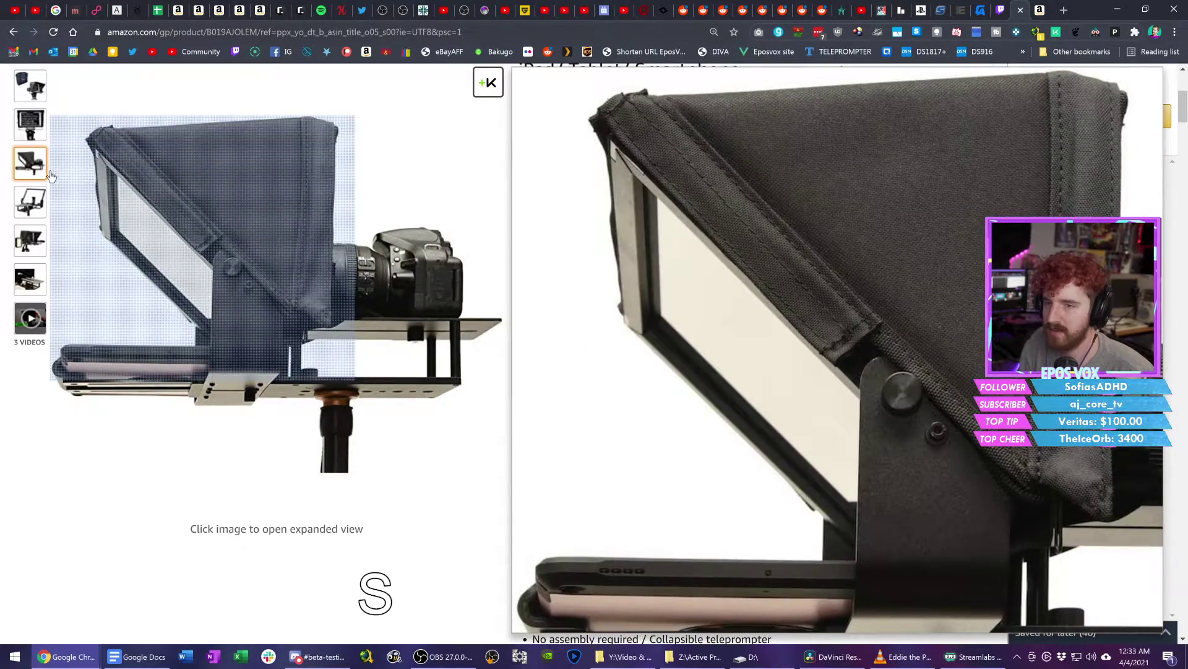
mouse_move(42, 207)
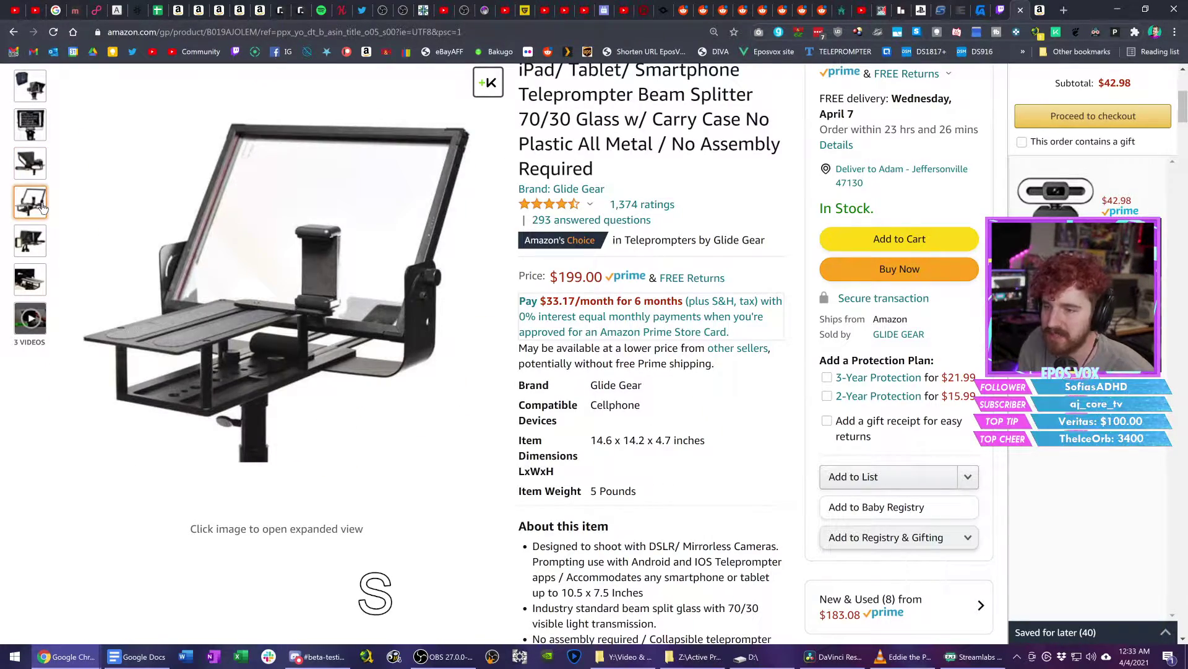
scroll(741, 348, up, 3)
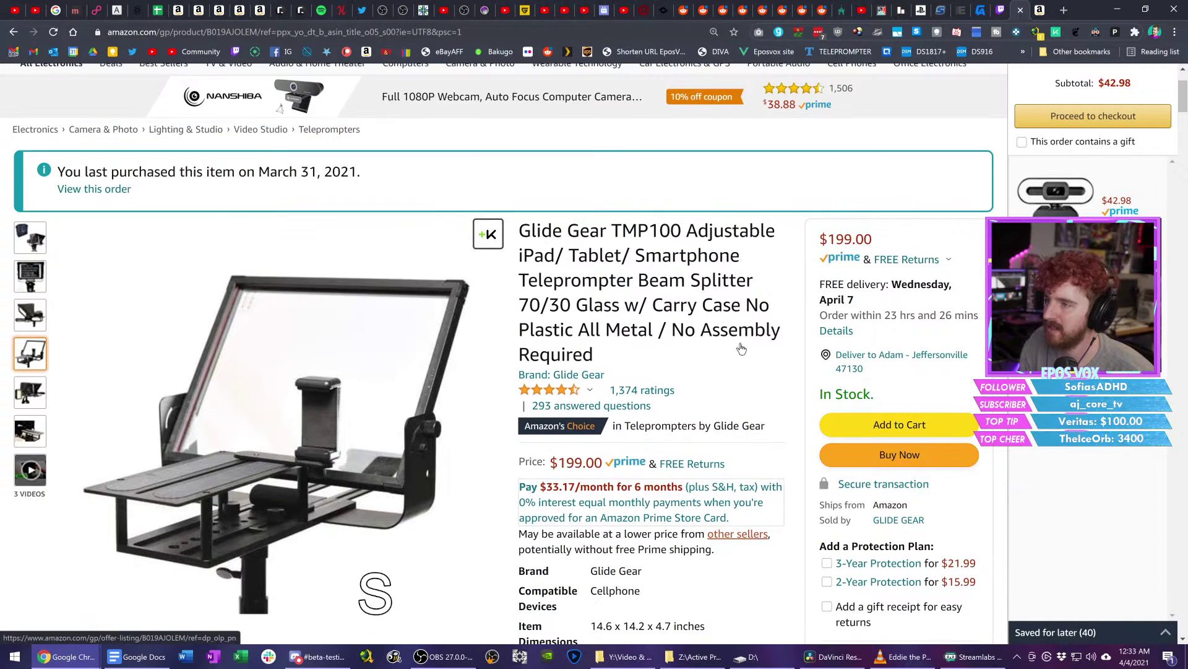
Step: View the FEELWORLD FW759 field monitor's product page, and go back to DaVinci Resolve
middle_click(125, 189)
drag(1042, 11, 1187, 37)
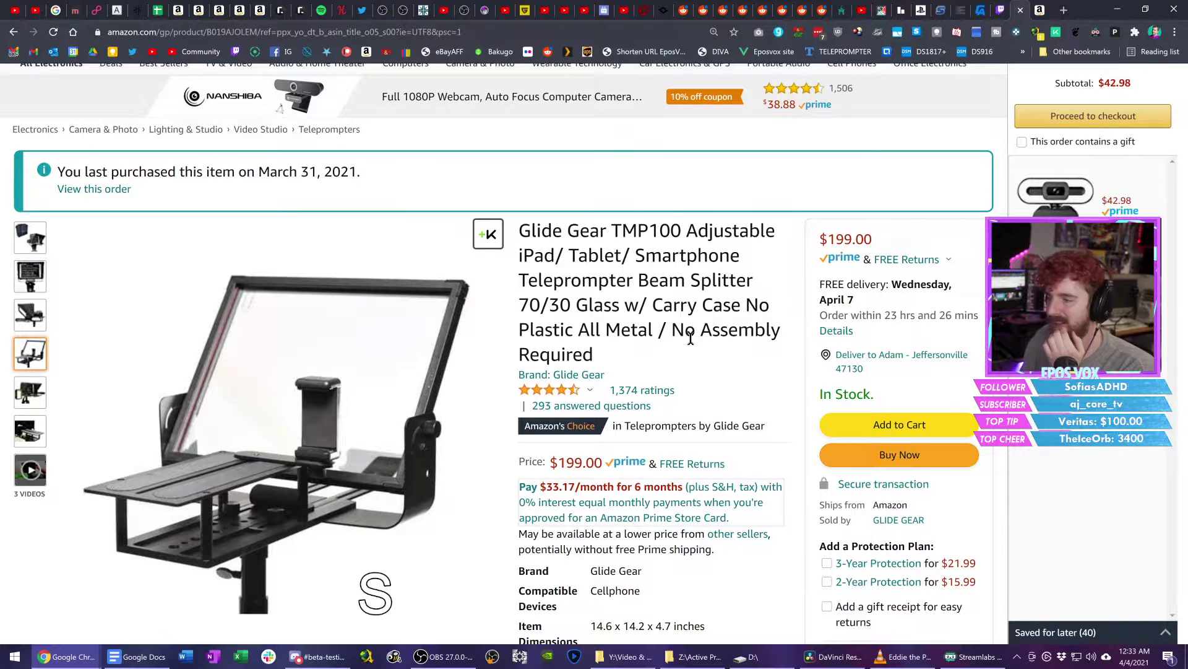
key(ctrl+Tab)
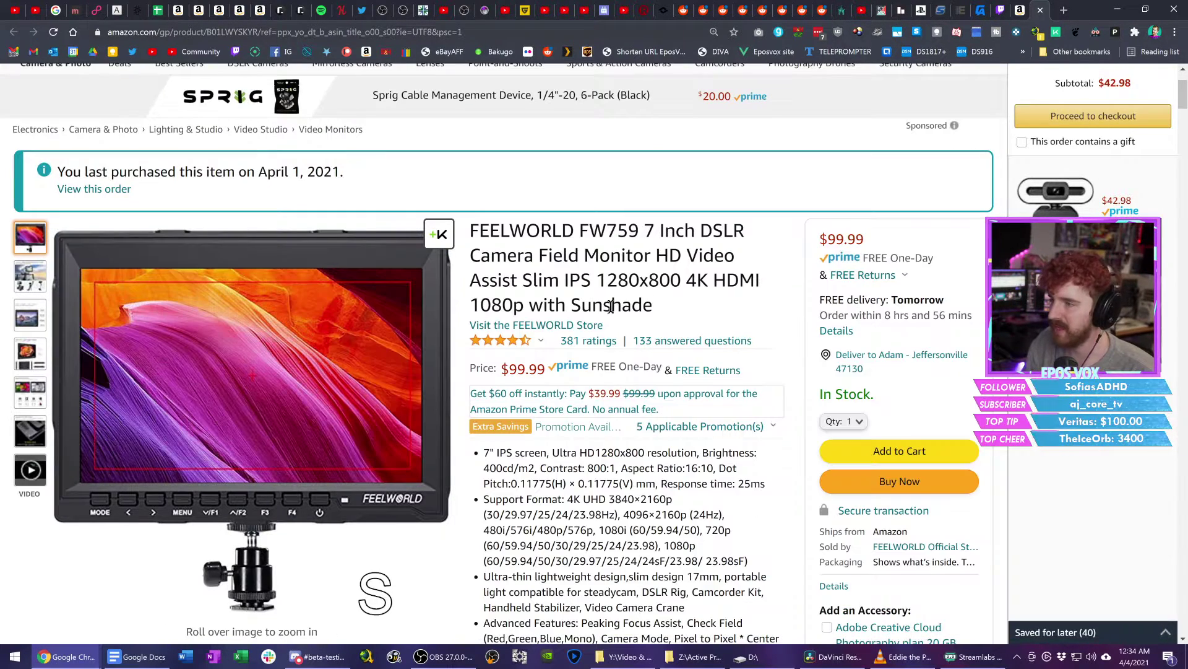
click(1118, 9)
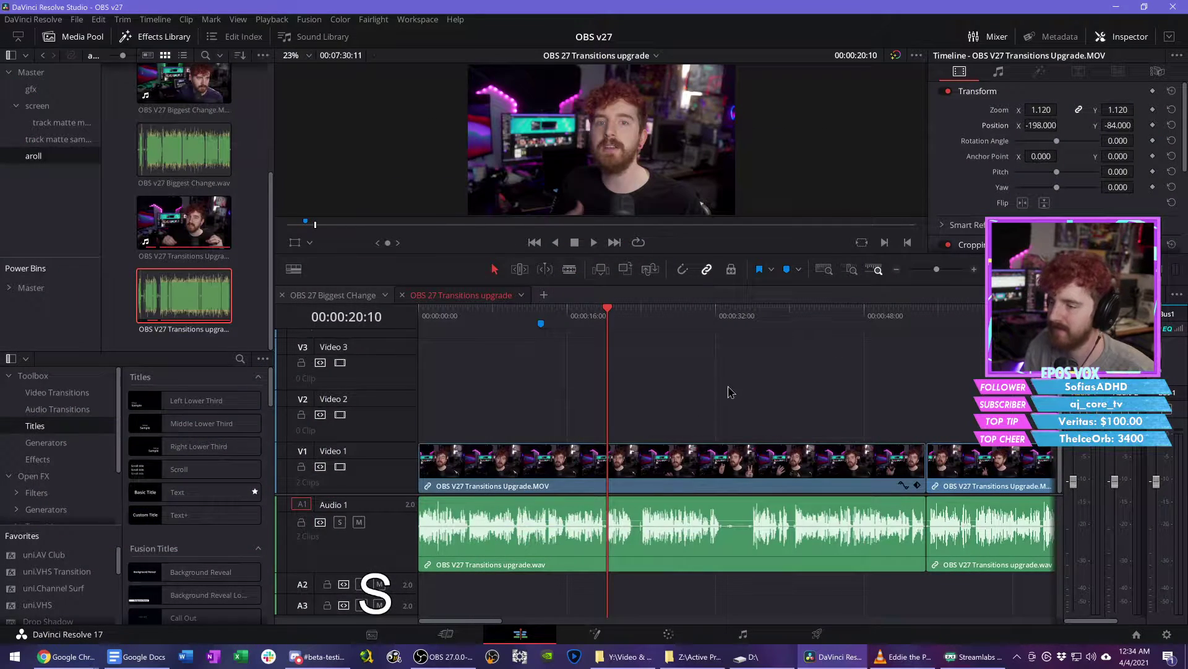
Step: Play the timeline from 00:00:20:10, speed it up, and skip ahead to listen around 00:00:37:05
key(space)
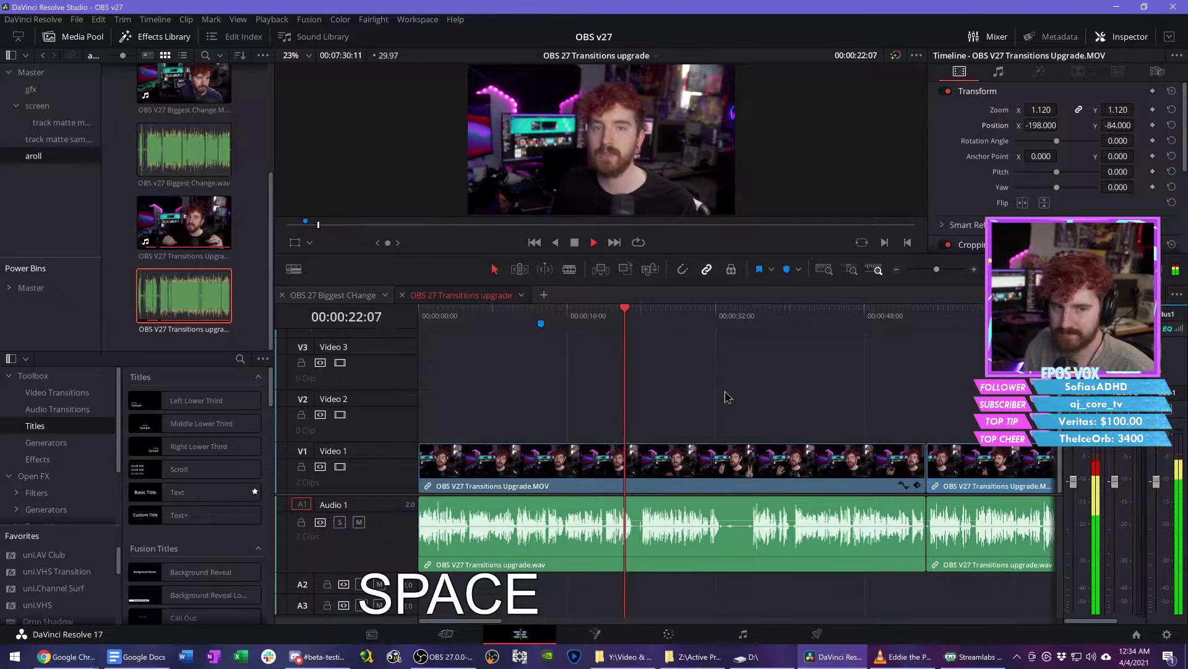
key(l)
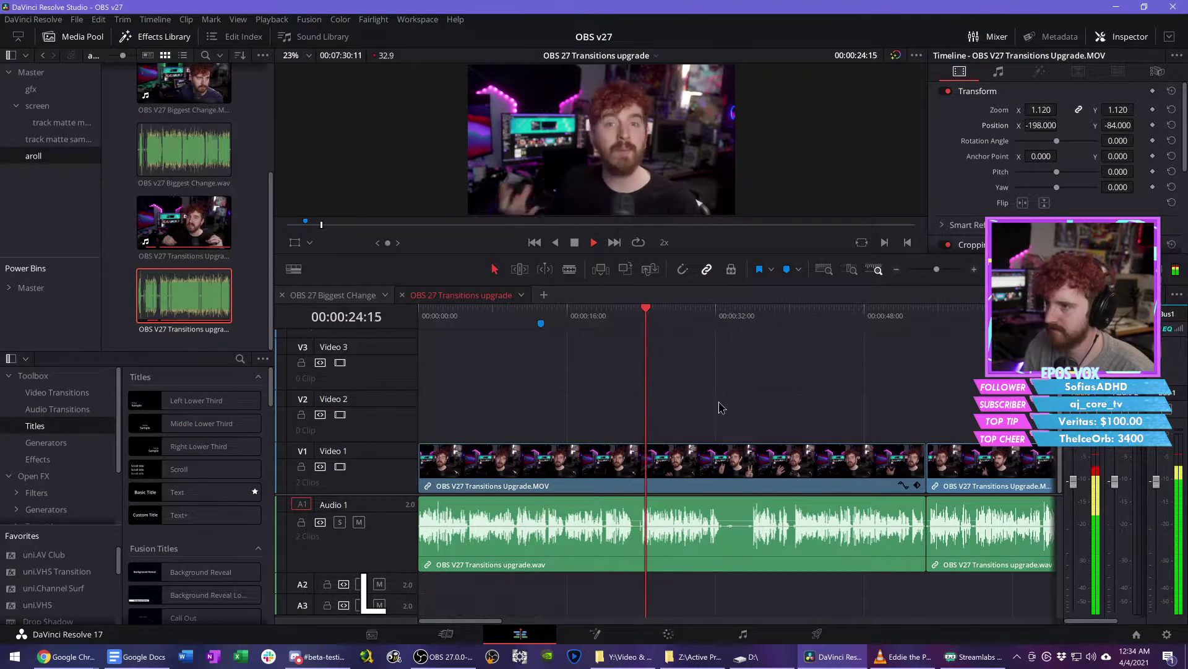
click(757, 317)
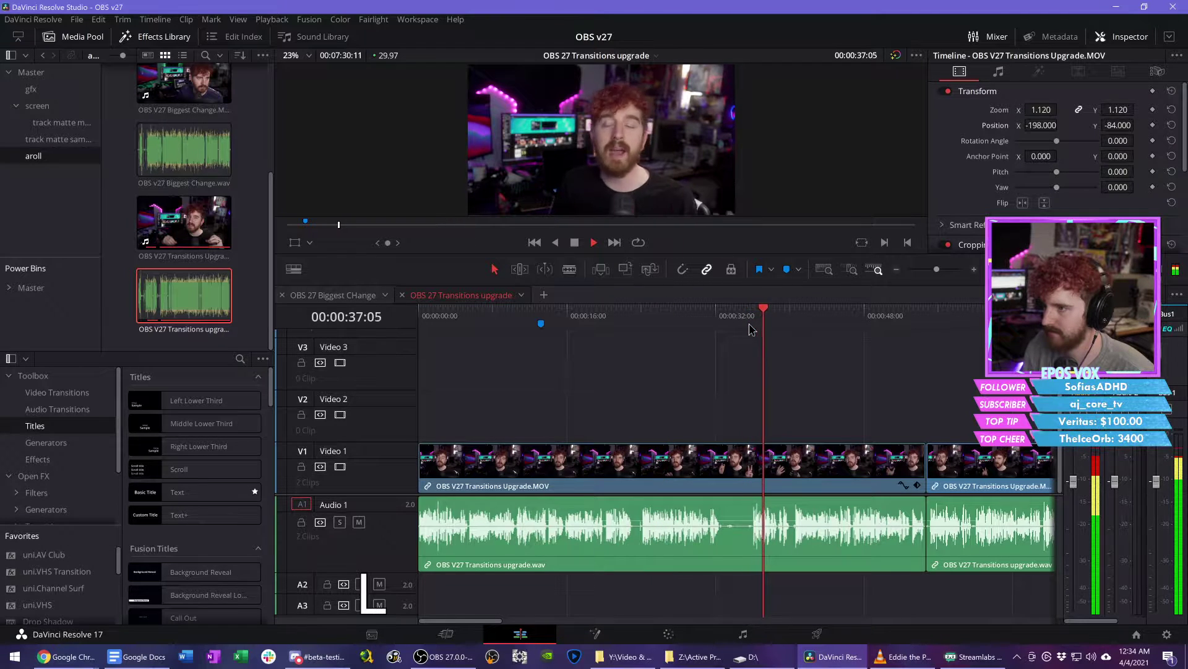
key(space)
Step: Save the project and move the playhead back to 00:00:20:01
click(636, 322)
key(s)
click(622, 320)
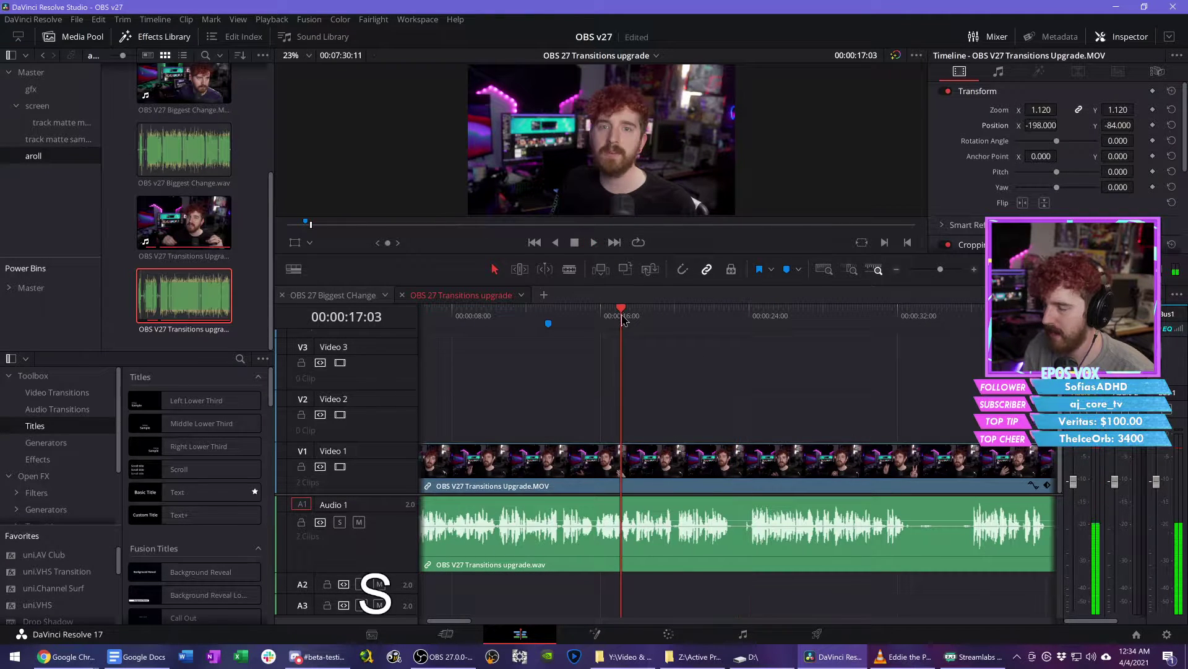
key(ctrl+s)
key(s)
drag(622, 317, 676, 316)
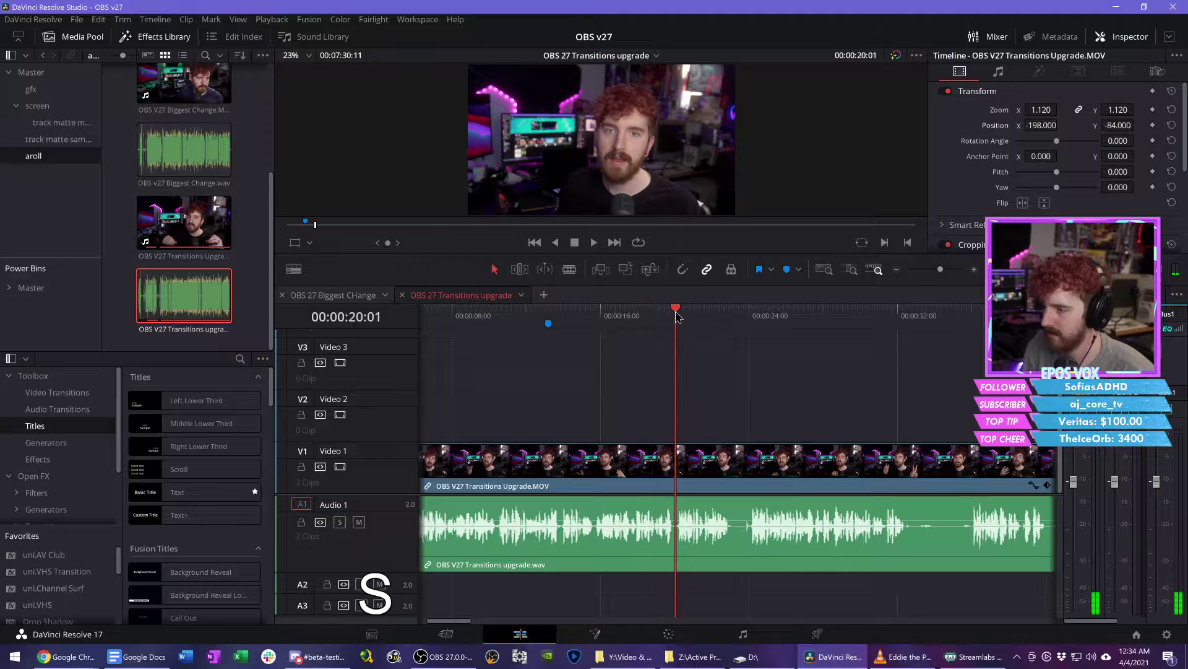
key(d)
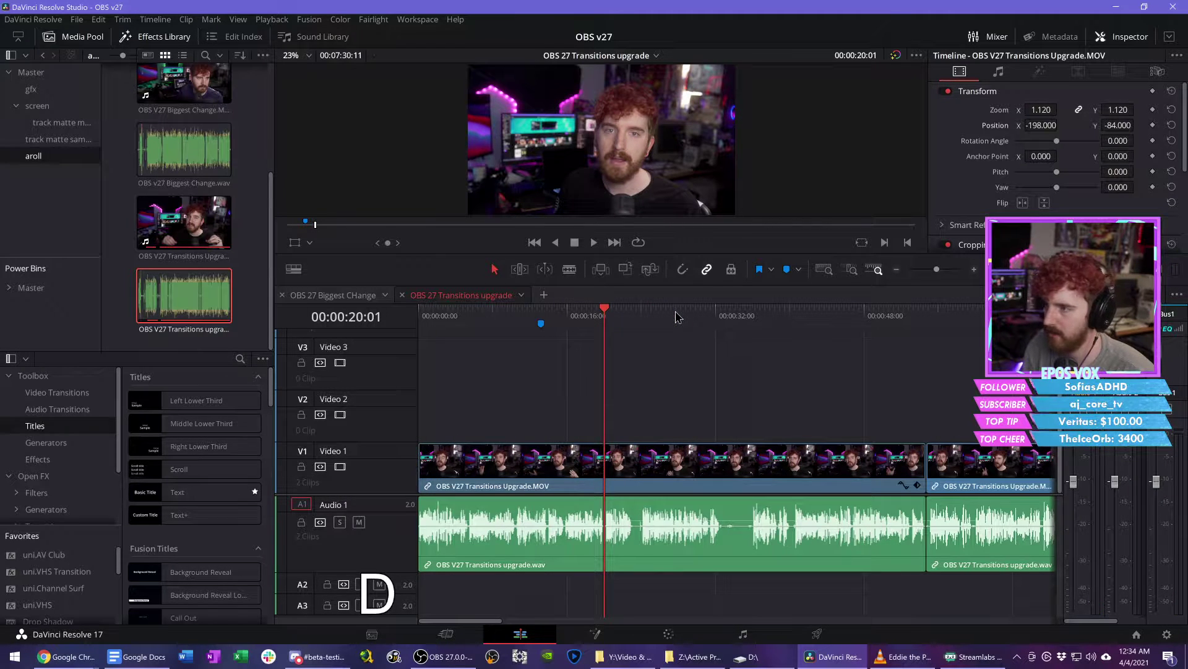
Step: Play the A-roll briefly from 00:00:20:01 while examining its audio waveform up close
key(s)
key(d)
key(d)
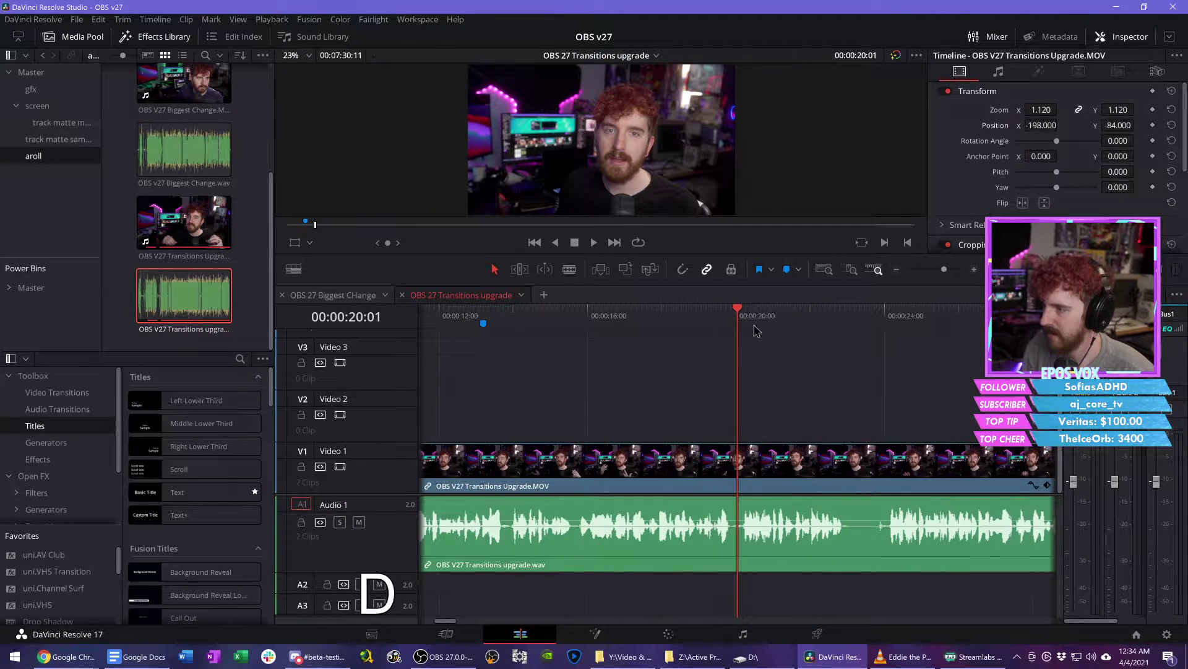
key(s)
key(s)
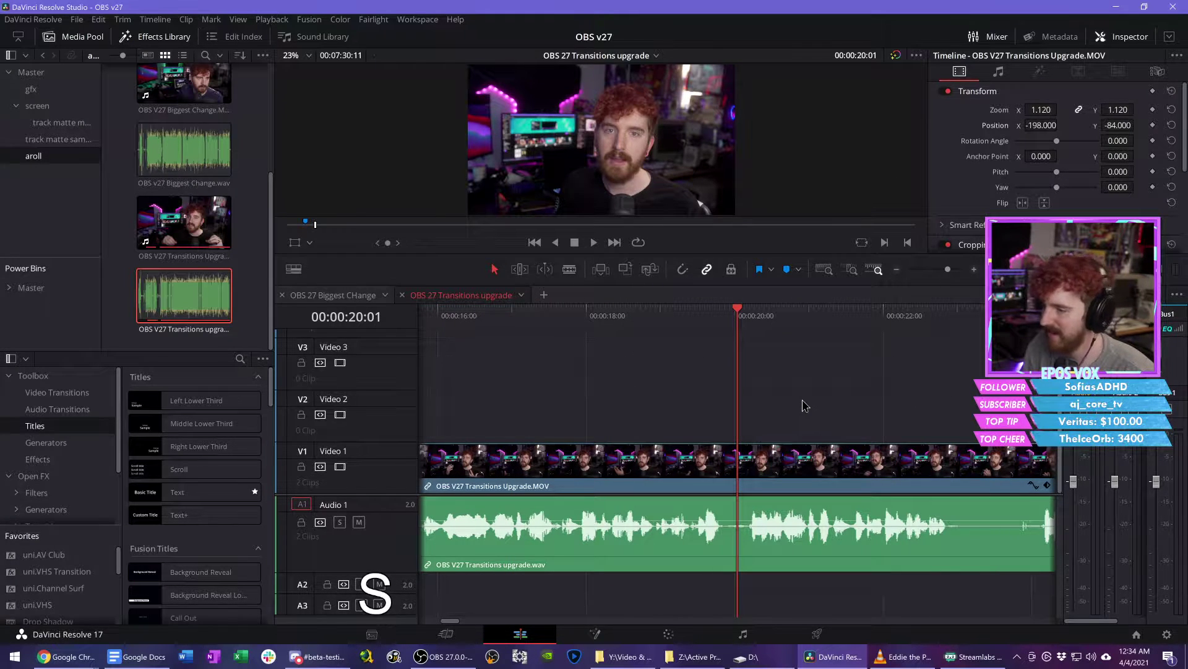
key(space)
key(space)
key(d)
key(d)
key(d)
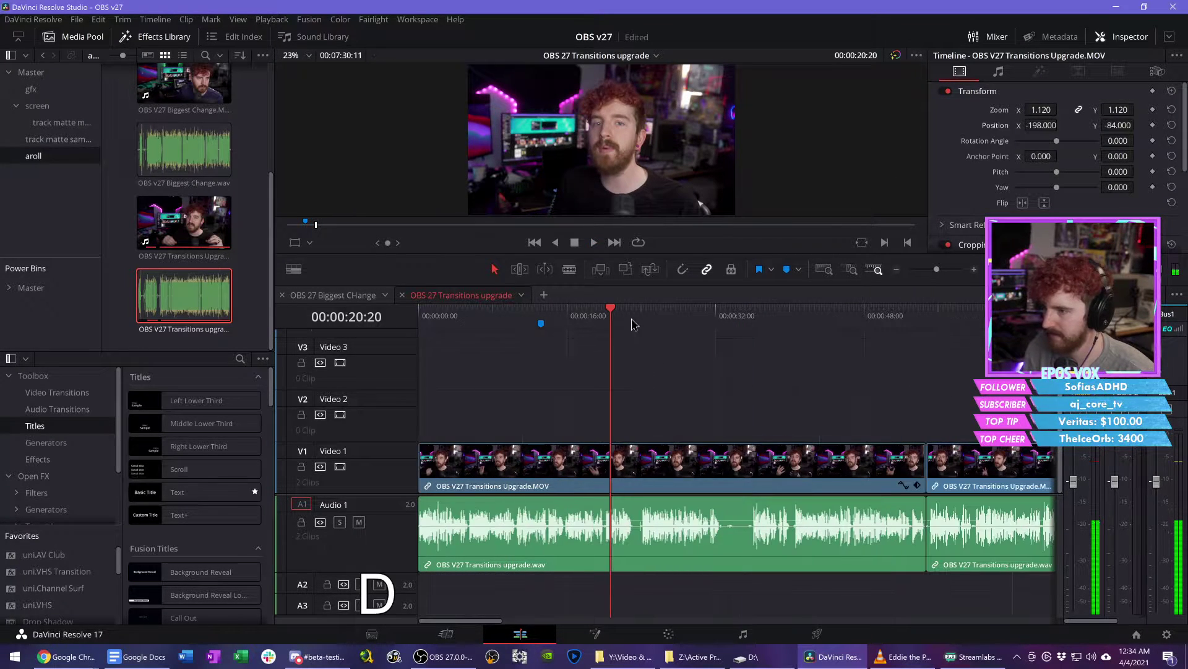
Step: Save the project and play the timeline from its start, mostly at double speed, stopping at 00:00:22:01
key(Home)
key(ctrl+s)
key(space)
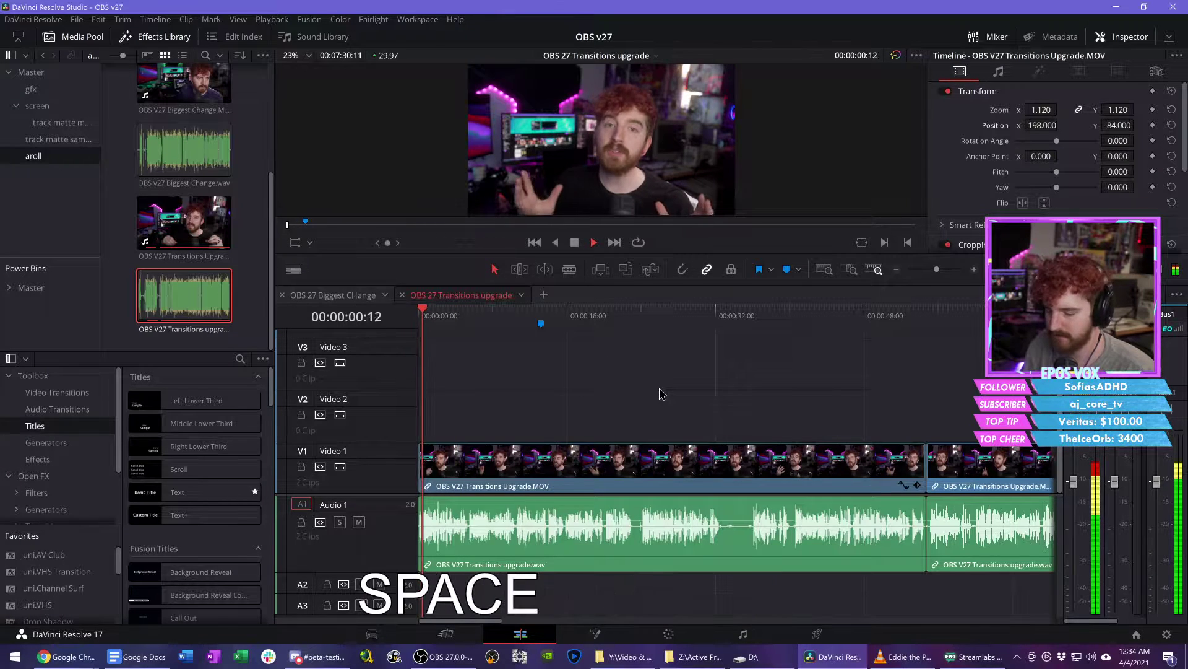
key(l)
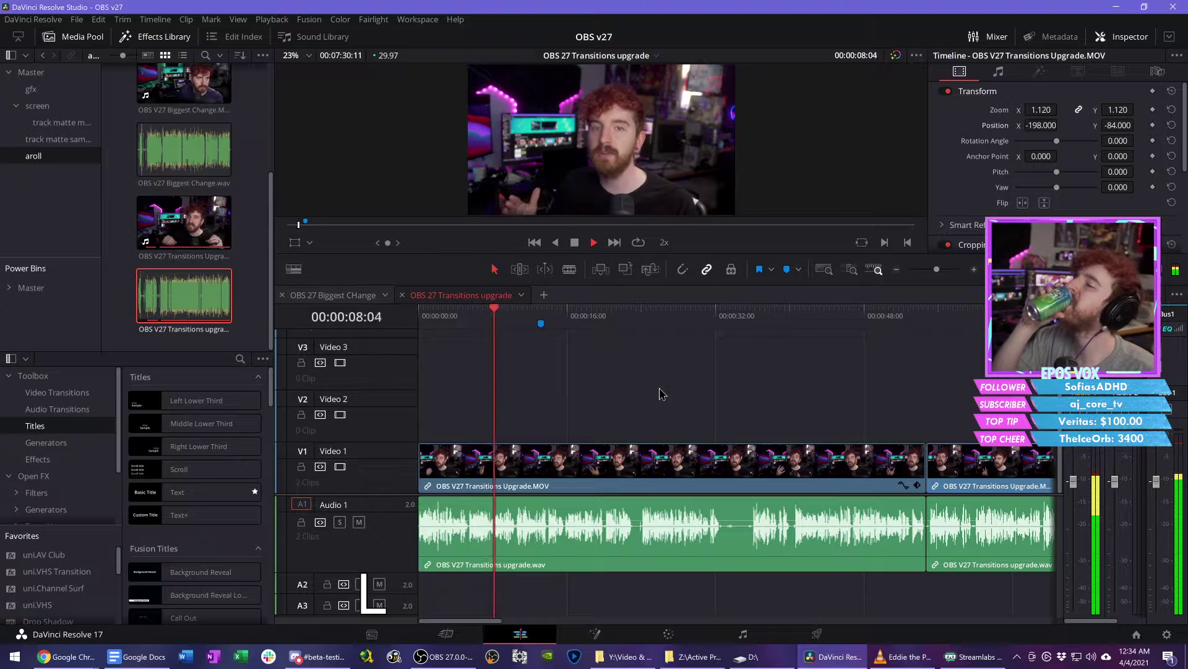
key(s)
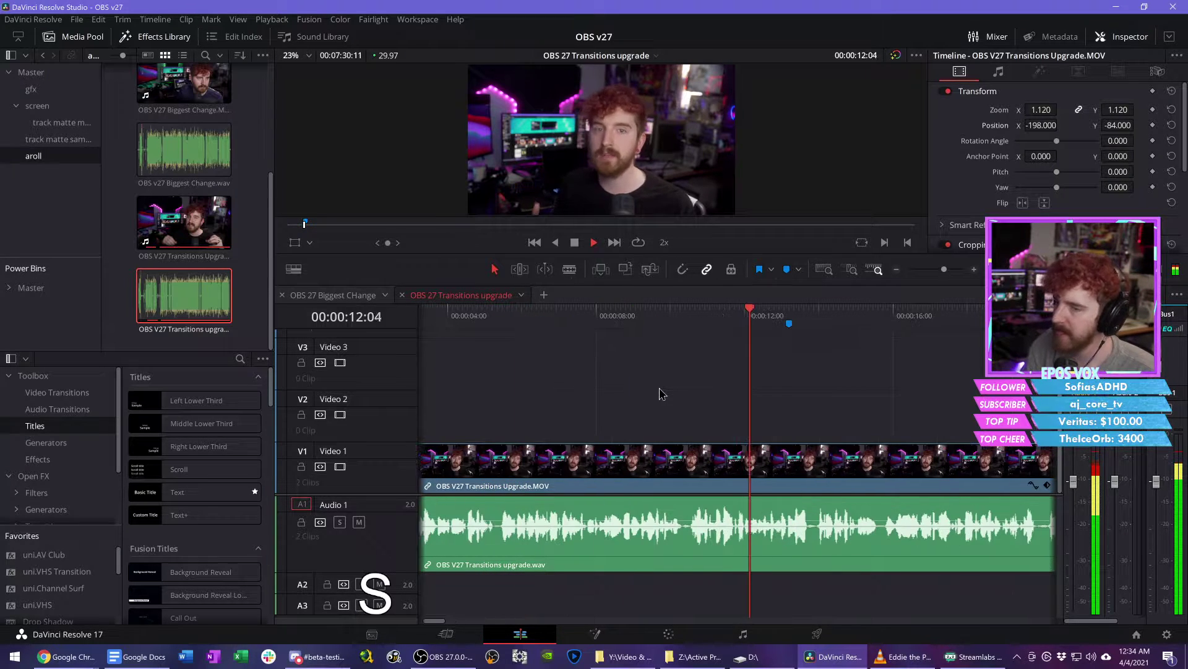
key(d)
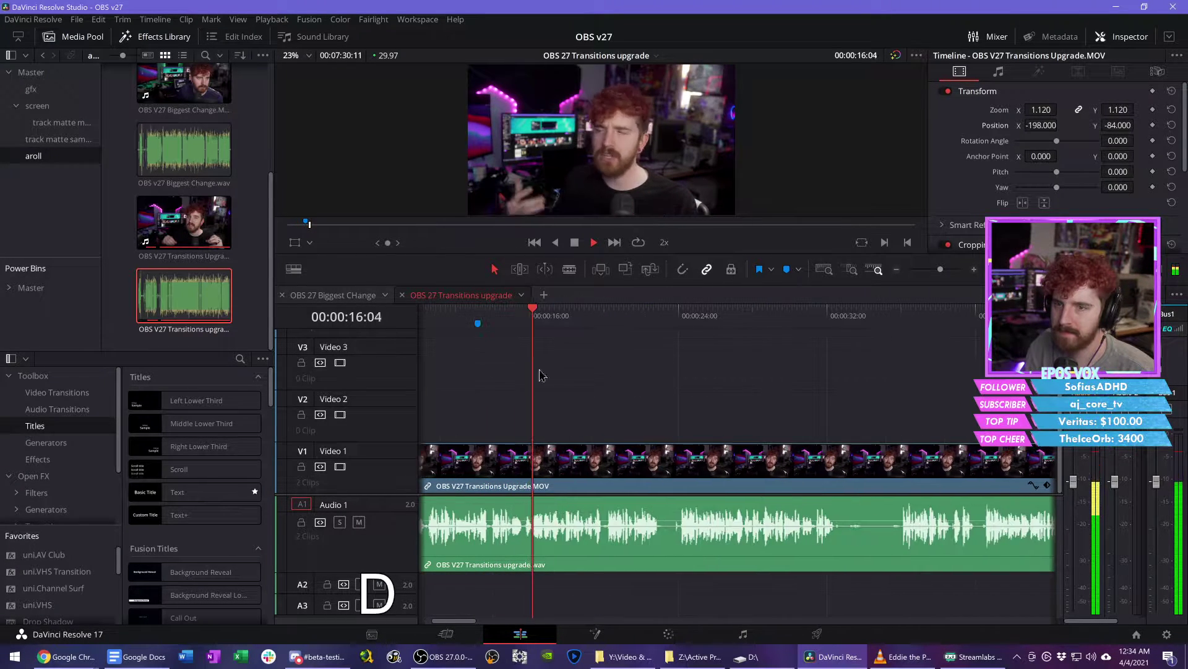
key(space)
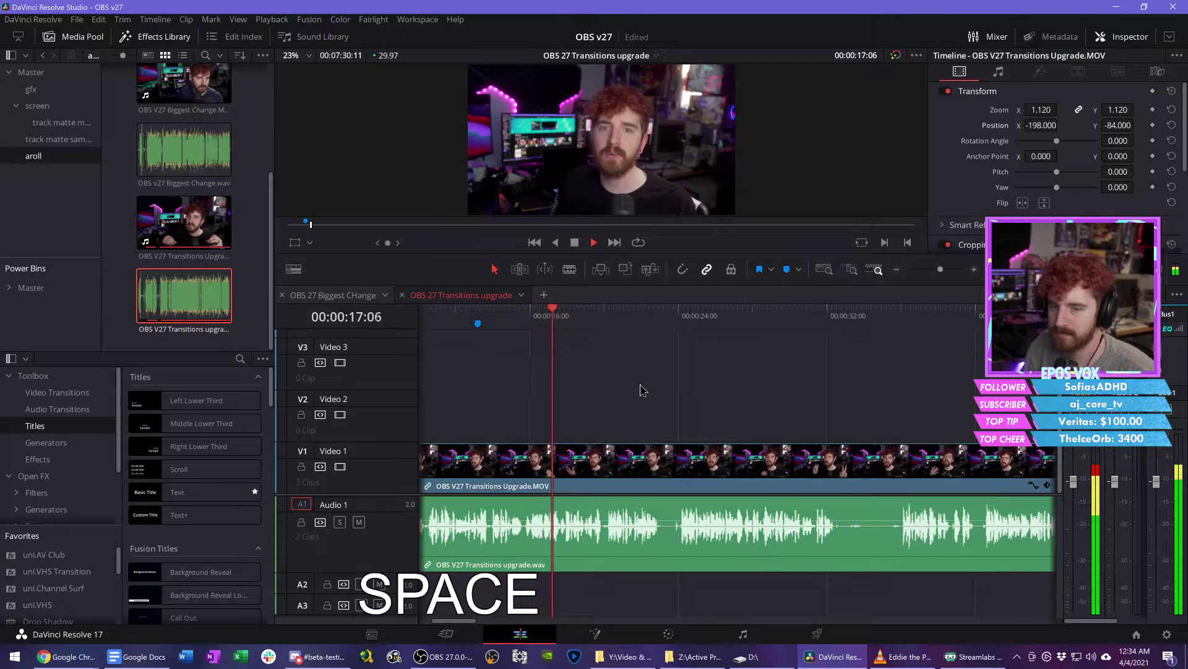
key(l)
key(space)
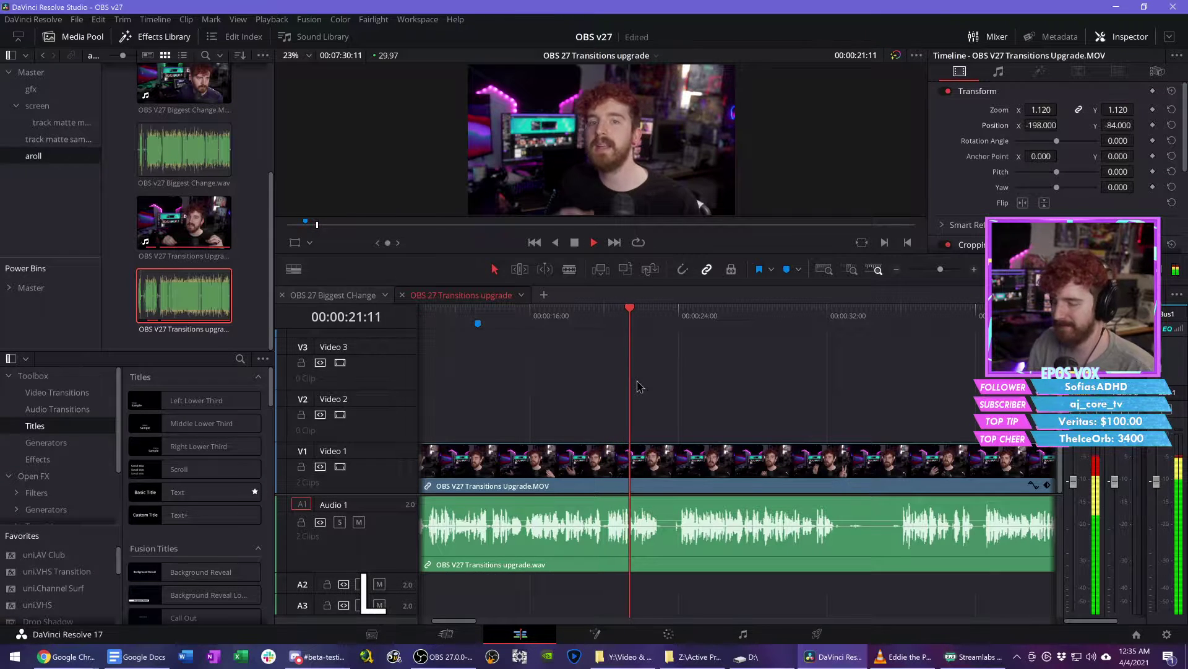
Step: Split the A-roll at about 00:00:20:04 and 00:00:24:03 and ripple delete the section between the cuts
key(s)
key(s)
key(s)
scroll(674, 557, left, 1)
key(c)
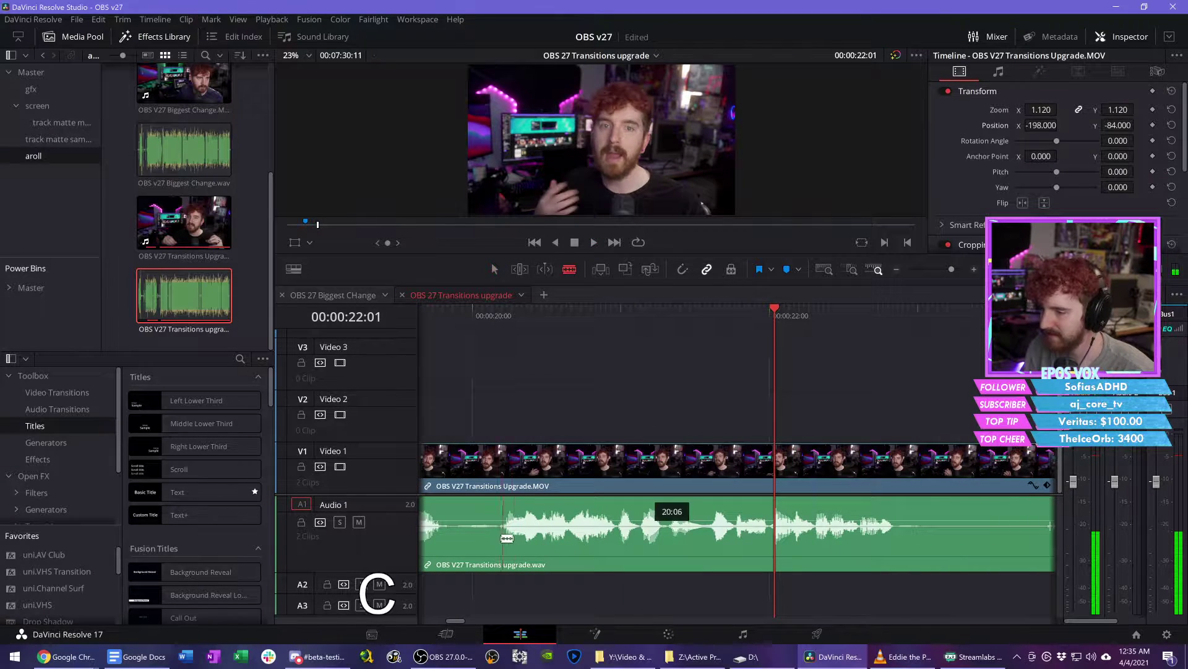
click(497, 532)
key(v)
scroll(774, 548, right, 3)
key(c)
click(865, 537)
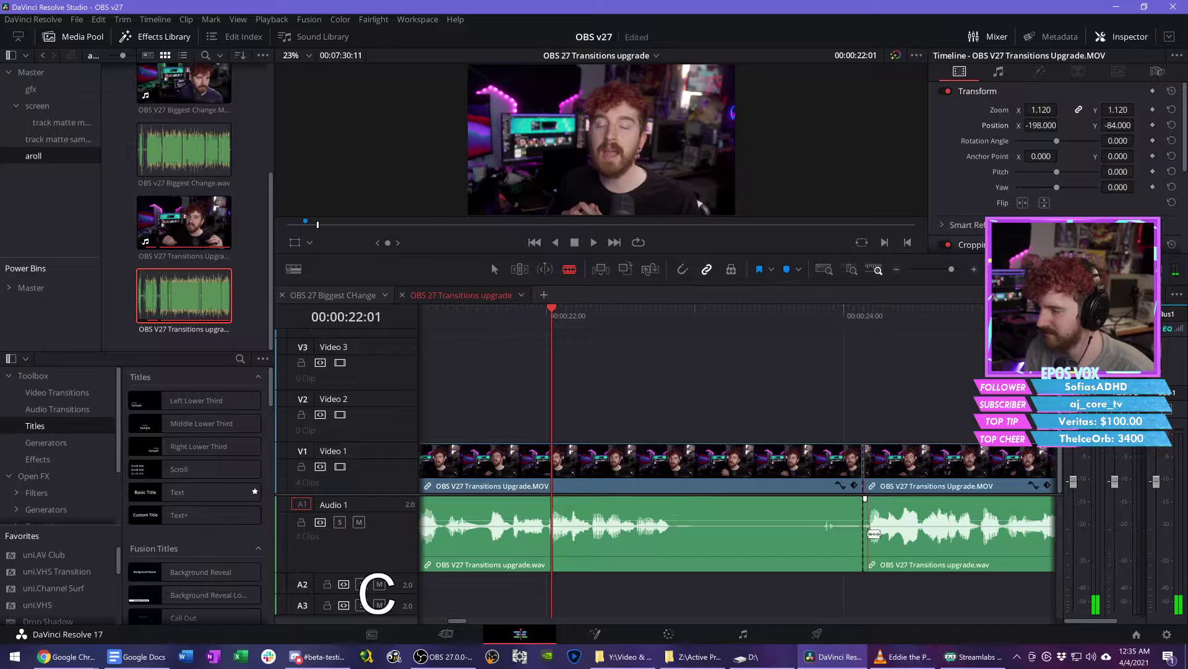
key(v)
click(782, 546)
key(f)
key(Delete)
Step: Play across the new join near 00:00:20:04 at double speed, stopping at 00:00:29:29
key(space)
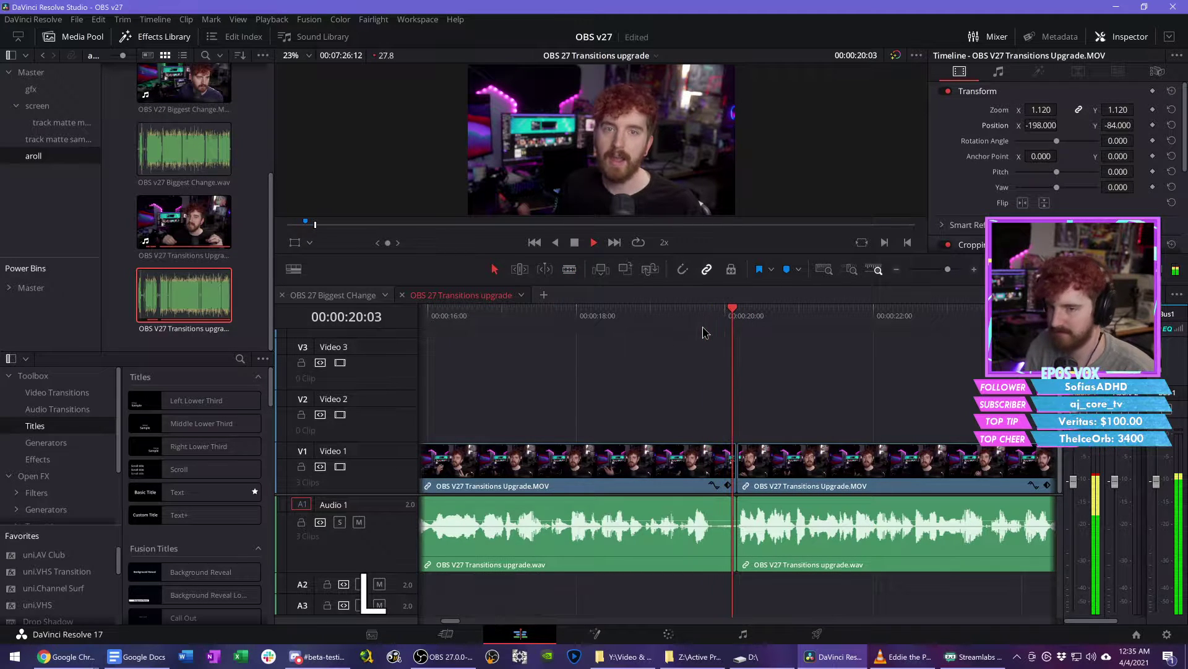
key(l)
key(d)
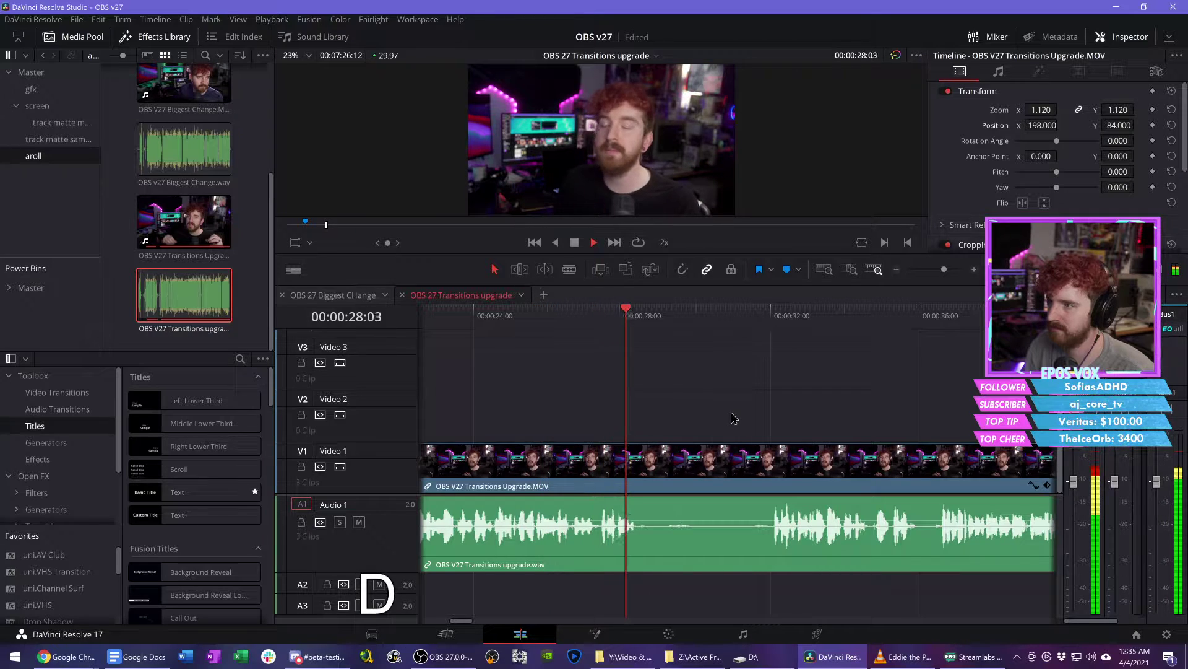
key(space)
Step: Split the A-roll at about 00:00:27:10 and 00:00:31:29 and remove the section between the cuts, closing the gap
key(b)
click(598, 532)
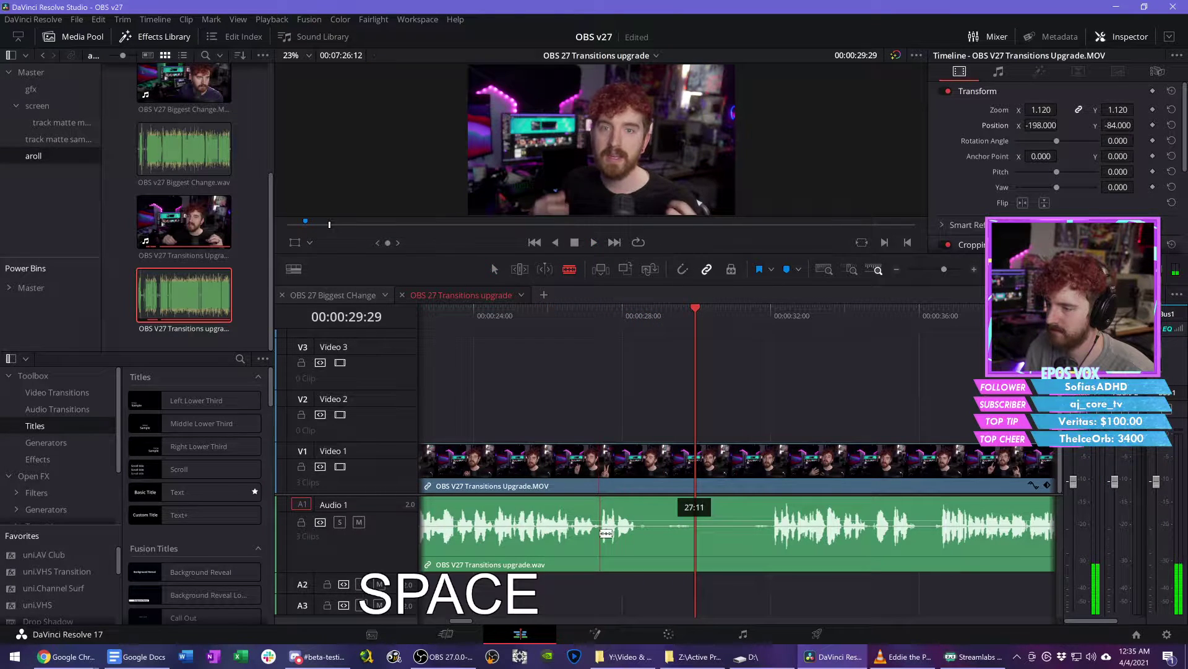
click(772, 531)
key(a)
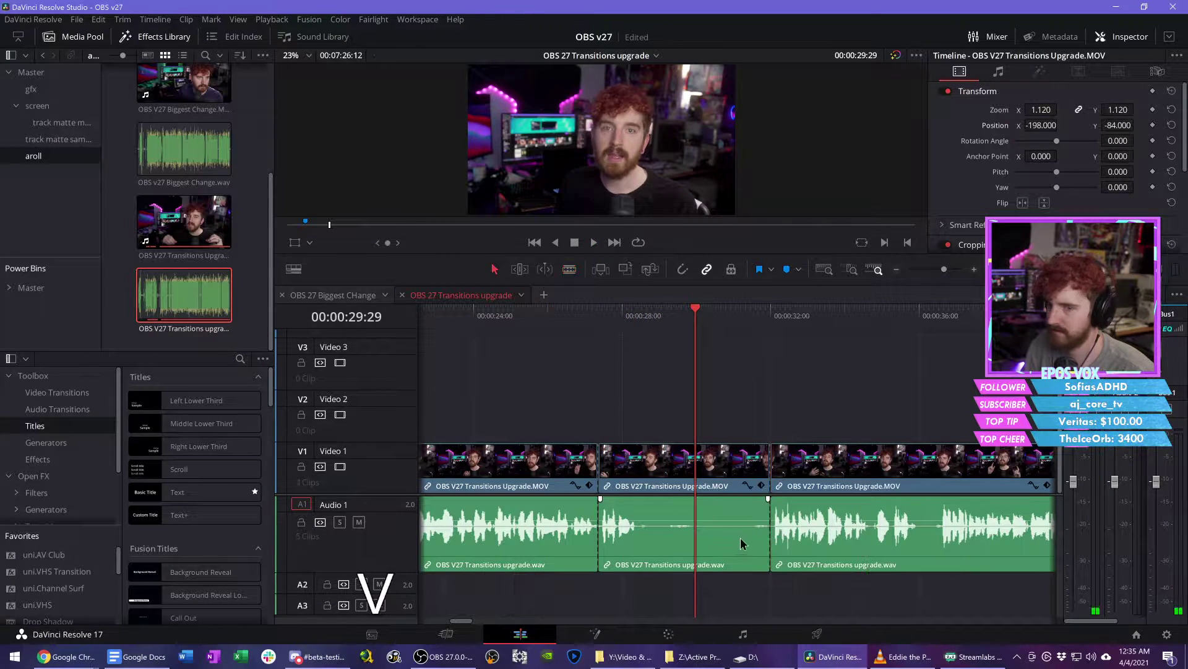
click(716, 527)
key(BackSpace)
key(BackSpace)
Step: Play across the join near 00:00:27:10 and on at double speed, stopping at 00:00:34:15
click(584, 319)
key(space)
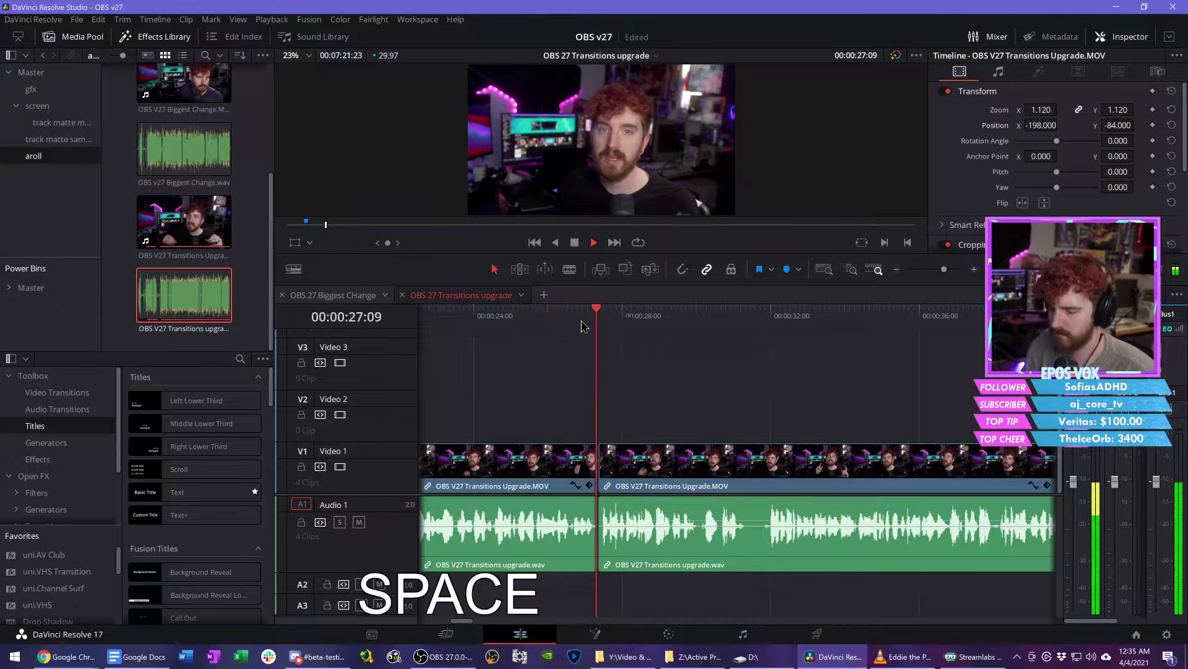
key(l)
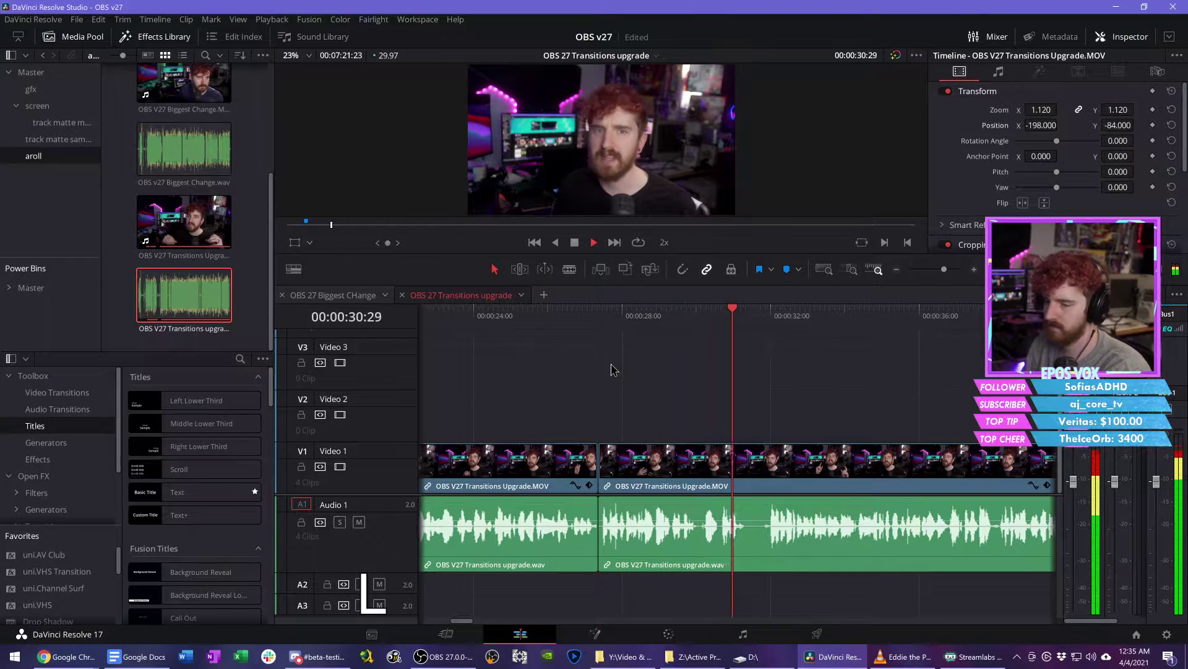
key(space)
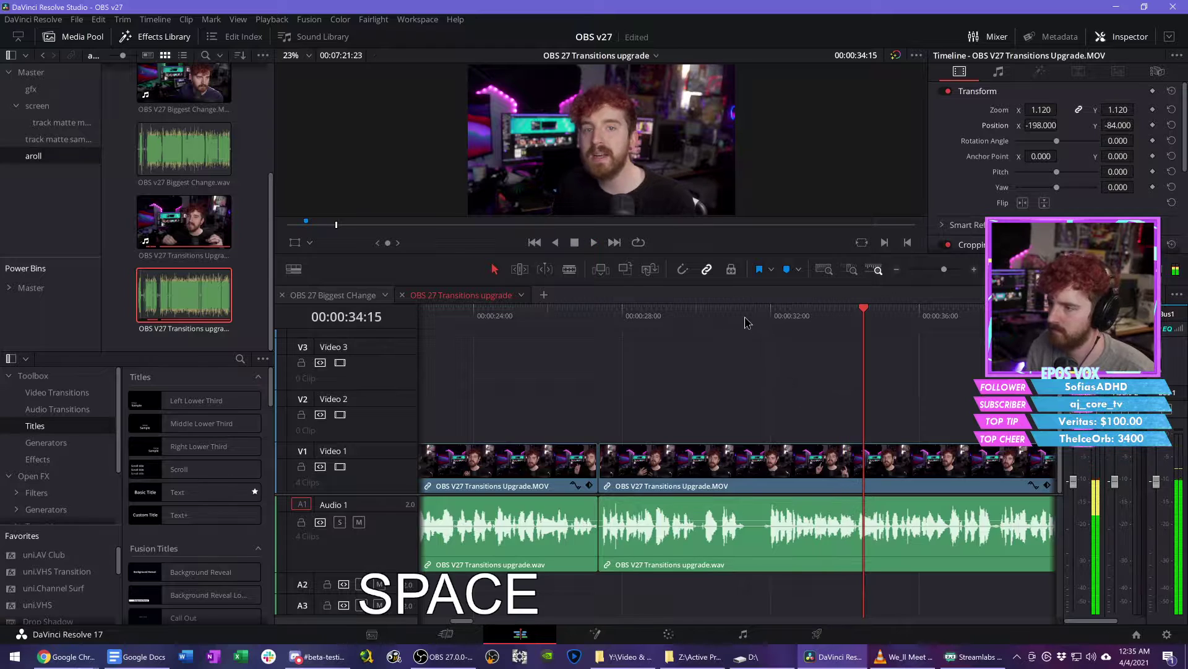
Step: Split the A-roll at about 00:00:31:11 and 00:00:32:00 and delete the pause between the cuts, leaving the gap open
click(745, 317)
key(space)
scroll(771, 475, up, 2)
key(space)
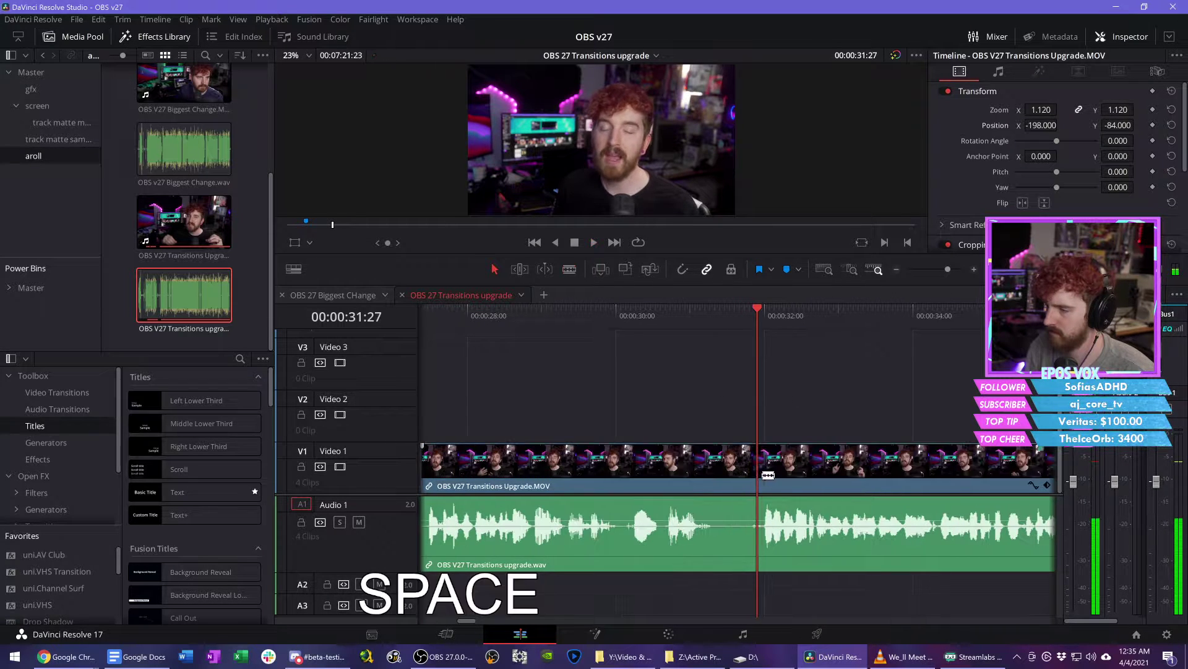
key(c)
click(720, 459)
key(space)
key(space)
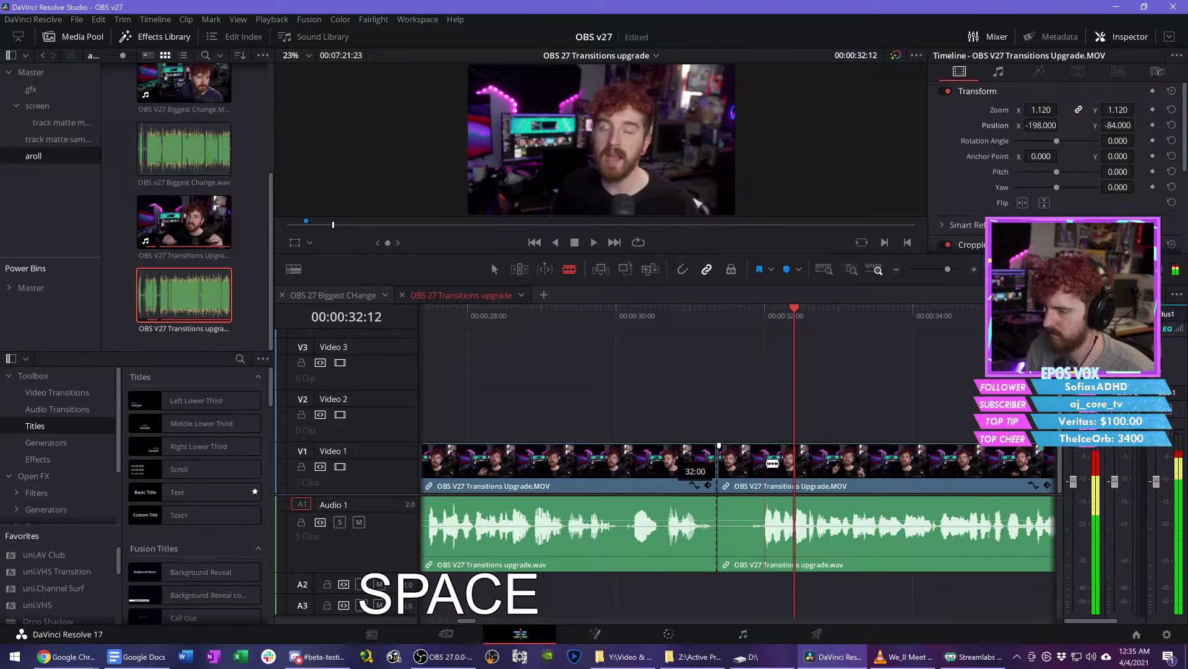
click(766, 460)
key(v)
click(746, 463)
key(BackSpace)
Step: Move all clips after the gap at 00:00:32:00 about 1 minute 18 seconds down the timeline, and save the project
key(d)
key(d)
key(d)
key(d)
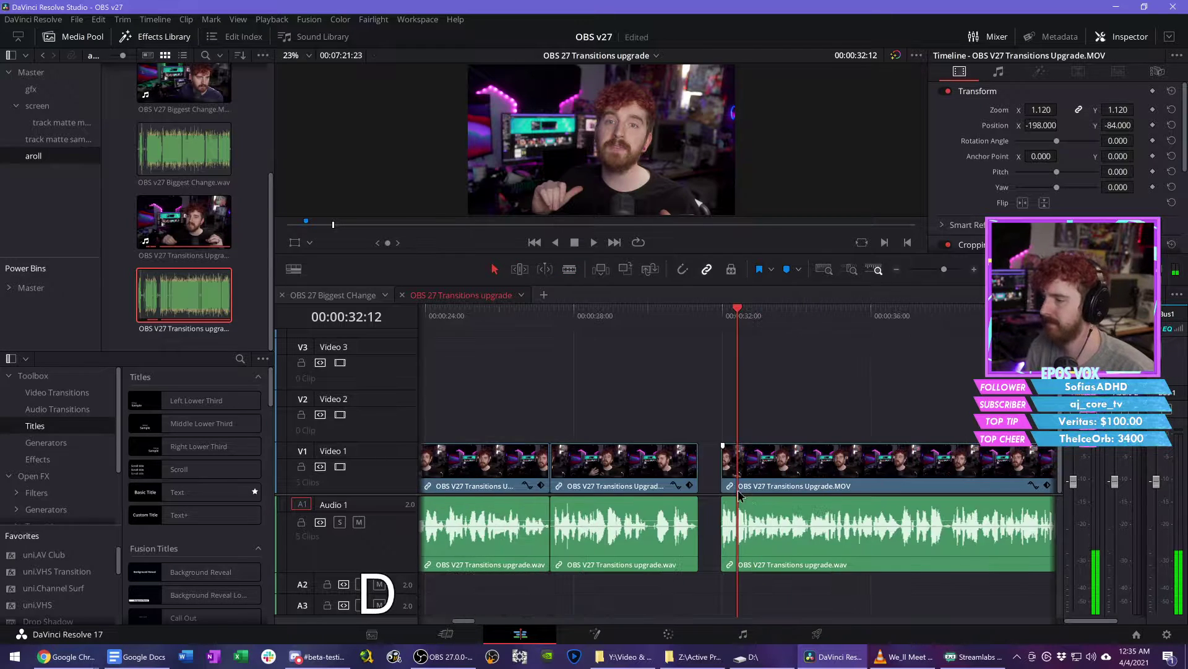
key(d)
drag(747, 420, 507, 474)
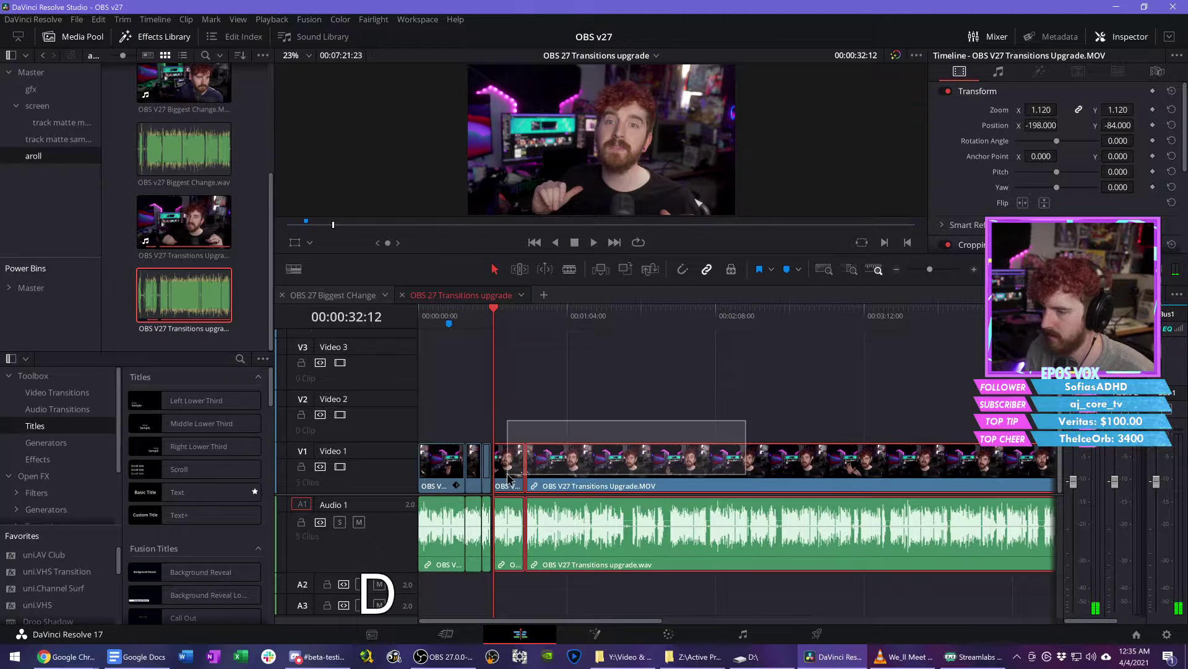
drag(602, 471, 783, 480)
click(638, 390)
key(ctrl+s)
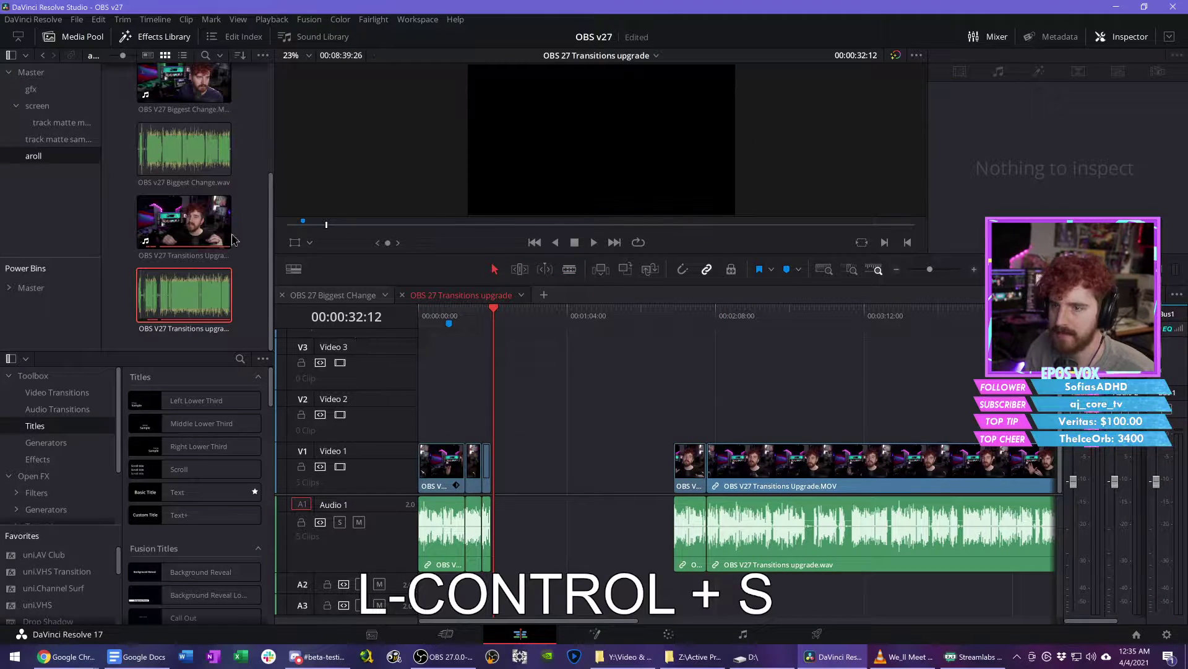
Step: Look through the two track matte bins in the media pool for usable footage
click(74, 106)
click(77, 141)
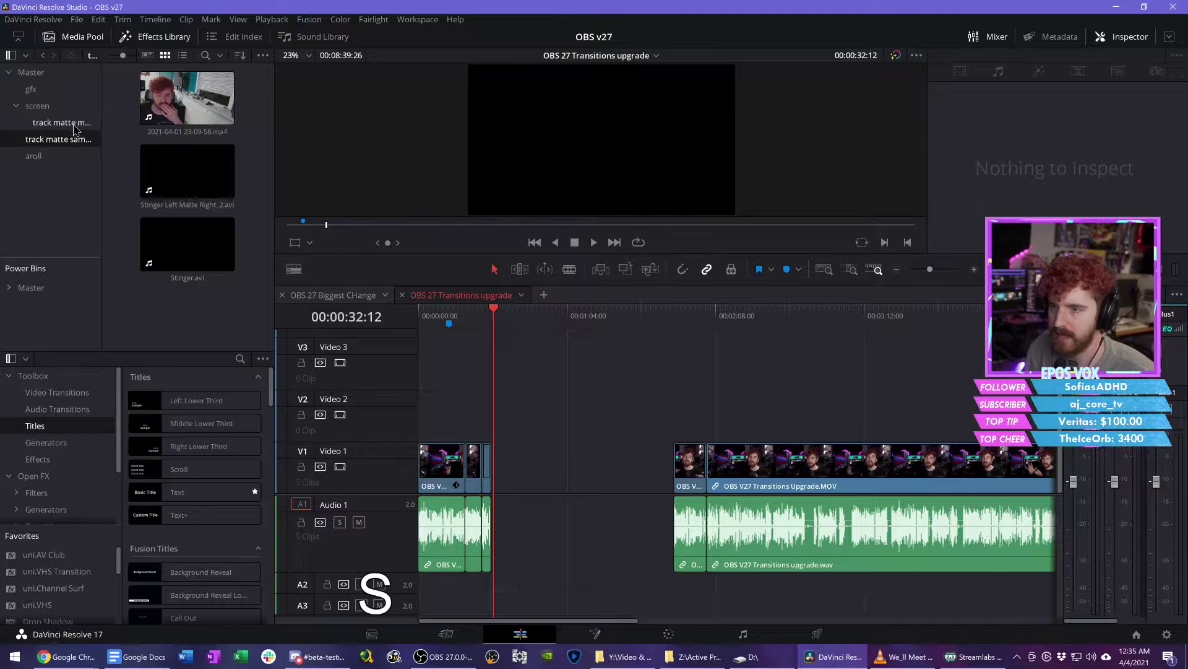
click(74, 124)
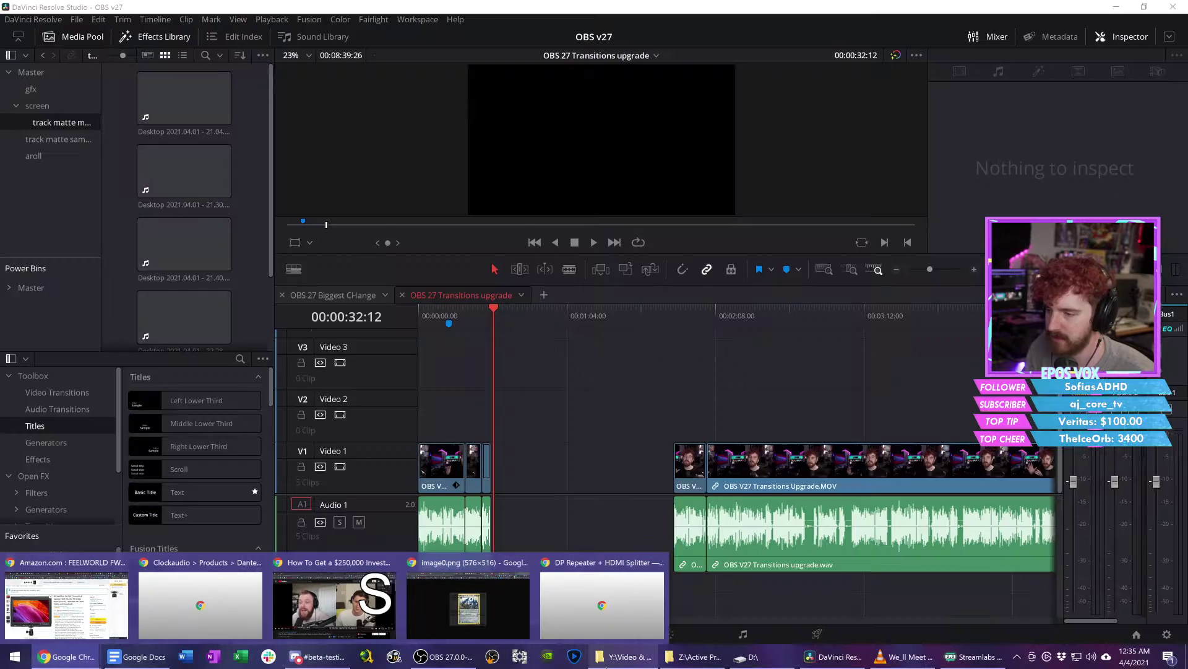
Step: Switch to Chrome and open the obsproject/obs-studio GitHub repository in a new tab by way of the OBS Studio 27.0 milestone
click(68, 603)
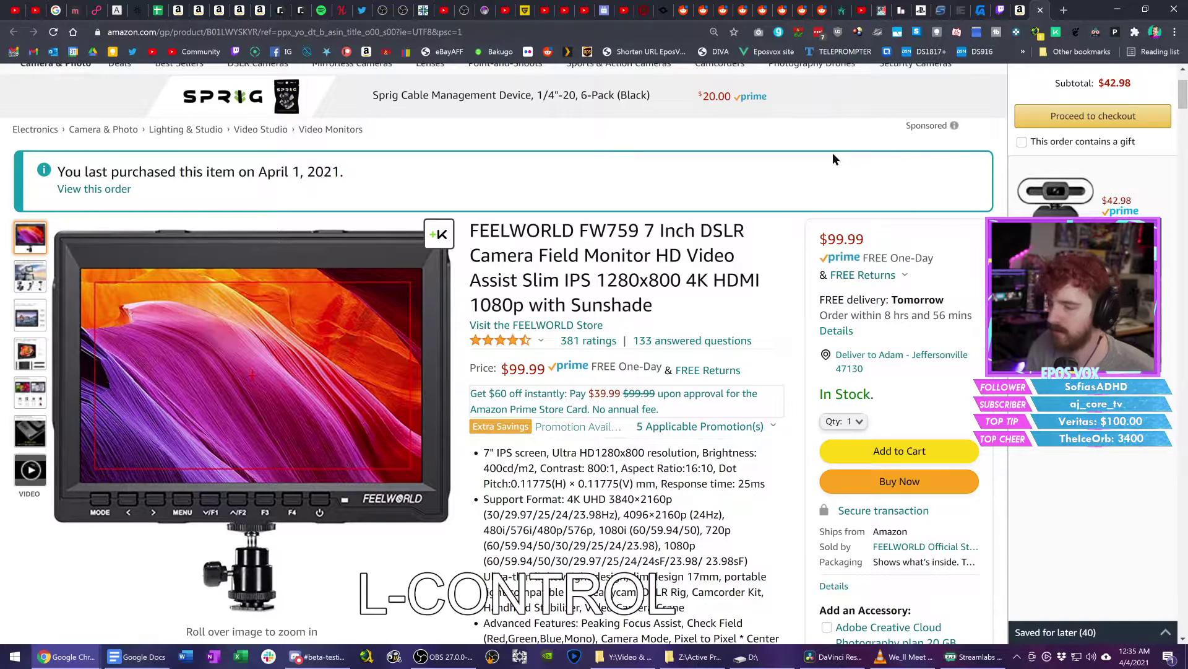
key(ctrl+t)
text(github)
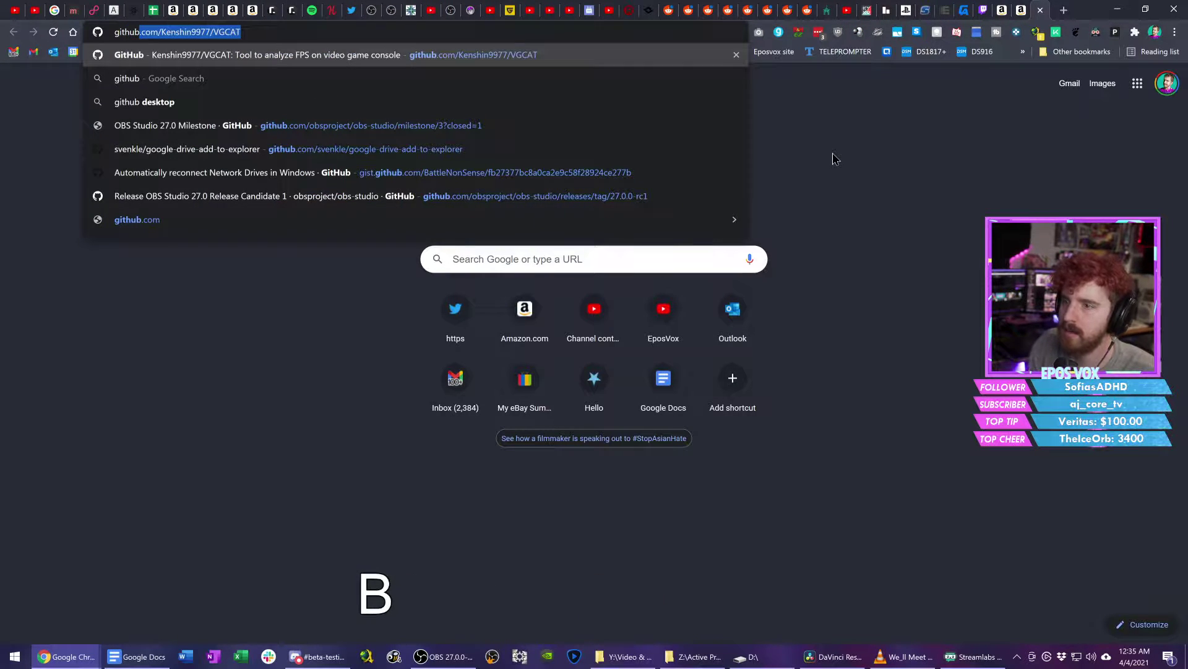
click(480, 127)
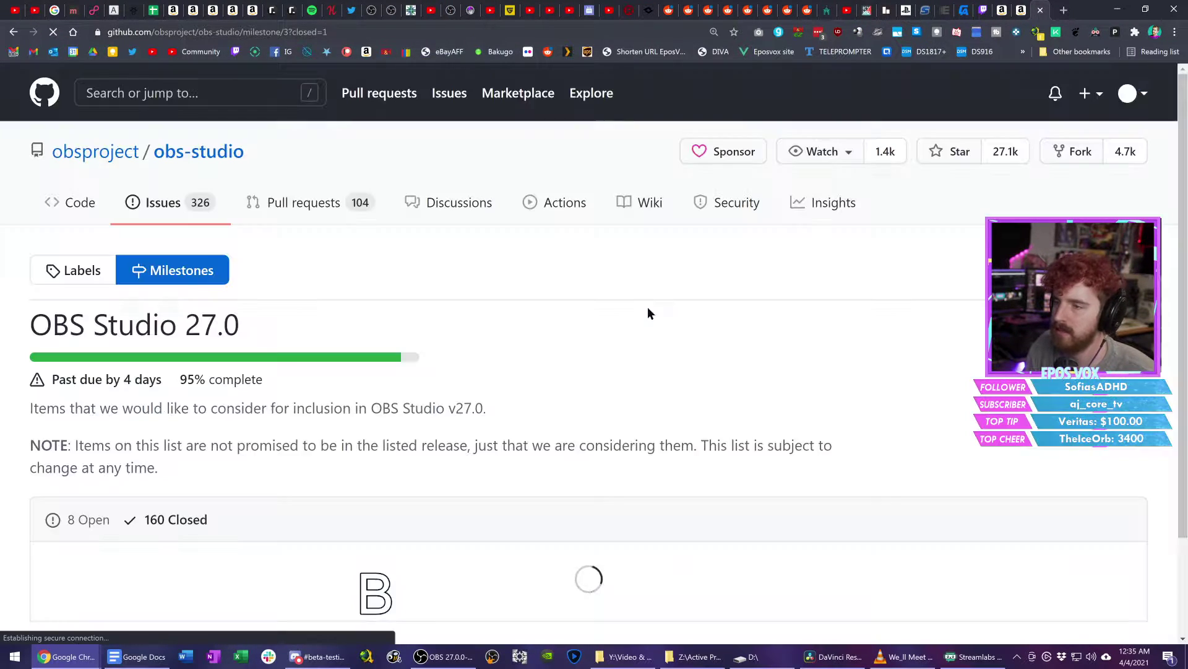
click(189, 151)
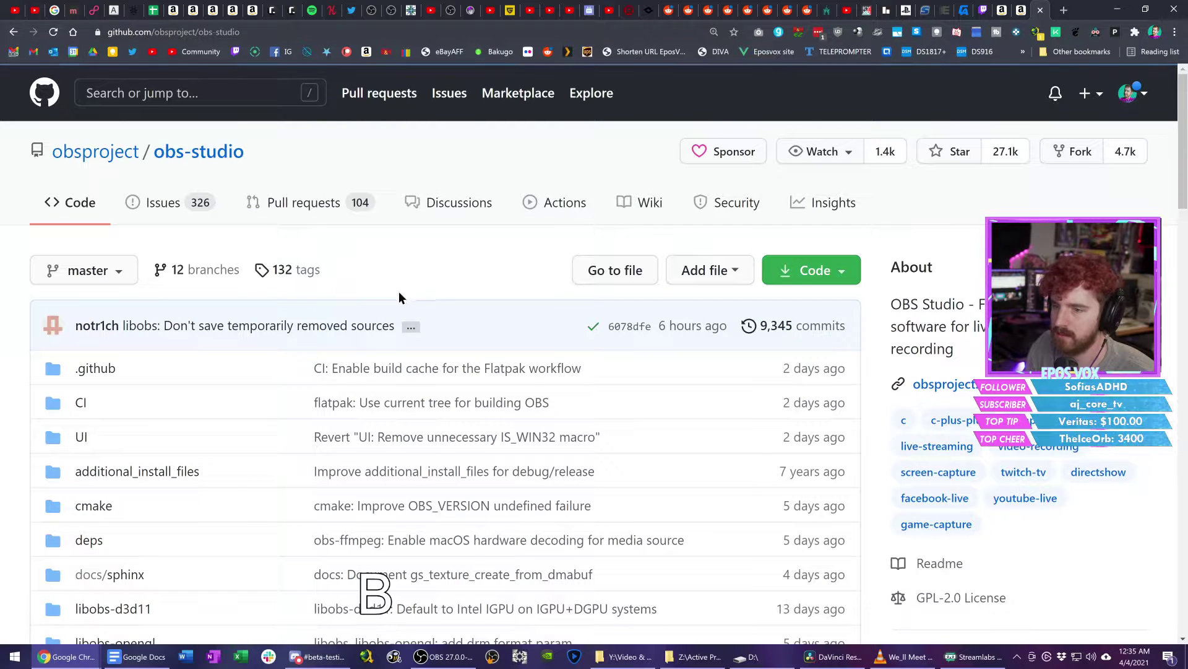
Step: Check the repository's issues, return to its code page, and open the OBS Studio 26.1.2 (macOS Hotfix) release
click(164, 209)
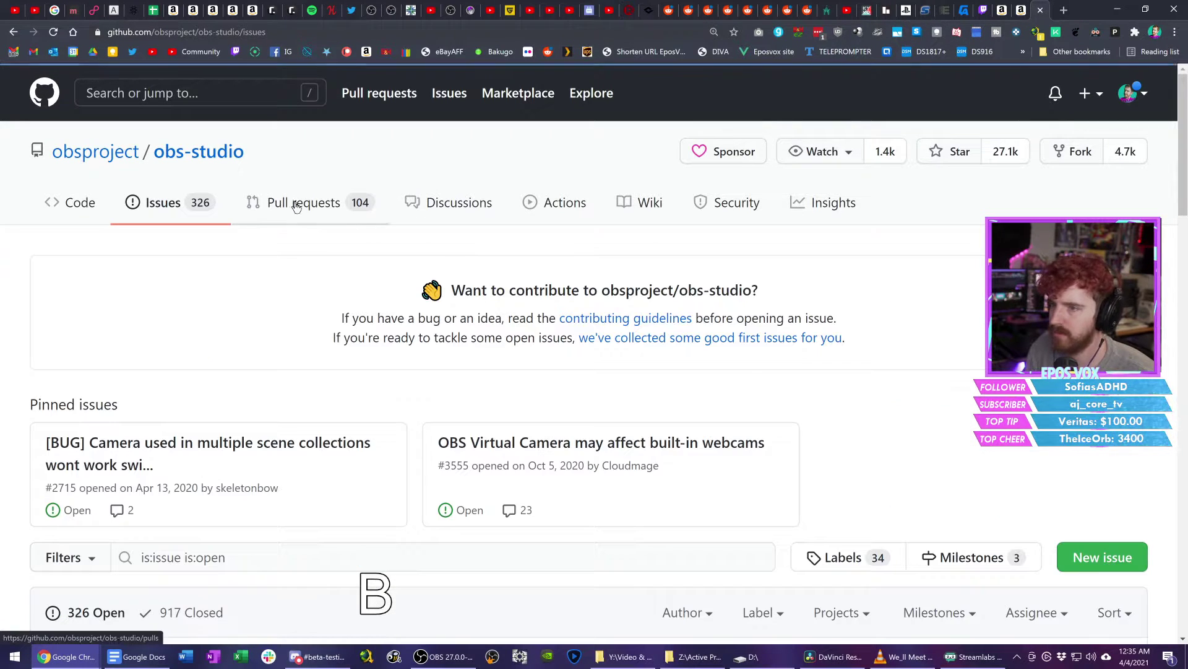
key(alt+Left)
scroll(969, 496, down, 3)
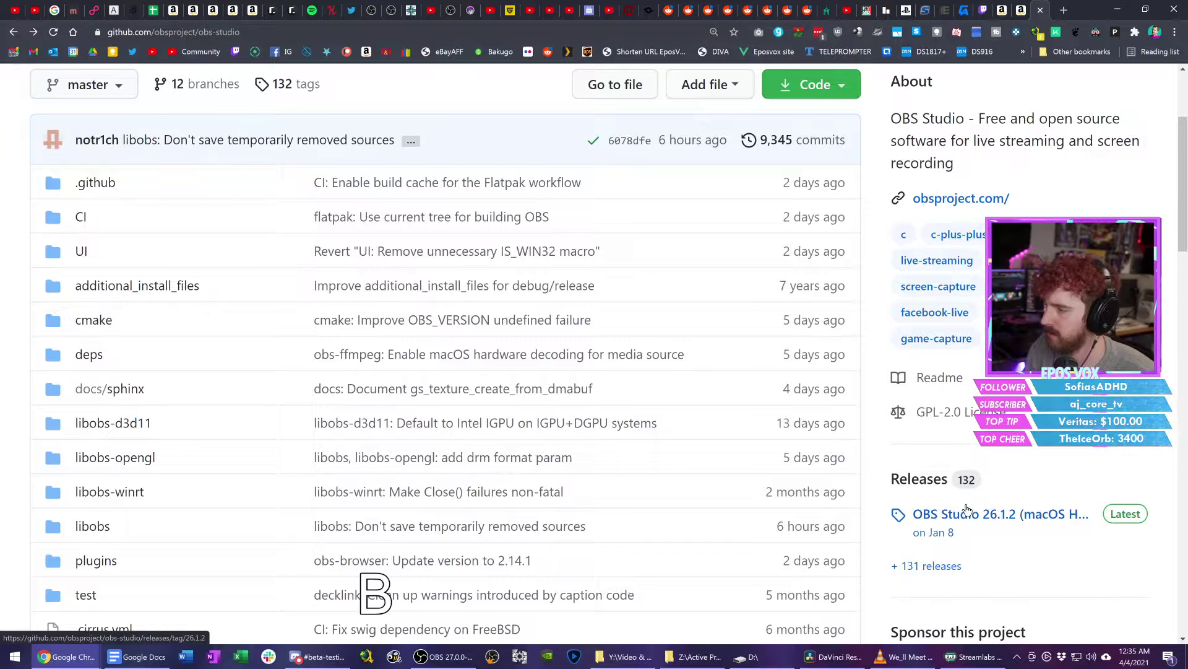
scroll(640, 299, up, 3)
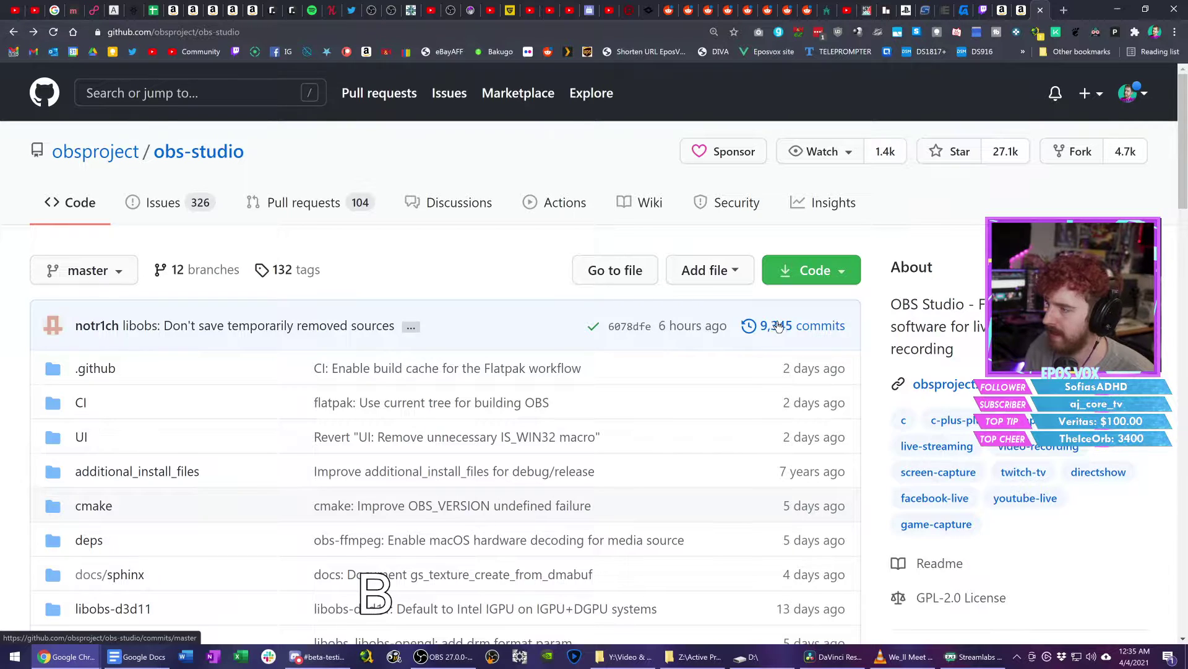
scroll(372, 295, down, 3)
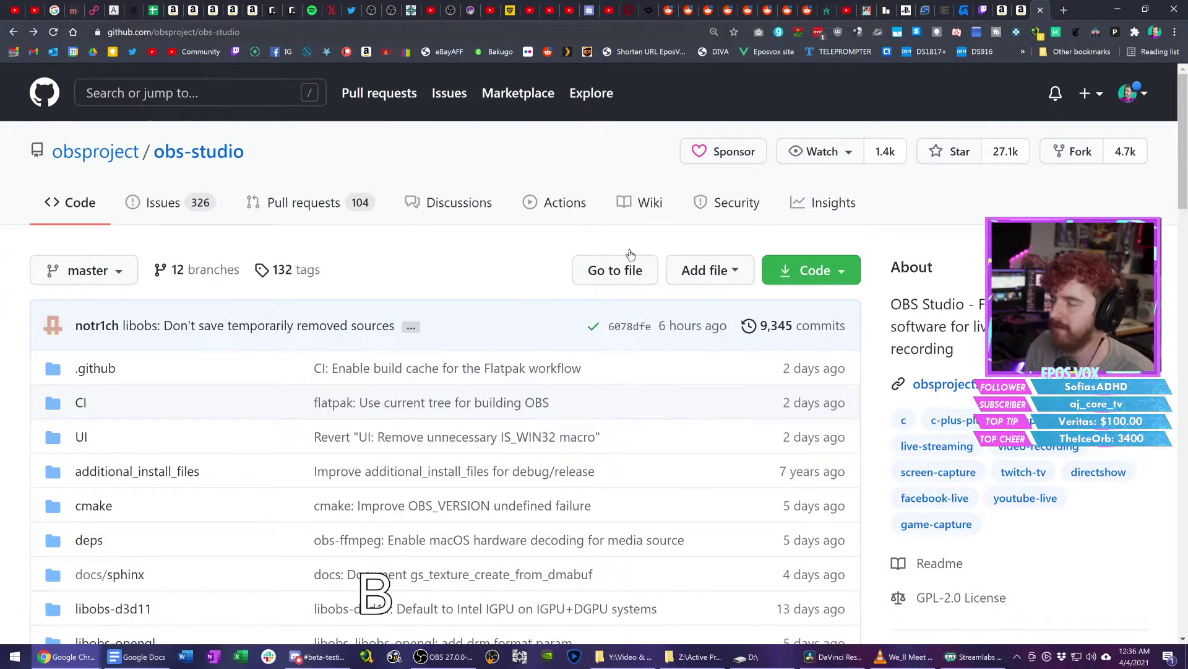
scroll(771, 313, down, 3)
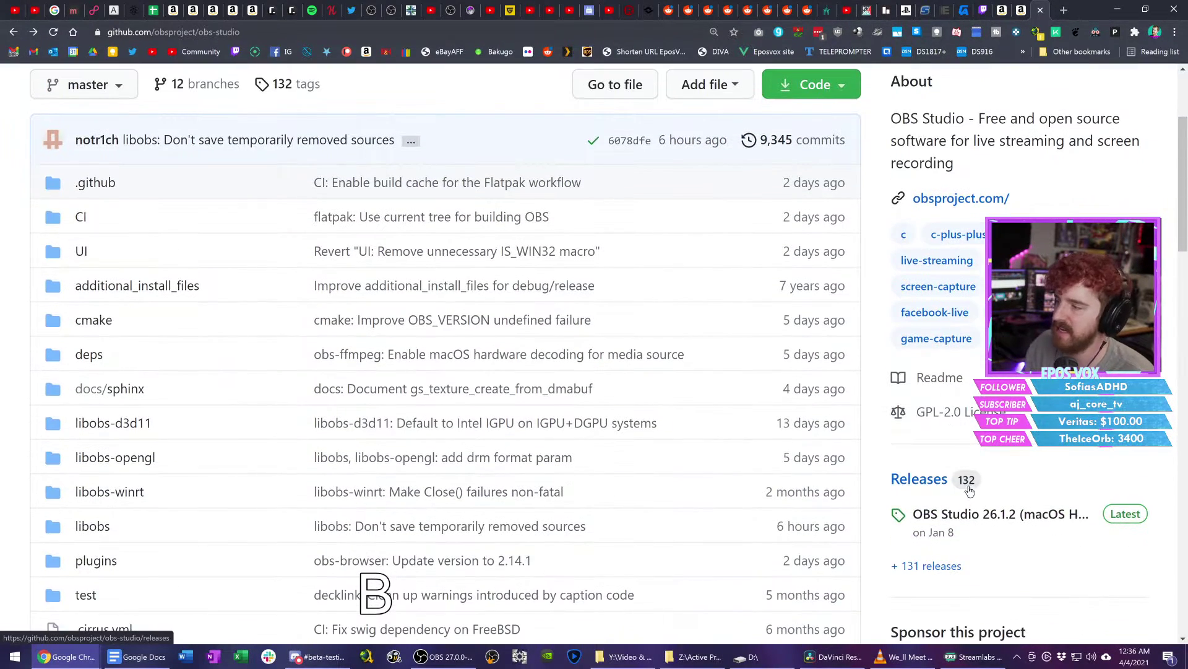
click(949, 516)
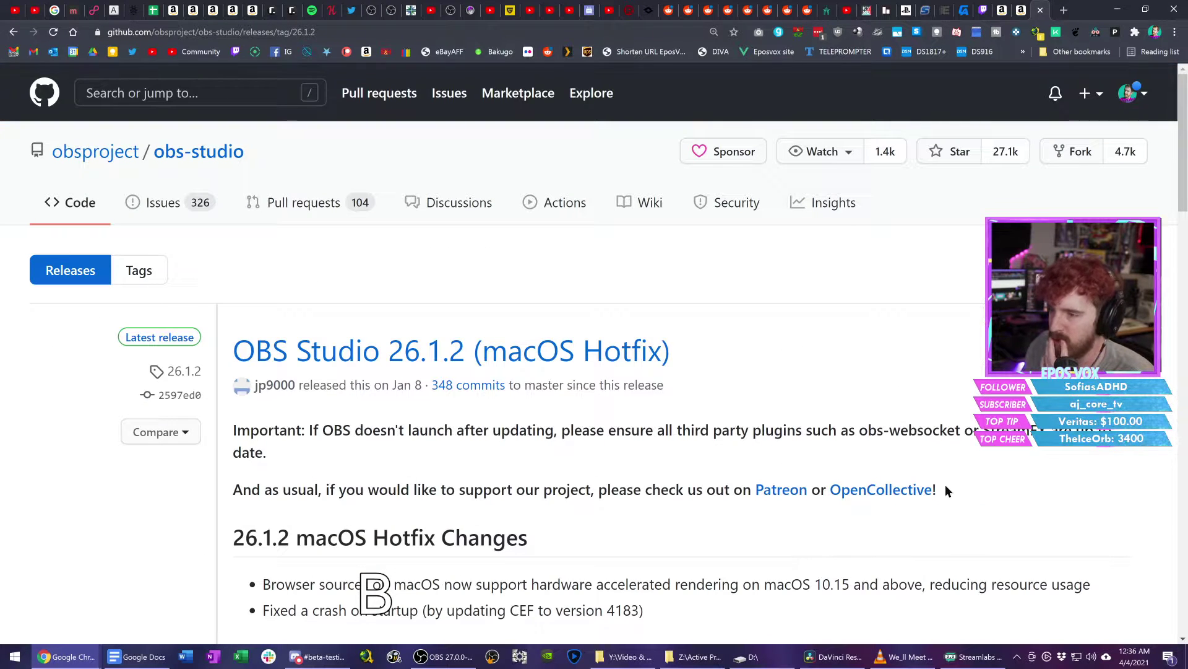
Step: Follow the OBS Studio 27 Release Candidate forum thread to the 27.0.0-rc1 GitHub release page and look through its notes
scroll(807, 416, down, 2)
scroll(642, 384, up, 2)
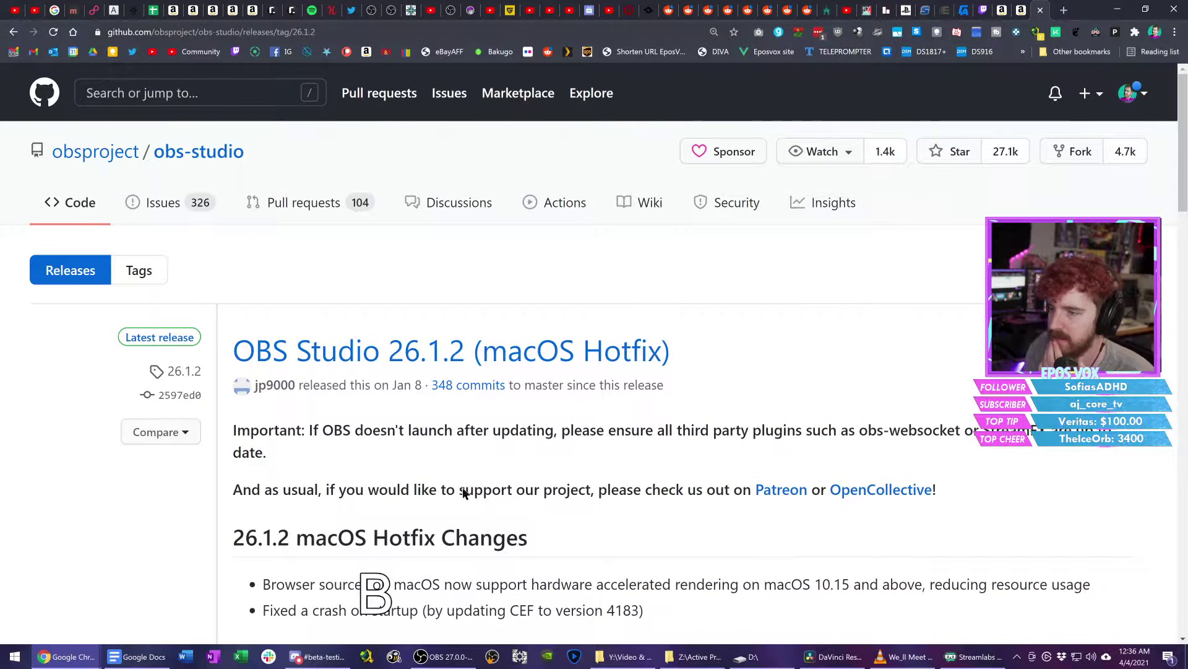
click(315, 656)
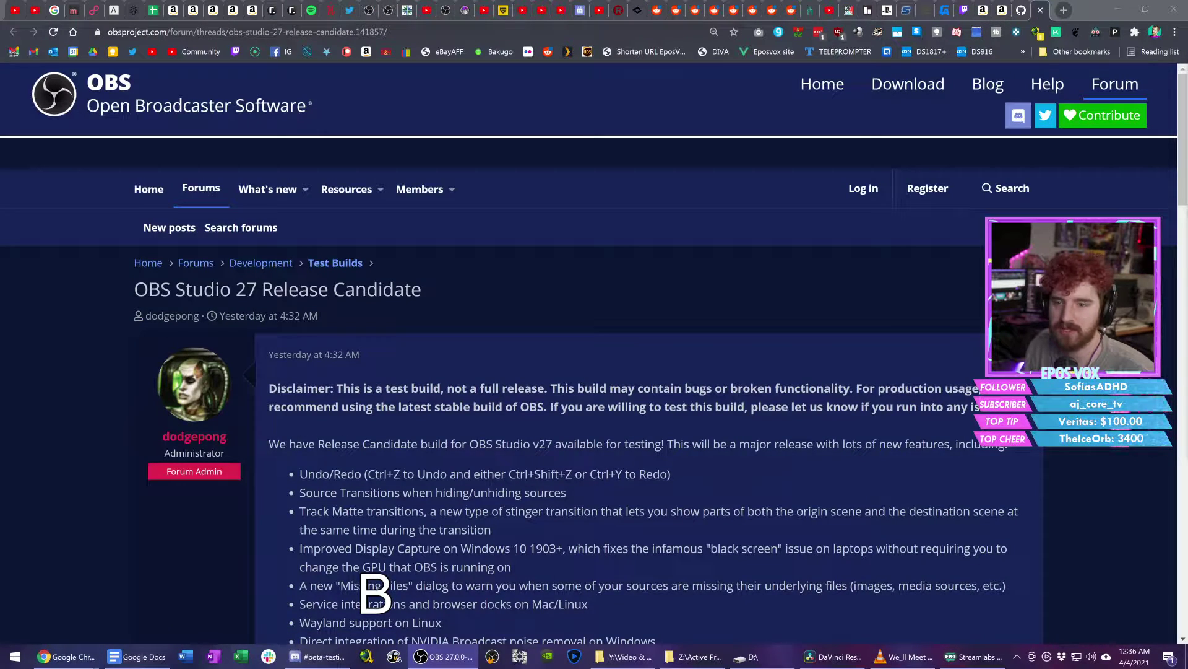
scroll(637, 295, down, 6)
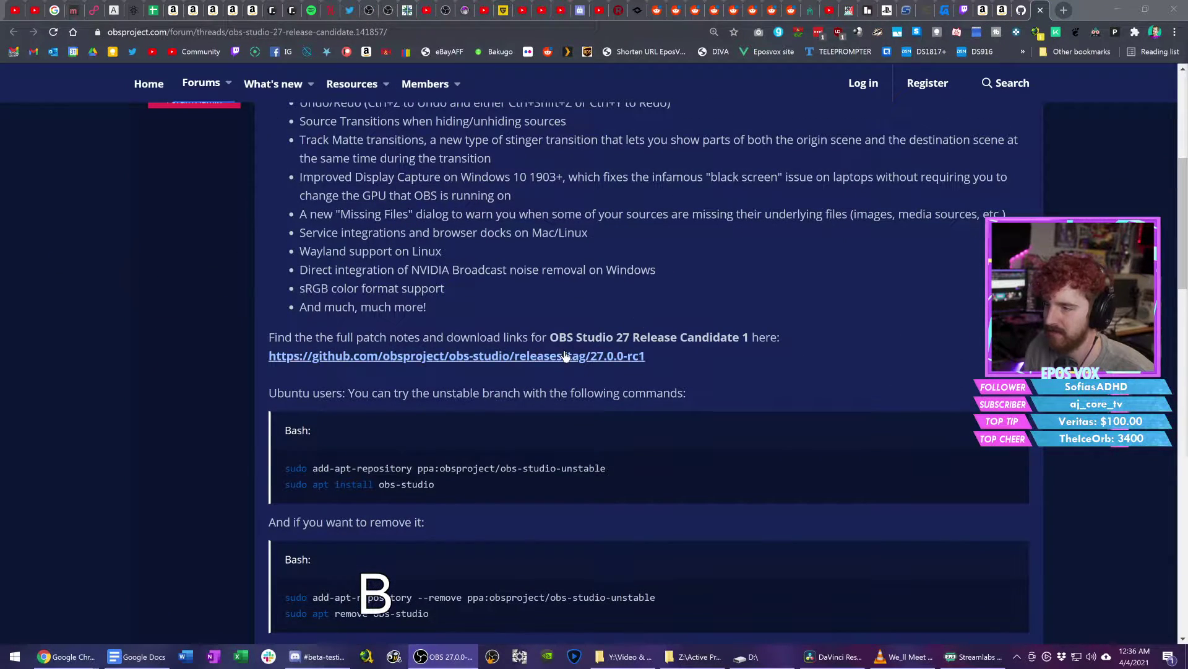
click(628, 358)
scroll(773, 260, down, 20)
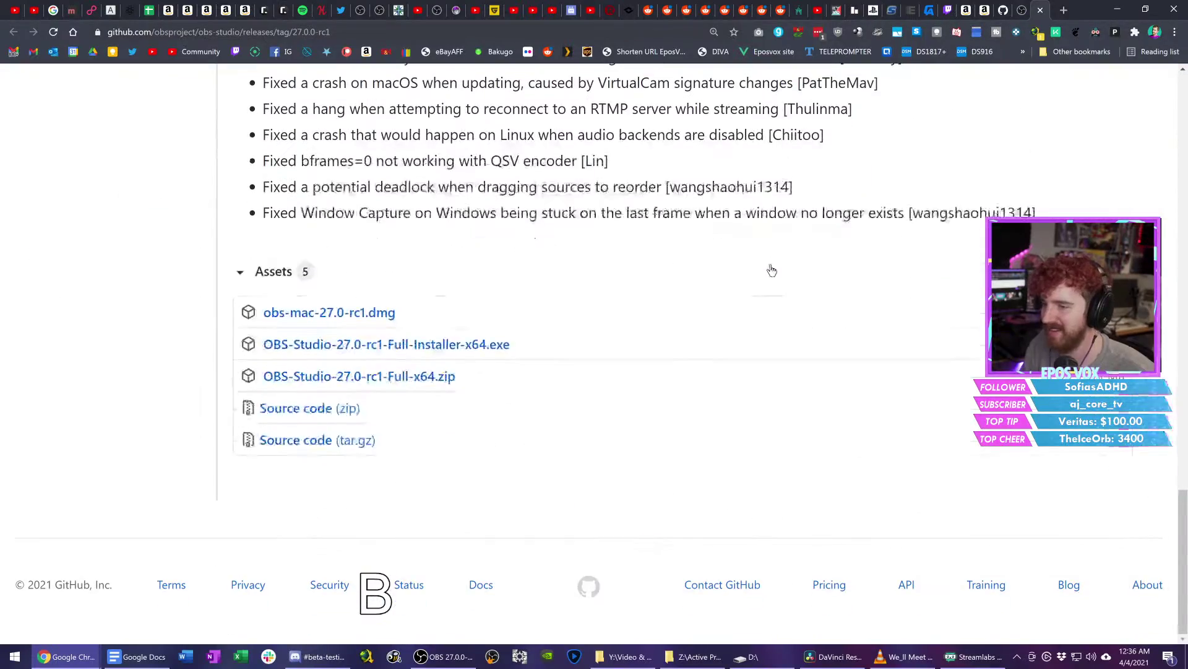
scroll(772, 267, up, 20)
Step: Take a full-page capture of the release page and save it as a PNG in the OBS V27 gfx folder
click(759, 32)
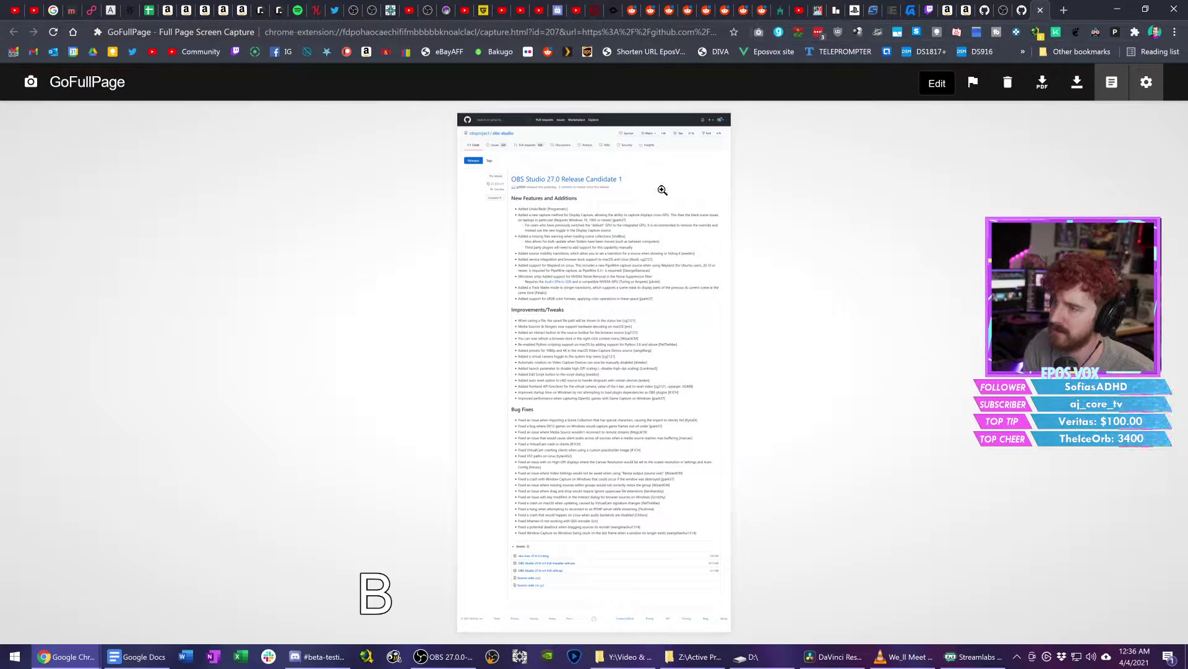
right_click(655, 179)
click(683, 192)
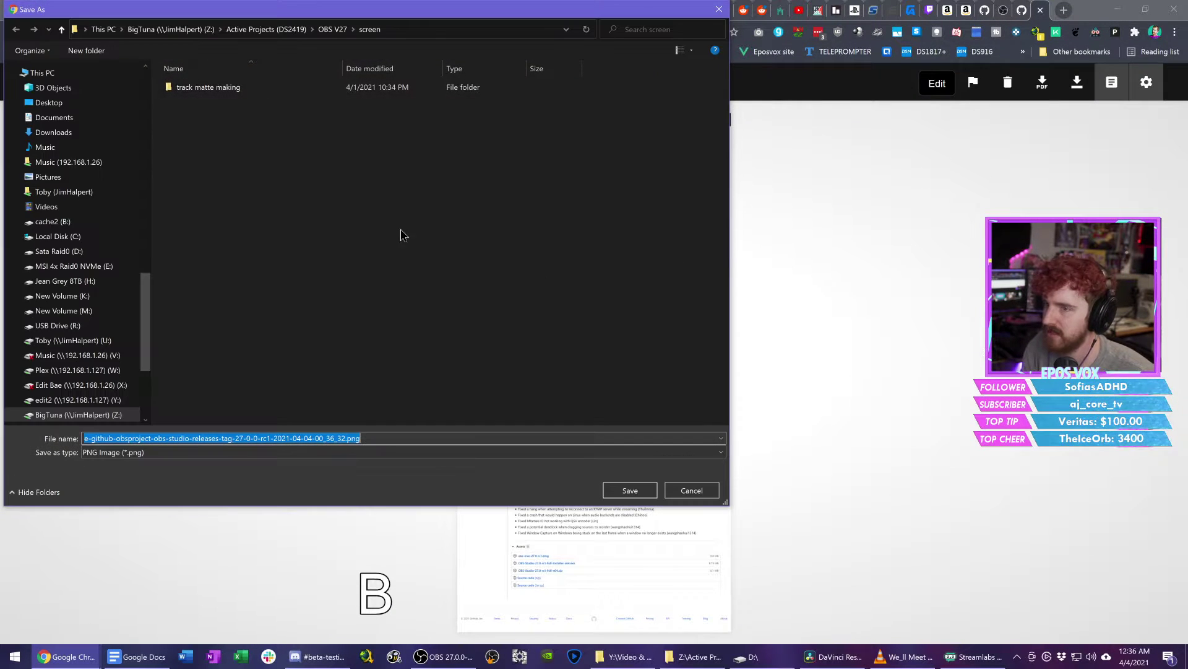
click(333, 31)
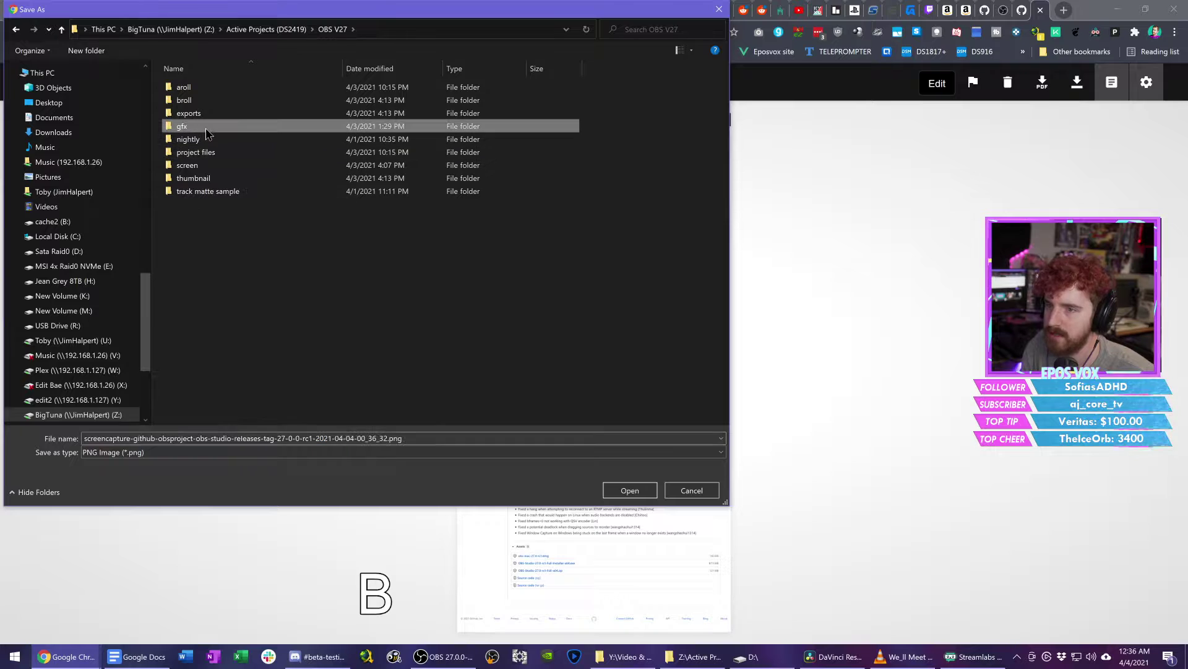
double_click(205, 118)
click(630, 490)
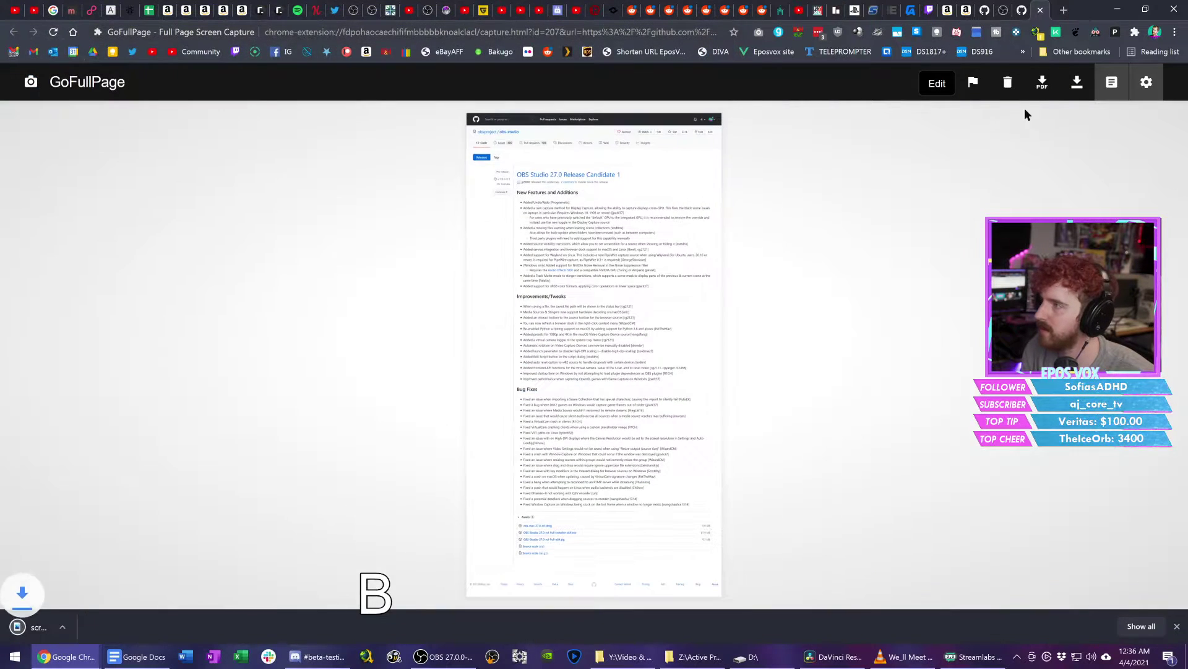
key(ctrl+w)
click(1178, 627)
Step: Switch to DaVinci Resolve and import the saved GitHub screen capture from the project's gfx folder into the gfx bin
click(834, 657)
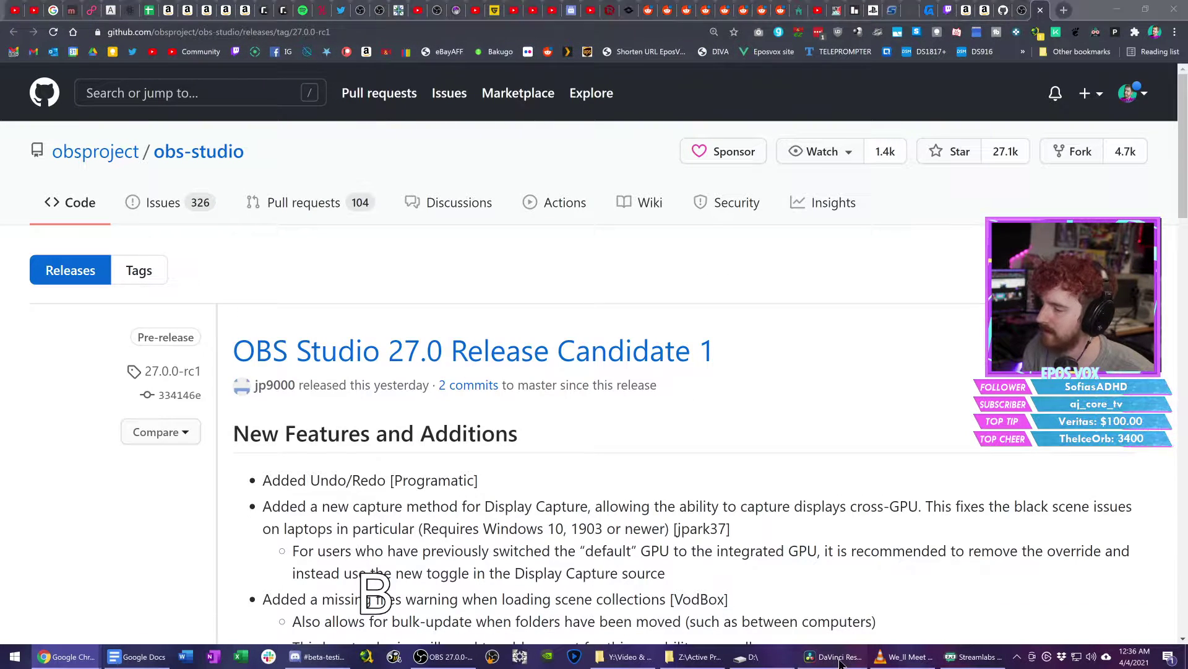
click(631, 657)
click(676, 657)
key(BackSpace)
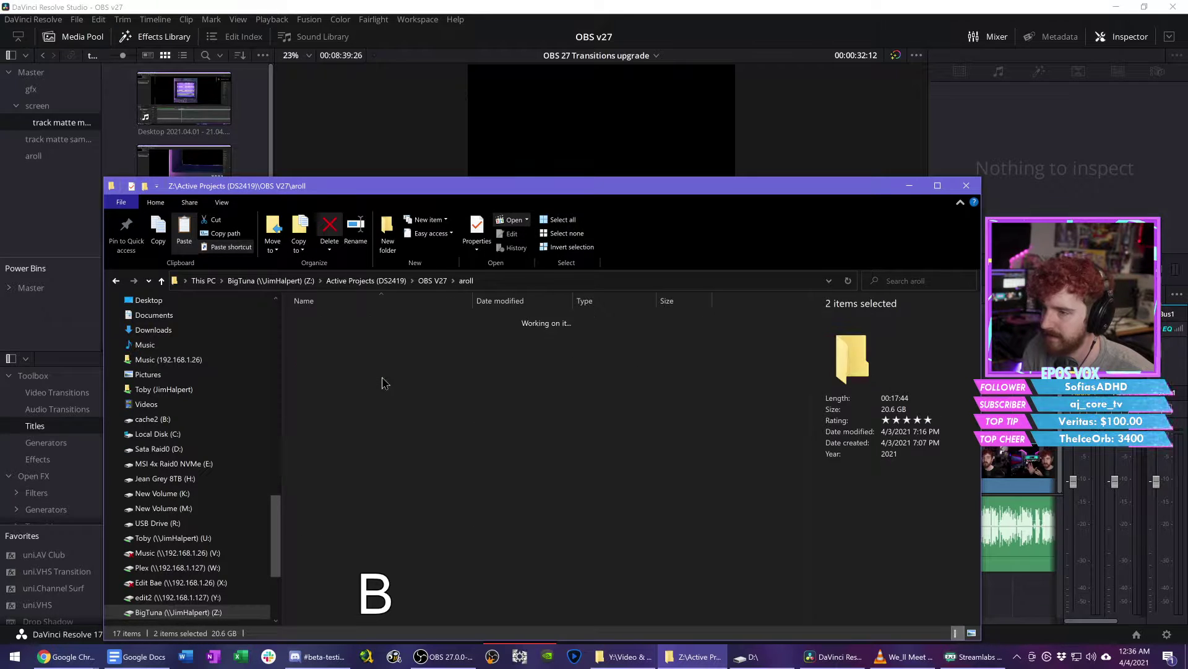
double_click(310, 358)
click(366, 337)
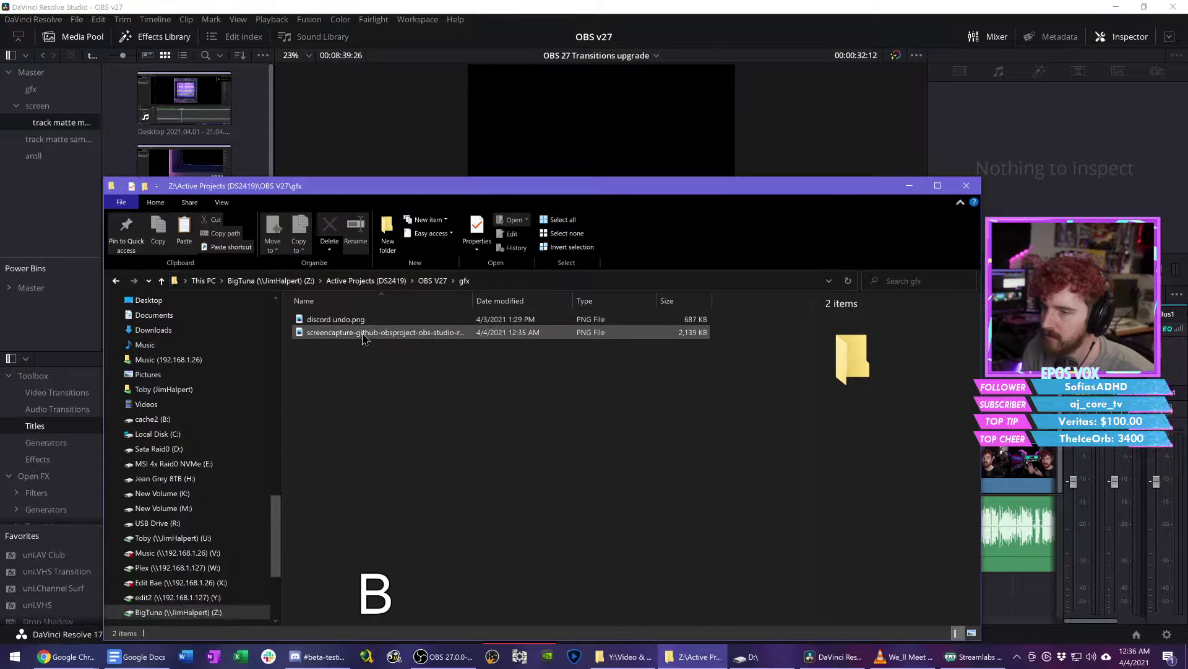
drag(366, 336, 47, 90)
click(199, 6)
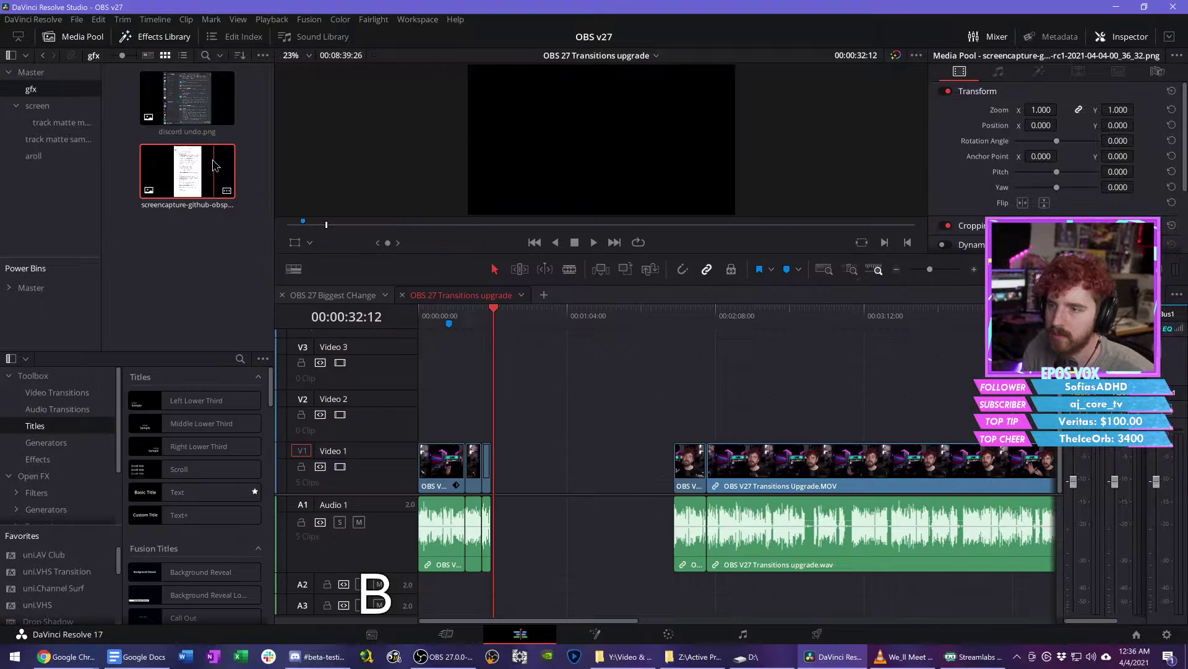
Step: Try the GitHub screen capture on Video 1 and Stinger.avi on Video 2 in the timeline gap
drag(214, 168, 516, 465)
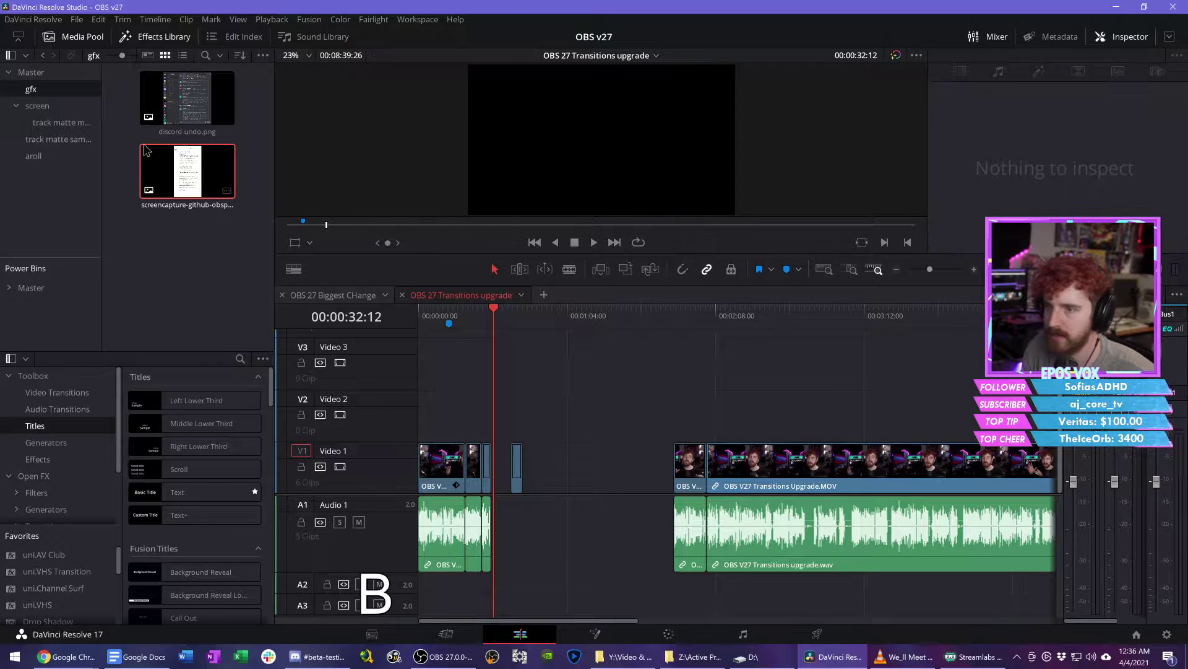
click(65, 123)
click(67, 139)
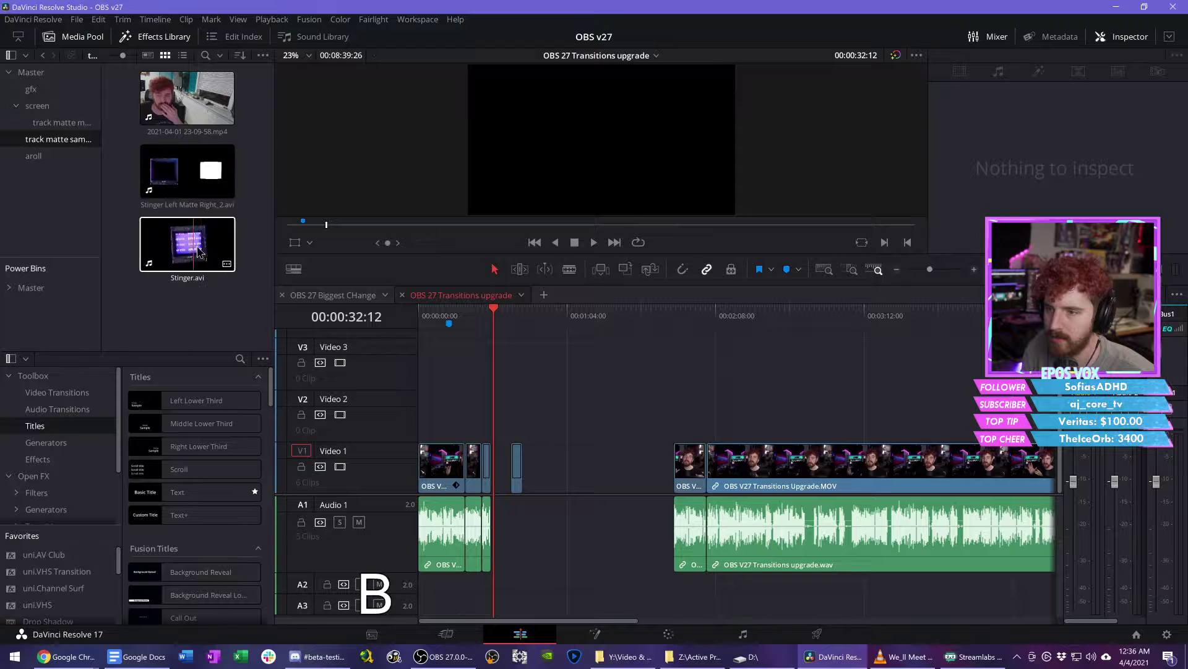
drag(223, 254, 509, 422)
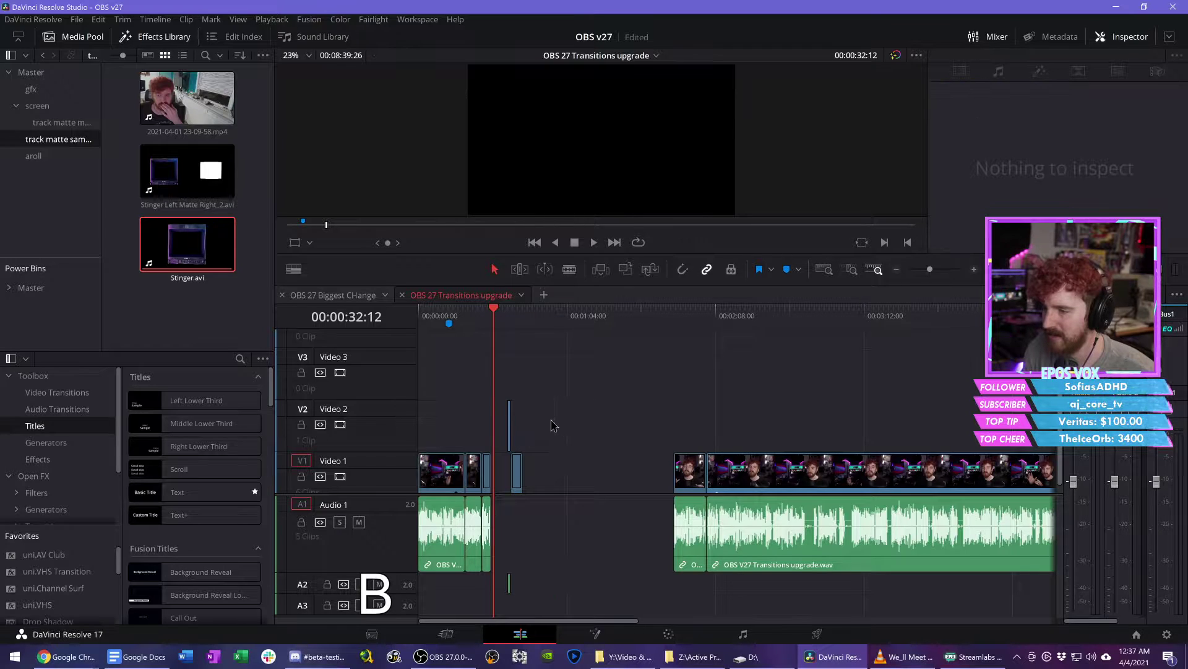
Step: Preview Stinger.avi in the viewer and delete its clip from the timeline
double_click(176, 238)
drag(430, 227, 802, 236)
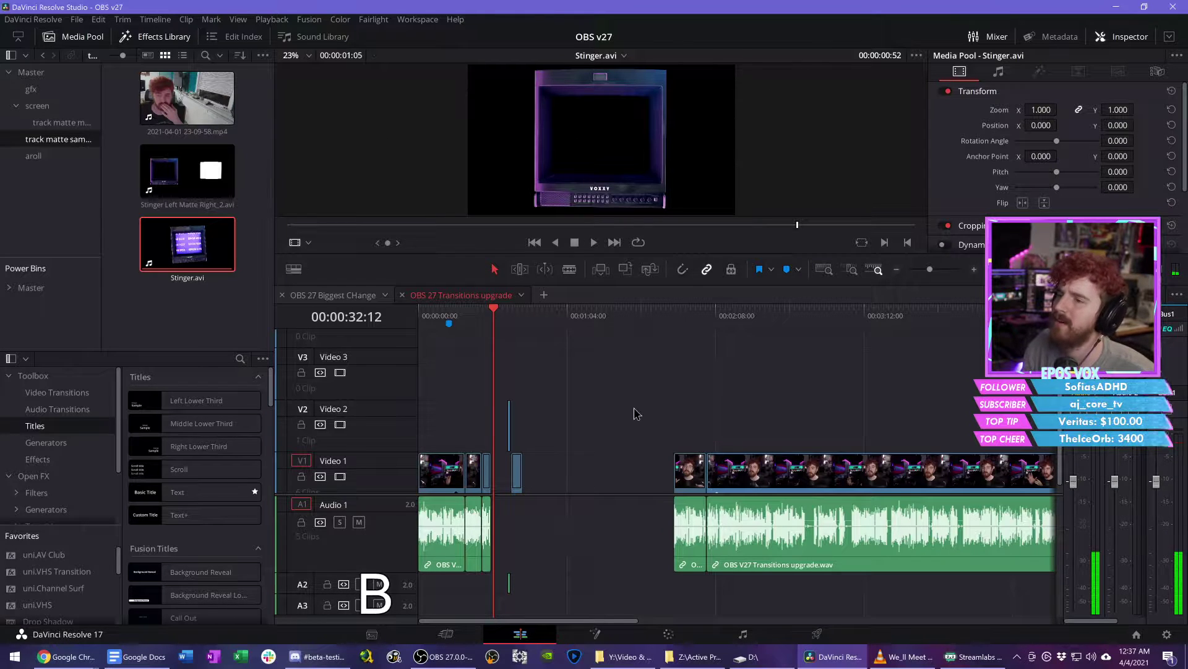
scroll(634, 408, up, 1)
scroll(634, 414, up, 2)
click(868, 427)
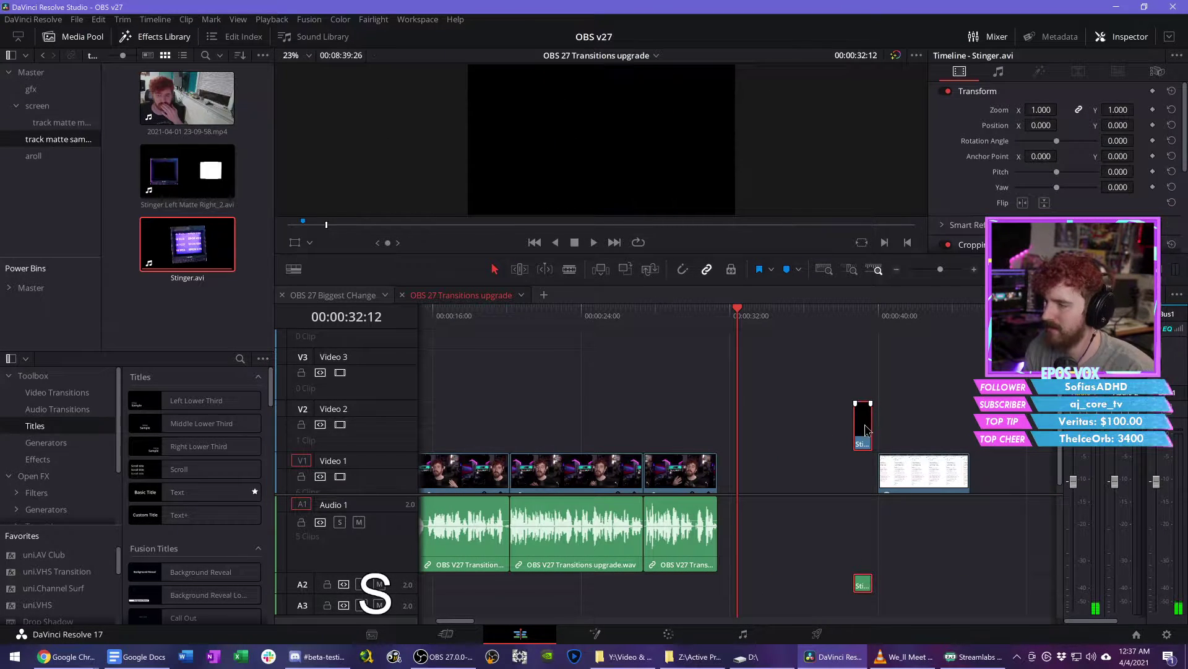
key(BackSpace)
Step: Search the effects library for "track matte" and "matte", including the Open FX effects
click(57, 392)
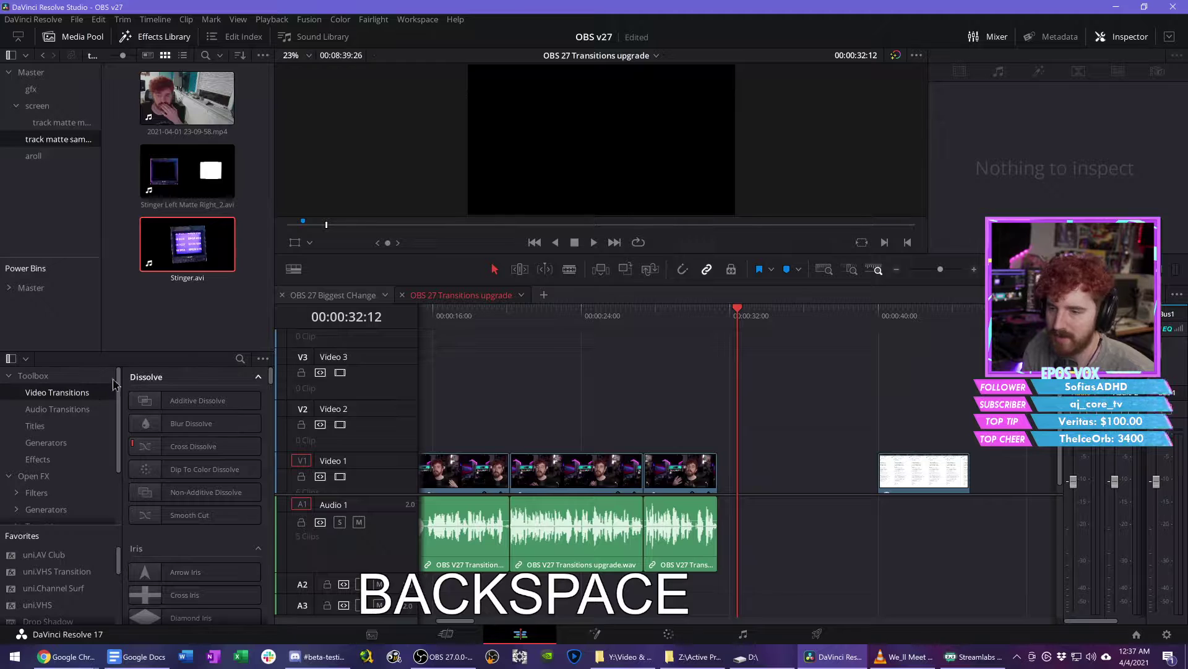
click(33, 376)
click(241, 358)
text(track matte)
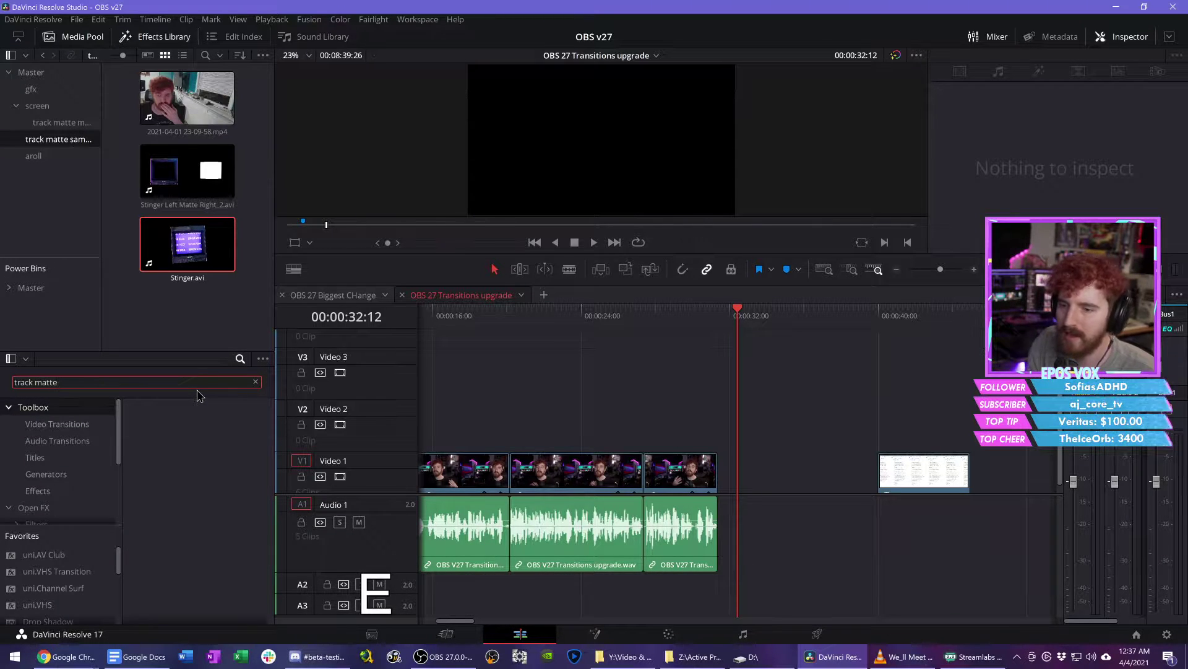
key(ctrl+a)
text(matte)
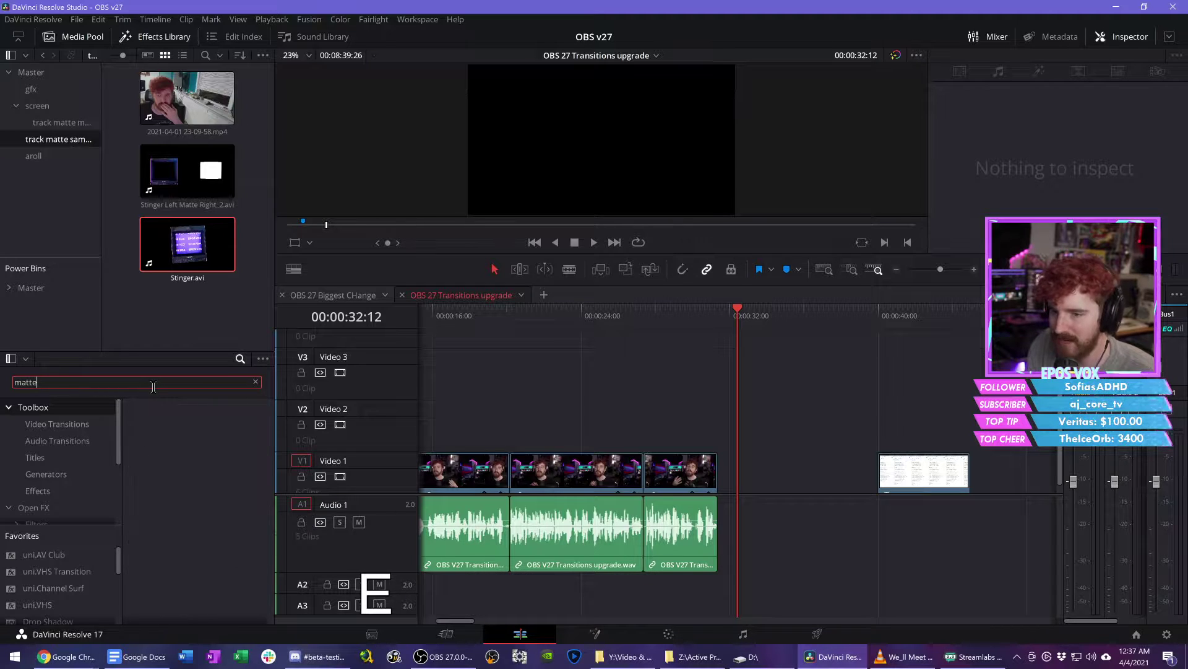
click(66, 506)
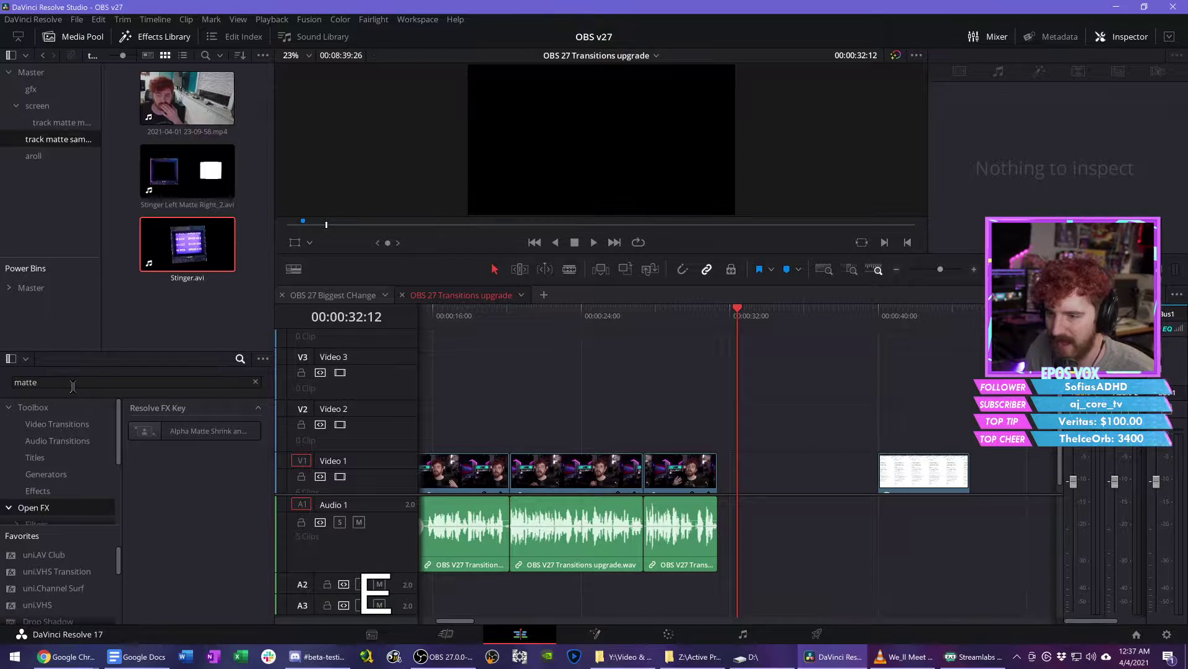
click(202, 434)
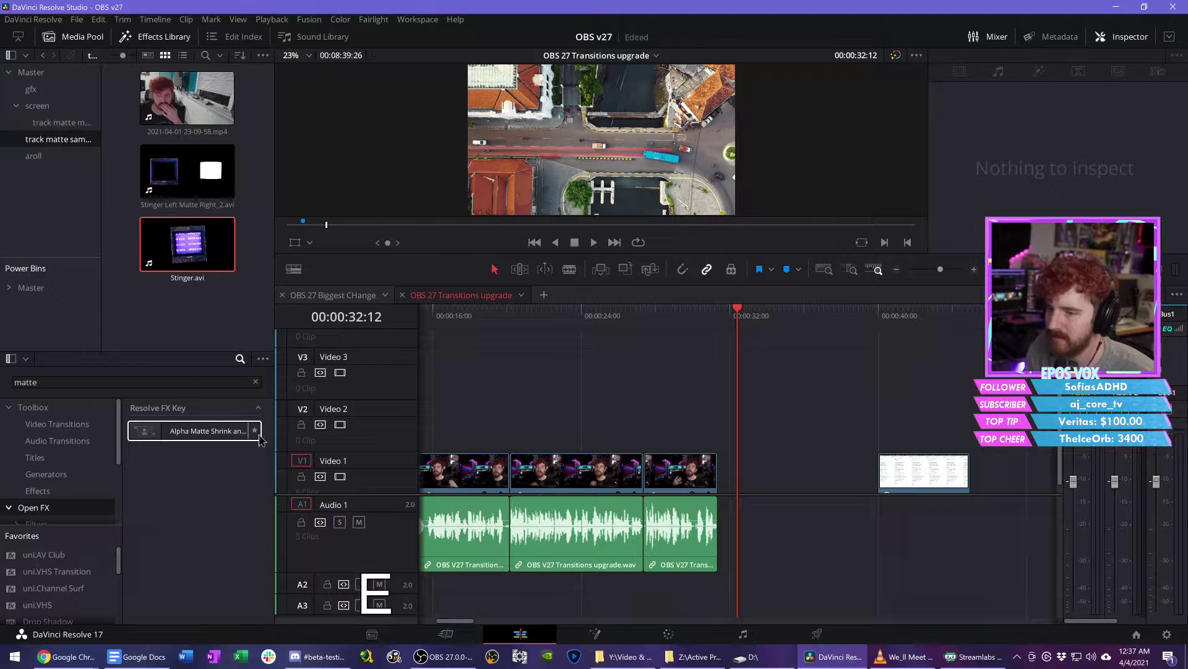
Step: Narrow the media pool area, search the effects library for "track", and clear the search
mouse_move(273, 434)
mouse_down()
mouse_move(366, 424)
mouse_move(253, 433)
mouse_up()
click(70, 381)
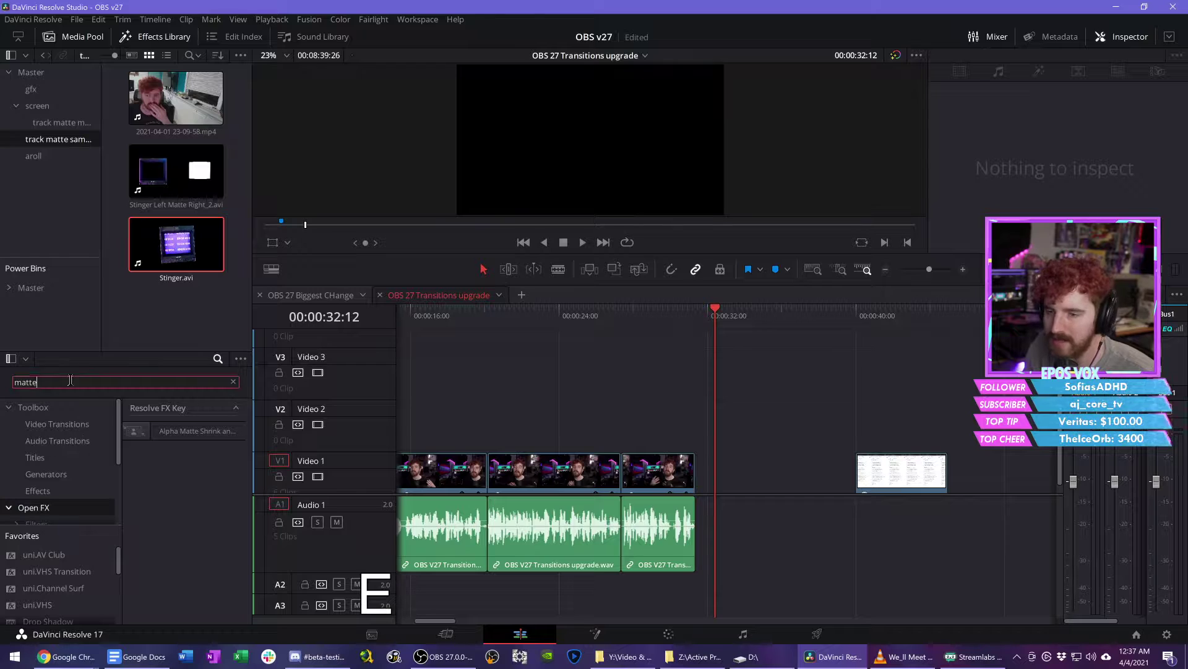
text(track)
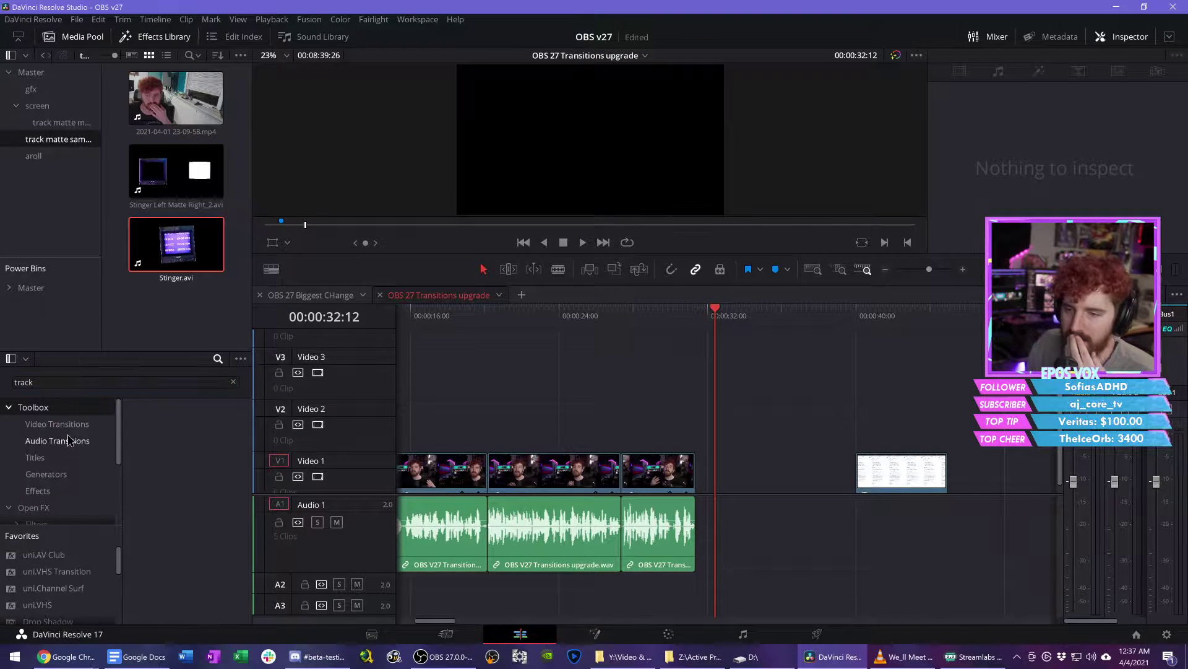
click(26, 379)
key(BackSpace)
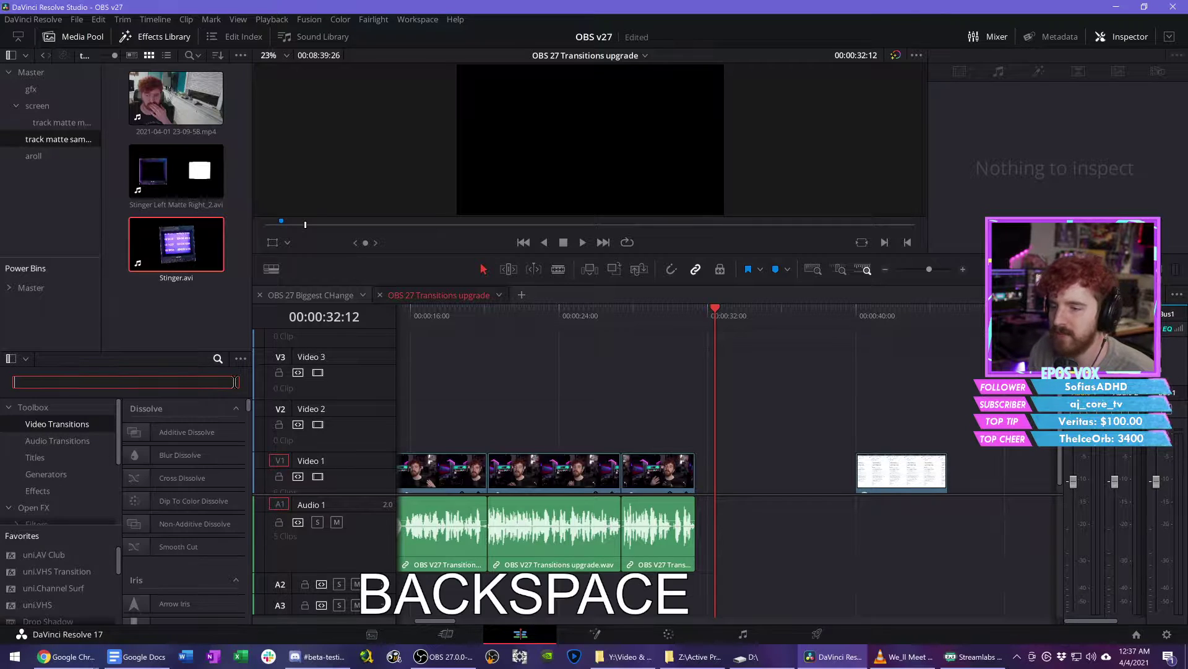
click(925, 455)
key(BackSpace)
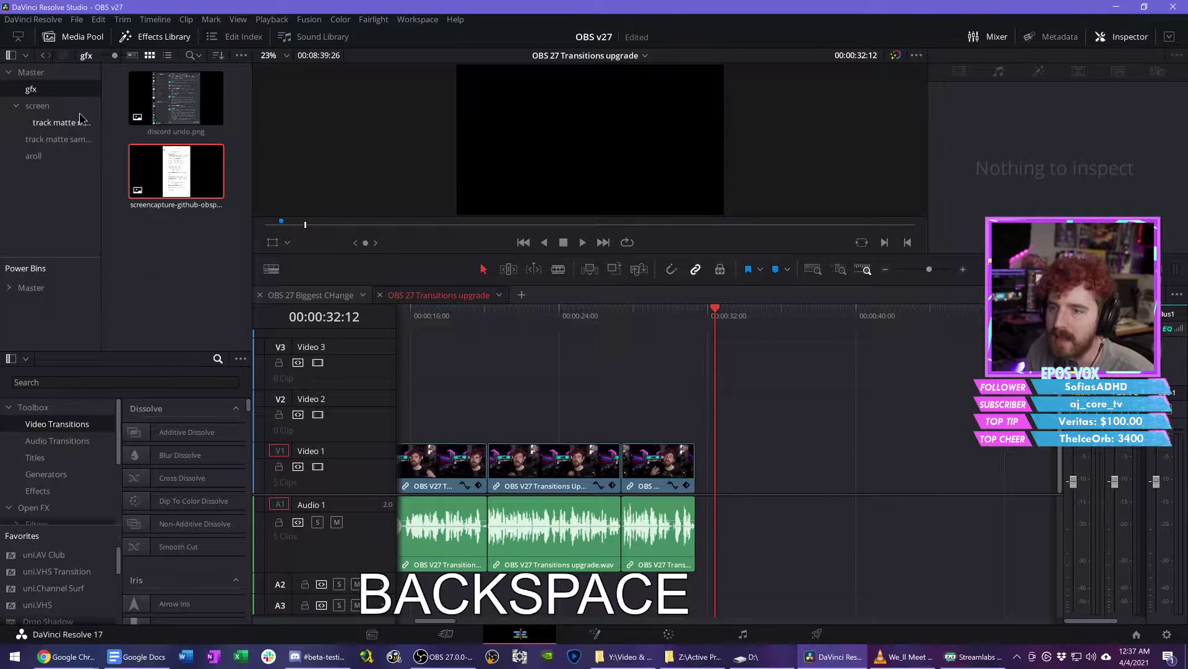
click(56, 122)
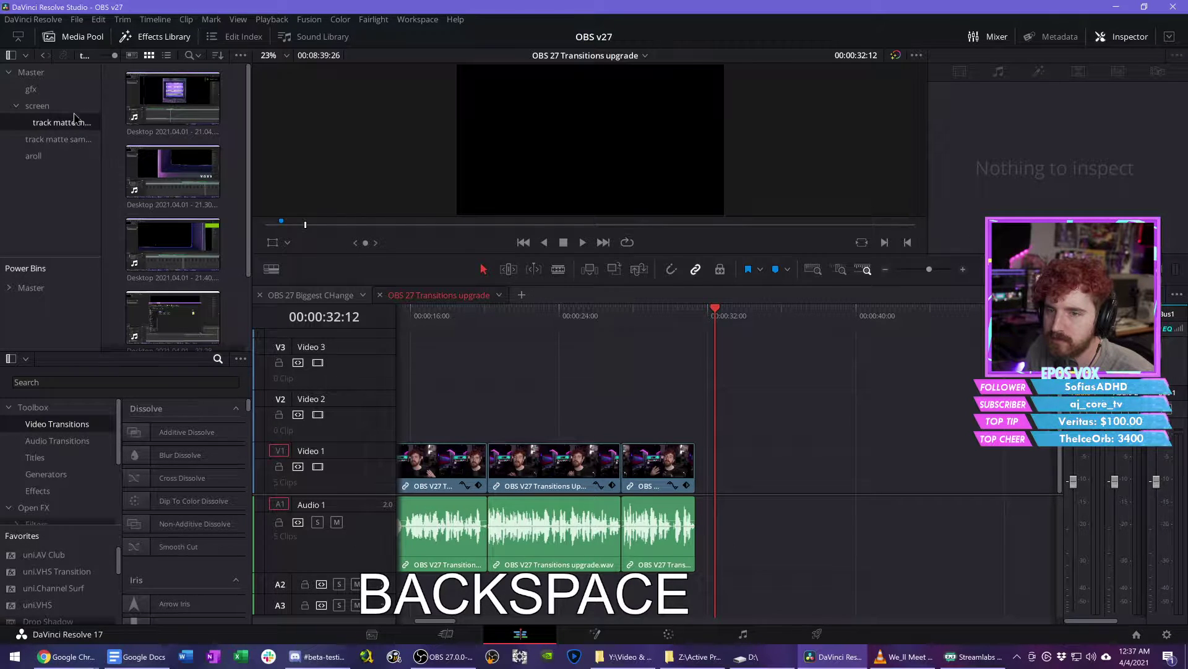
click(57, 139)
drag(175, 98, 734, 404)
key(s)
key(.)
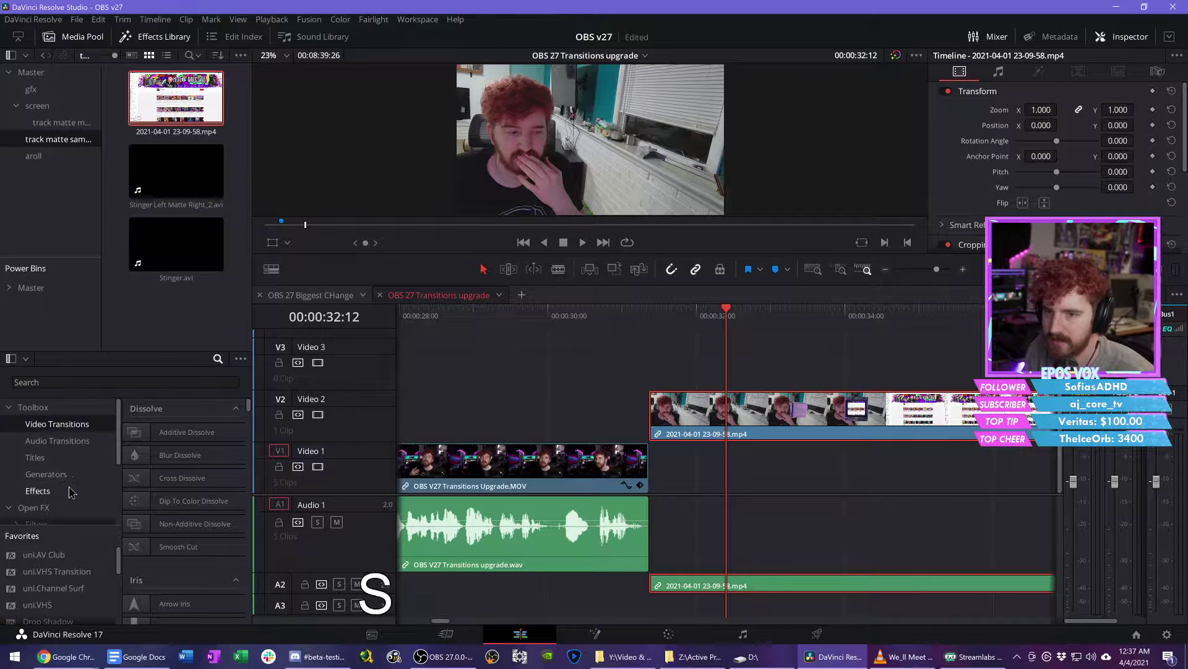
Step: Add impact vhs transition.mov from the GFX Transitions power bin to the gfx bin and place it on Video 3 over the A-roll-to-webcam cut
click(9, 288)
click(32, 304)
scroll(186, 267, down, 2)
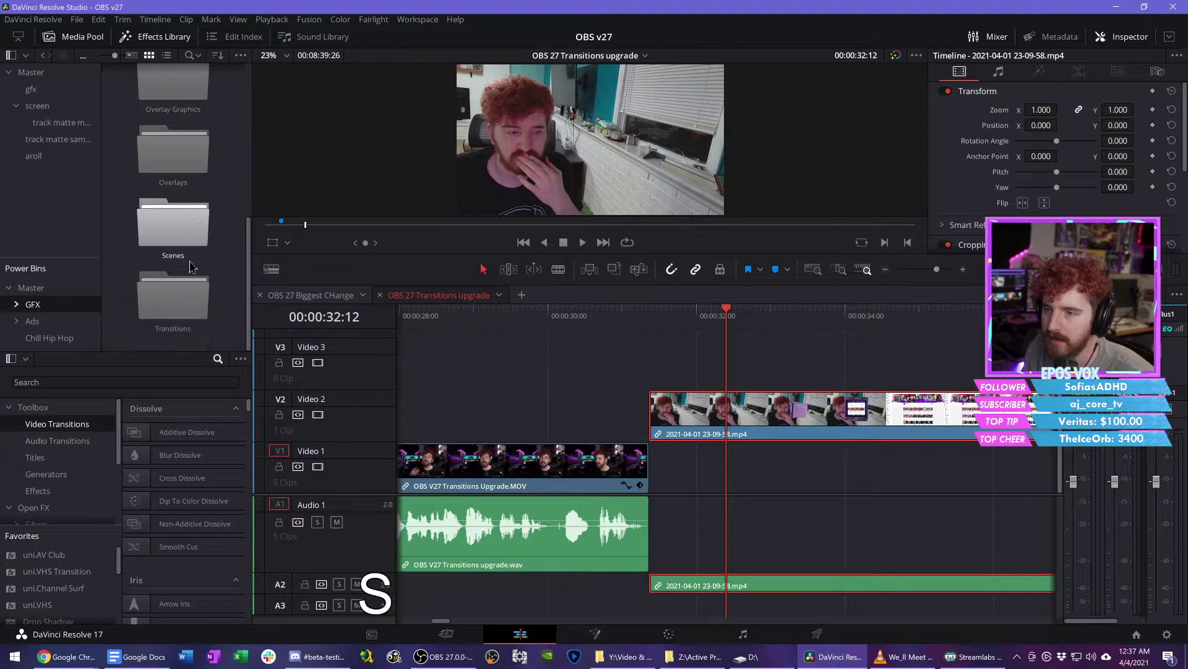
double_click(174, 296)
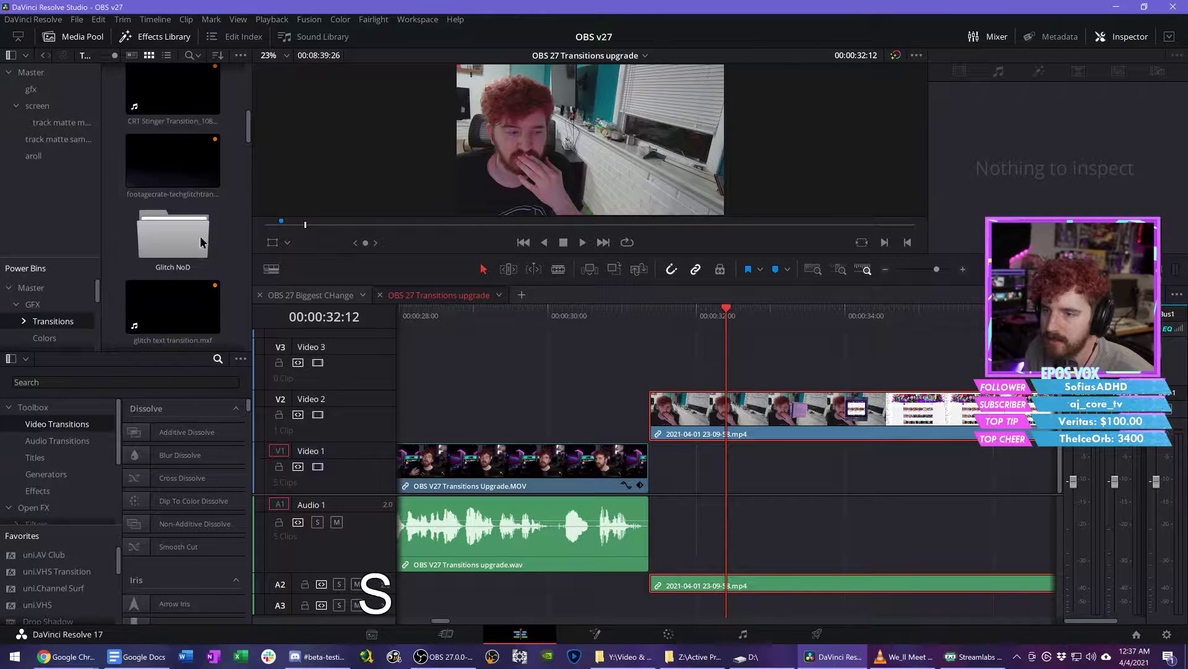
scroll(202, 241, down, 5)
drag(176, 210, 31, 89)
click(30, 89)
double_click(173, 177)
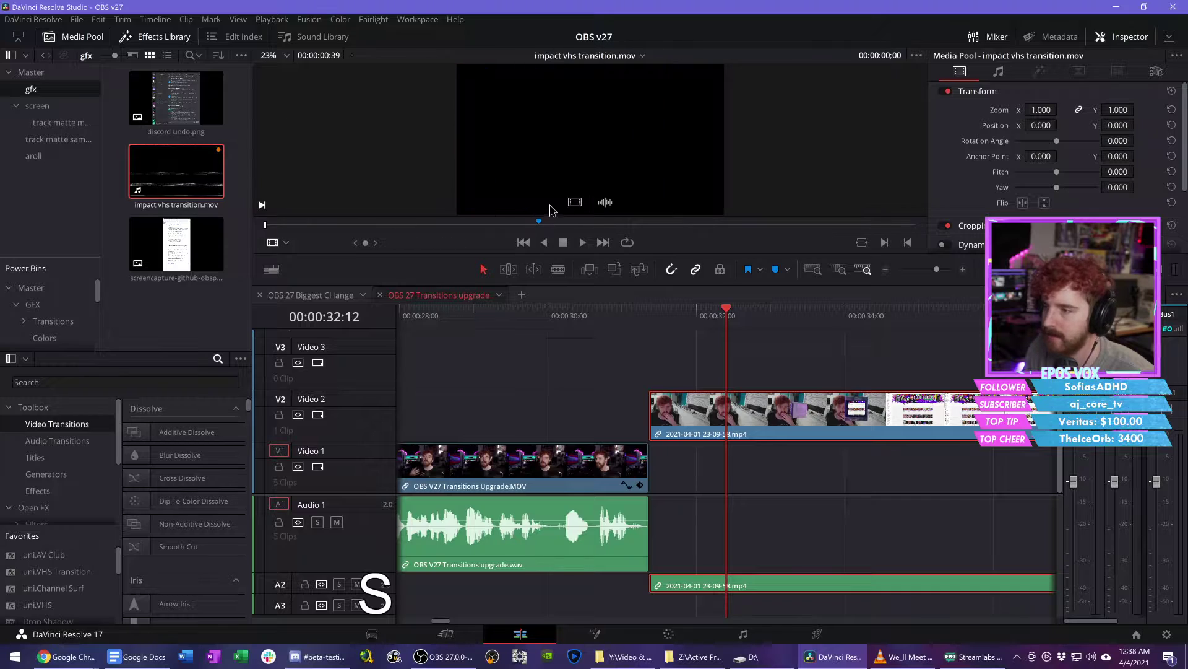
drag(550, 211, 664, 372)
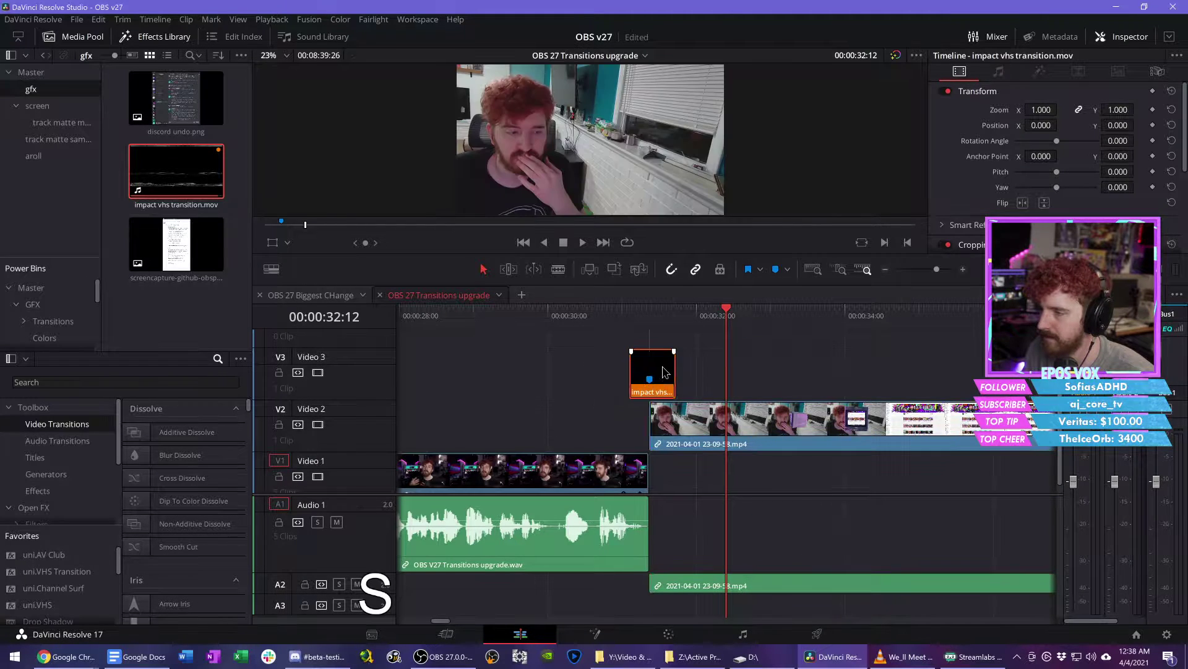
Step: Reframe the A-roll clip at 00:00:23:28 with zoom 1.410, position X -288 and position Y -175
click(614, 333)
key(ctrl+minus)
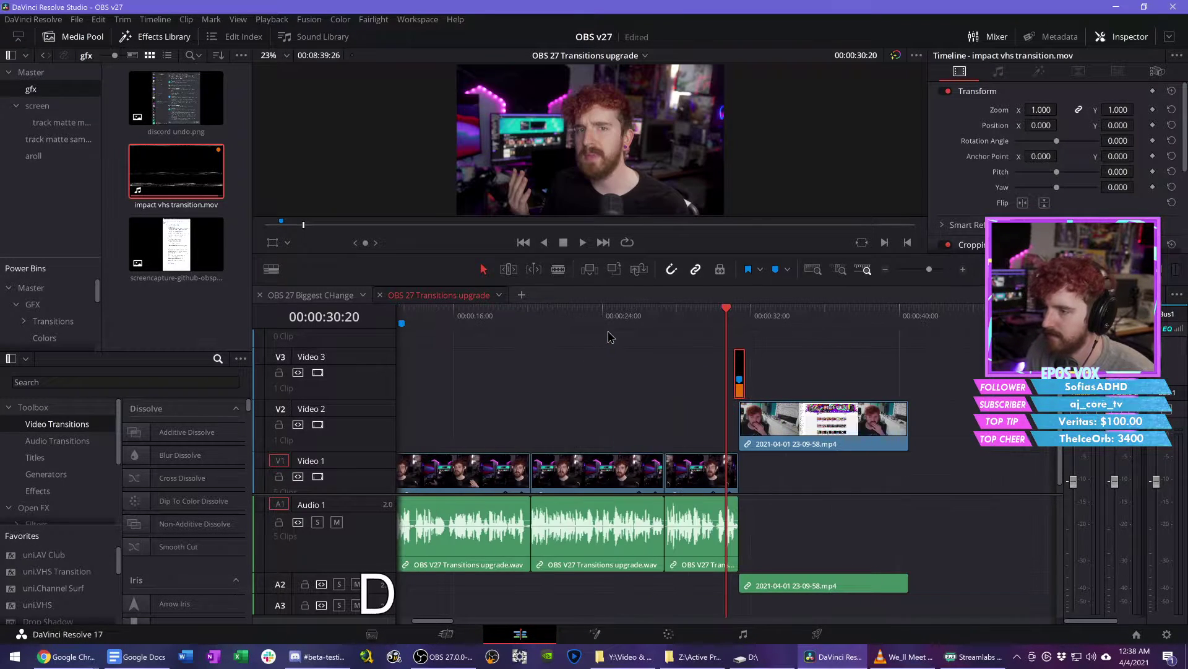
click(666, 314)
click(601, 316)
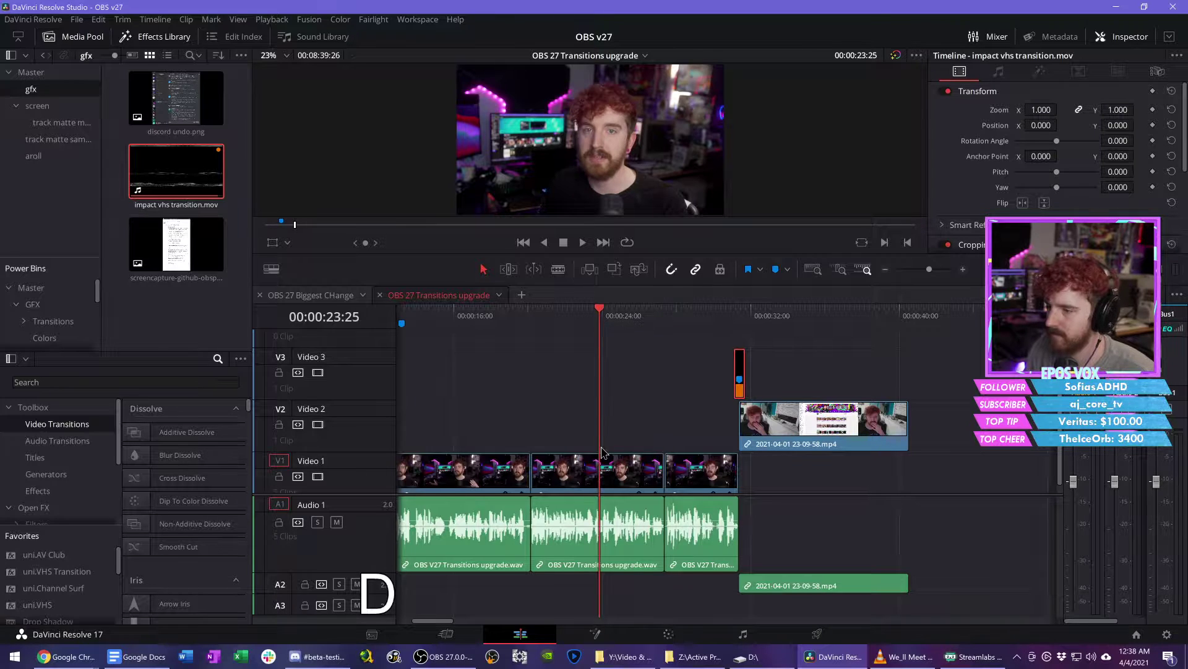
mouse_move(1042, 109)
mouse_down()
mouse_move(1061, 109)
mouse_move(1029, 124)
mouse_up()
drag(1118, 125, 1110, 126)
click(650, 372)
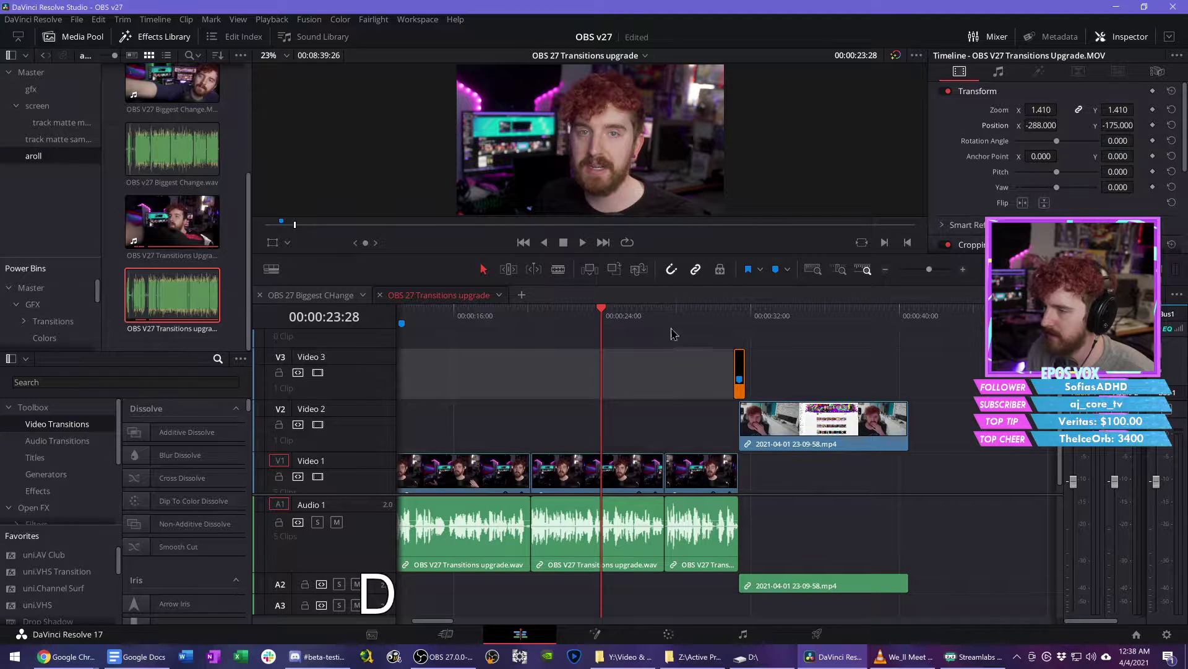
click(696, 335)
key(ctrl+s)
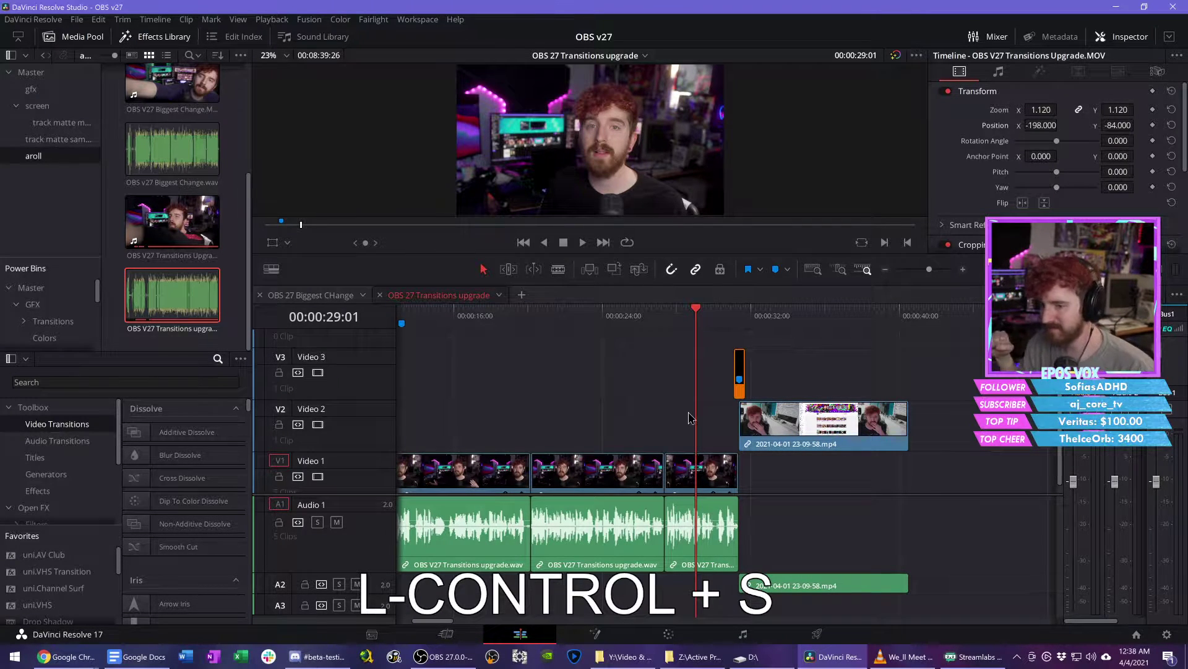
key(Down)
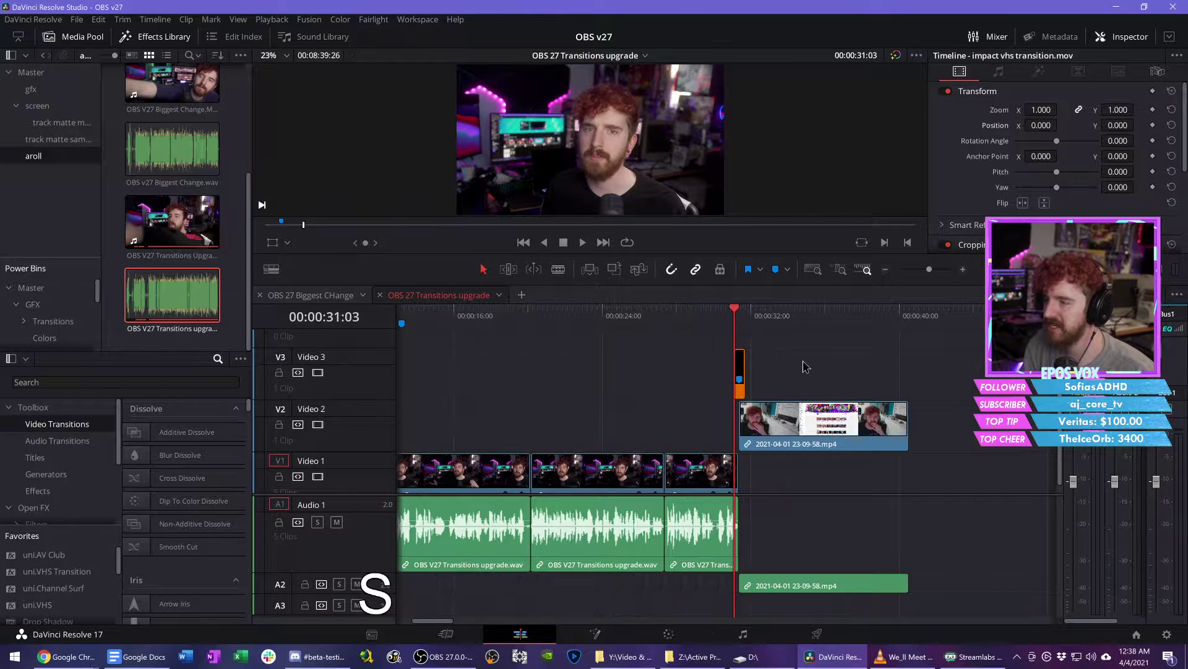
scroll(805, 365, up, 3)
key(ctrl+s)
key(d)
scroll(859, 368, down, 3)
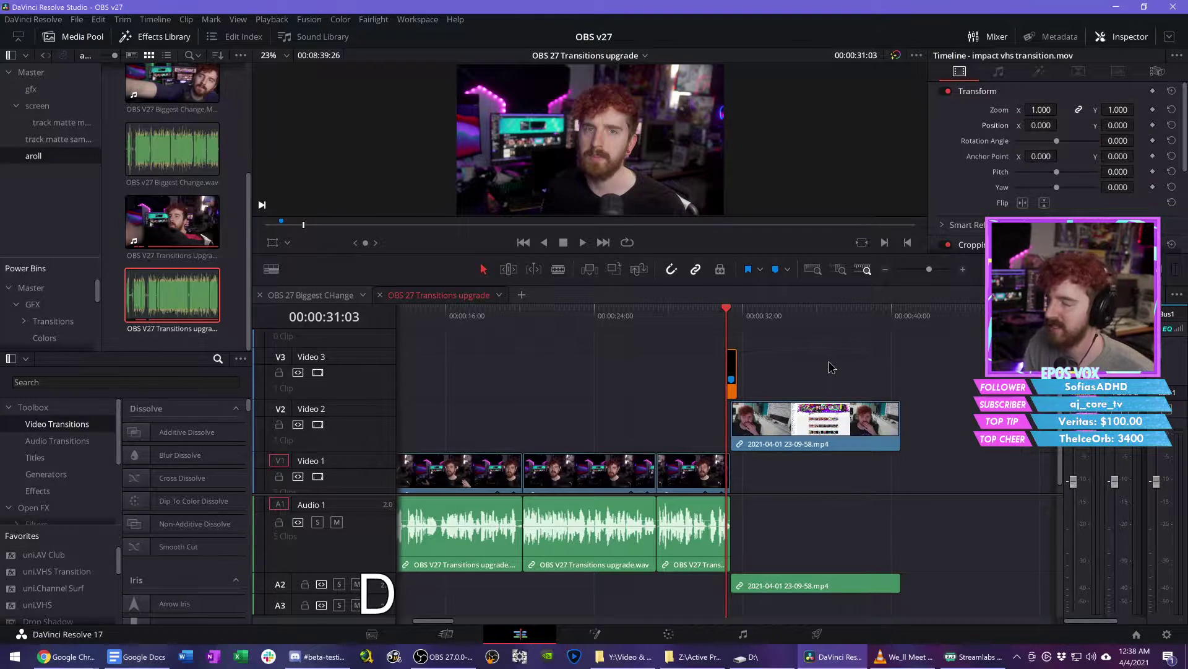
key(space)
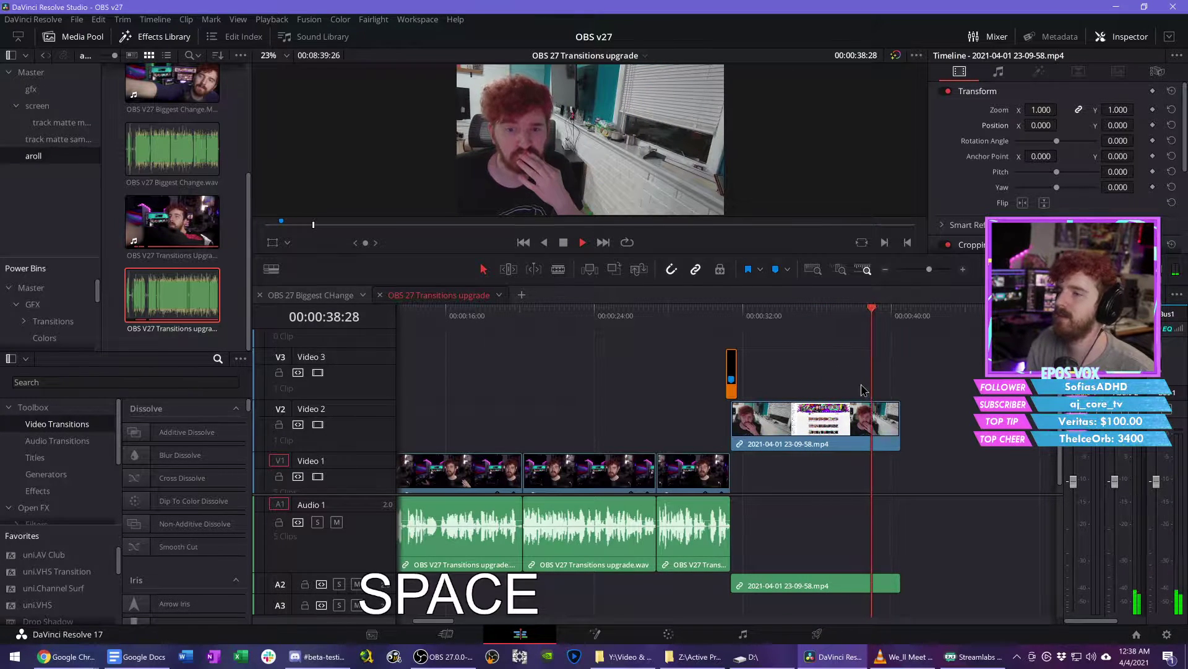
drag(900, 416, 888, 416)
click(906, 472)
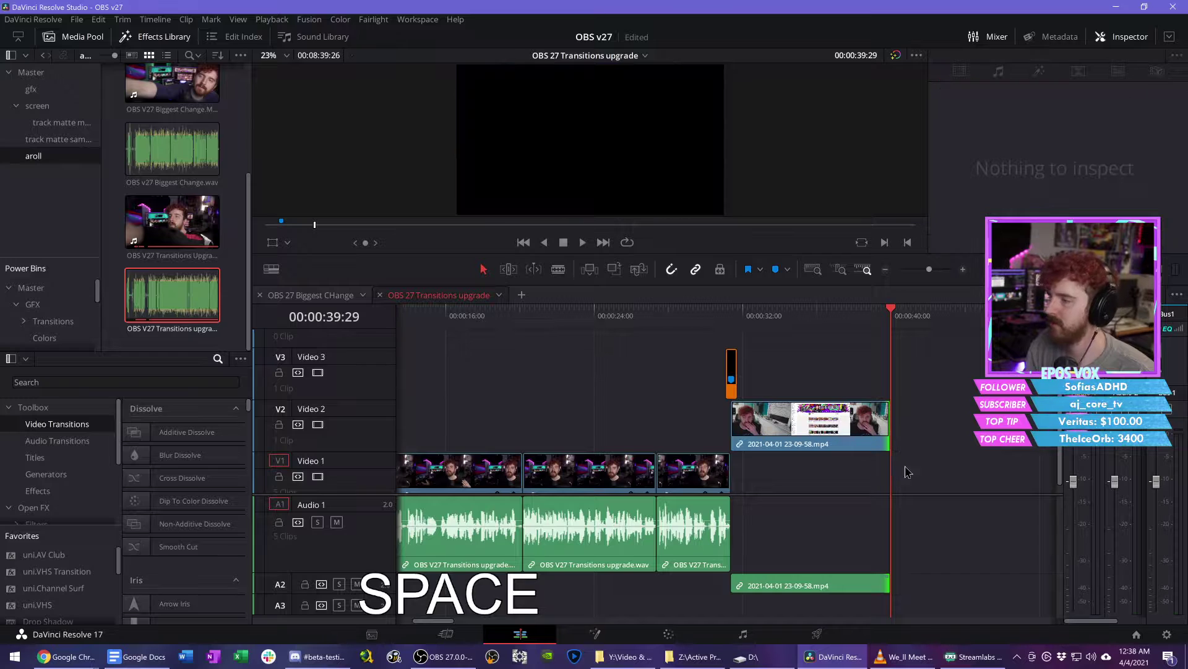
Step: Move the next short A-roll segment, video and audio together, to start at 00:00:39:29 directly after the webcam clip
key(d)
key(d)
key(d)
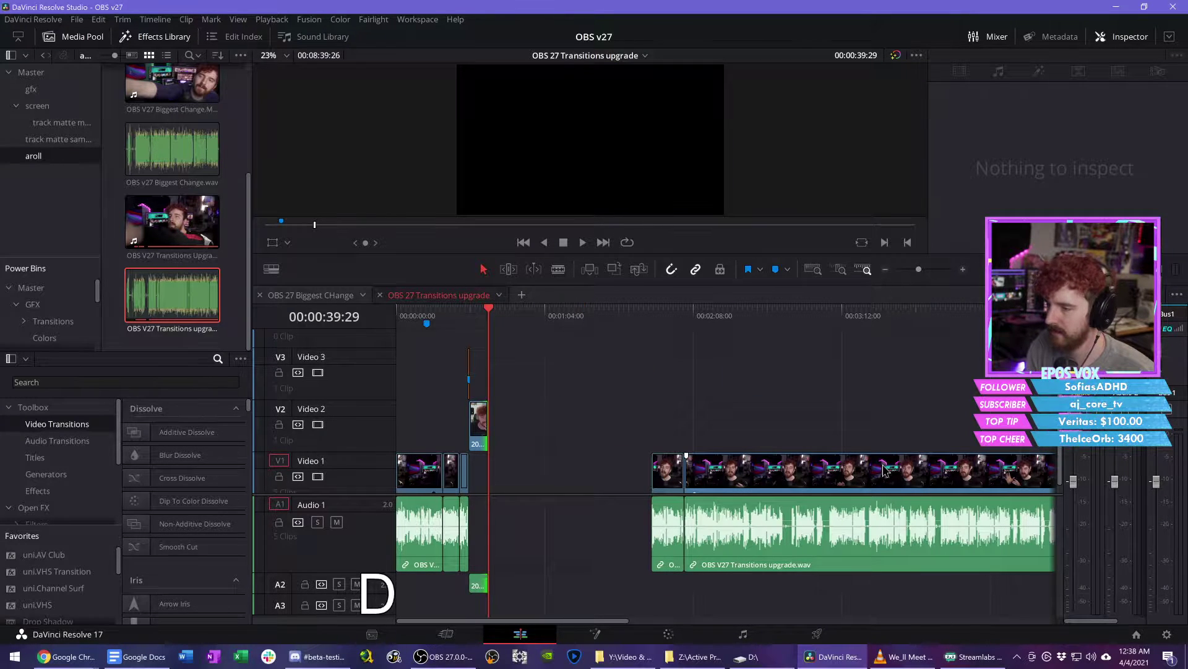
drag(679, 467, 513, 461)
key(s)
key(s)
key(s)
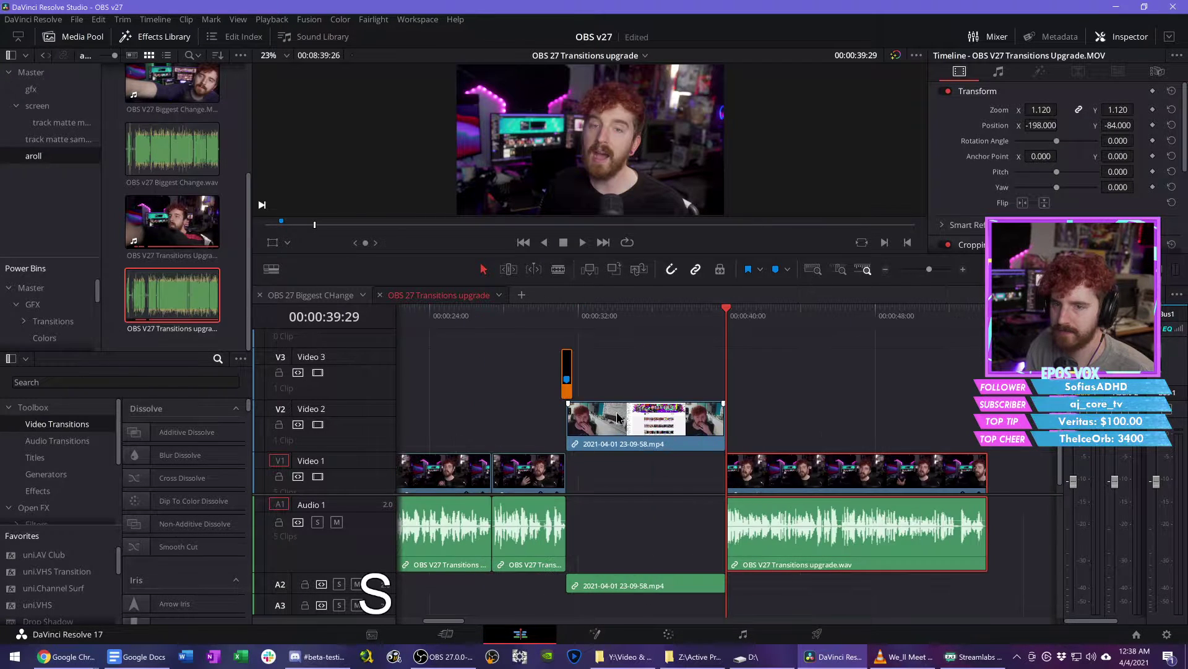
Step: Duplicate the impact vhs transition clip on Video 3 and align its marker with the webcam-to-A-roll cut at 00:00:39:29
key(d)
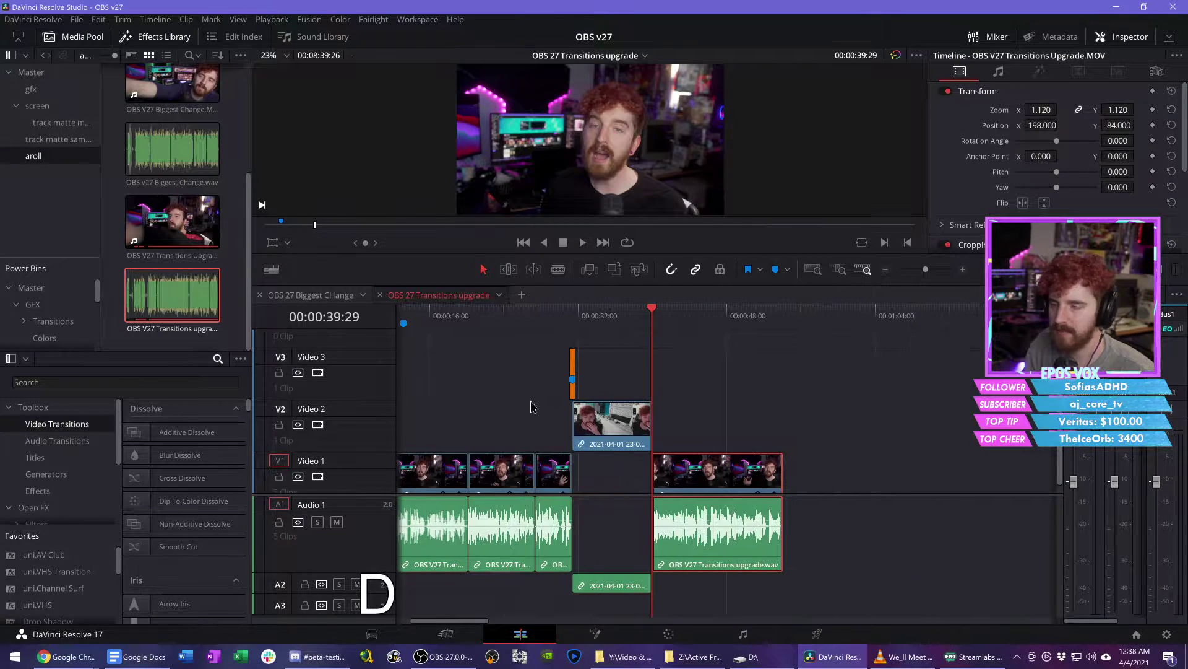
drag(574, 373, 654, 378)
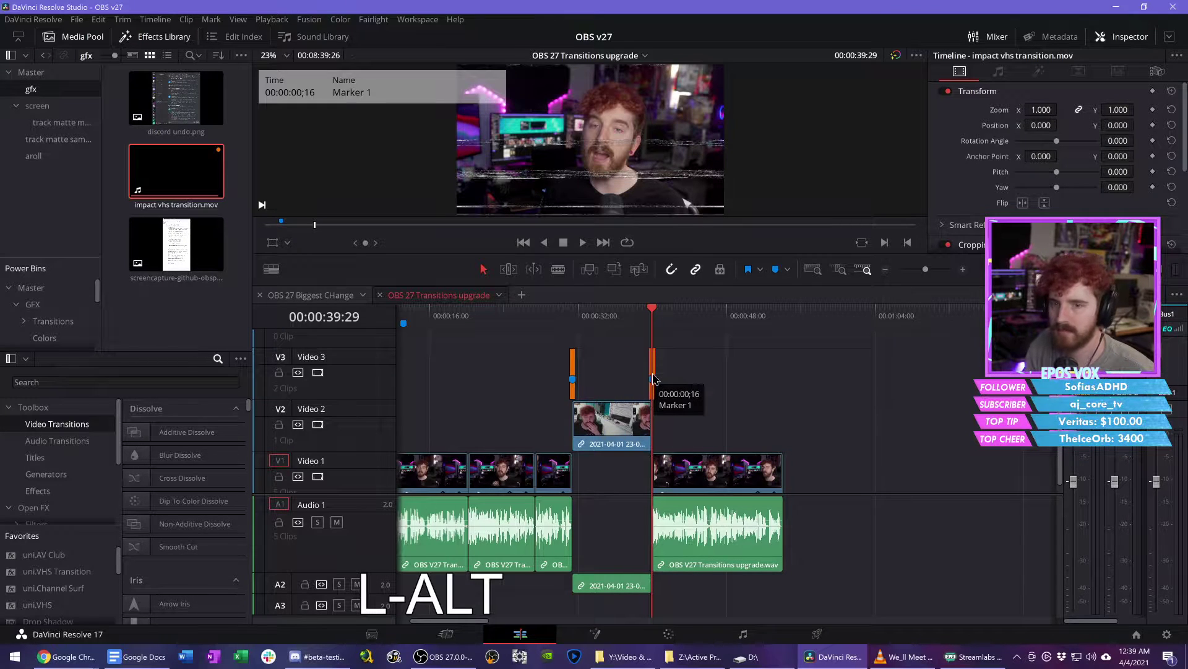
key(s)
key(s)
key(s)
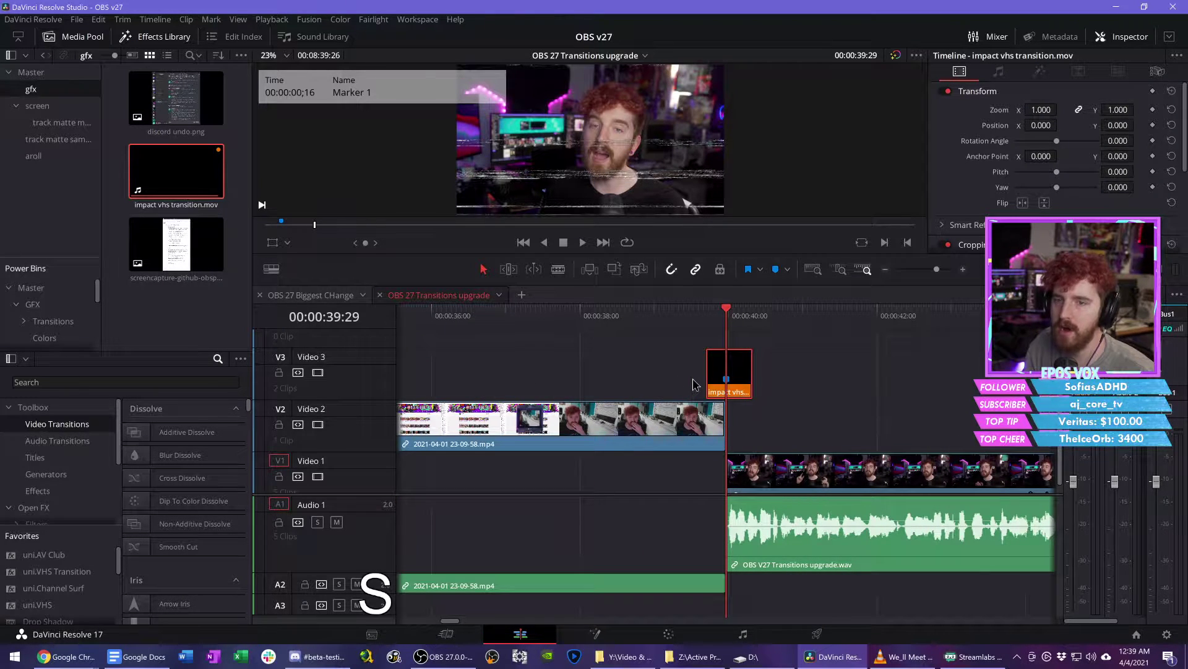
key(s)
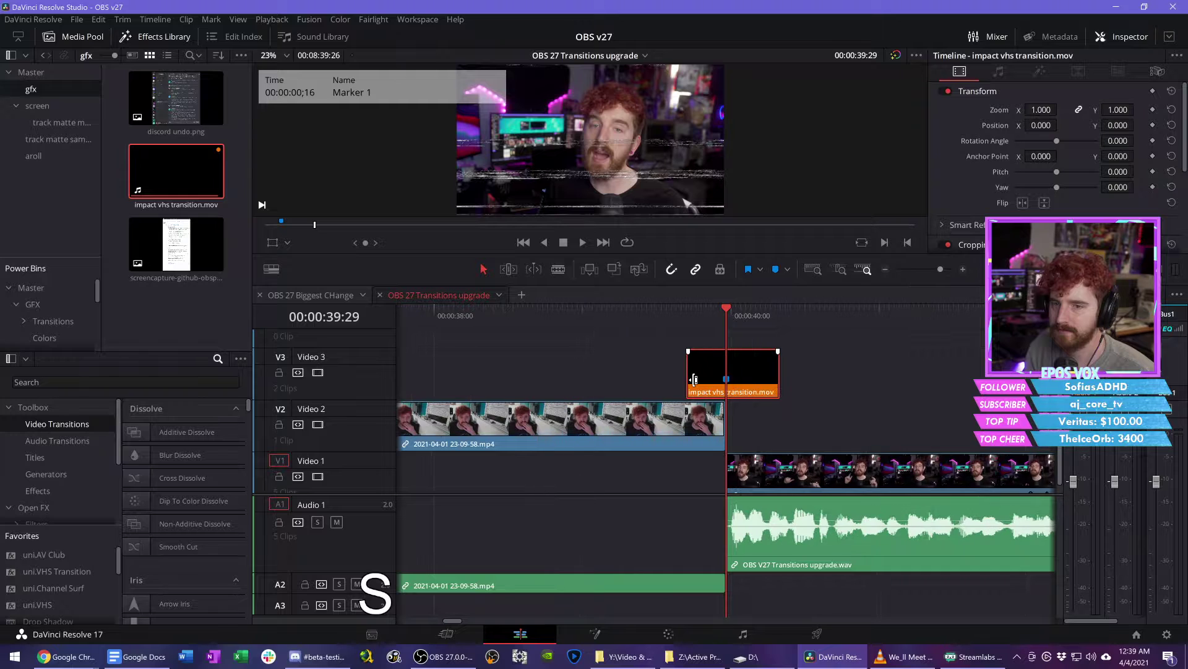
scroll(699, 390, right, 2)
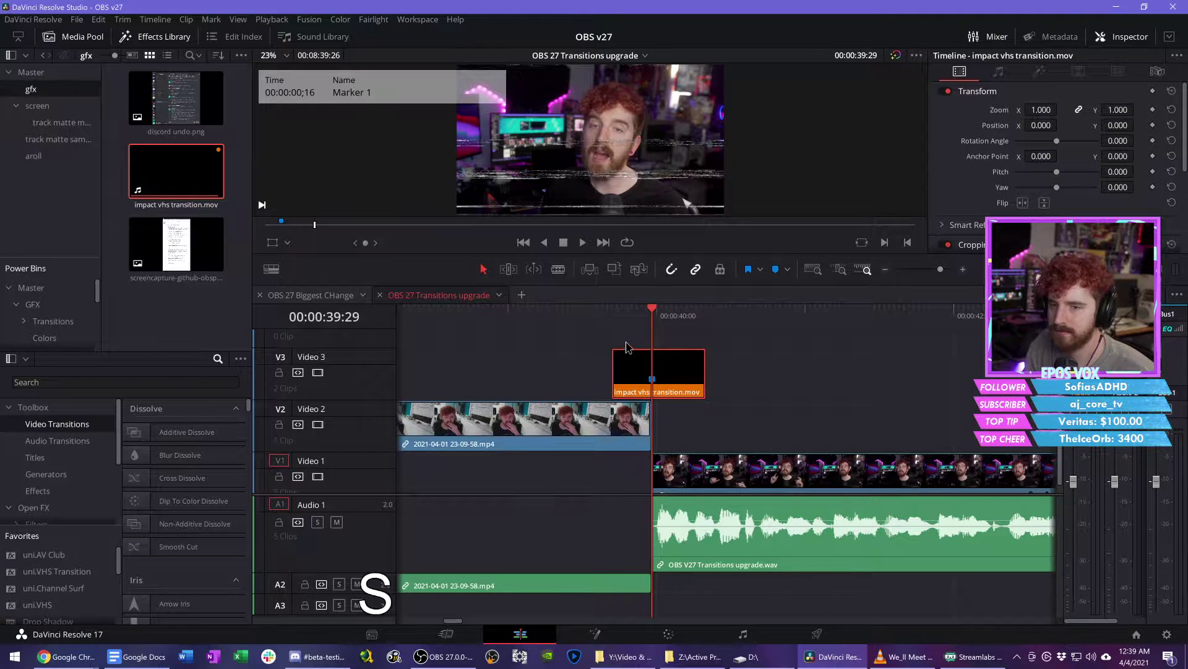
Step: Save the project and play back the second VHS transition and the A-roll segment that follows it
click(587, 316)
key(ctrl+s)
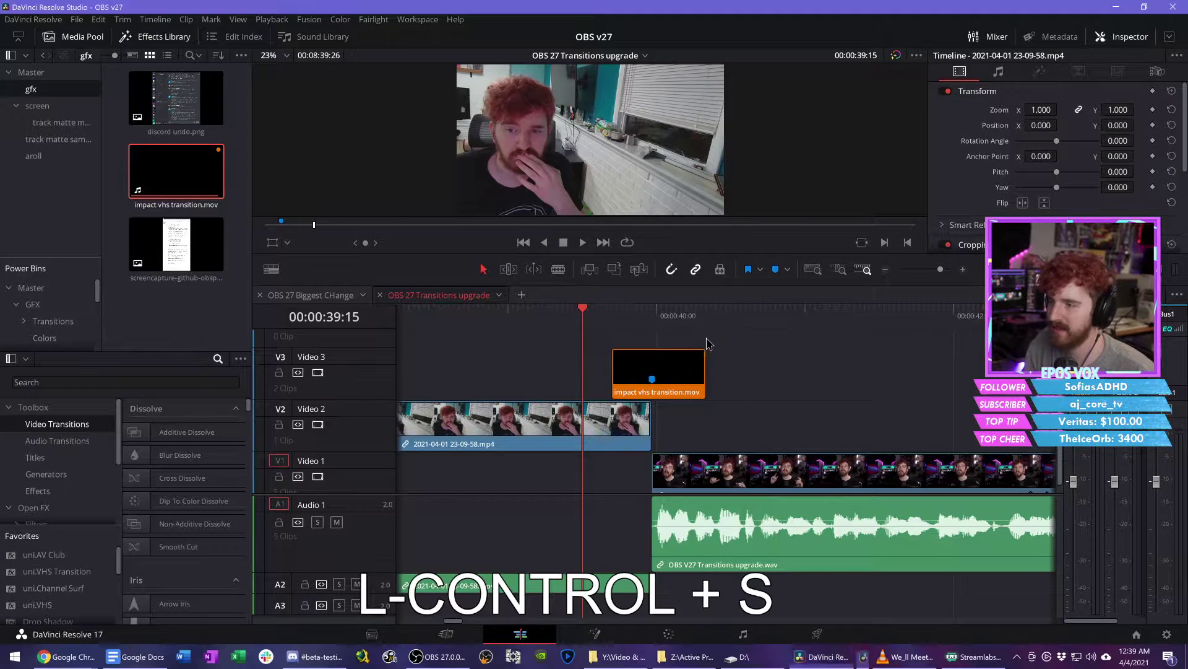
click(611, 315)
key(space)
scroll(756, 345, down, 4)
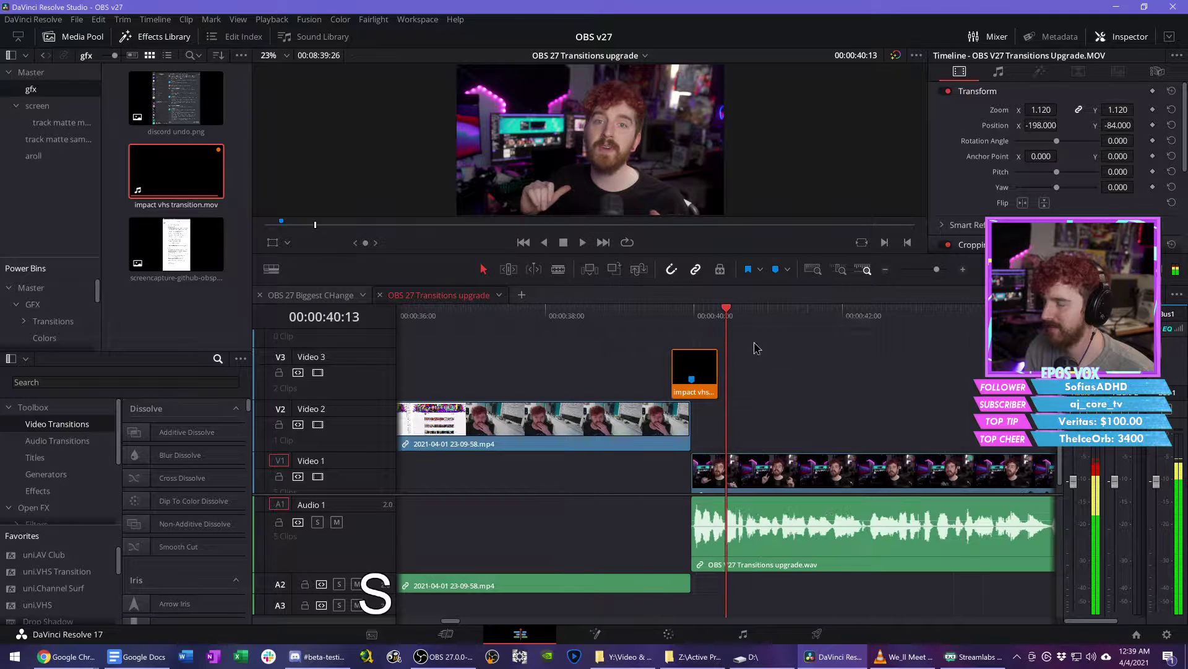
key(l)
key(d)
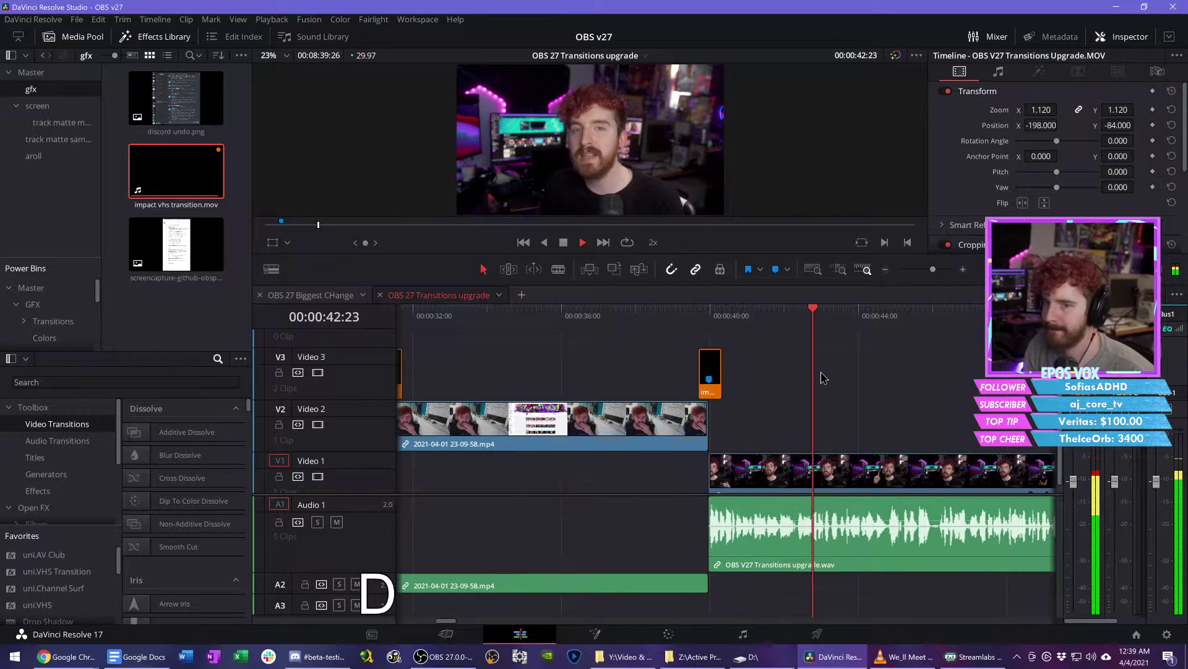
scroll(789, 390, down, 2)
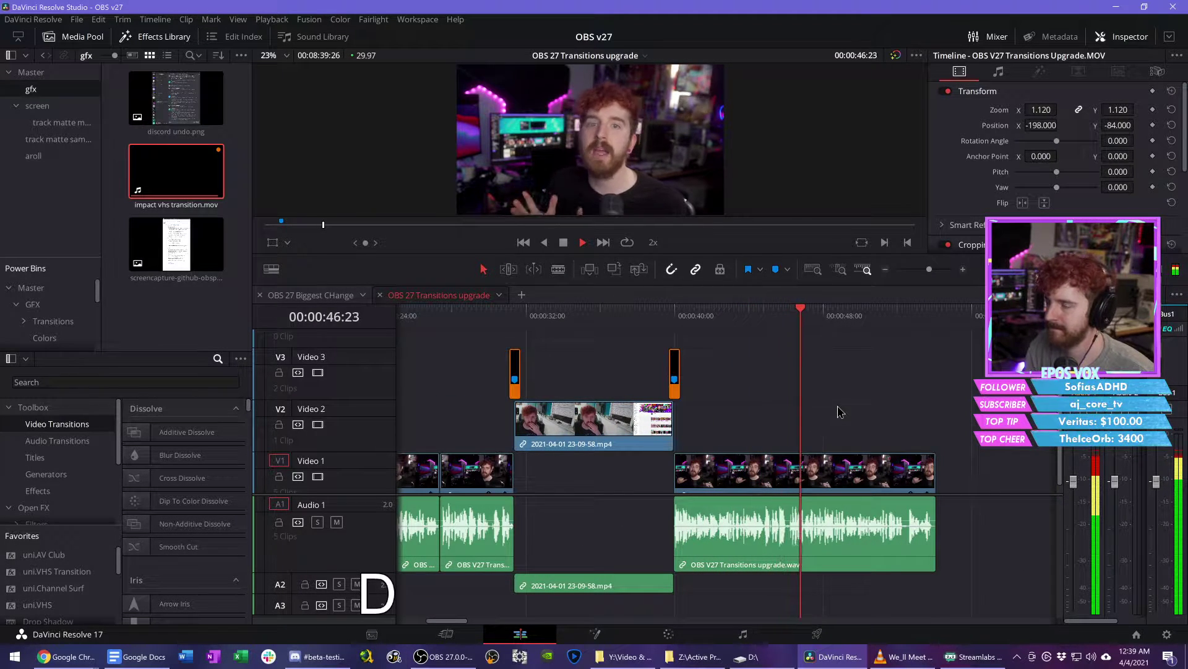
scroll(840, 411, right, 5)
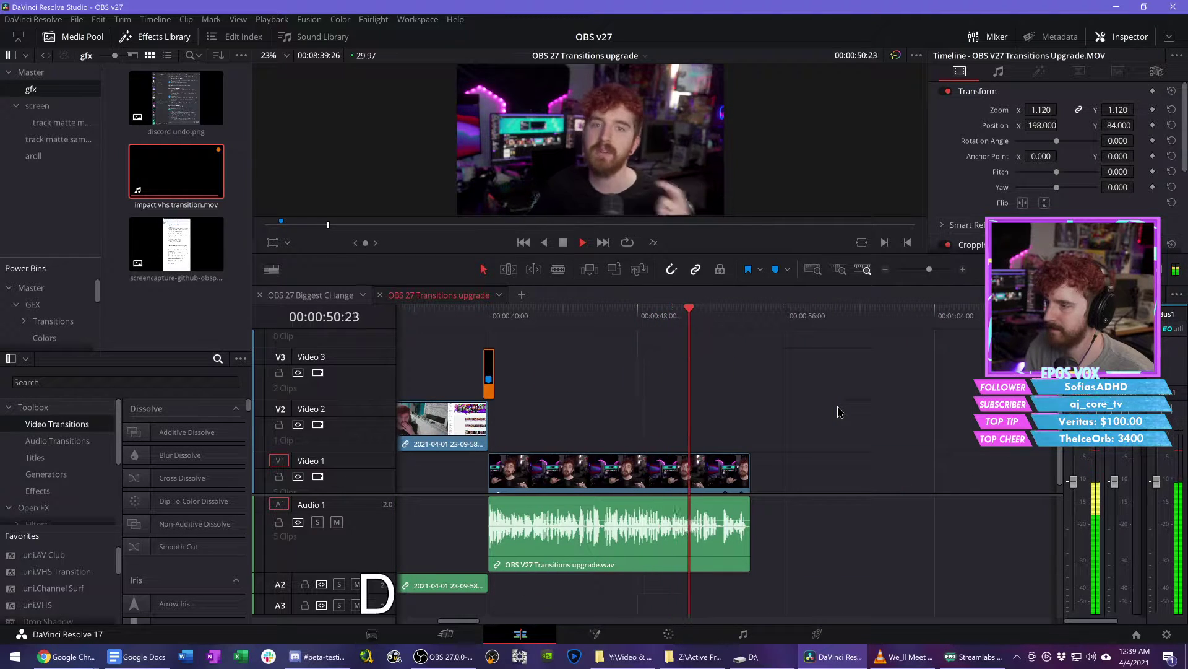
Step: Stop playback at 00:00:51:21 and ripple delete the gap after the moved A-roll segment so the remaining A-roll closes up
key(space)
click(810, 456)
key(f)
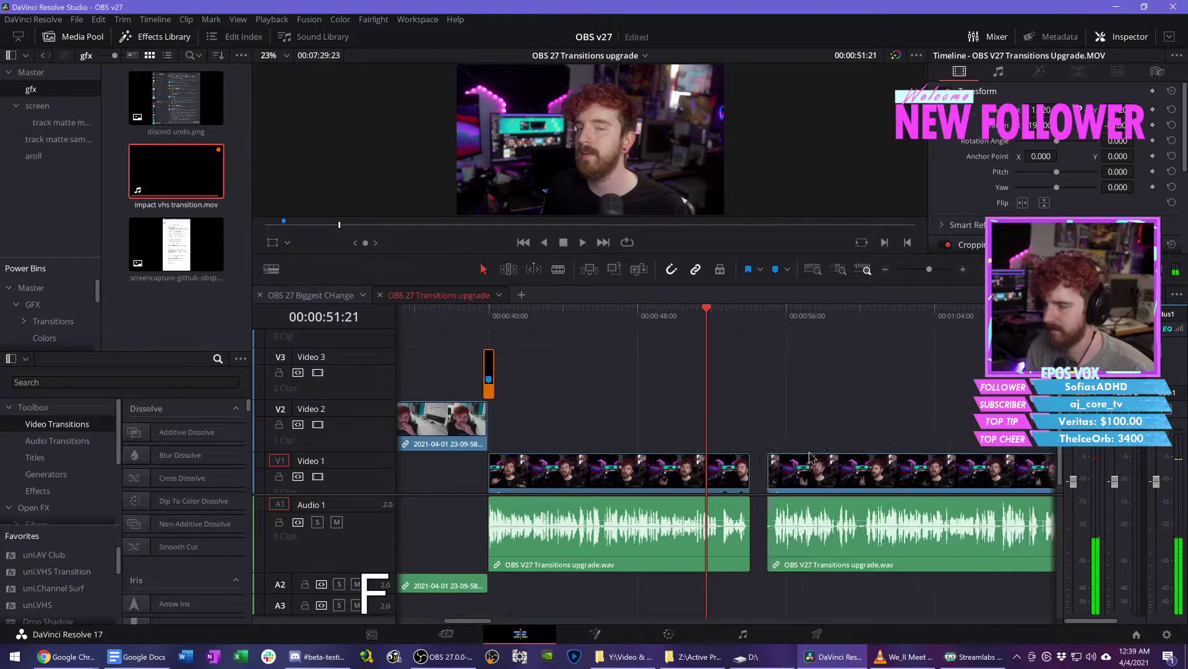
Step: Place the GitHub screen capture on Video 2 from 00:00:51:21 to about 00:01:02 and scale it to fill the frame
drag(776, 421, 905, 413)
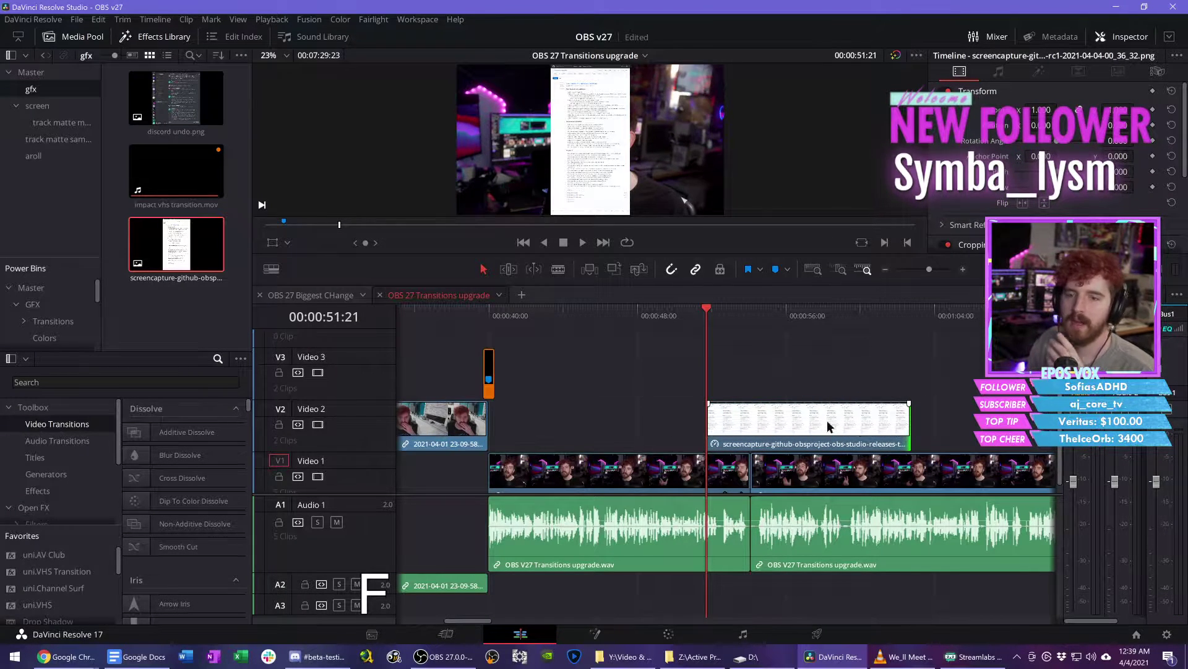
click(807, 415)
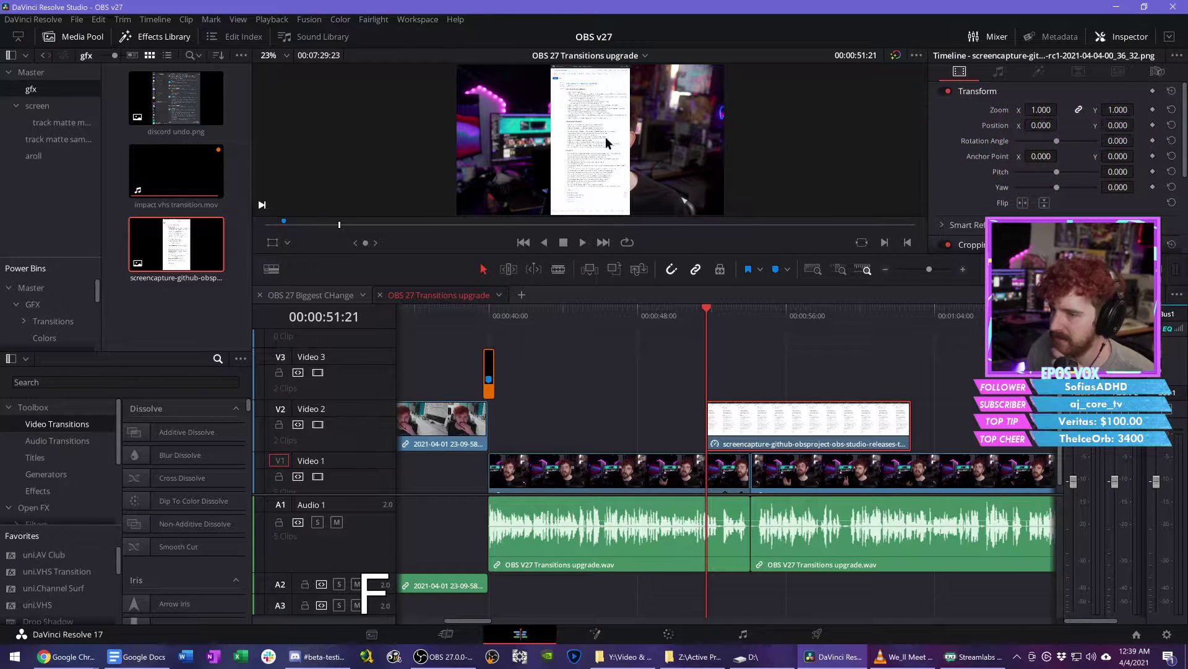
click(727, 309)
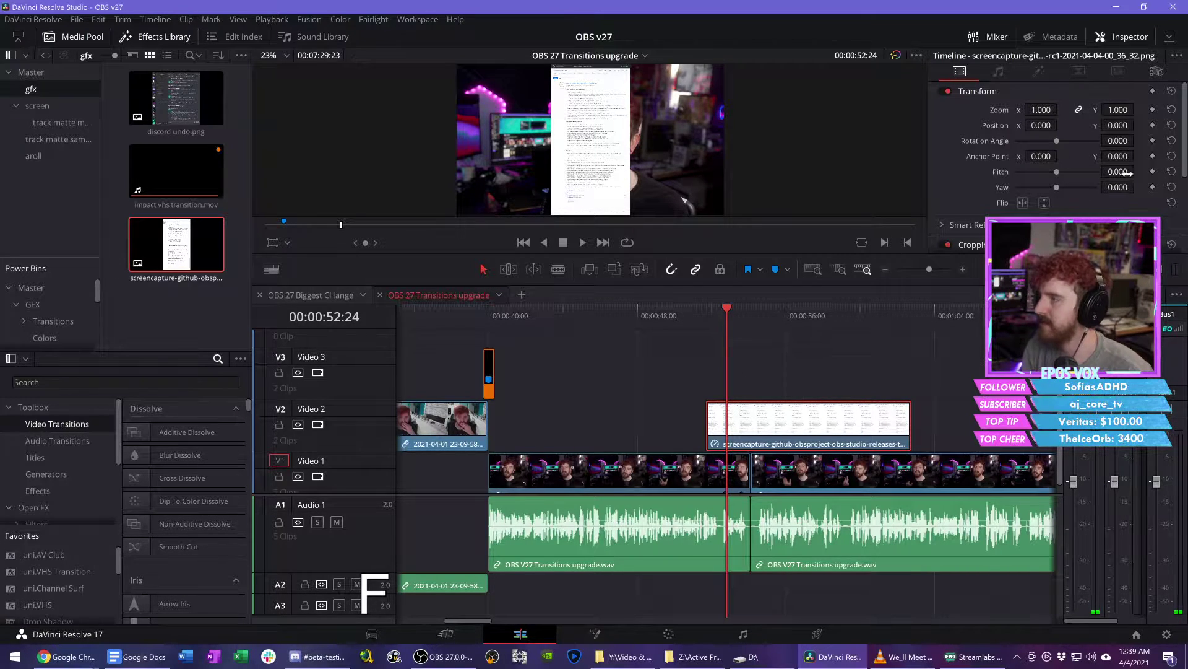
scroll(983, 194, down, 3)
scroll(983, 195, down, 3)
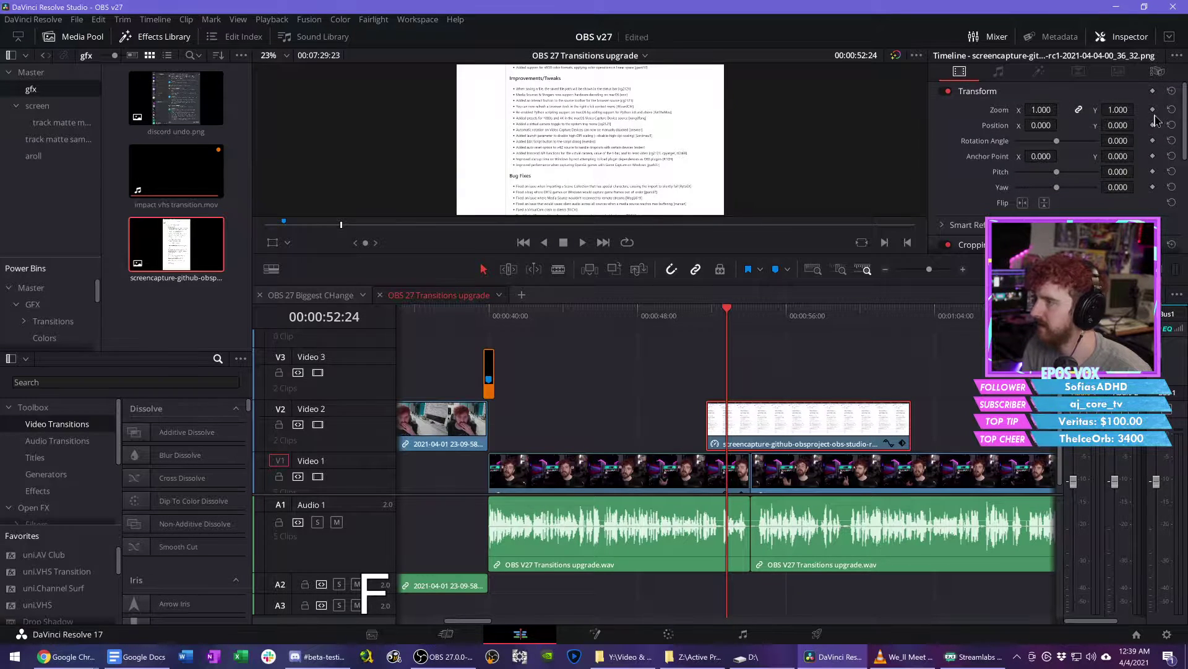
Step: Try keyframing the GitHub capture's position from 00:00:52:24 to Y 445 at 00:00:58:26, check the easing options, and reset the transform
click(1153, 110)
click(1152, 125)
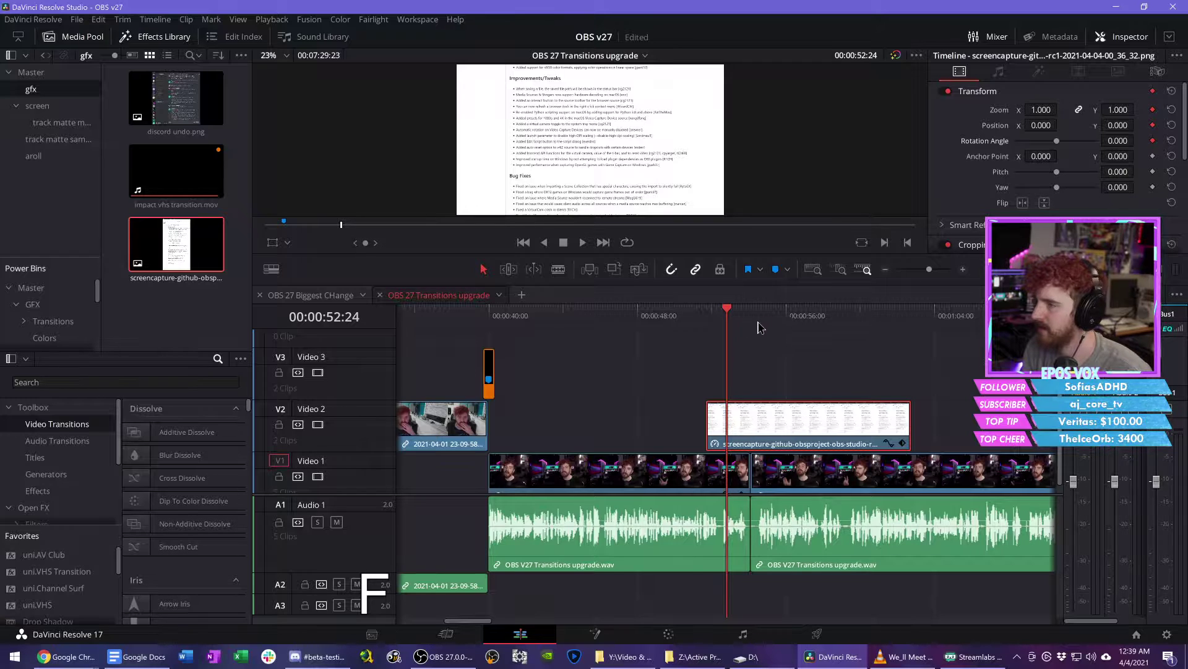
drag(771, 312, 864, 323)
drag(1113, 125, 1167, 126)
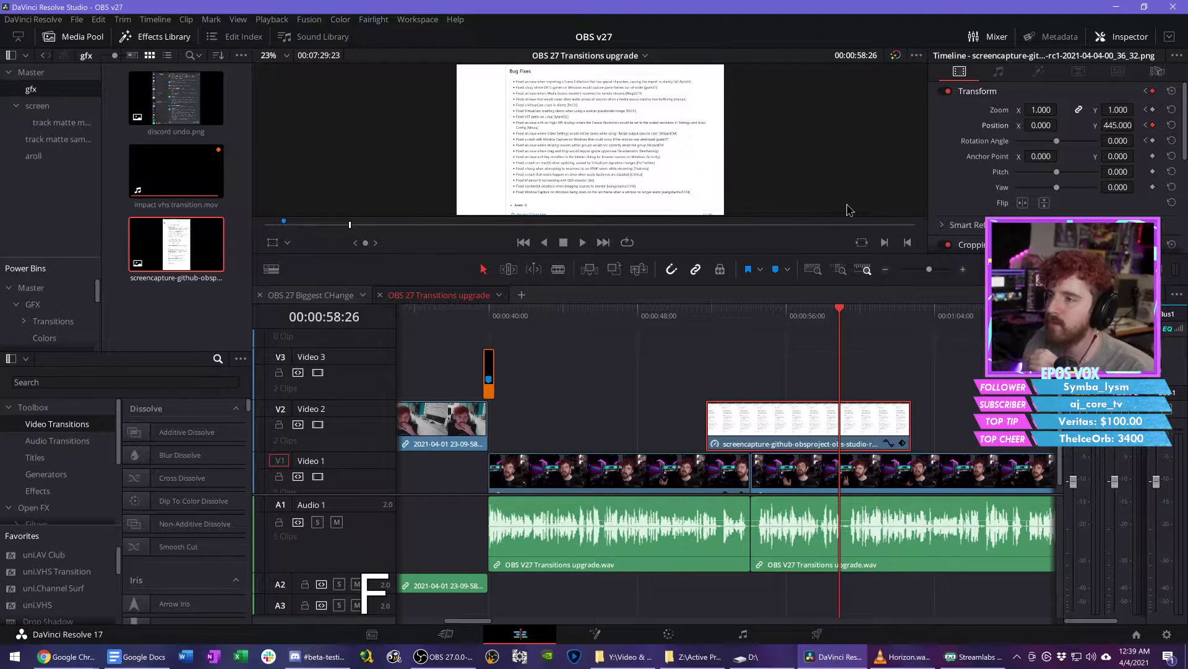
right_click(1153, 126)
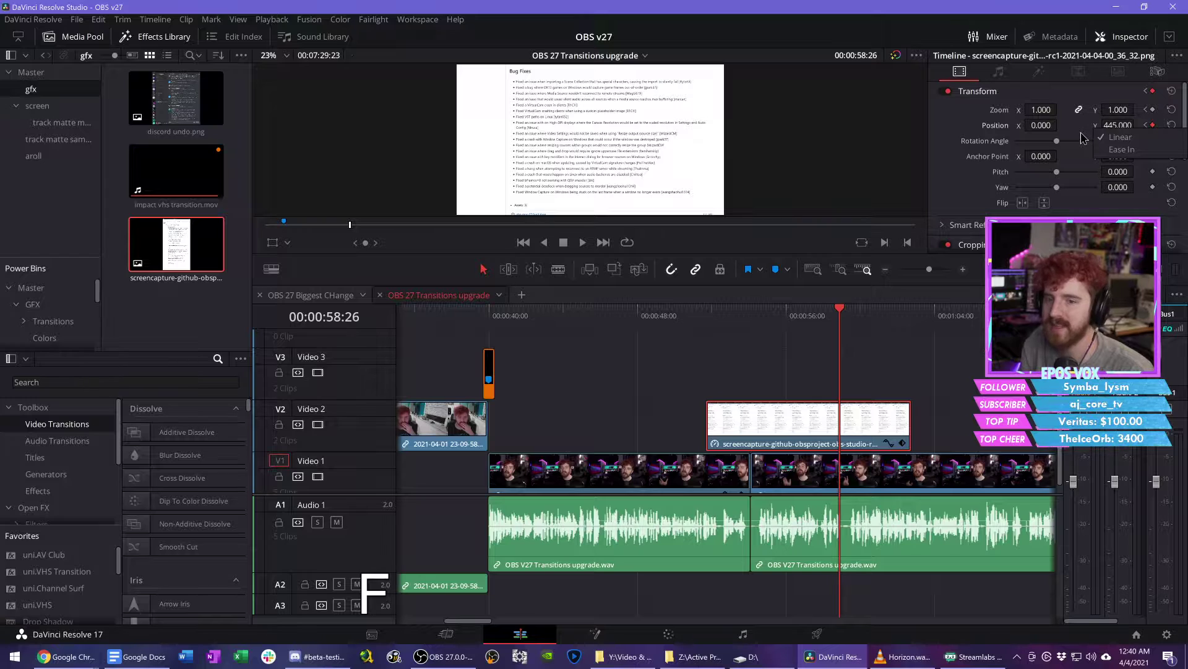
click(937, 2)
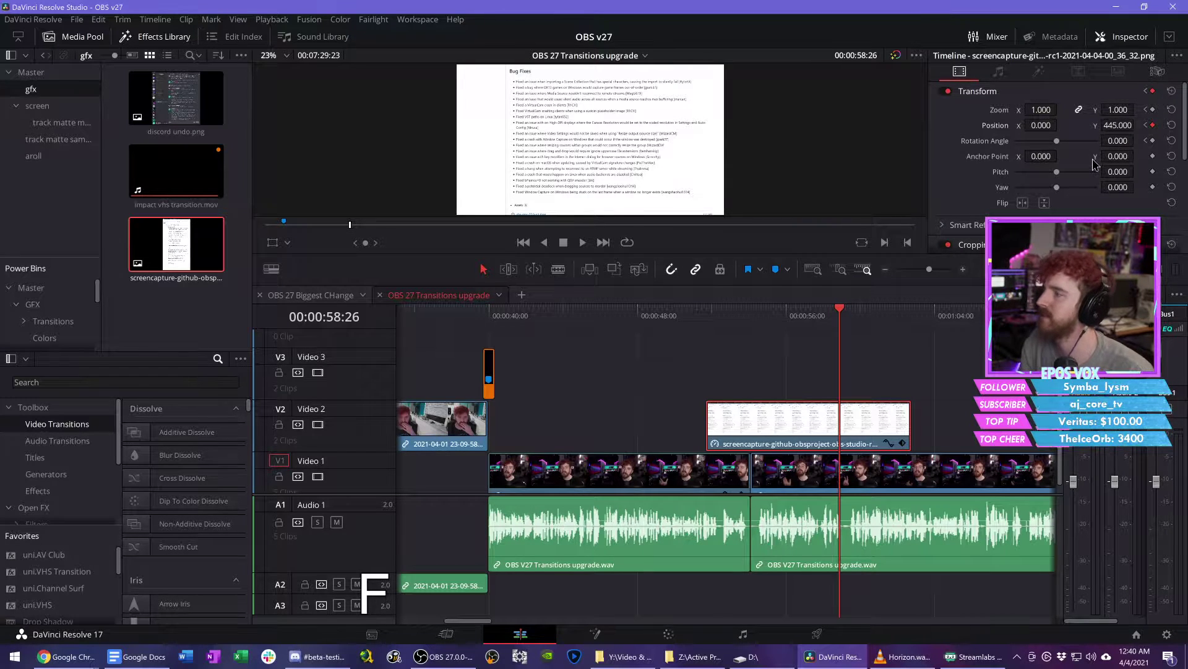
click(1175, 93)
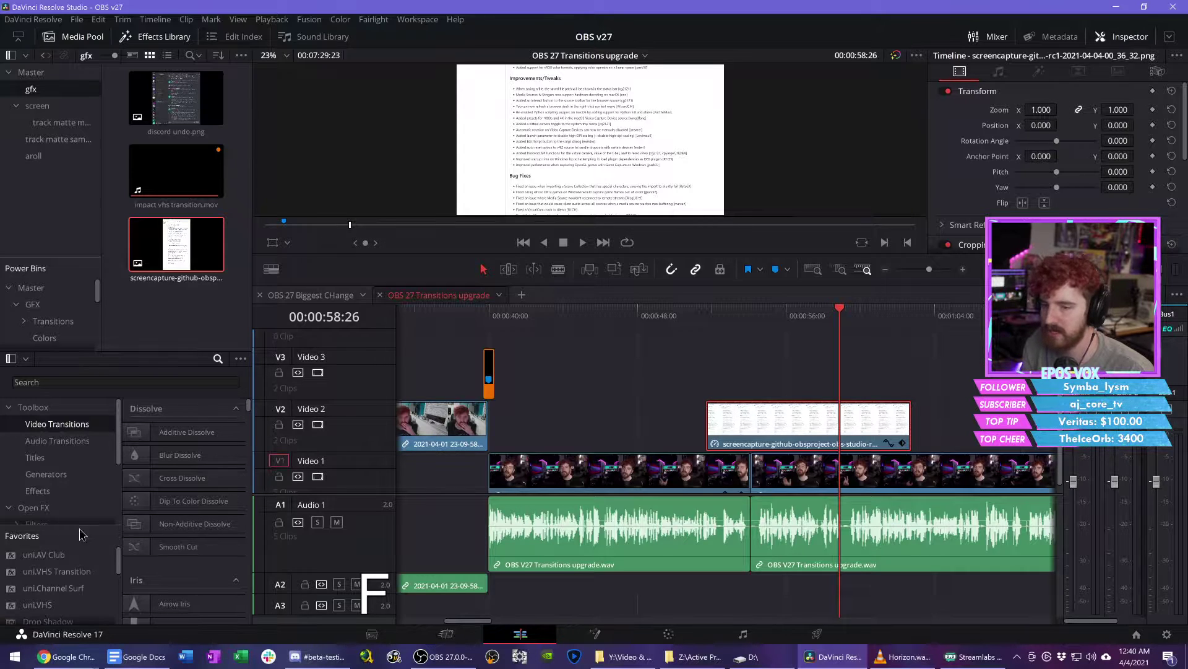
Step: Apply the Transform effect from the favorites to the GitHub capture clip and set its Motion Blur to 0.566
scroll(55, 576, down, 5)
drag(43, 565, 767, 428)
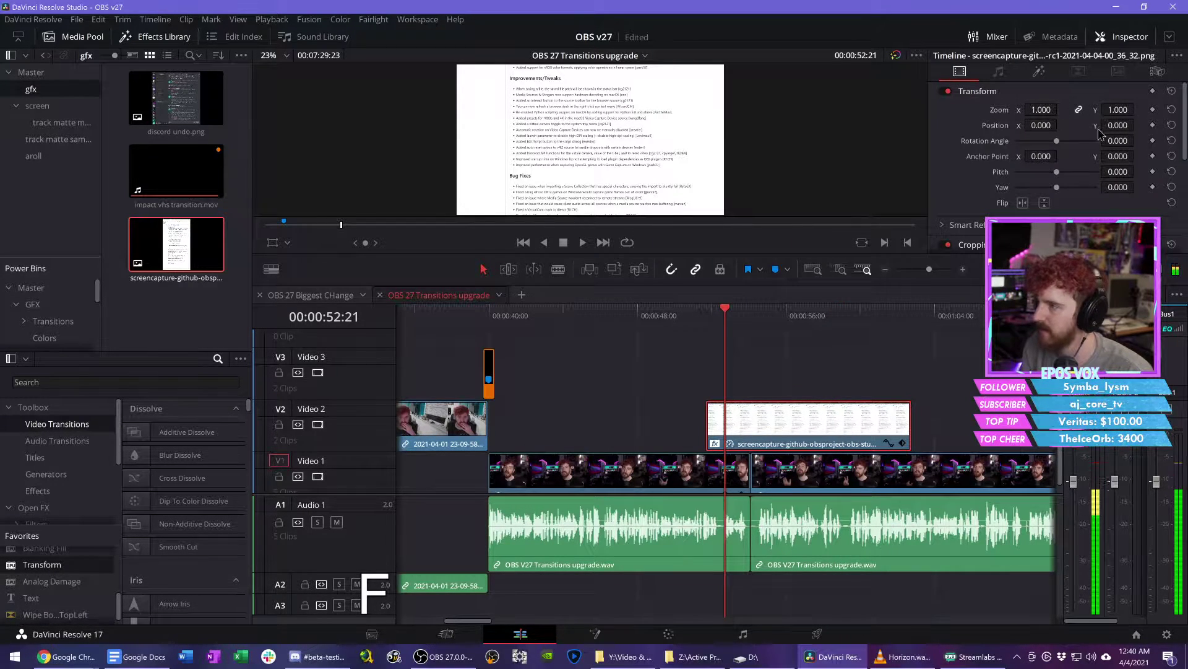
click(1039, 71)
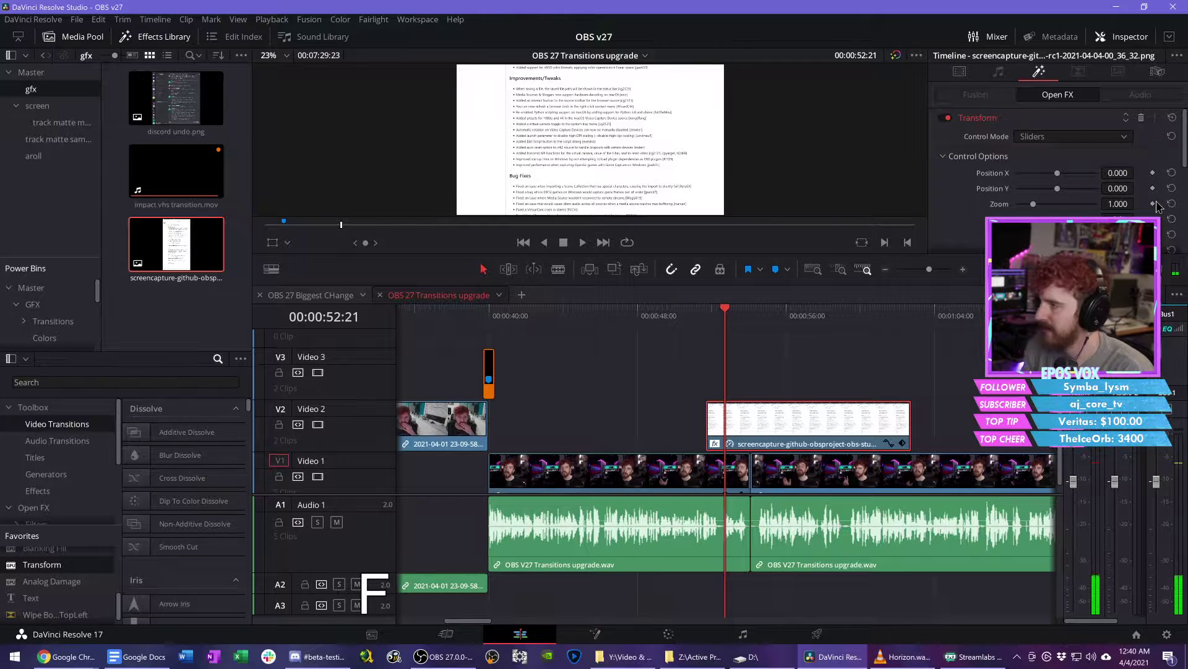
scroll(966, 235, down, 4)
drag(1017, 182, 1063, 183)
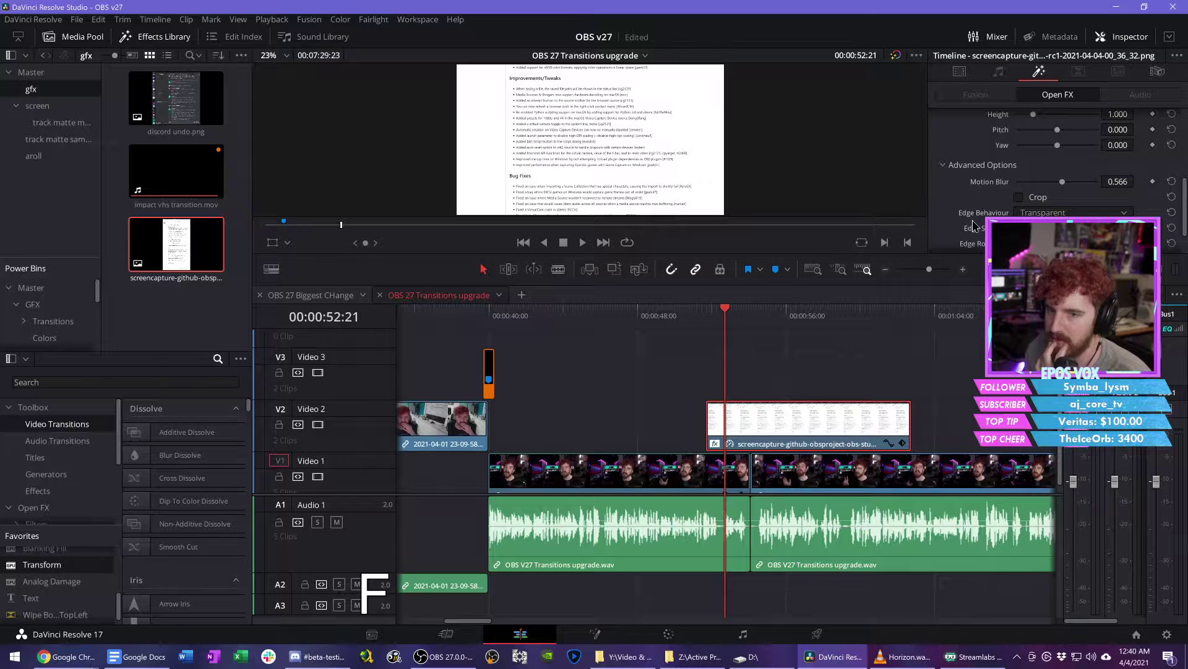
Step: Test the Transform effect's vertical movement on the GitHub capture, lowering it and finishing with Position Y at 0.267
scroll(973, 226, up, 5)
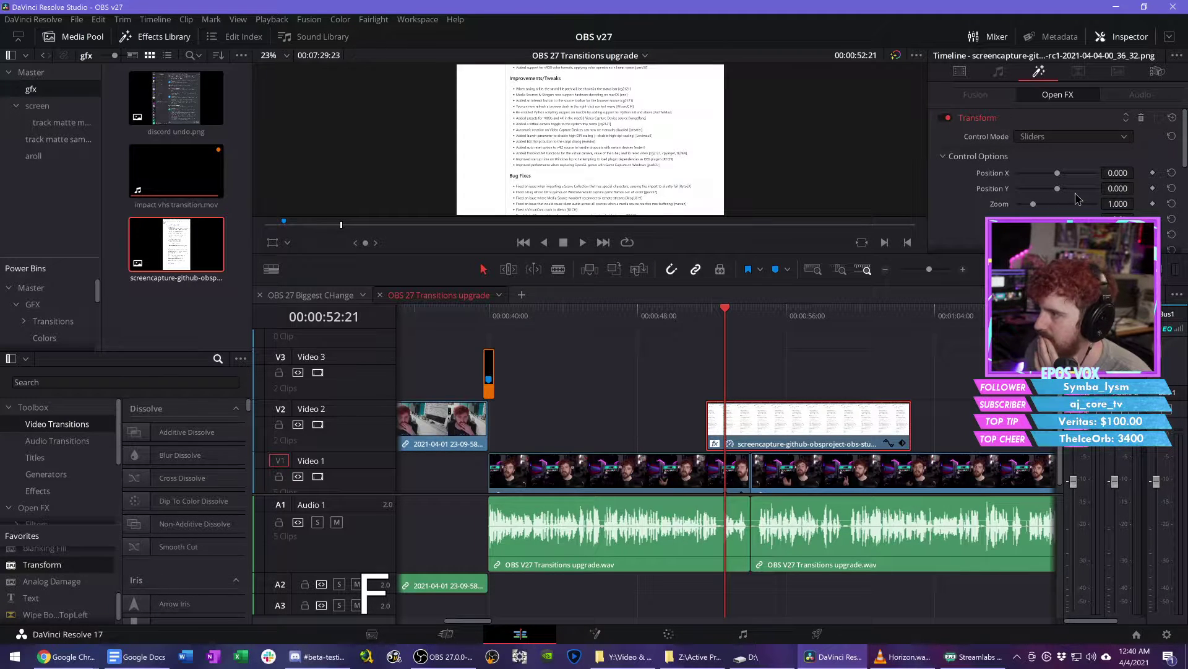
drag(1127, 189, 1008, 189)
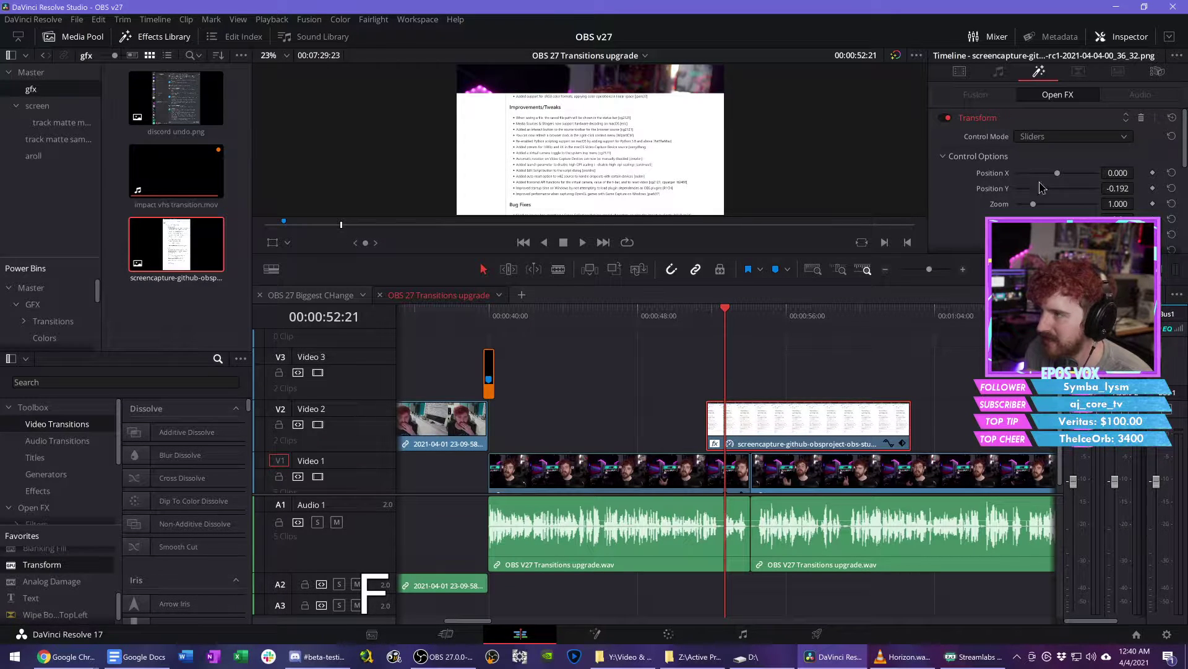
drag(1118, 188, 1176, 188)
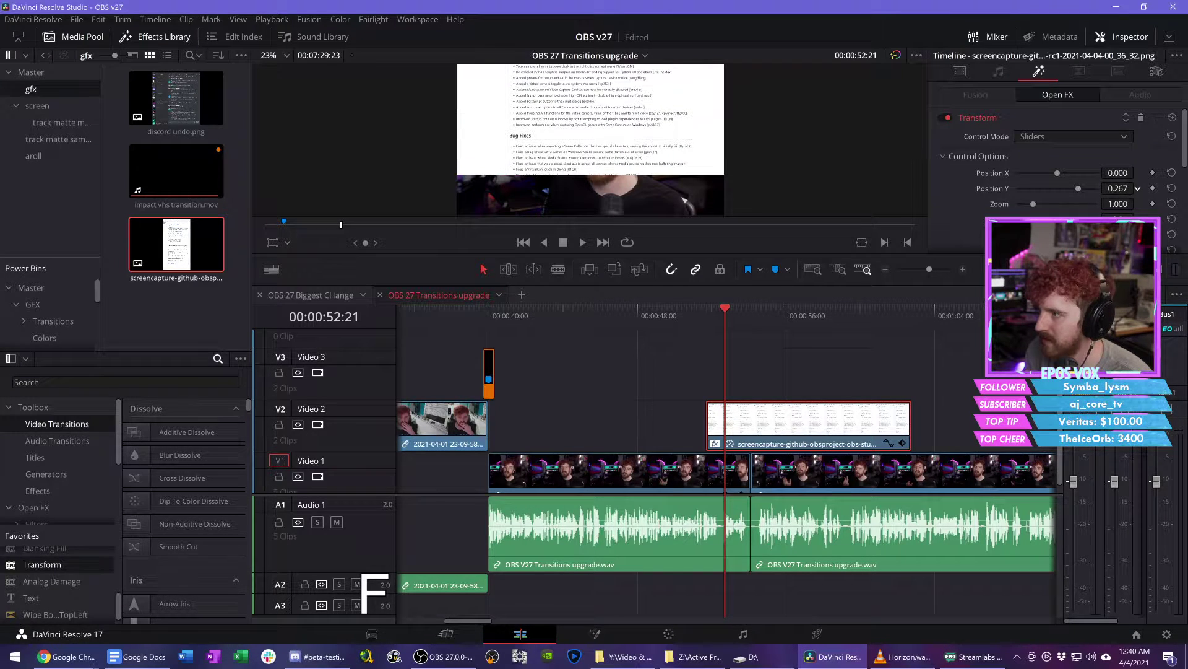
Step: Change the GitHub capture's scaling in Retime and Scaling so the full page height fits the frame again
click(959, 70)
scroll(1031, 192, down, 5)
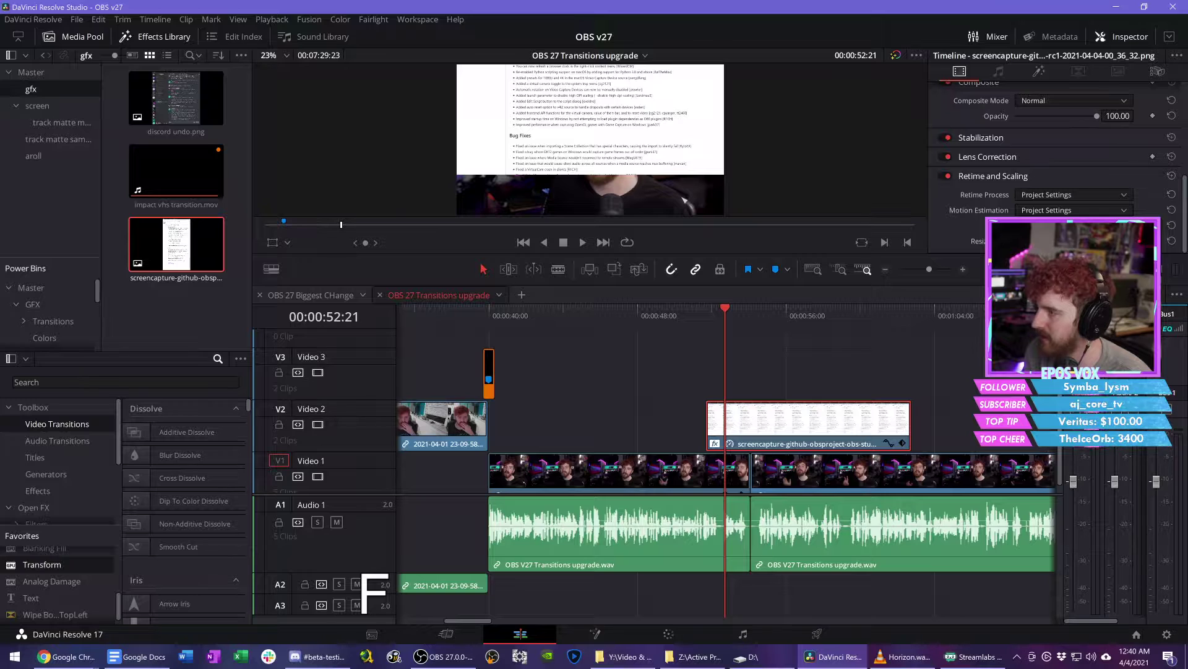
click(1046, 254)
scroll(1043, 171, up, 5)
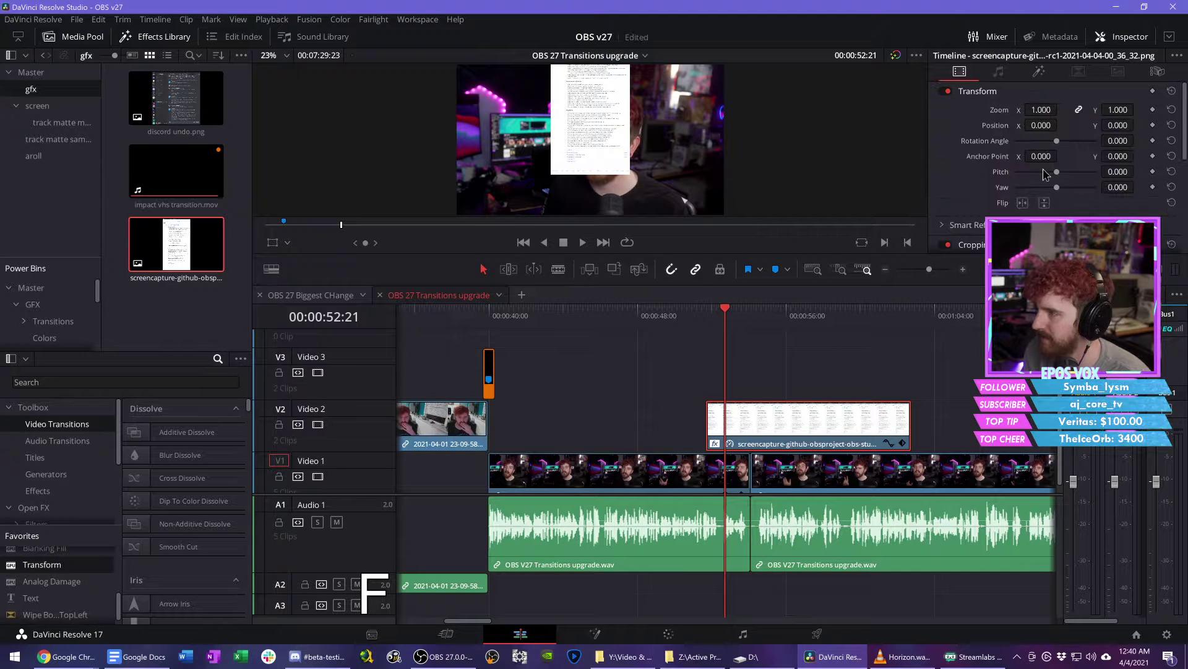
Step: Try enlarging the GitHub capture with the Transform effect's Zoom at 4.323 and inspect its sharpness full screen
click(1039, 71)
drag(1033, 204, 1070, 203)
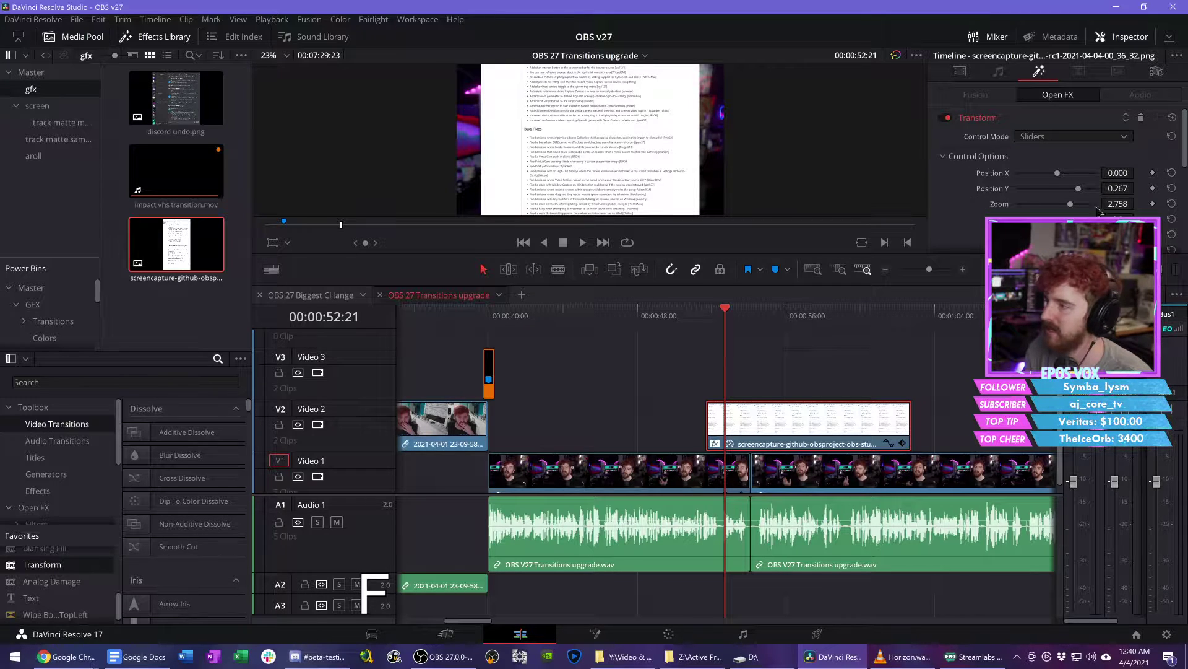
drag(1101, 203, 1132, 204)
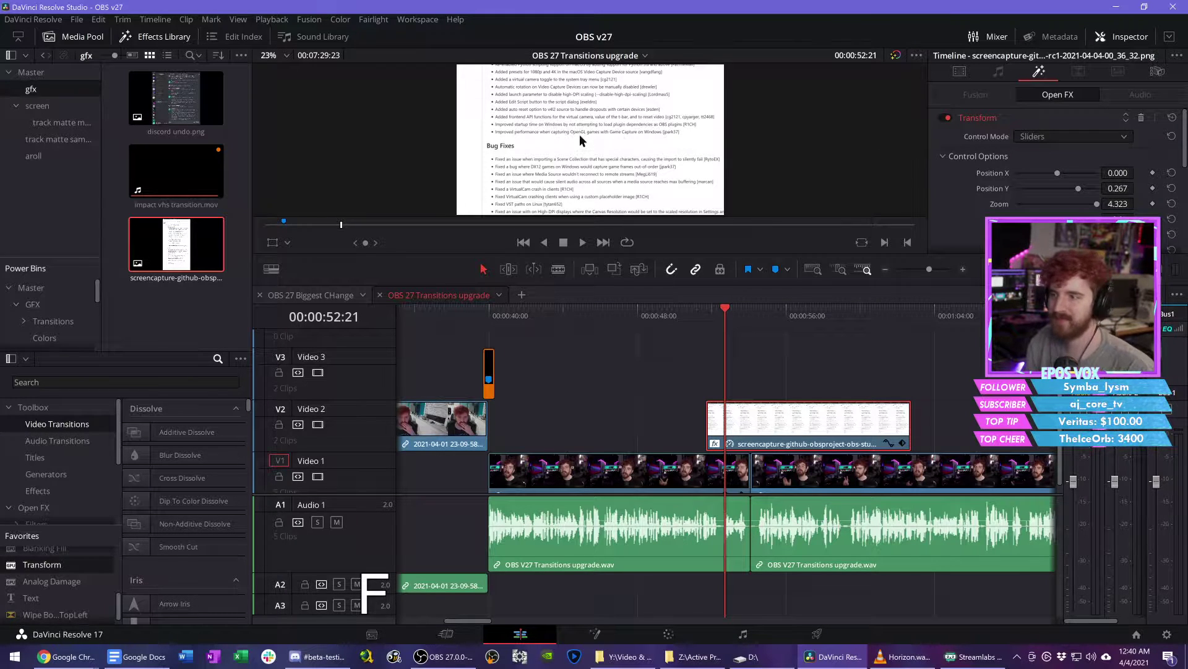
key(ctrl)
key(ctrl+f)
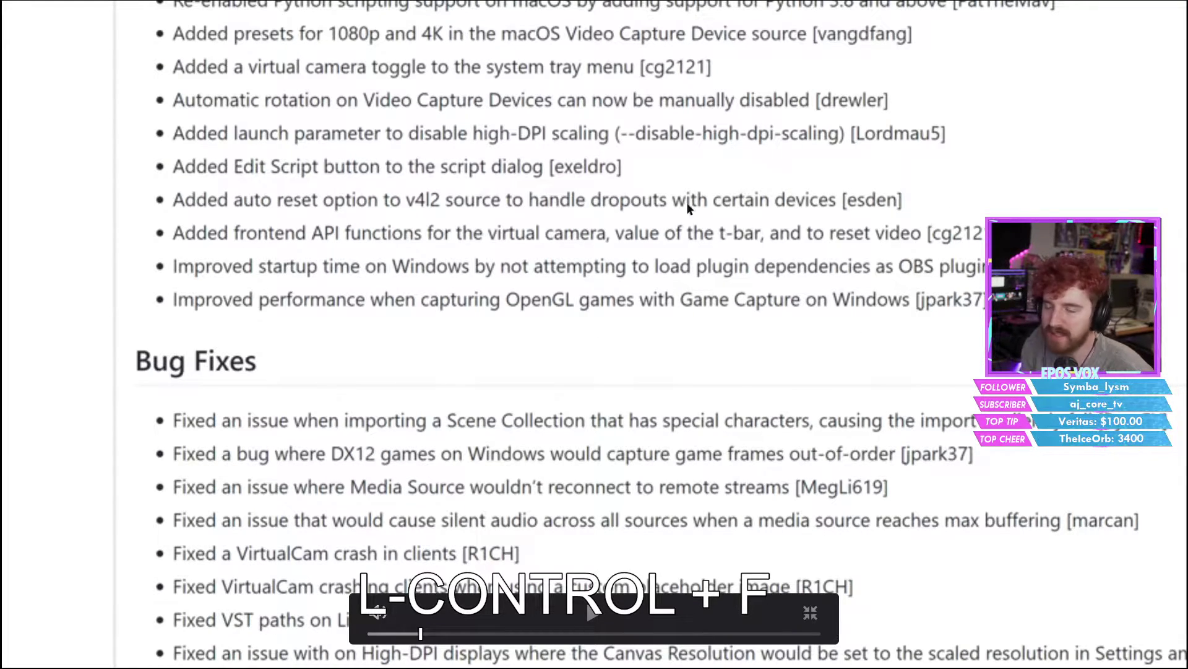
key(ctrl+f)
Step: Remove the Transform effect from the GitHub capture, rescale the clip to fill the frame width, and check it full screen
click(1141, 118)
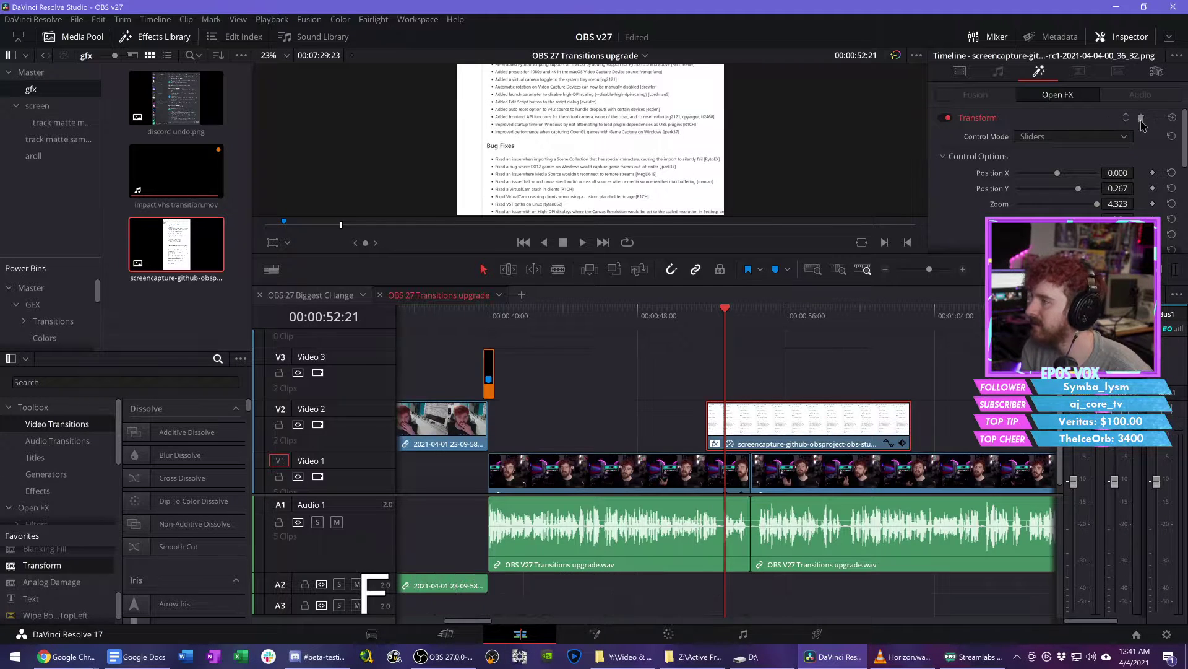
click(960, 70)
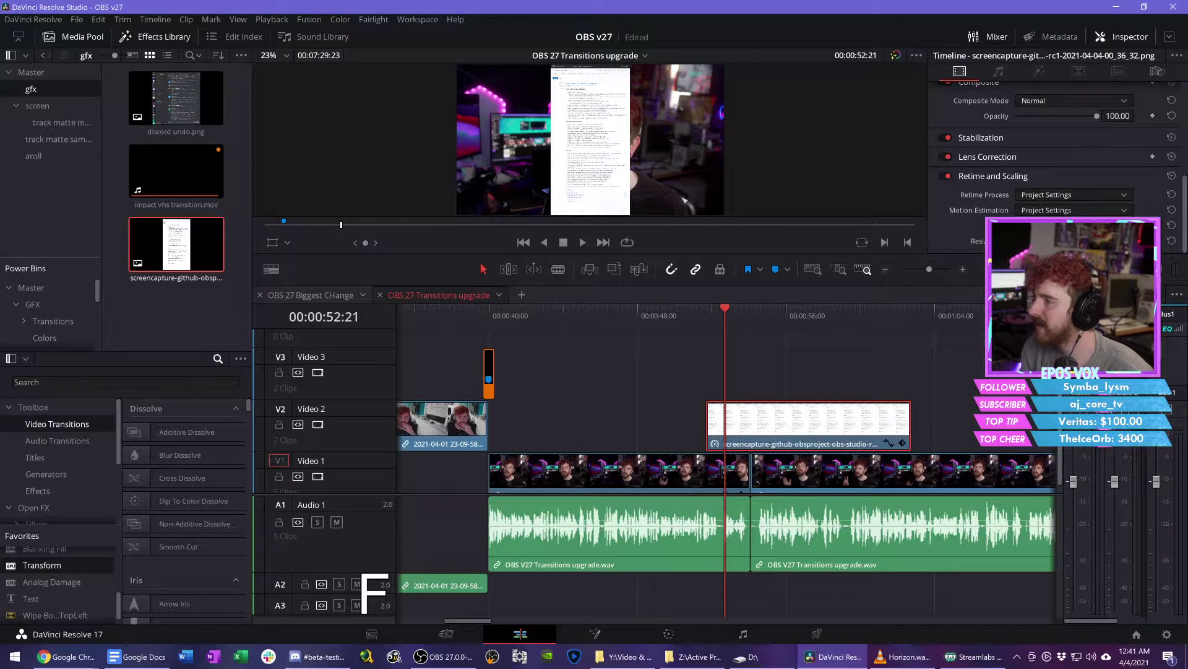
key(ctrl+f)
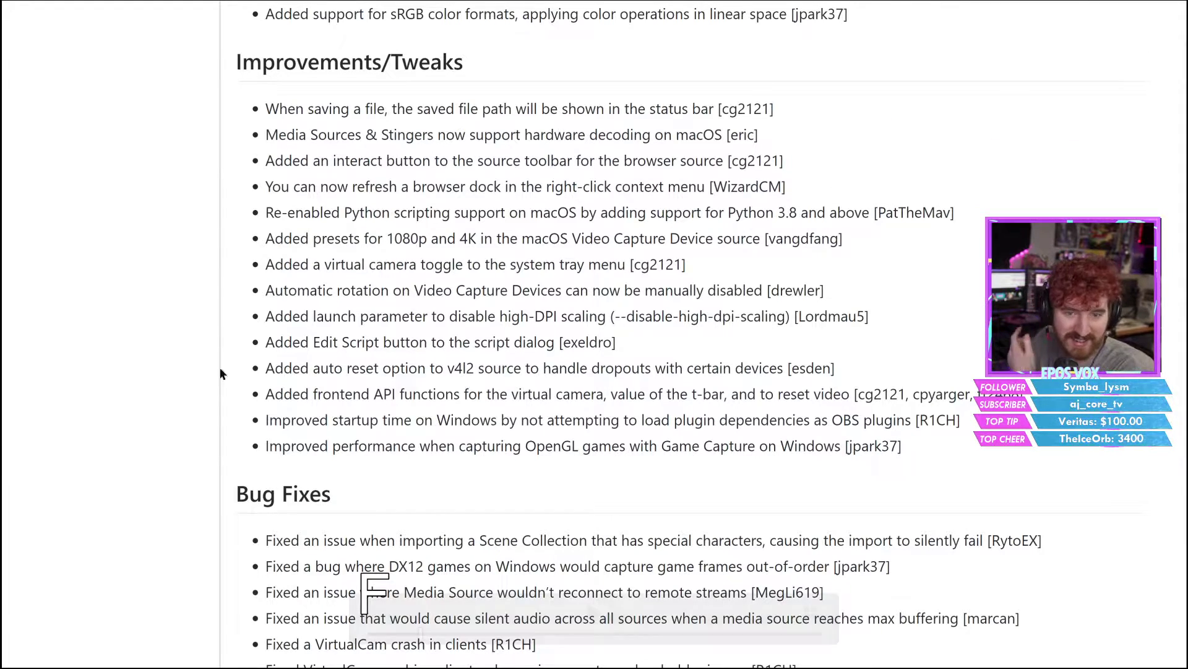
key(ctrl+f)
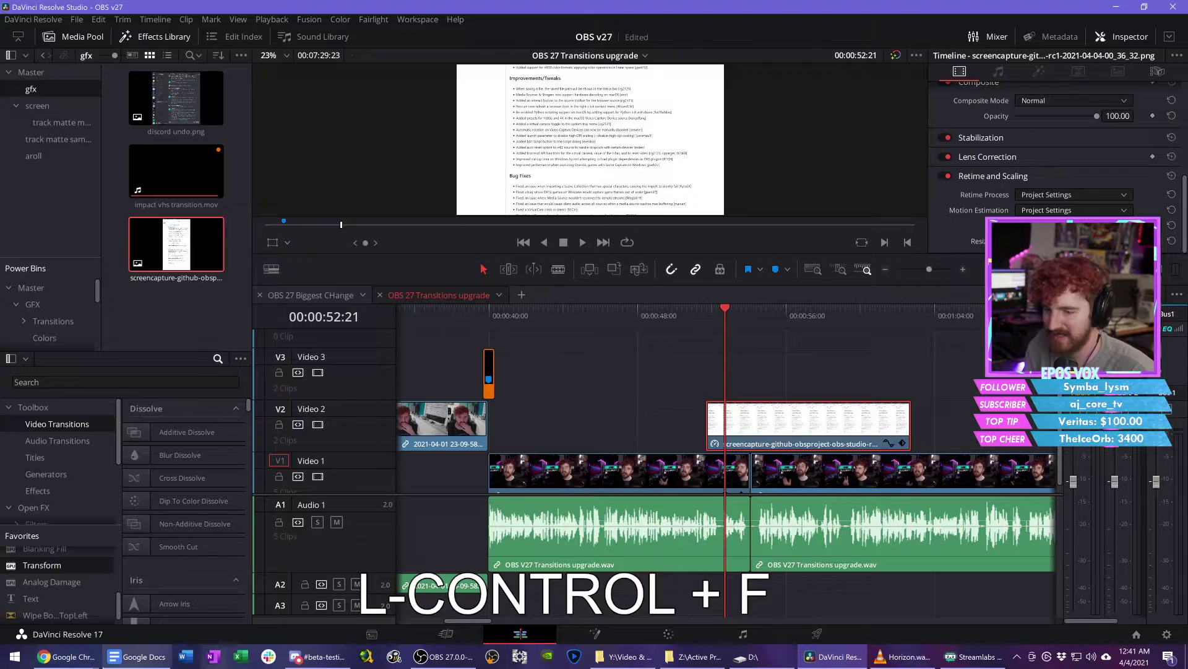
Step: Switch to Chrome and read the latest stream chat messages in the Twitch Stream Manager
mouse_move(68, 656)
click(102, 614)
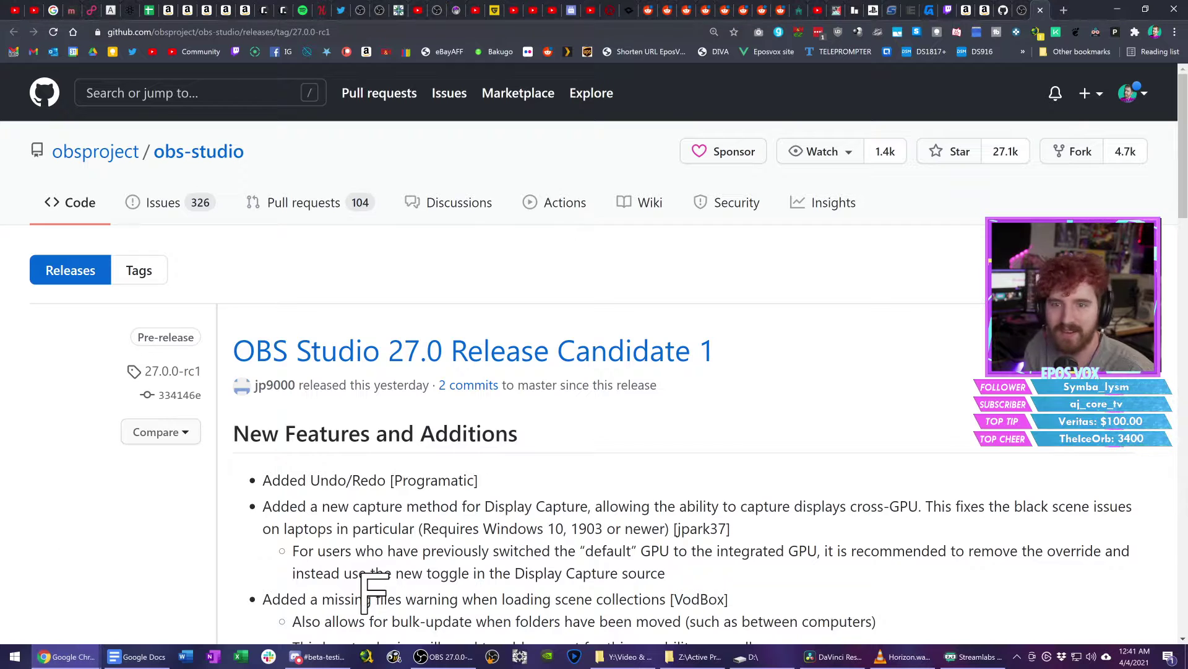
click(947, 9)
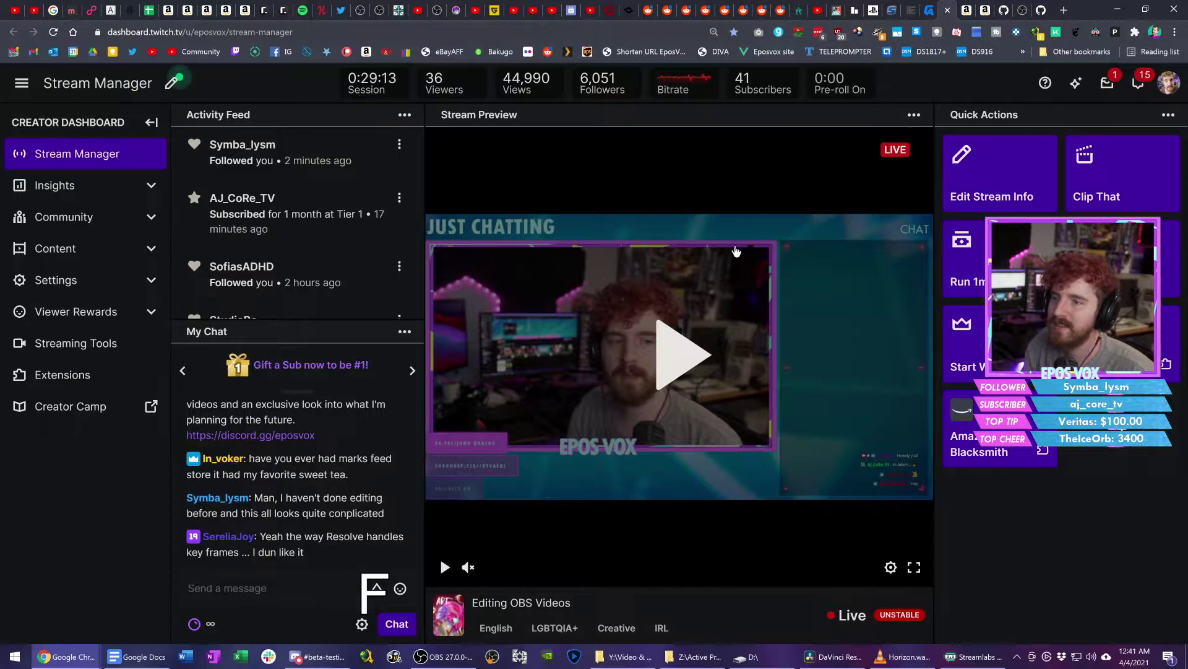
key(alt+Tab)
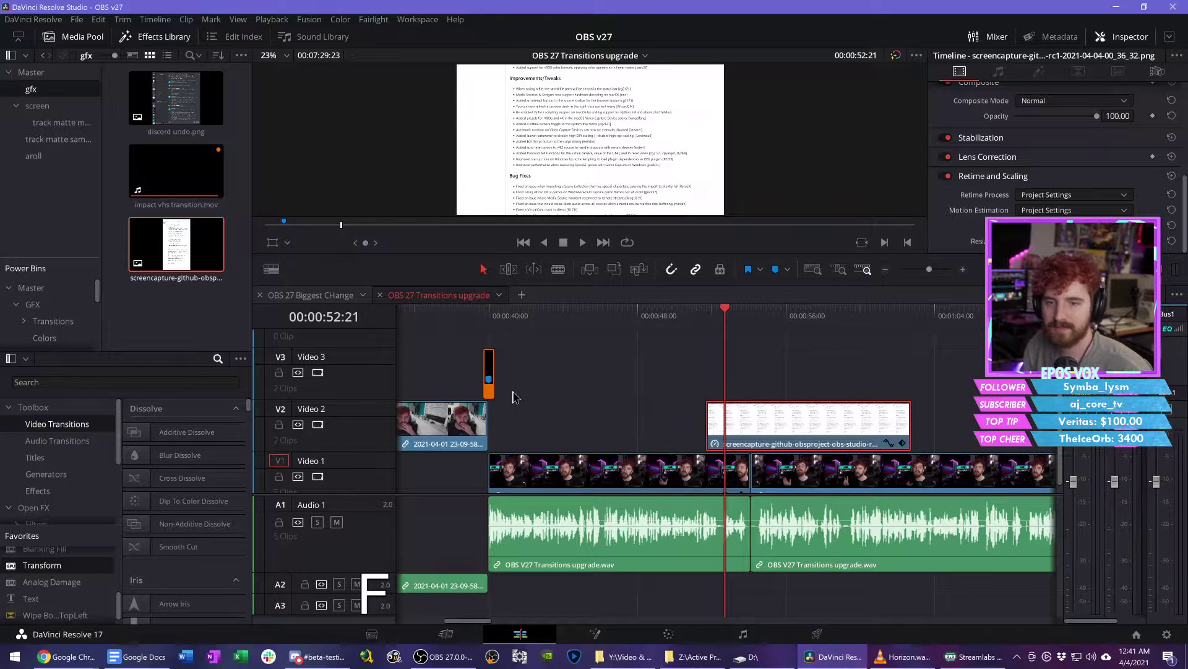
click(866, 369)
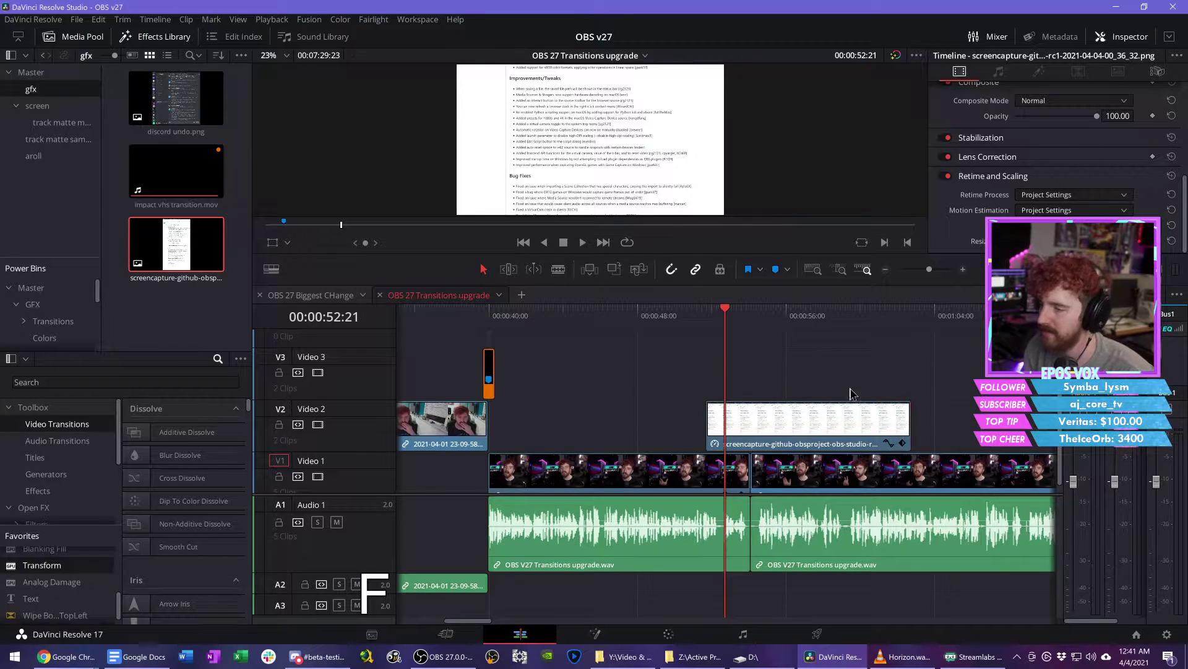
mouse_move(68, 657)
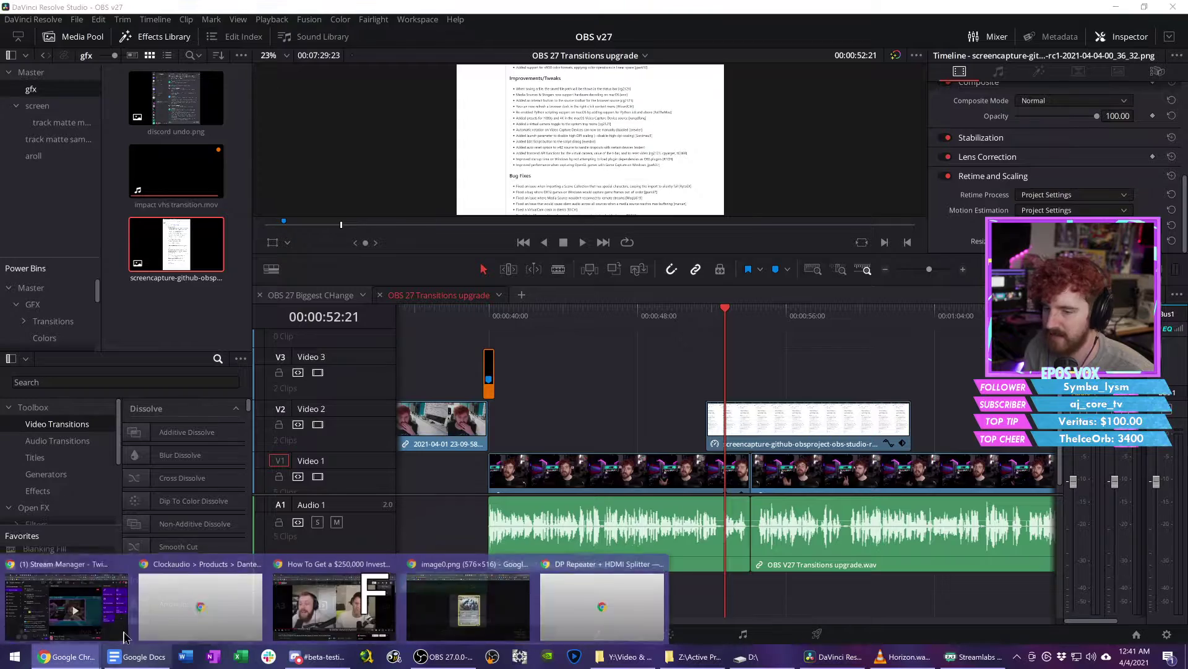
click(68, 610)
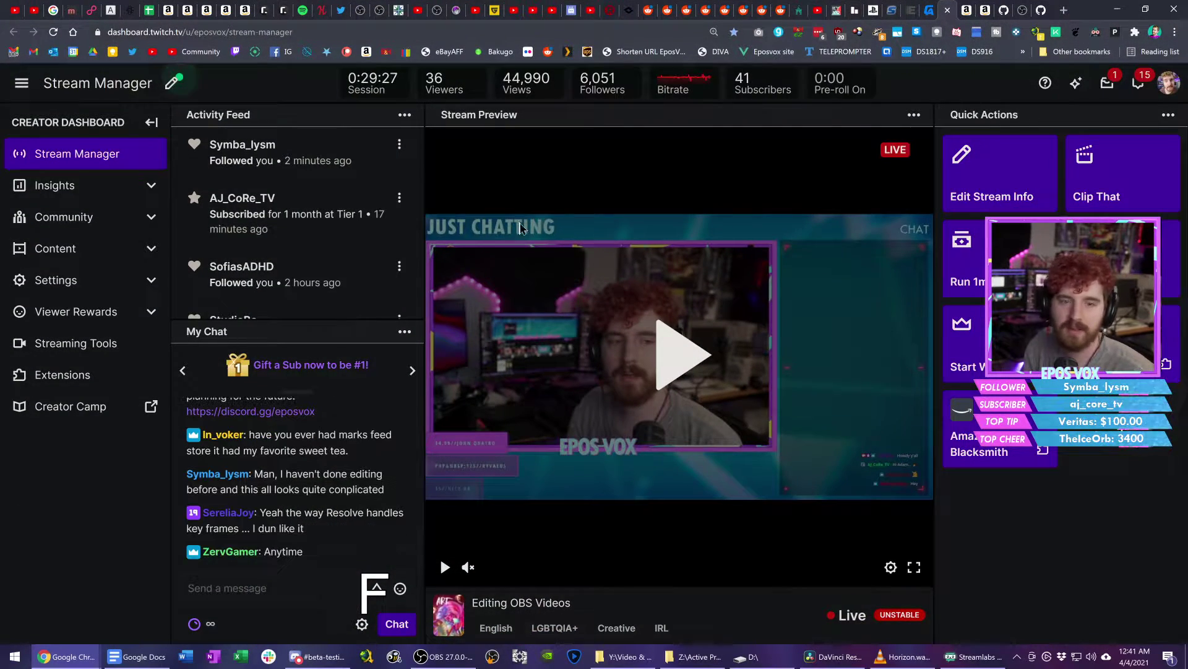
click(1117, 9)
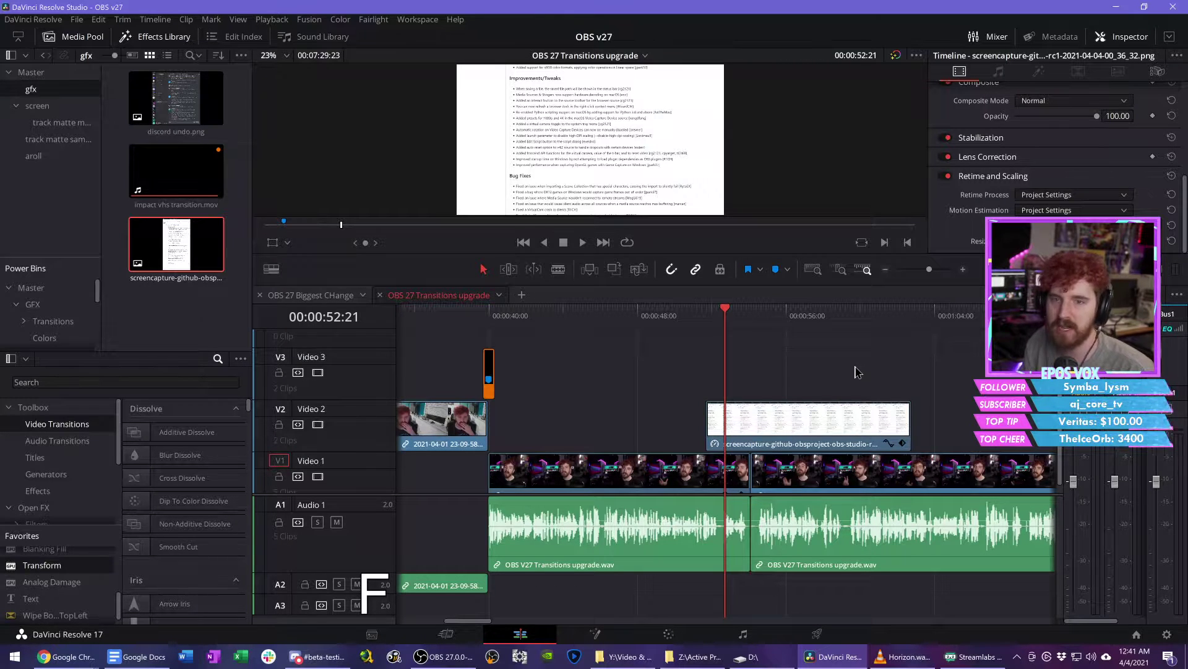
Step: Set the GitHub capture's Position Y to -752 and keyframe its zoom and position at the clip's start, 00:00:52:08
scroll(854, 419, up, 1)
scroll(787, 402, up, 1)
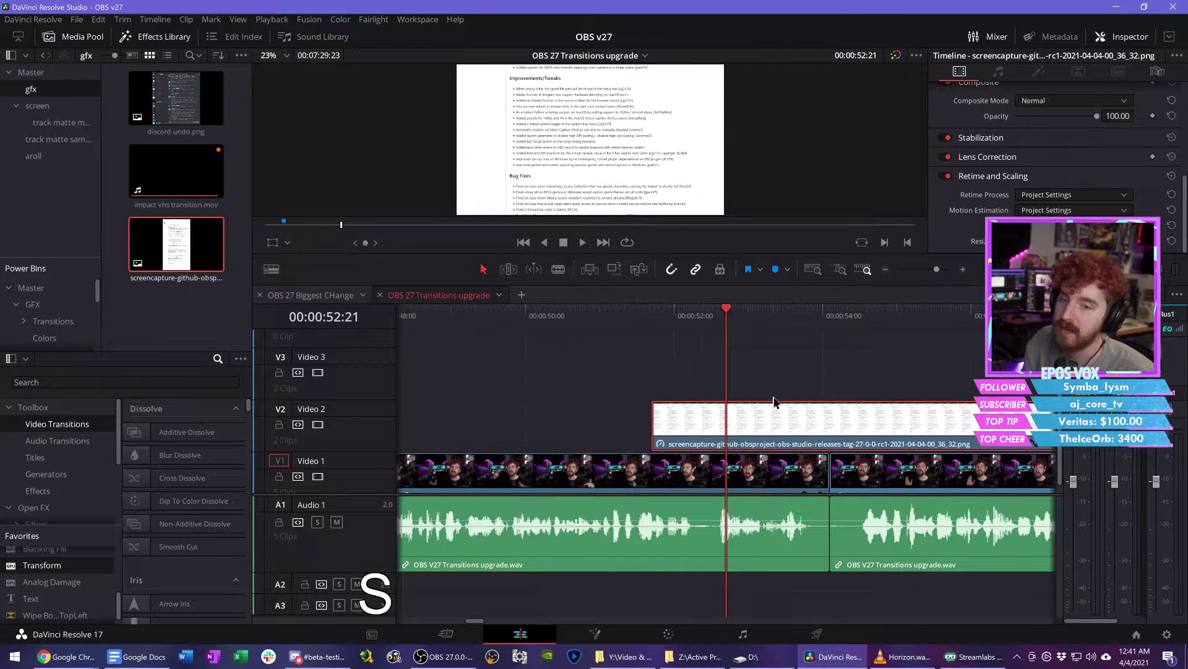
scroll(718, 423, up, 1)
drag(755, 419, 830, 418)
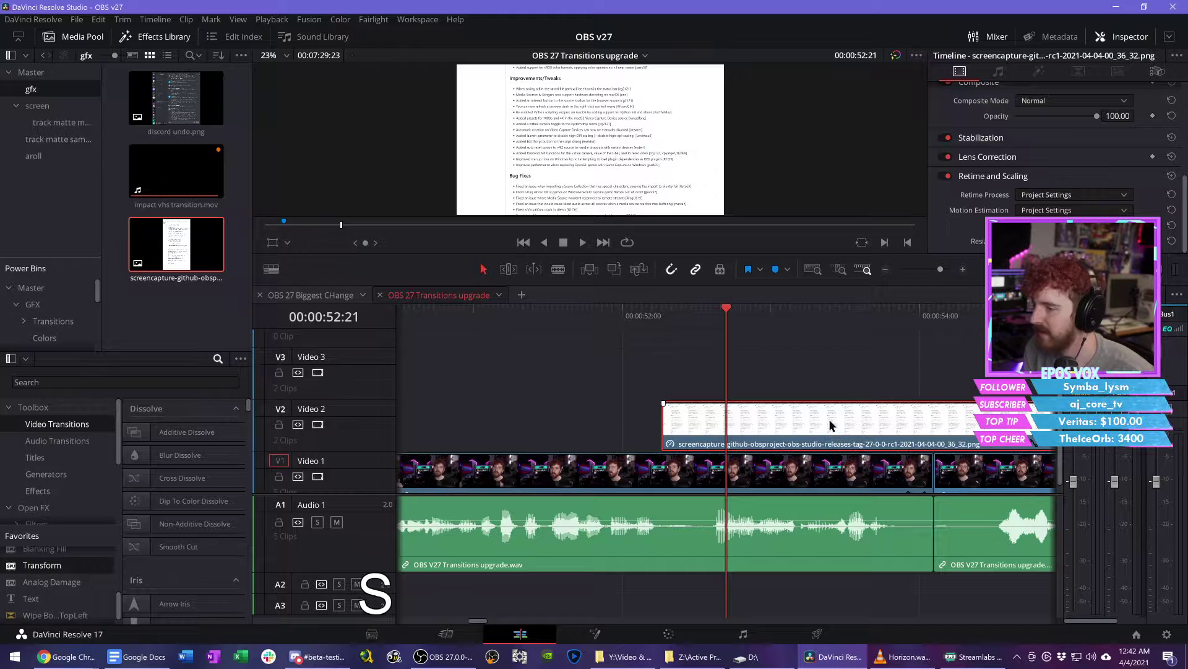
scroll(1046, 214, up, 2)
scroll(1046, 215, up, 2)
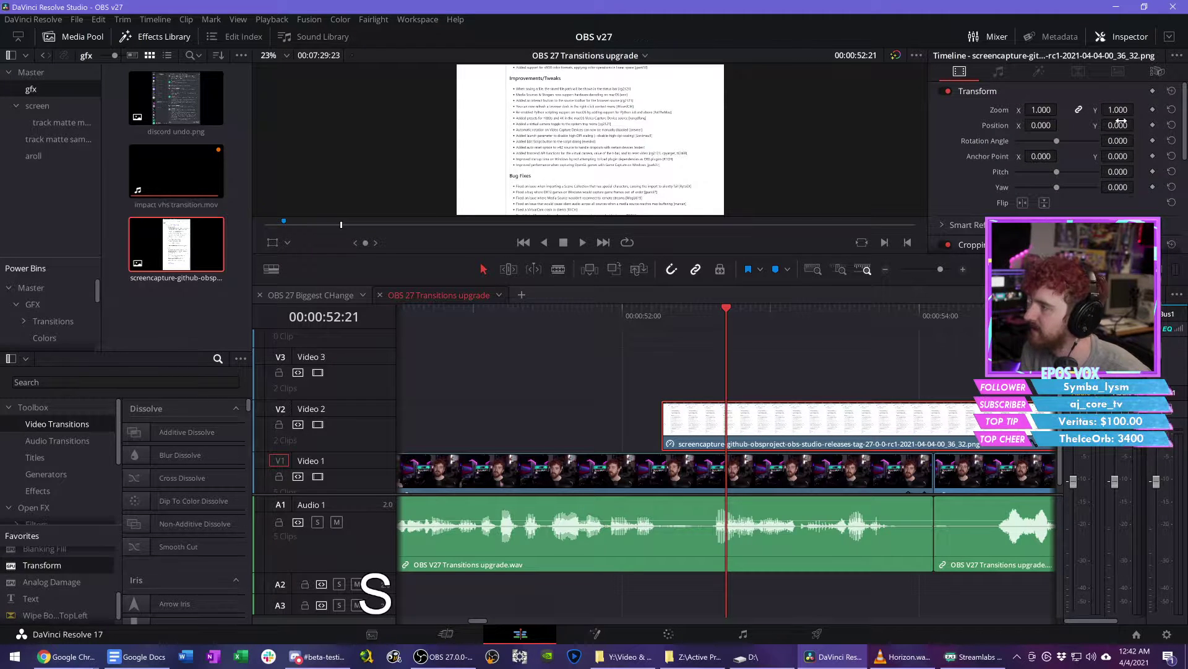
mouse_move(1123, 122)
mouse_down()
mouse_move(1137, 125)
mouse_move(1114, 125)
mouse_up()
key(Up)
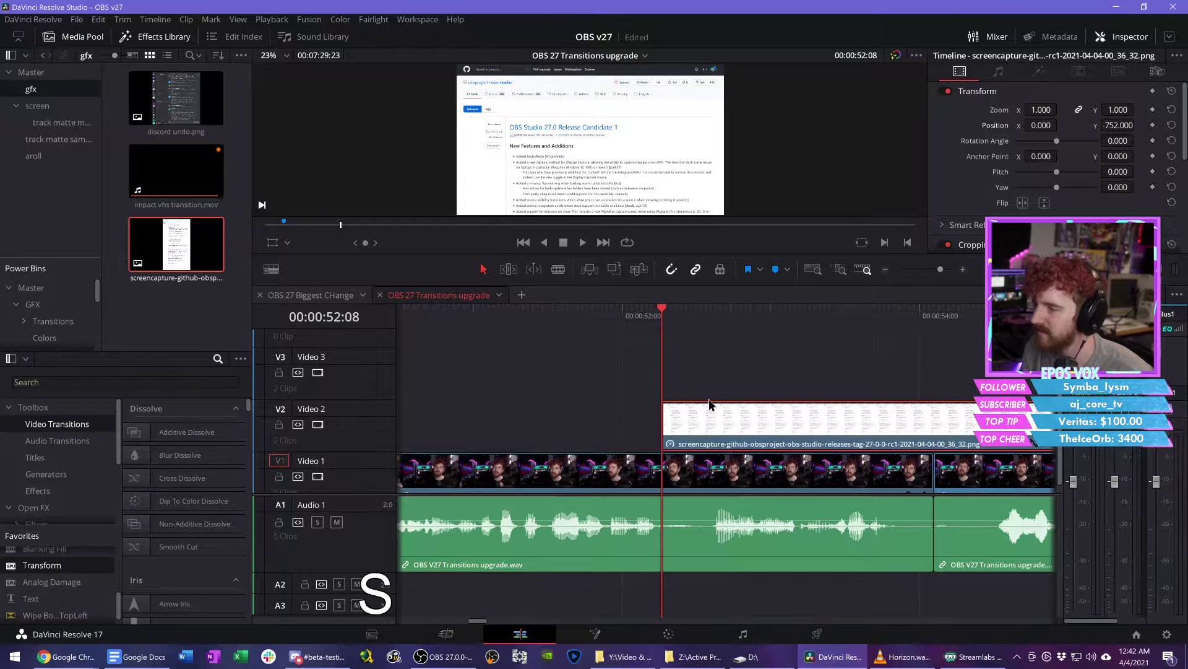
click(1153, 125)
click(1153, 110)
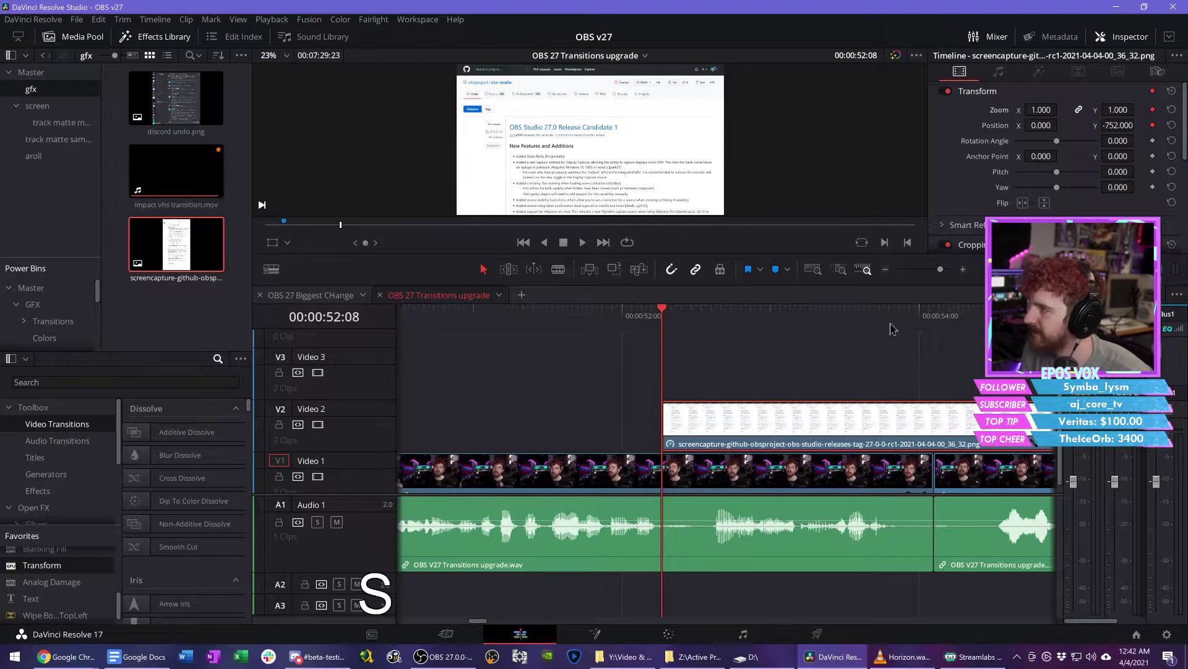
Step: Add the Wipe BotRight-TopLeft transition to the start of the GitHub capture clip
scroll(164, 526, down, 10)
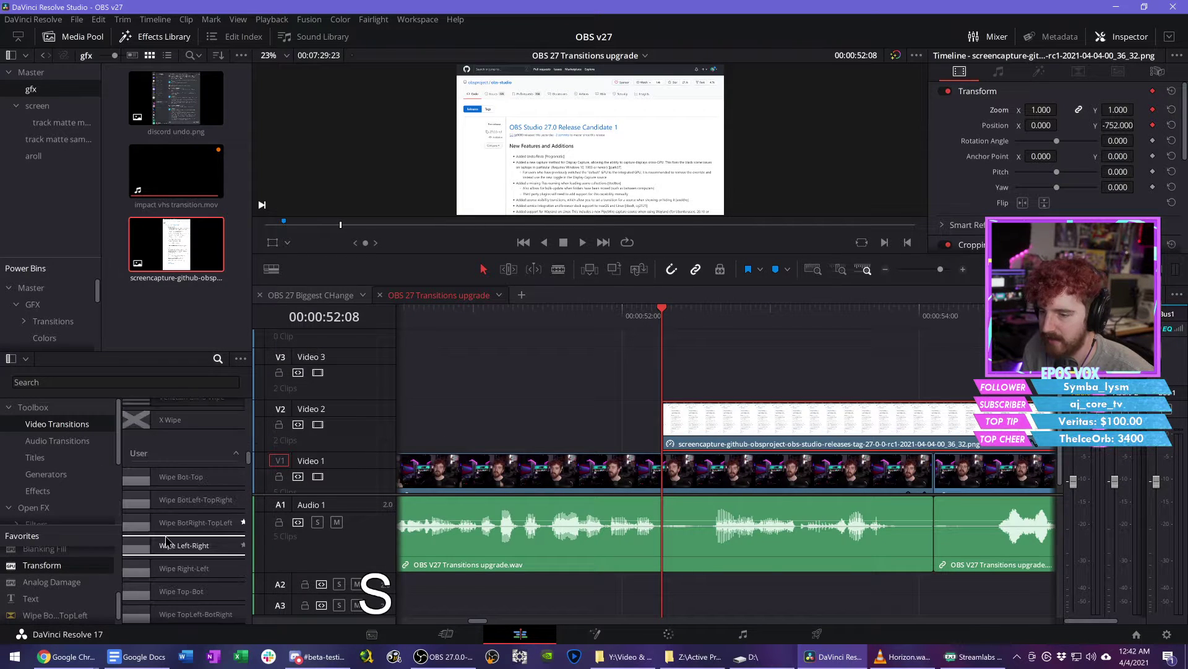
drag(165, 522, 687, 423)
scroll(774, 427, right, 8)
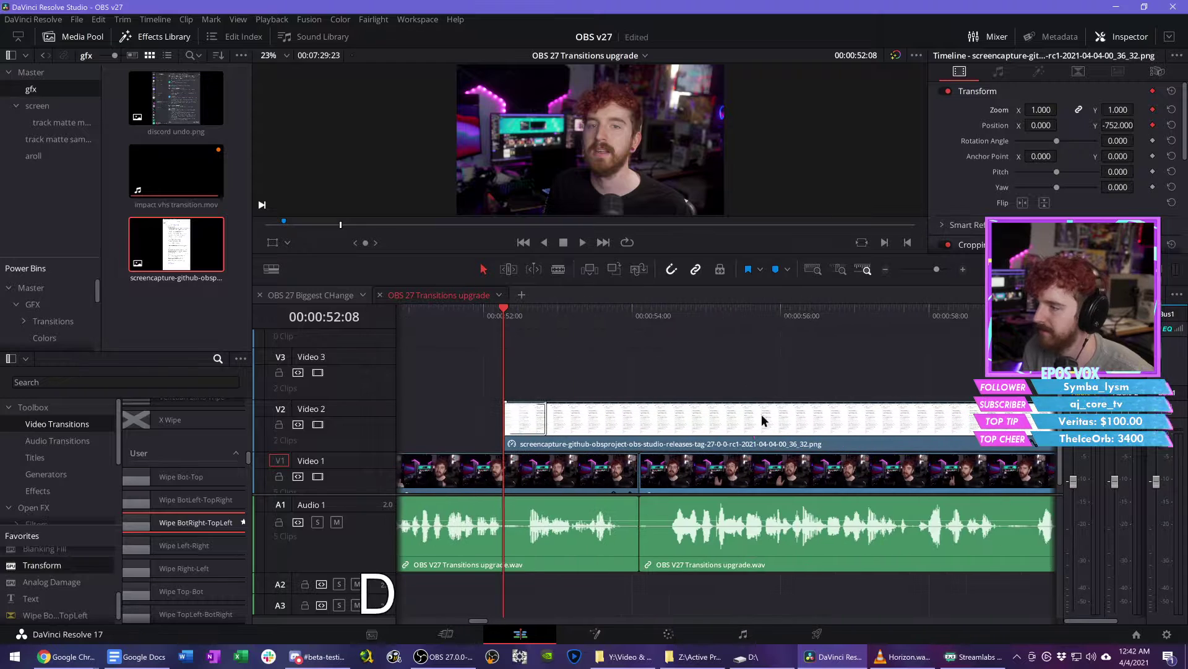
Step: Extend the end of the GitHub capture clip to about 00:01:06:23
scroll(766, 439, down, 2)
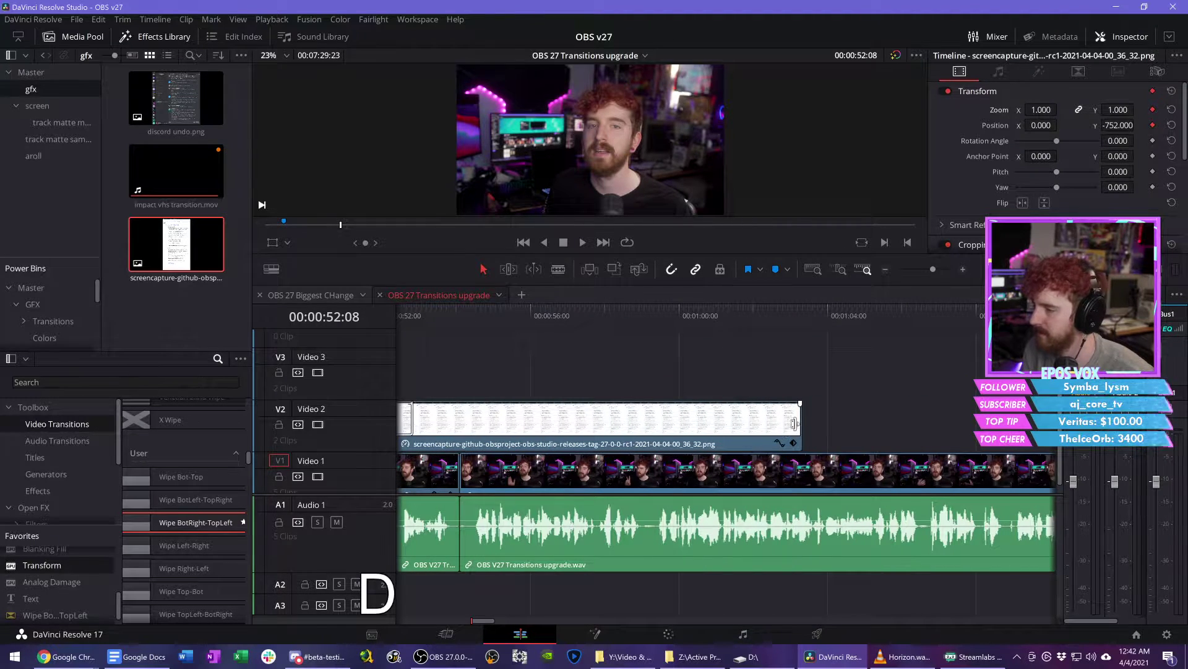
drag(797, 422, 923, 417)
click(932, 310)
scroll(884, 349, down, 2)
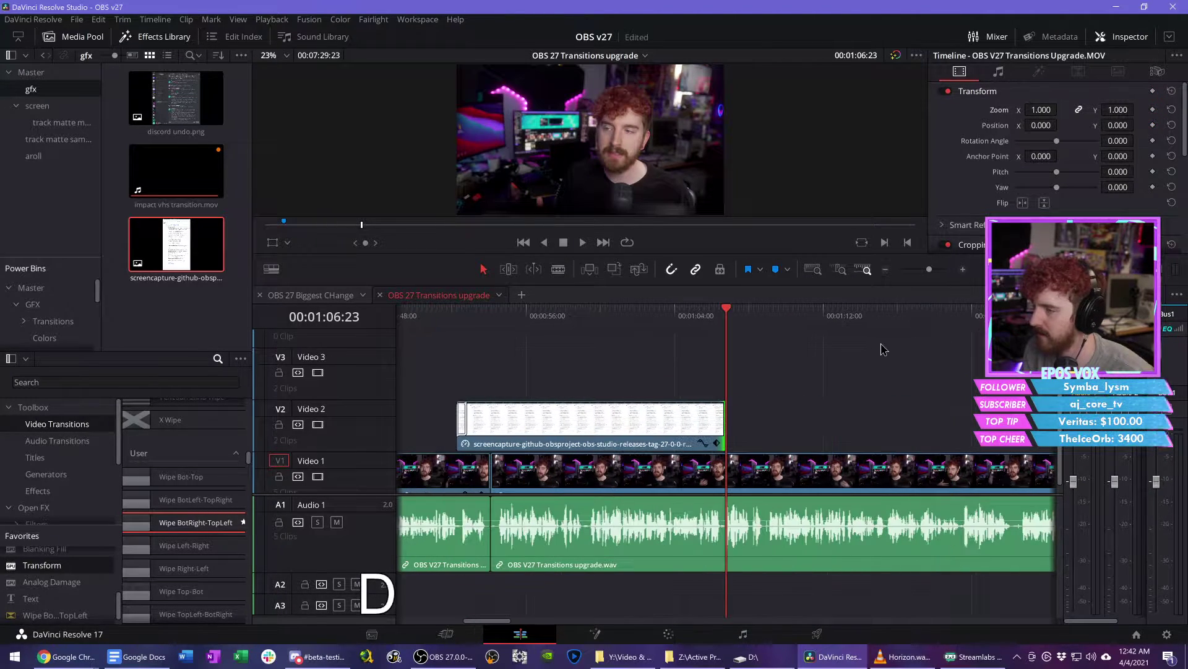
Step: Play the narration over the GitHub capture and trim the clip's end back to just after 00:00:59:15
key(Up)
key(space)
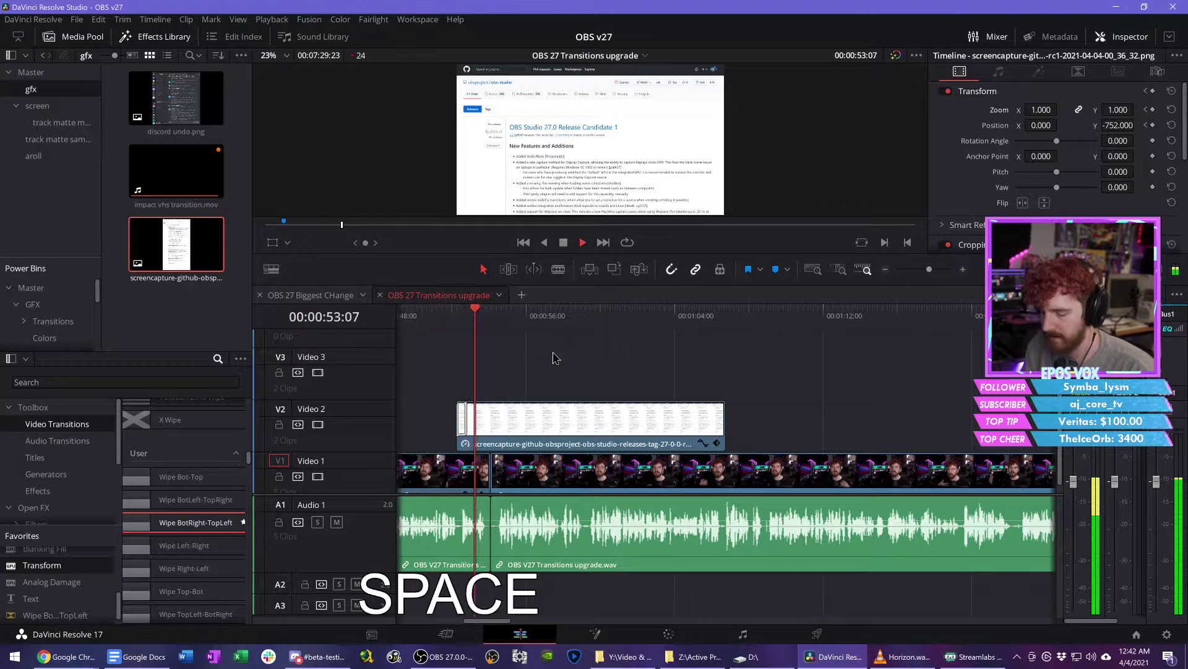
key(l)
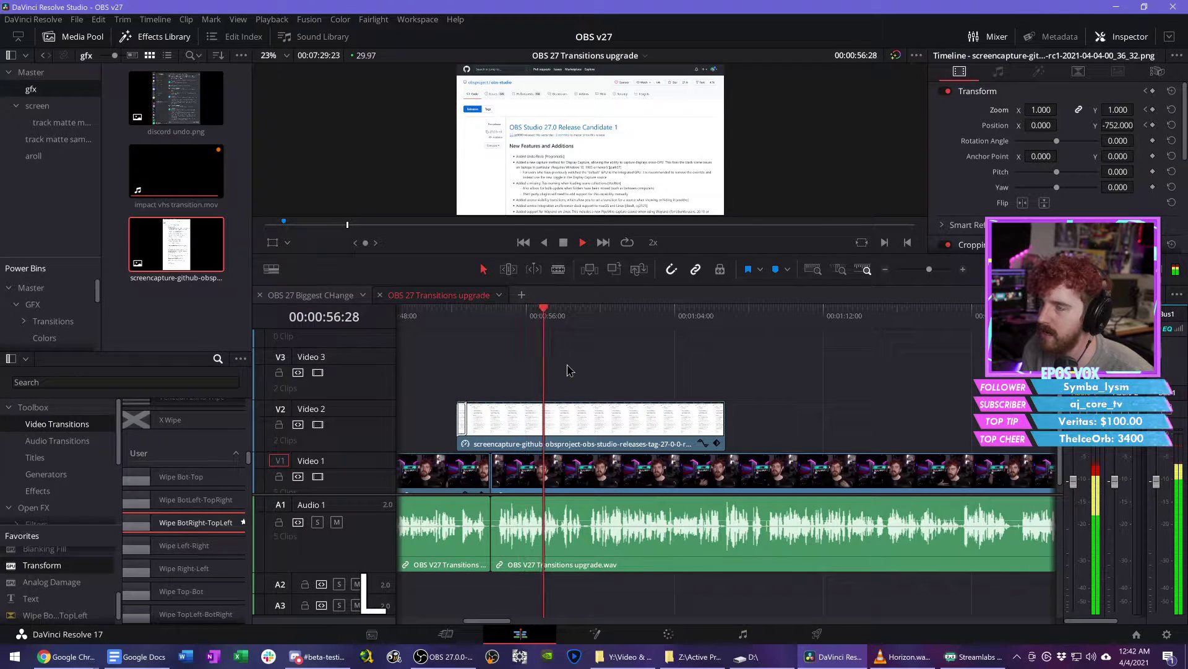
key(space)
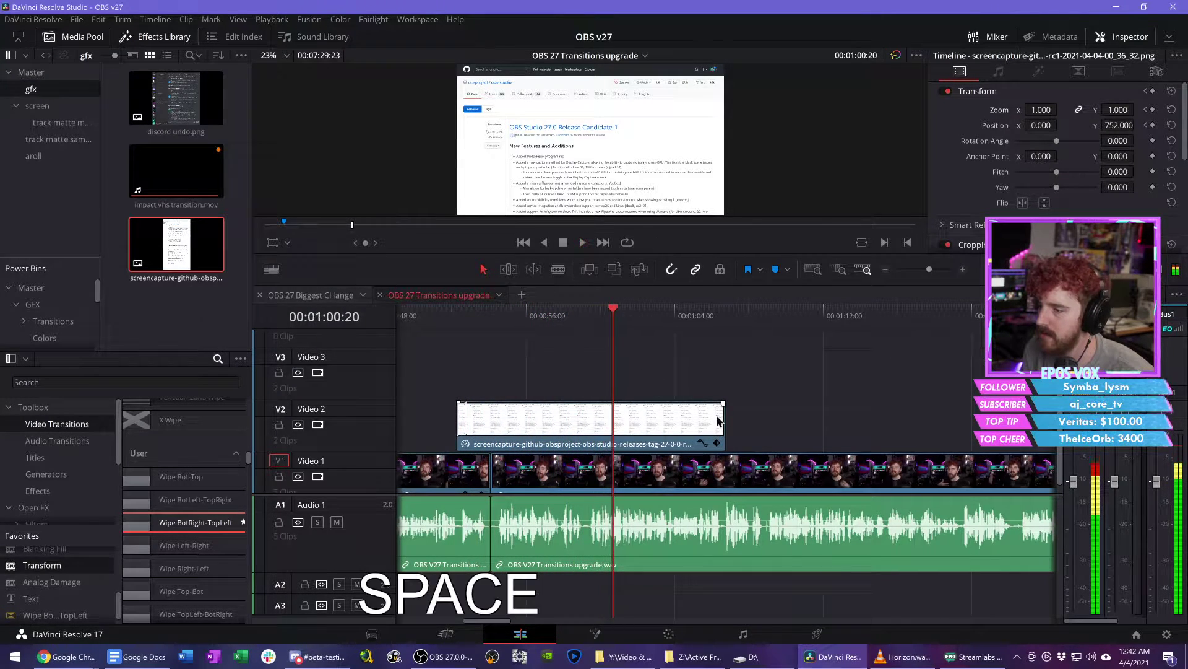
click(718, 421)
drag(718, 421, 586, 415)
Step: Keyframe the GitHub capture's Position Y to -153 at 00:00:59:15, near the end of the clip
click(574, 310)
key(s)
key(s)
key(s)
drag(781, 317, 865, 336)
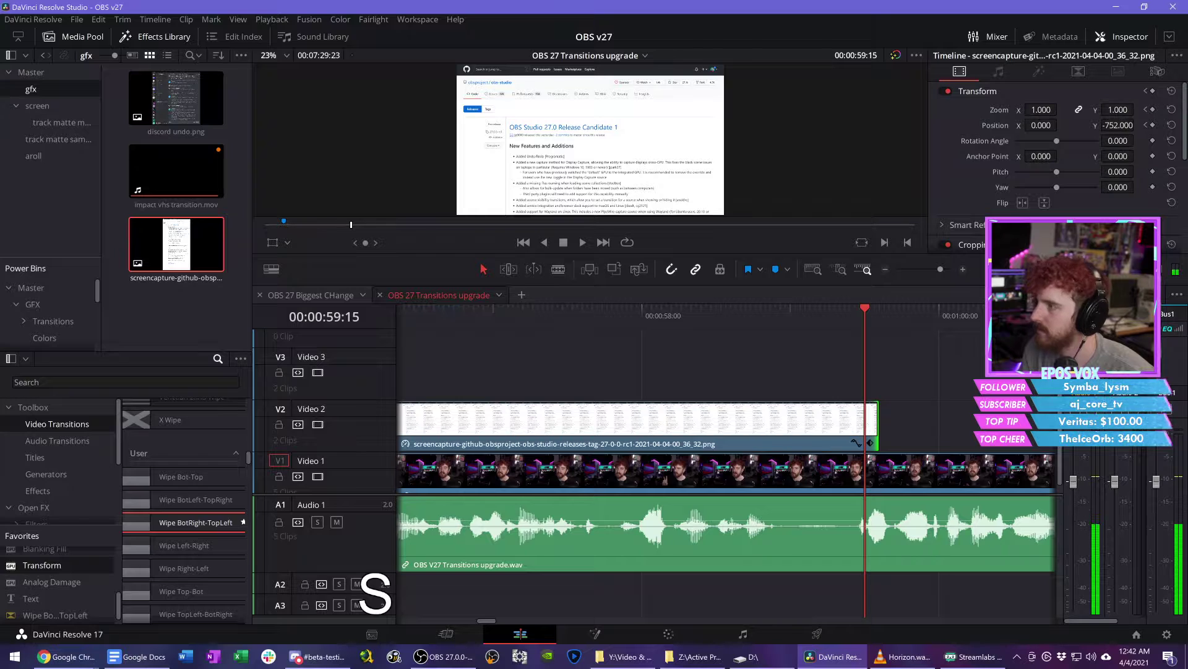
drag(1119, 125, 1162, 125)
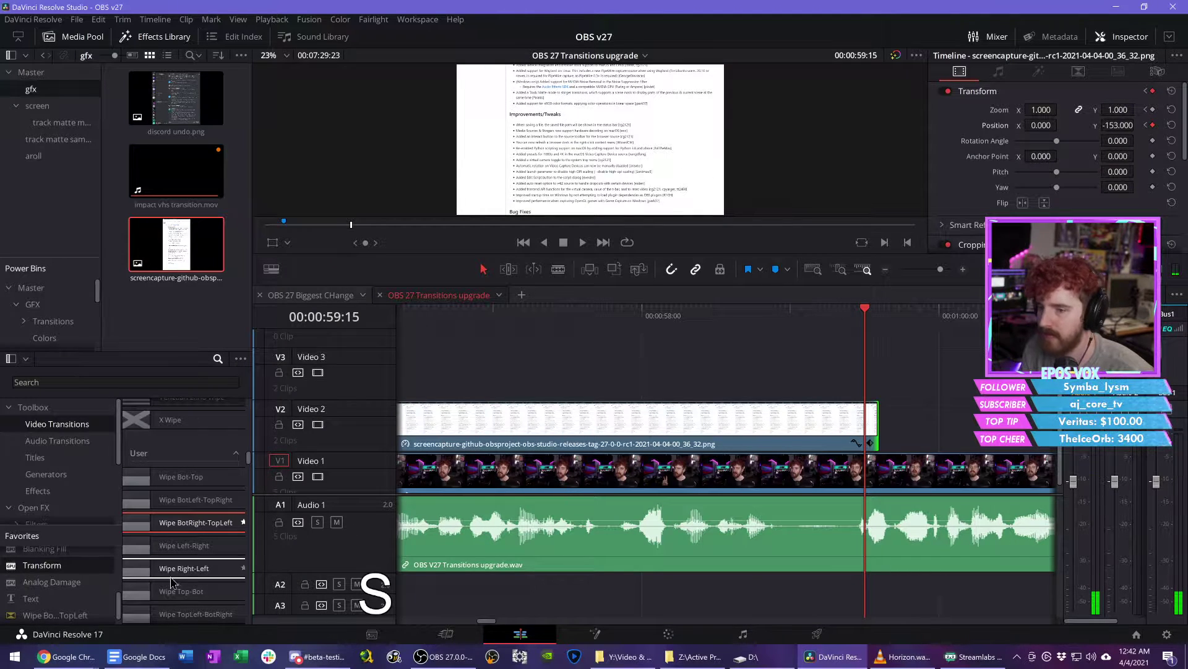
Step: Add the Wipe Right-Left transition to the end of the GitHub capture clip and save the project
drag(184, 568, 876, 401)
key(d)
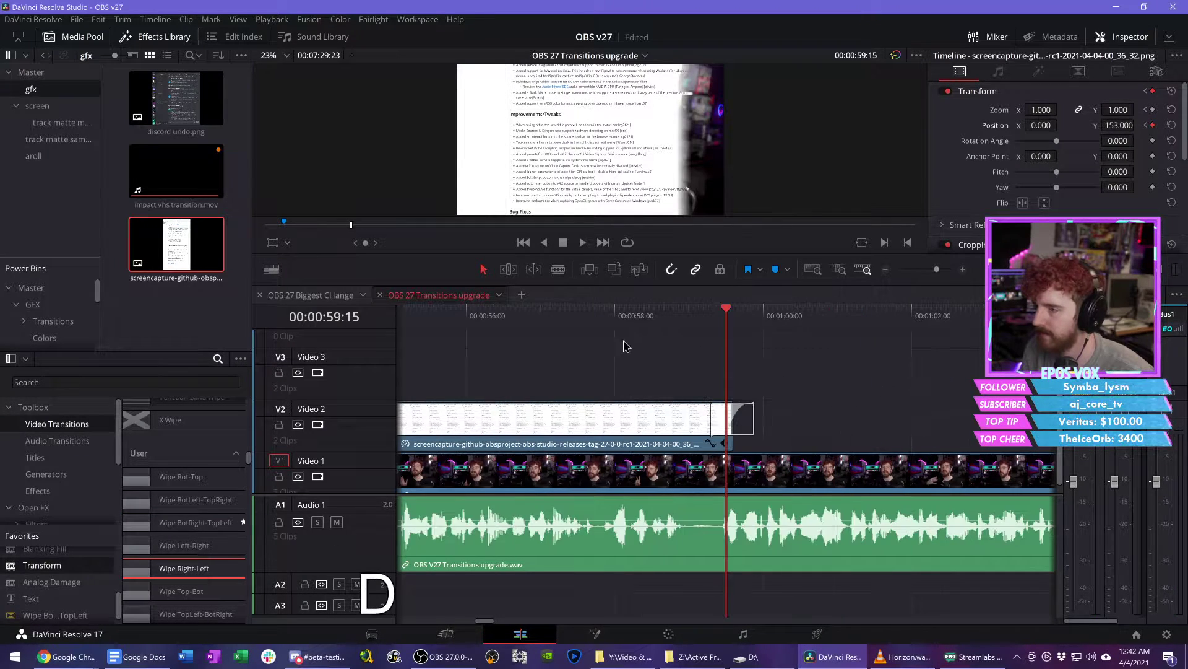
key(Up)
key(ctrl+s)
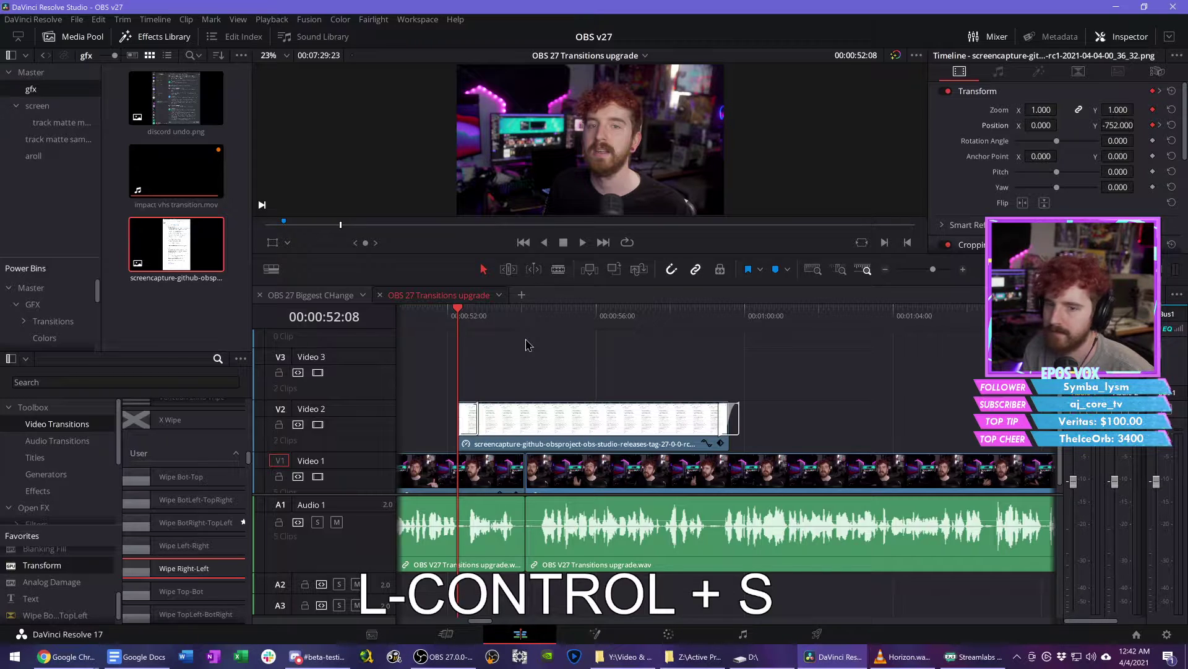
Step: Play back the animated GitHub capture from 00:00:52:08 through its closing wipe and save the project again
key(space)
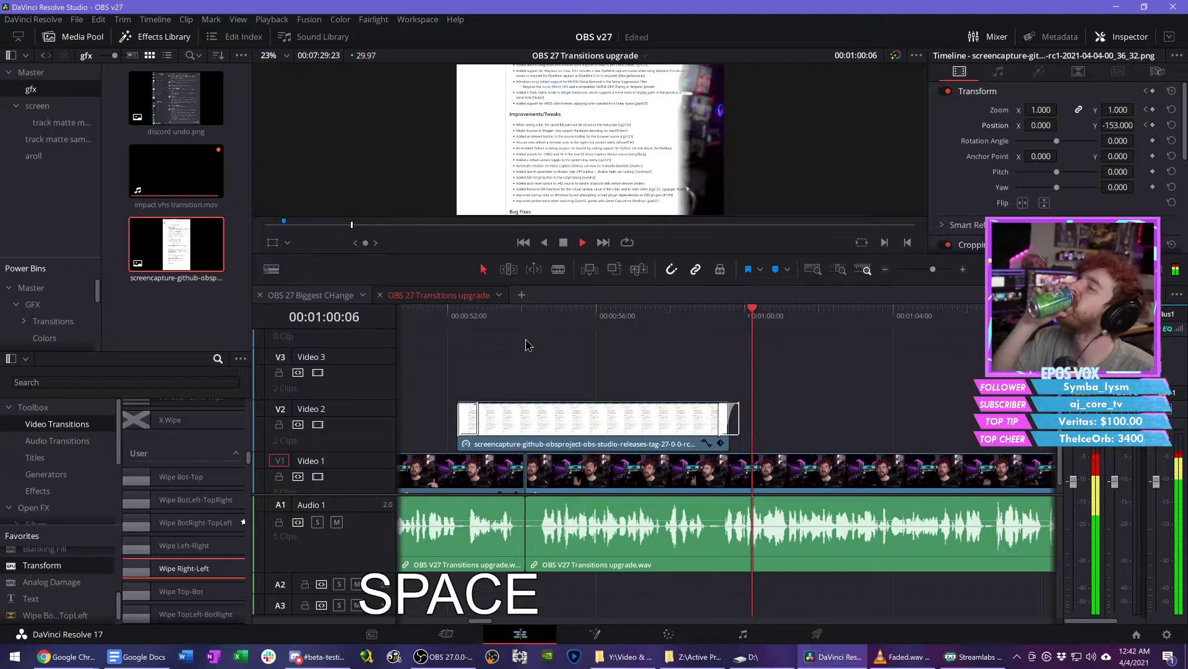
key(space)
key(ctrl+s)
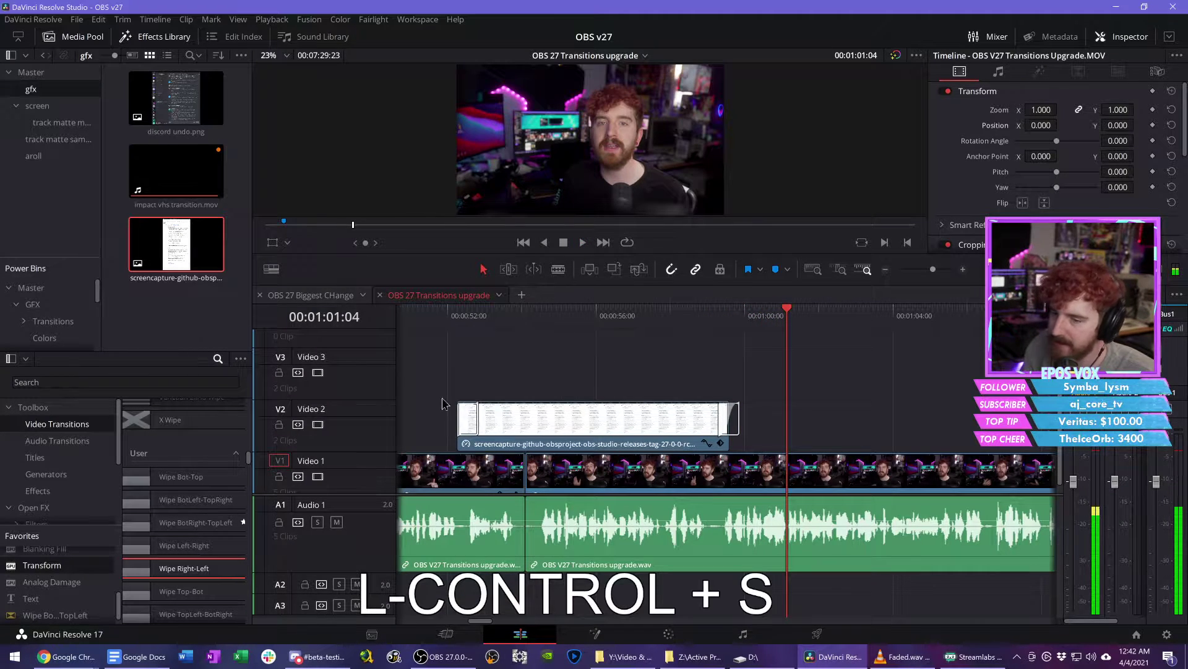
Step: Switch to Chrome and search Google in a new tab for "define: track matte"
click(14, 656)
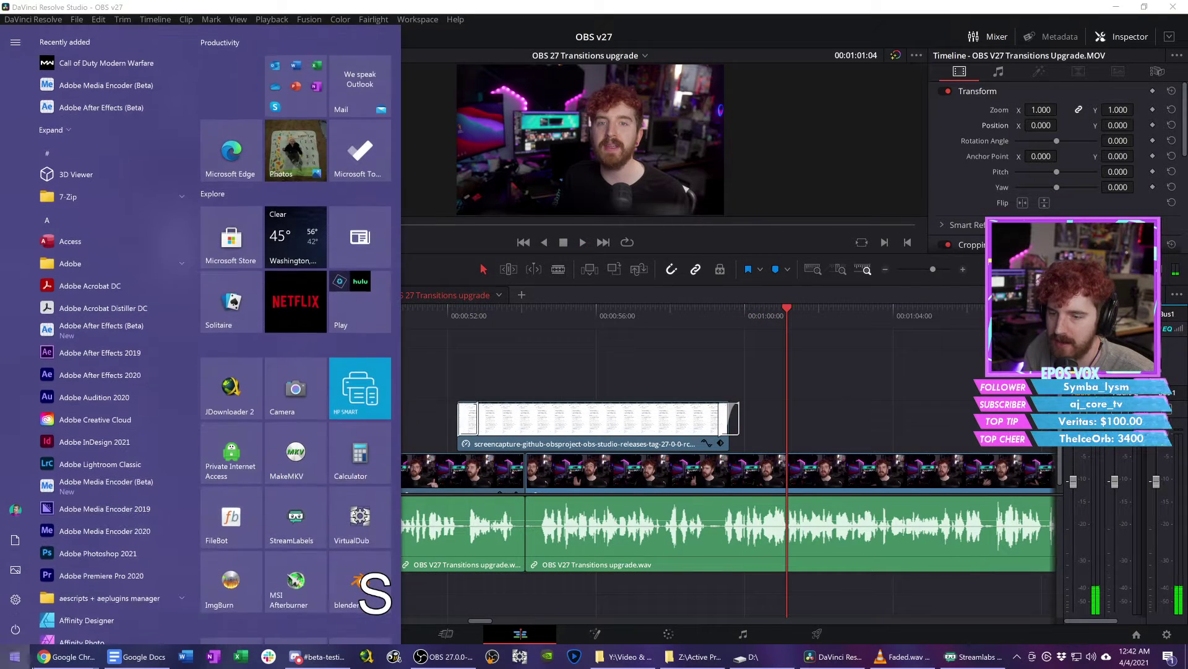
mouse_move(52, 641)
click(130, 509)
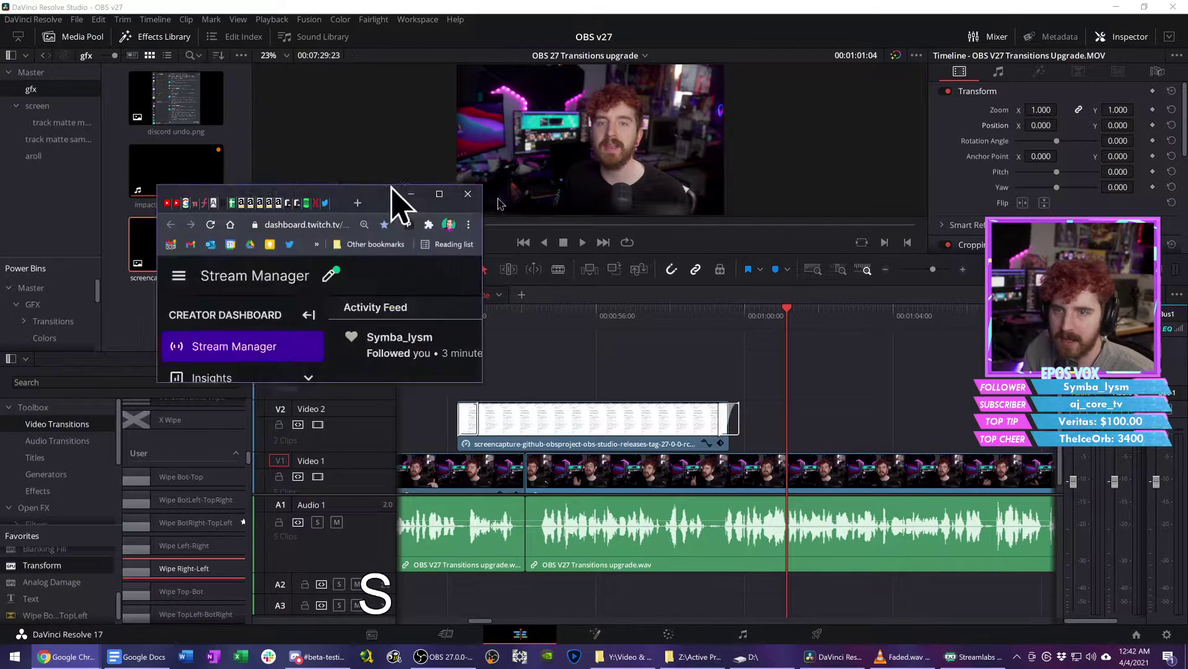
key(ctrl+t)
text(define: track matte)
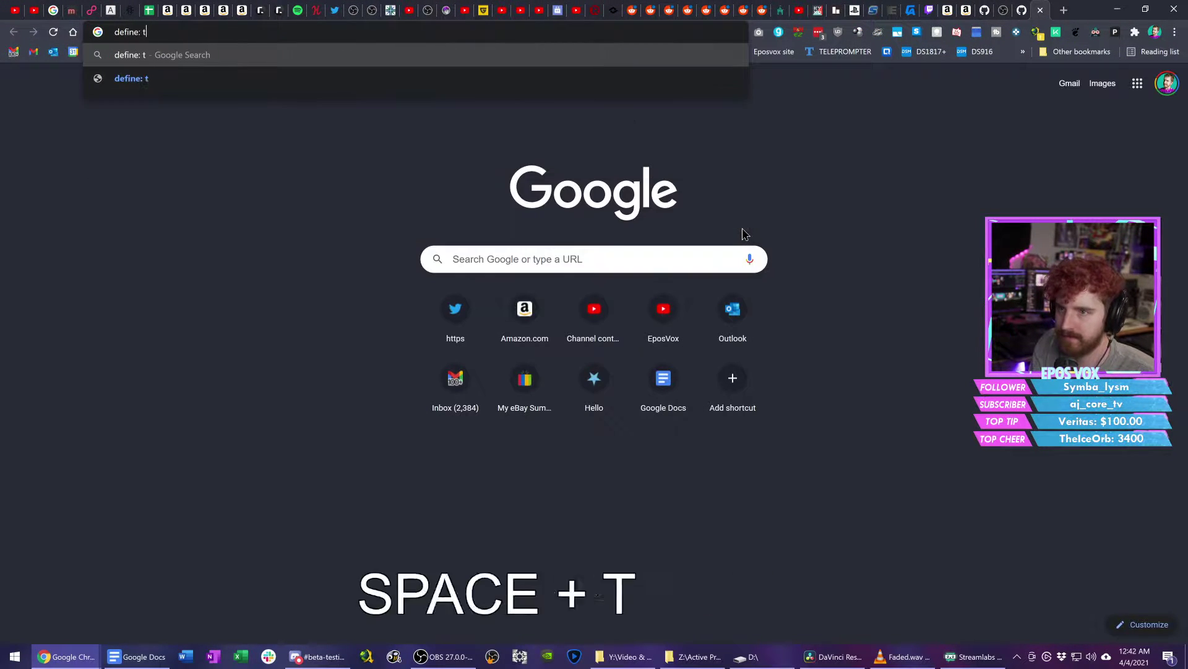
key(Return)
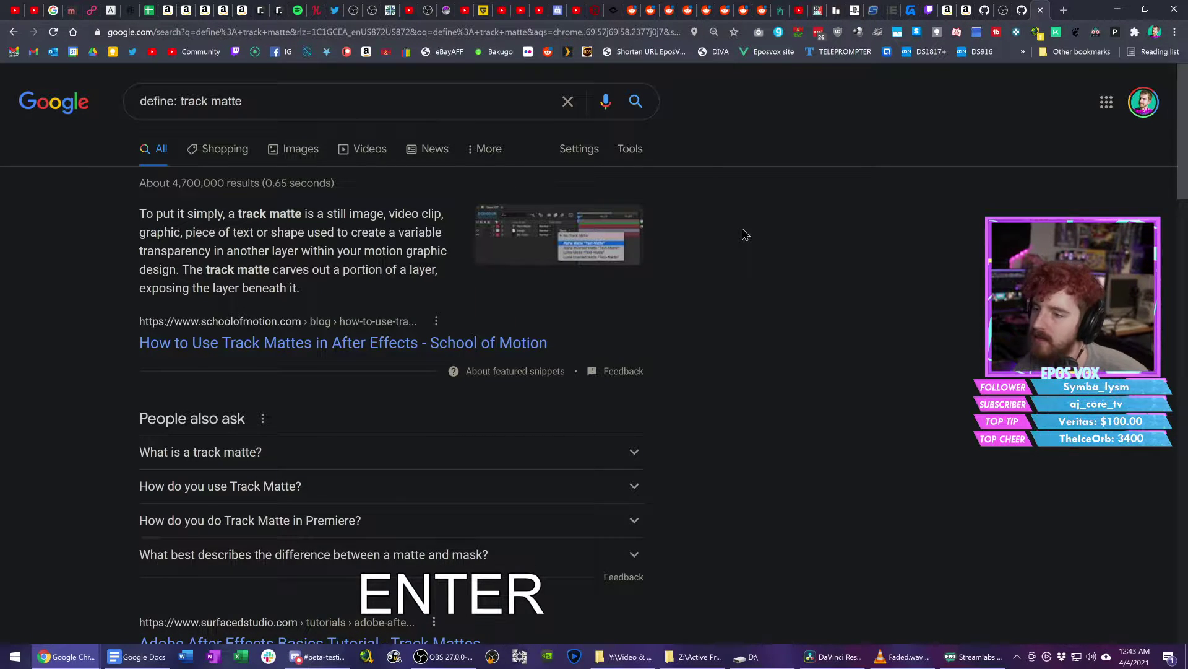
Step: Capture a region screenshot of the featured track matte definition and start saving it as an image file
key(Print)
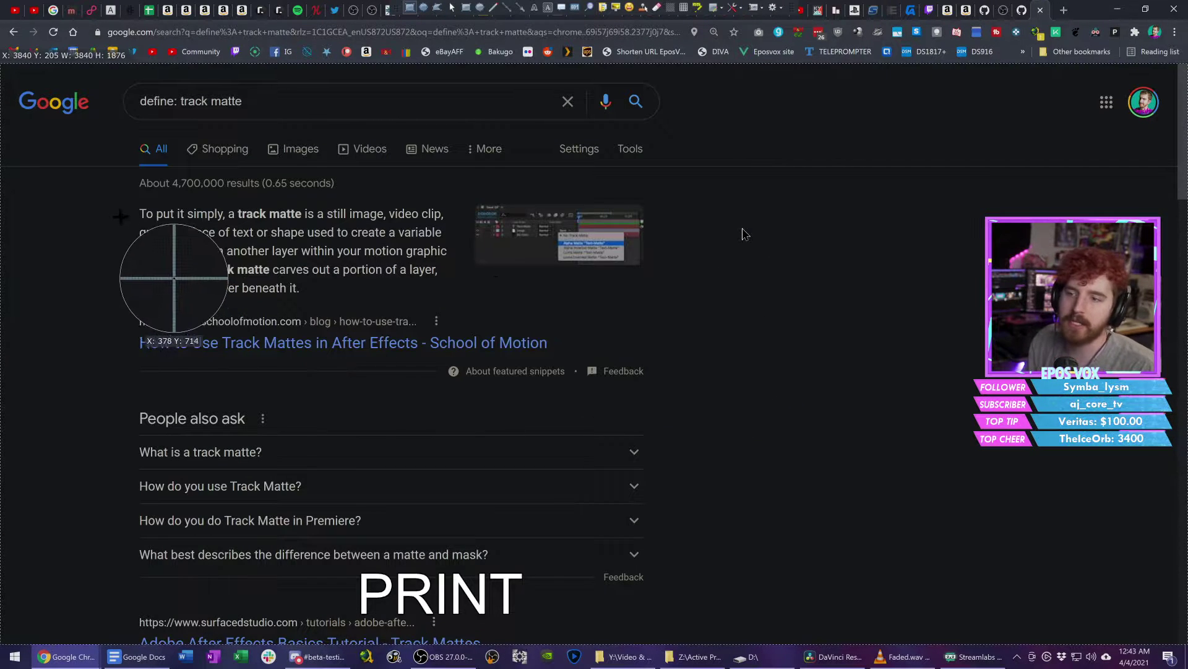
drag(132, 198, 652, 357)
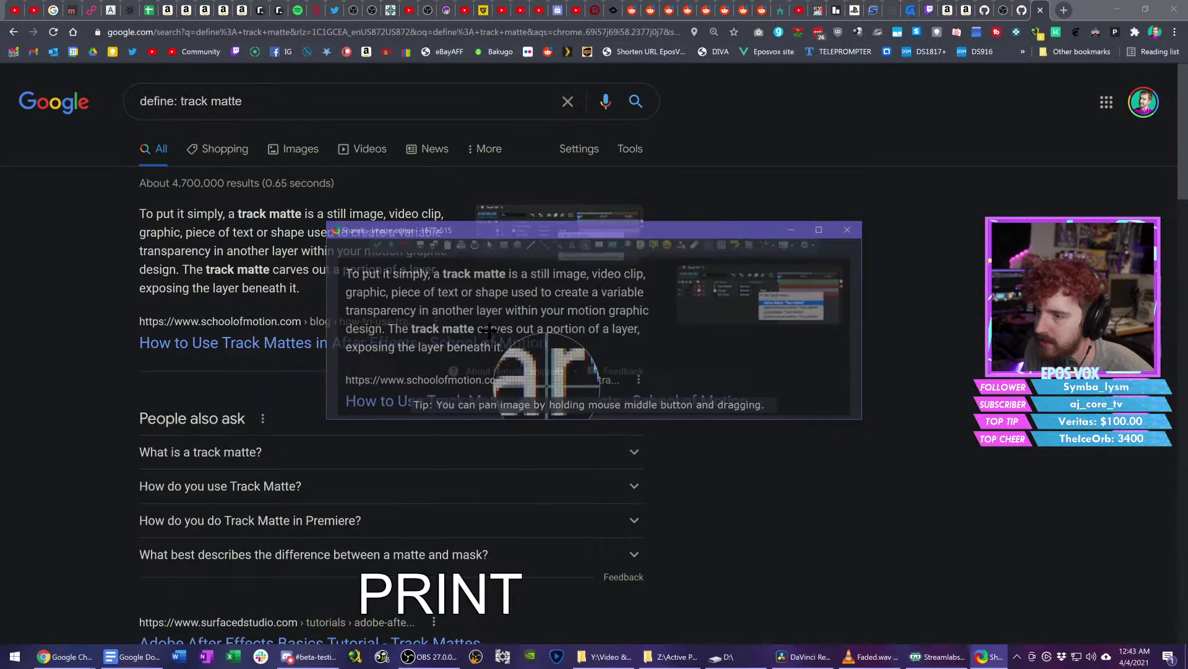
click(435, 245)
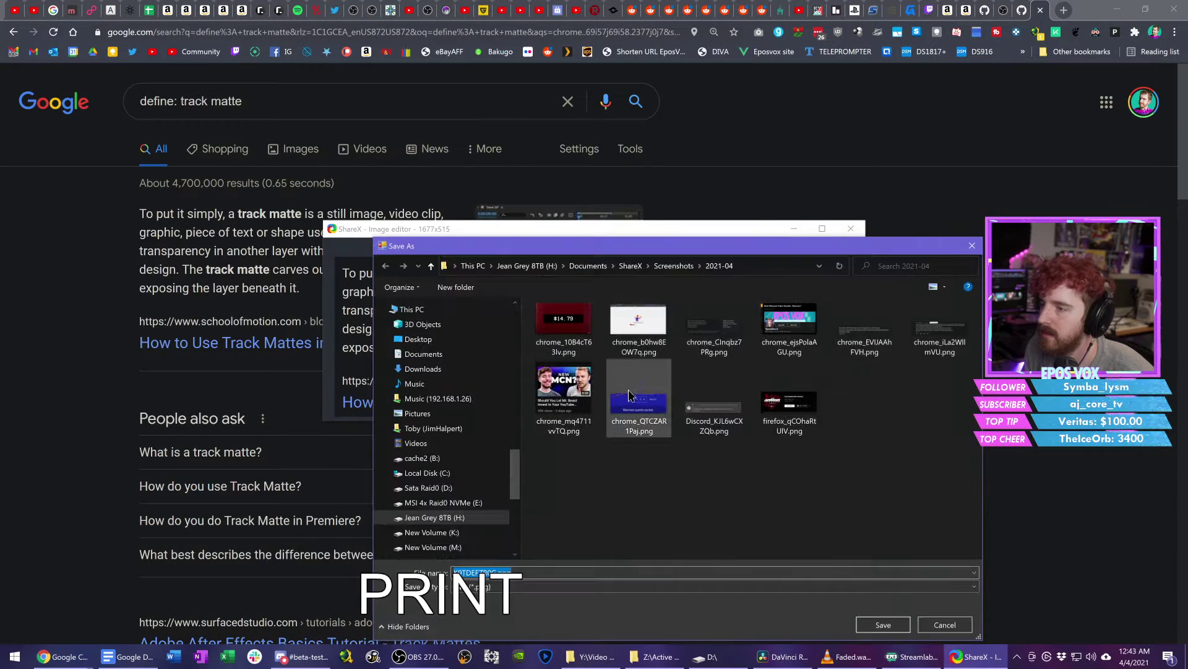
Step: Set the screenshot's save location to the project folder Z:\Active Projects (DS2419)\OBS V27\gfx, copying the path from File Explorer
click(657, 656)
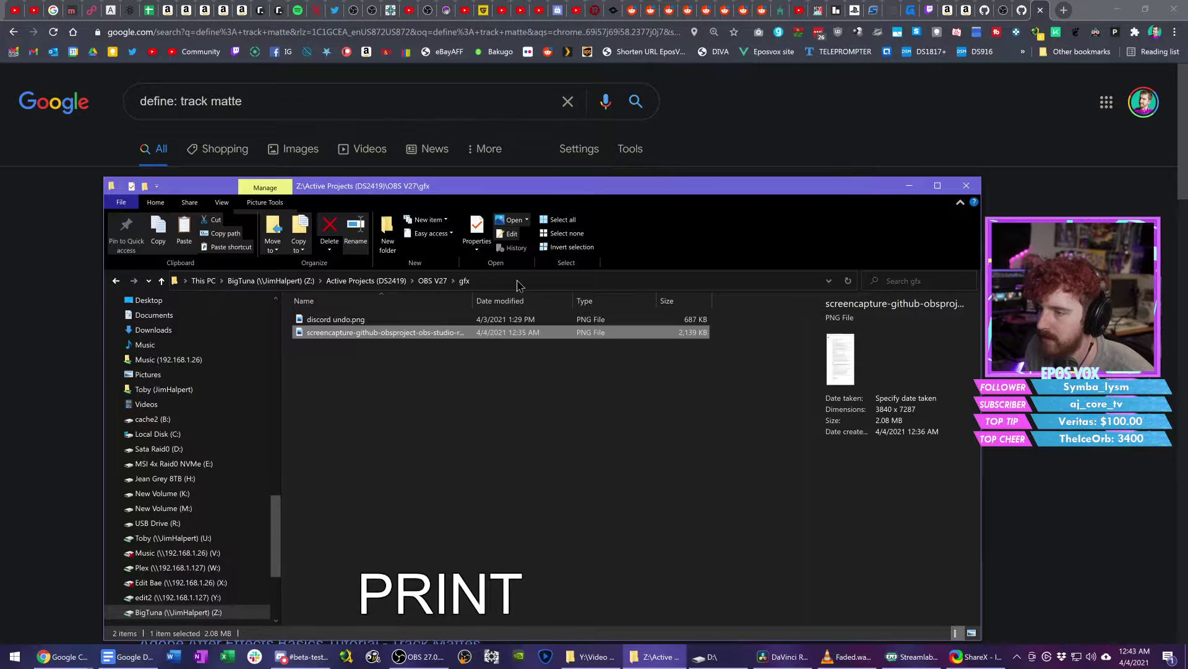
click(519, 285)
key(ctrl+c)
click(964, 665)
click(770, 266)
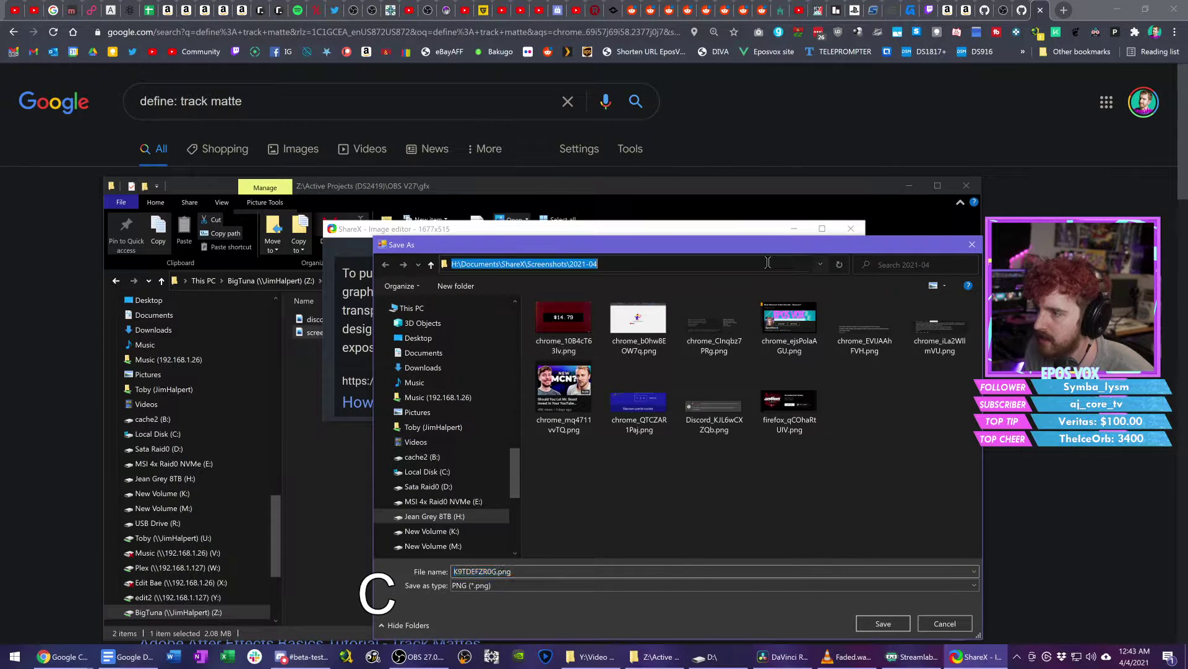
key(ctrl+v)
key(Return)
Step: Save the screenshot as a PNG named "track matte def" and close the image editor
click(526, 571)
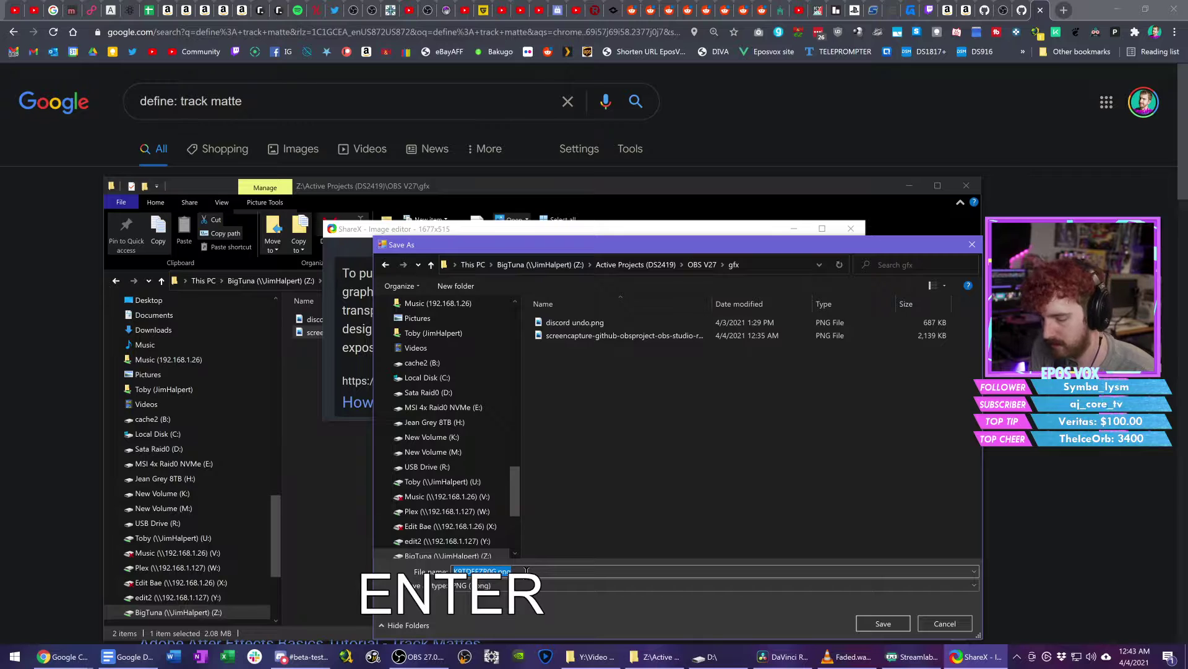
text(track matte def)
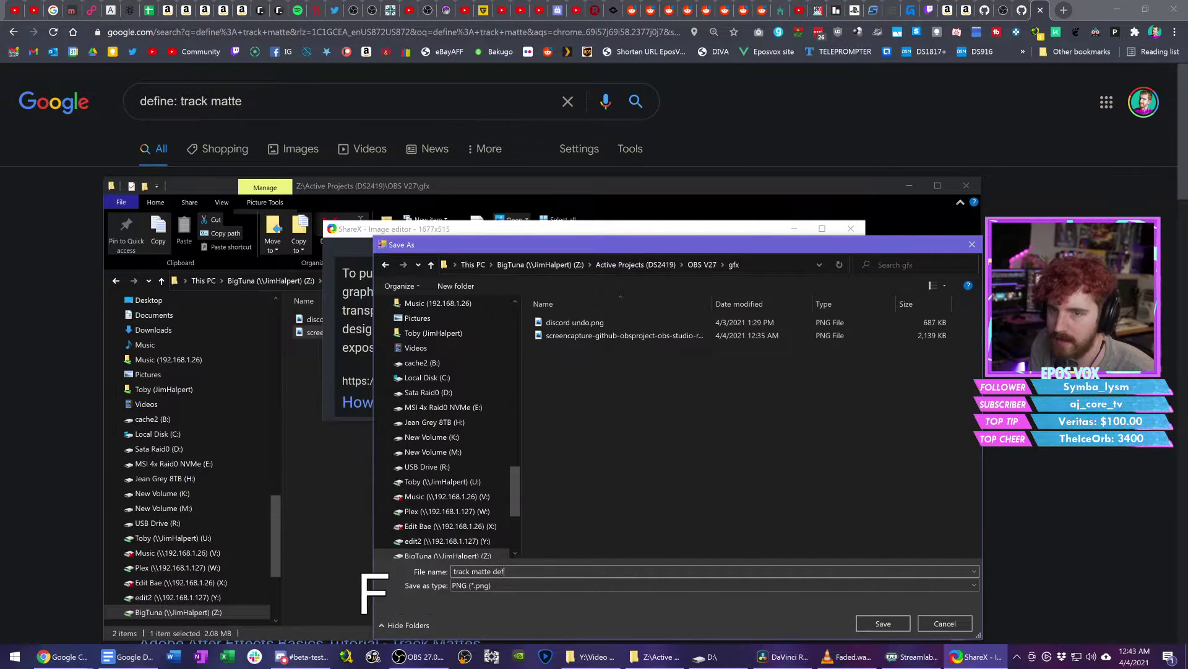
key(Return)
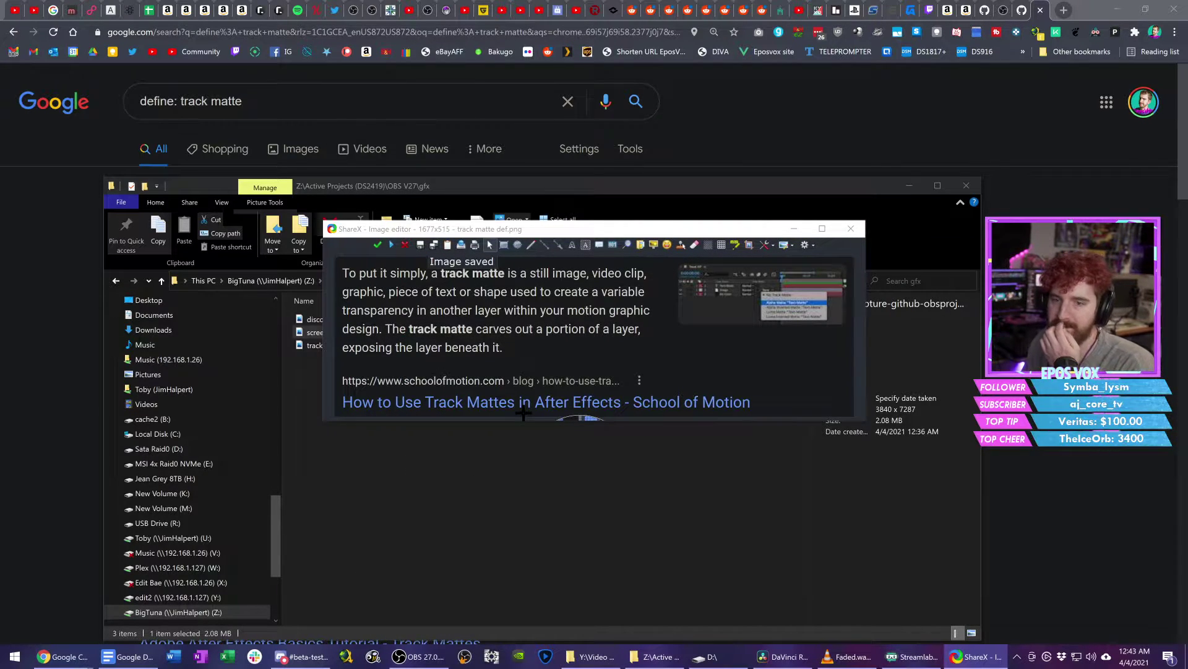
key(Return)
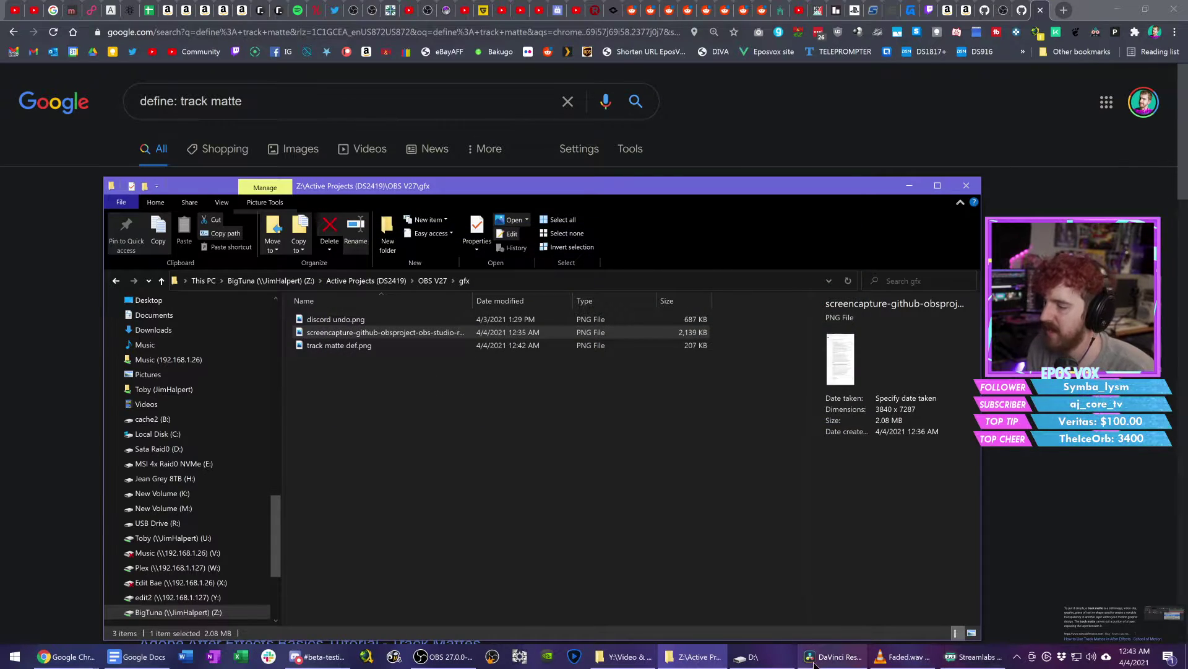
Step: Import track matte def.png from File Explorer into DaVinci Resolve's gfx bin and add it to the timeline near the playhead
click(815, 656)
click(693, 656)
drag(339, 345, 204, 88)
drag(184, 307, 786, 412)
Step: Stack the track matte definition on Video 3 below the GitHub capture, overlapping its end, and set the definition's Zoom to 0.900
drag(655, 425, 657, 340)
drag(854, 441, 764, 389)
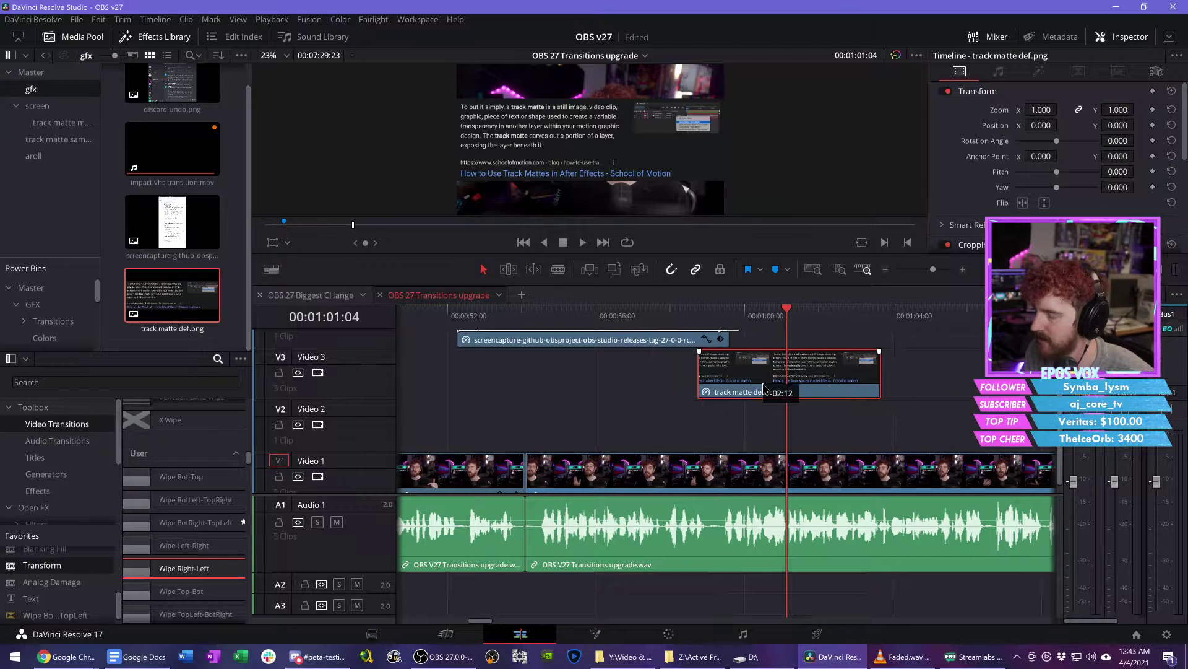
drag(1047, 109, 1042, 110)
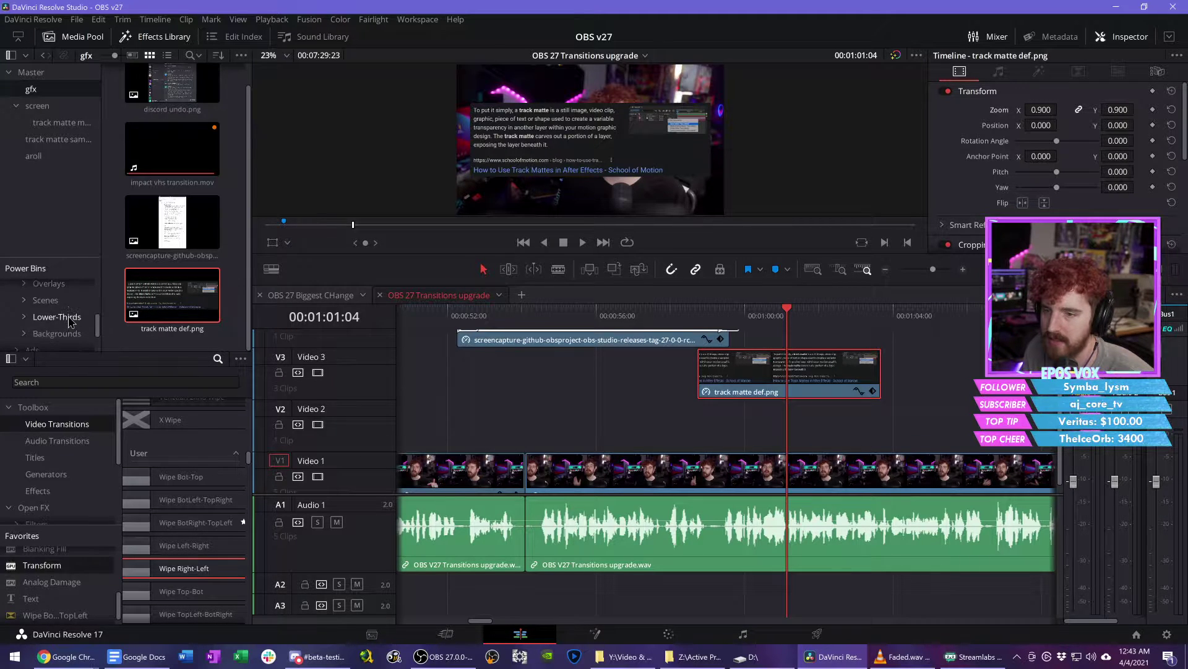
Step: Add the clear MG - Generic Background clip from the PixelFlare backgrounds power bin to the project's gfx bin
click(69, 338)
scroll(171, 285, down, 8)
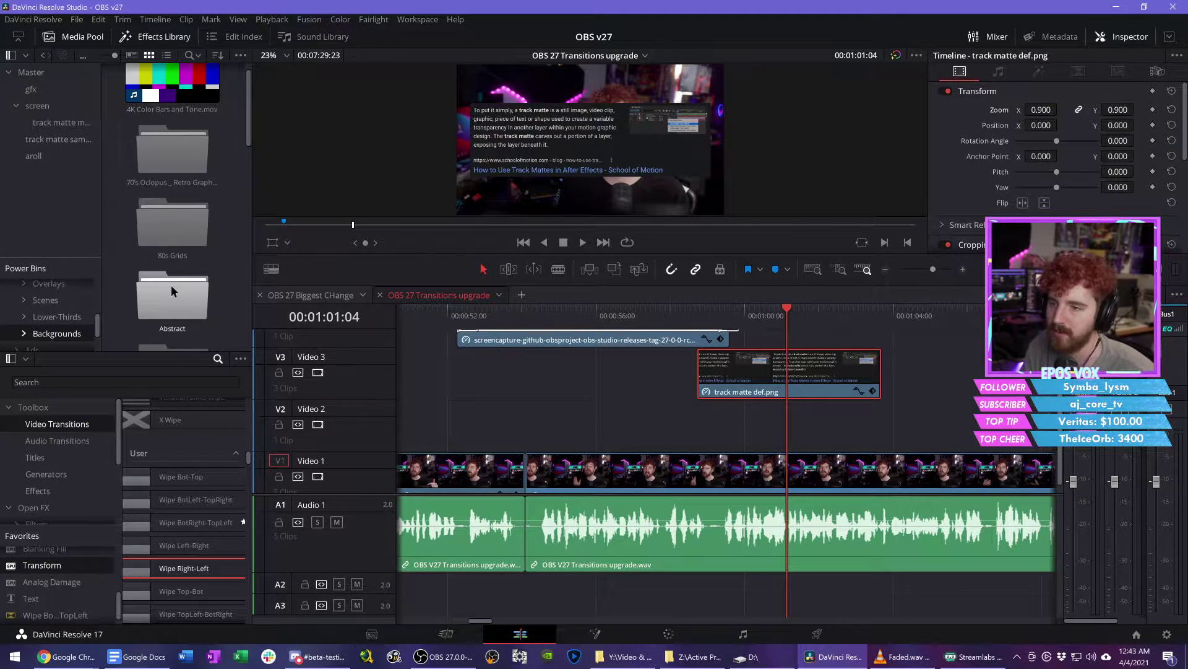
scroll(186, 303, down, 4)
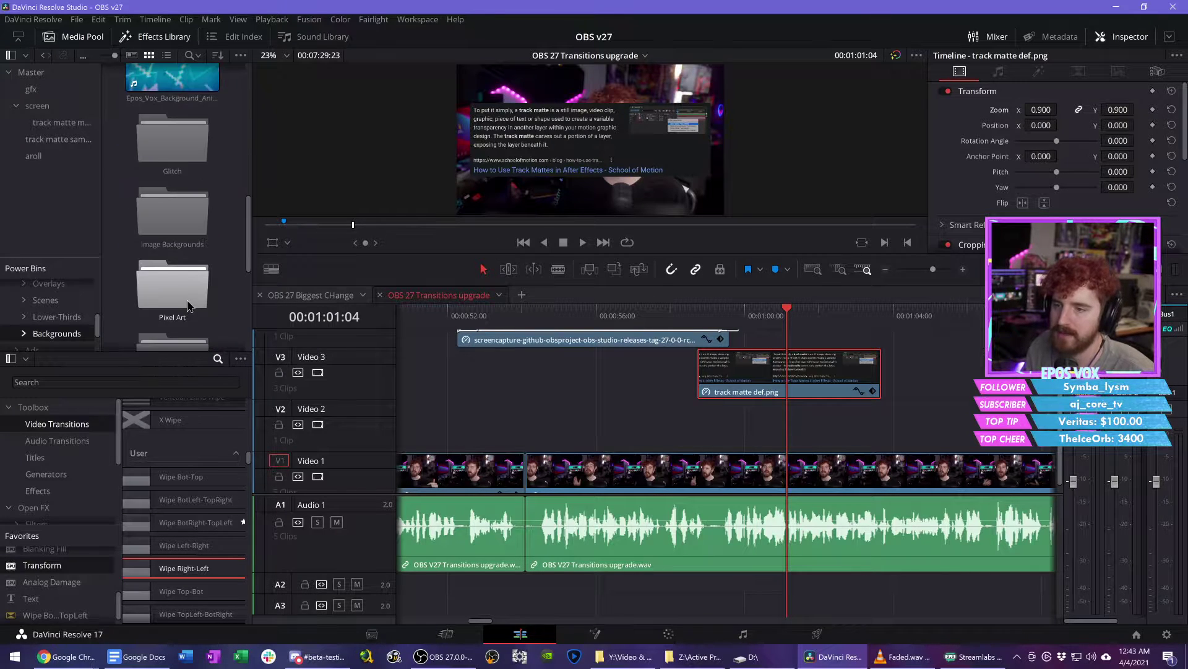
double_click(178, 317)
scroll(191, 124, up, 1)
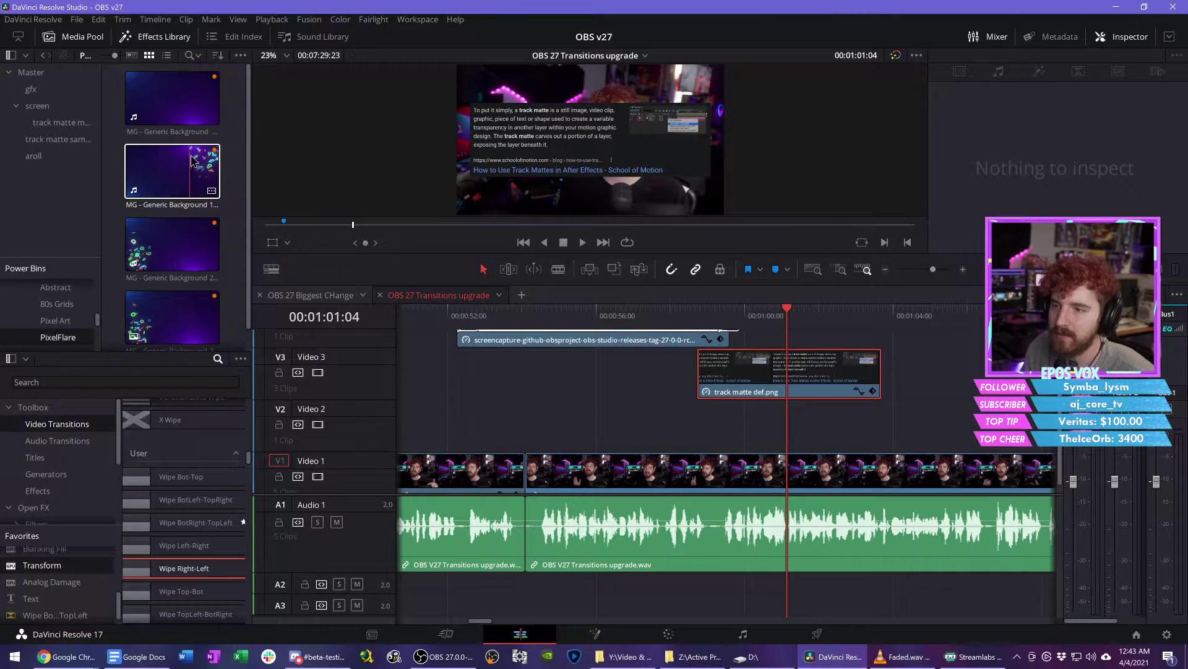
click(188, 117)
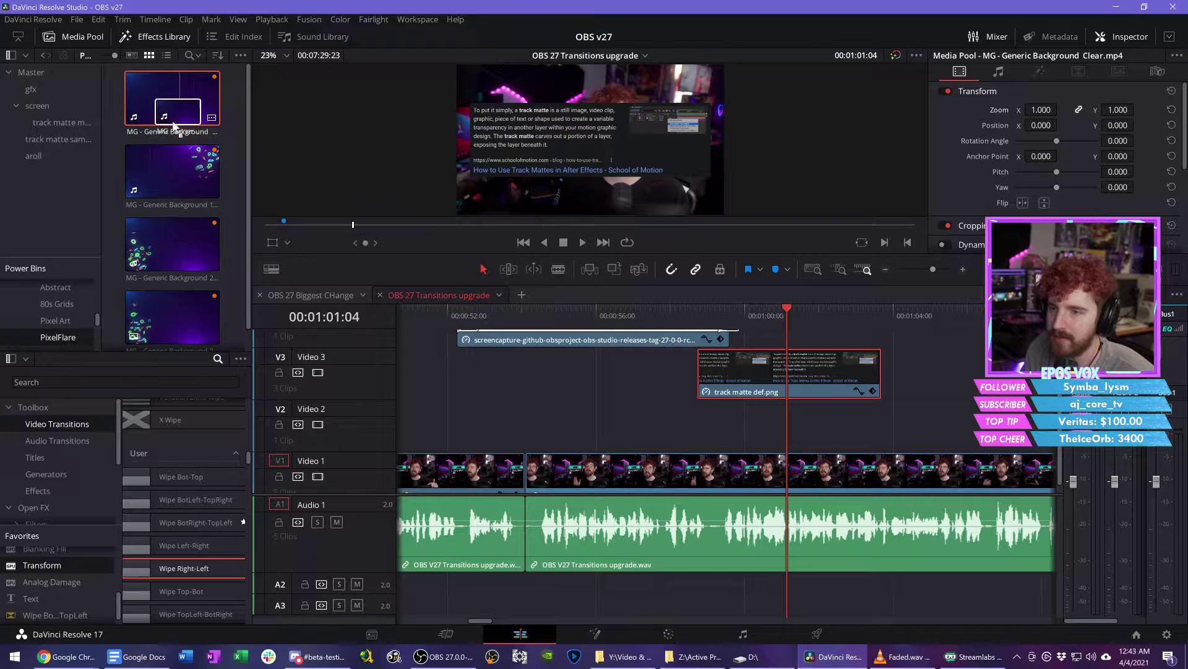
drag(174, 125, 31, 89)
click(31, 89)
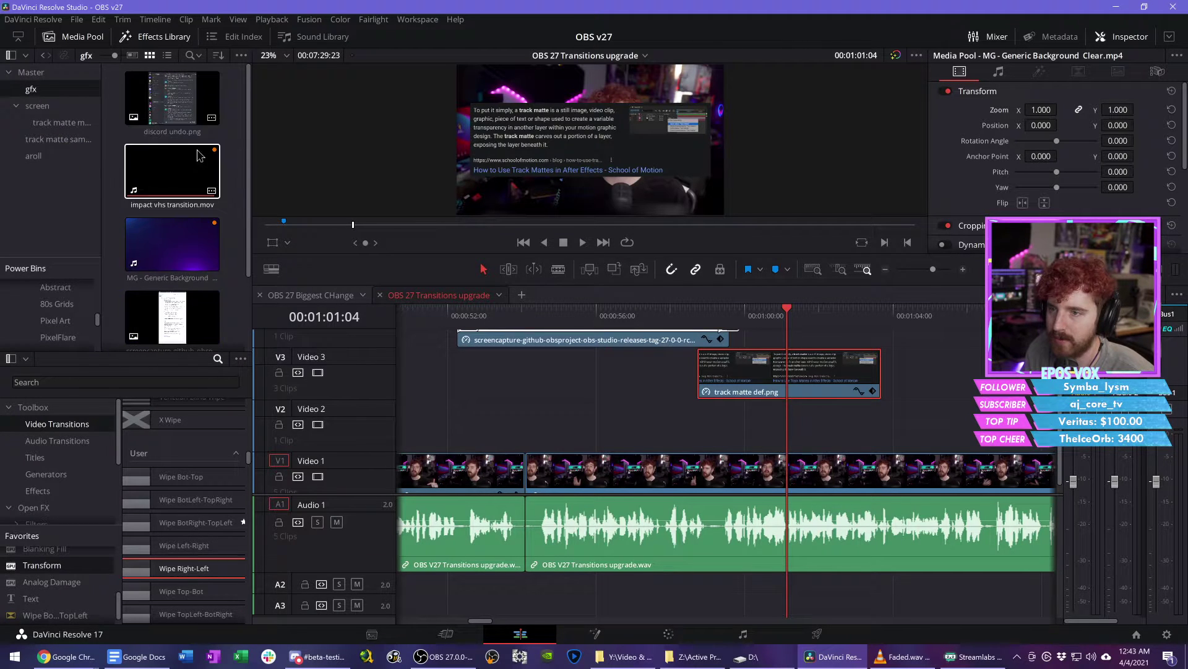
Step: Place the generic background on Video 2 beneath the track matte definition and extend the definition clip to the background's end
double_click(189, 246)
drag(575, 203, 701, 441)
scroll(841, 473, down, 5)
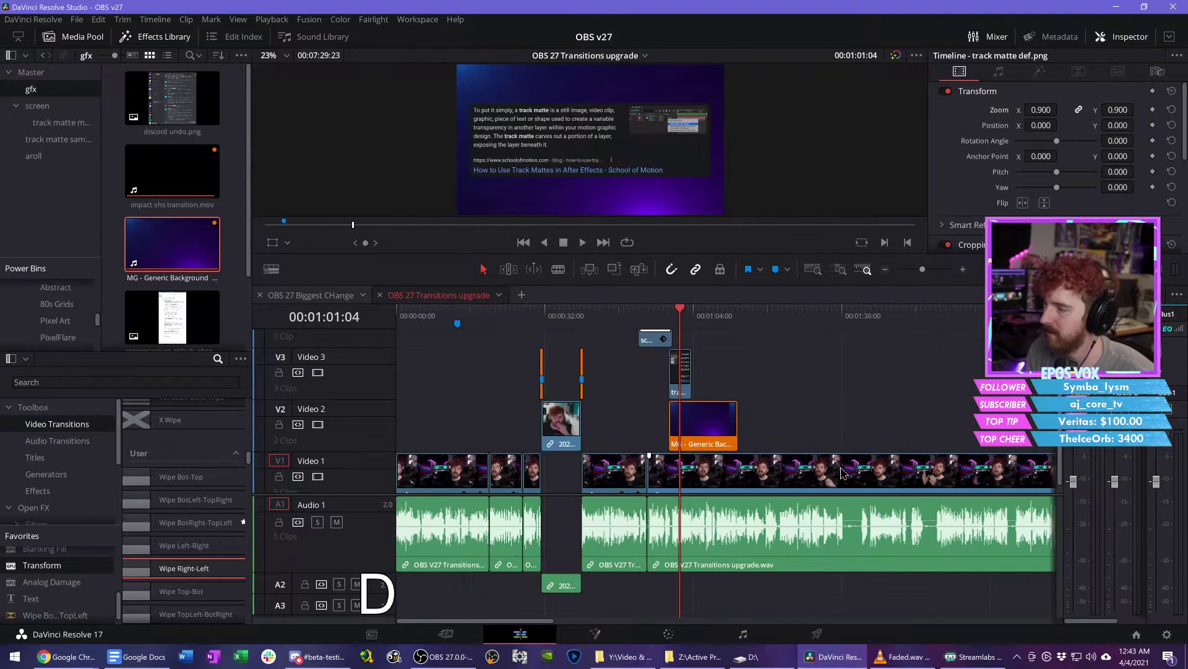
scroll(841, 474, up, 5)
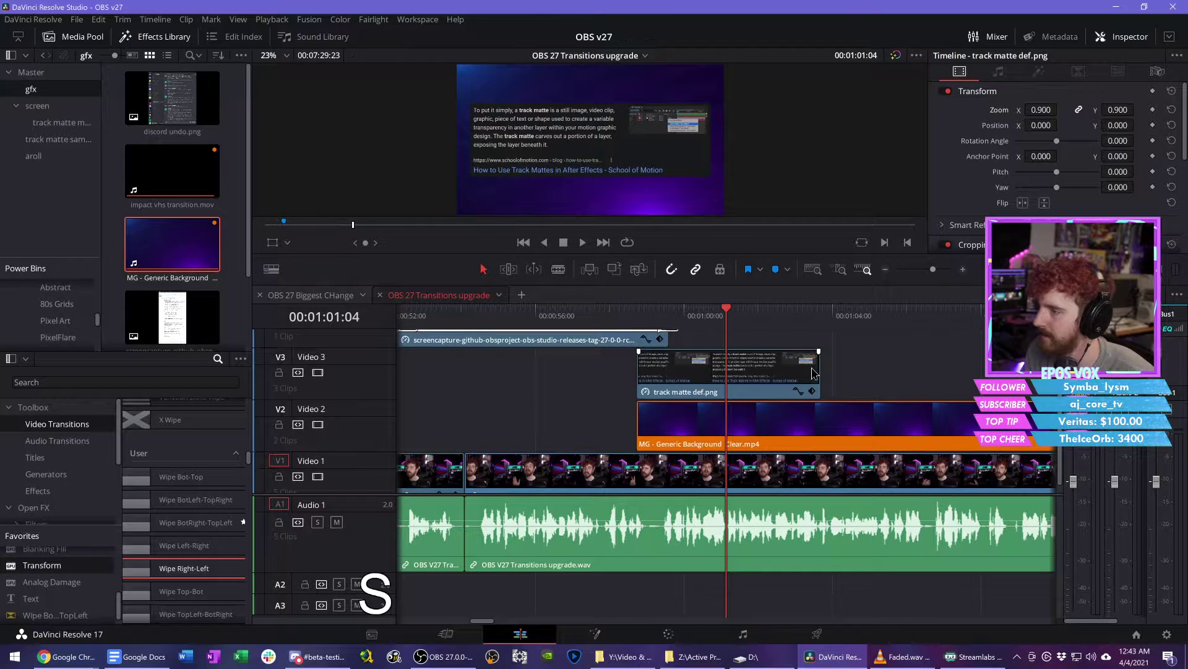
scroll(807, 375, down, 2)
drag(744, 365, 840, 368)
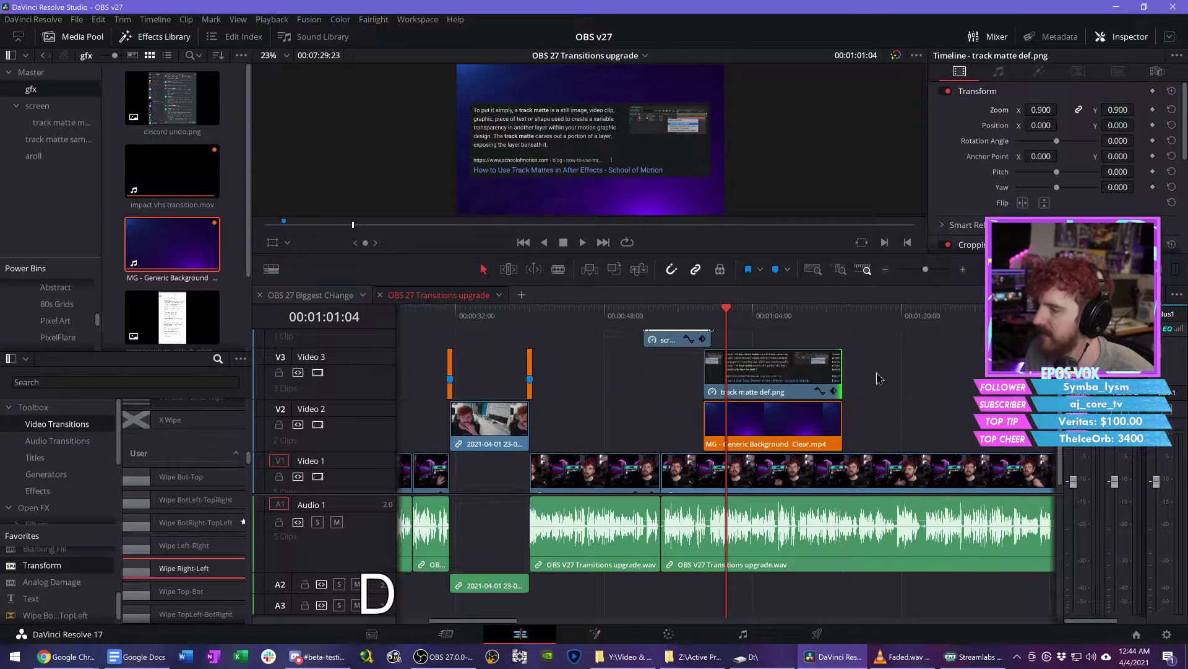
Step: Play the narration over the track matte definition at double speed from 00:01:01:04 to 00:01:12:07
scroll(919, 376, up, 2)
scroll(830, 377, down, 8)
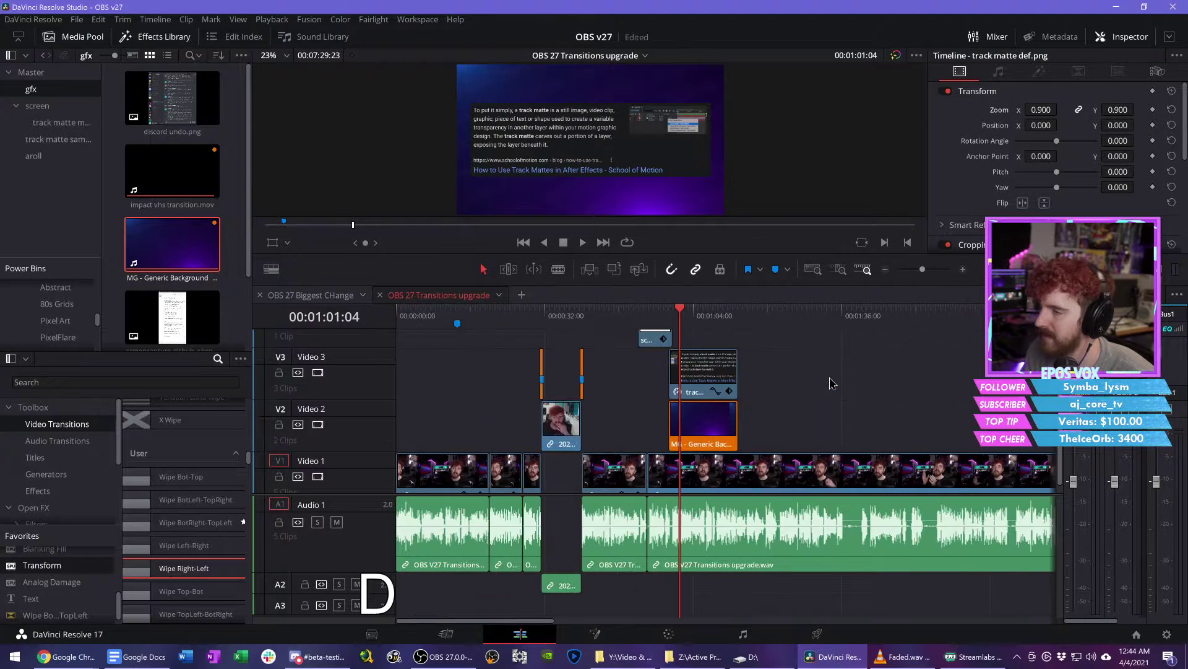
scroll(829, 382, up, 3)
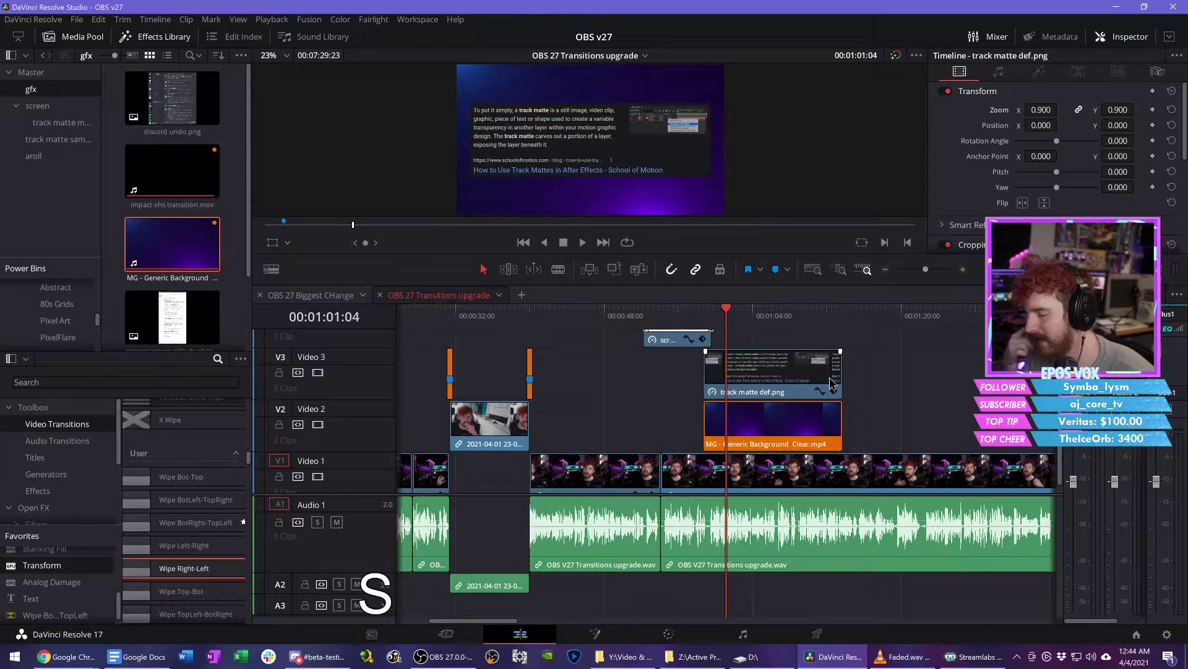
scroll(829, 382, down, 2)
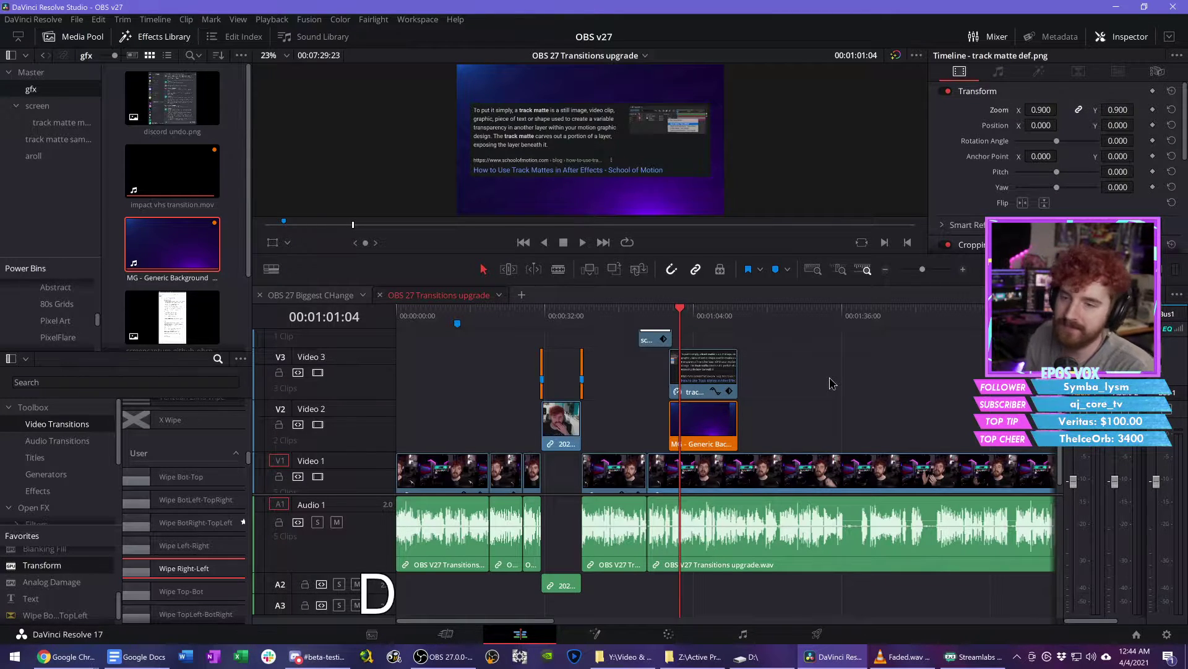
key(s)
key(space)
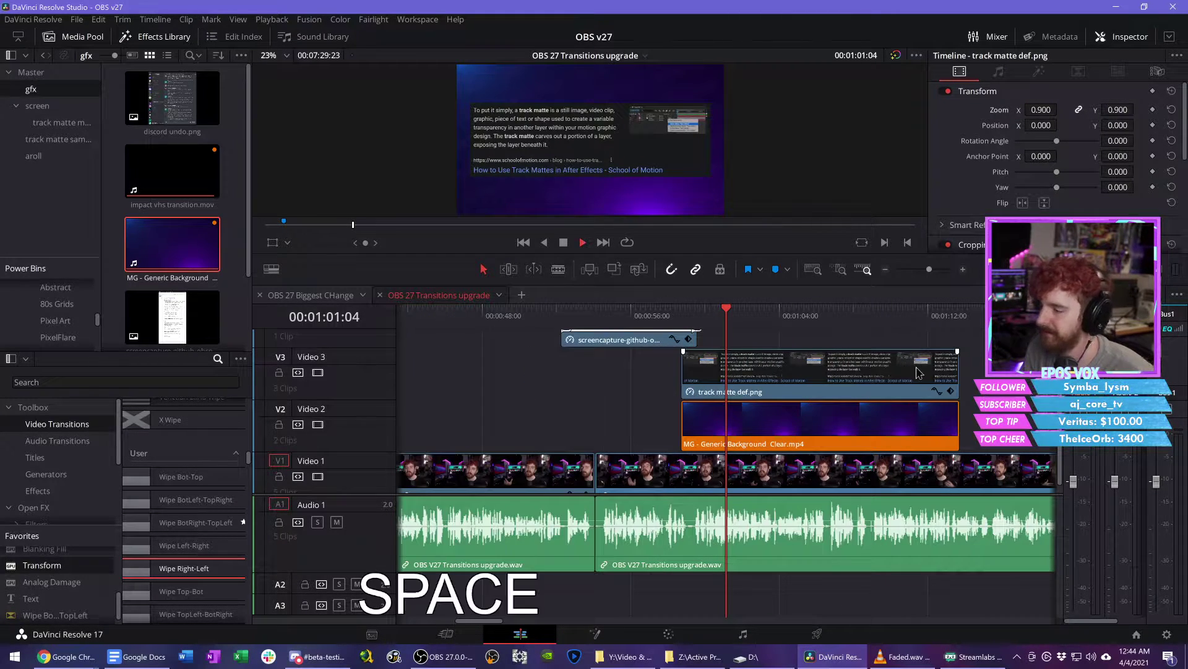
key(l)
scroll(936, 394, right, 3)
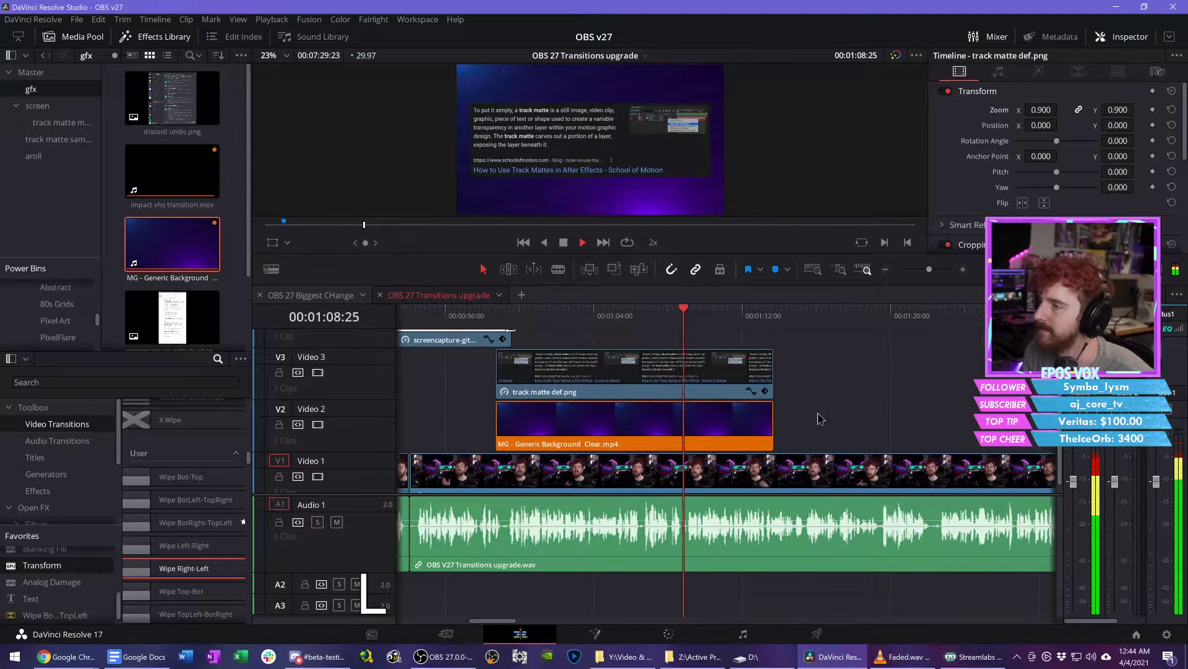
key(space)
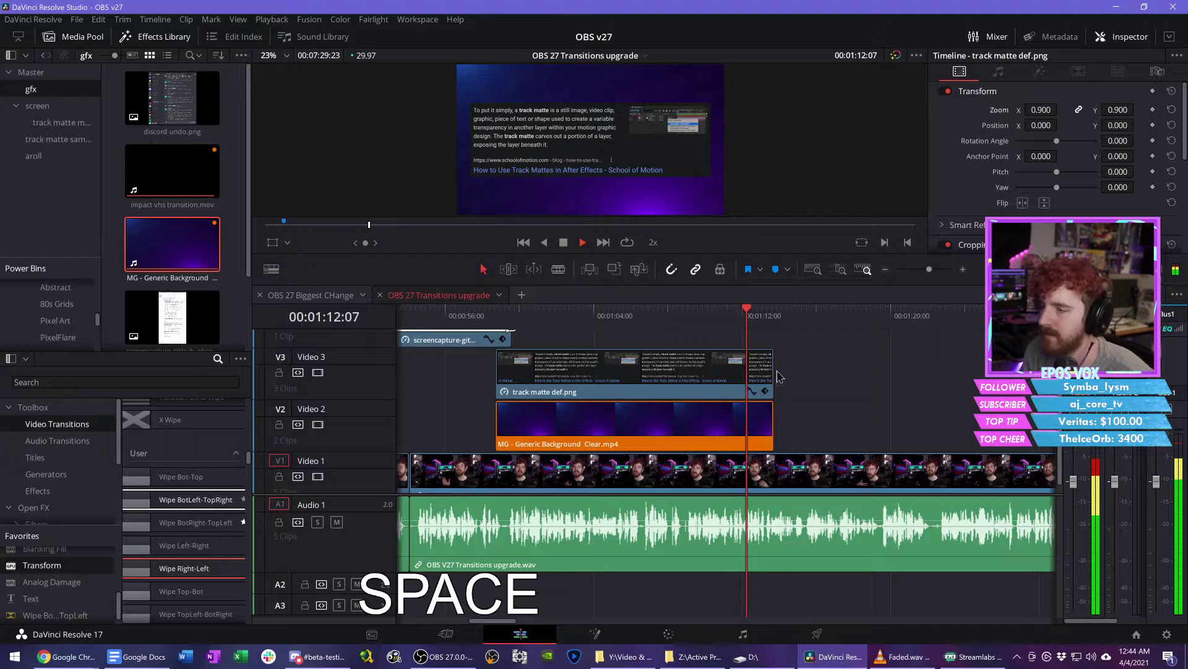
Step: Add the Wipe BotLeft-TopRight transition to the ends of the background and track matte definition clips, ending flush on both
drag(195, 500, 764, 423)
key(s)
key(s)
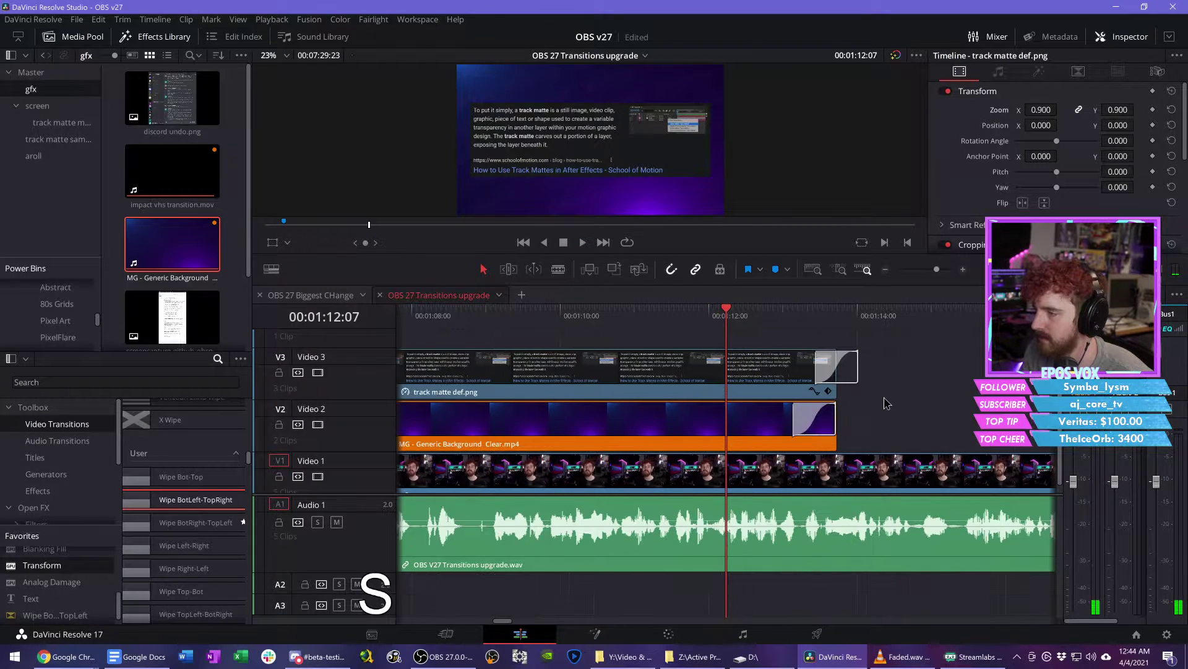
click(850, 371)
key(BackSpace)
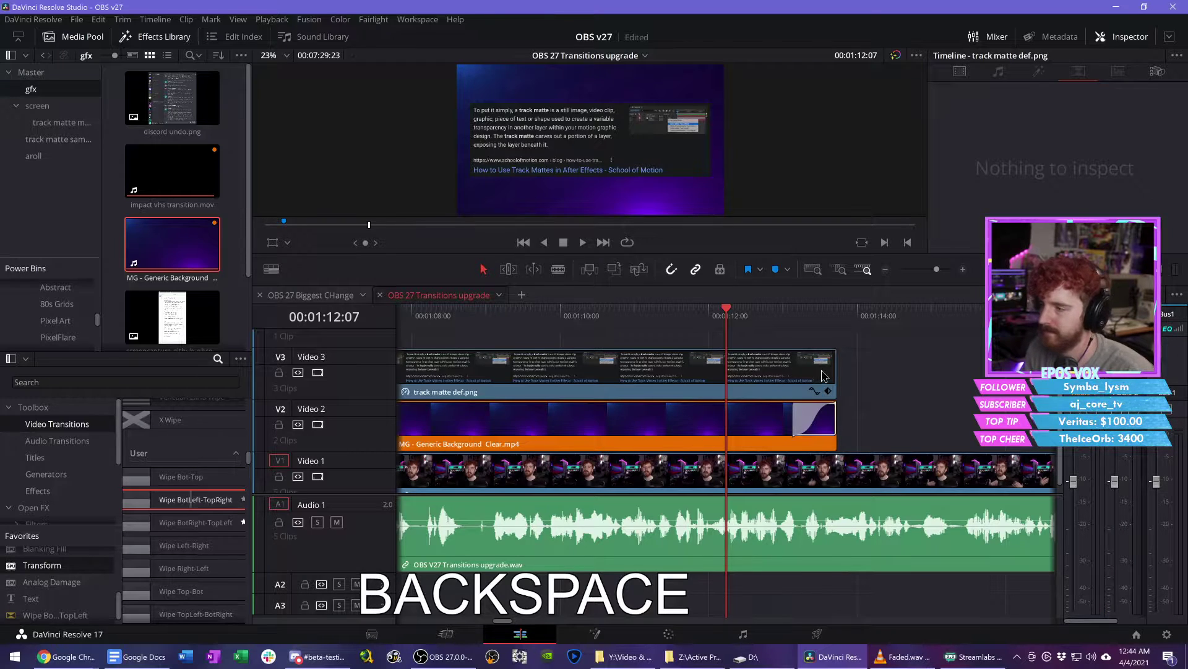
drag(190, 499, 813, 373)
Step: Play back the closing wipes and the narration that follows them at double speed
key(space)
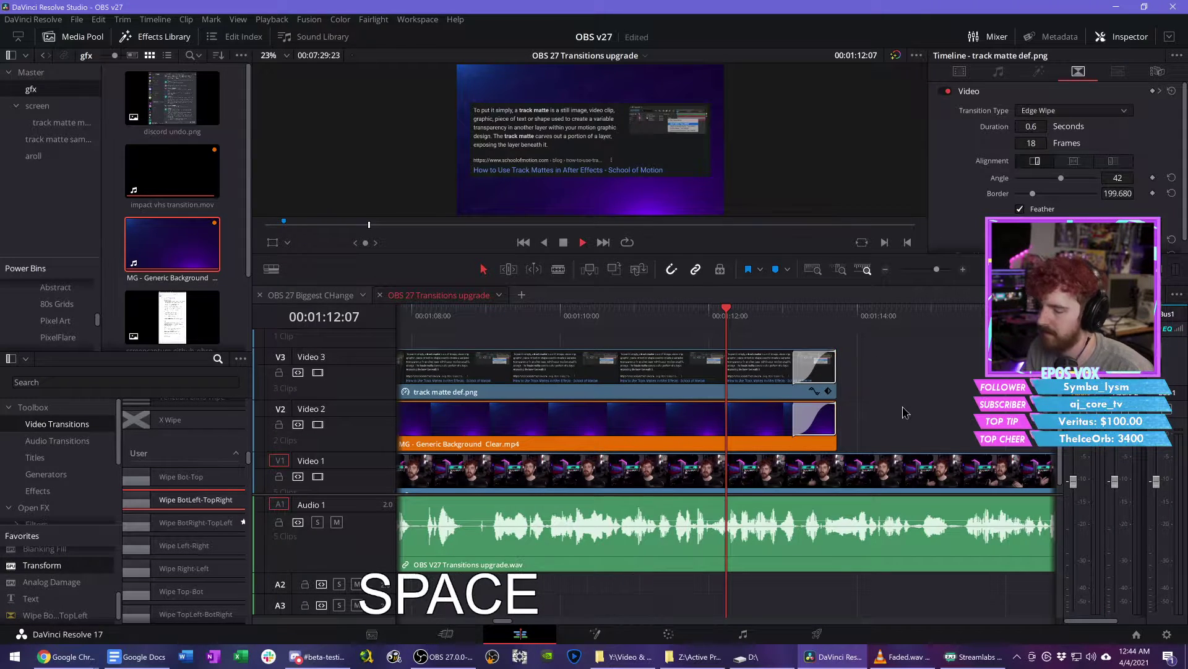
key(l)
key(d)
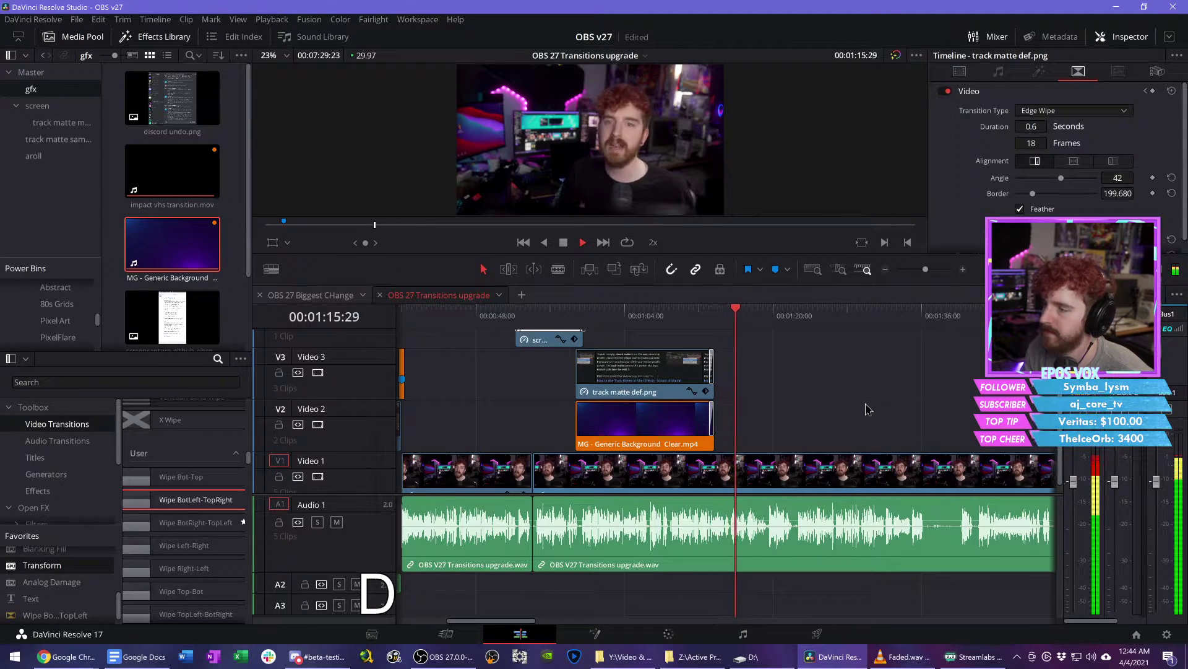
Step: Stop playback at 00:01:17:09 and reframe the A-roll clip with Zoom 1.180 and Position X -121, Y -99
click(811, 476)
key(space)
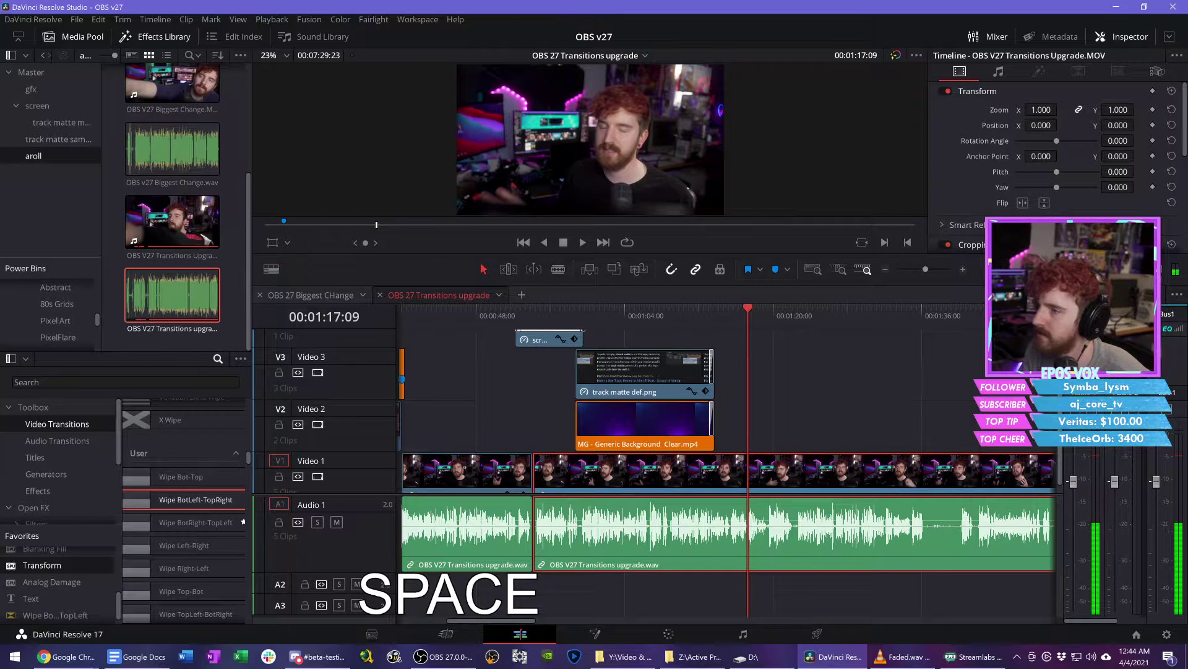
drag(1041, 110, 967, 125)
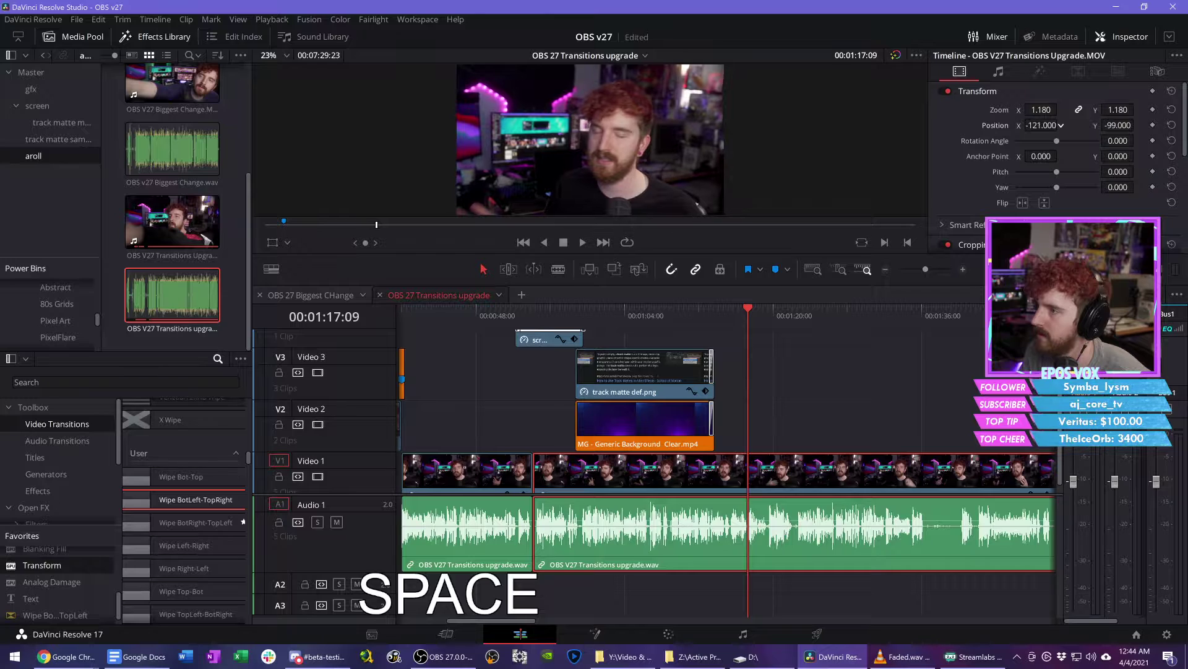
Step: Save the project and play the A-roll narration onward at double speed from 00:01:17:09
key(ctrl+s)
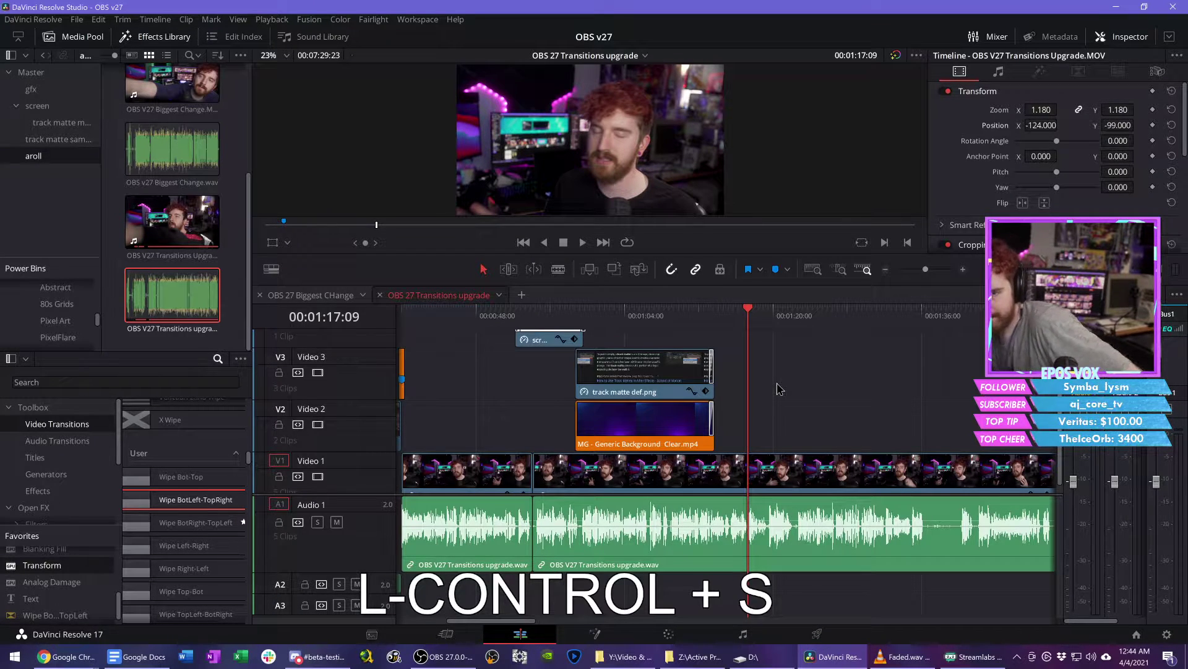
key(space)
key(l)
key(d)
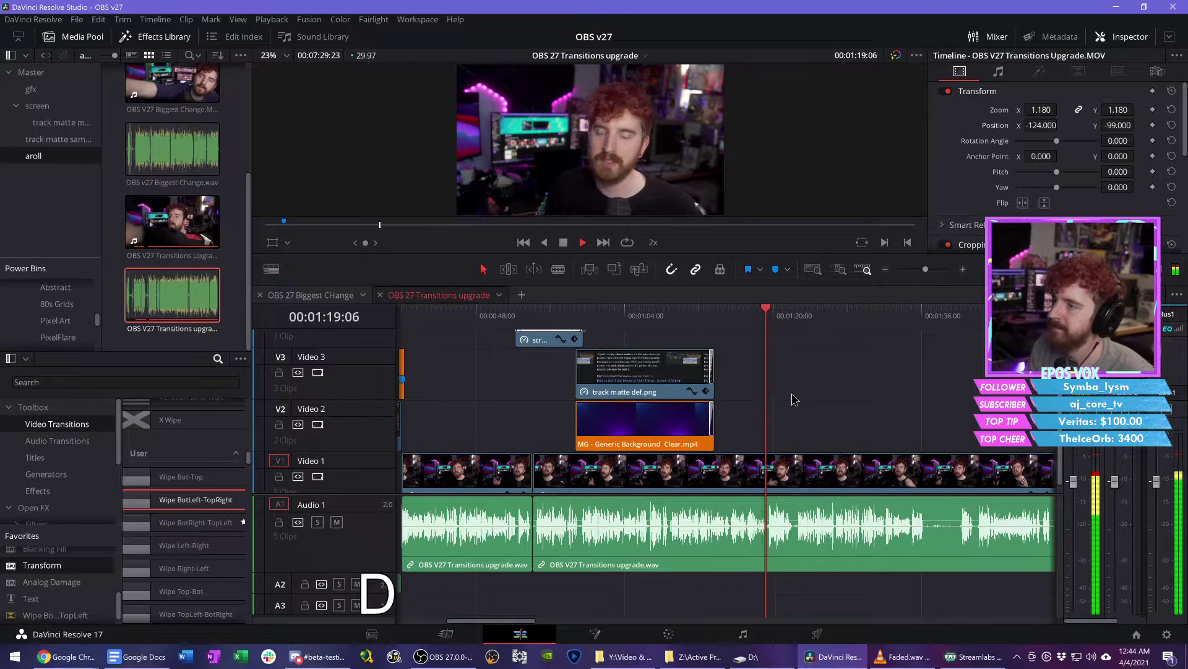
key(s)
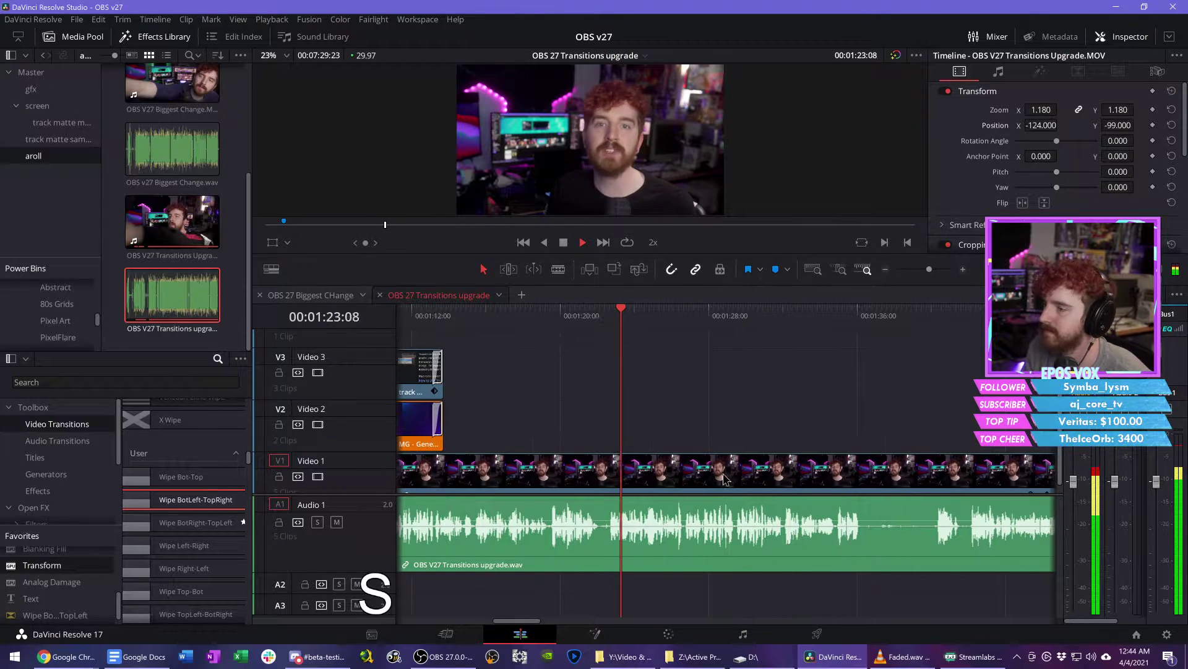
Step: Stop playback at 00:01:23:12 and set the A-roll clip's Position Y to -47
key(space)
drag(1118, 125, 1138, 124)
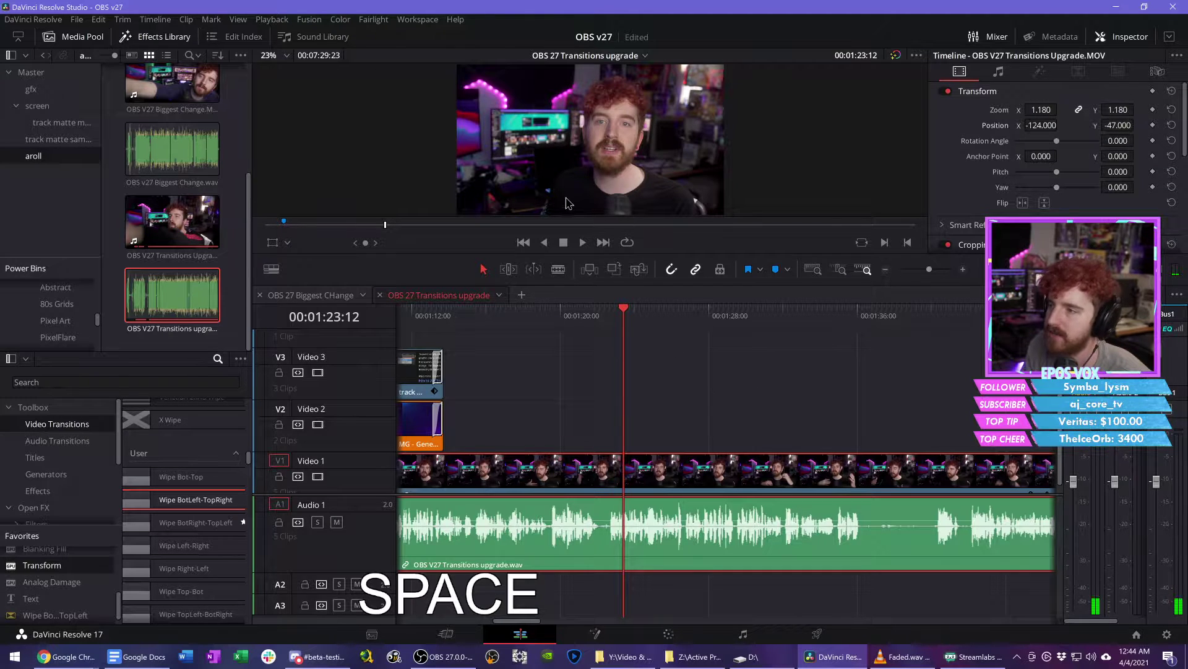
Step: Play the narration at double speed from 00:01:23:12 and stop at 00:01:41:27, before the next spoken passage
key(space)
key(l)
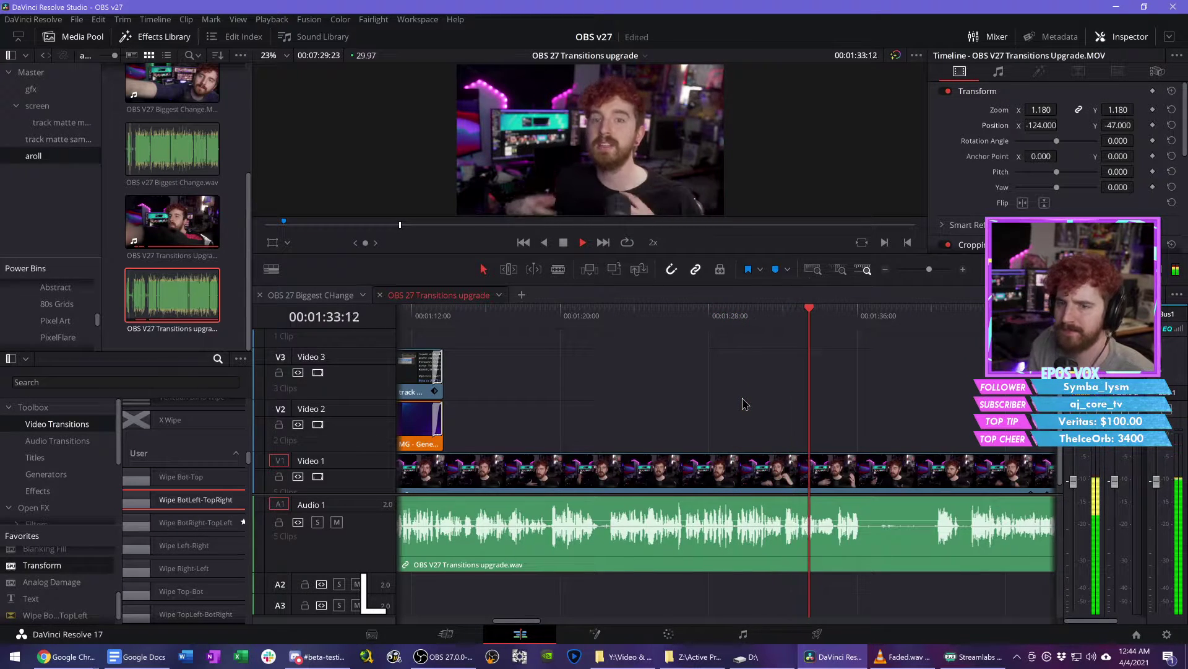
key(s)
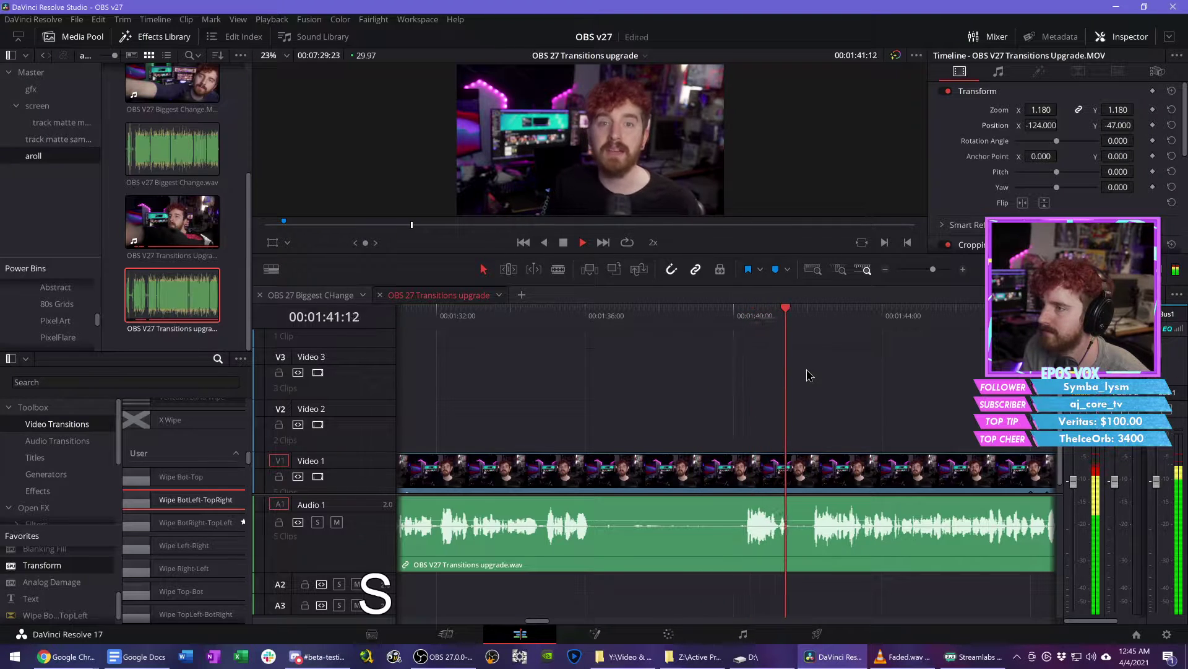
key(space)
scroll(811, 562, up, 2)
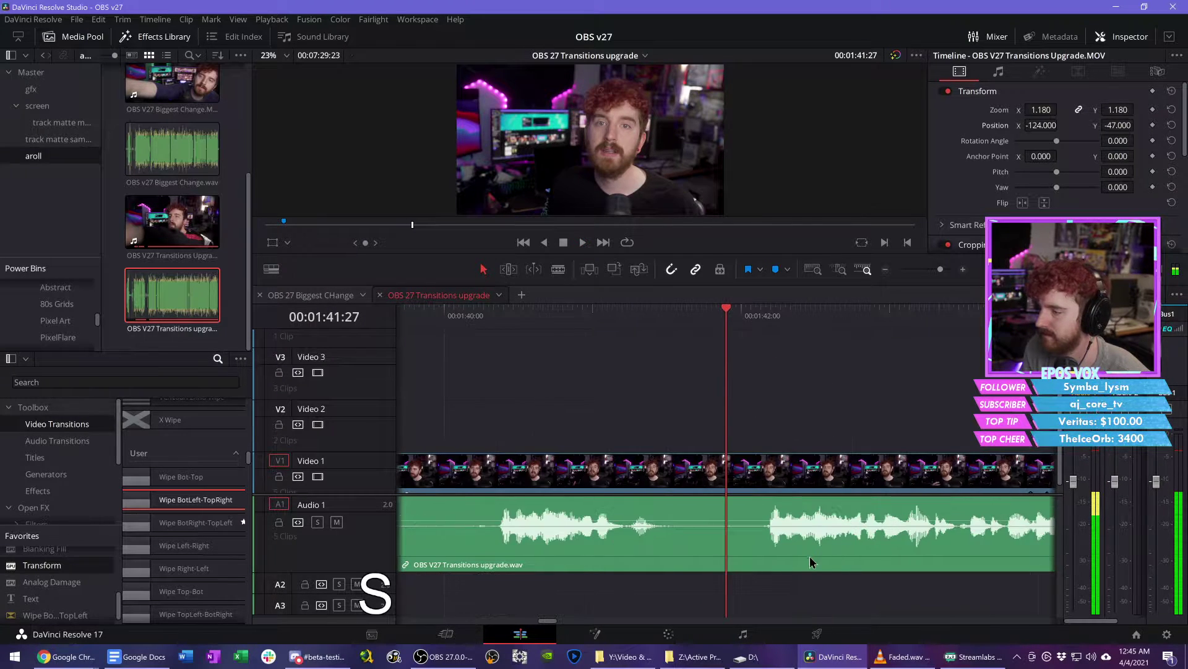
scroll(810, 562, up, 1)
key(c)
click(817, 534)
key(v)
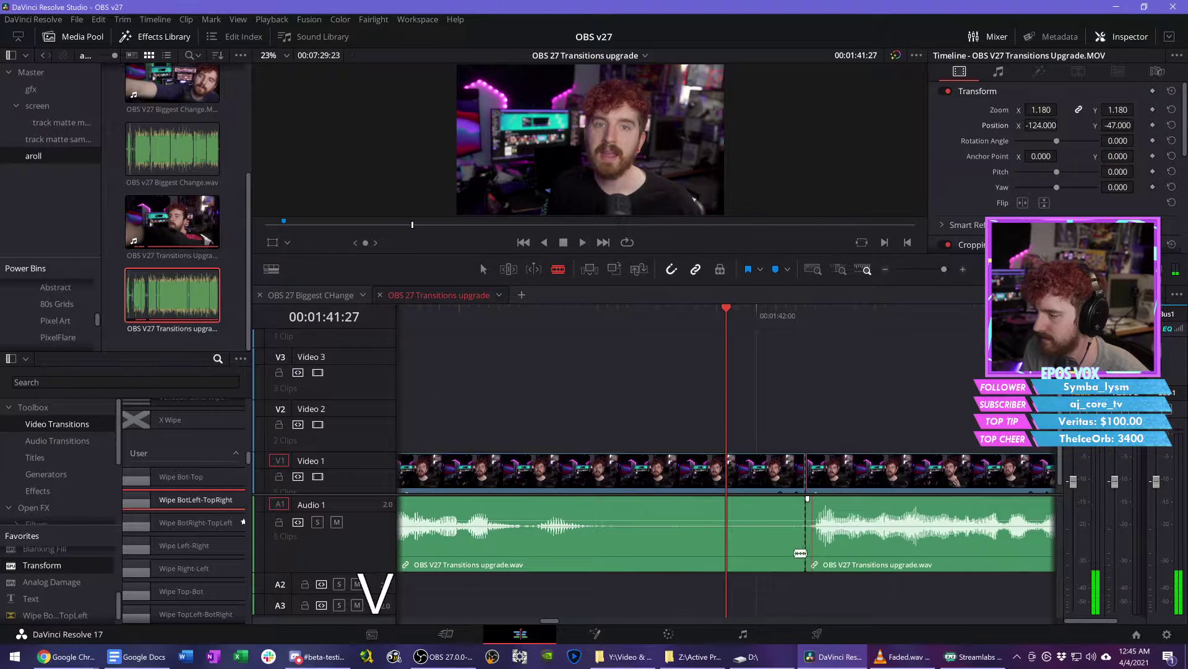
key(d)
key(s)
scroll(910, 545, down, 1)
key(d)
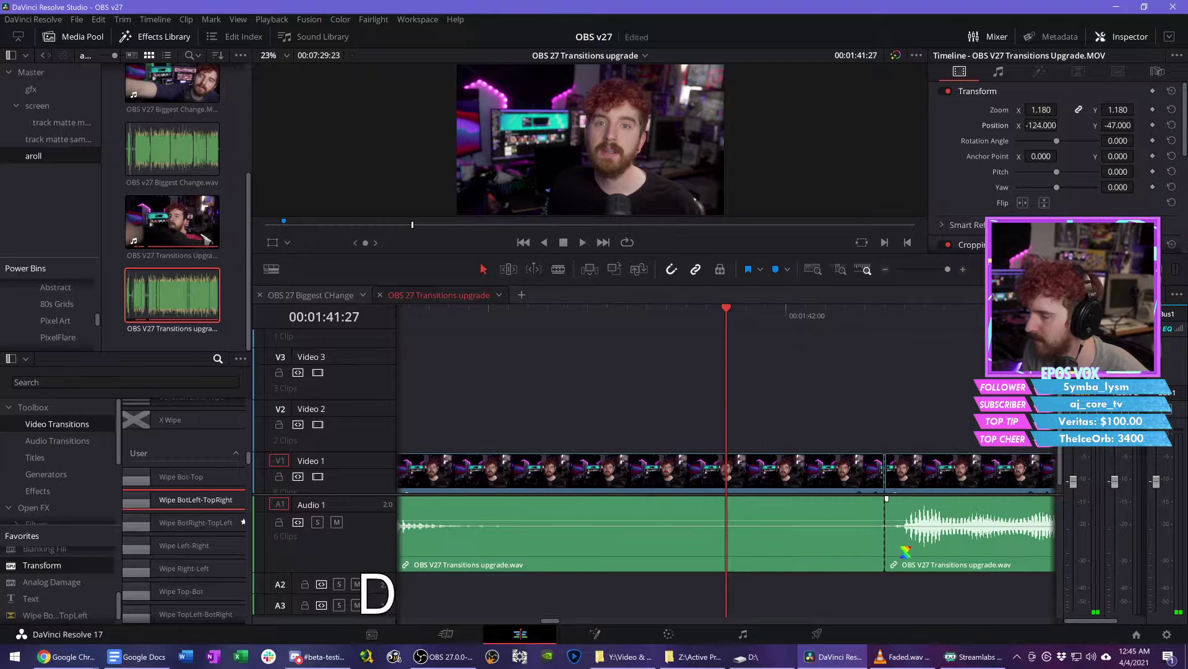
key(ctrl+z)
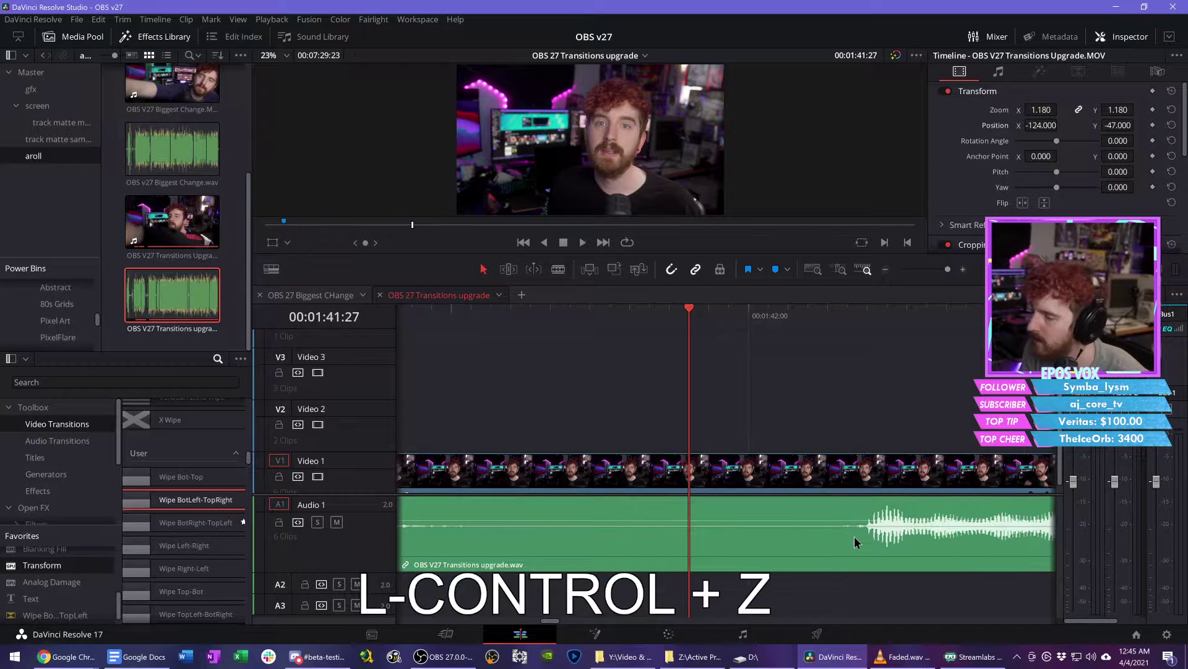
key(c)
click(870, 534)
key(ctrl+z)
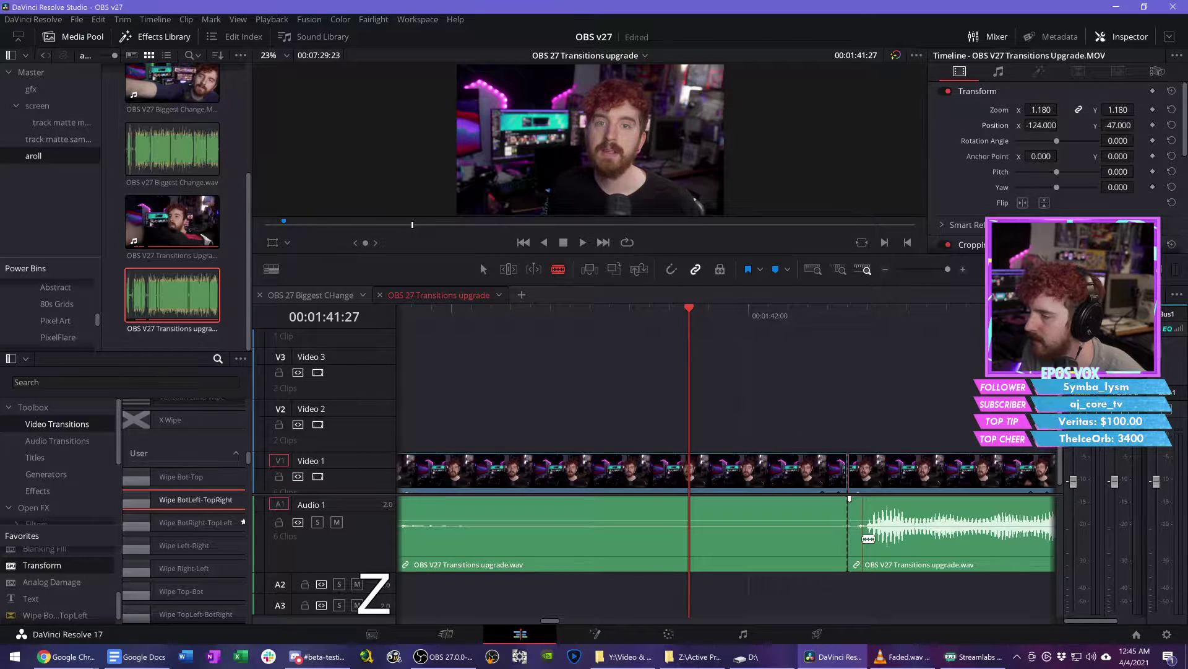
key(ctrl+z)
Step: Split the A-roll video and audio at 00:01:42:05, one frame before the speech resumes
click(870, 310)
key(z)
key(s)
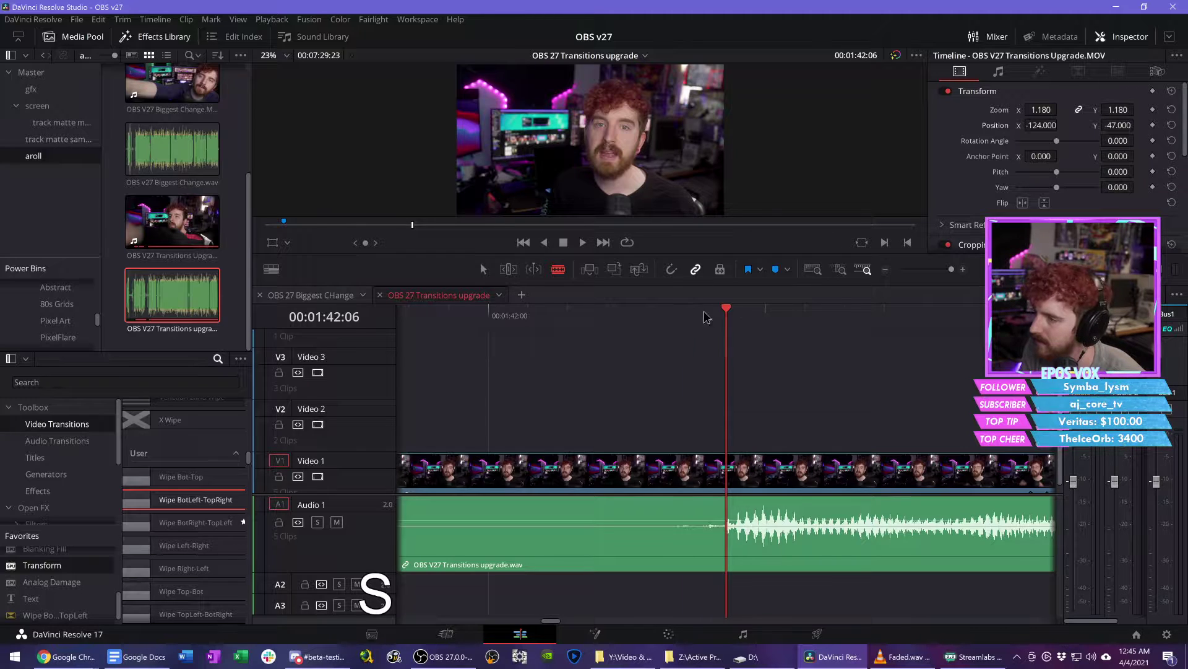
key(Left)
key(Right)
key(Left)
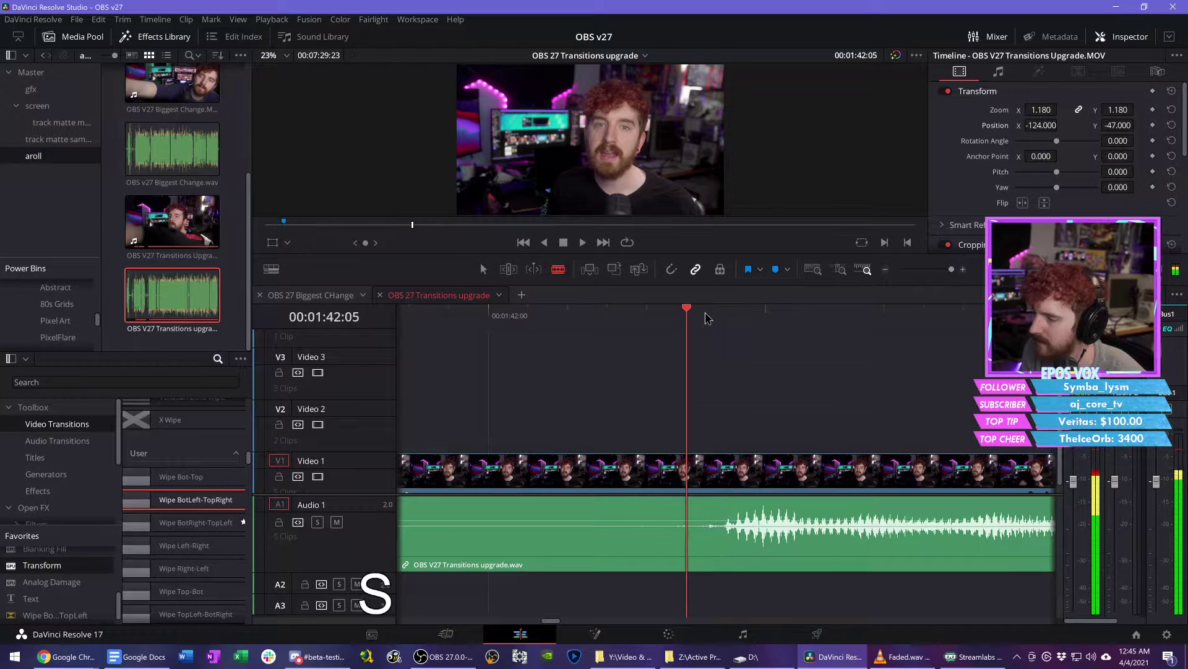
click(696, 464)
key(d)
Step: Examine the narration waveform around 00:01:30:14, ahead of the new cut, for speech to remove
scroll(712, 403, down, 3)
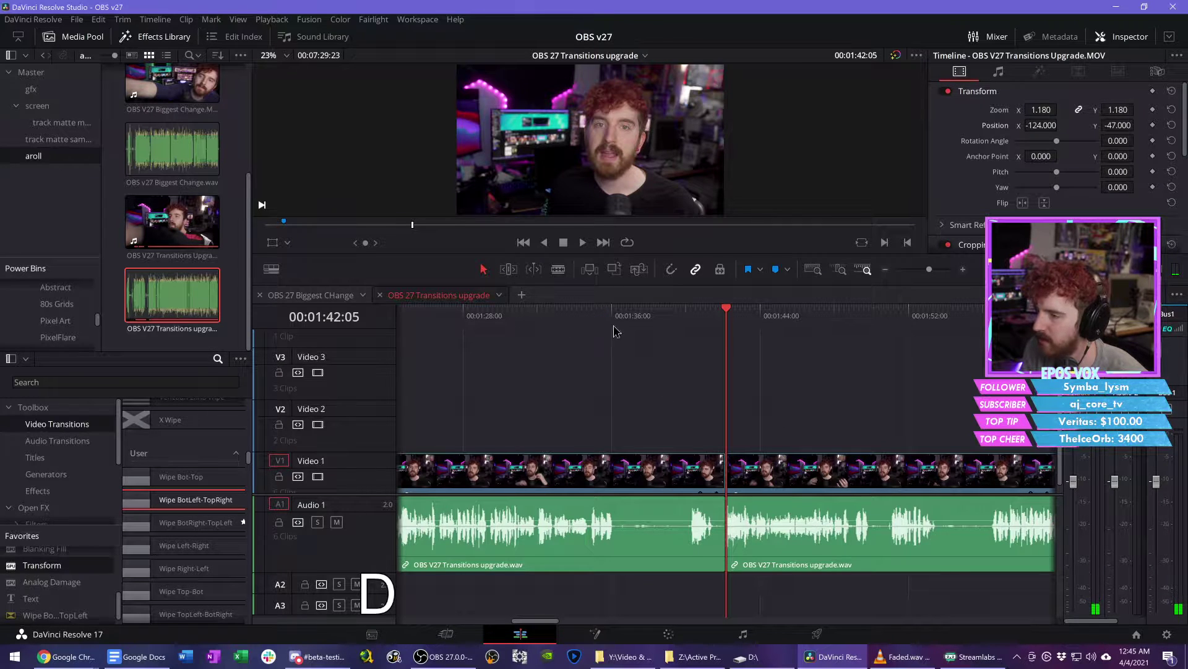
click(510, 319)
scroll(626, 372, up, 3)
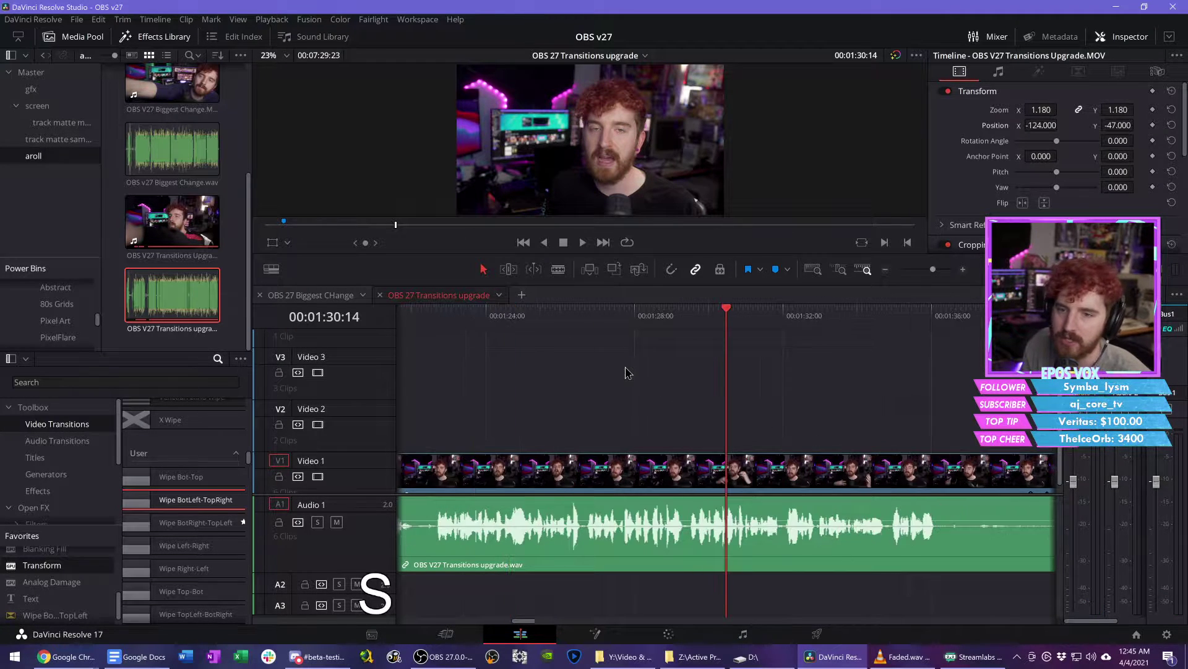
scroll(774, 386, right, 3)
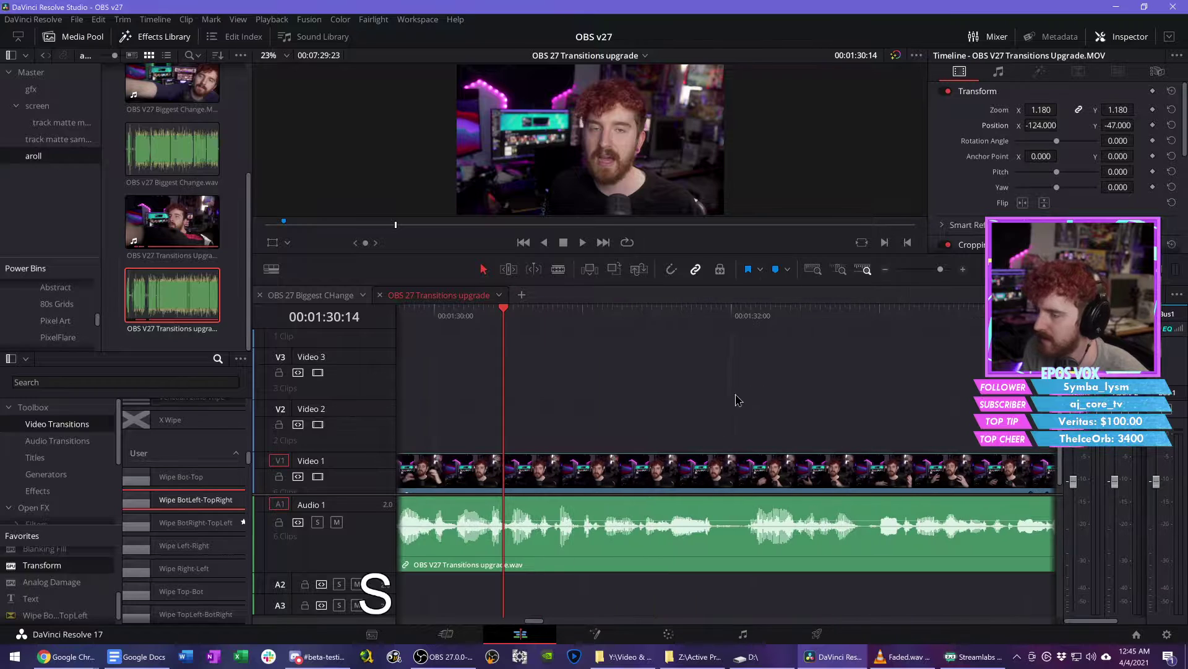
key(d)
key(d)
key(d)
key(d)
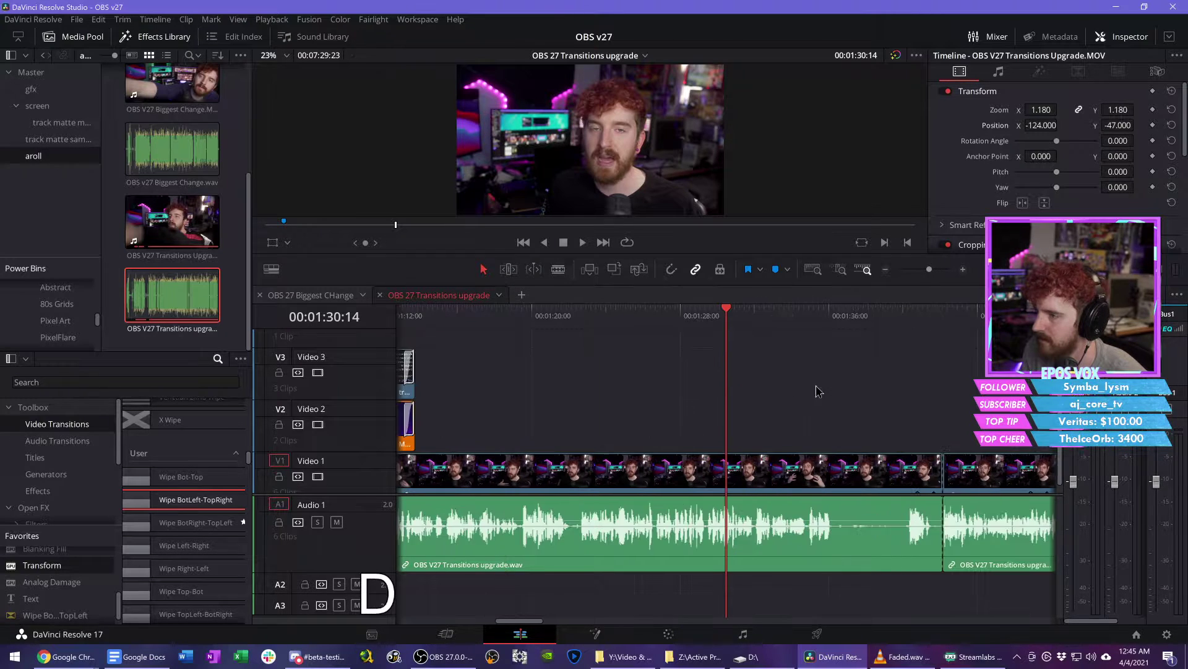
click(795, 319)
key(s)
key(s)
key(s)
key(s)
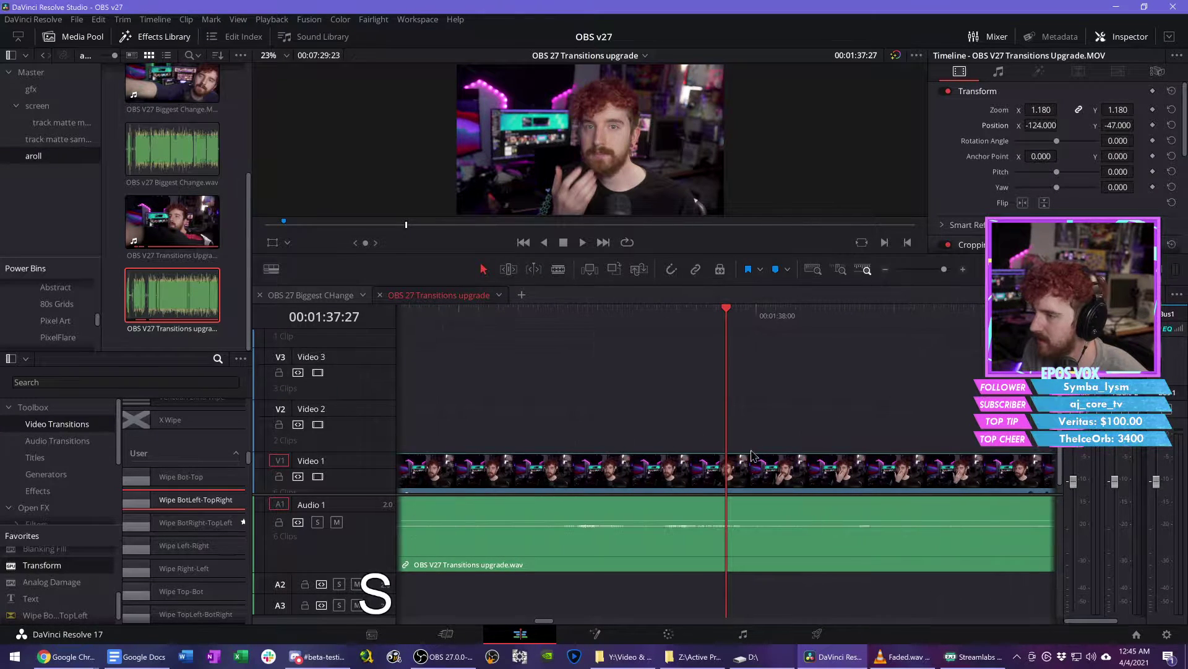
click(735, 467)
key(s)
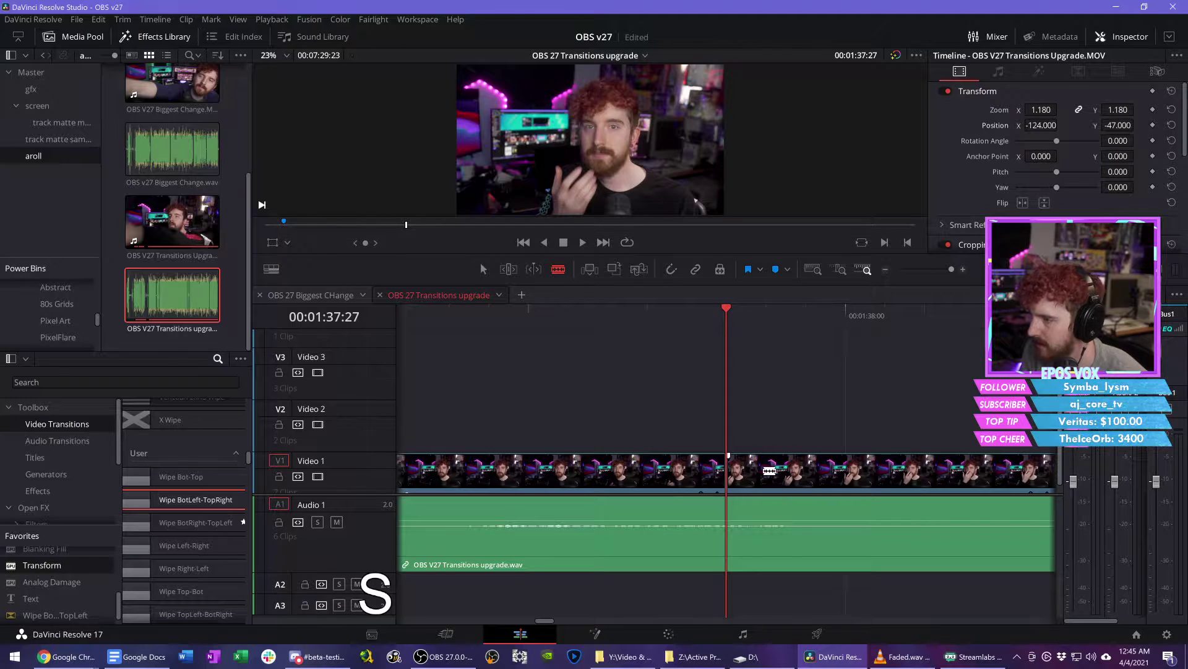
click(765, 470)
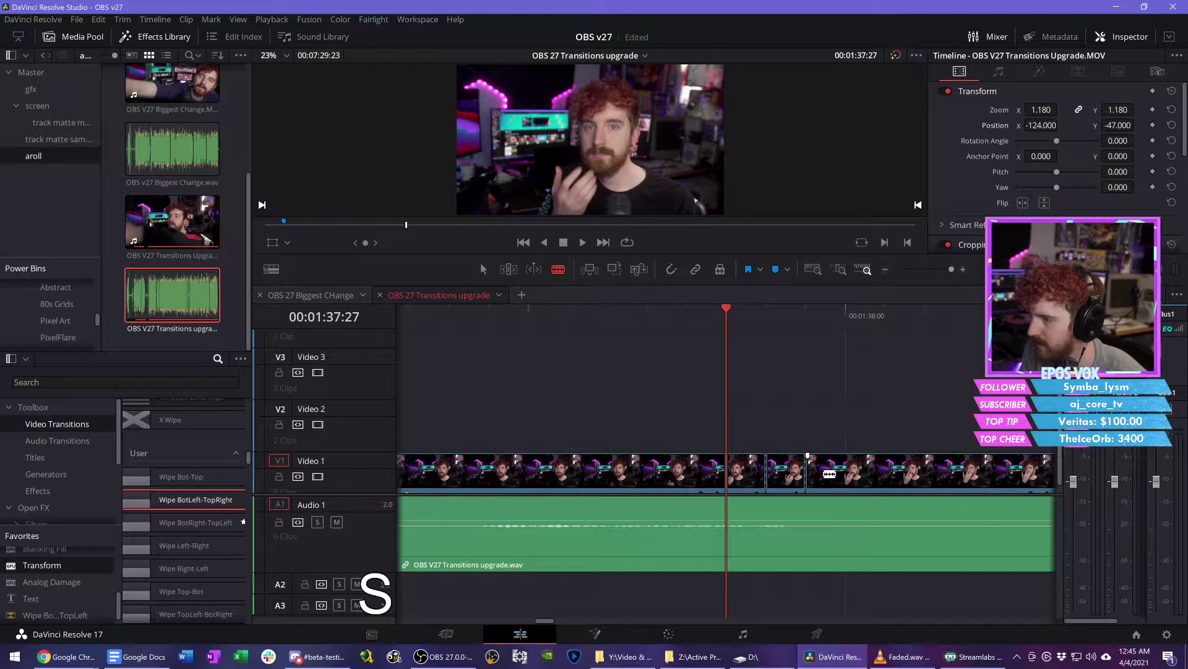
key(ctrl+z)
key(v)
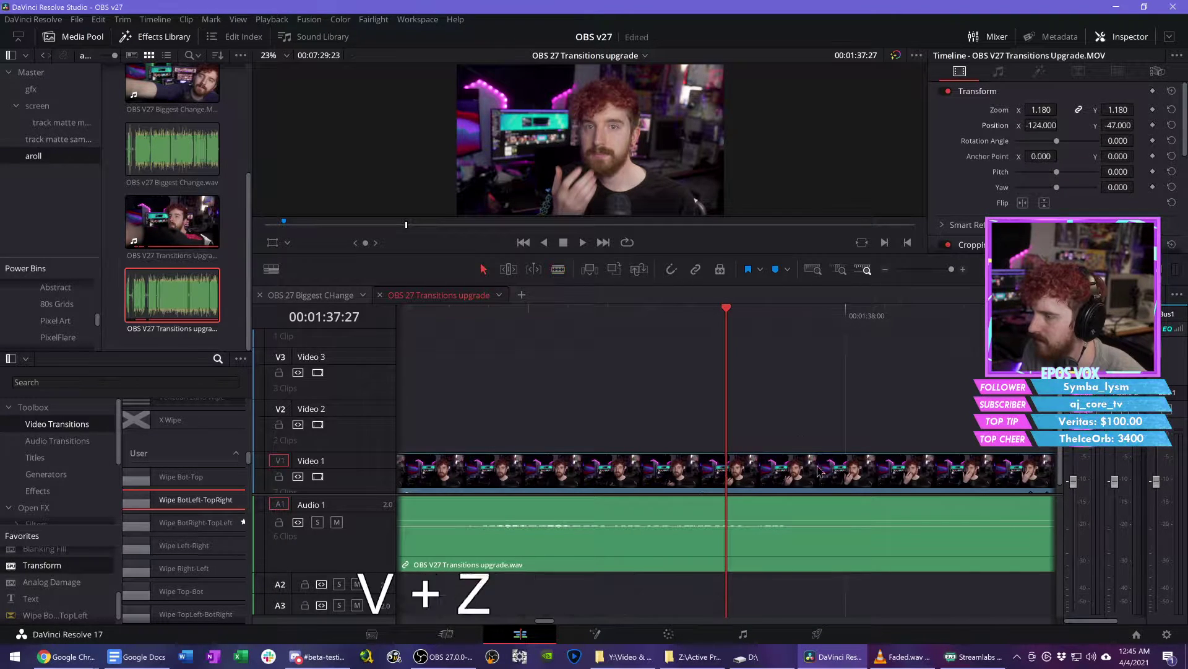
Step: Examine where the speech ends before the long pause, checking 00:01:36:03, 00:01:35:19 and 00:01:34:28
key(d)
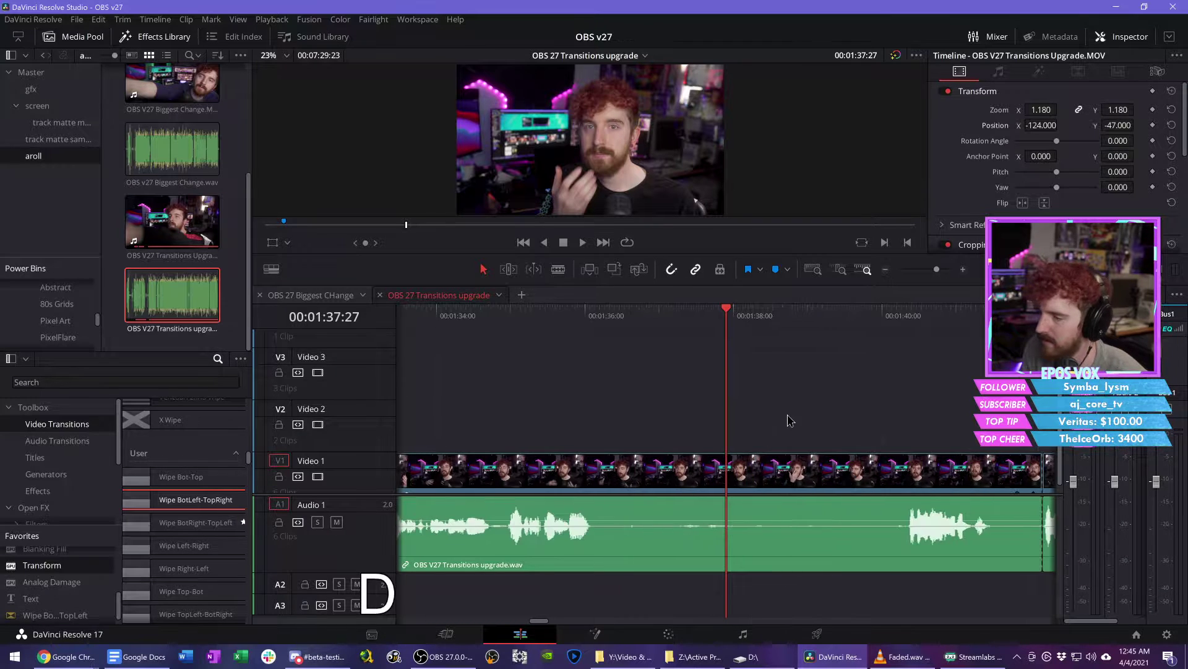
click(661, 317)
key(s)
key(s)
key(s)
key(s)
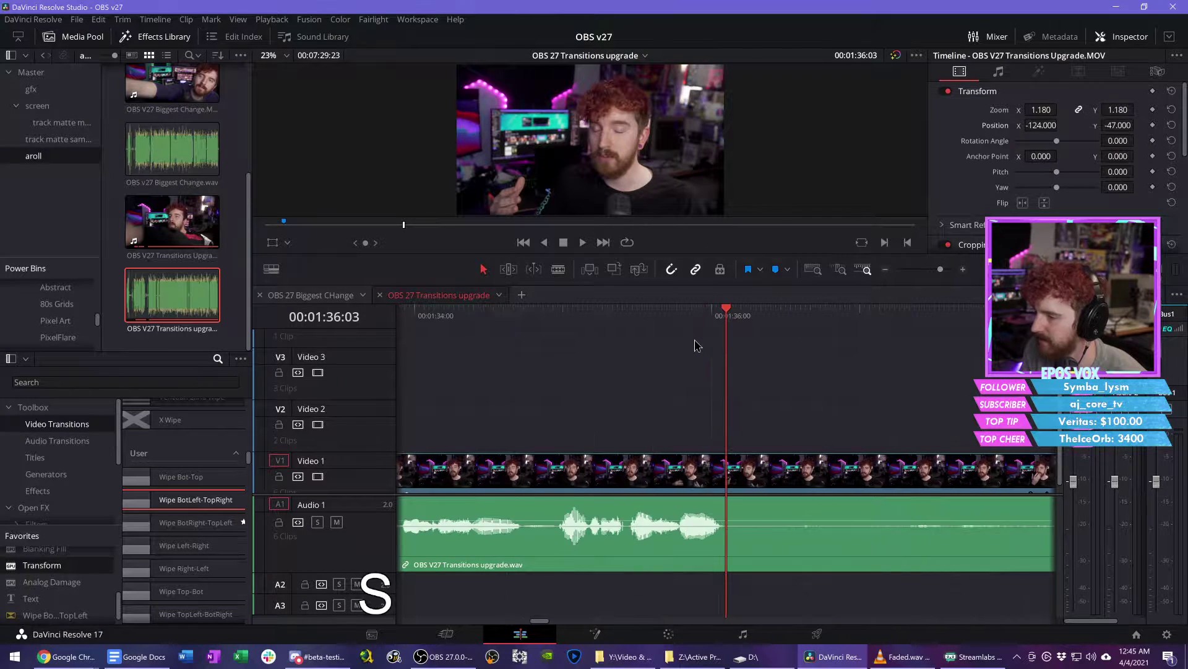
key(d)
key(d)
click(657, 312)
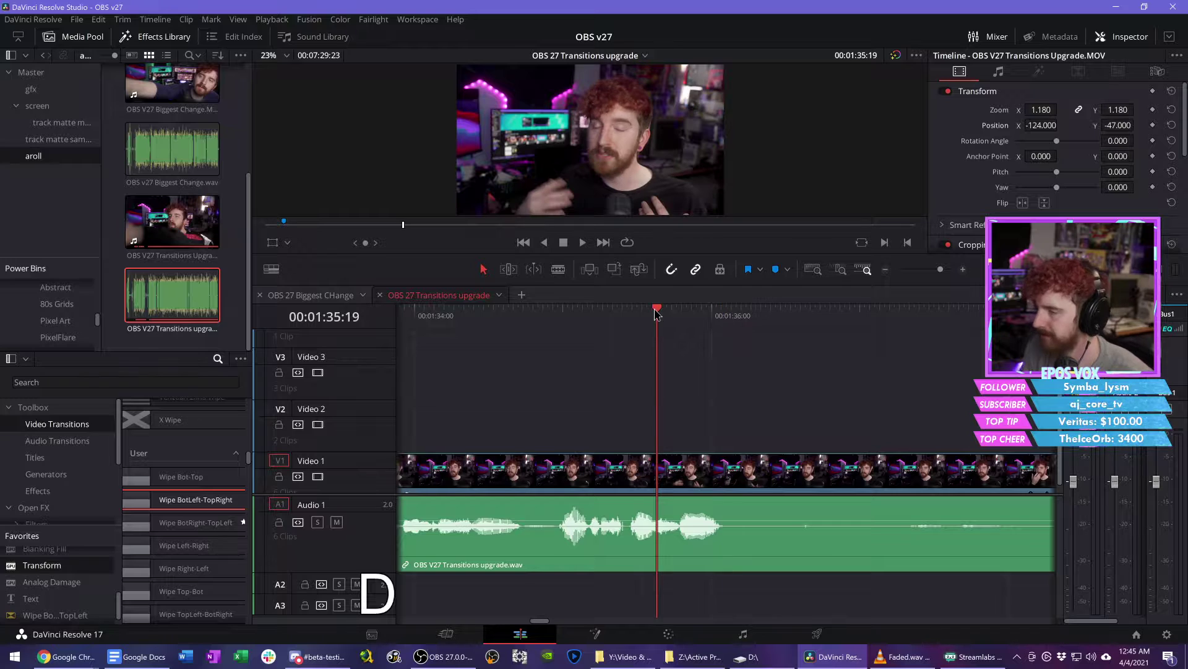
click(555, 316)
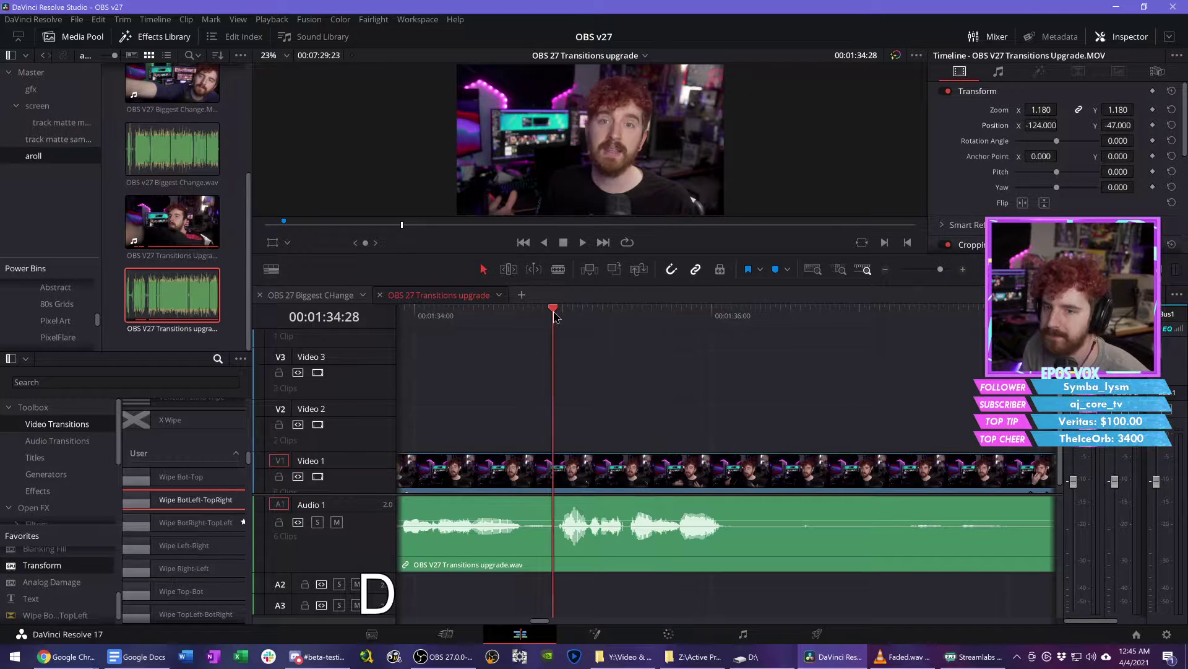
Step: Play the narration from 00:01:31:21 through the pause and past the cut at 00:01:42:05
key(space)
key(d)
click(587, 319)
key(space)
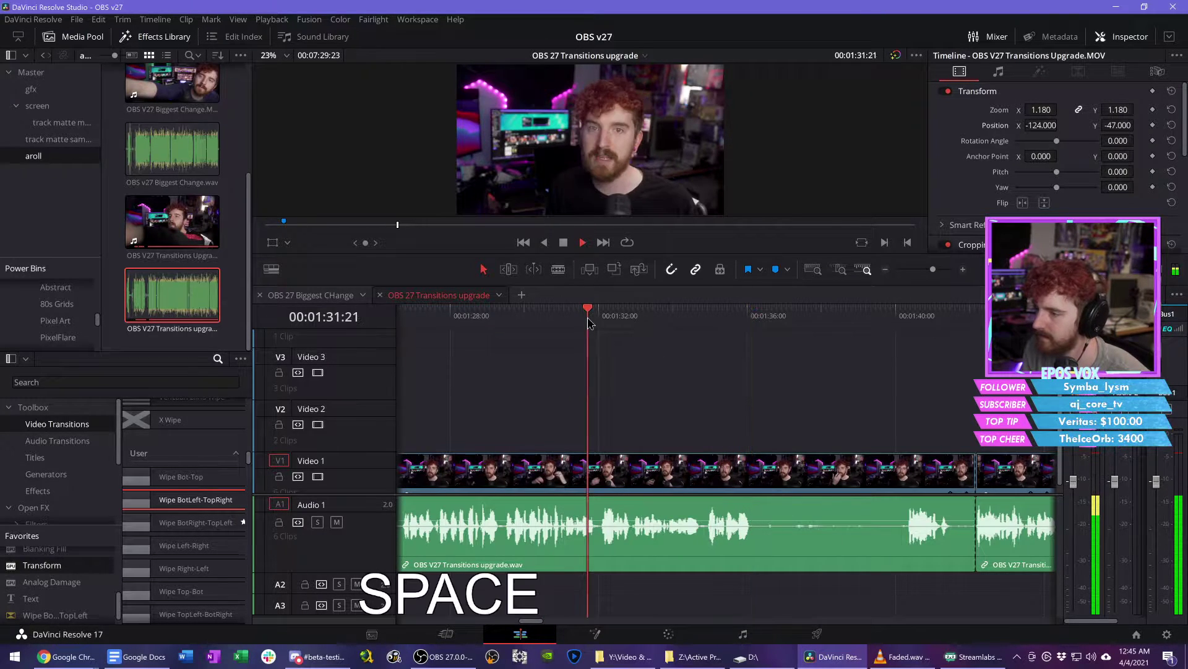
key(space)
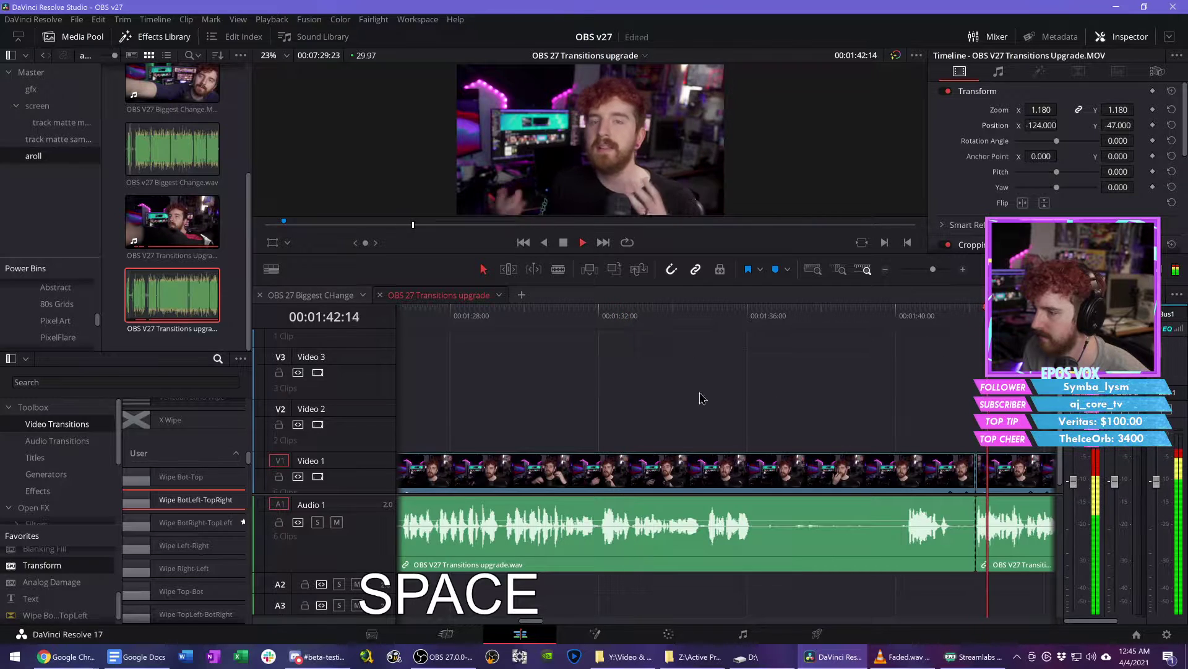
Step: Split the A-roll video and audio at about 00:01:32:03, where the next phrase begins
click(596, 316)
key(s)
key(c)
click(709, 532)
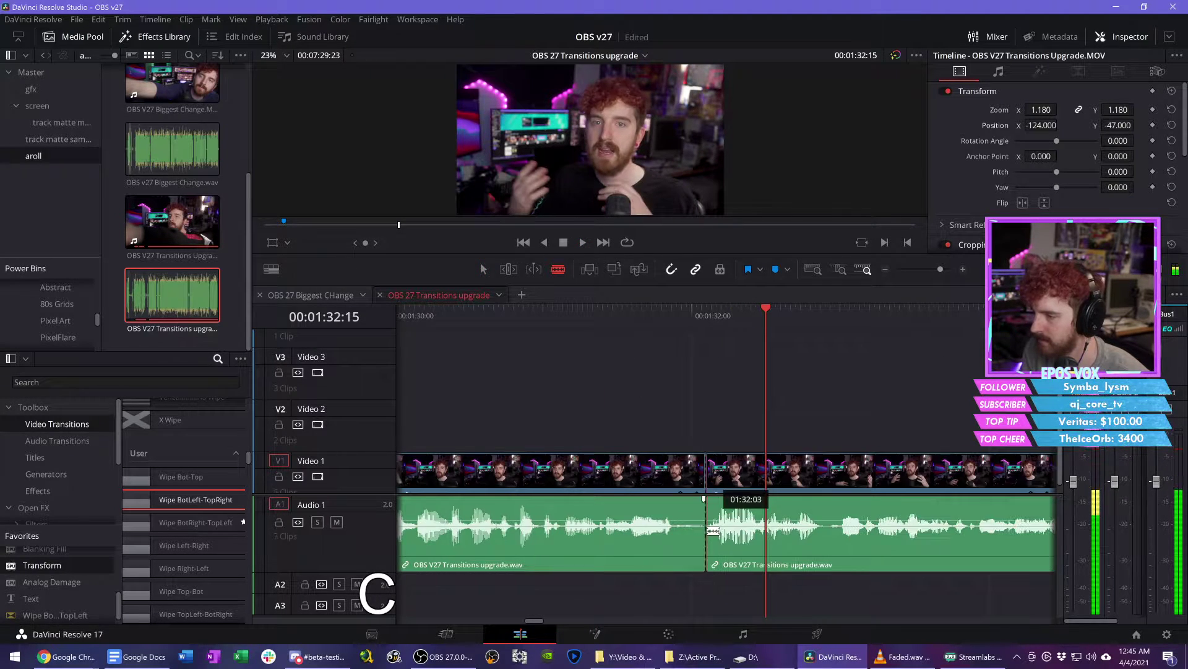
Step: Ripple-delete the unwanted section starting at the 01:32:03 cut and play back across the join from about 01:31:17
key(f)
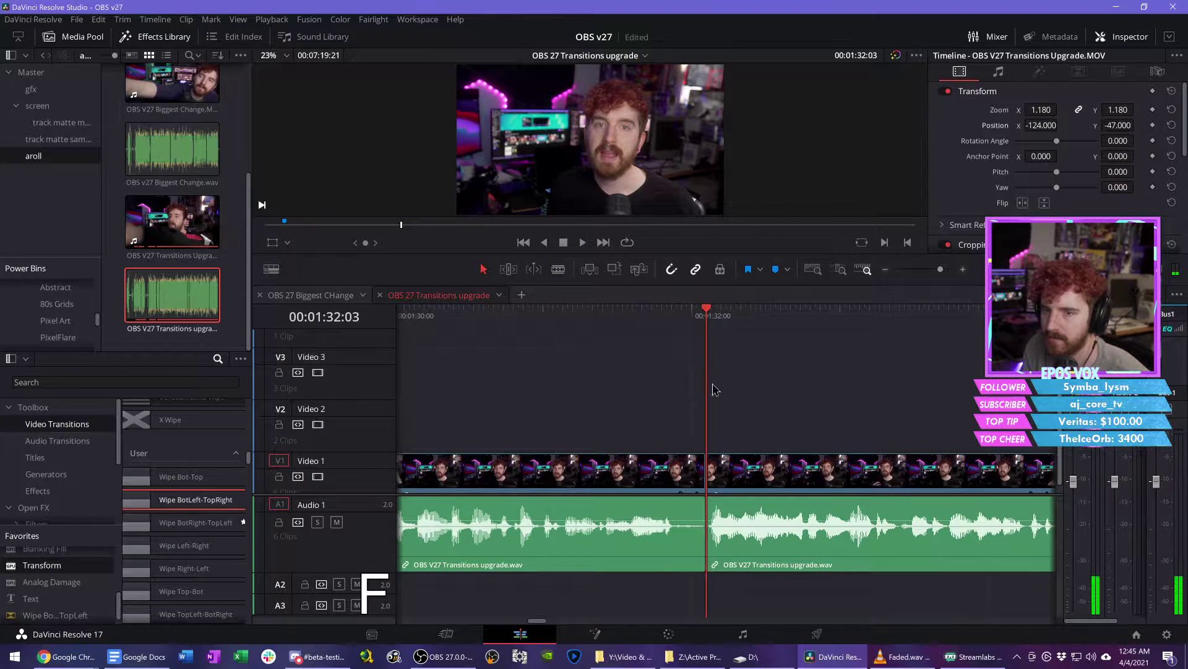
click(627, 314)
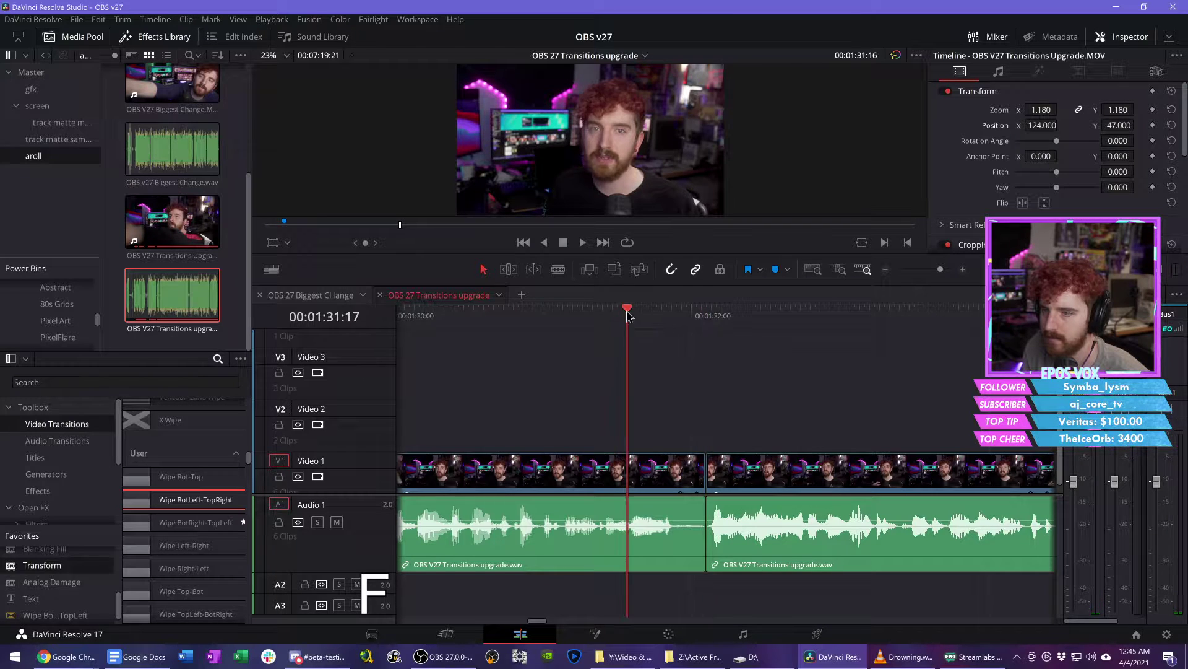
key(d)
key(space)
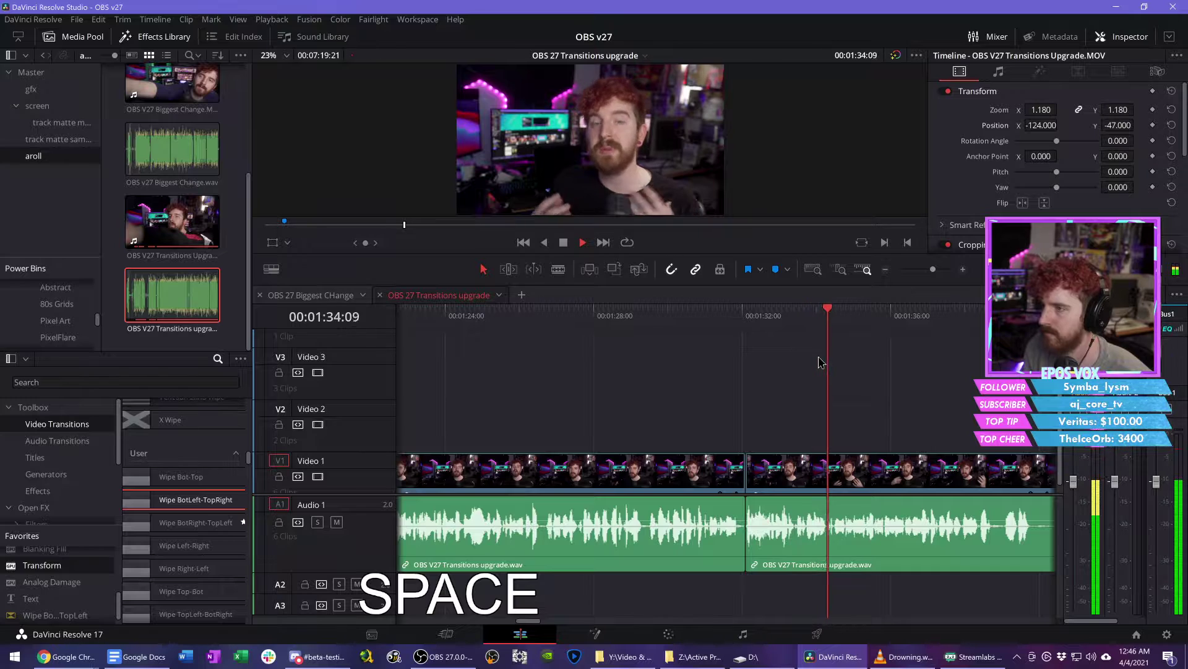
Step: Split the talking-head clip at 01:39:00 and about 01:41:00, and ripple-delete the piece between the cuts
key(d)
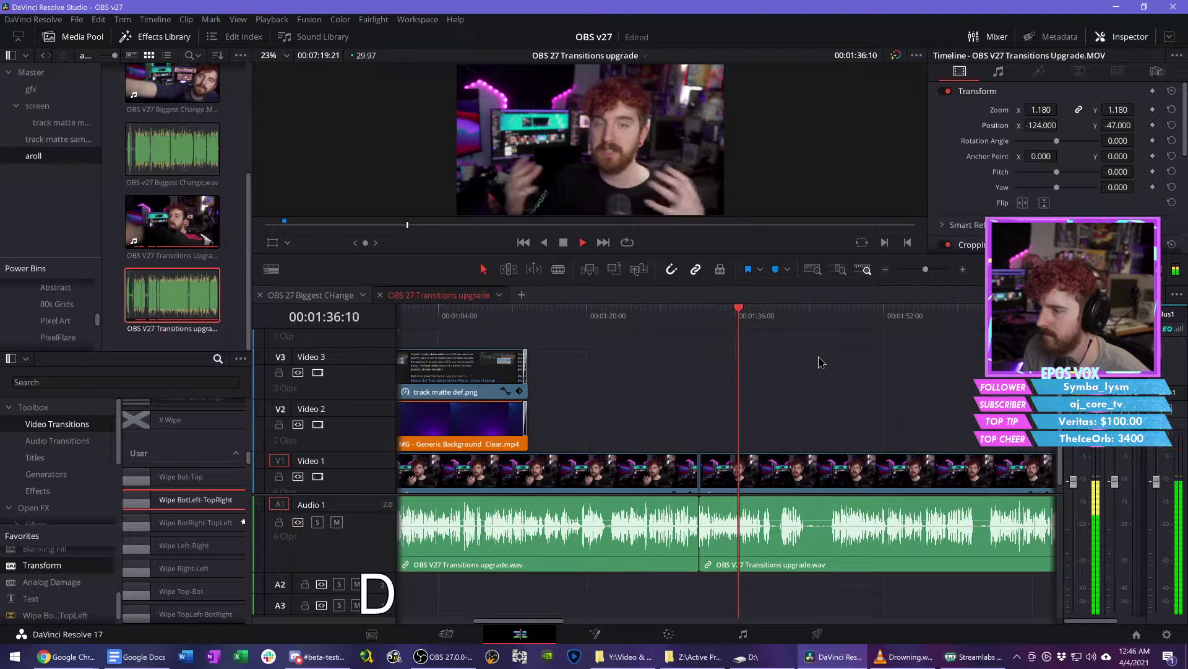
key(s)
key(s)
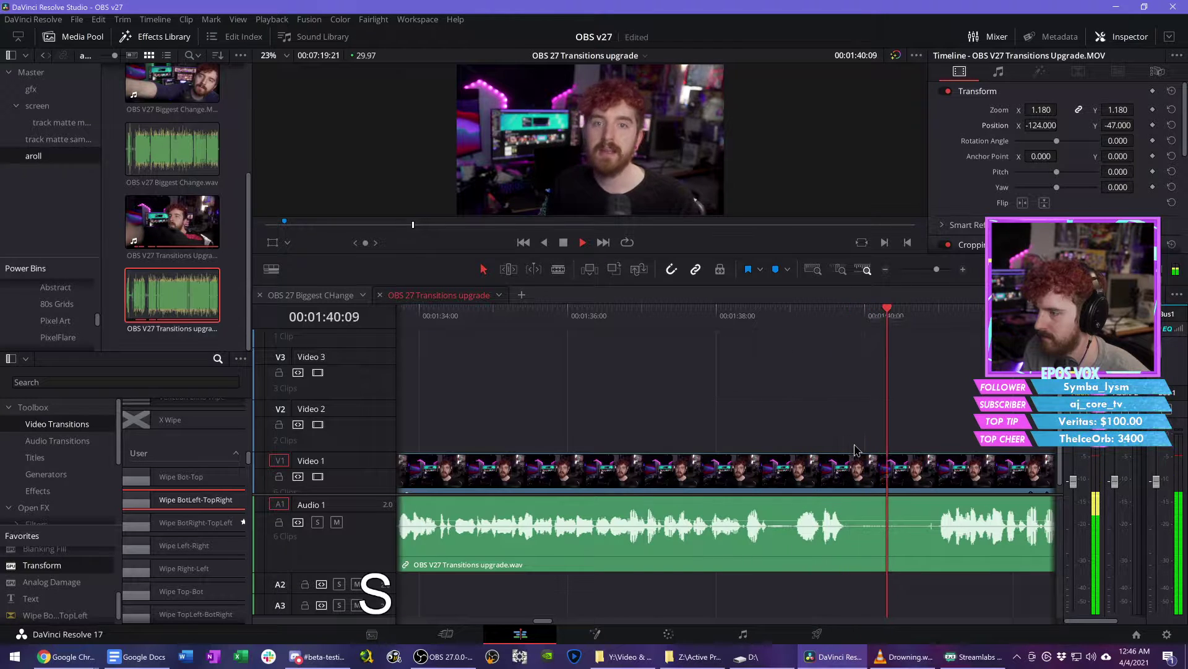
key(space)
key(c)
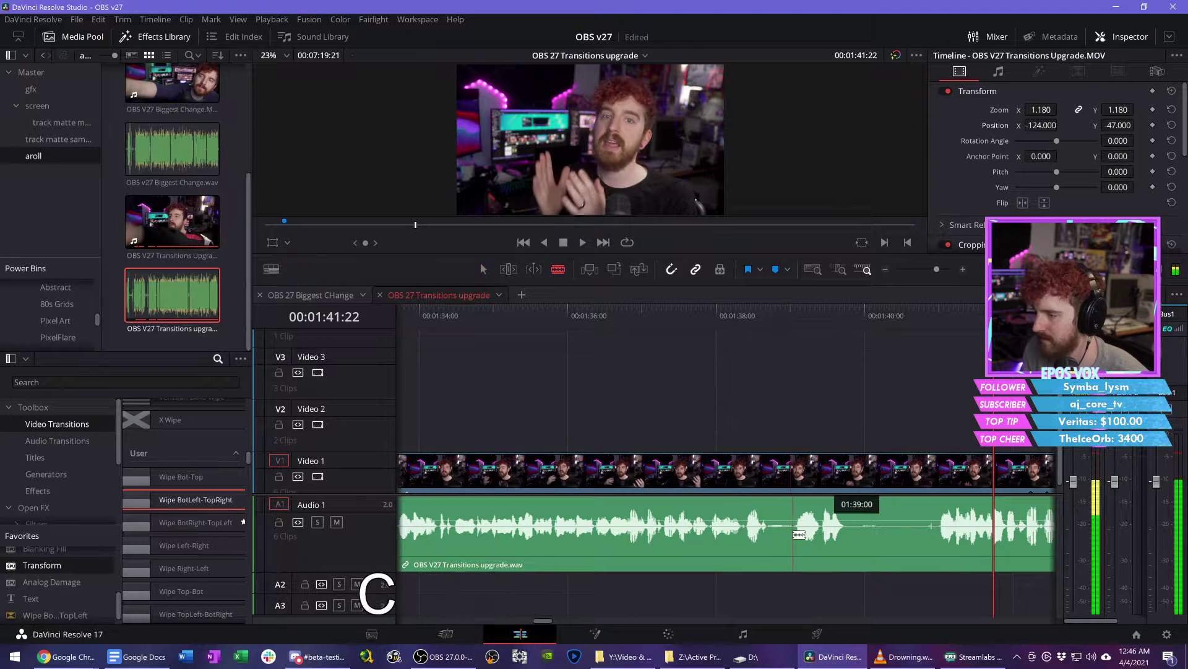
click(791, 532)
click(936, 536)
key(v)
click(902, 550)
key(f)
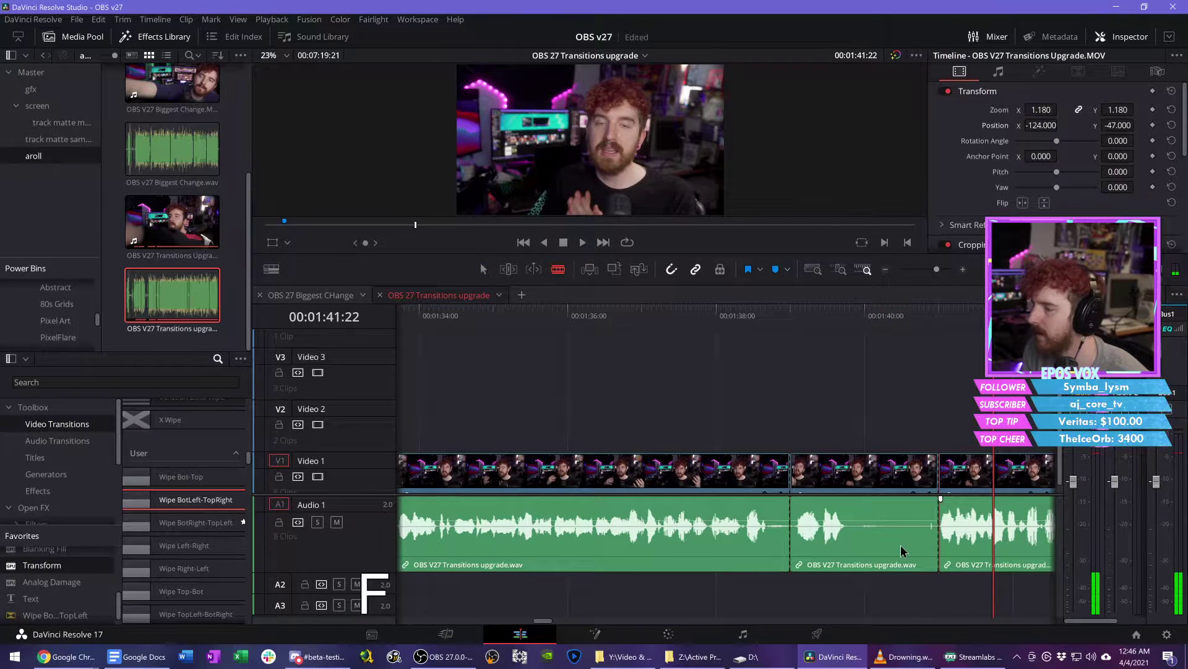
Step: Play back the timeline around the 01:39:00 cut to check the join and the pause that follows
key(d)
key(d)
key(d)
key(s)
key(s)
key(space)
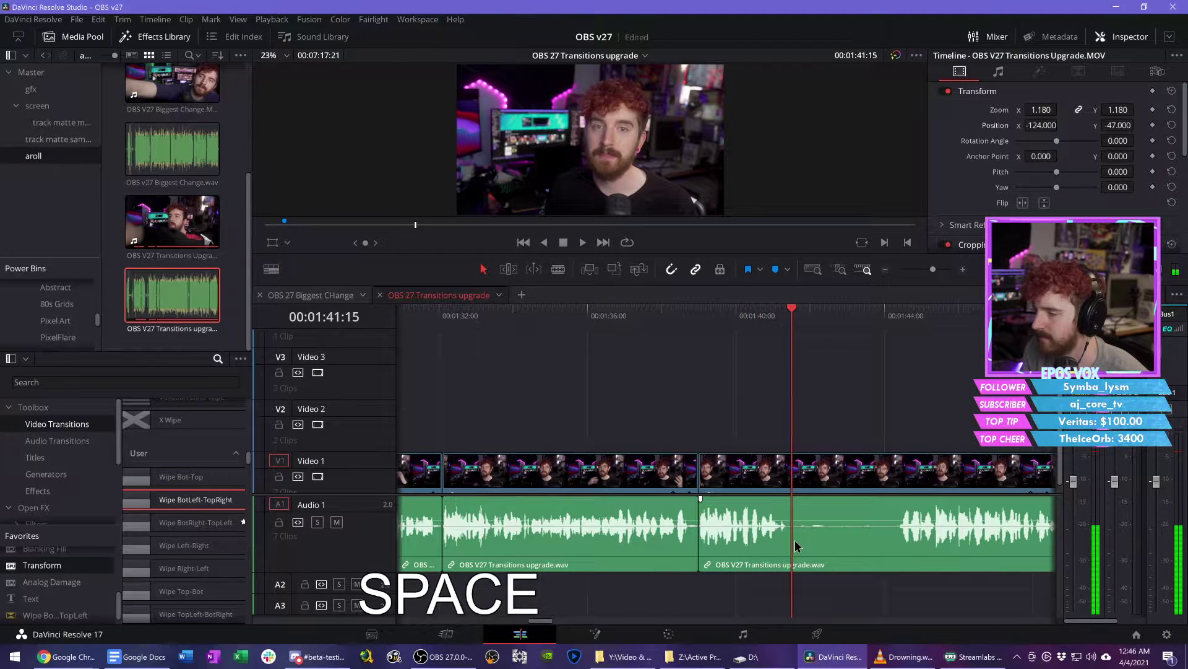
click(693, 321)
key(space)
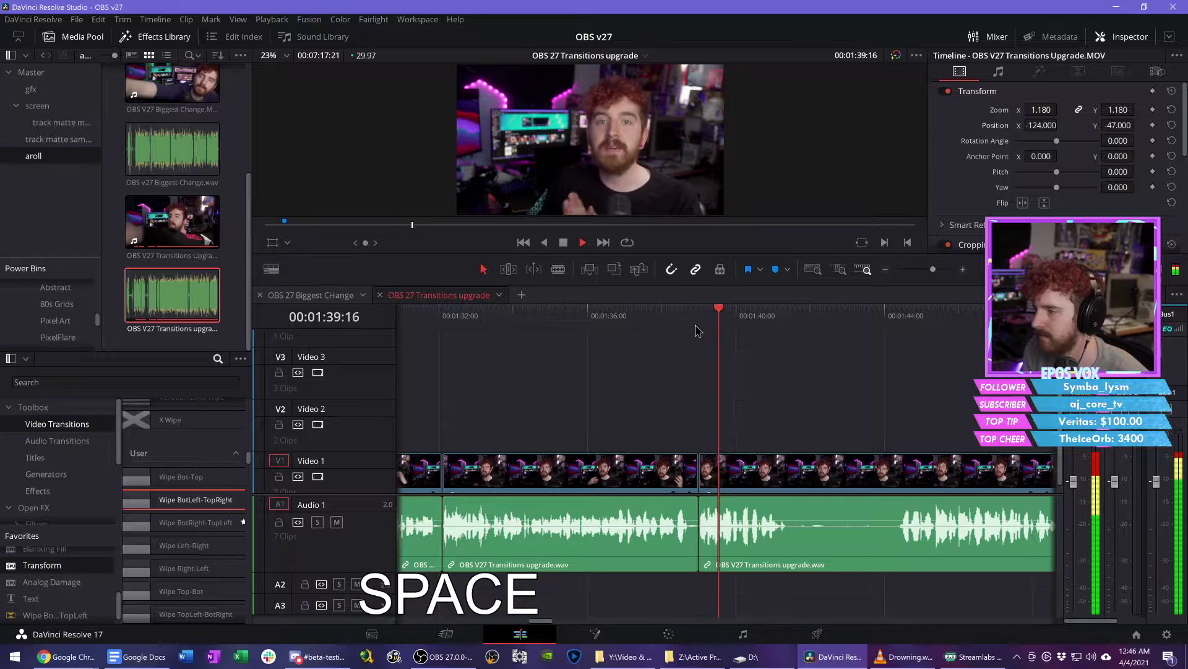
Step: Split the clip at about 01:41:16 and trim the silence off the next piece up to 01:44:11, leaving a gap
key(c)
click(793, 524)
key(v)
drag(795, 466, 903, 466)
Step: Punch in on the clip between 01:32:03 and 01:39:00 with zoom 1.510, position X -371 and Y -214
key(d)
key(d)
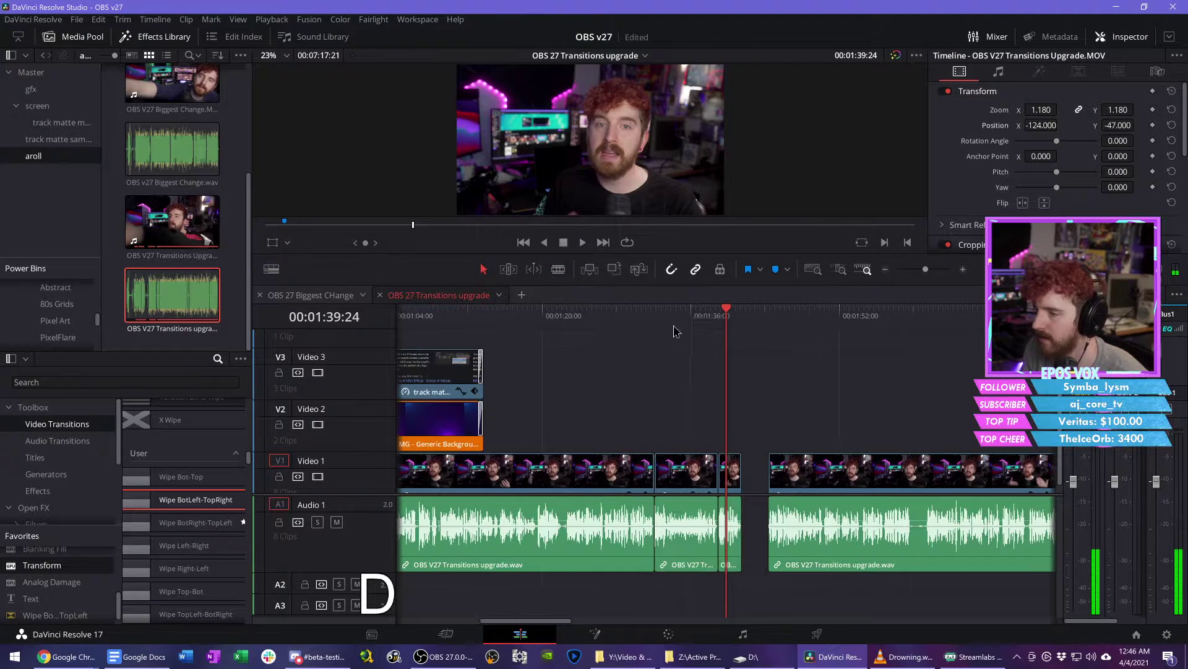
click(681, 318)
key(s)
key(s)
click(698, 470)
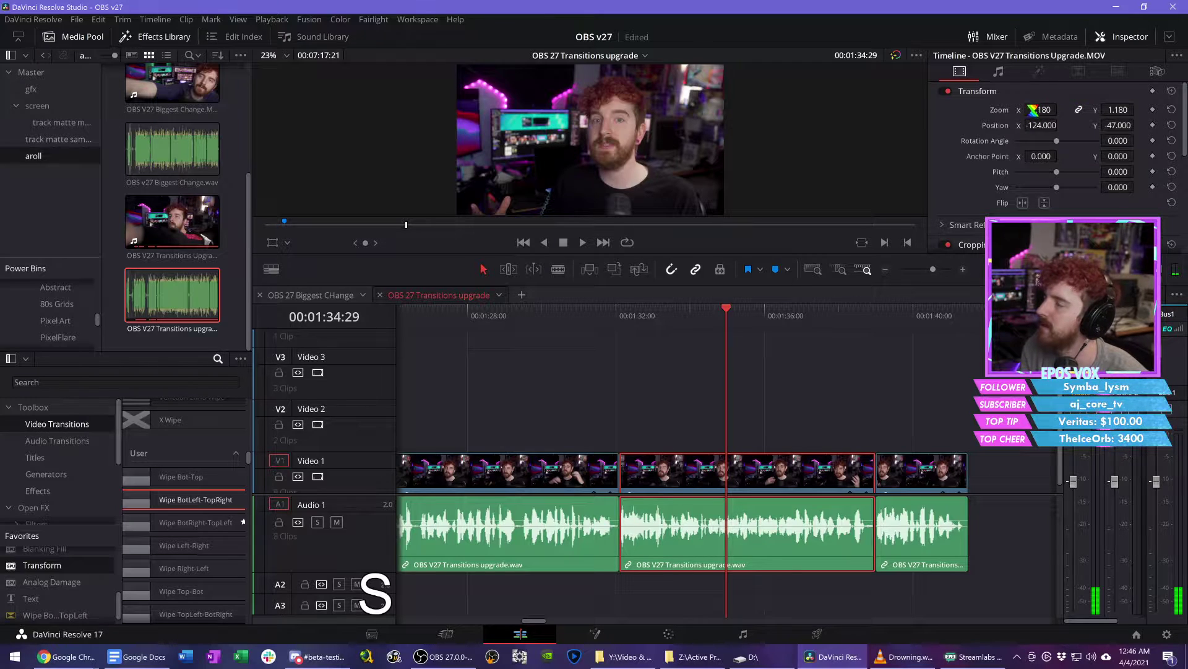
drag(1030, 109, 892, 124)
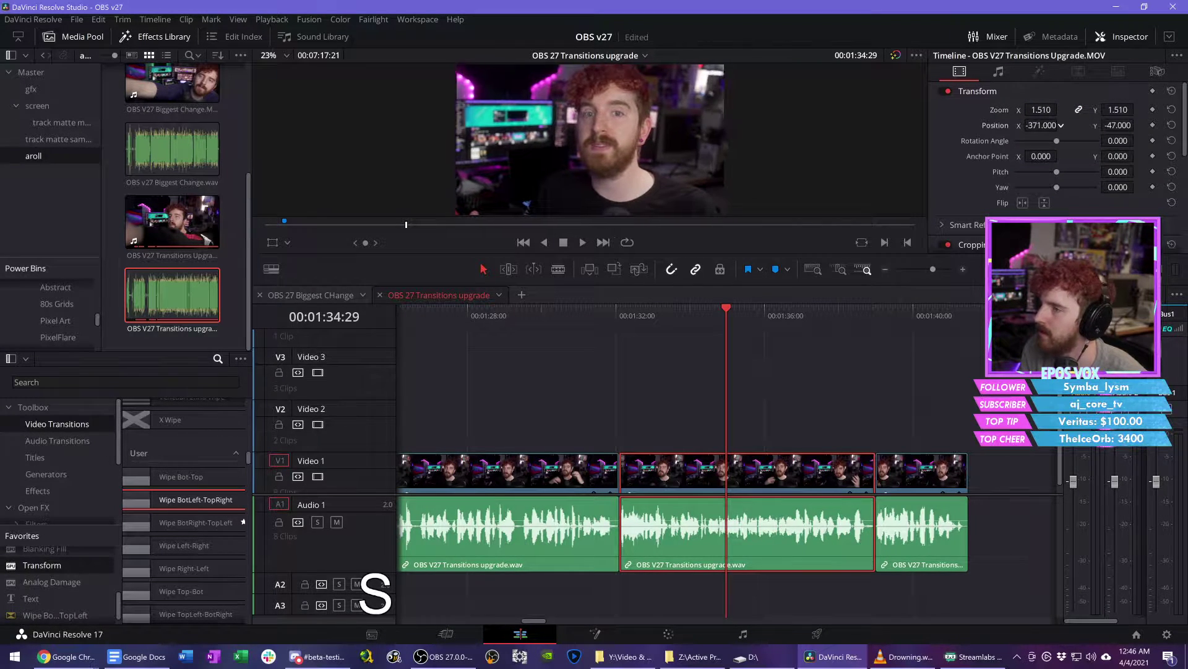
drag(1122, 125, 1018, 126)
click(780, 422)
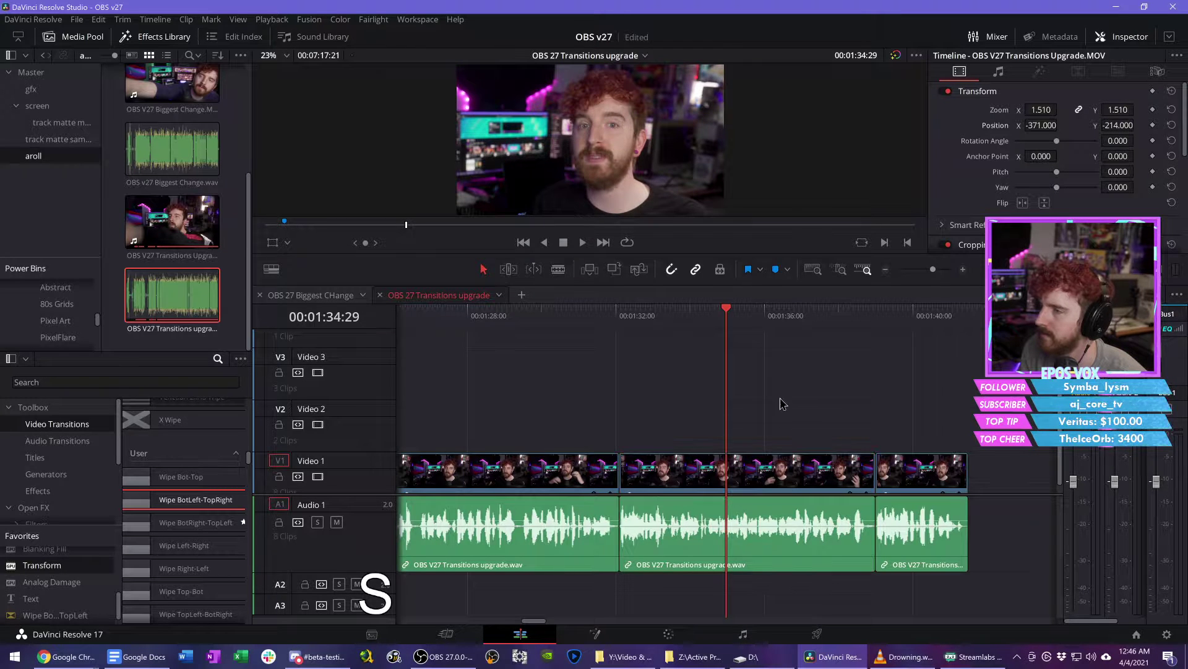
Step: Play back the punched-in clip from just before its start and save the project
click(607, 313)
key(space)
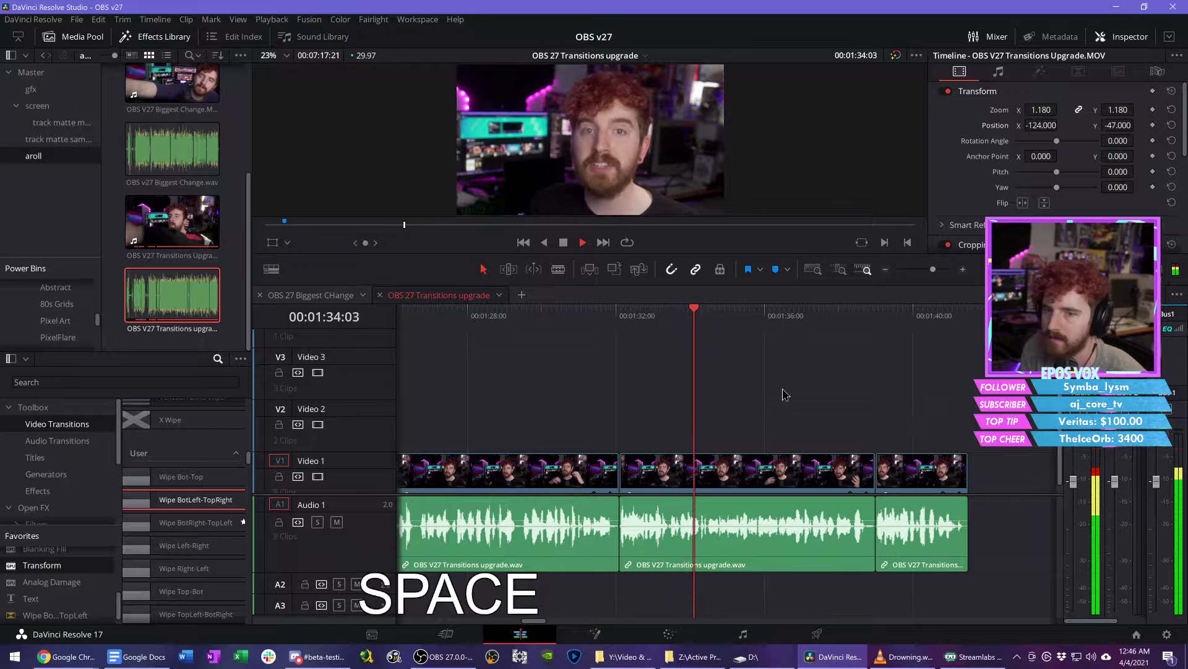
key(space)
key(ctrl+s)
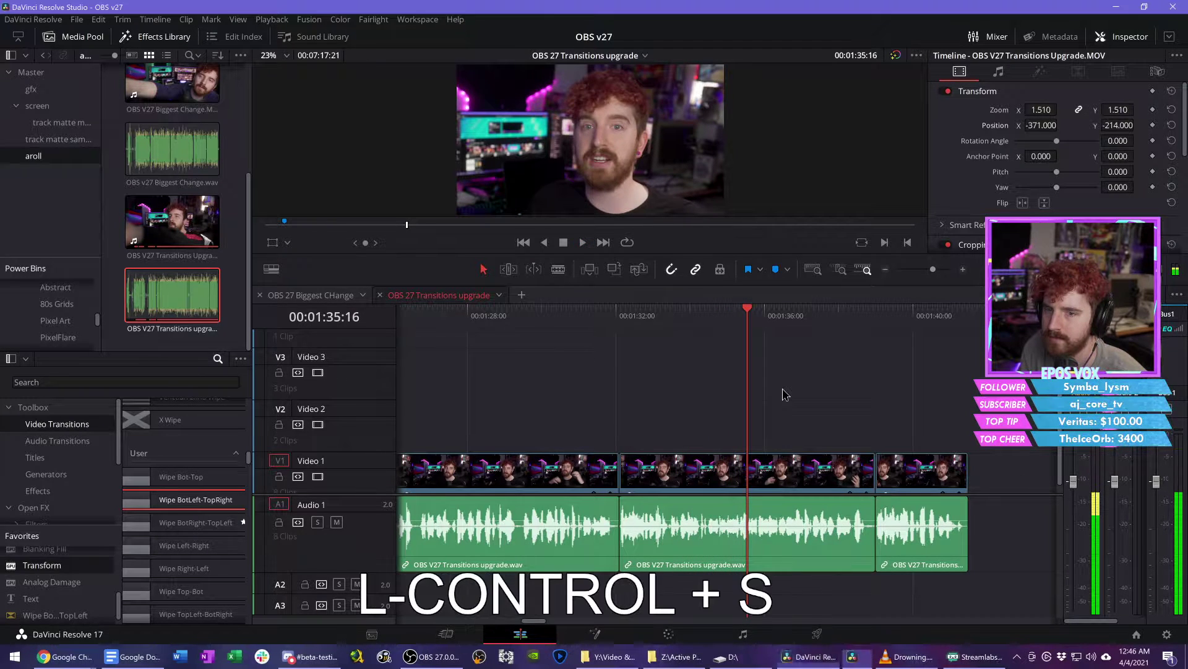
key(space)
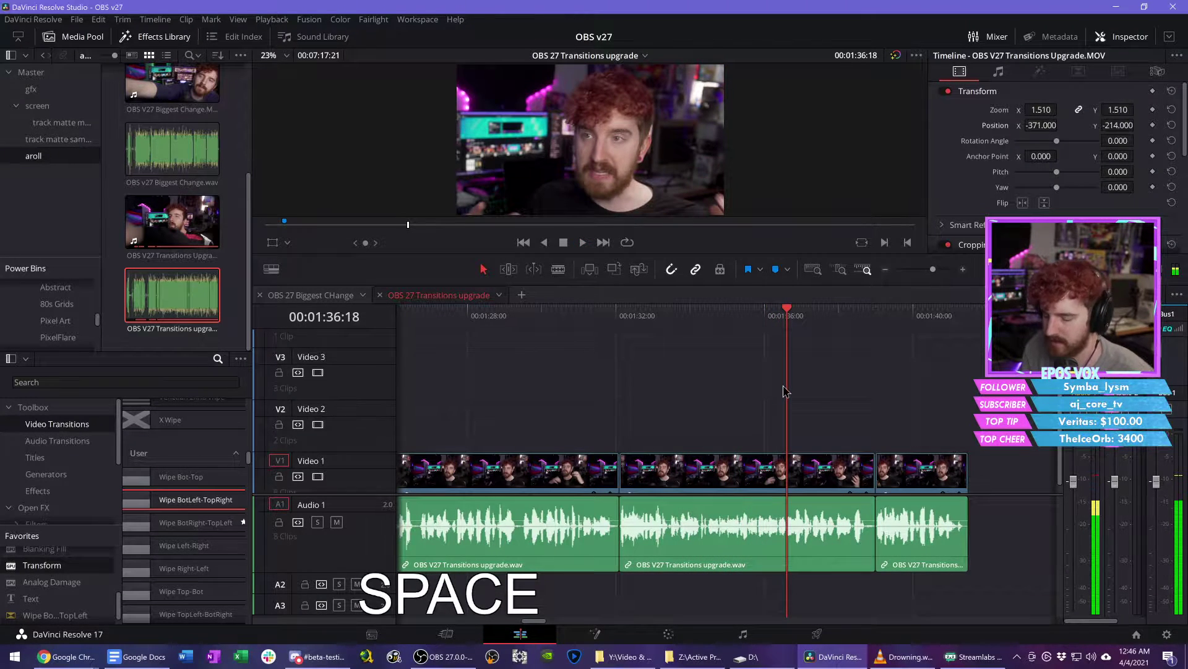
key(d)
key(d)
key(d)
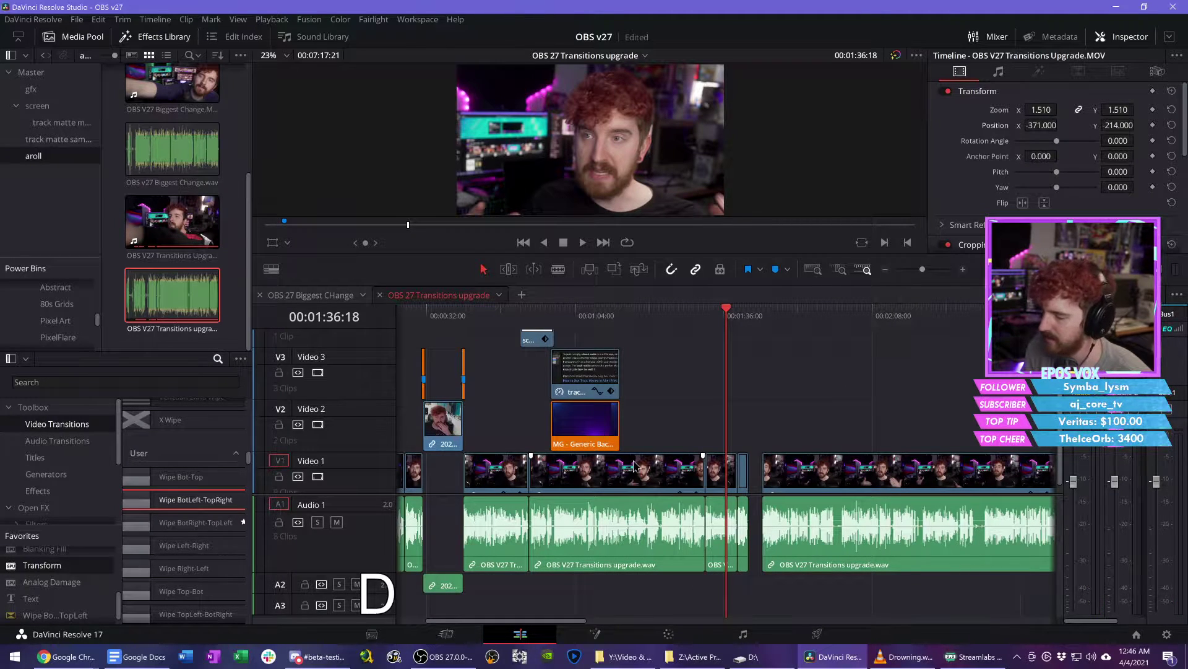
Step: Launch Adobe Premiere Pro 2020
key(super)
text(premier)
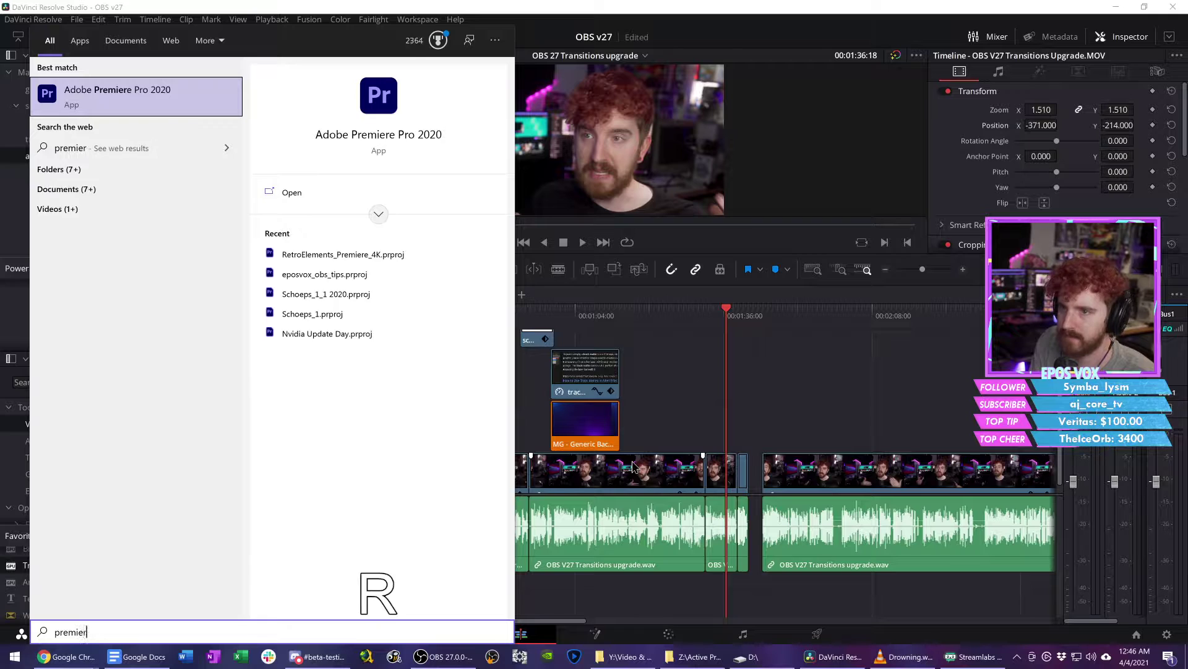
key(Return)
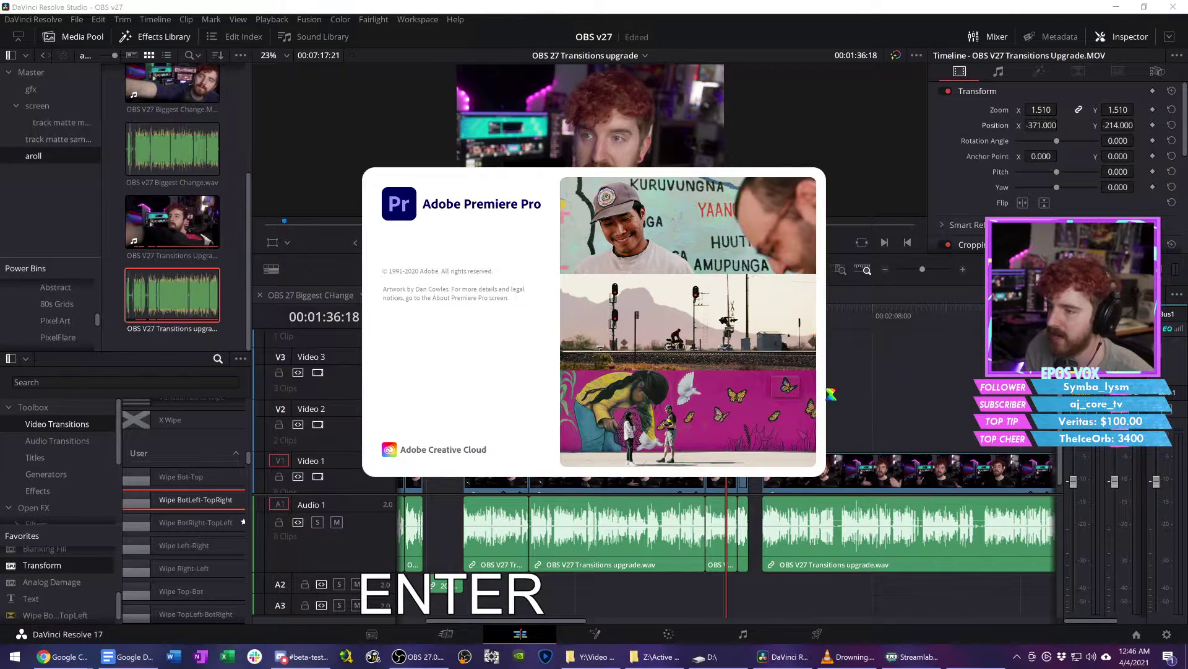
Step: Place the playhead inside the empty gap at 01:43:00 and save the project
click(866, 369)
key(s)
scroll(841, 365, up, 2)
scroll(829, 372, right, 3)
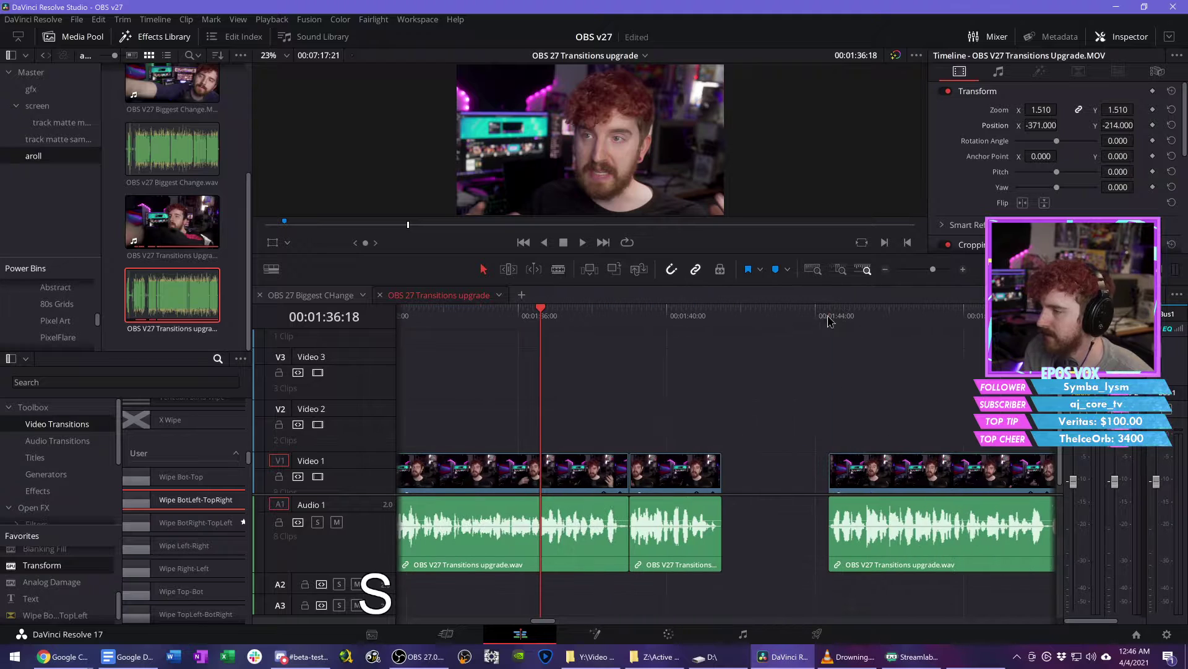
click(829, 317)
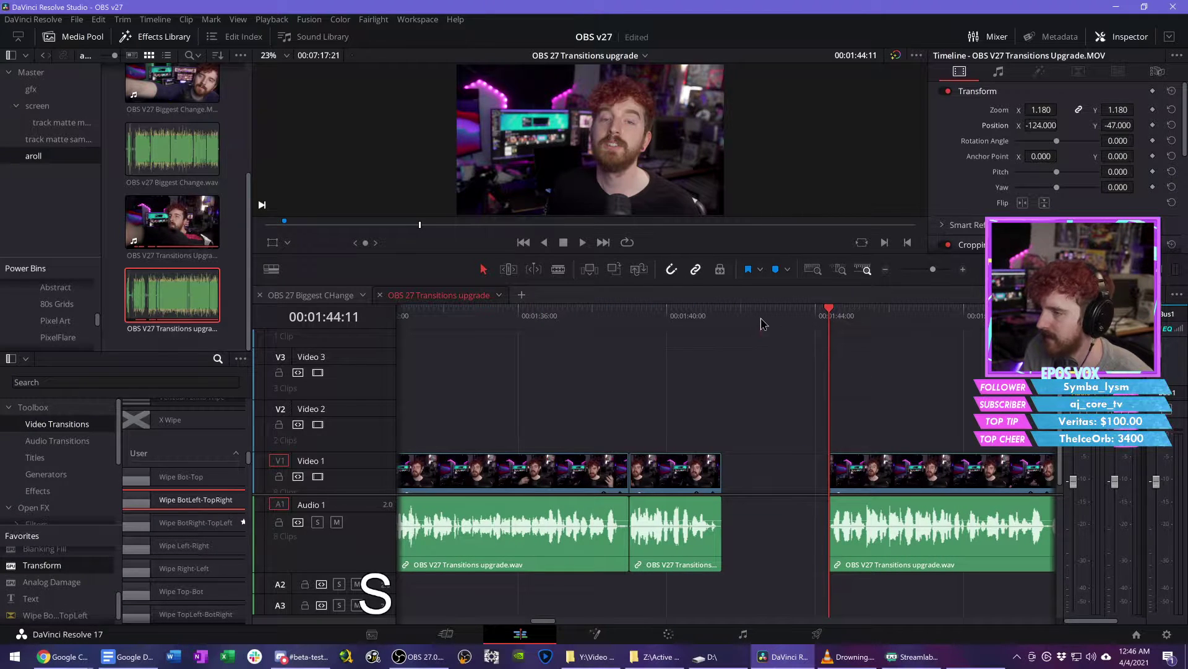
drag(761, 323, 779, 324)
key(ctrl+s)
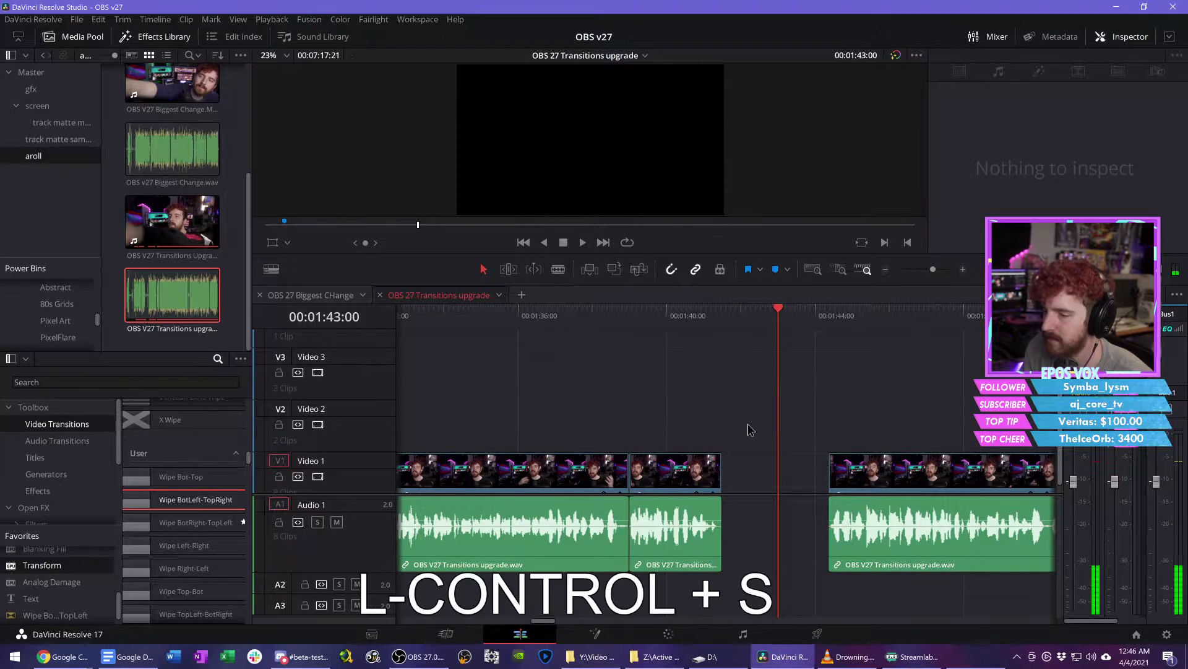
Step: Switch to Discord and save TrackMatteStingerTestWithSidebysideAndStacked.zip from the browser into the OBS V27 track matte sample folder
click(301, 656)
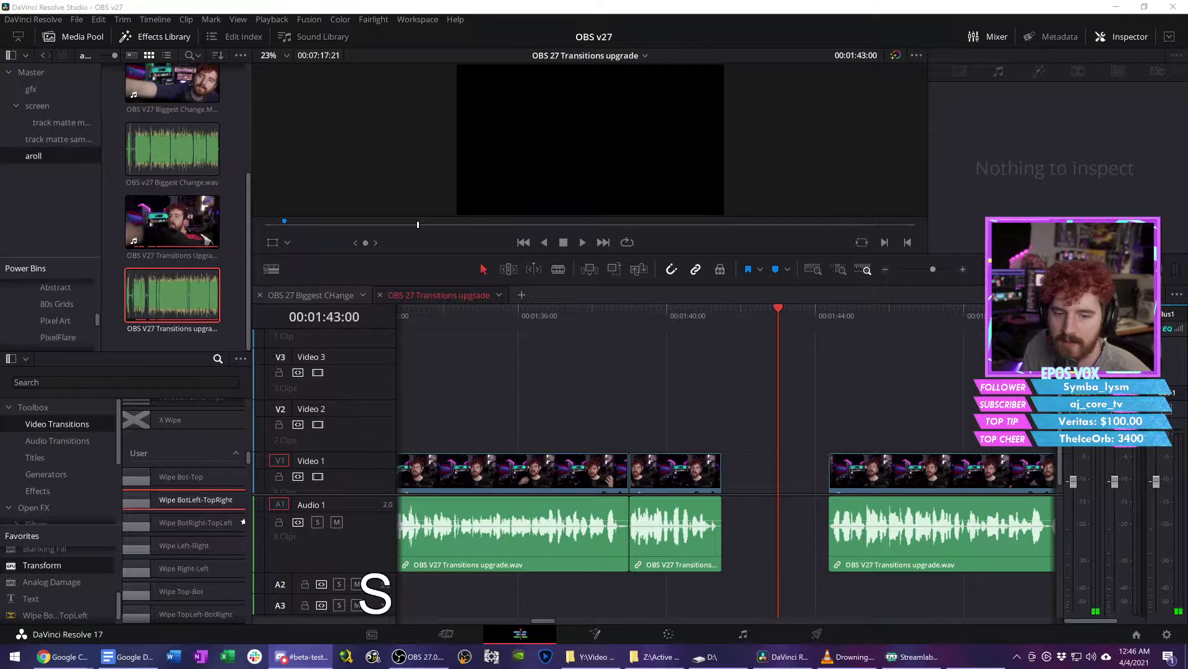
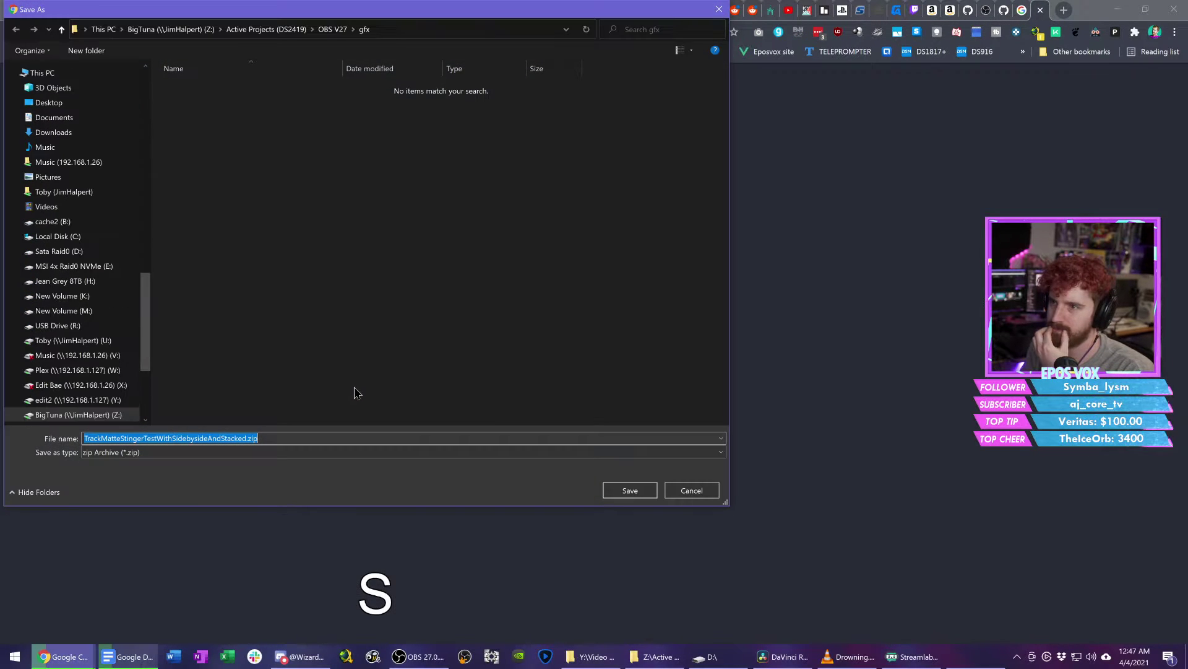
click(333, 29)
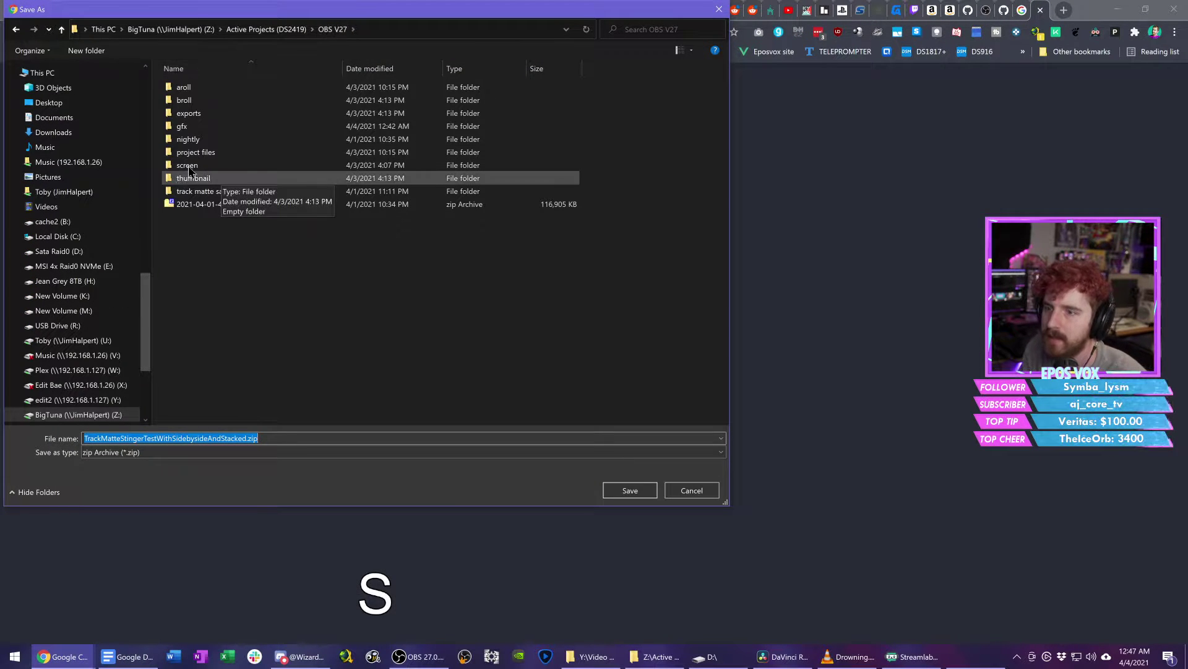
double_click(224, 191)
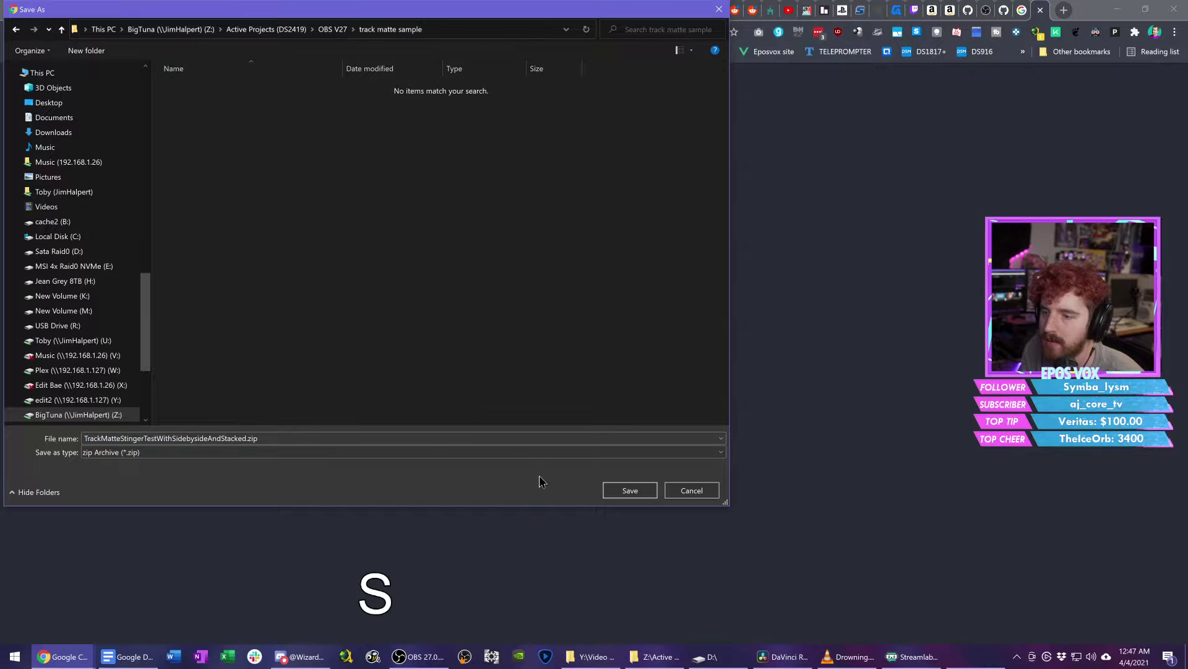
click(612, 494)
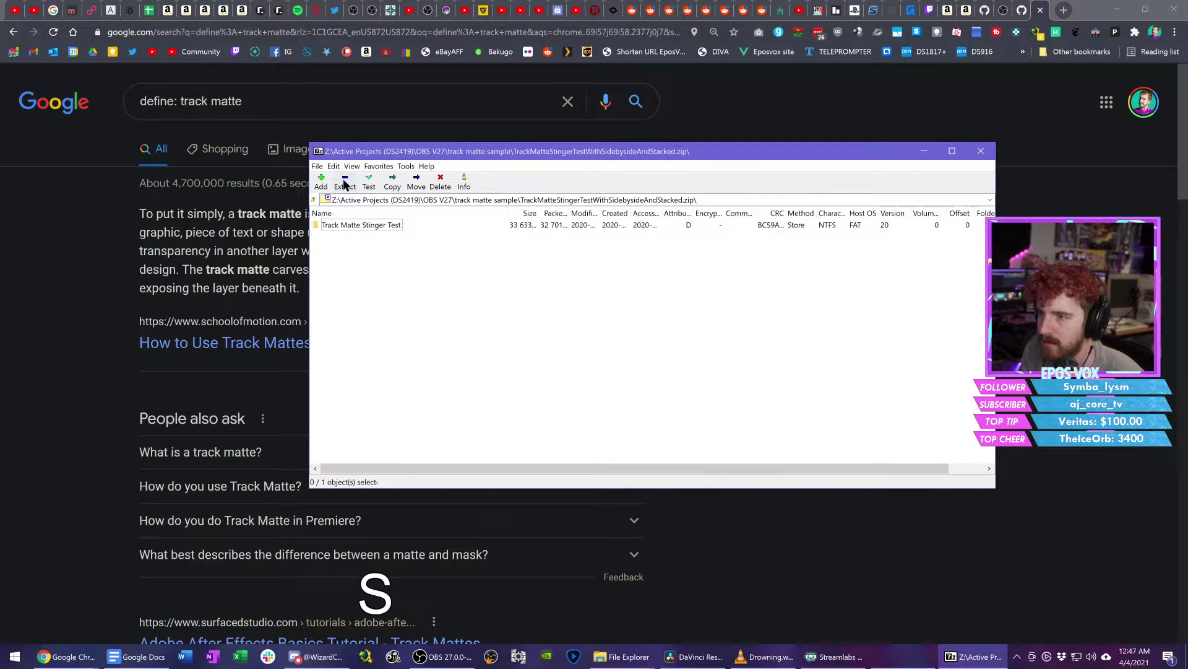
Step: Extract the track matte stinger archive into the track matte sample folder and close the archive window
click(345, 183)
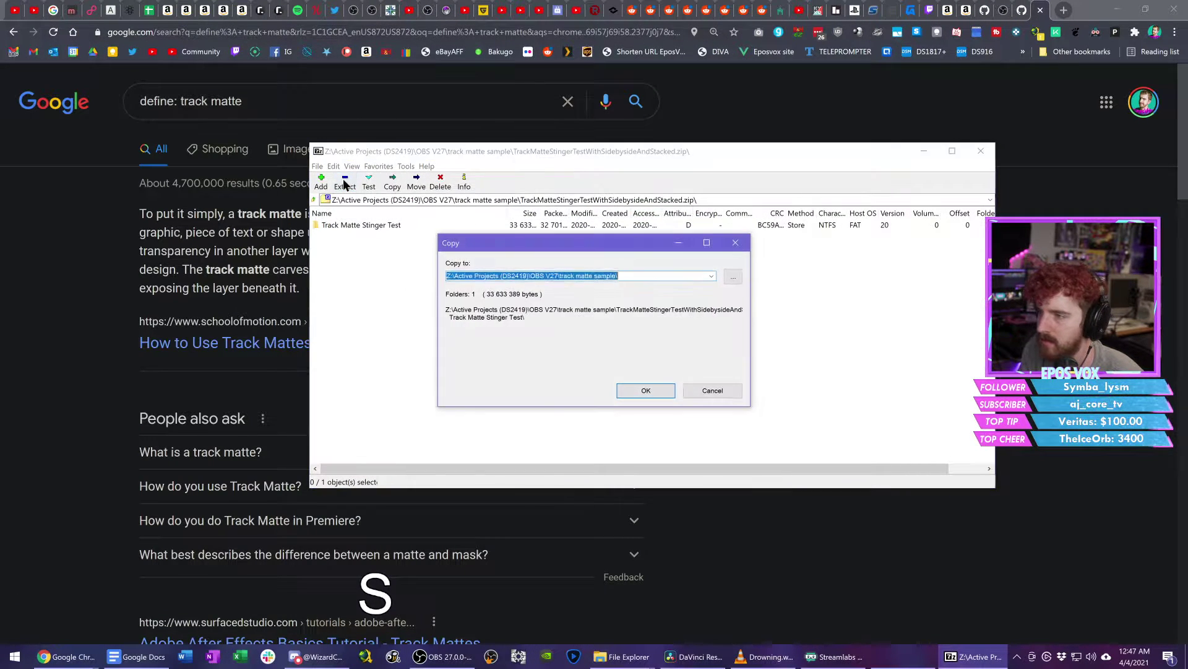
key(Return)
click(981, 151)
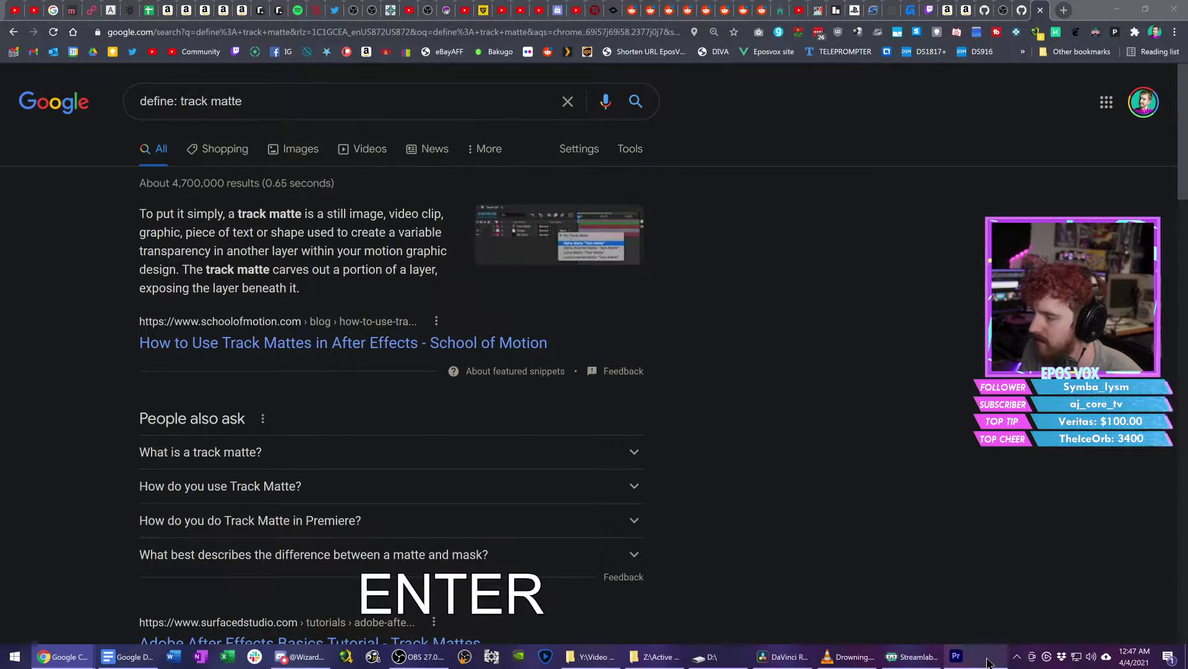
Step: Switch to Adobe Premiere Pro and create a new project named wedtrxthfctertjet3wrtjgyh in the default location
mouse_move(990, 661)
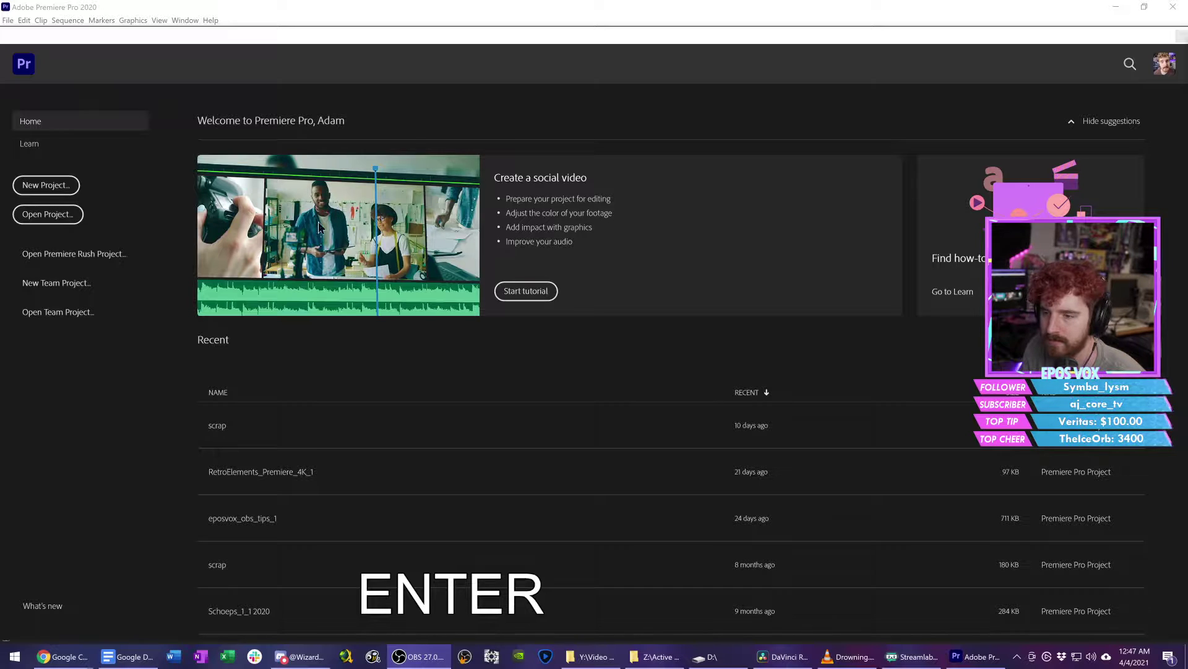
key(Return)
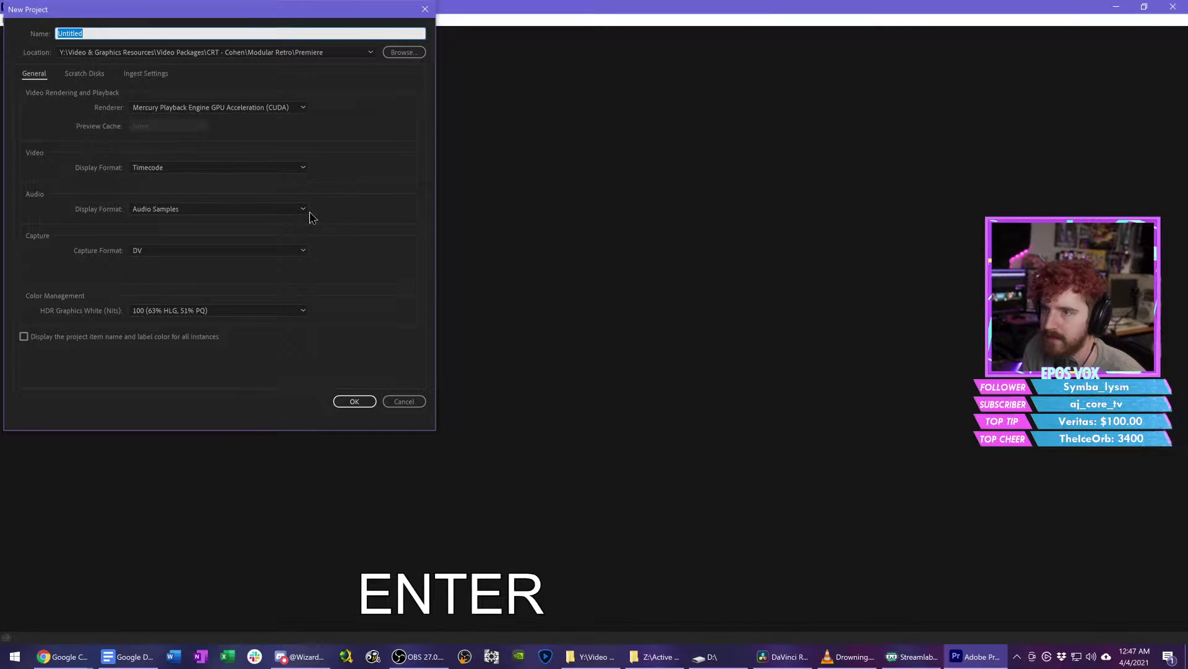
text(wedtrxthfctertjet3wrtjgyh)
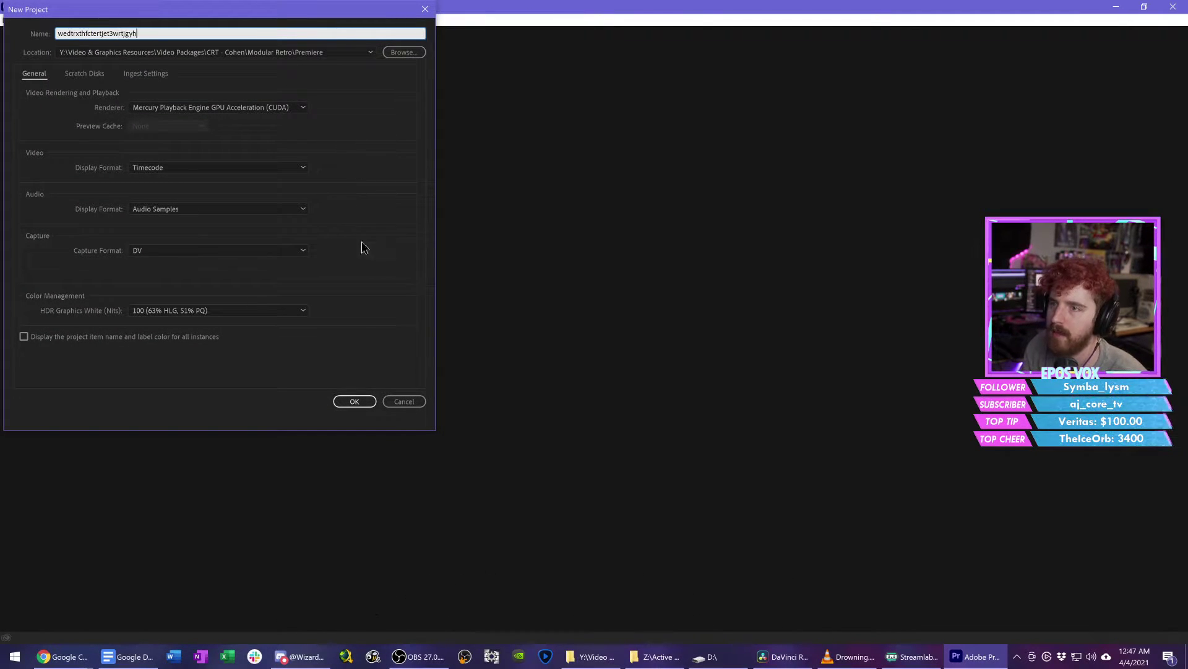
click(355, 402)
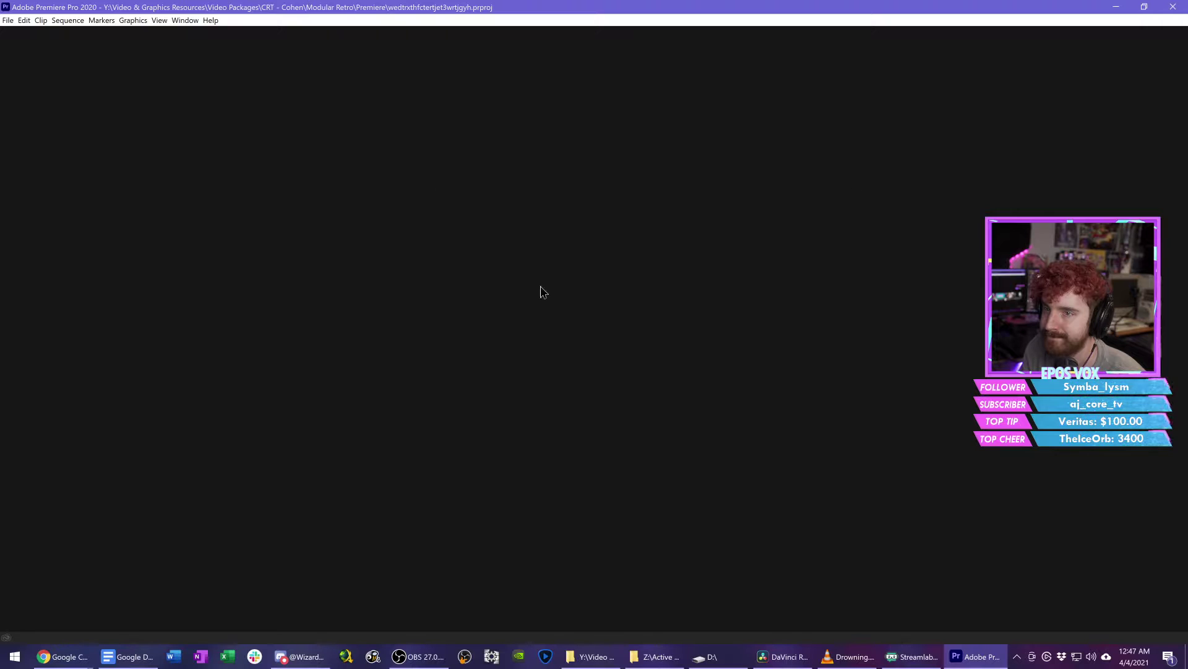
Step: Switch to DaVinci Resolve, ripple-delete the short clip and the gap after it near 01:39, and play across the new cut
click(785, 655)
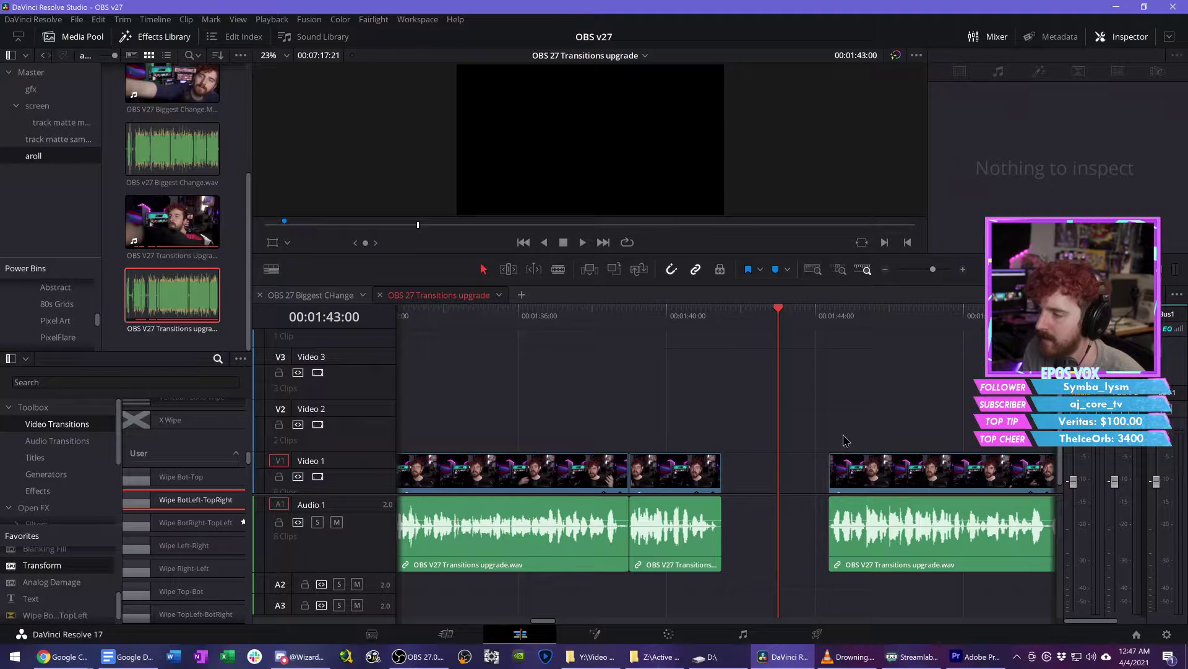
click(675, 473)
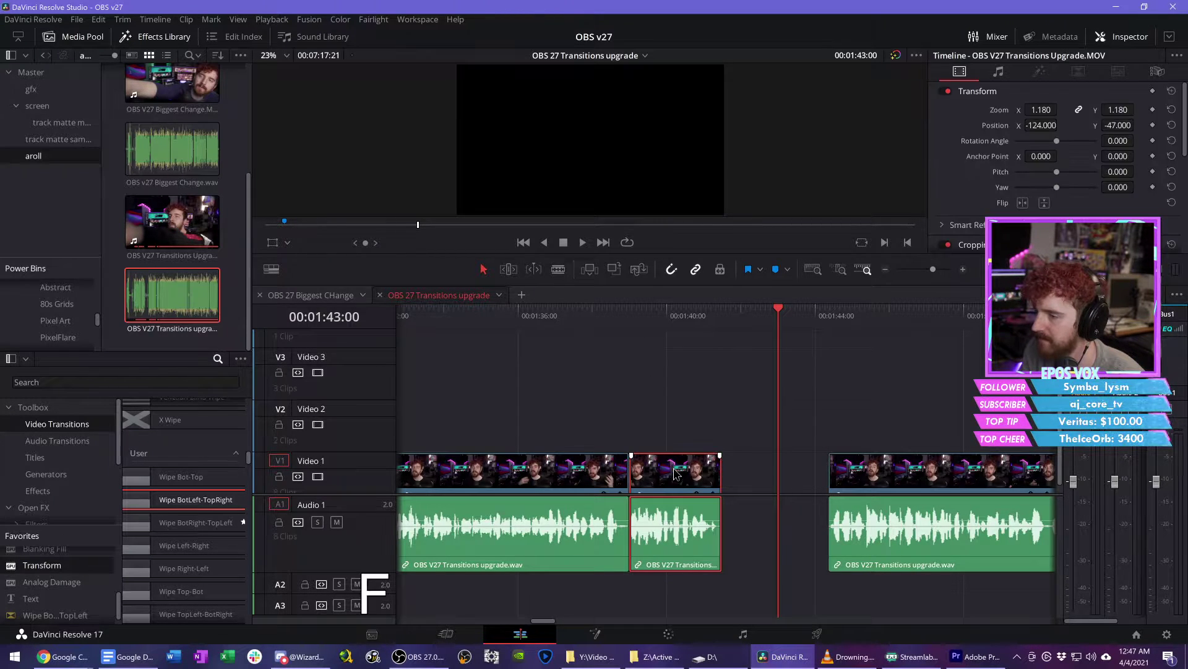
key(BackSpace)
key(space)
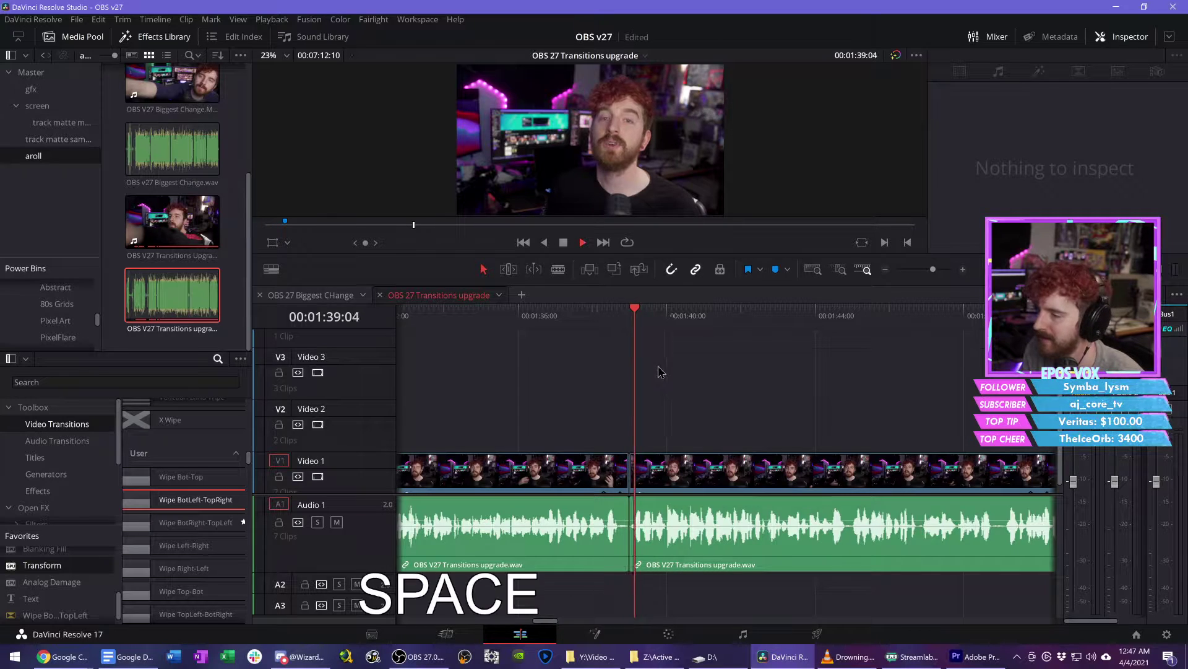
click(626, 316)
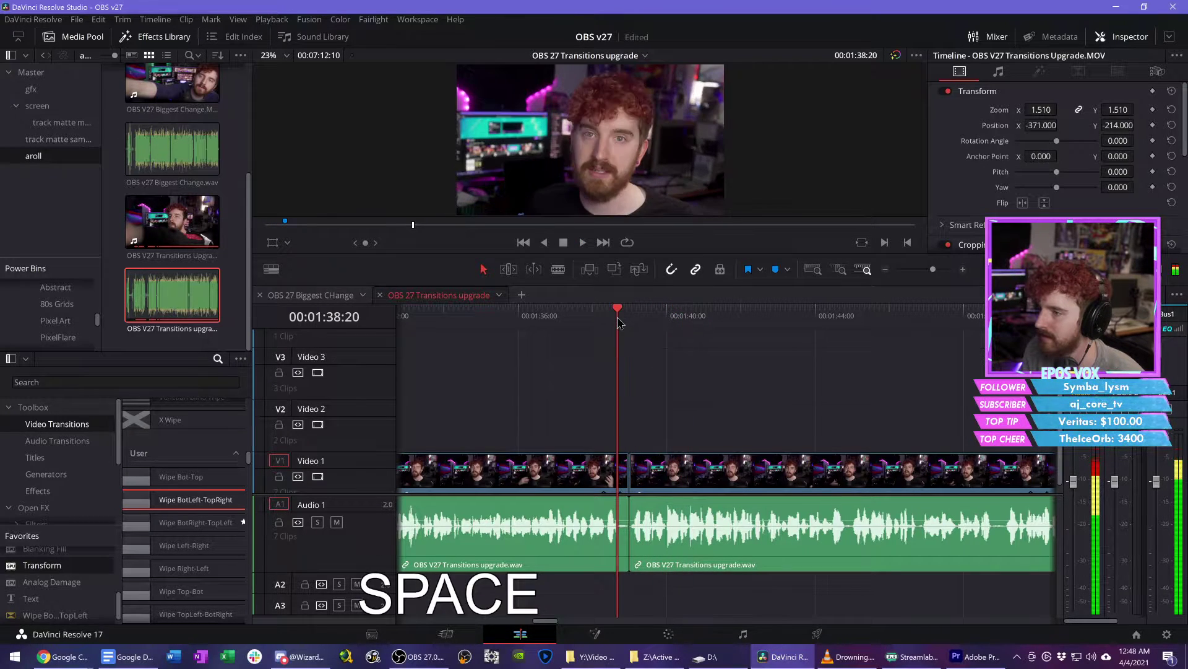
click(956, 656)
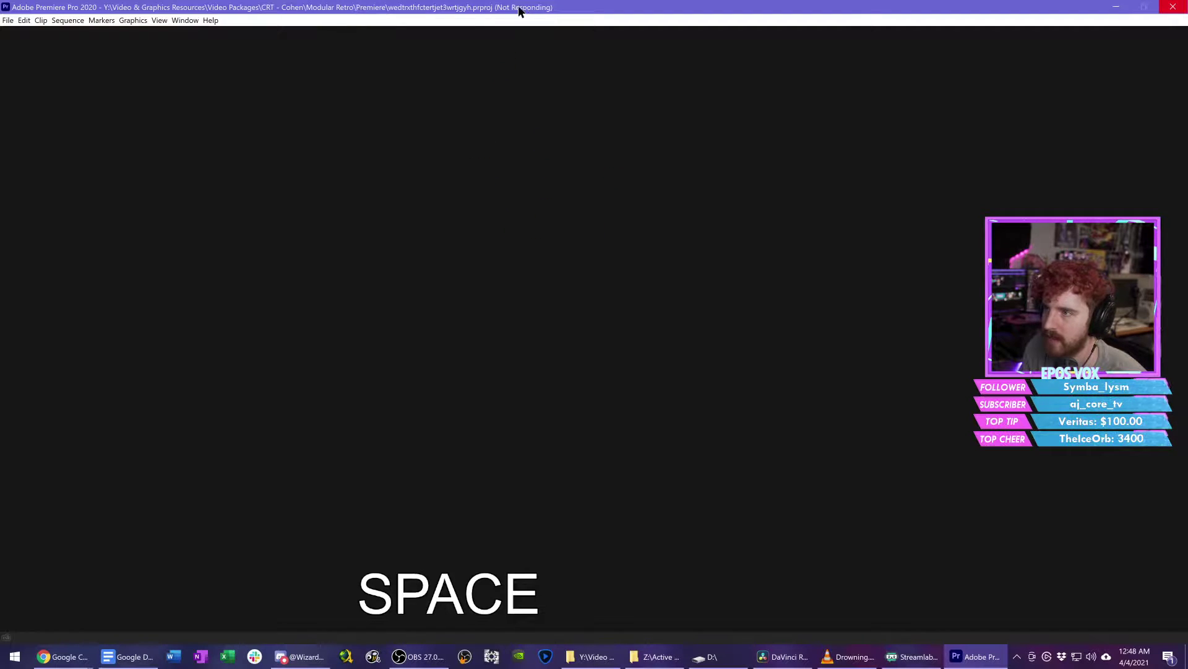
key(alt+Tab)
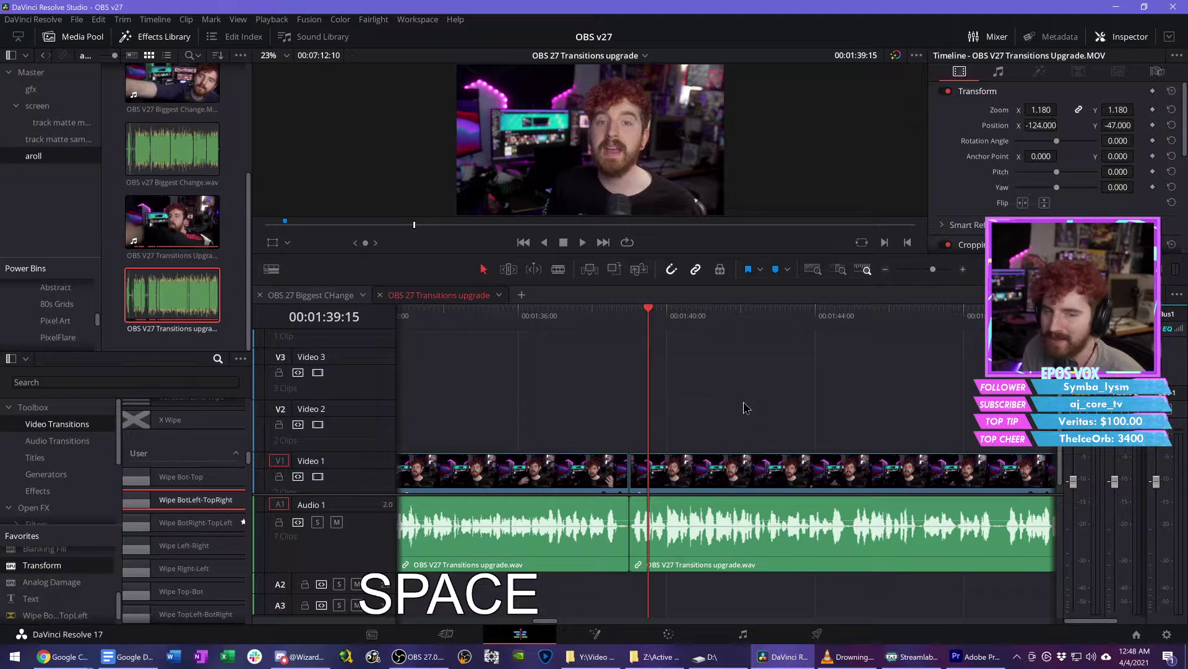
Step: Play ahead to 01:48:05 and place Stinger Left Matte Right_2.avi from the track matte sample bin on Video 2, ending there
key(l)
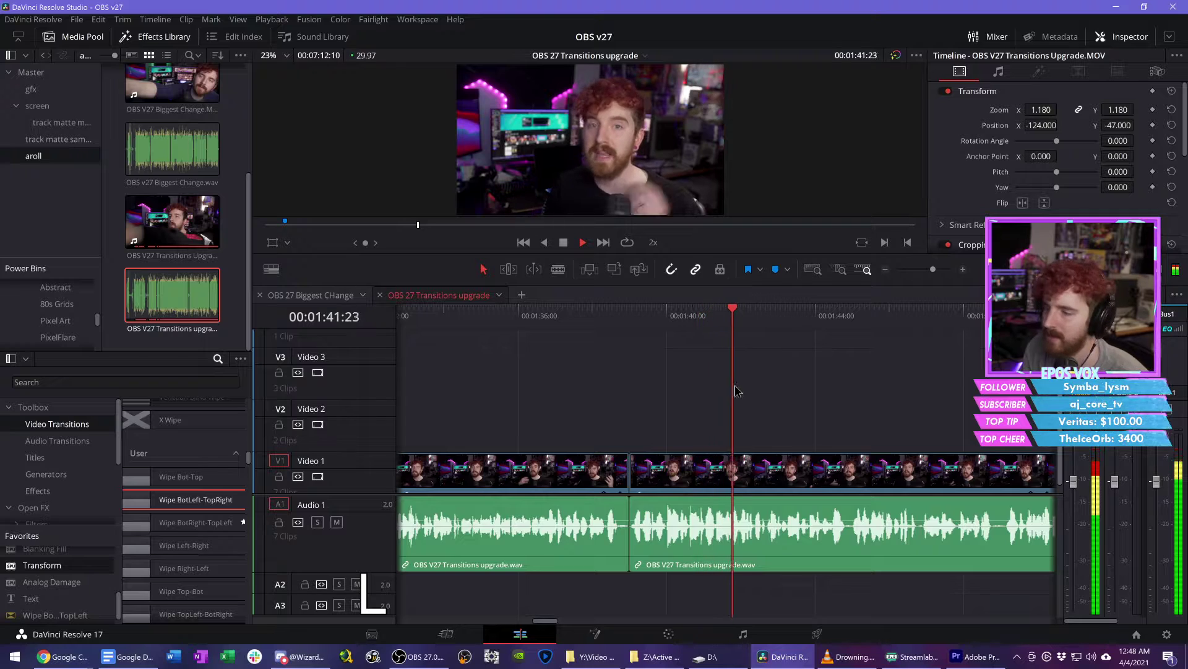
key(d)
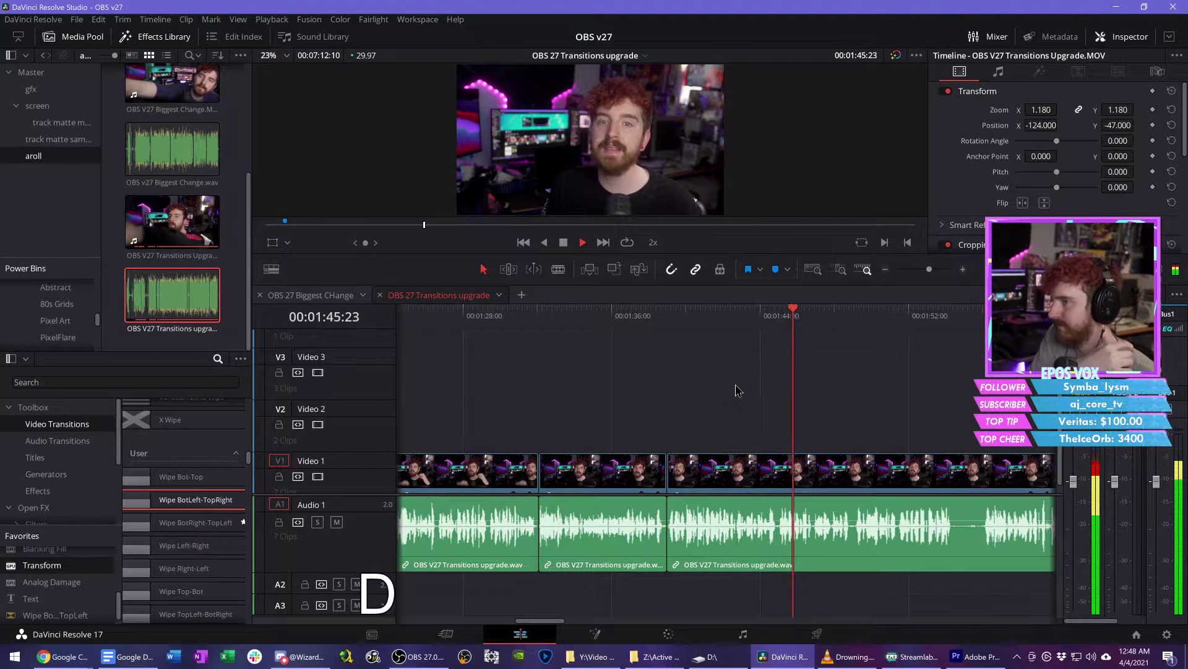
key(space)
click(51, 123)
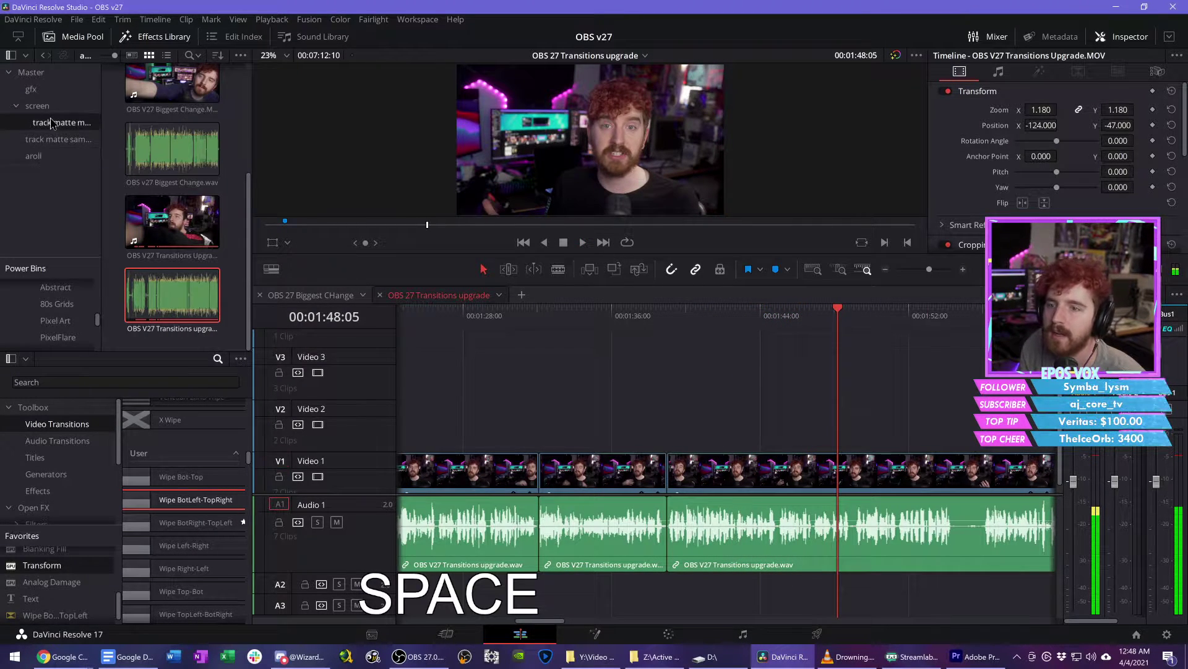
click(56, 139)
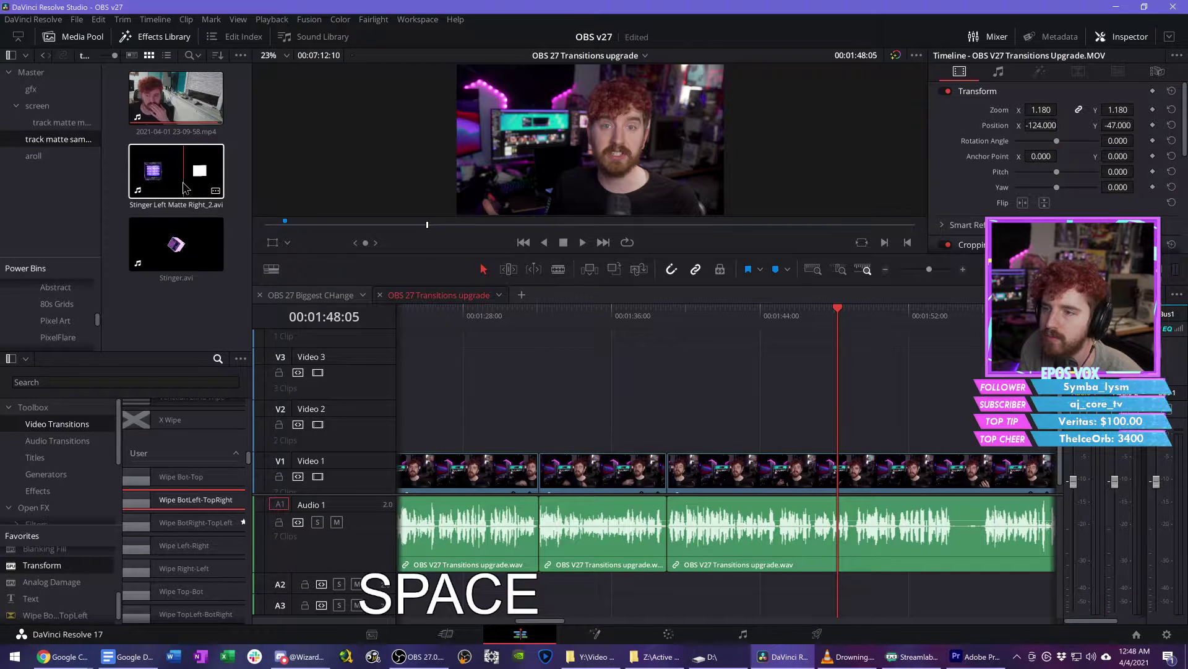
drag(184, 187, 858, 408)
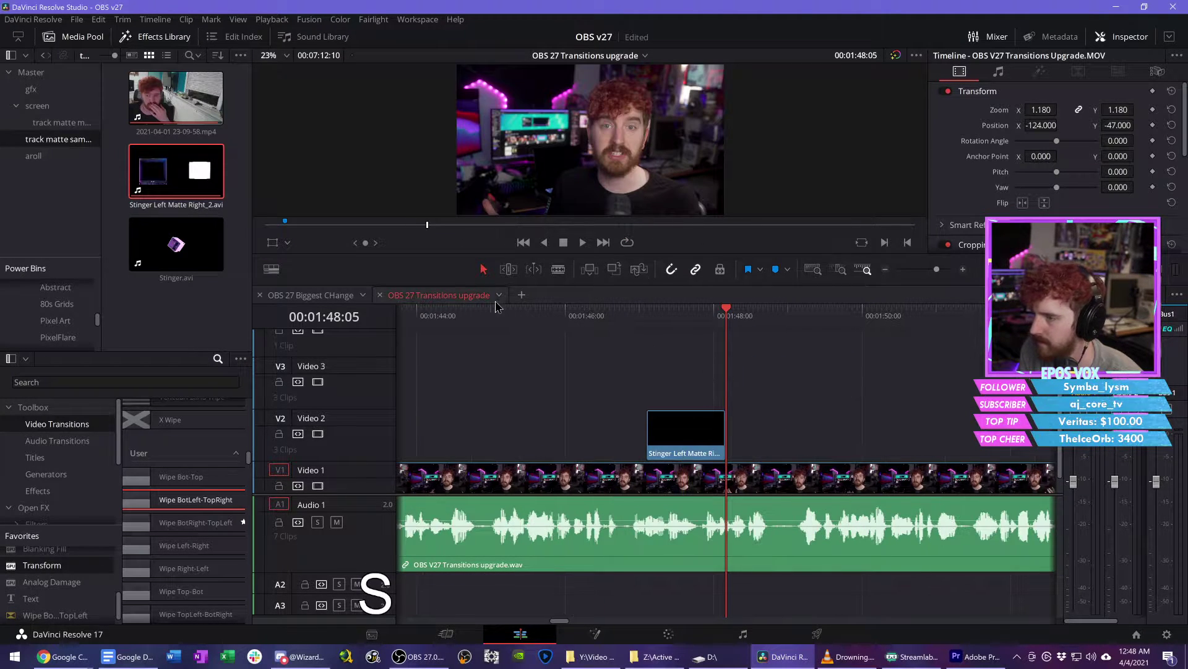
Step: Play back the stinger clip over the talking-head footage and park the playhead inside it at 01:47:16
click(495, 310)
key(space)
key(d)
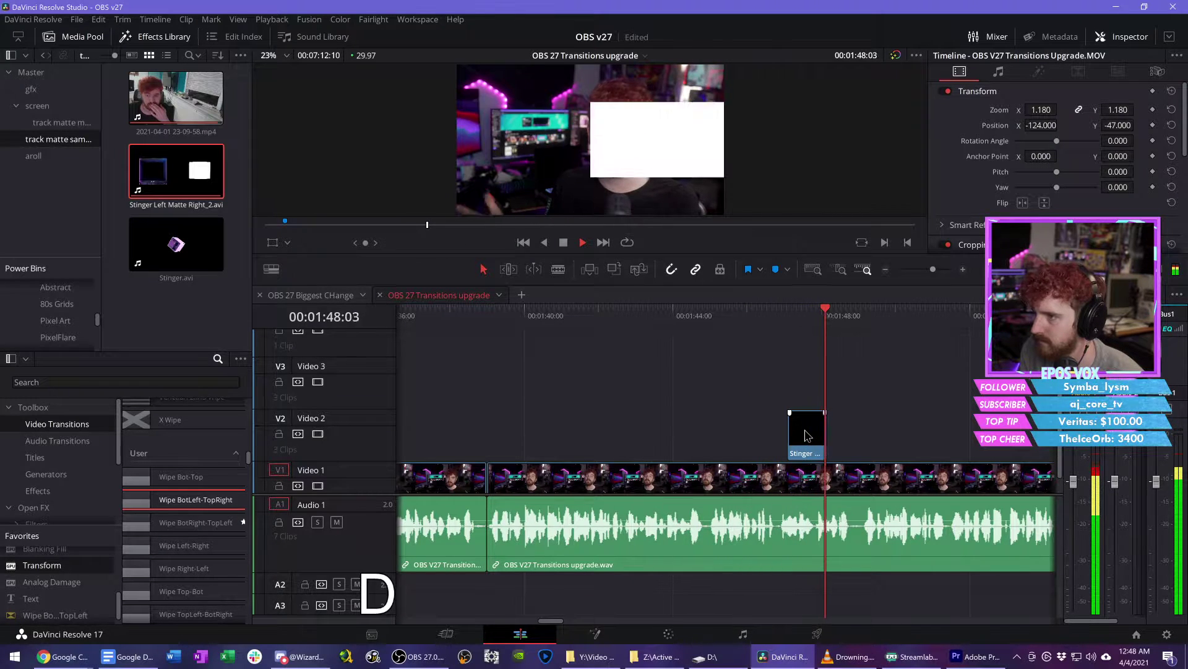
click(788, 318)
key(space)
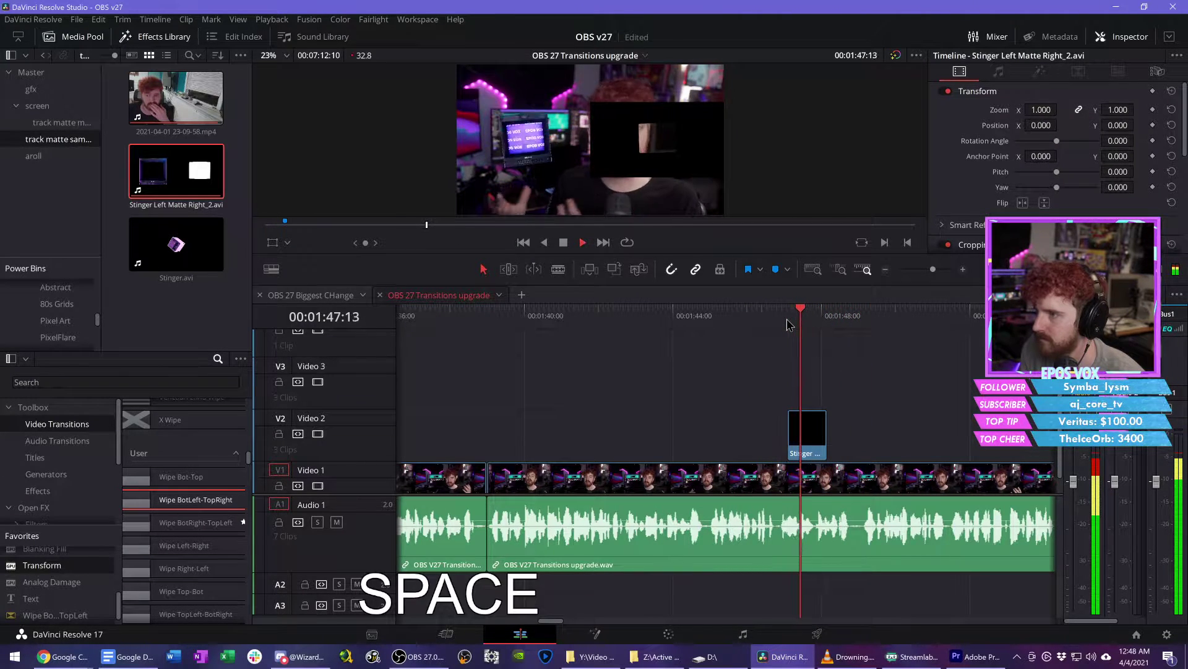
key(space)
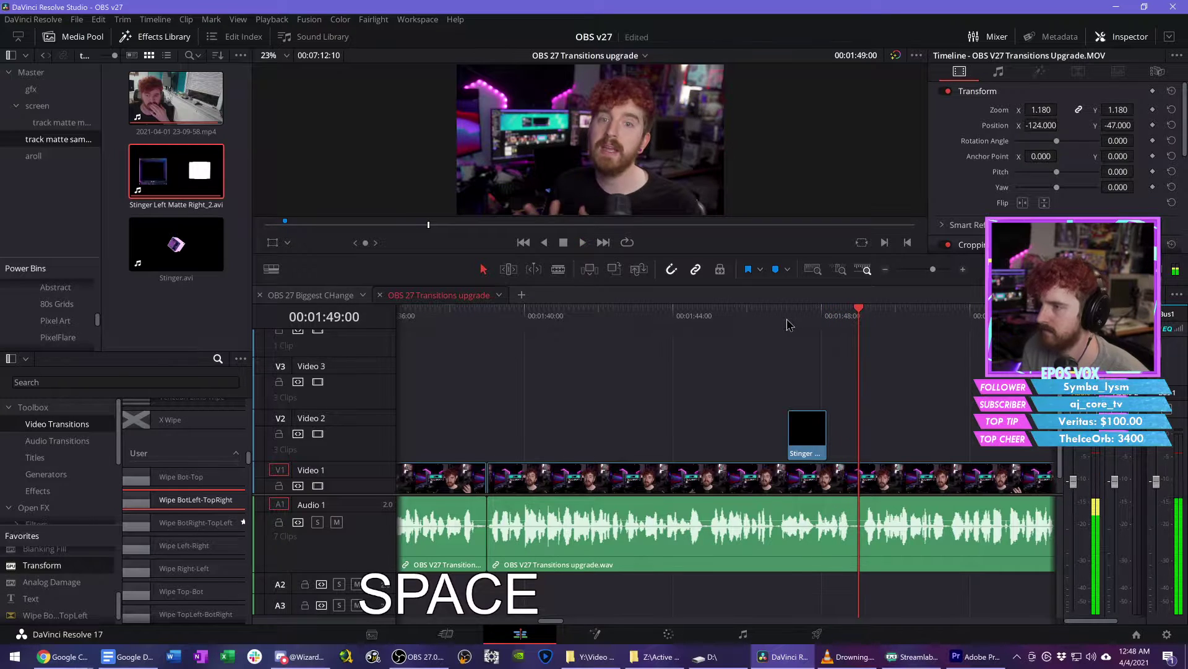
mouse_move(788, 320)
mouse_down()
mouse_move(826, 320)
mouse_move(773, 322)
mouse_move(804, 326)
mouse_up()
click(800, 326)
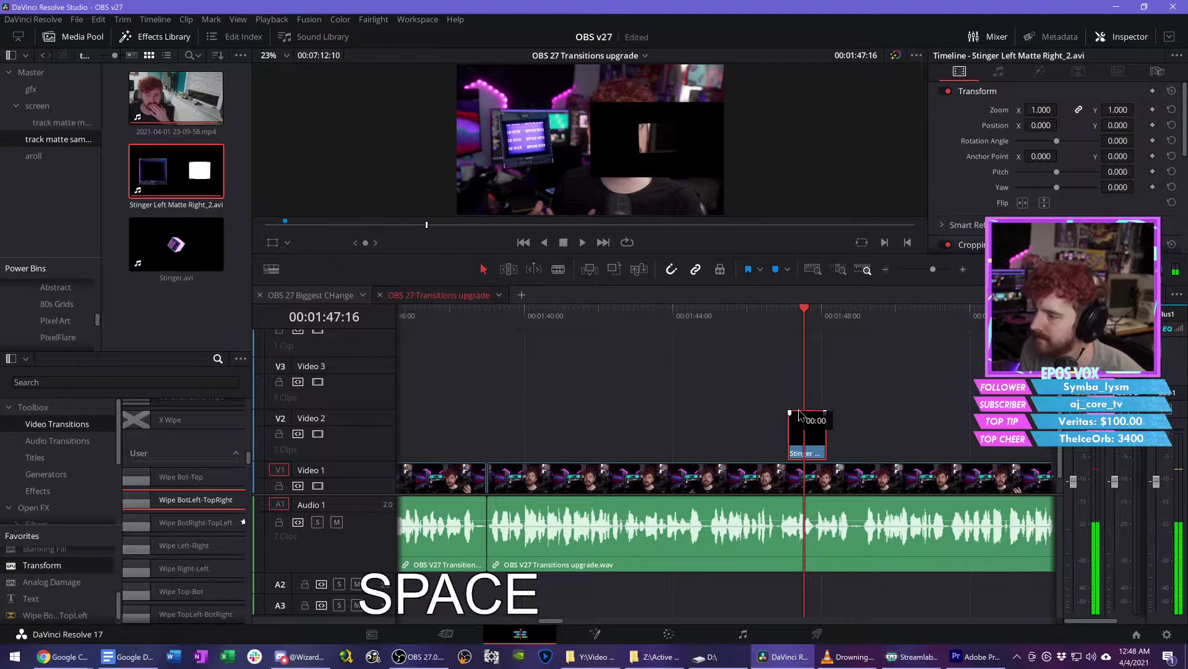
Step: Move the stinger clip up to Video 3 and add a Solid Color generator beneath it on Video 2
drag(799, 415, 799, 363)
key(ctrl+equal)
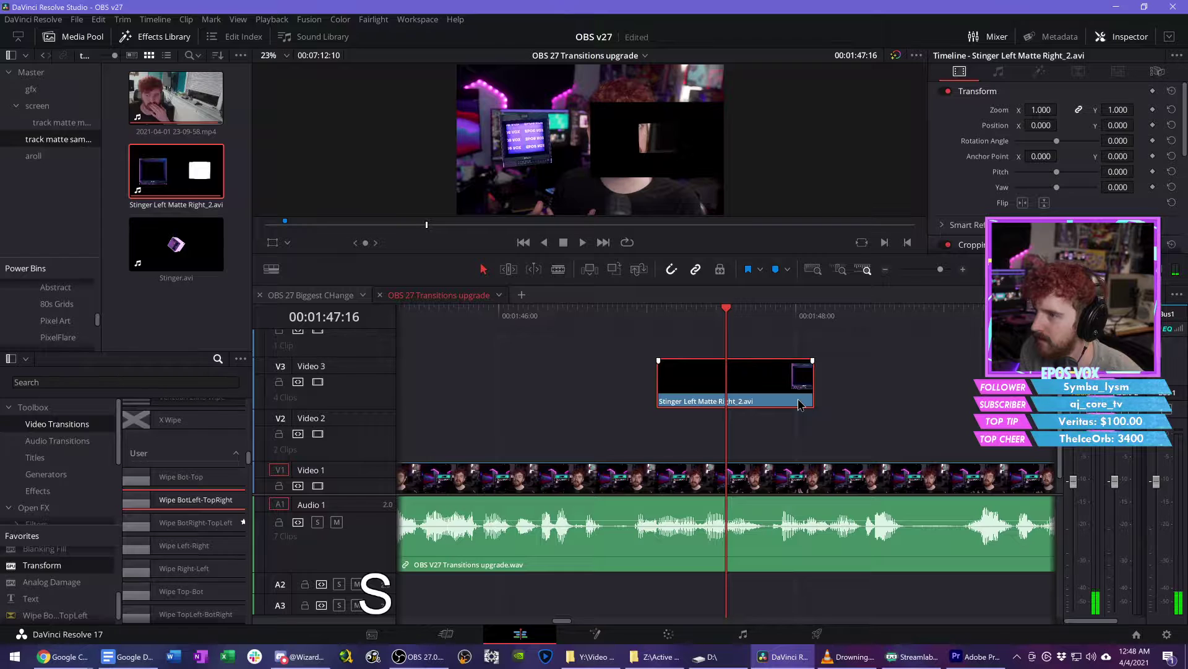
click(73, 475)
scroll(173, 522, down, 10)
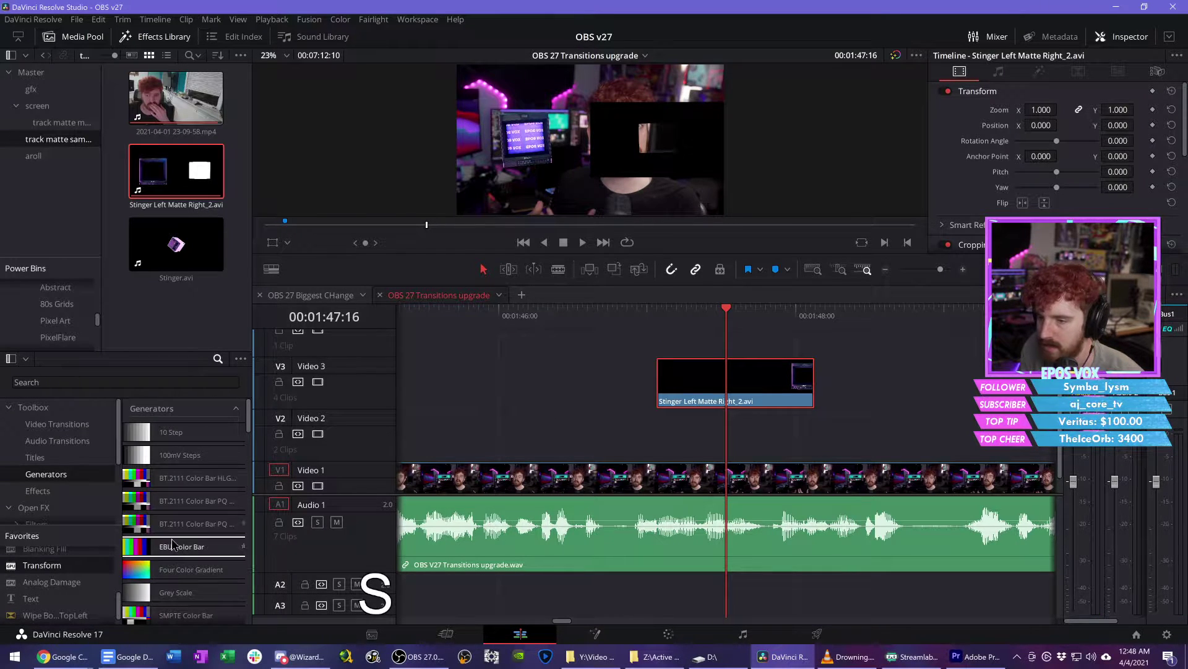
drag(177, 537, 753, 425)
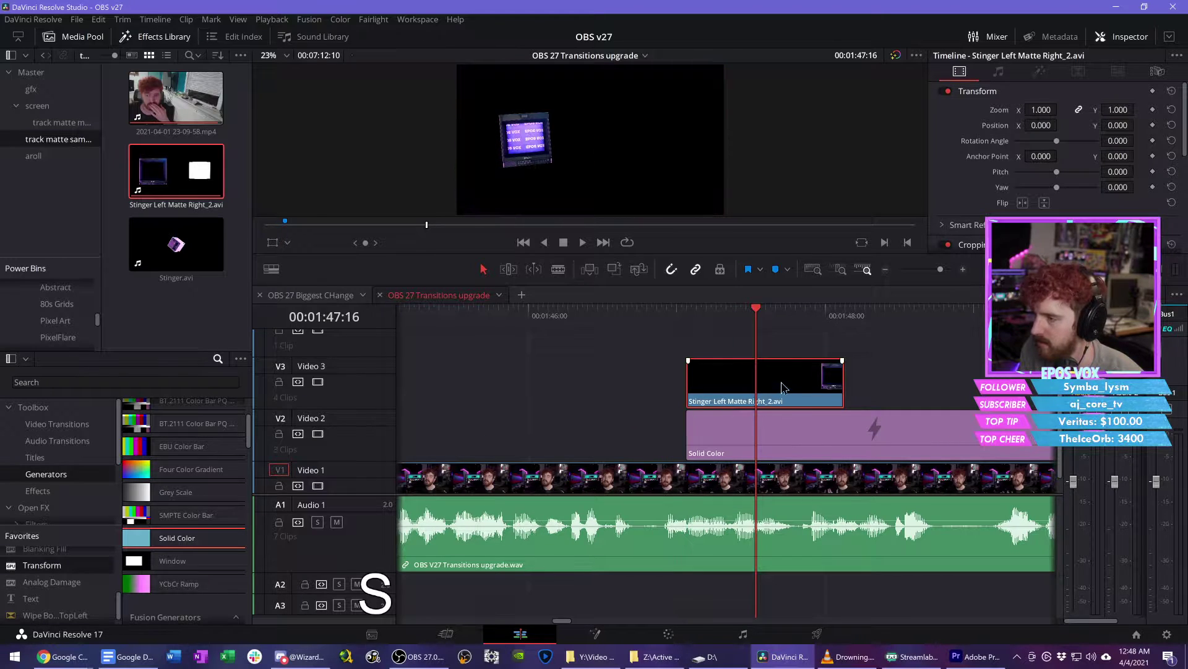
Step: Add a basic Text title on the video track above the stinger clip, aligned with its start
click(35, 457)
drag(189, 481, 736, 348)
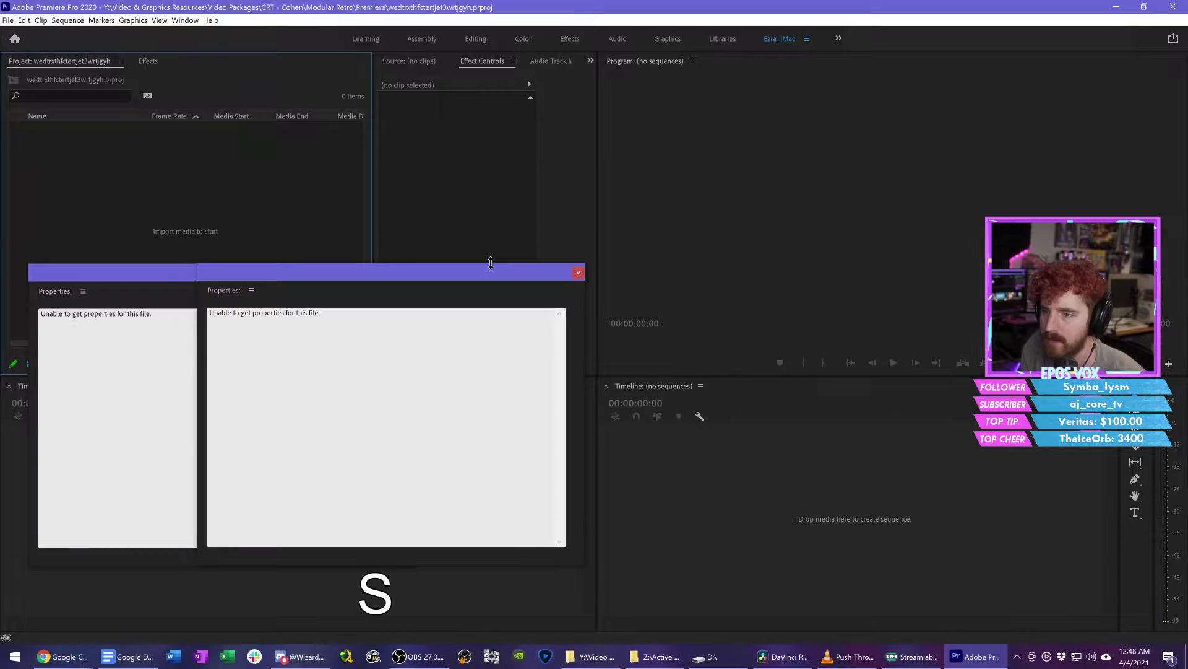
Step: Close both file properties windows in Premiere Pro and quit the program to return to DaVinci Resolve
click(578, 273)
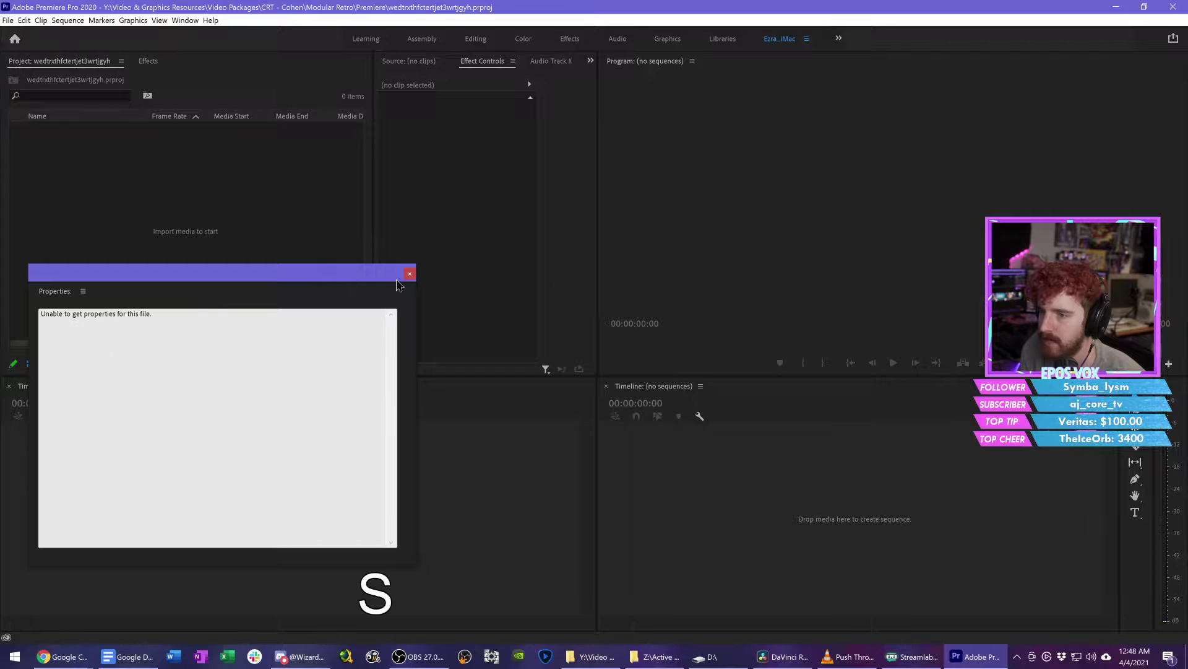
click(409, 273)
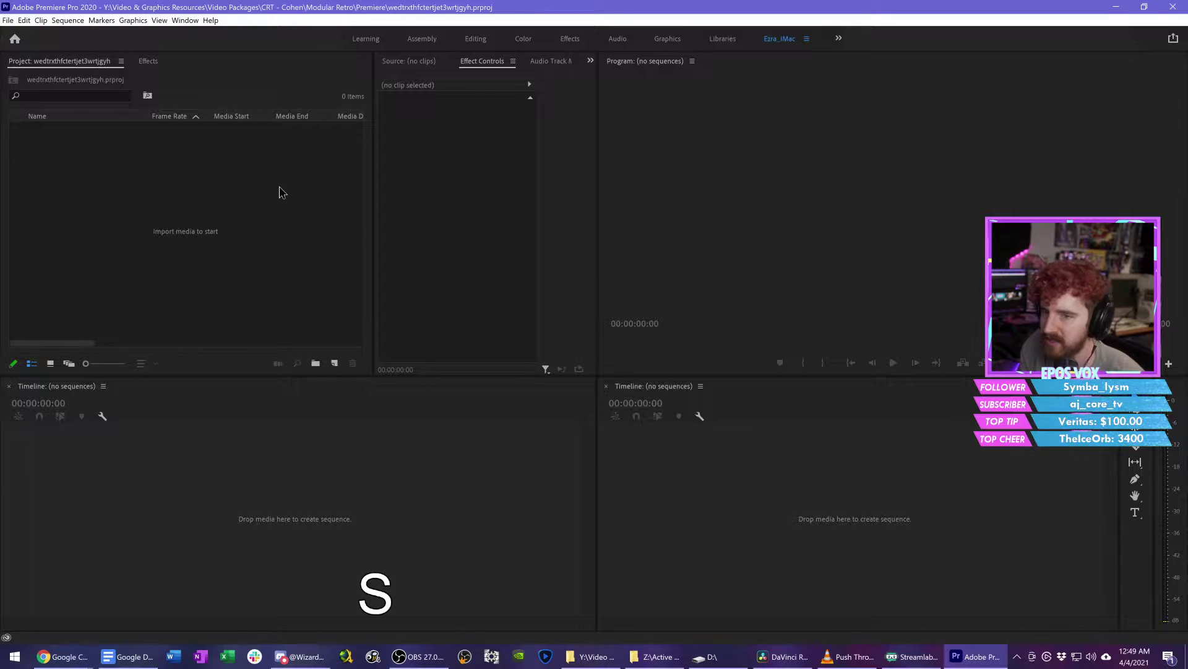
click(798, 286)
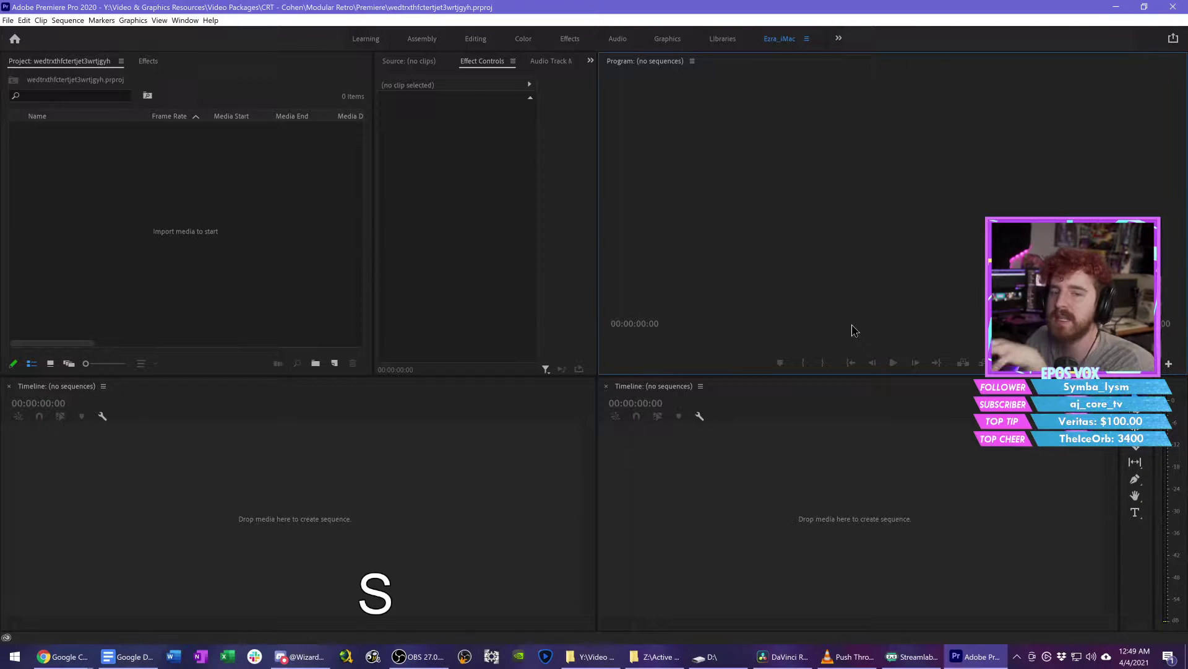
click(1173, 7)
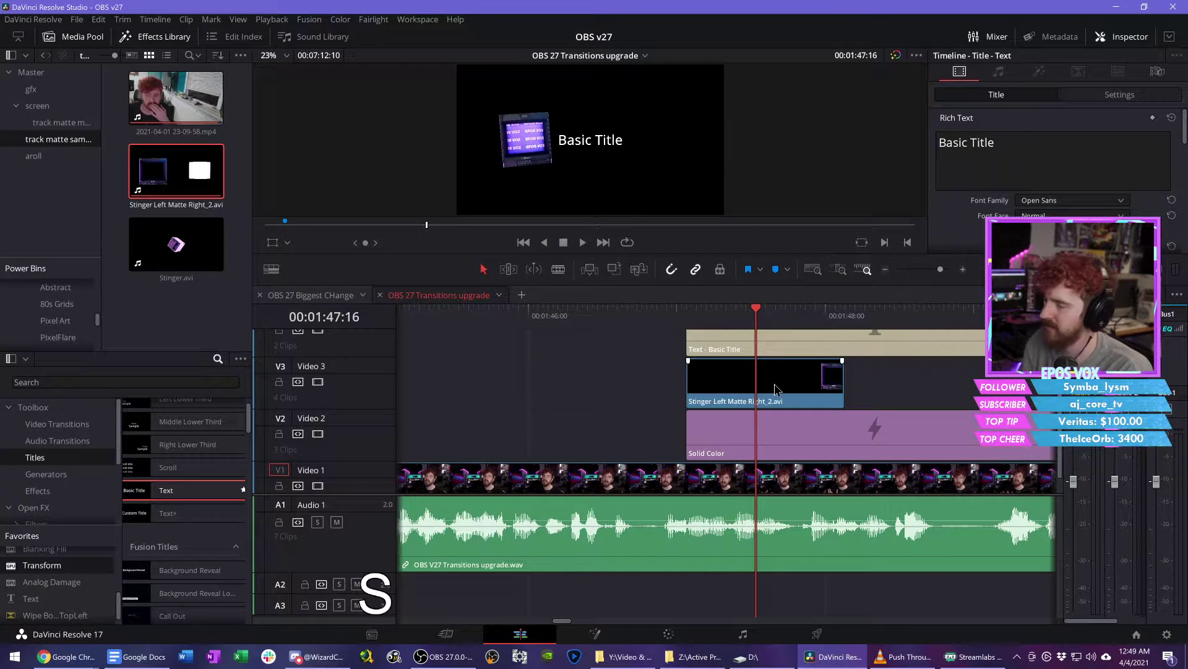
Step: Set the font family of the Basic Title above the stinger clip to VCR OSD Mono
click(775, 389)
click(772, 350)
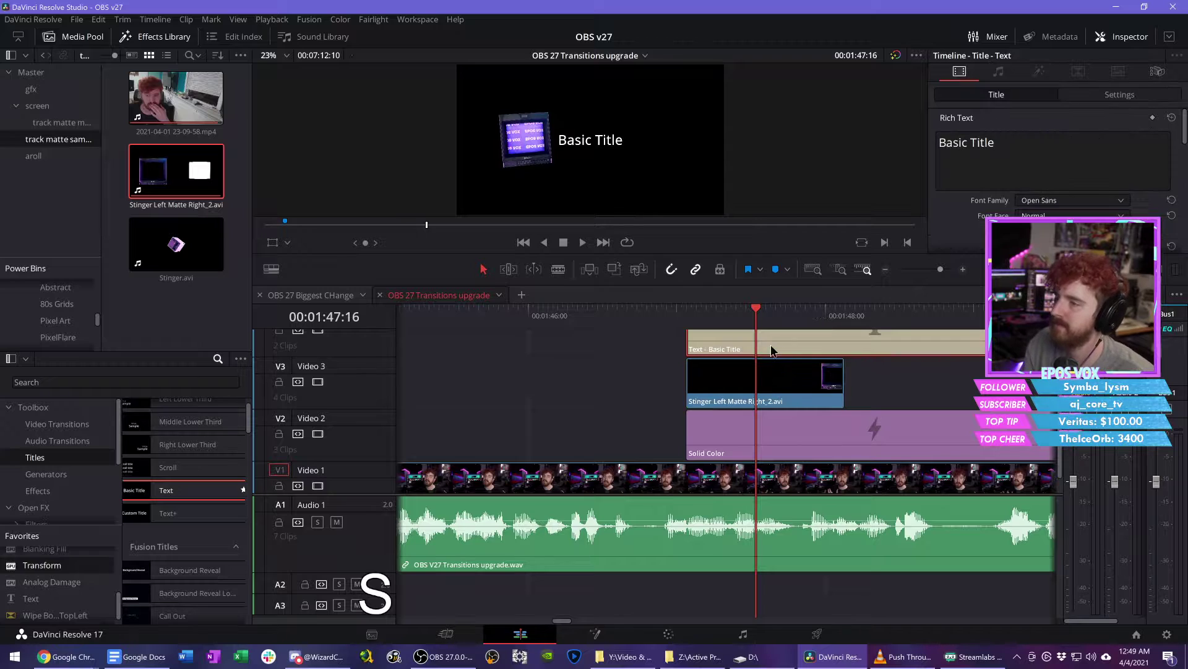
click(1036, 145)
drag(997, 142, 933, 150)
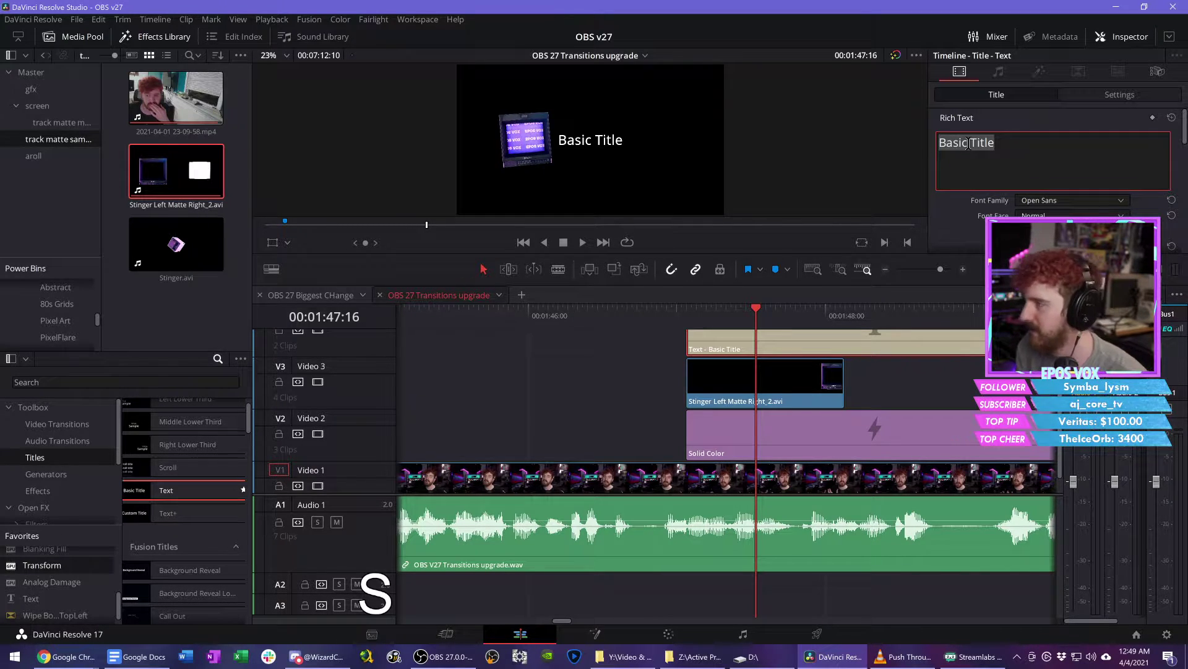
click(1038, 202)
text(vcr)
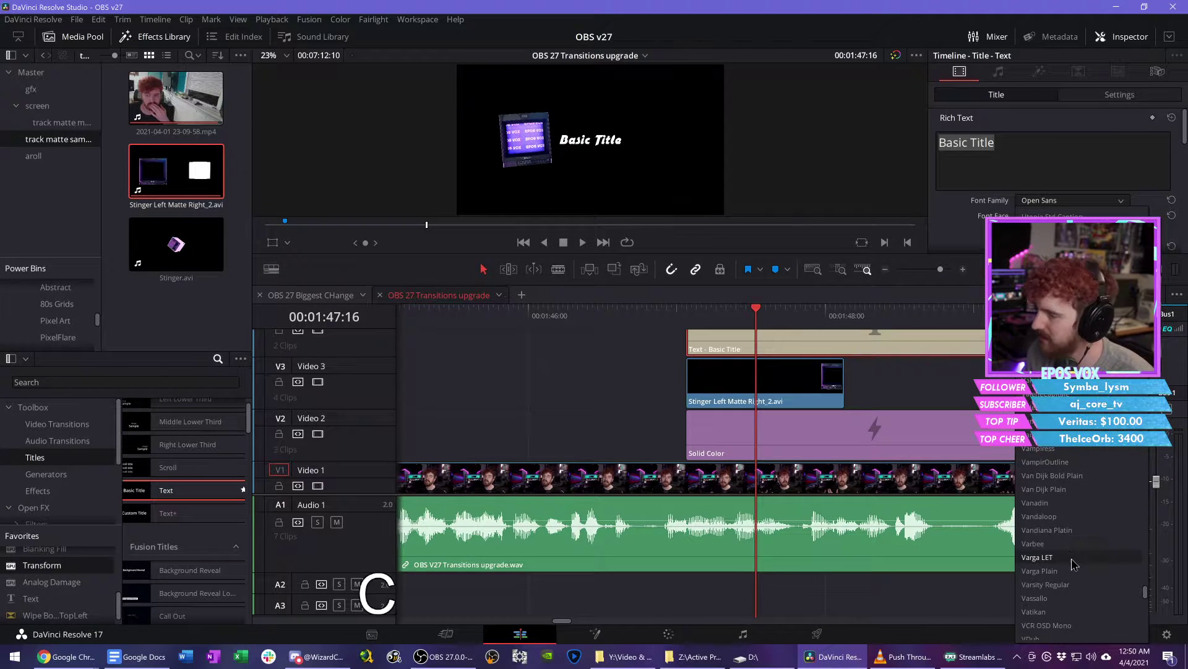
click(1074, 624)
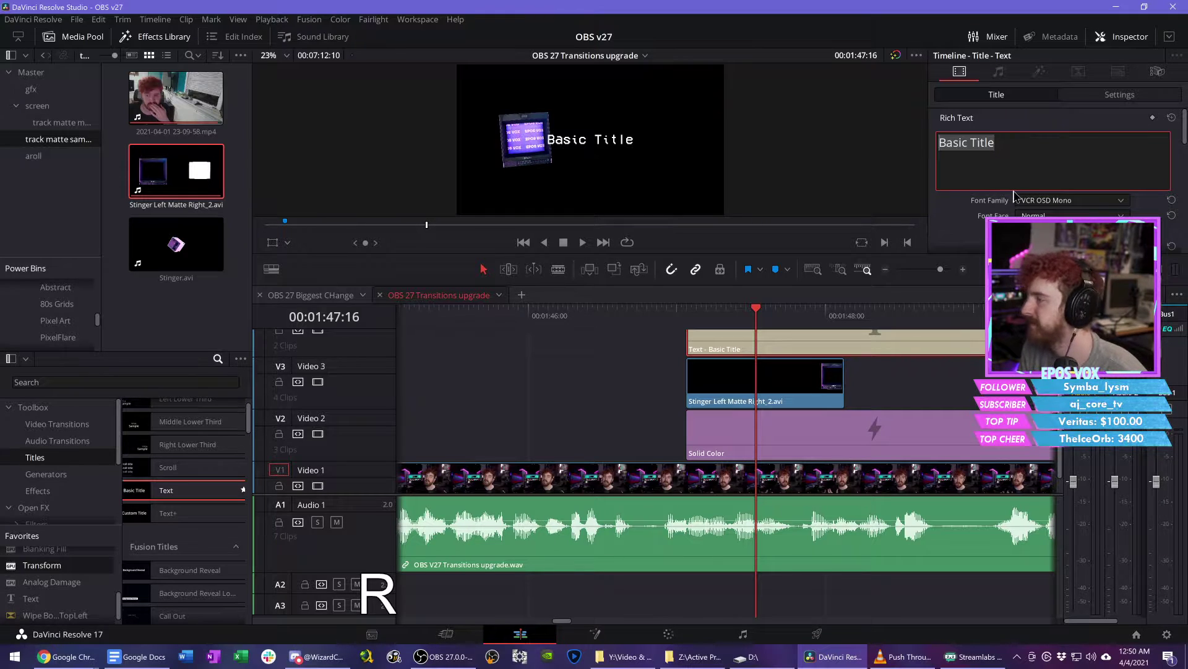
Step: Replace the title's text with "Stinger"
click(1033, 149)
triple_click(1034, 148)
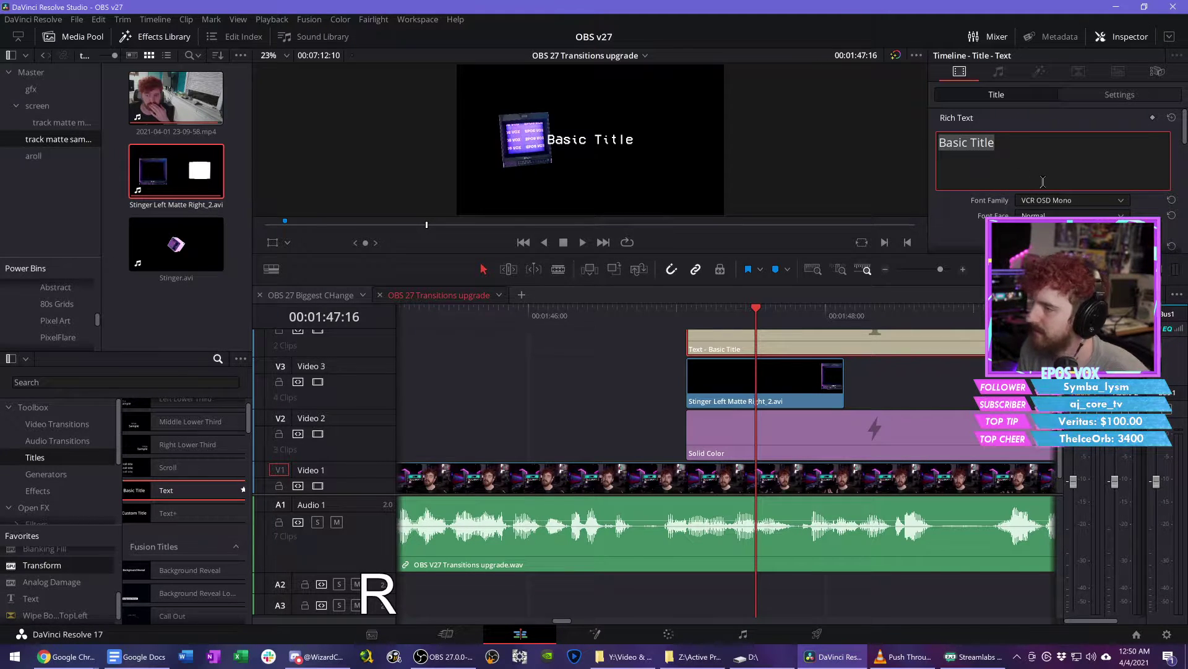
text(Stinger)
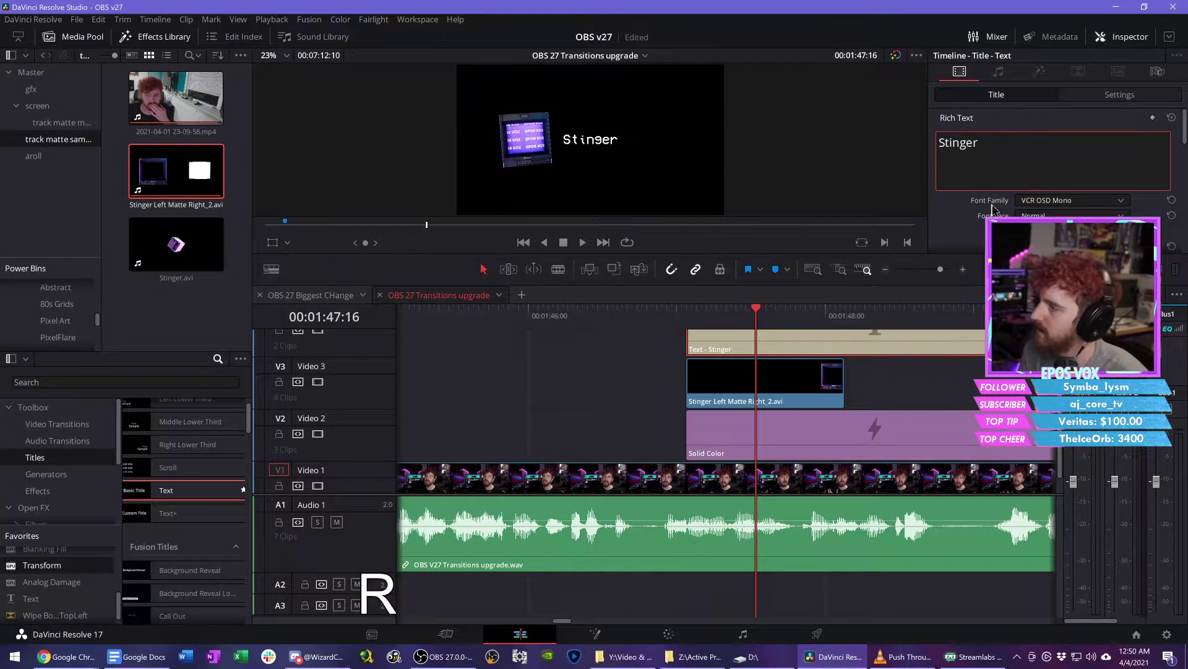
Step: Position the Stinger title beneath the cube graphic at X 999, Y 361
scroll(1043, 182, down, 3)
scroll(1043, 182, down, 2)
drag(1047, 206, 989, 206)
drag(1114, 206, 1051, 206)
Step: Duplicate the Stinger title onto Video 5 and change the copy's text to "Track Matte"
scroll(735, 393, up, 2)
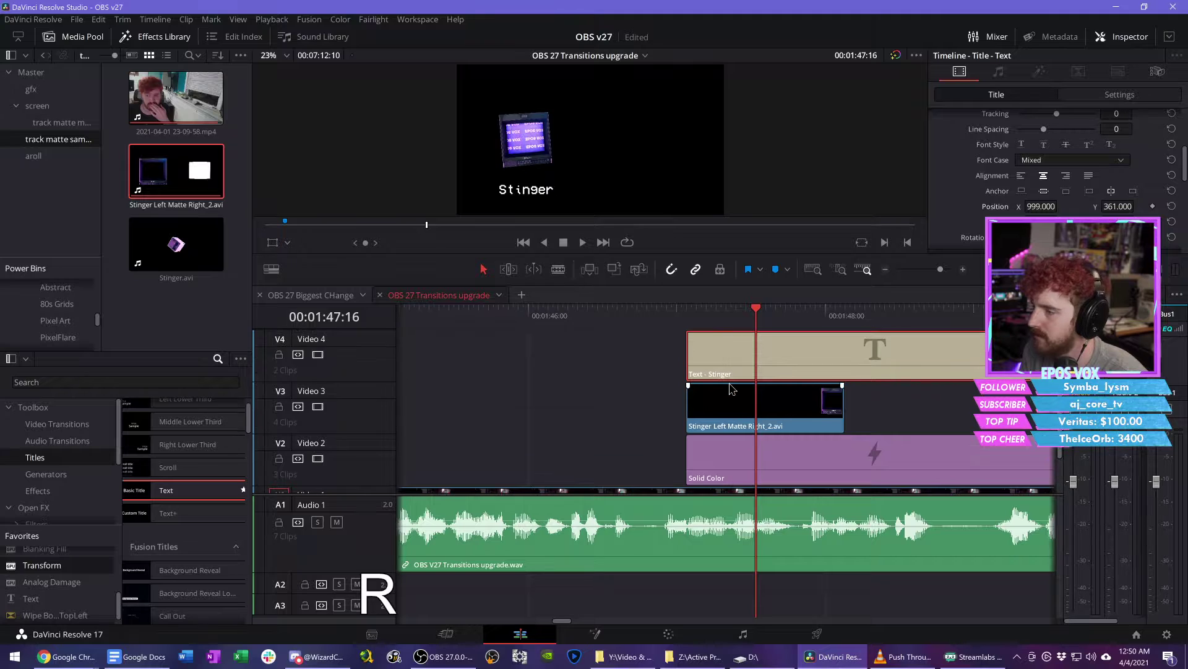
drag(760, 340, 758, 327)
scroll(1052, 154, up, 3)
double_click(1024, 147)
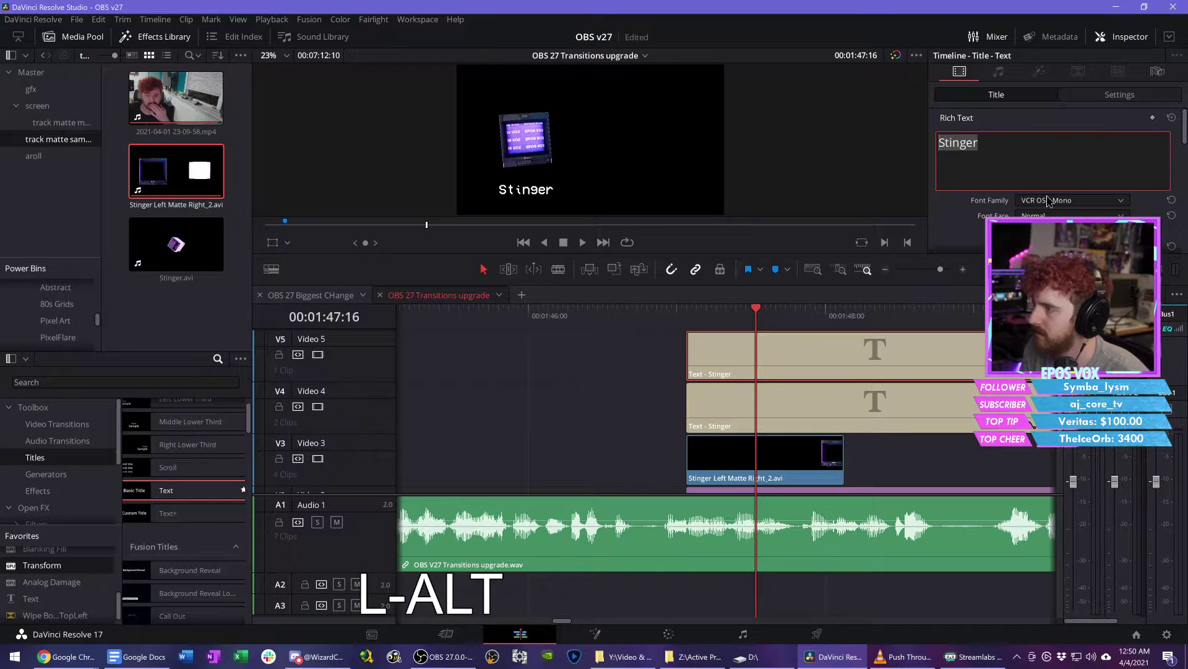
text(Track Matte)
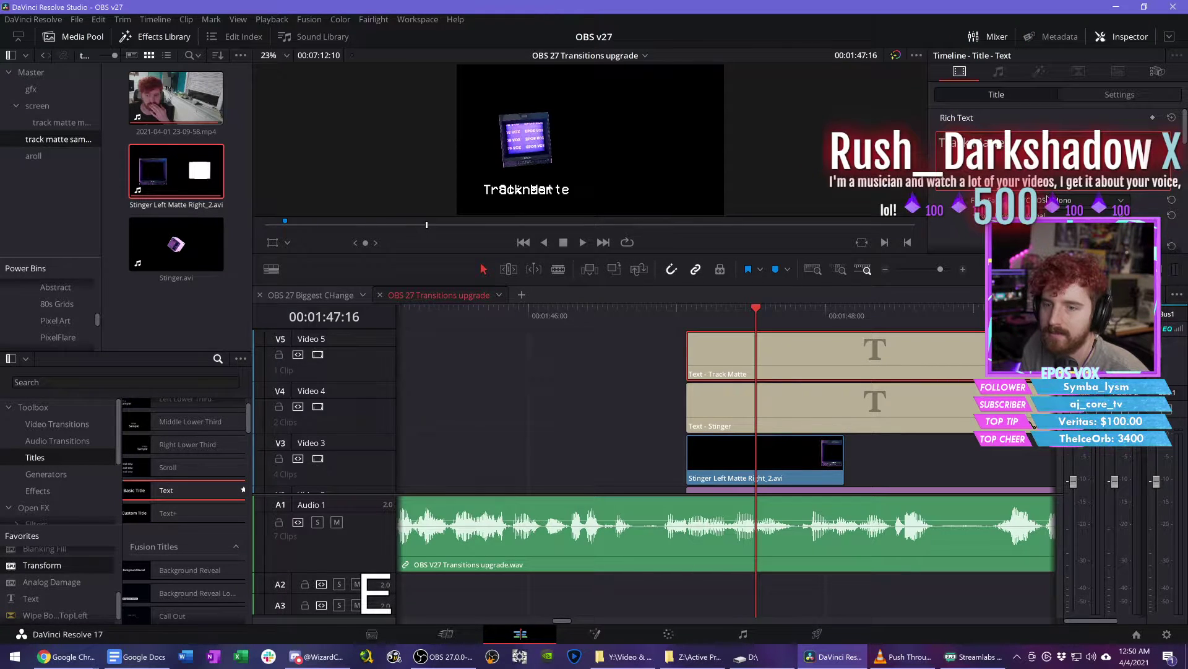
Step: Move the Track Matte title to the matte half of the frame by setting its X position to 2762
click(1048, 199)
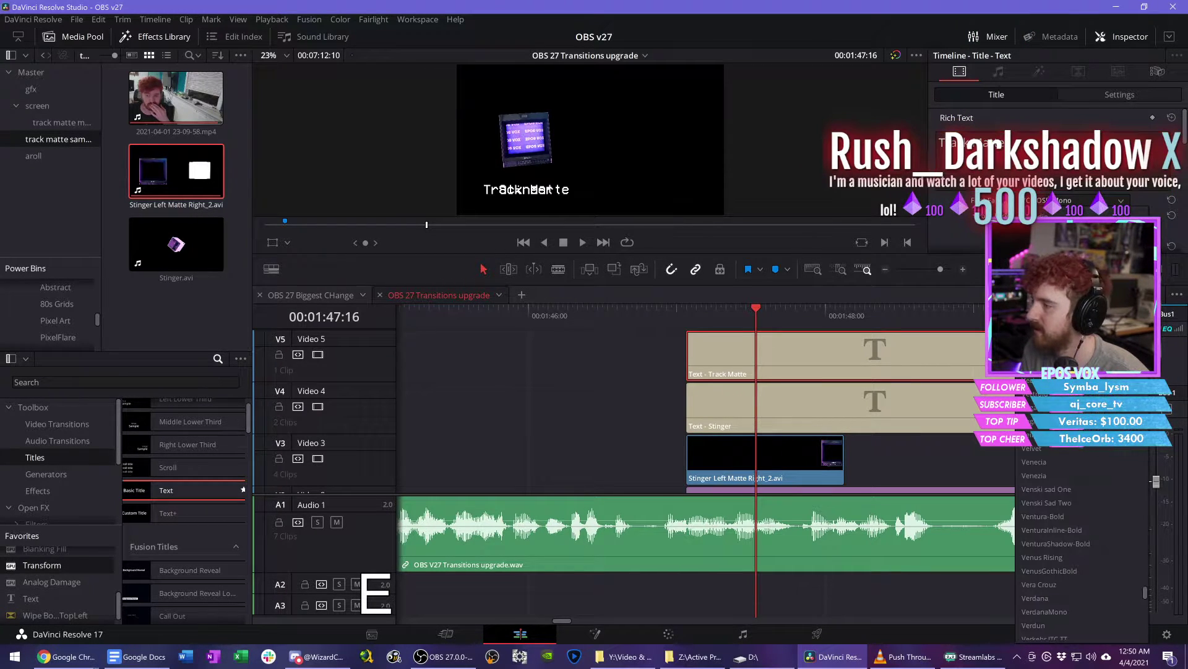
click(917, 282)
scroll(1040, 186, down, 5)
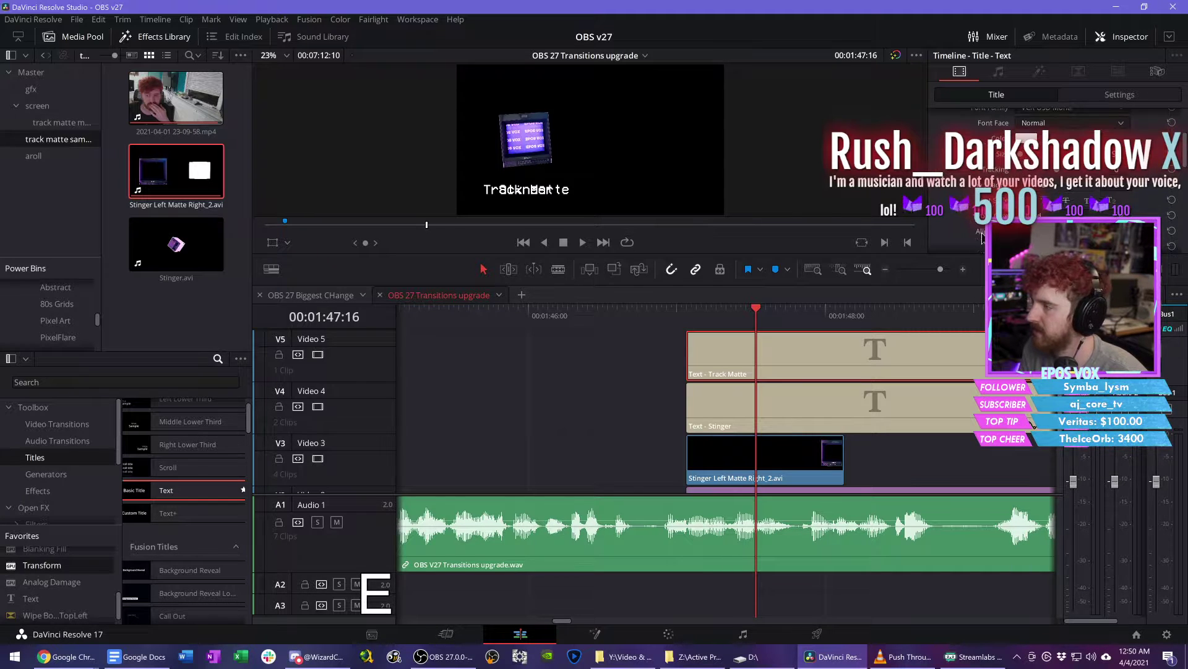
drag(1037, 210, 1033, 211)
scroll(533, 379, right, 5)
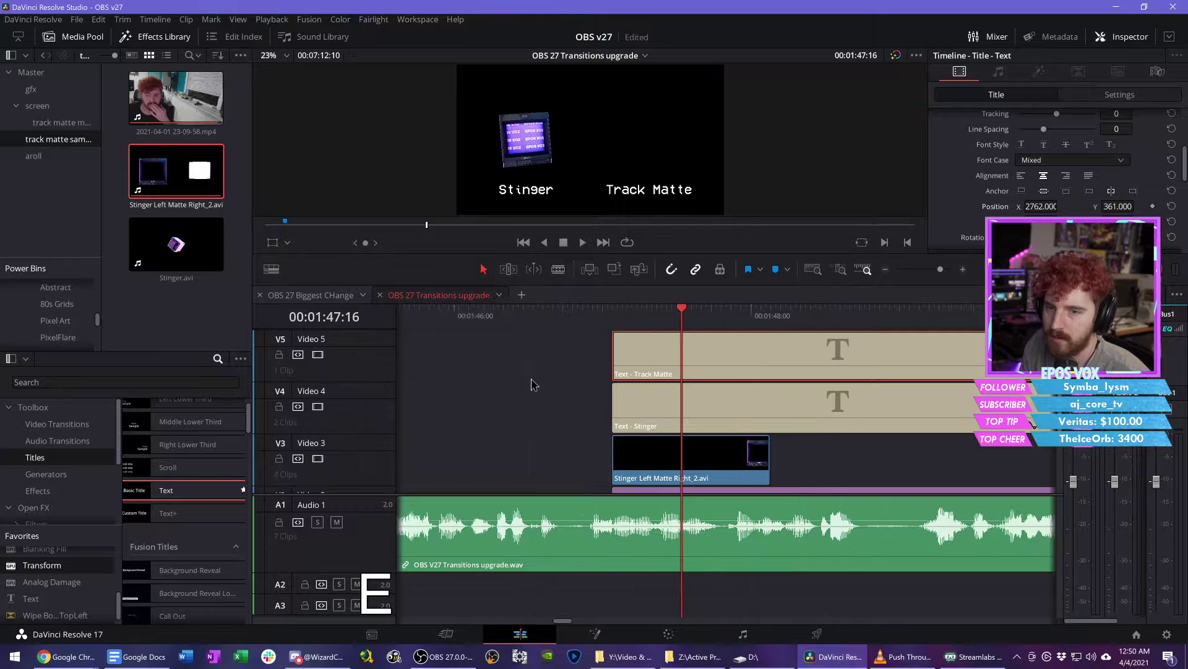
Step: Duplicate the Stinger Left Matte Right_2.avi clip directly after the original on Video 3 and save the project
click(705, 465)
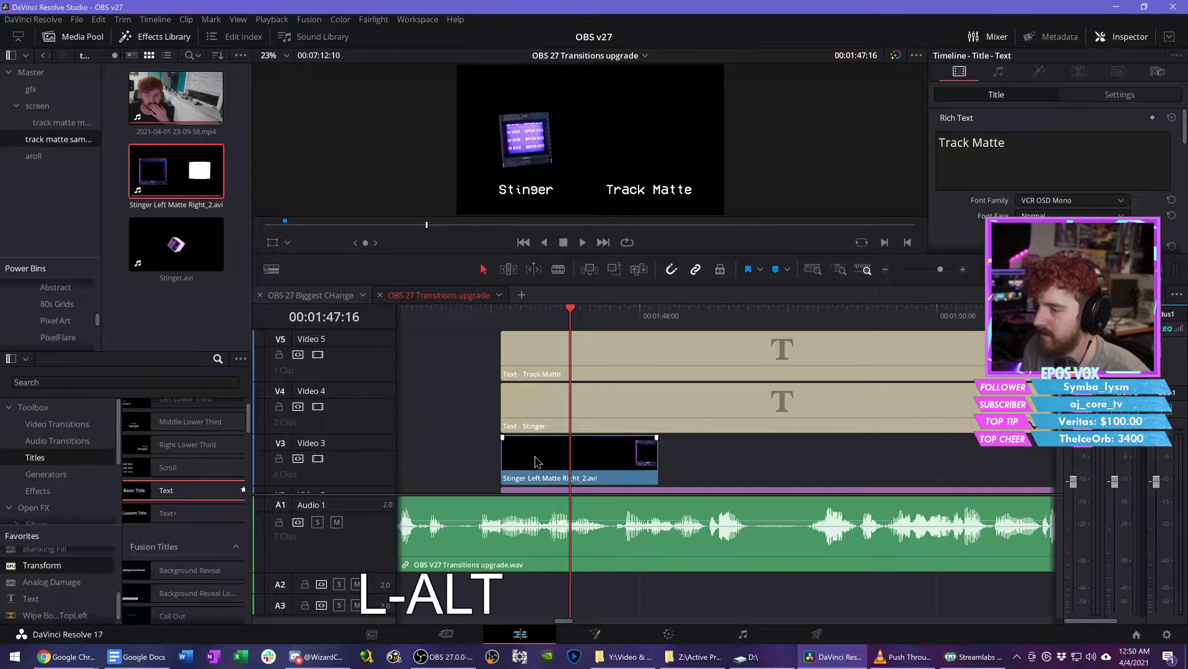
drag(627, 461, 785, 459)
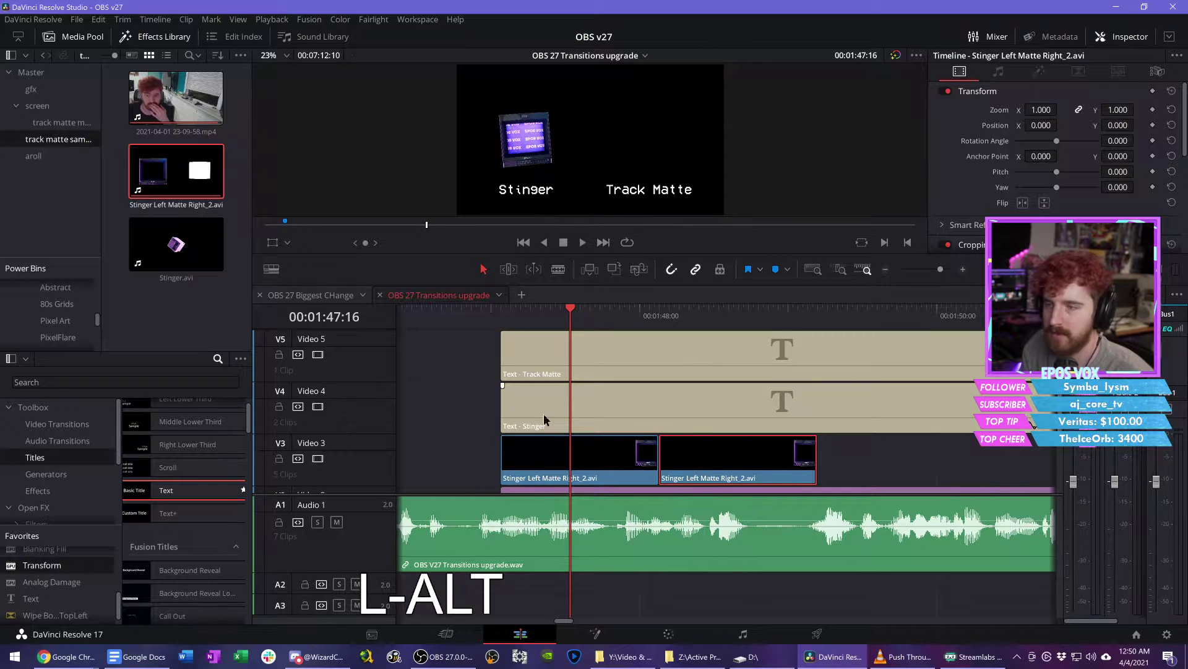
click(497, 318)
click(454, 359)
key(ctrl+s)
Step: Add two more copies of the stinger clip on Video 3 so that four run back to back
key(d)
key(d)
key(d)
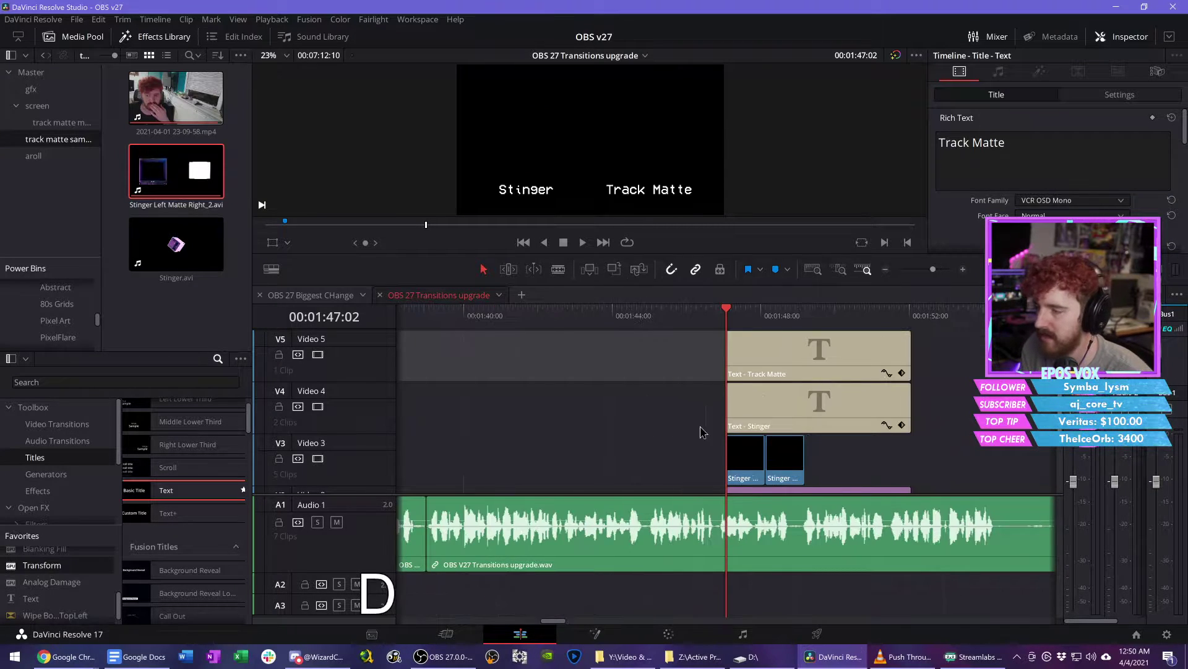
key(s)
key(s)
key(d)
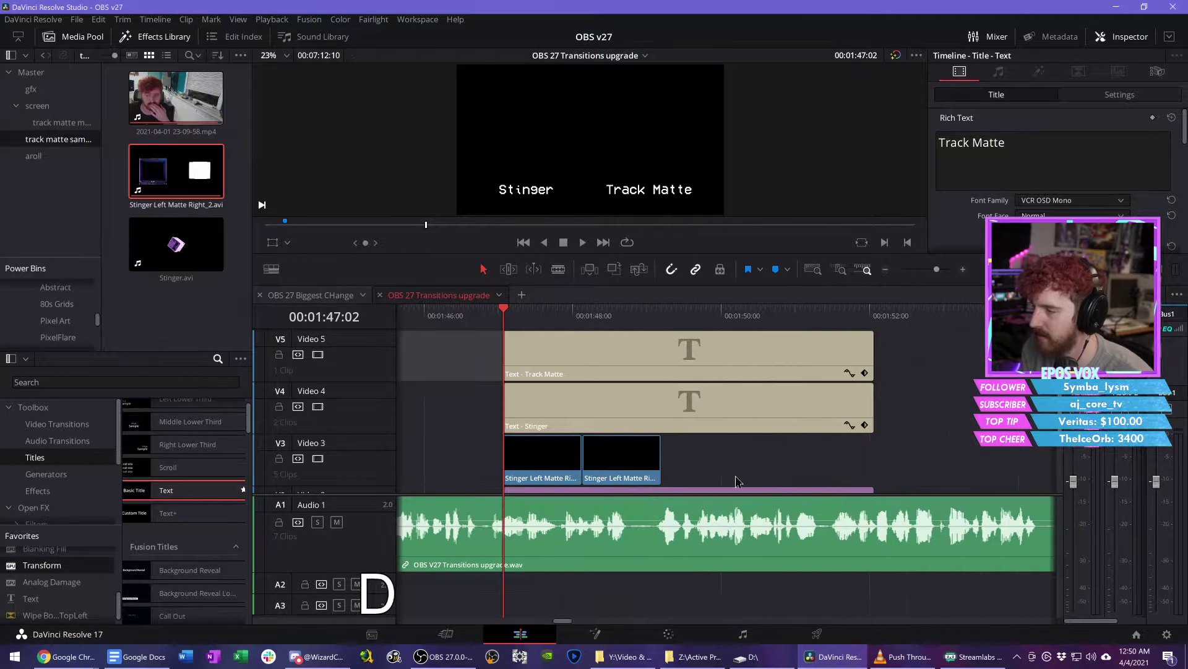
drag(636, 465, 773, 457)
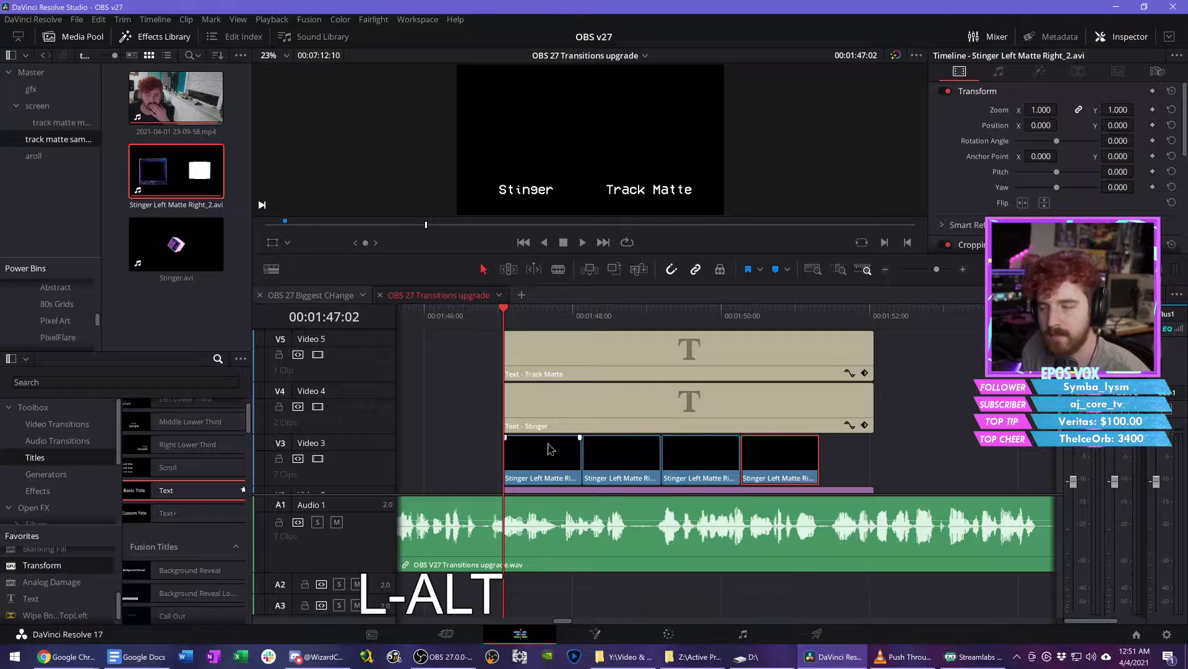
Step: Play the stinger section, trim both titles and the solid color background to the end of the last stinger clip, and save
click(473, 371)
key(space)
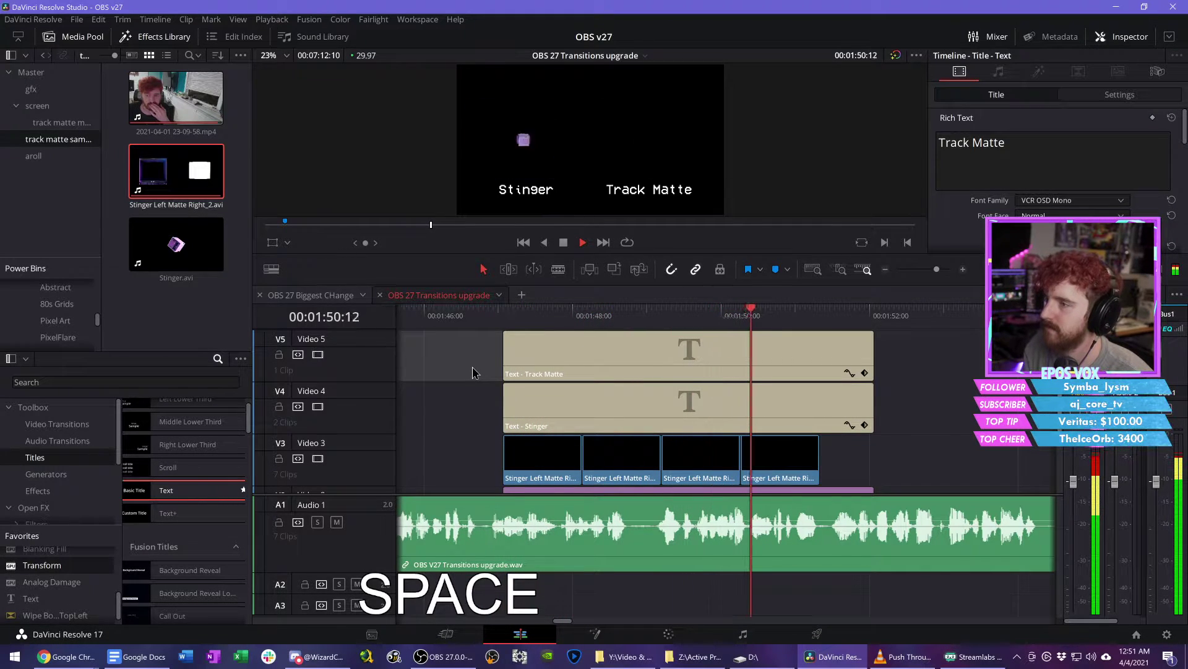
key(space)
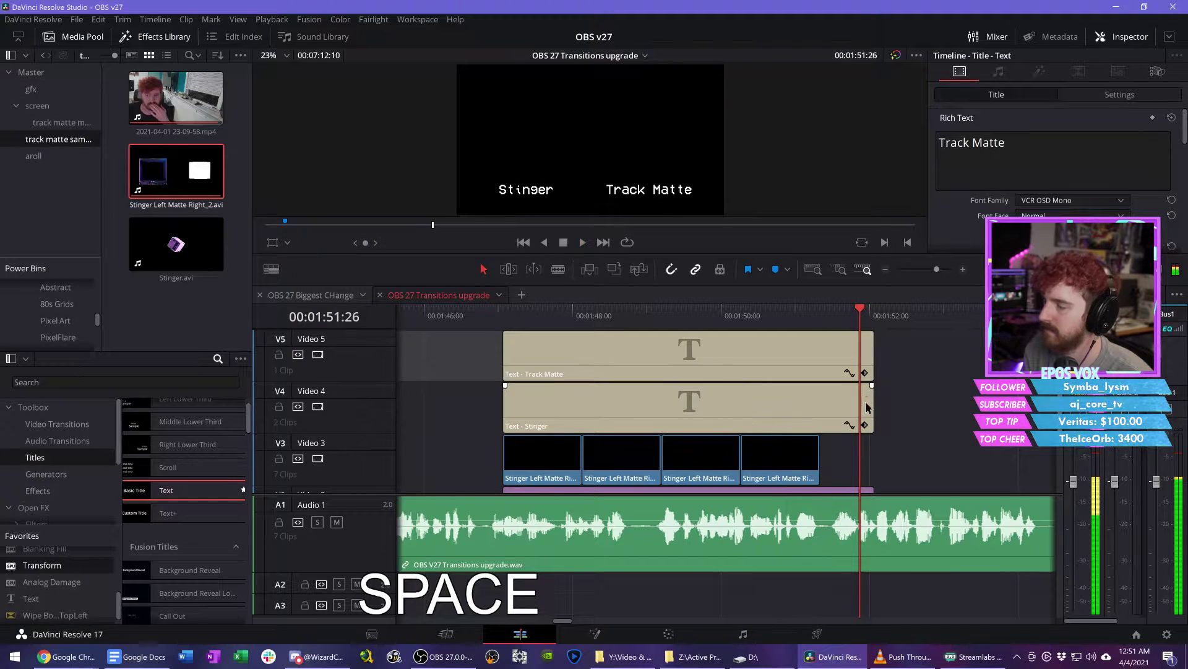
drag(868, 407, 820, 407)
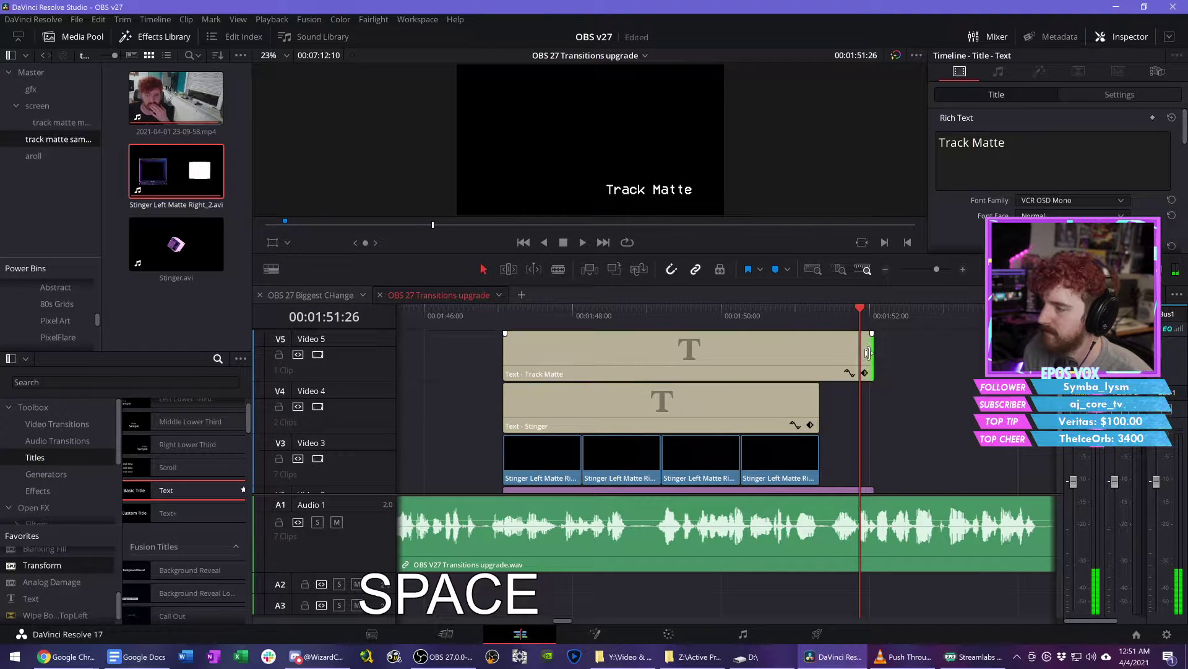
drag(868, 353, 819, 353)
drag(872, 490, 820, 491)
key(d)
scroll(785, 488, right, 4)
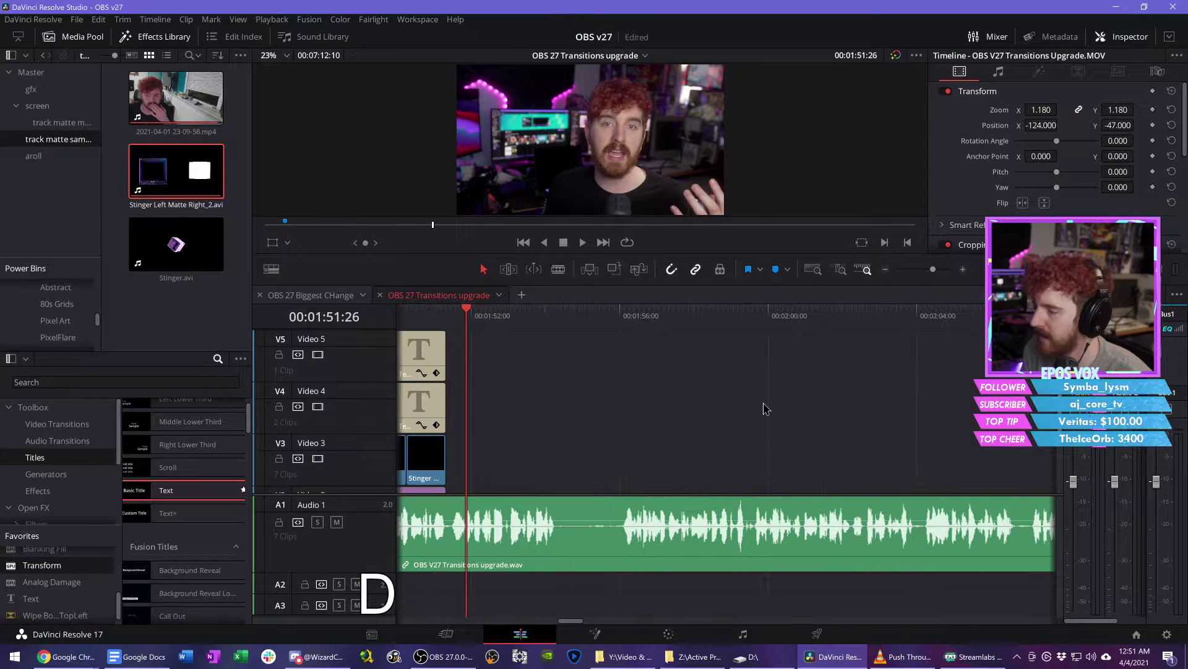
key(ctrl+s)
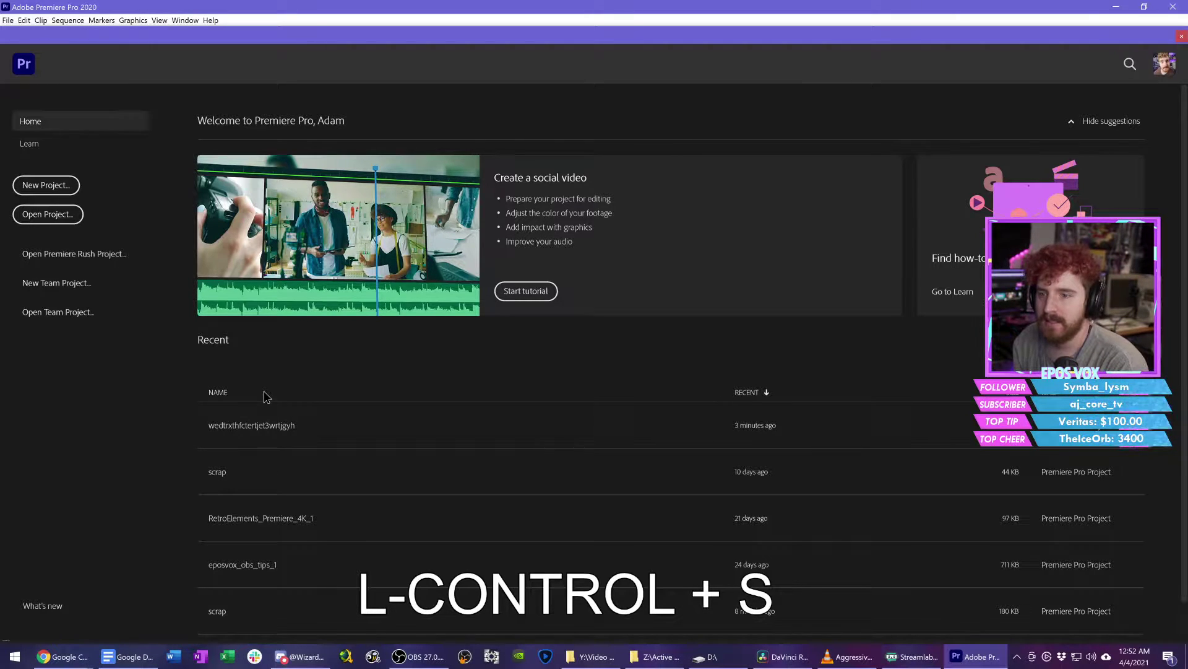
Step: Create a new Premiere Pro project with the default name and settings, and switch back to DaVinci Resolve
click(65, 185)
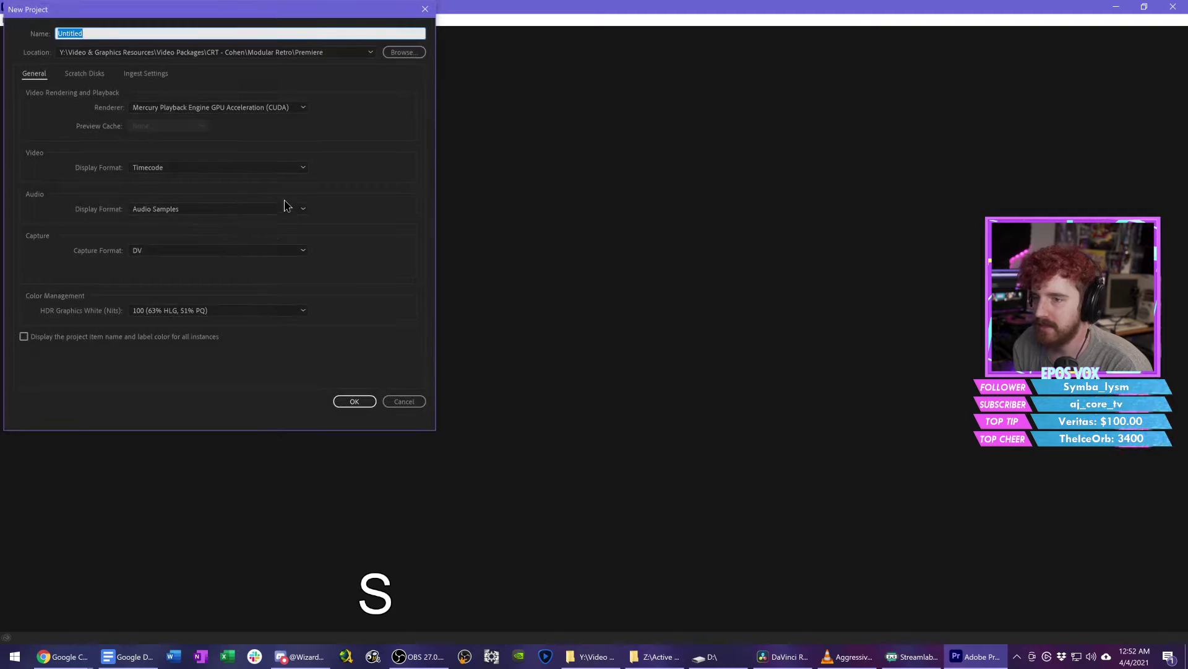
click(354, 401)
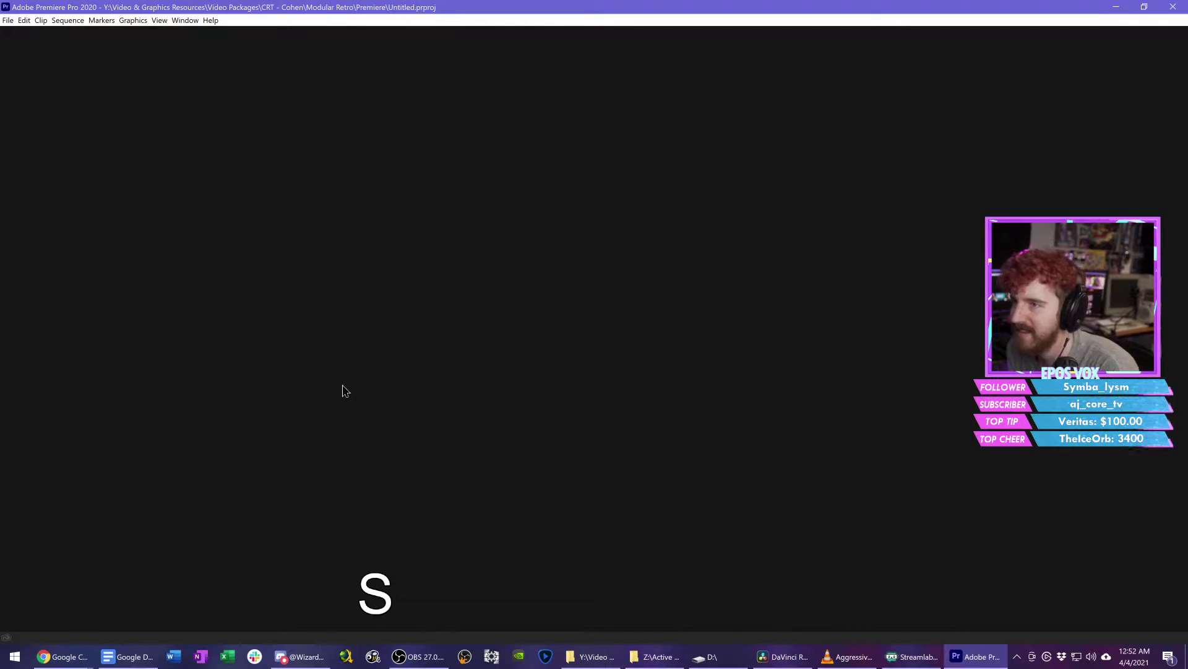
click(783, 656)
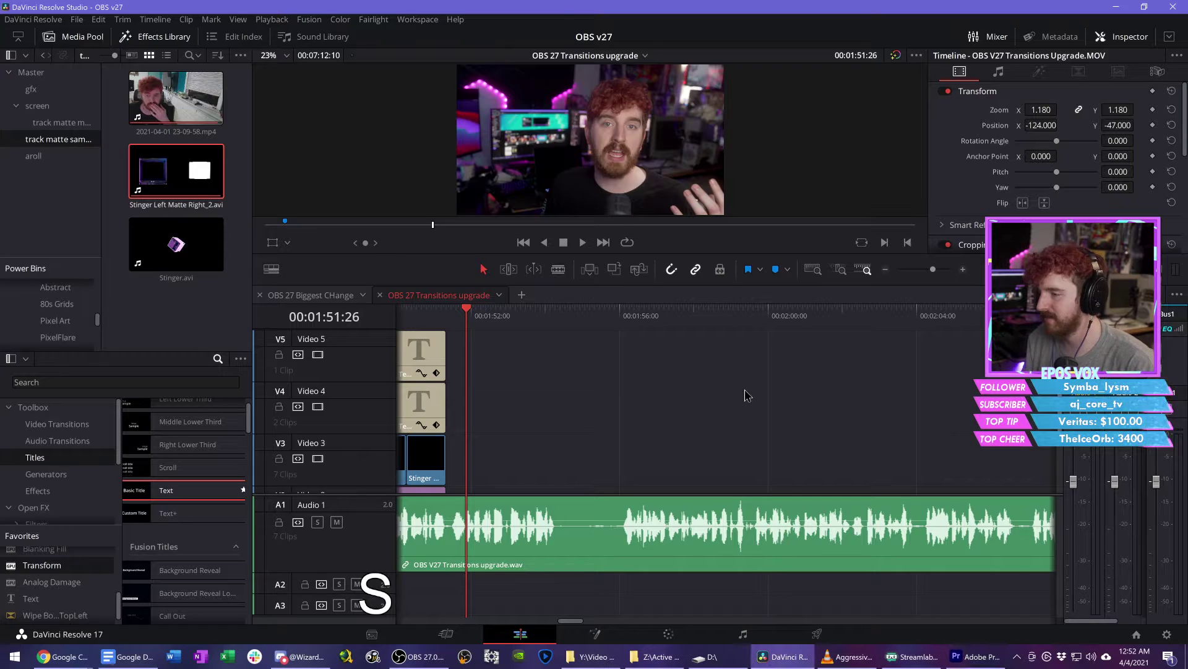
Step: Add a timeline marker at 00:01:51:26 with a name noting the "premiere track matte" effect
scroll(606, 409, left, 5)
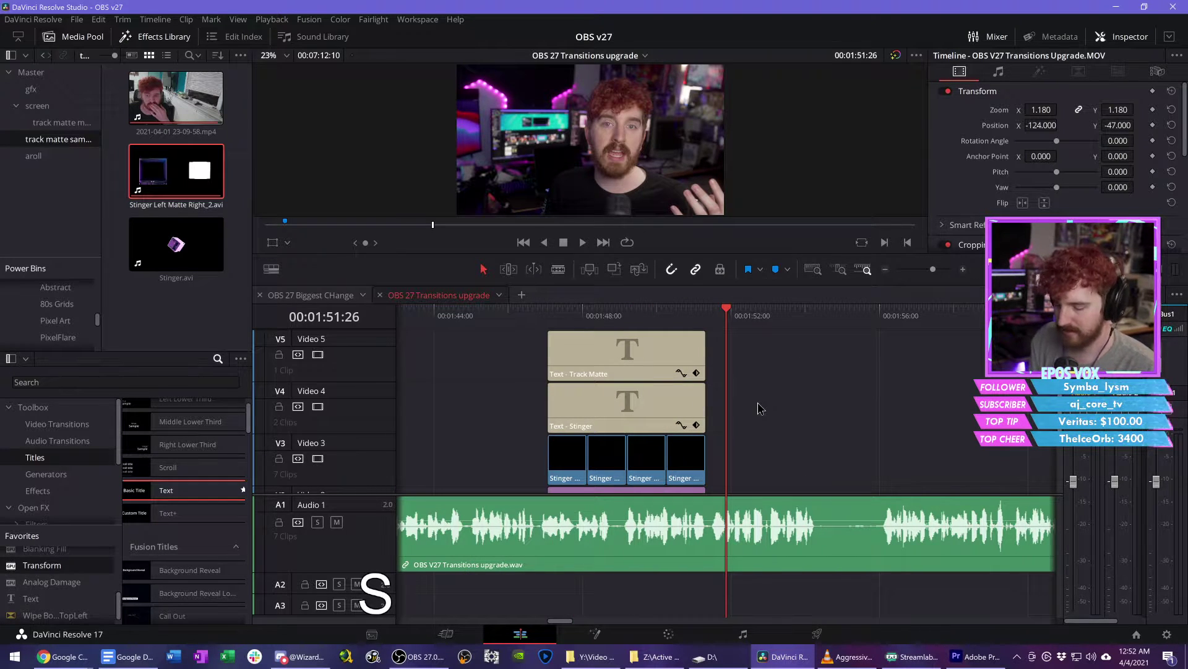
key(m)
key(m)
text(premiere t)
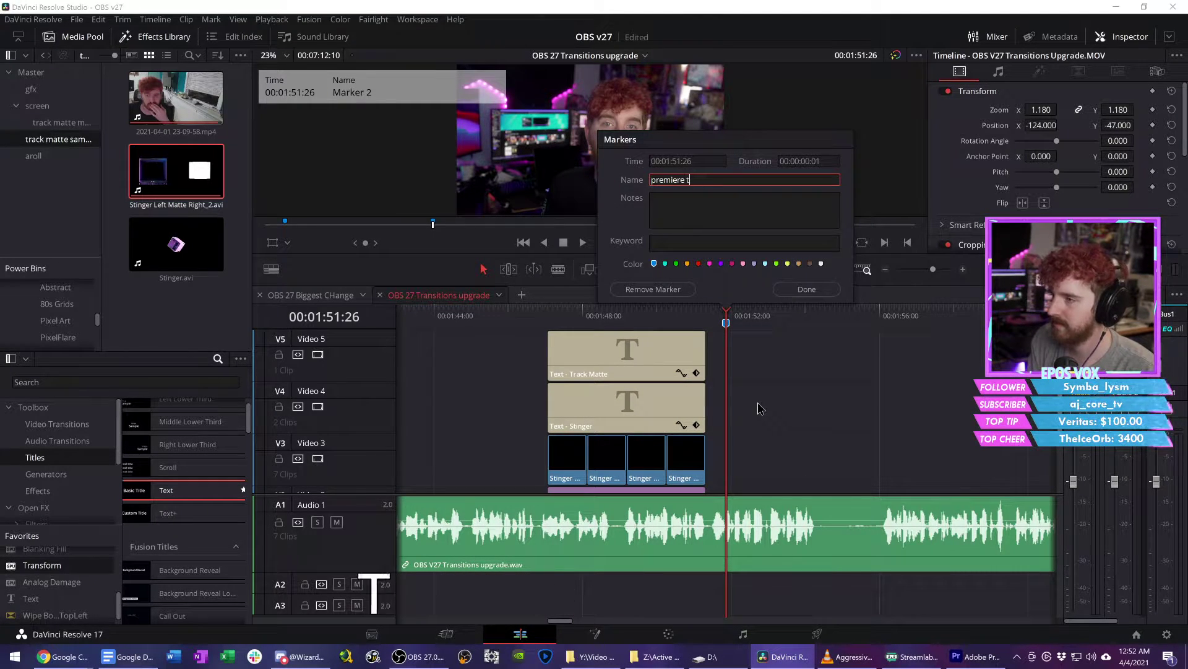
text(rack matte effe)
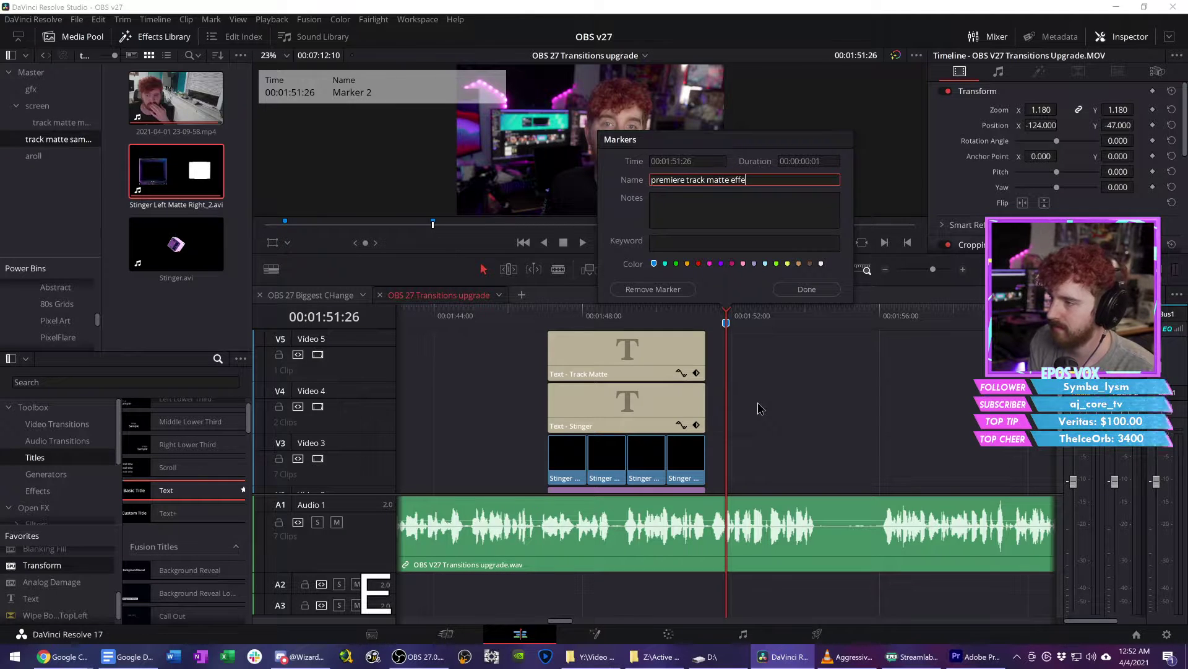
key(Return)
Step: Play the footage following the marker, and replay the stinger section from about 00:01:48 to find where to cut
key(l)
key(l)
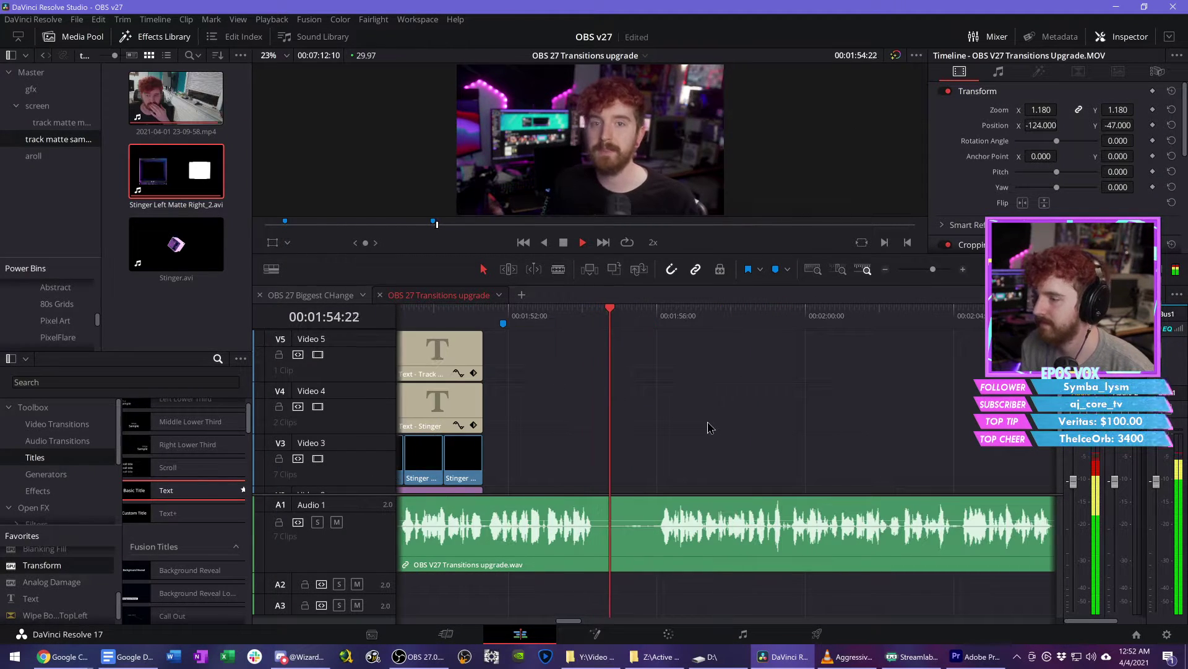
scroll(660, 418, left, 5)
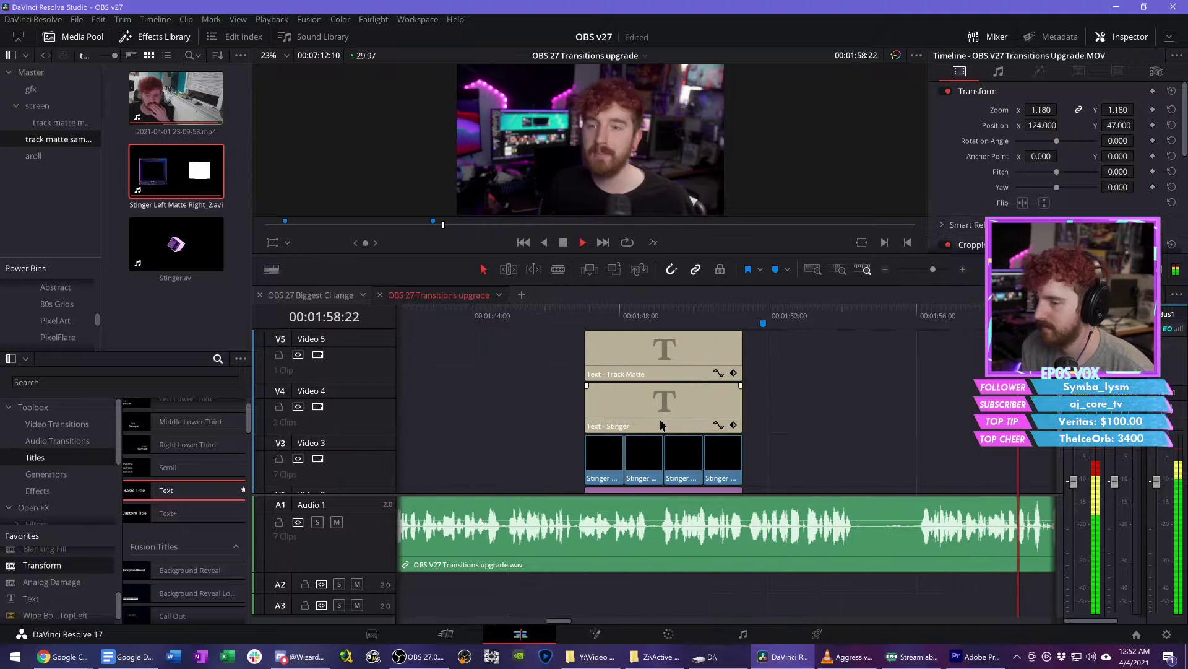
key(space)
click(653, 319)
key(s)
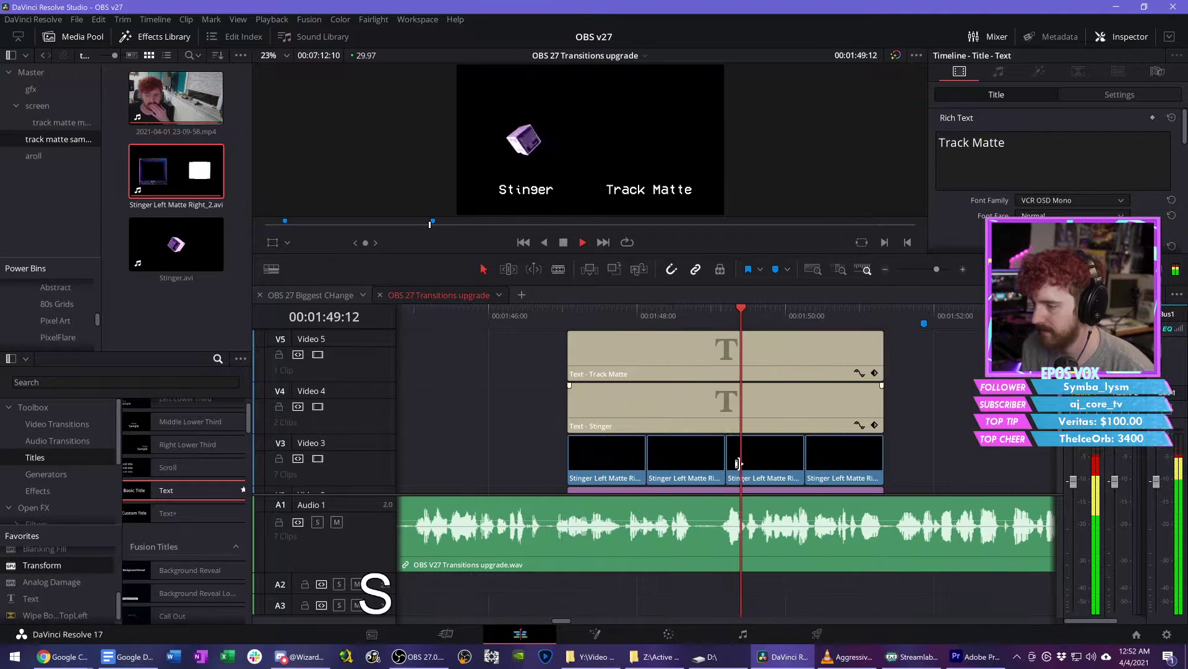
key(c)
click(728, 532)
key(ctrl+z)
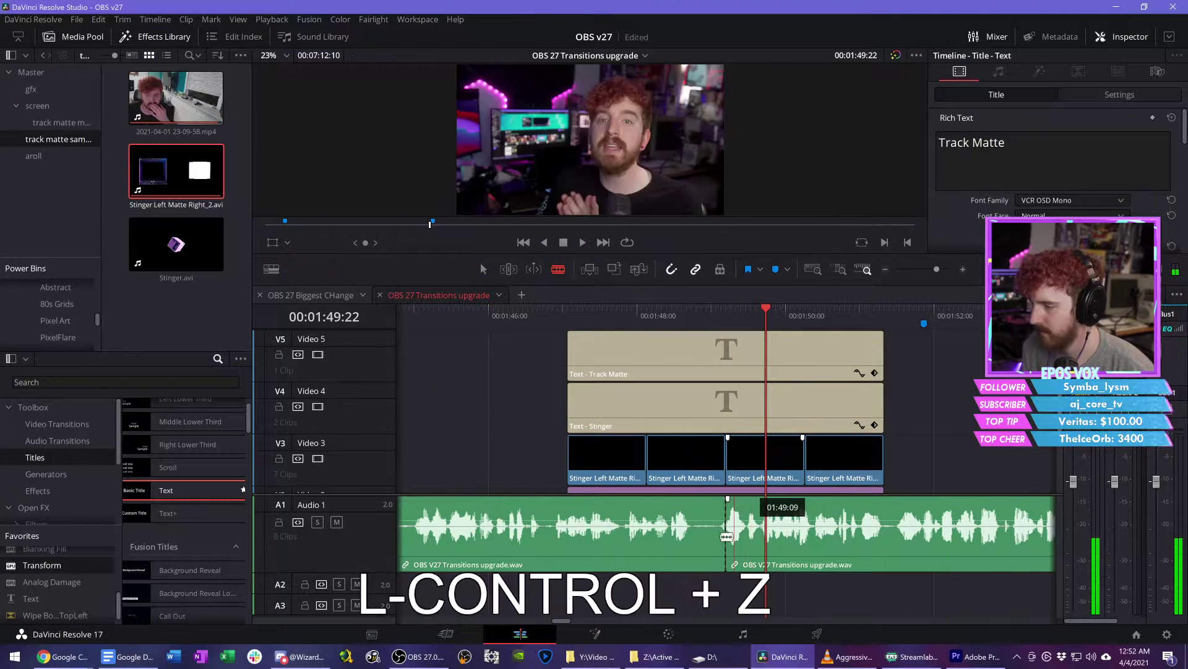
Step: Split the talking-head clip at 00:01:49:03 and where speech resumes after the long pause near 00:01:56, and ripple-delete the piece between
key(s)
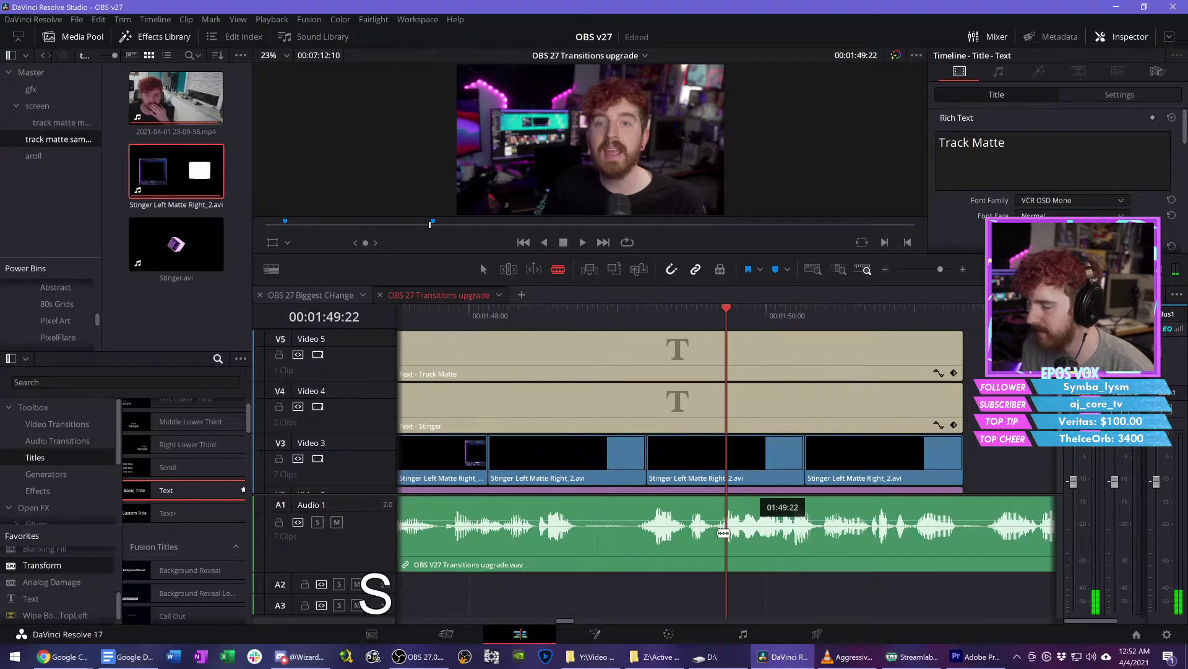
click(633, 536)
scroll(758, 550, right, 10)
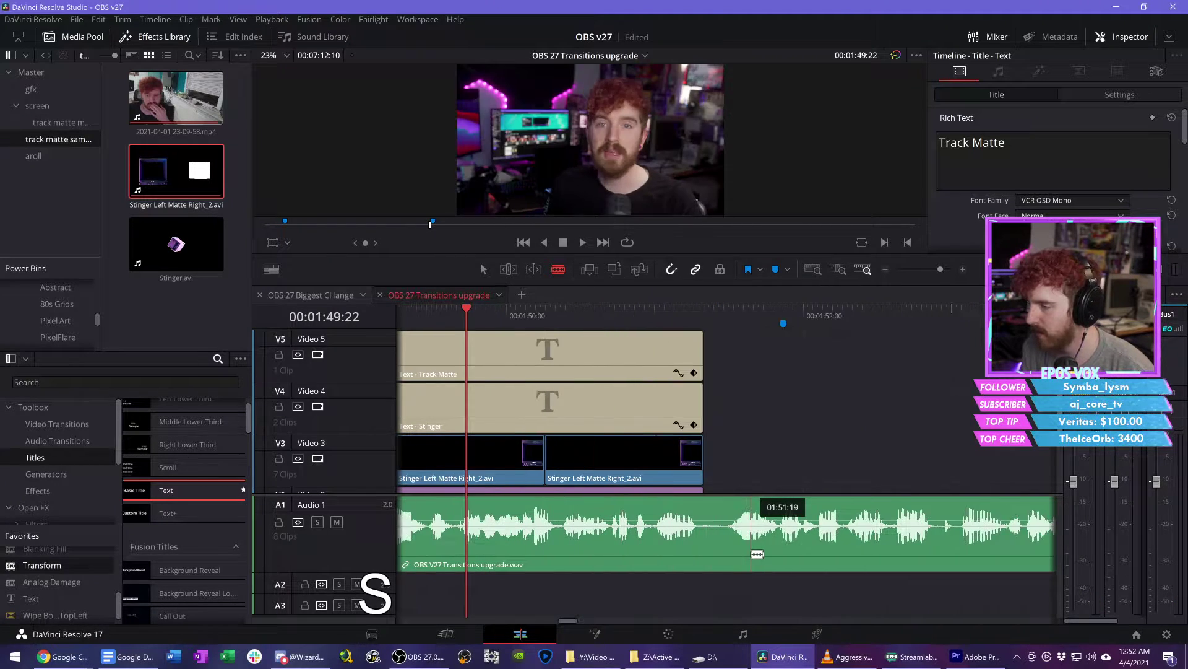
click(1004, 533)
key(v)
click(899, 552)
key(f)
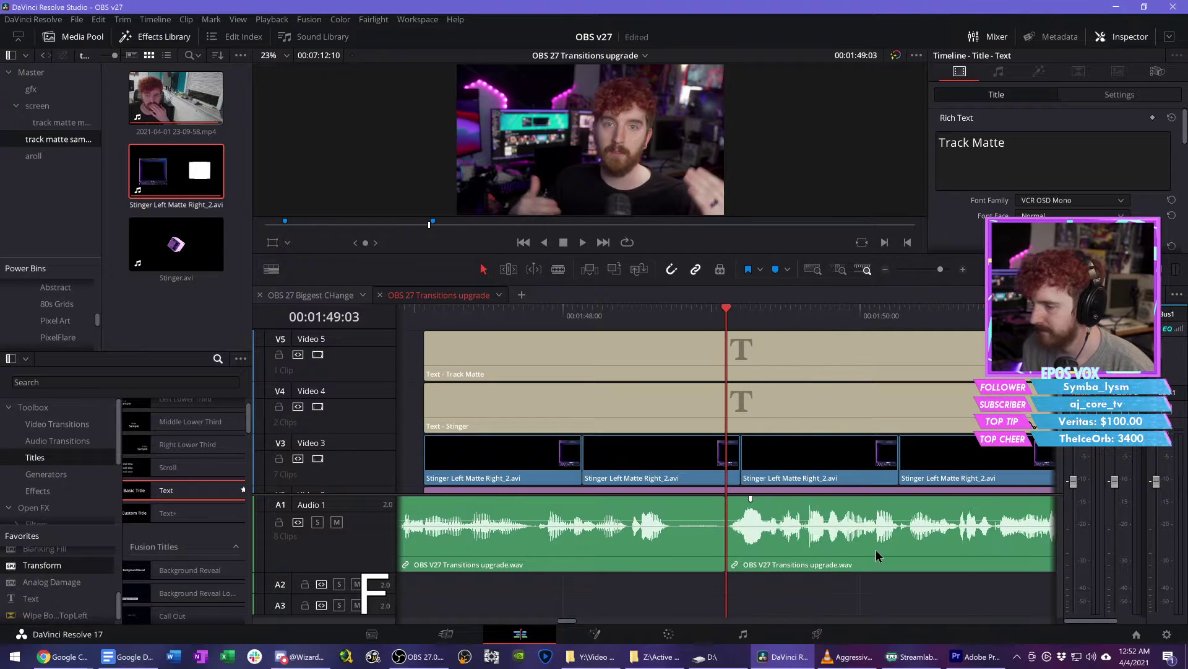
Step: Play the footage through the new cut at double speed and enlarge the video track area to show Video 1
key(space)
key(d)
key(d)
key(d)
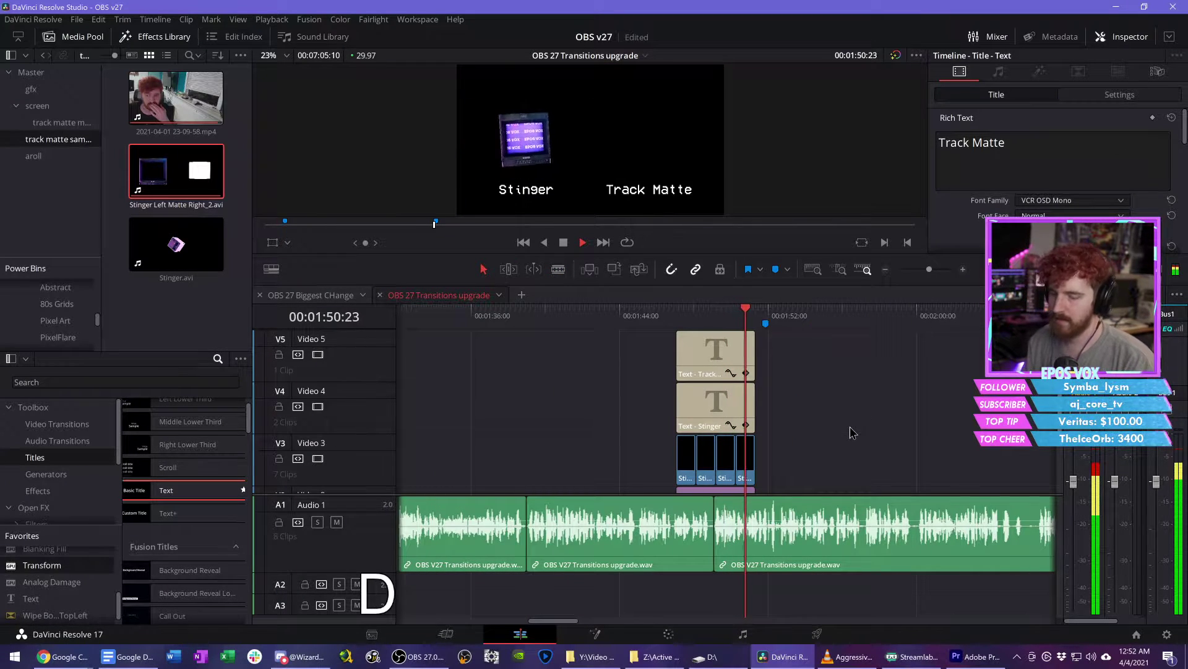
key(l)
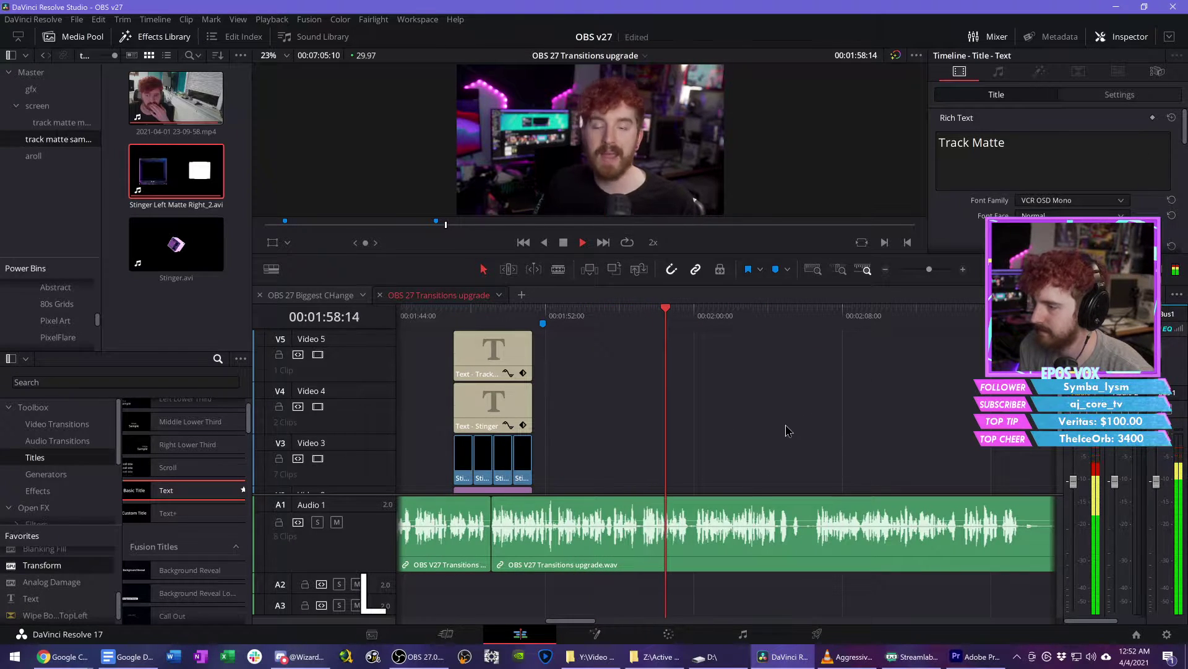
scroll(785, 428, down, 3)
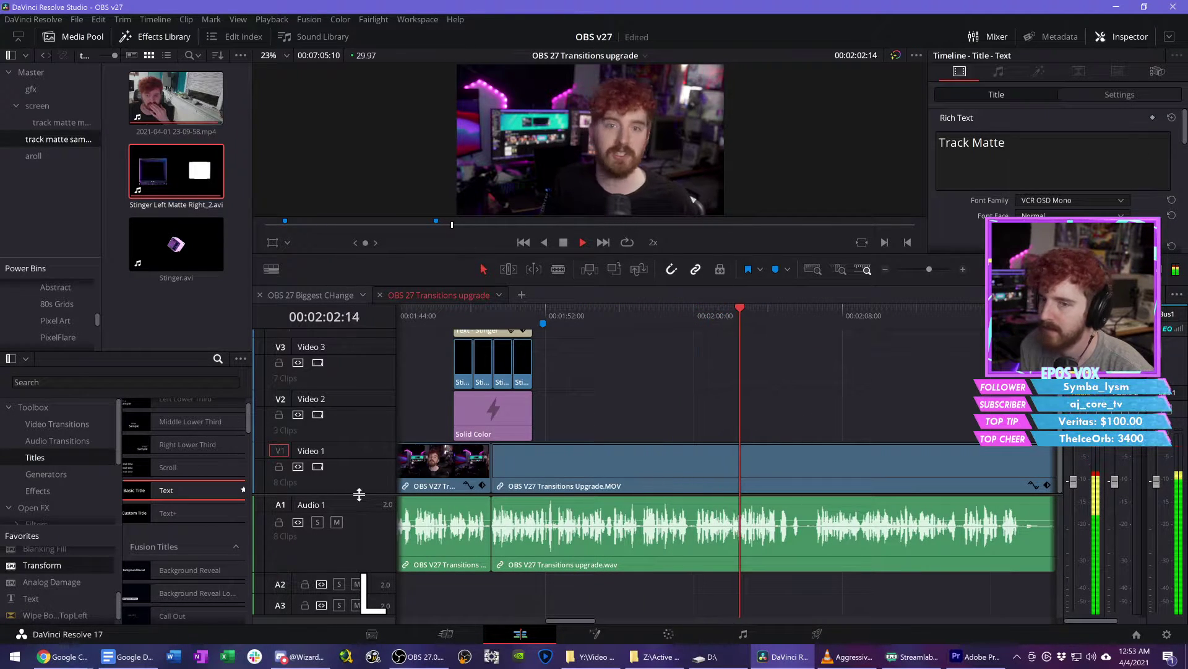
drag(359, 494, 356, 513)
Step: Review the talking-head footage from about 00:02:00 to 00:02:06 to find the start and end of the next cut
key(d)
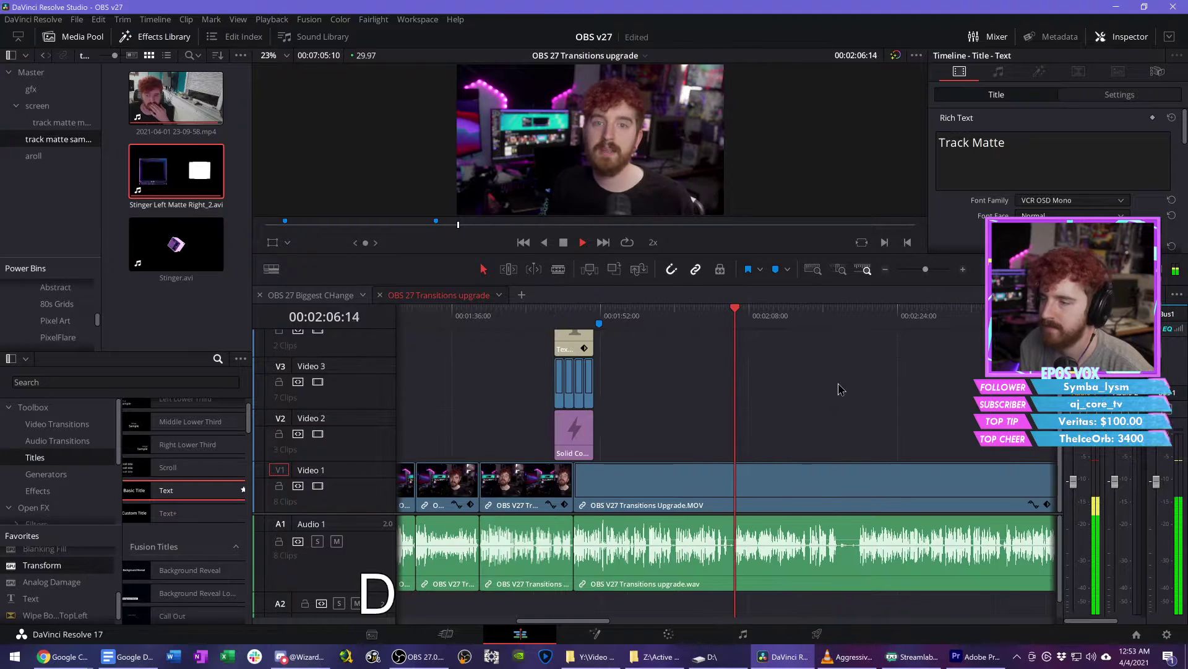
key(s)
key(s)
key(space)
click(496, 320)
key(space)
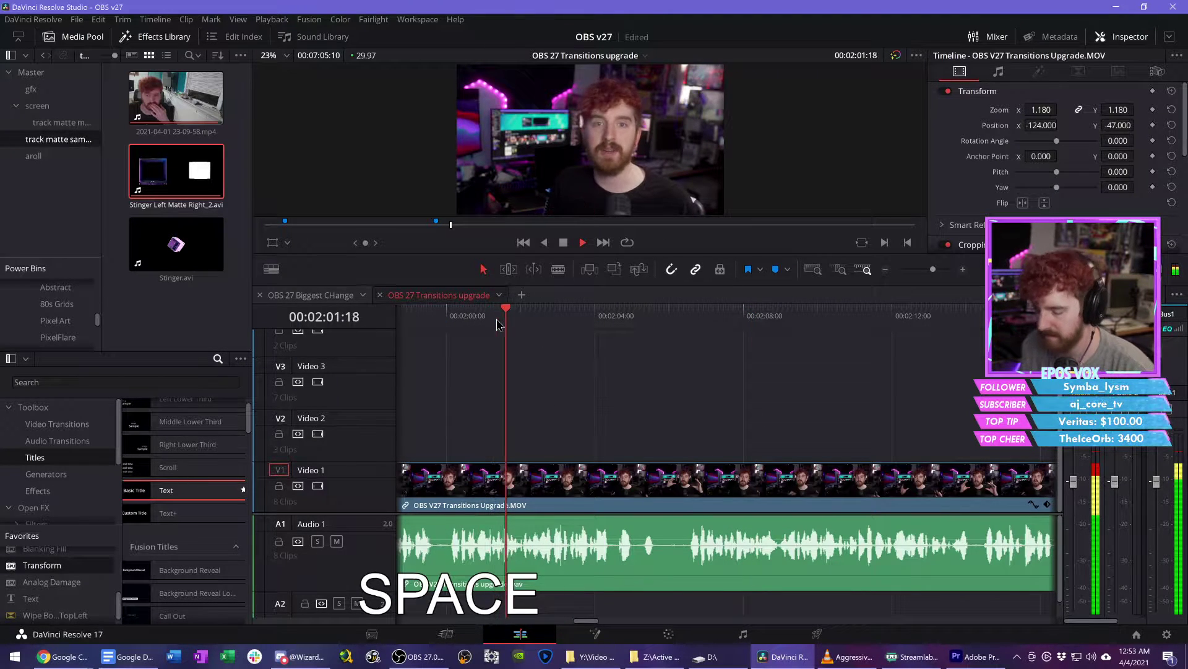
key(l)
key(space)
click(455, 311)
key(space)
key(space)
key(s)
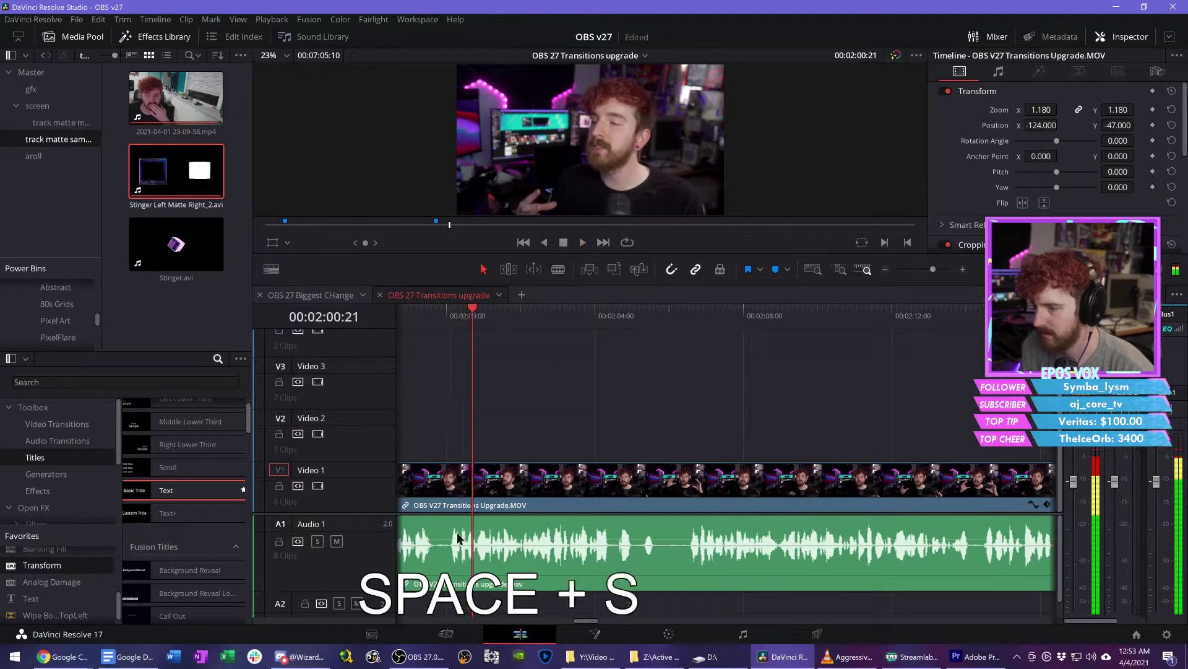
Step: Split the talking-head clip at 00:02:00:01 and where speech resumes near 00:02:06, and ripple-delete the piece between
key(c)
click(675, 544)
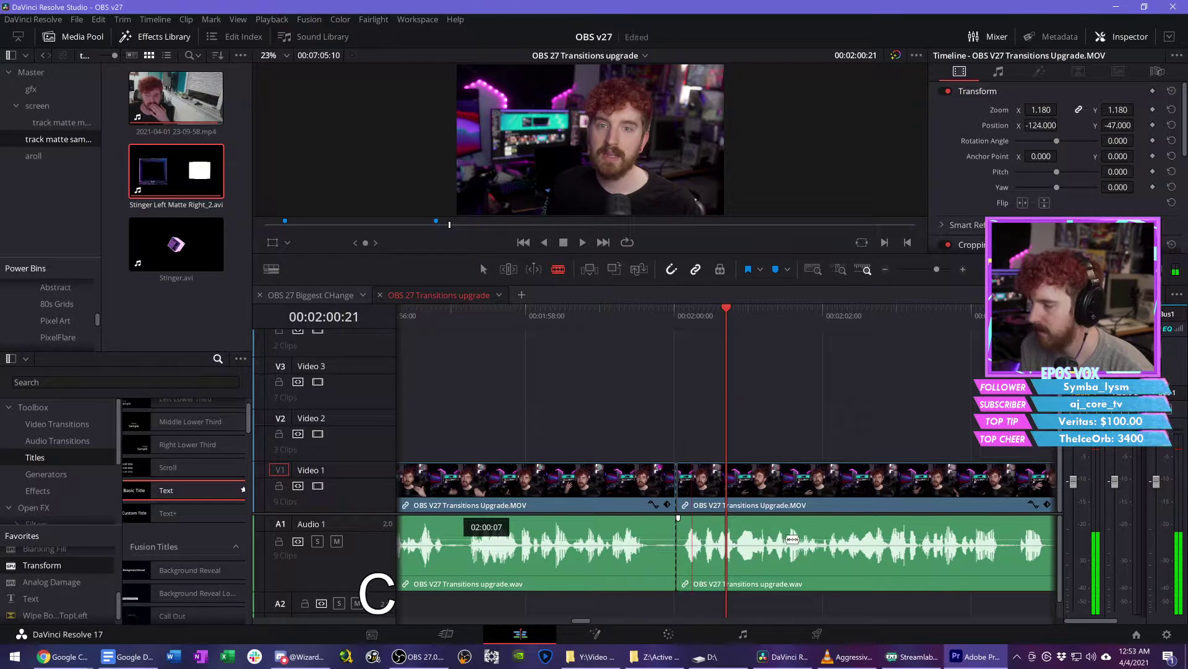
scroll(781, 540, right, 5)
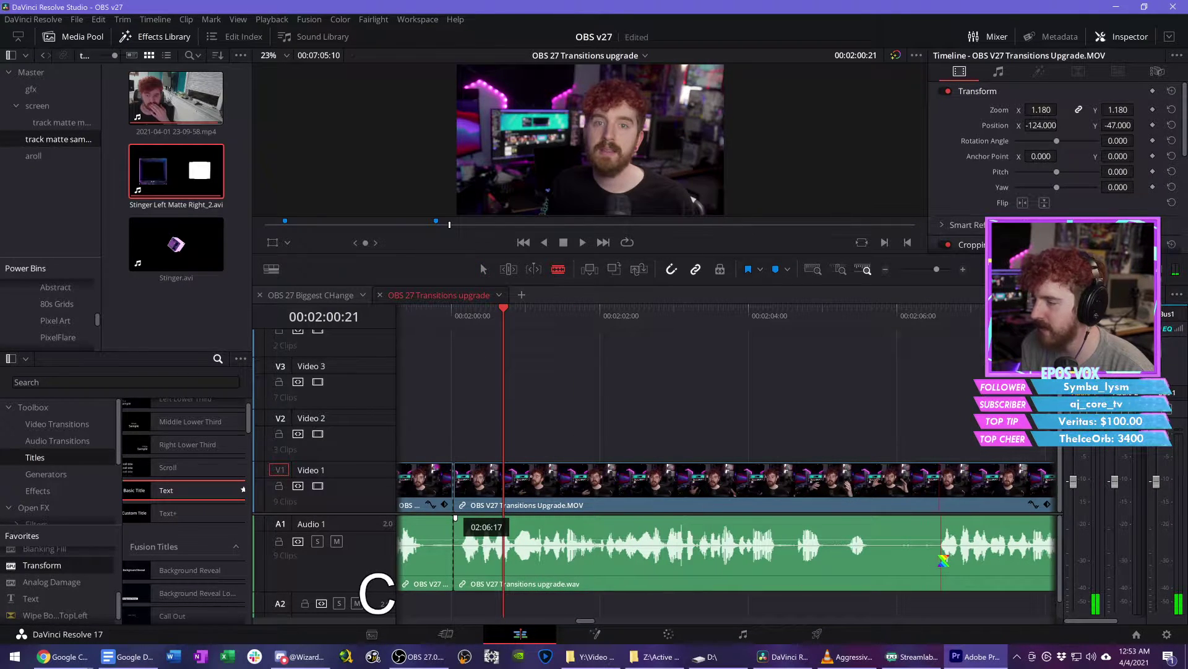
click(940, 552)
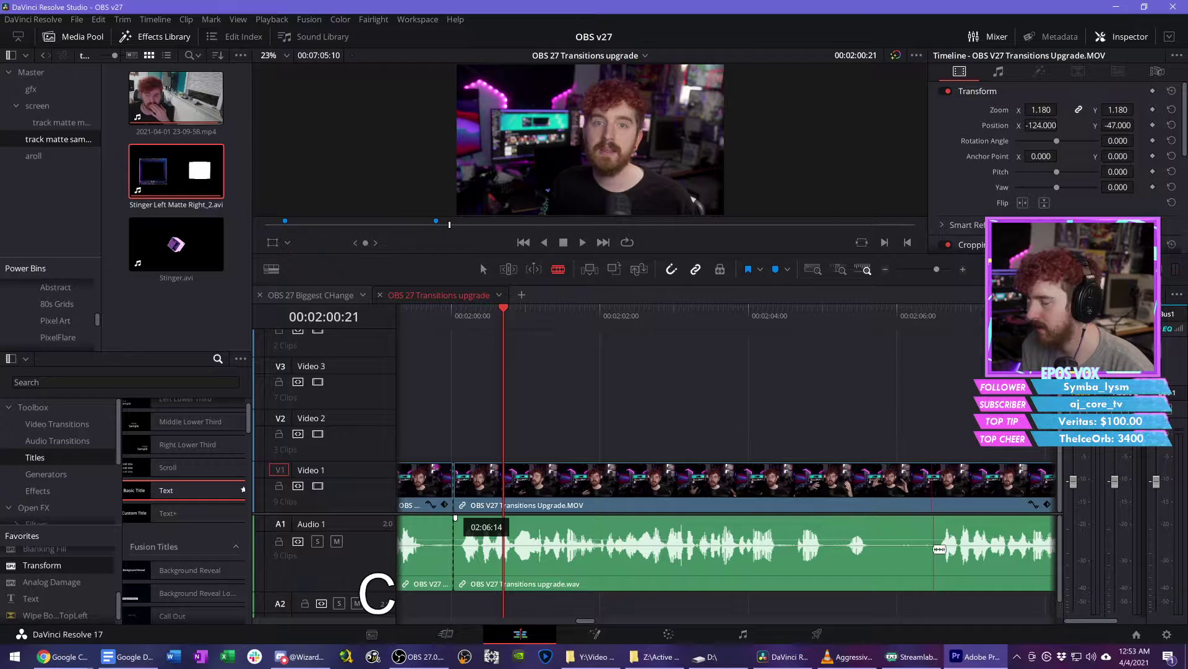
key(v)
click(752, 492)
key(f)
key(BackSpace)
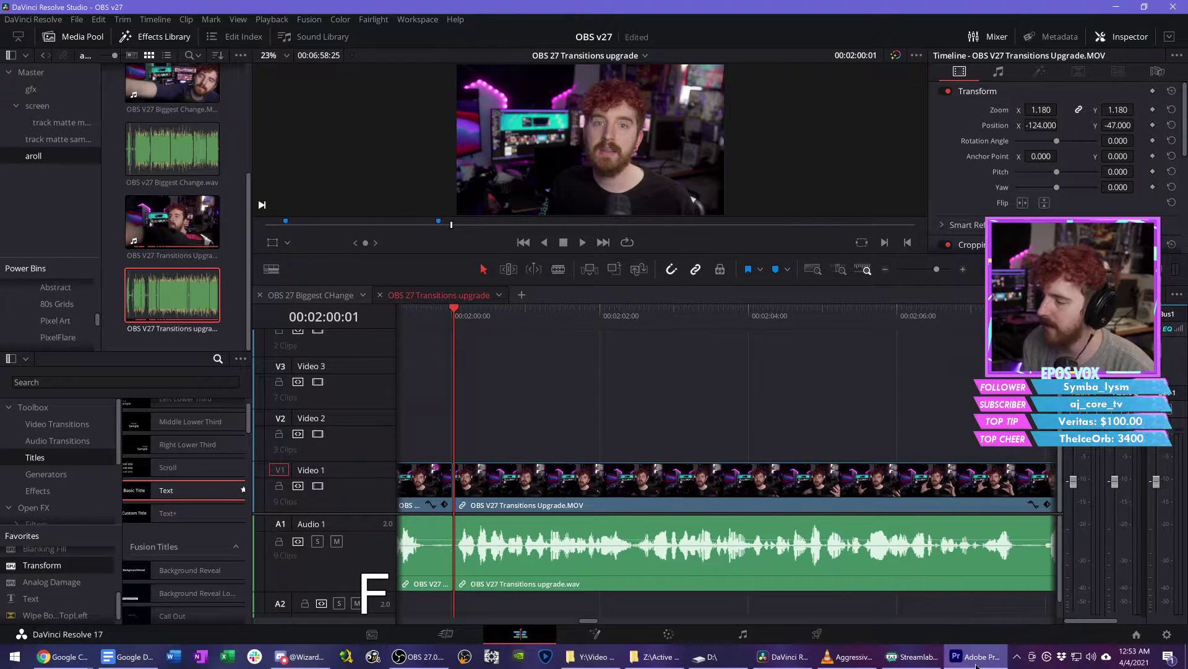
Step: Switch to Premiere Pro, search the effects for "track", and select the Track Matte Key effect
click(963, 619)
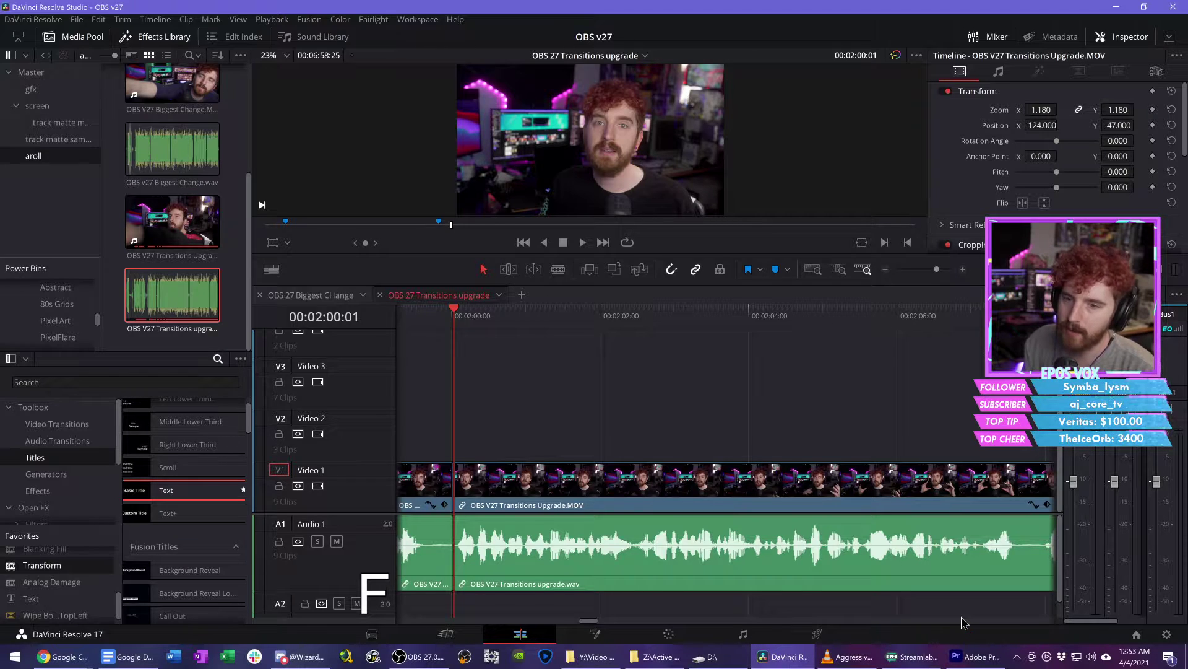
click(975, 656)
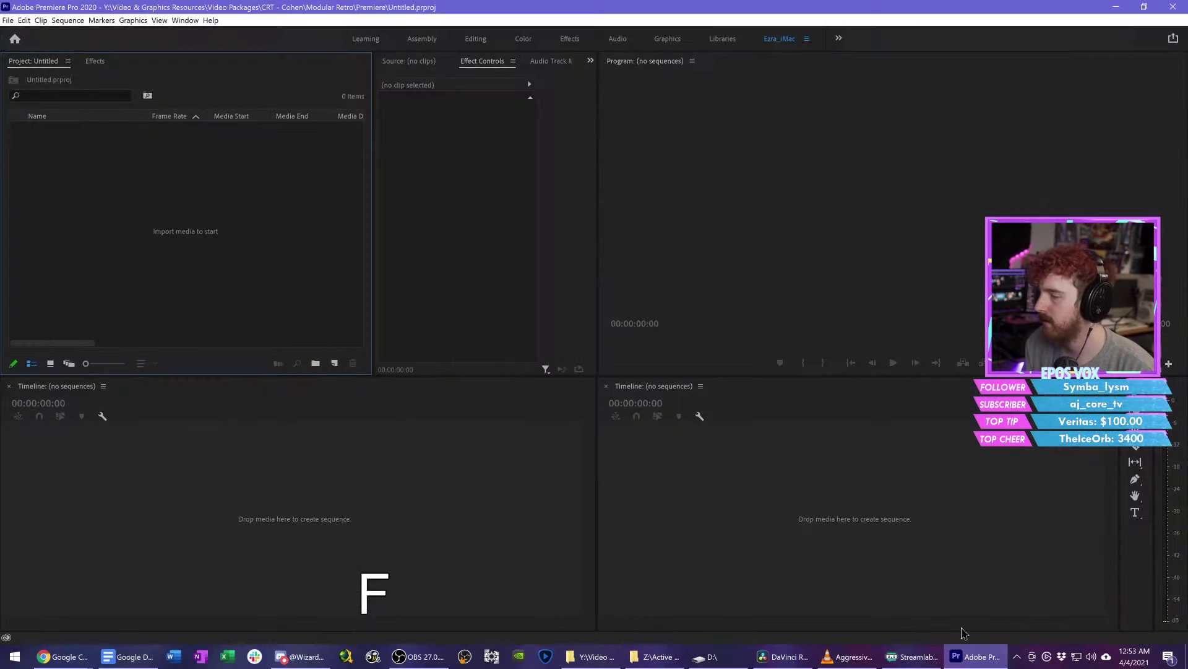
click(90, 61)
click(68, 77)
text(track)
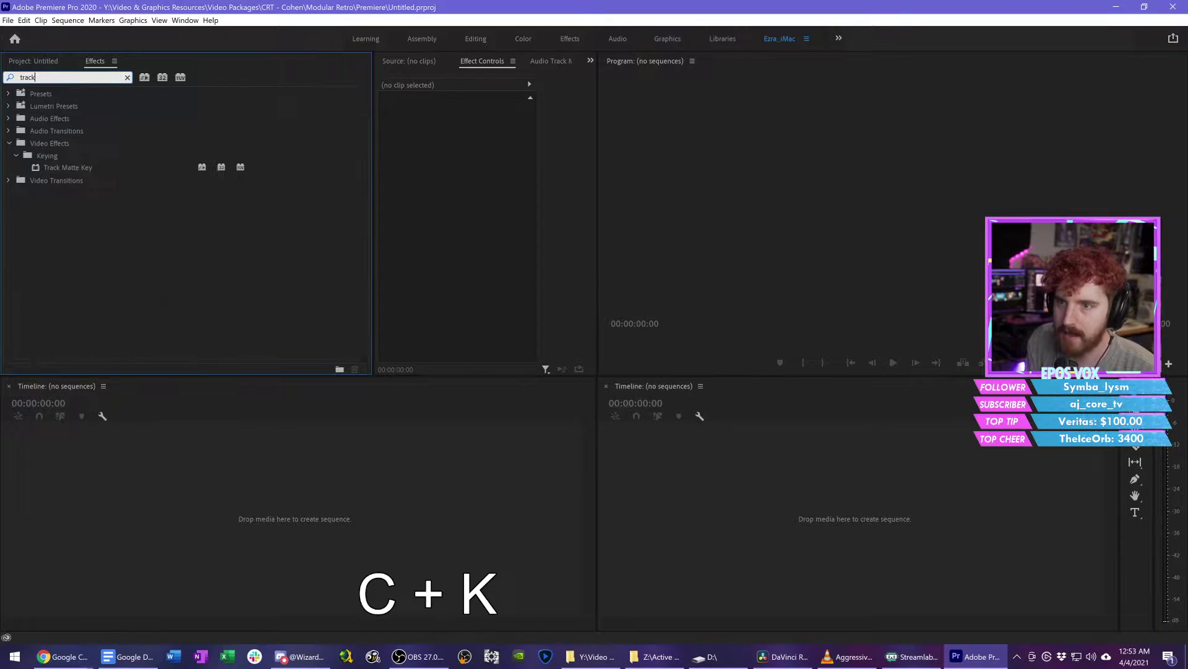
click(77, 166)
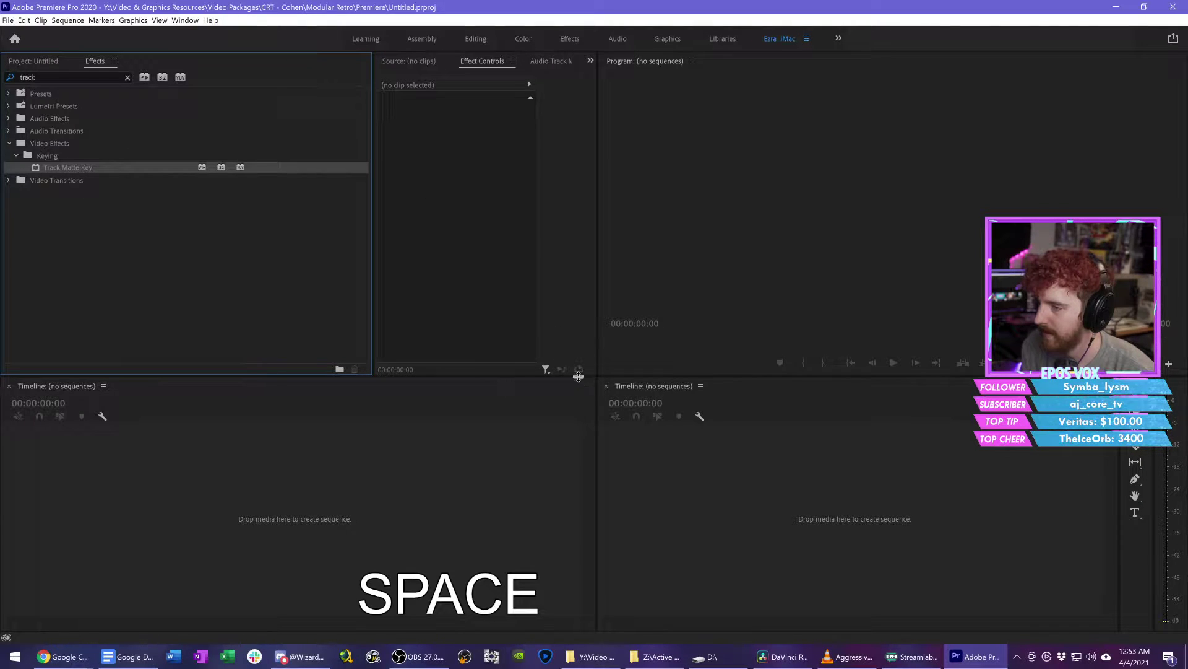
Step: Create a new sequence named "swhoop" from the 4k30 custom preset
key(ctrl+n)
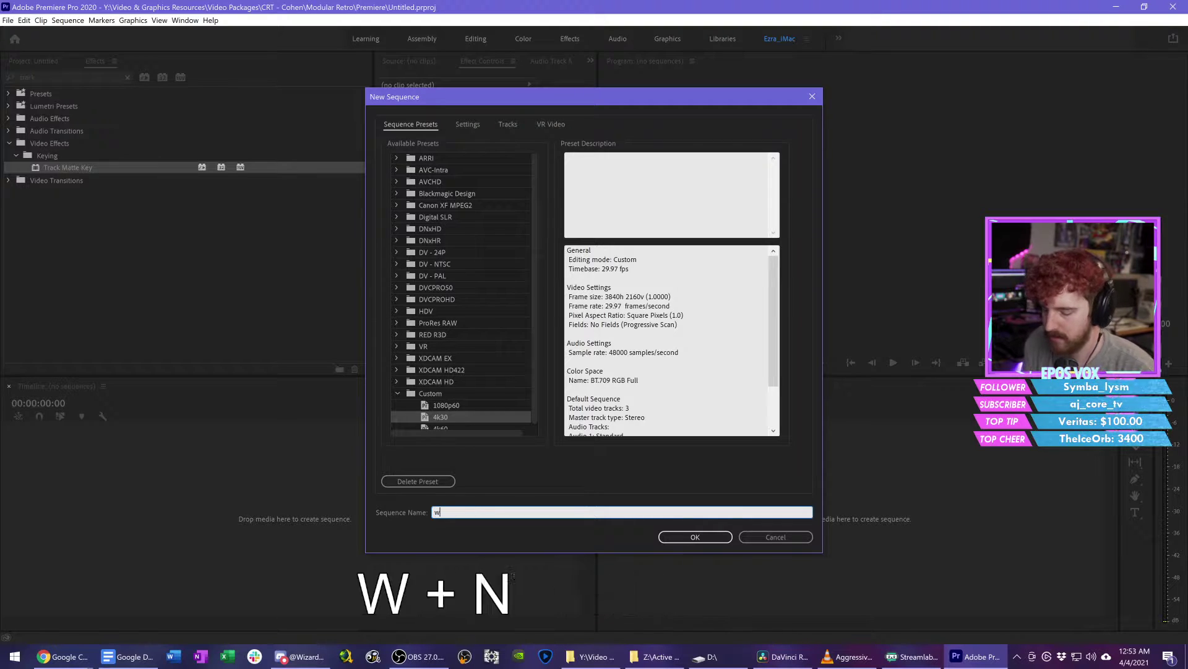
text(swhopo)
key(BackSpace)
key(BackSpace)
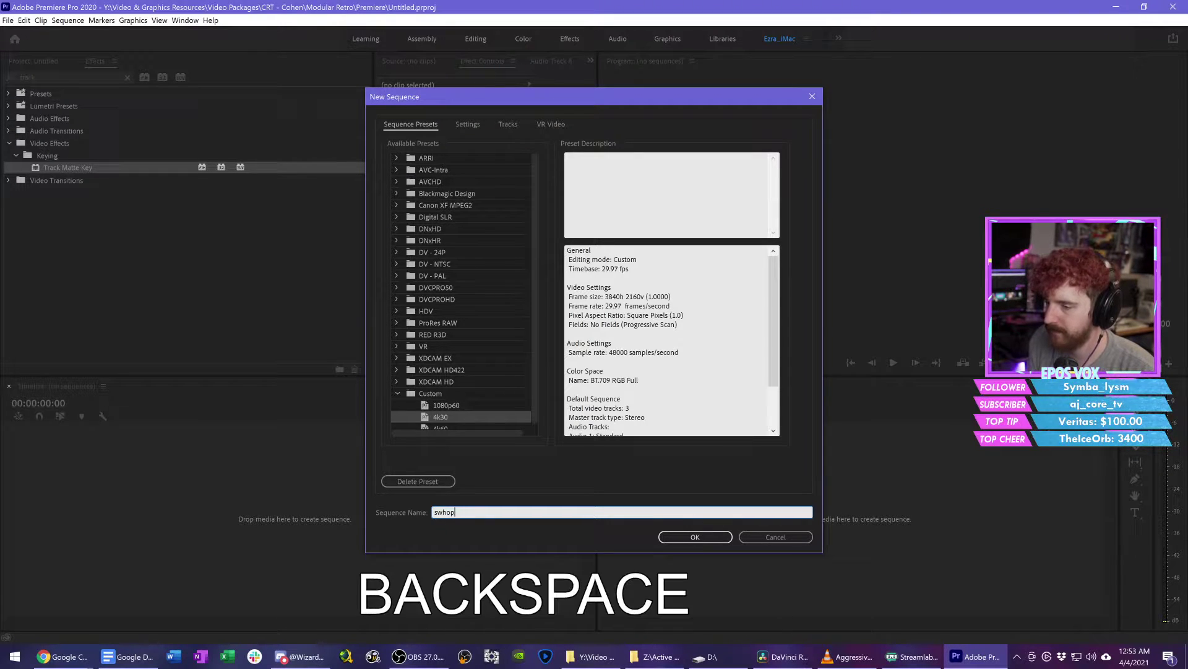
text(op)
key(Return)
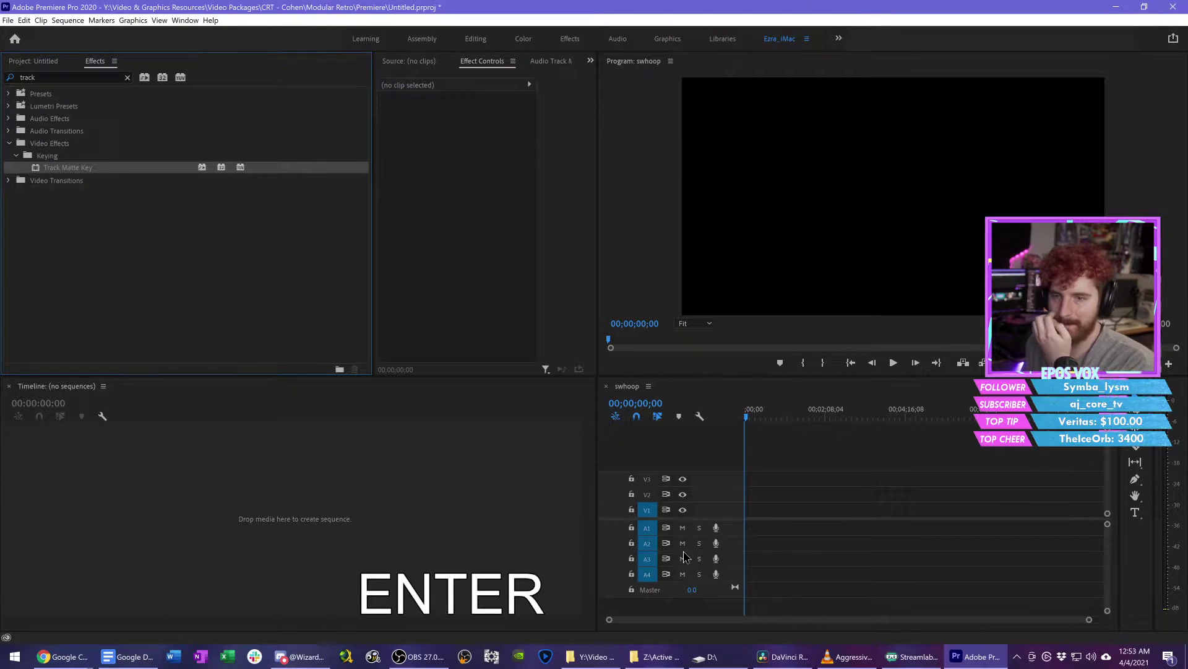
Step: Import Stinger Left Matte Right_2.avi from the OBS V27 track matte sample folder into the project and show the project's media list
click(655, 658)
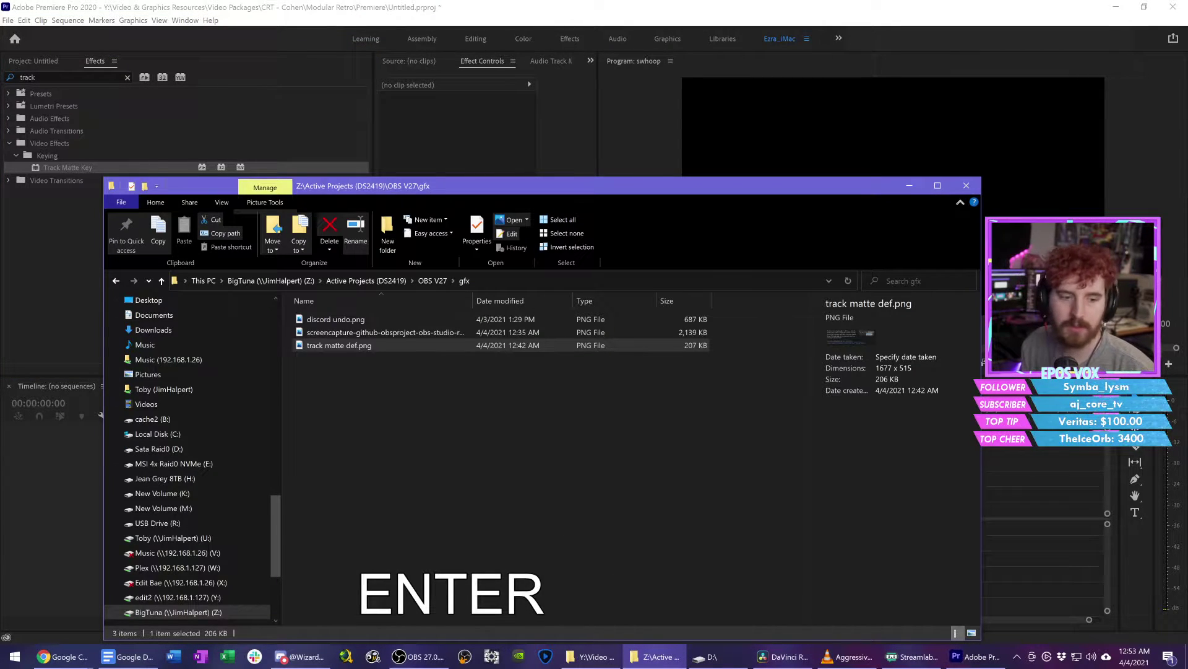
key(alt+Left)
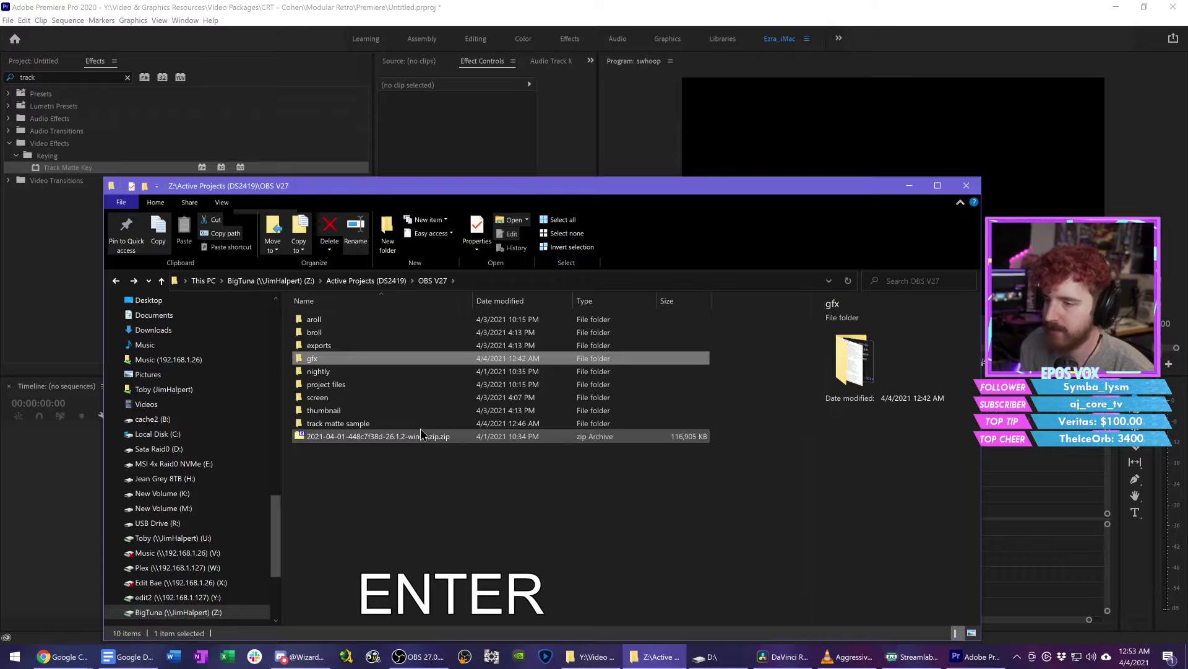
key(shift+1)
key(u)
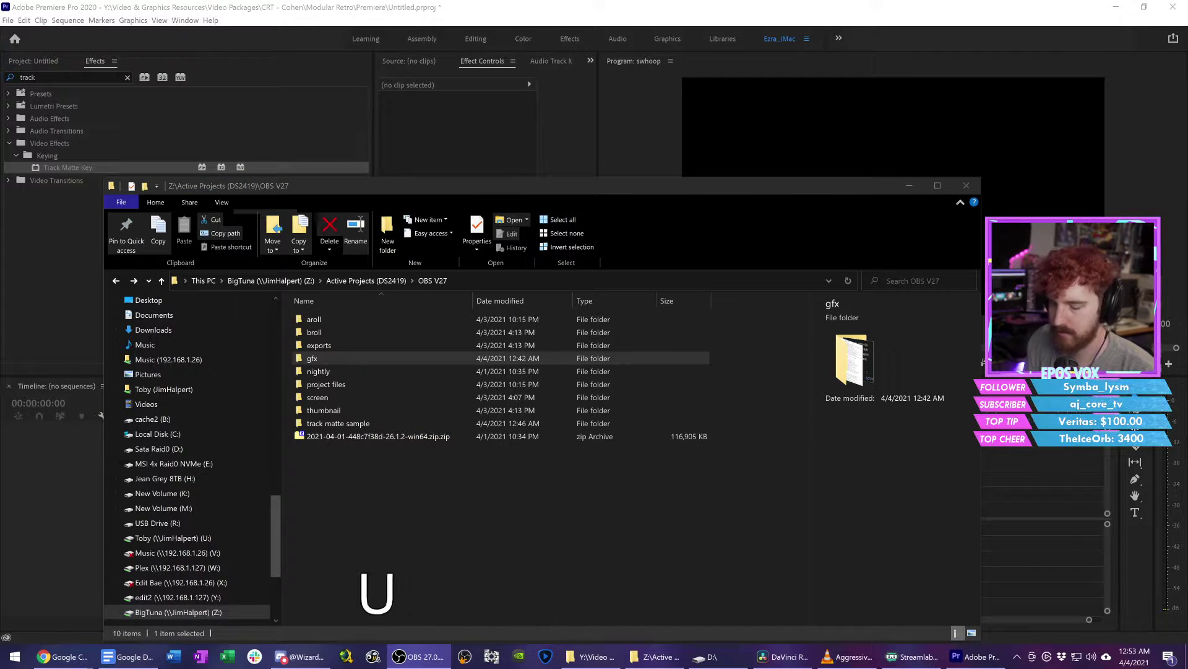
key(c)
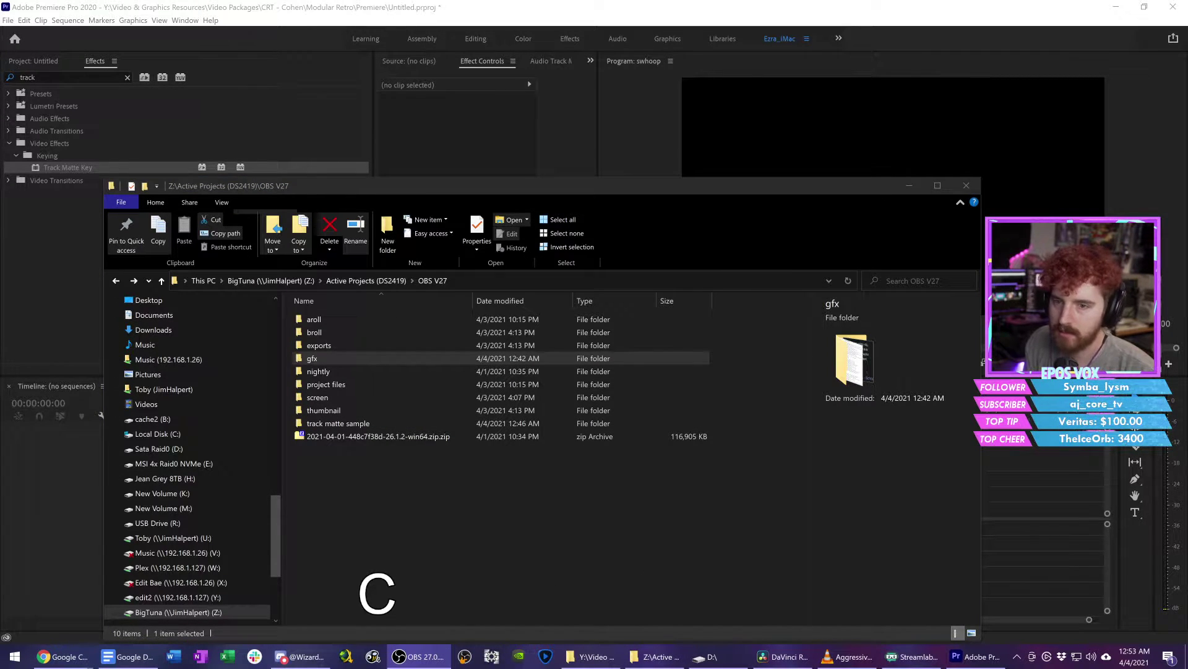
key(Return)
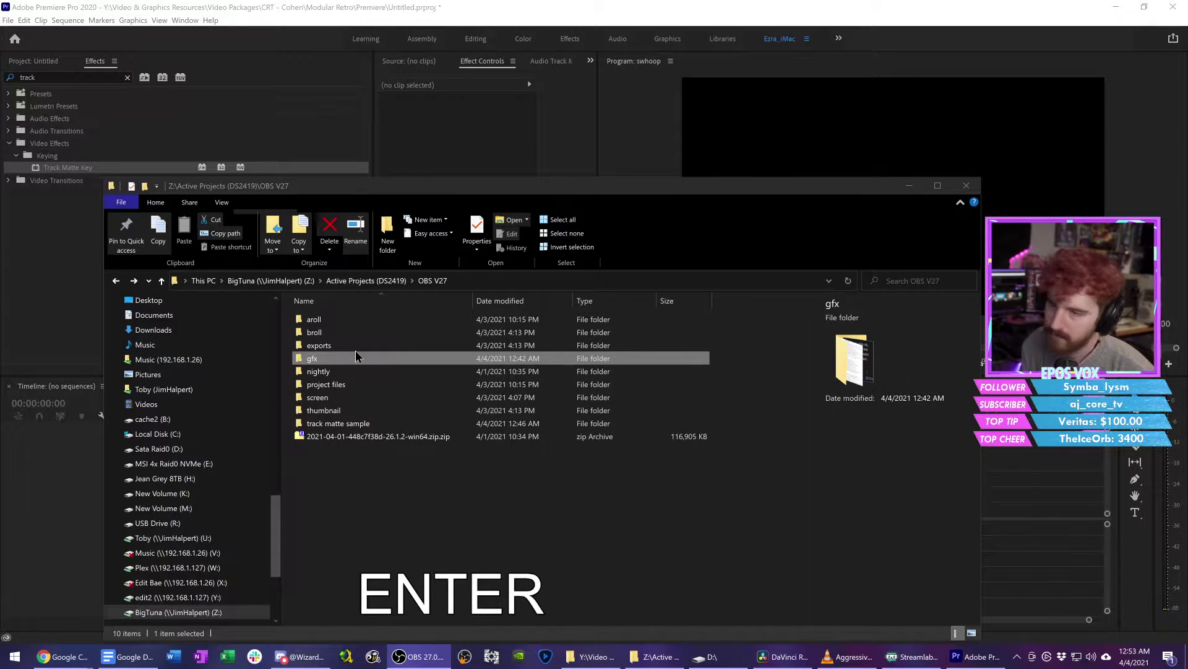
double_click(357, 423)
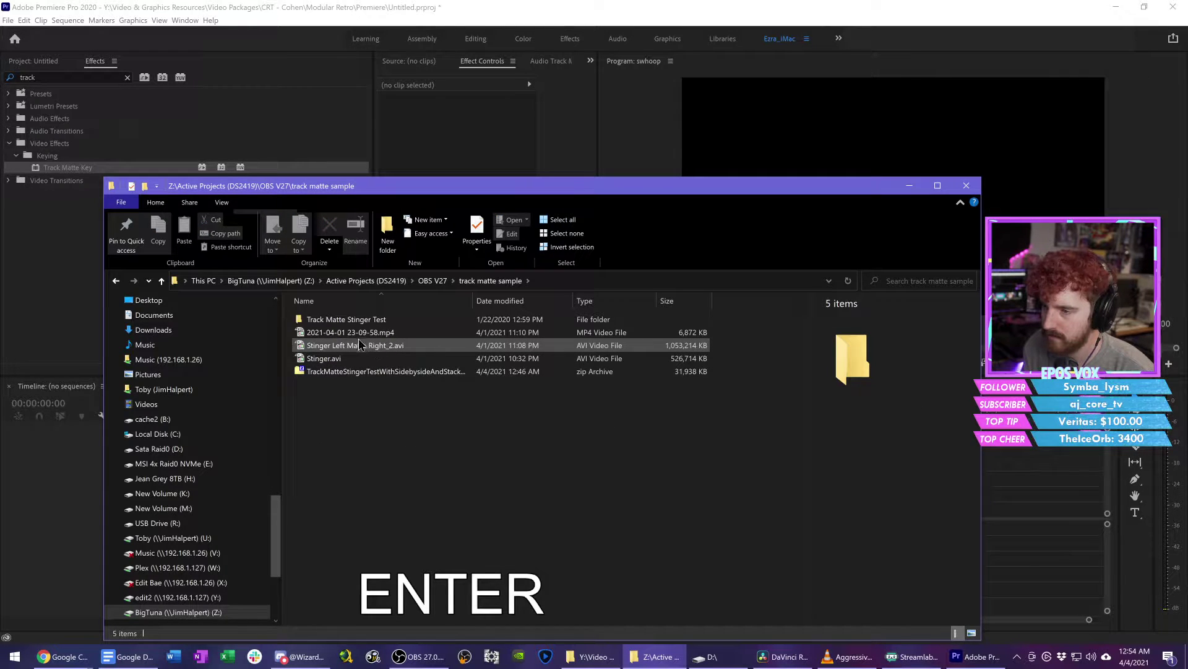
drag(358, 351, 241, 162)
click(37, 61)
Step: Import OBS V27 Biggest Change.MOV and OBS v27 Dual PC GPU.MOV from the OBS V27 aroll folder into the project
key(alt+Tab)
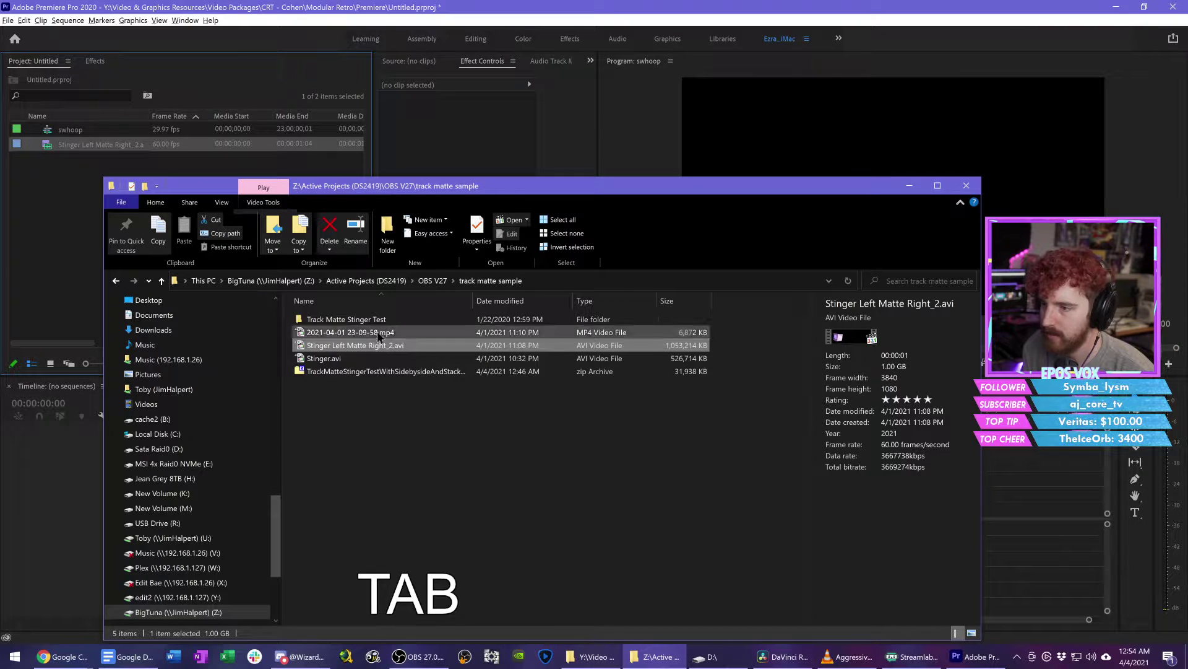
key(alt+Left)
double_click(384, 320)
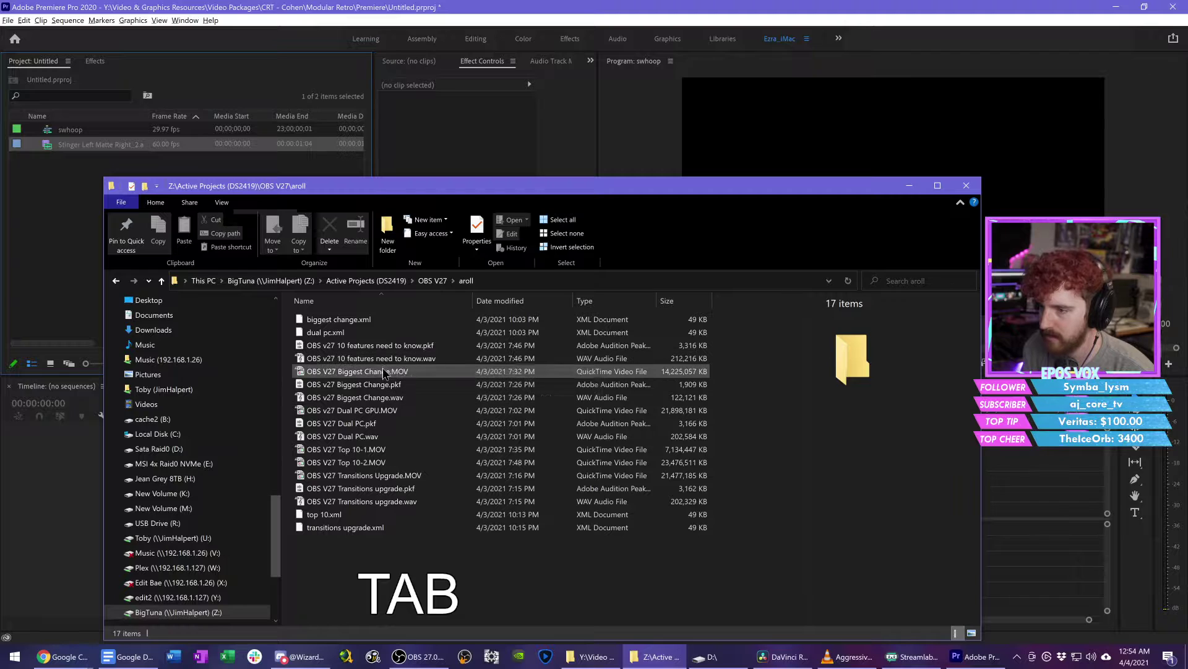
click(371, 372)
ctrl+click(389, 411)
drag(389, 411, 172, 171)
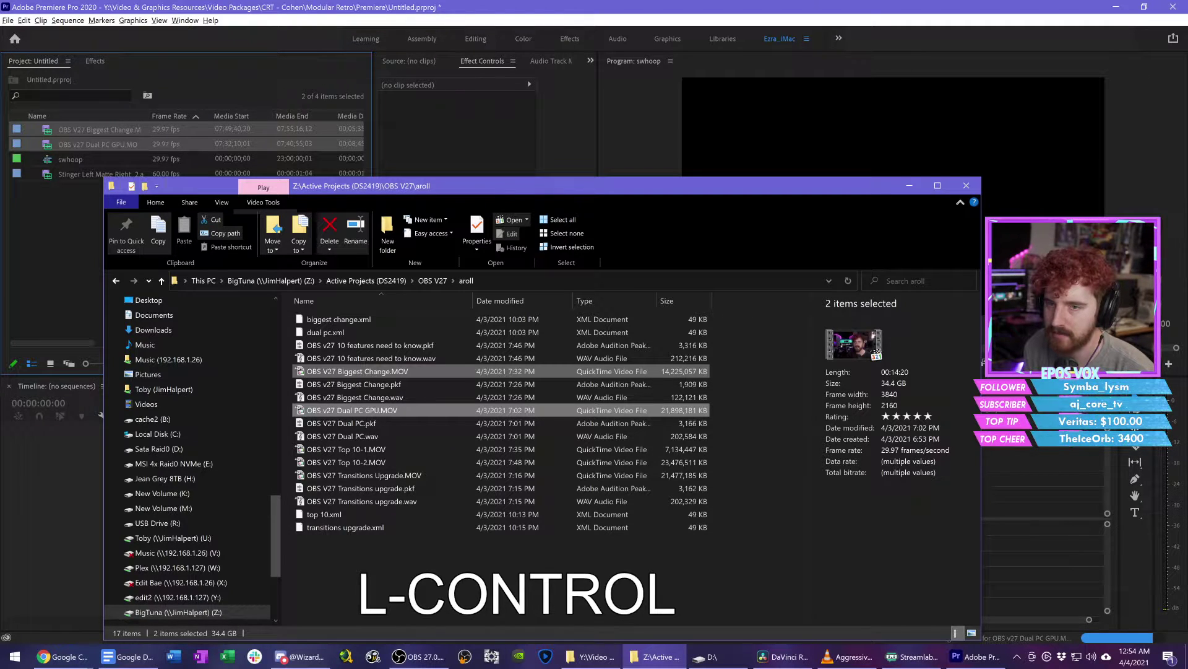
click(75, 204)
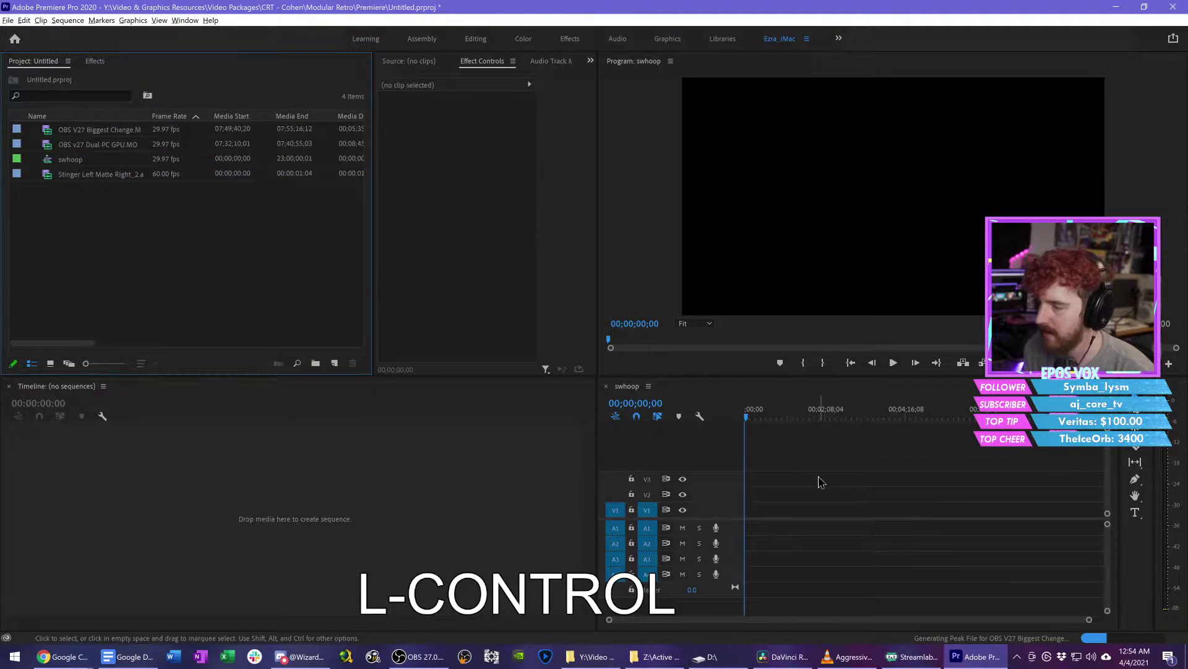
Step: Place the Dual PC GPU clip on V1 and the Stinger Left Matte Right_2 clip on V3 at 00;04;31;29, closing the empty timeline
click(9, 386)
drag(126, 153, 186, 495)
drag(297, 419, 548, 429)
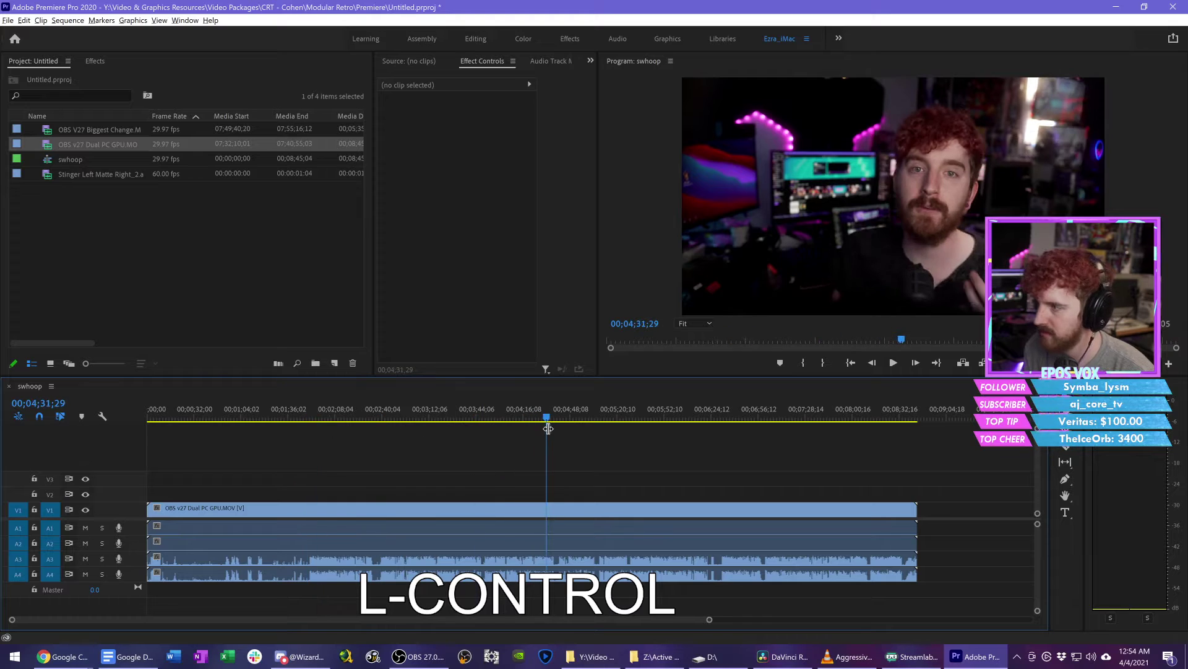
drag(85, 177, 557, 480)
key(s)
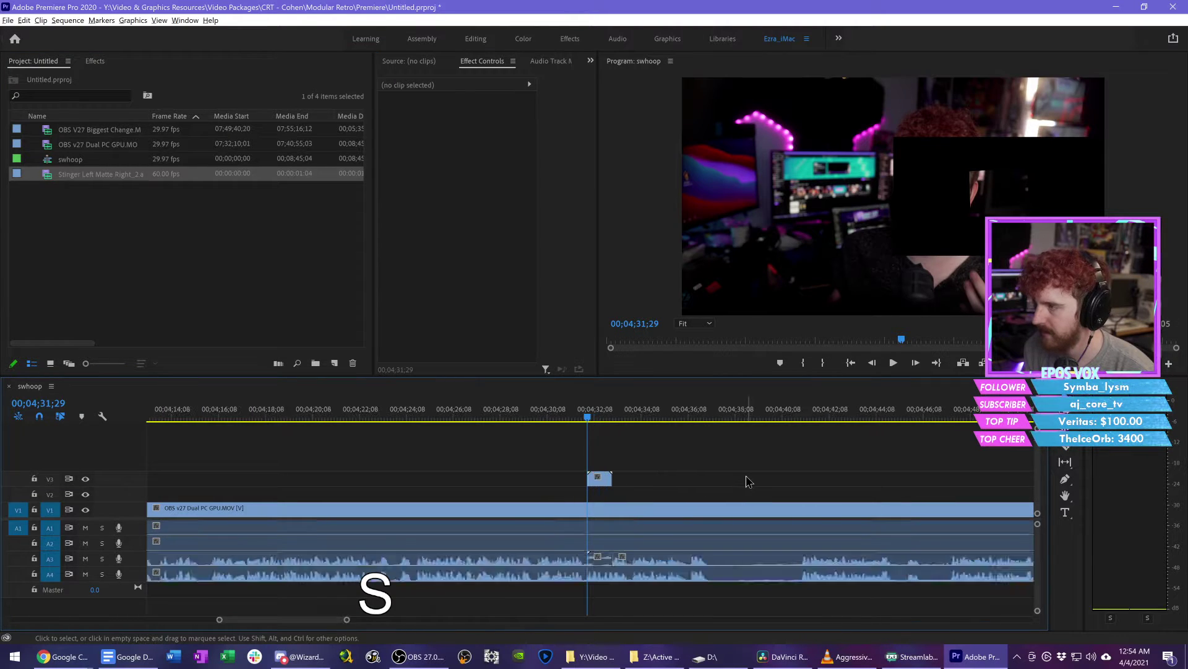
Step: Set the V3 stinger clip's scale to 200 and its horizontal position to -1.0 so its matte half fills the frame
key(=)
key(=)
key(=)
key(=)
click(748, 480)
click(470, 138)
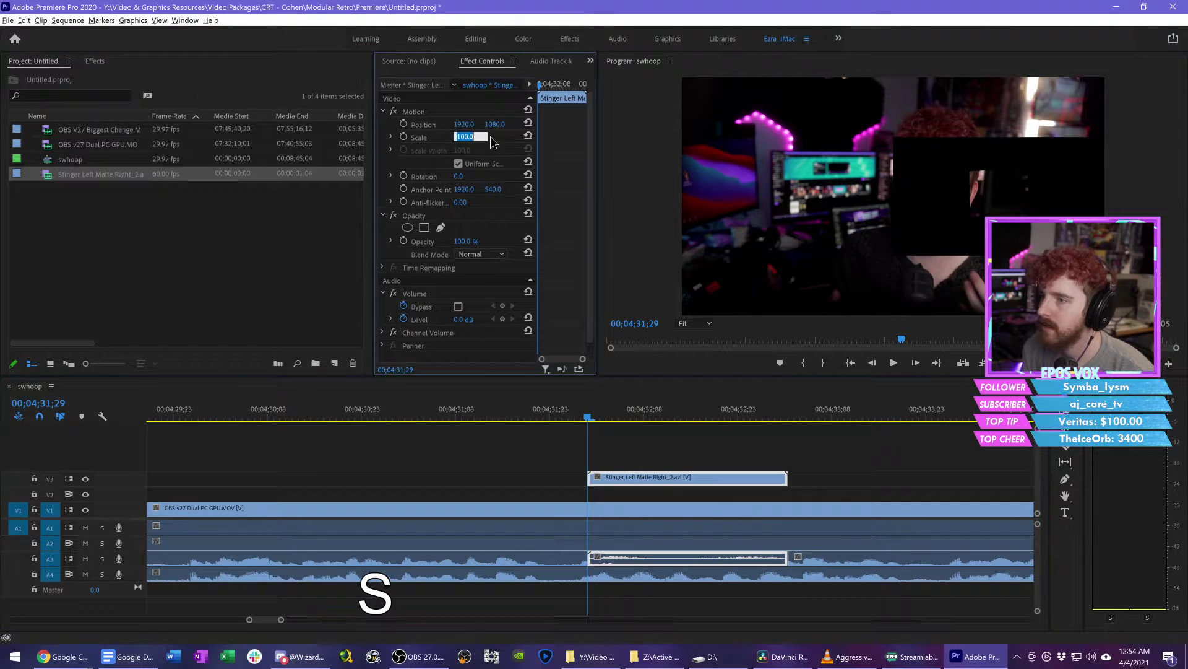
text(200)
key(Return)
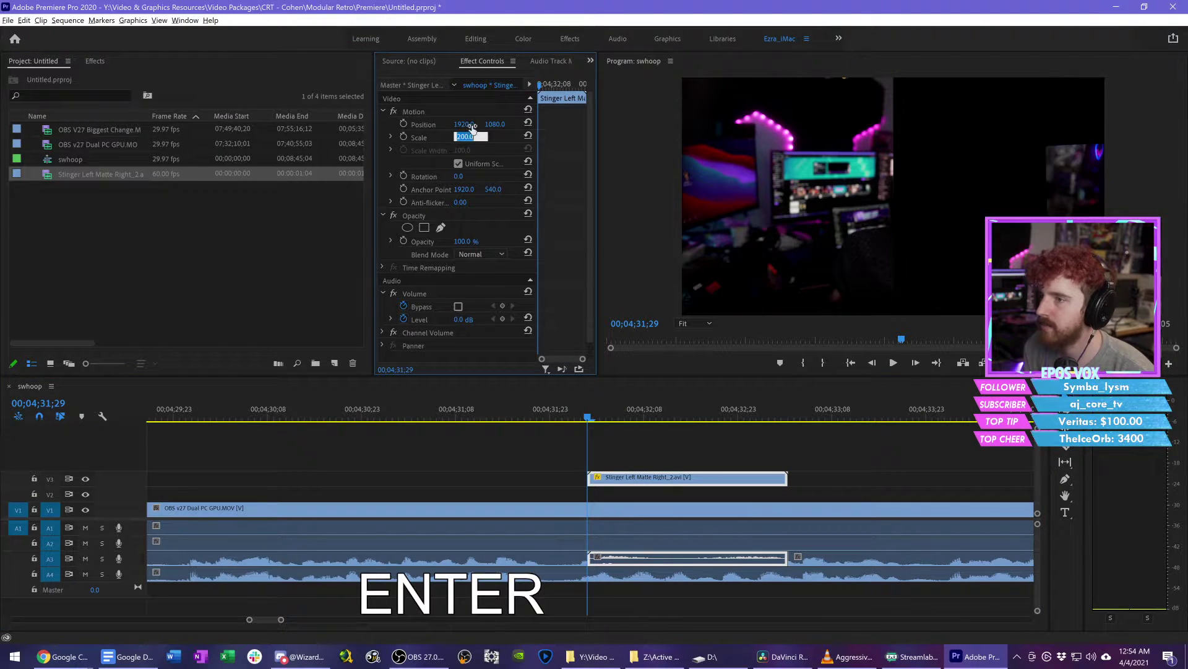
drag(464, 125, 361, 125)
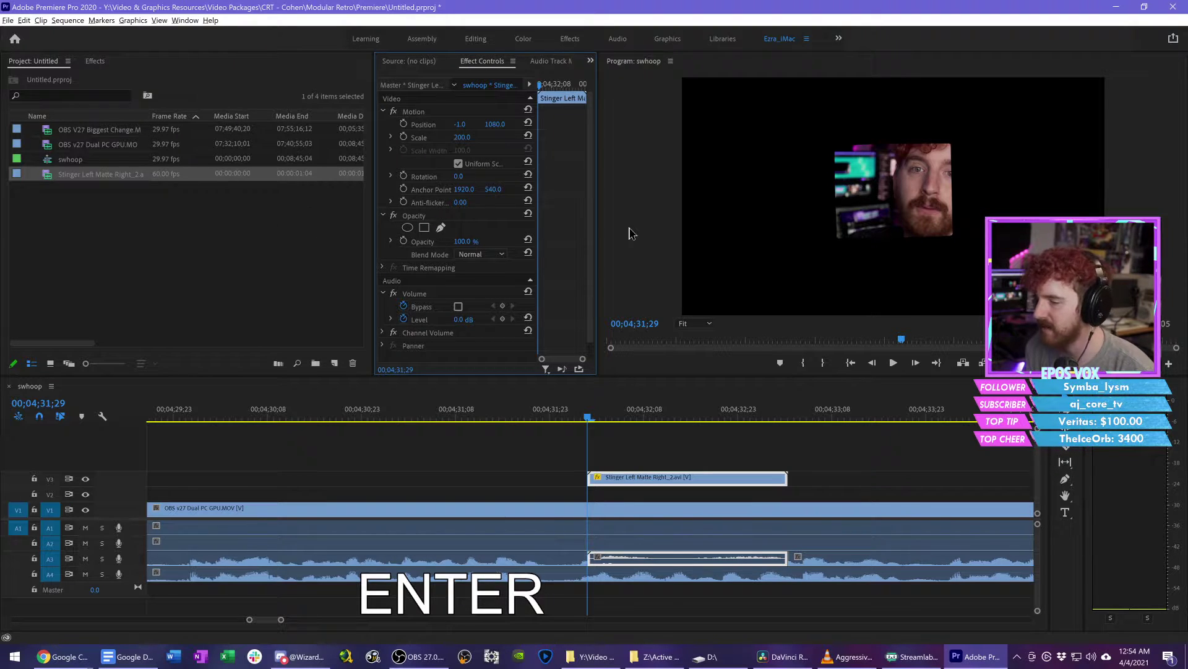
Step: Import black.psd from the Colors resource folder and place it on V2 beneath the stinger, starting at 00;04;31;29
click(708, 656)
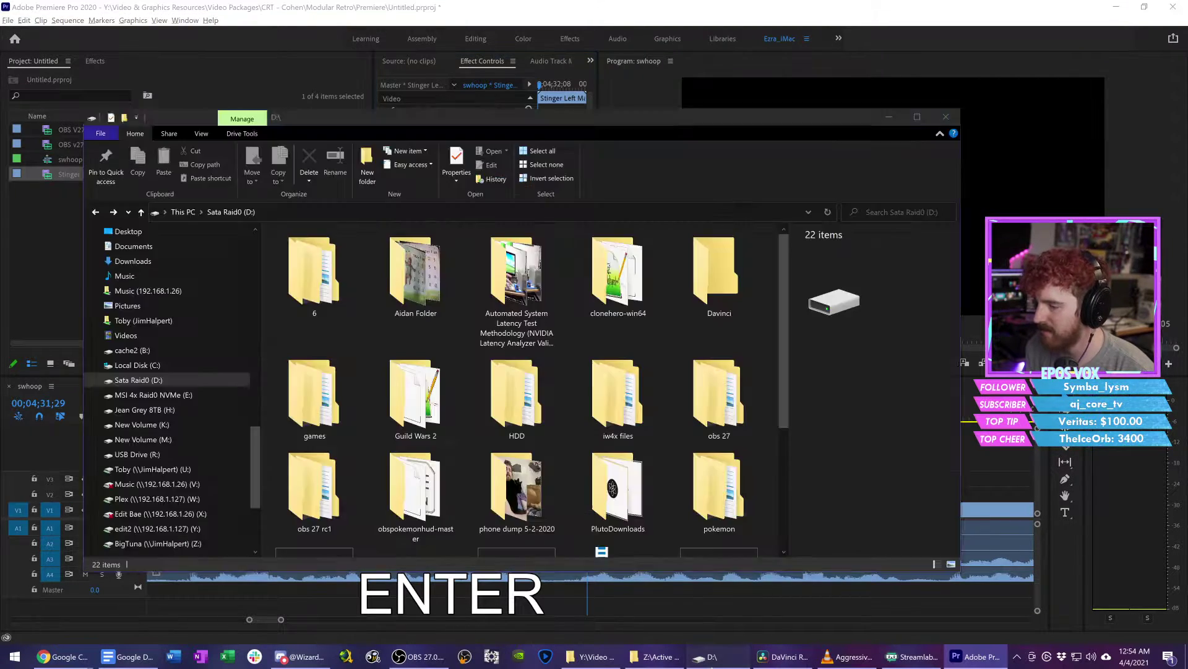
scroll(189, 459, up, 5)
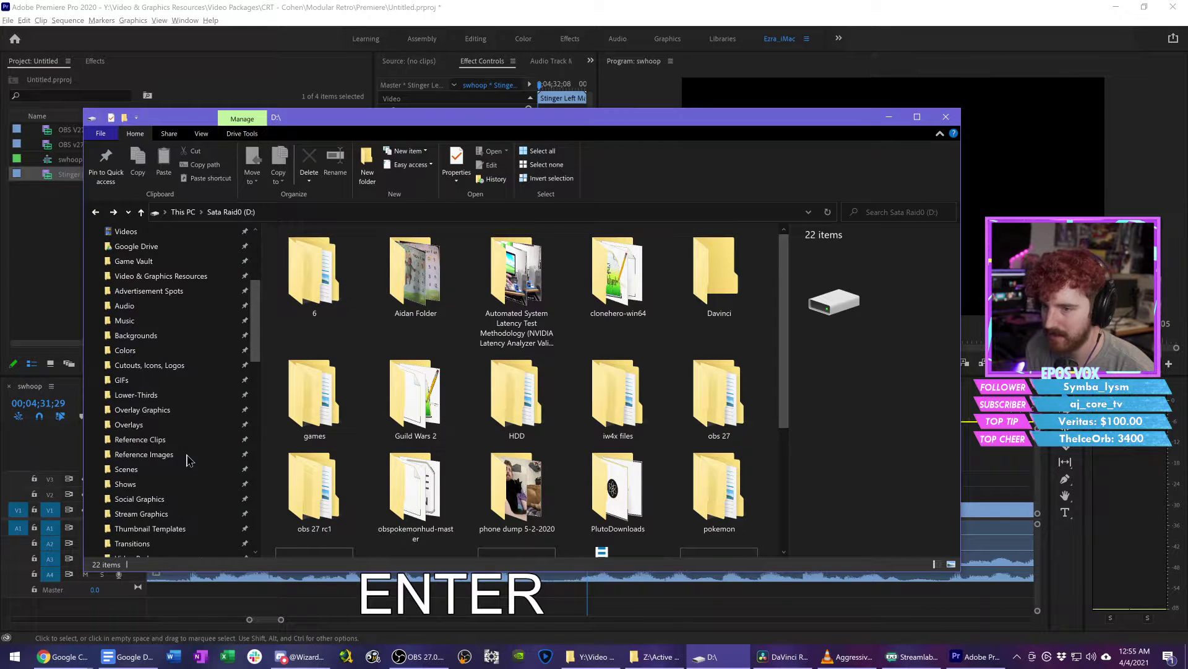
scroll(189, 460, up, 1)
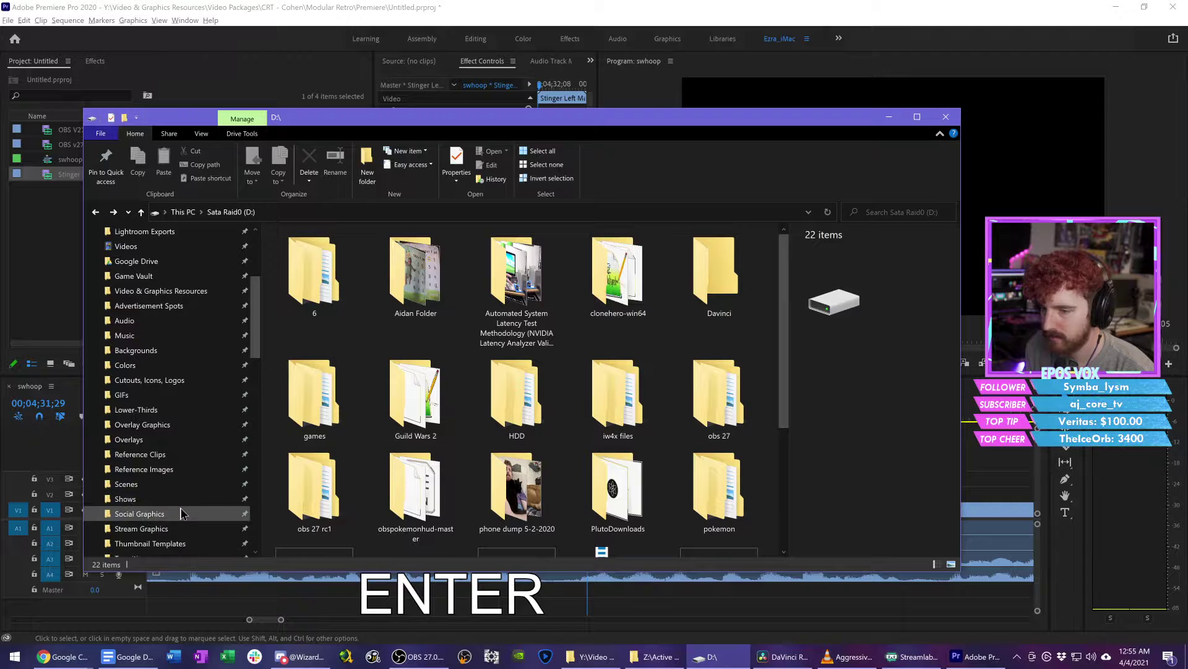
scroll(176, 458, up, 1)
click(186, 381)
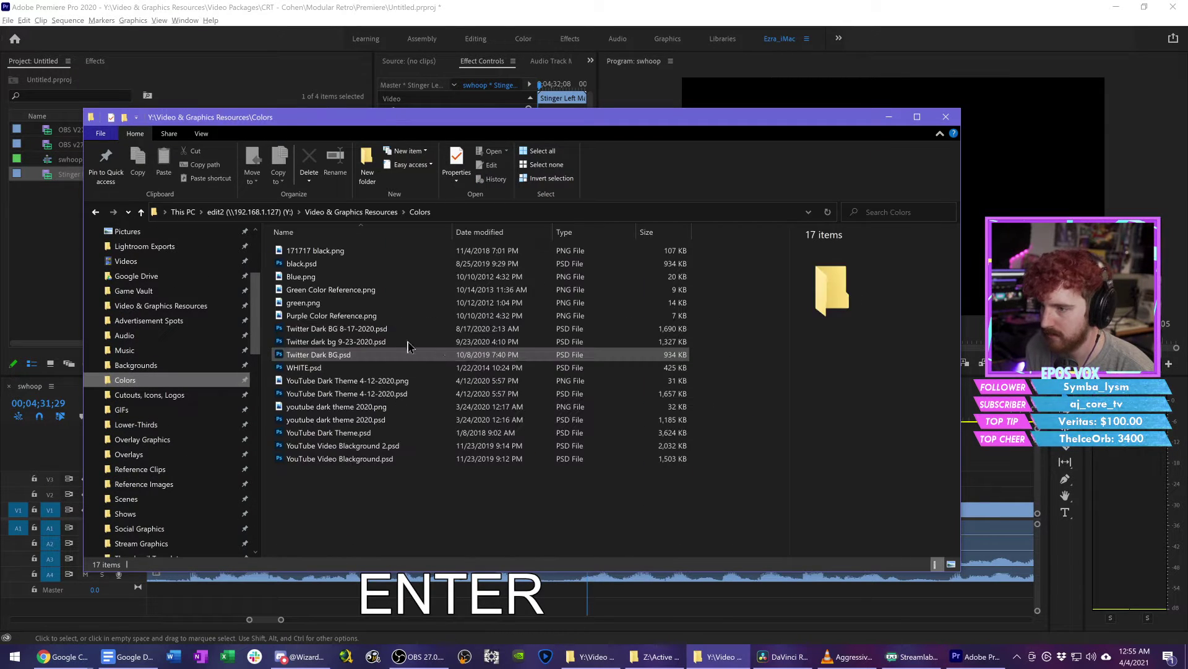
drag(302, 264, 56, 232)
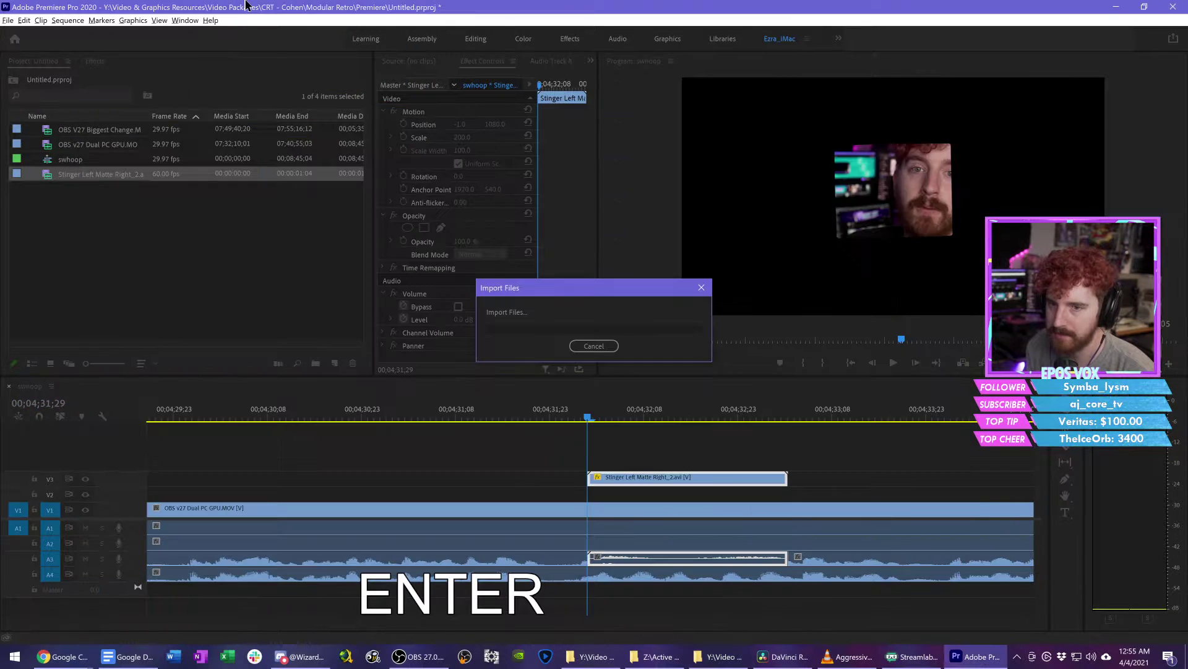
click(782, 197)
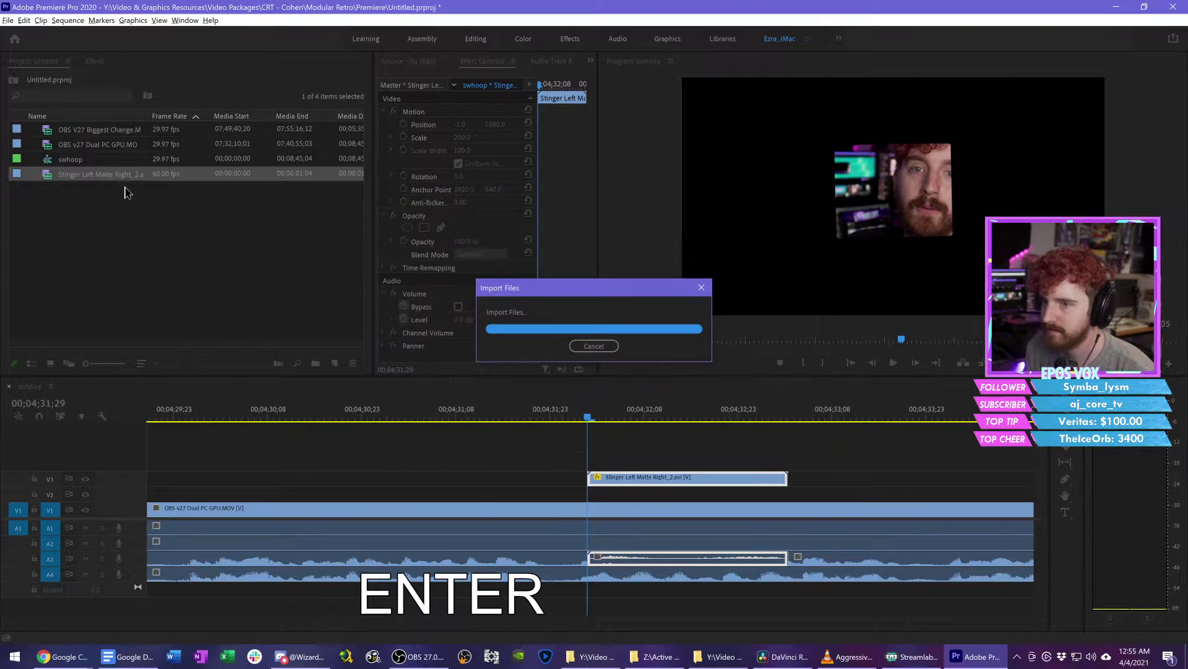
drag(635, 389, 659, 486)
key(s)
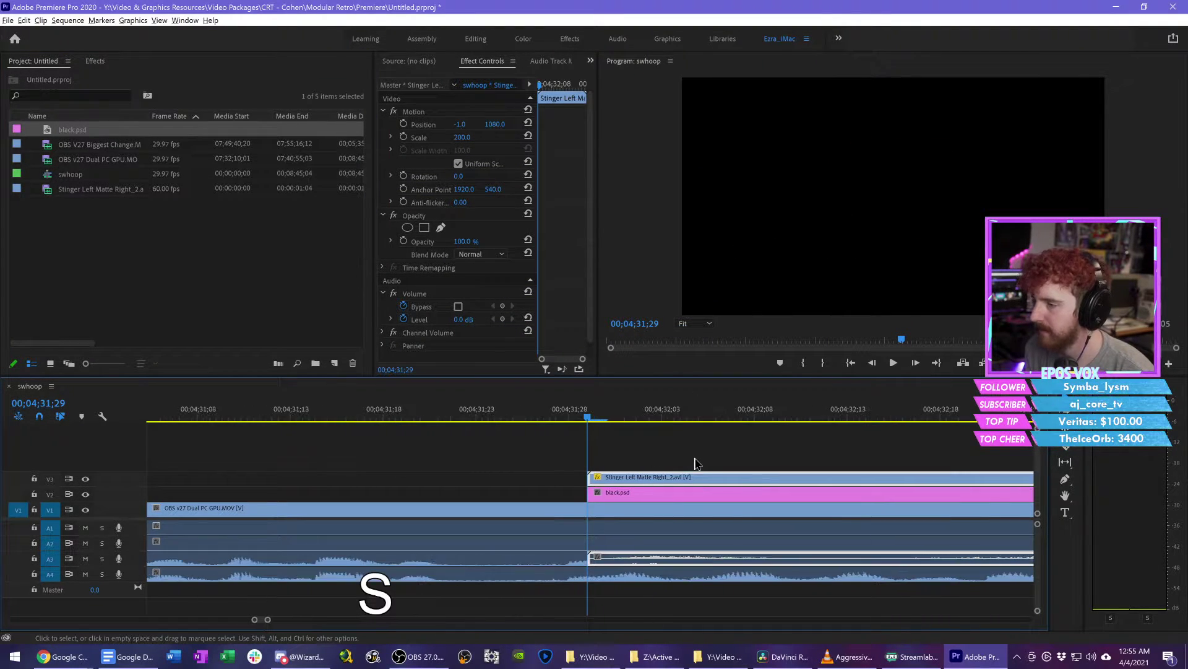
Step: Scrub to the frame before the white matte shape appears, split the black.psd clip at 00;04;32;15, and delete the remainder
click(606, 414)
click(618, 416)
drag(617, 416, 901, 436)
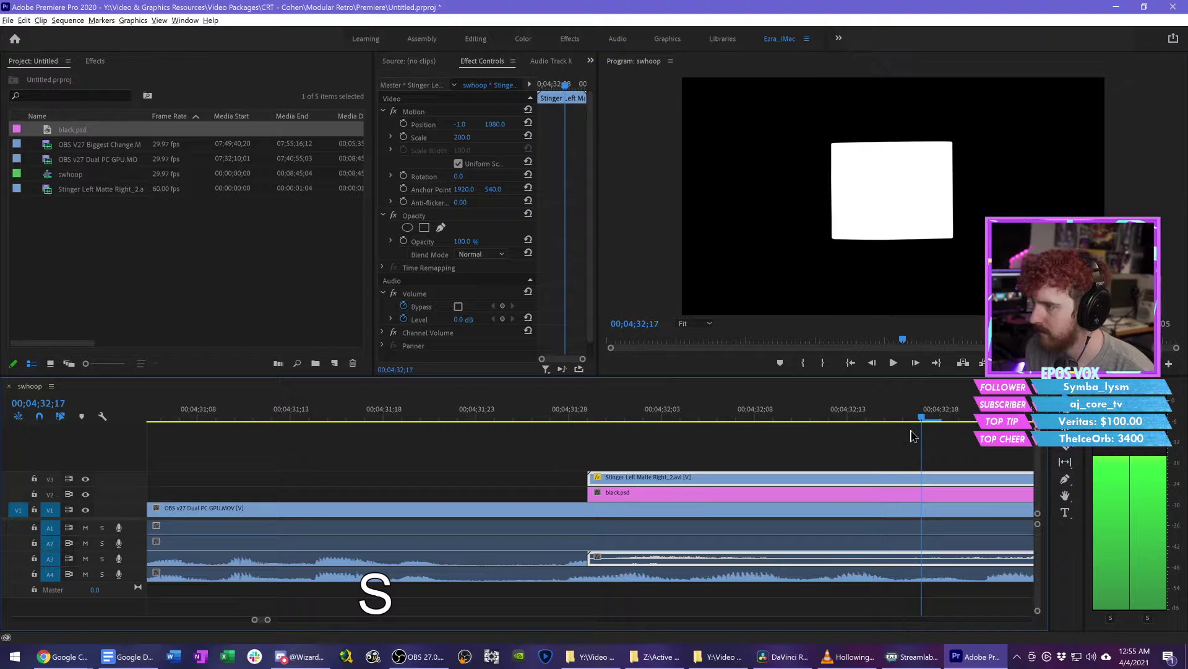
click(891, 418)
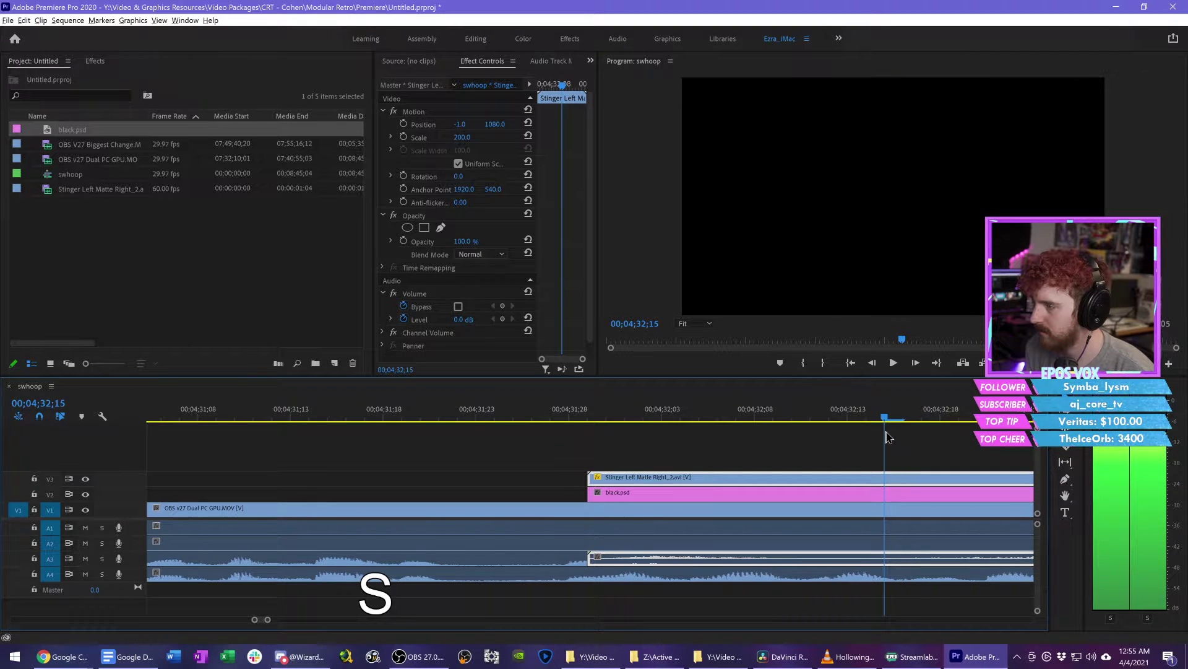
key(c)
click(886, 493)
key(v)
click(928, 493)
key(BackSpace)
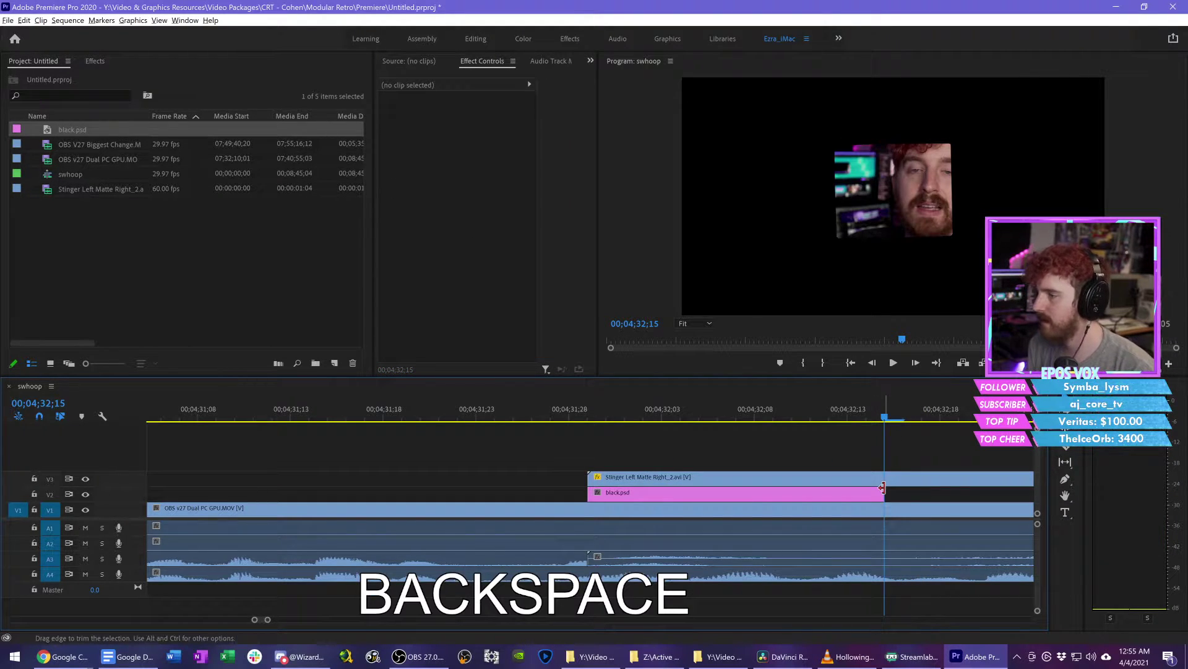
Step: Extend the end of the black.psd clip by one frame and check the matte up to 00;04;32;18
key(s)
drag(884, 491, 903, 492)
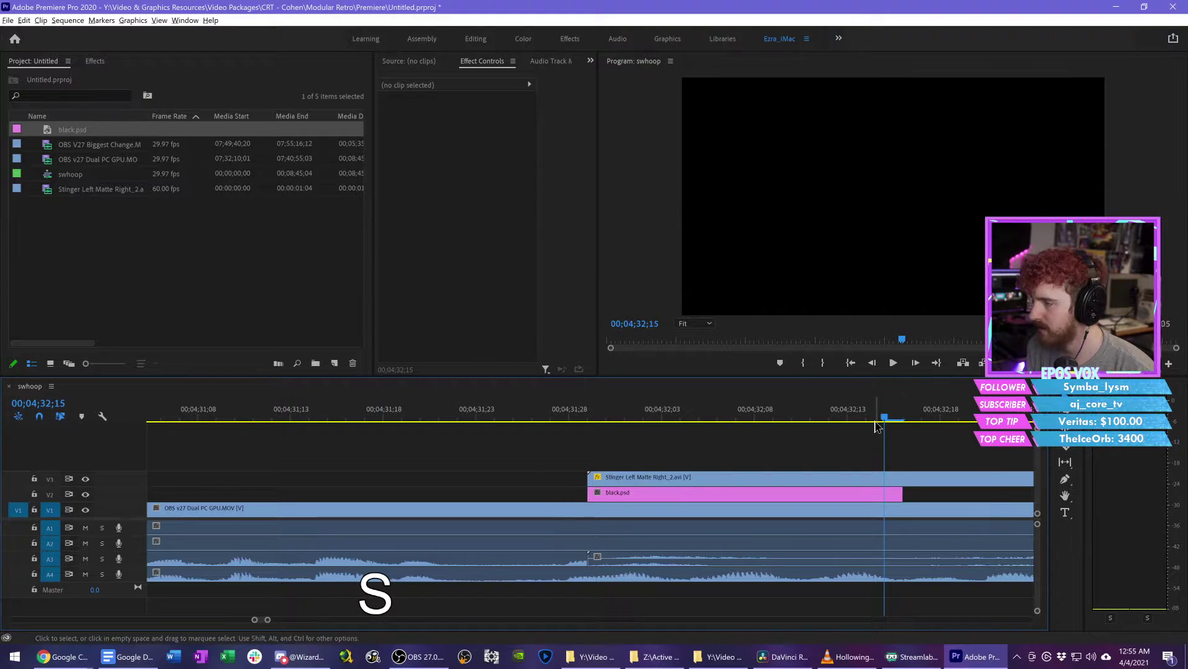
drag(895, 420, 942, 421)
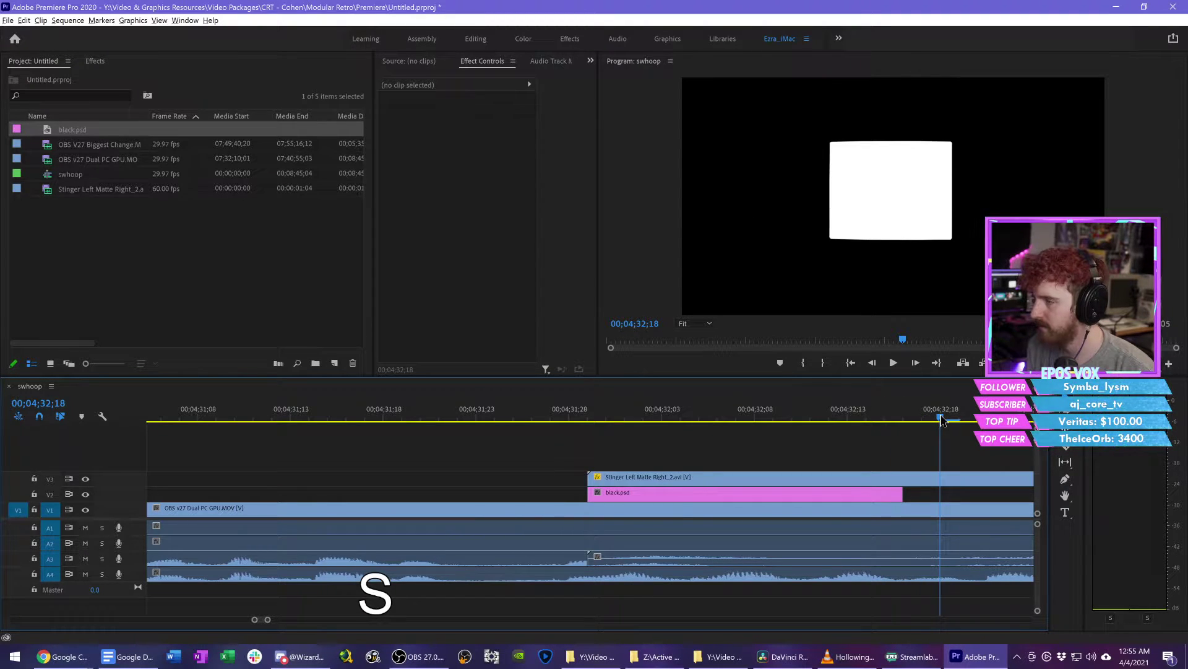
key(d)
key(s)
key(s)
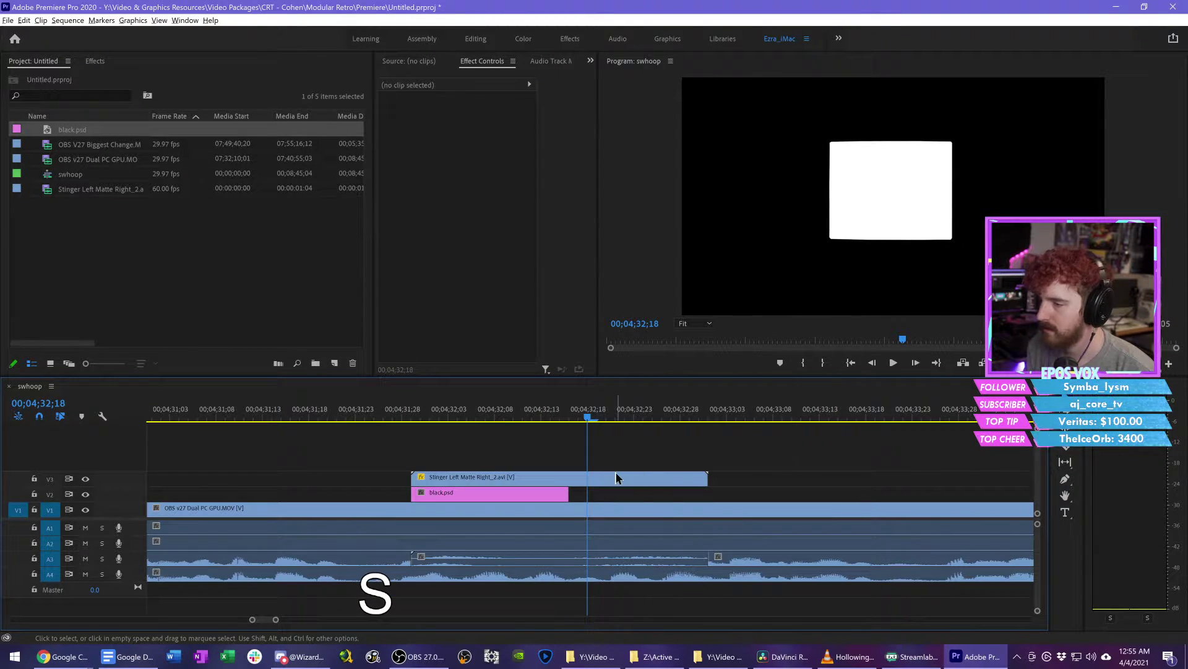
click(616, 477)
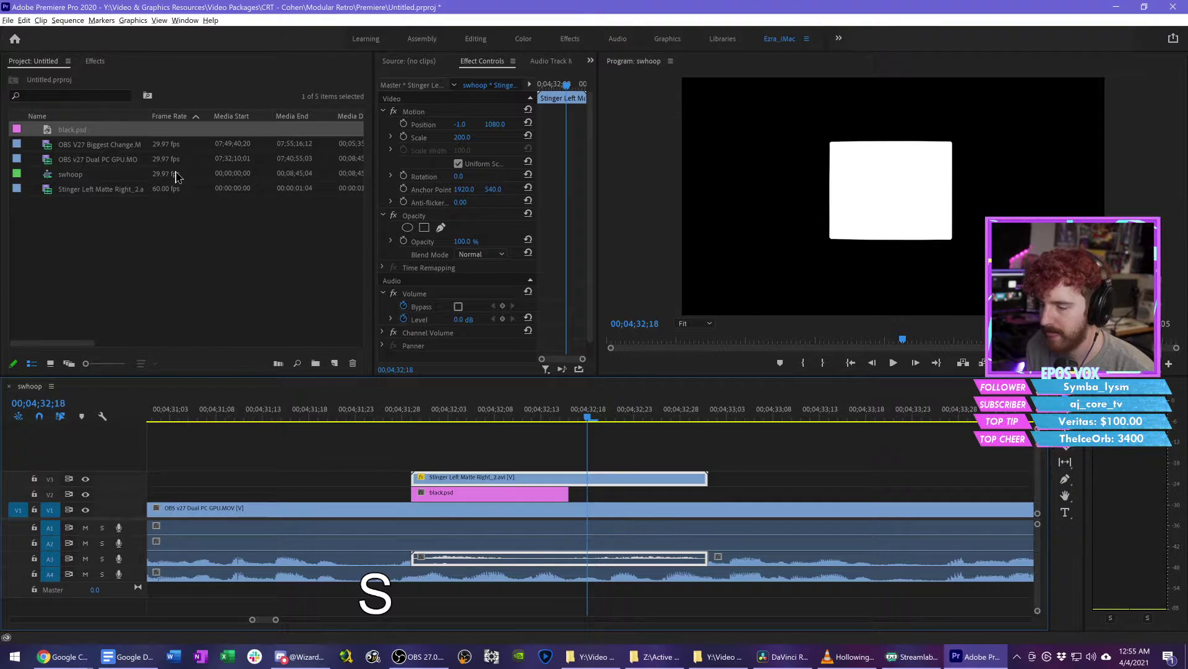
click(465, 657)
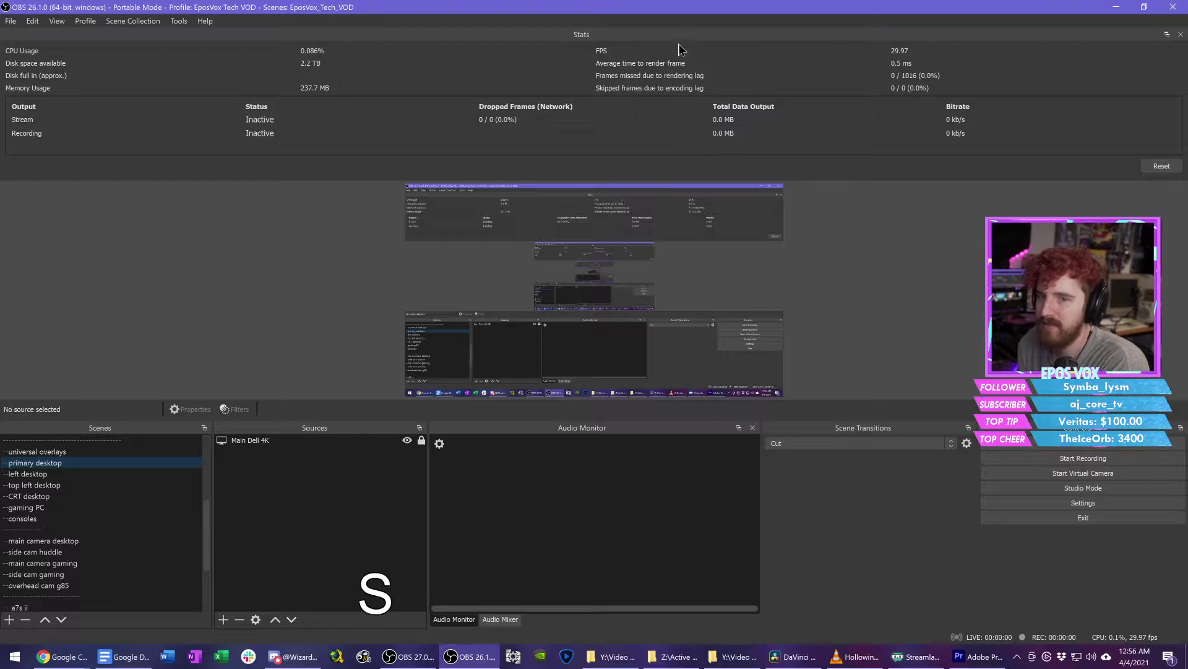
drag(678, 15, 0, 185)
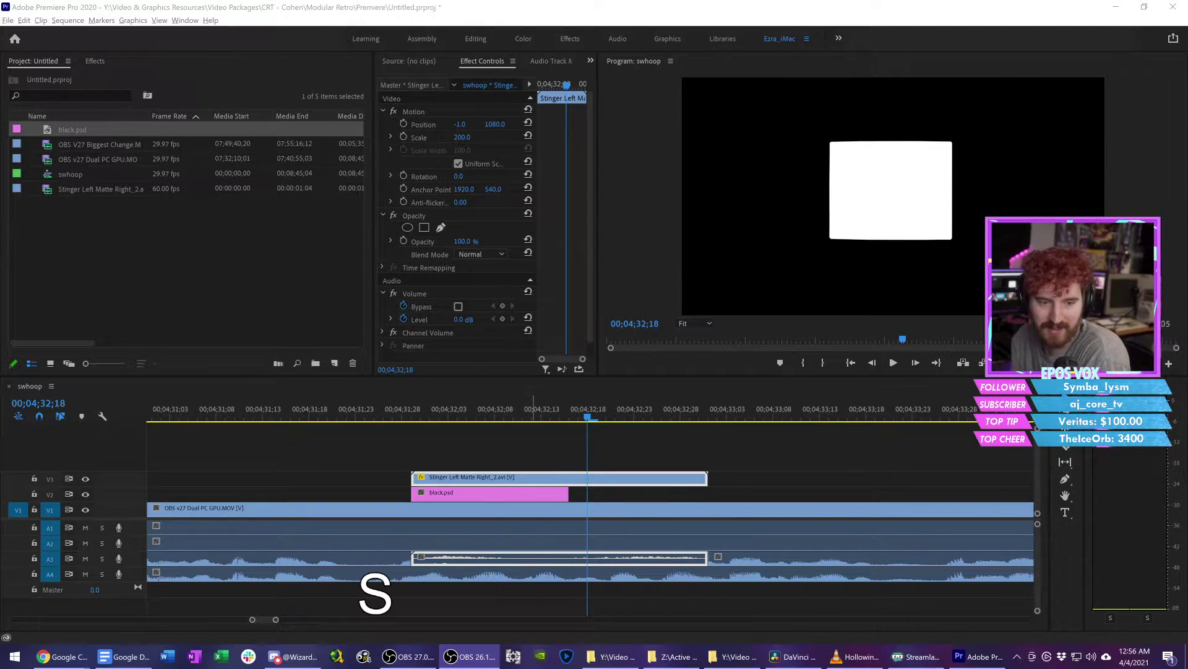
Step: Try applying Track Matte Key to the V3 stinger clip, compositing with Matte Luma
click(100, 65)
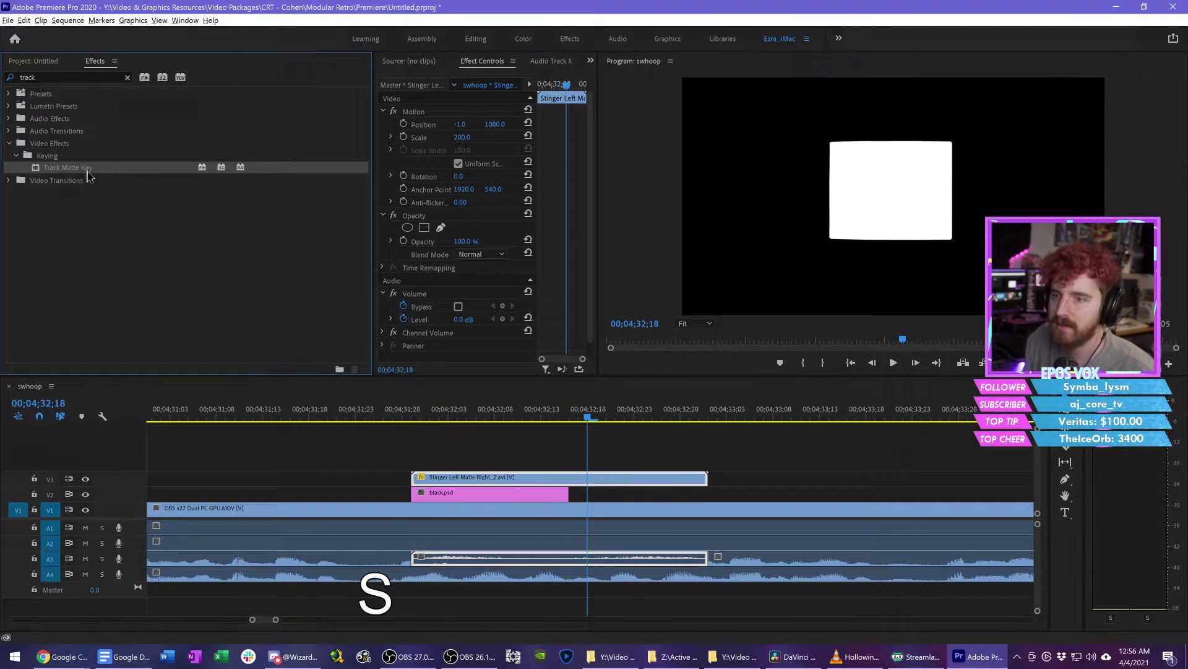
drag(75, 173, 615, 485)
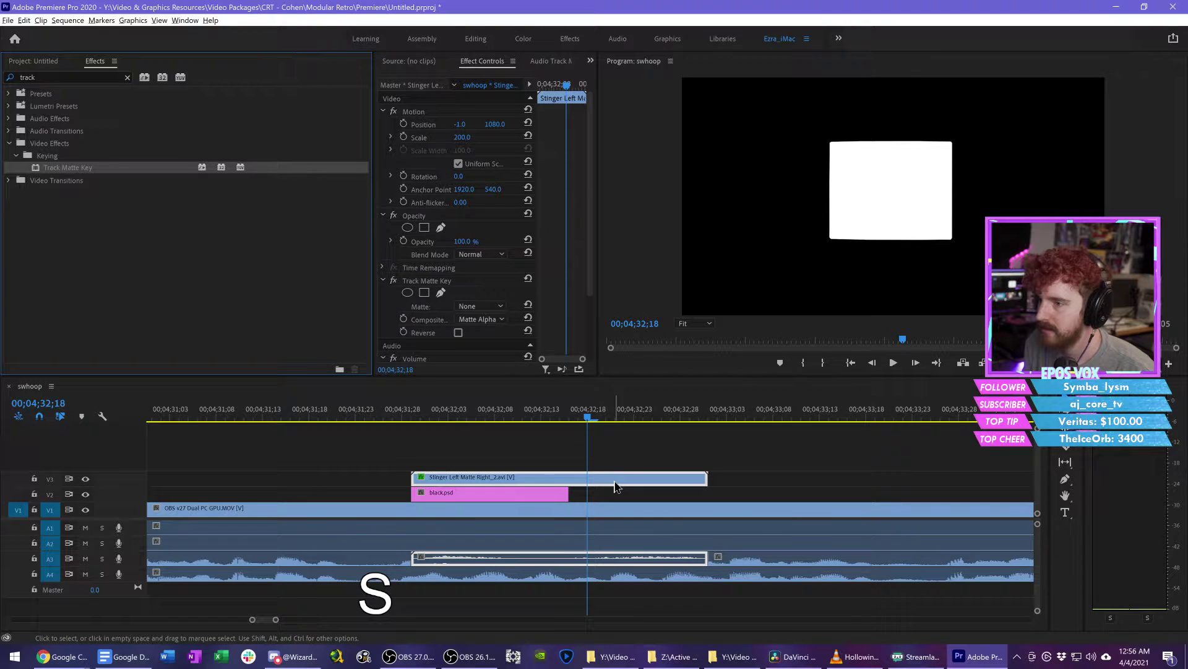
click(498, 308)
click(498, 308)
click(496, 320)
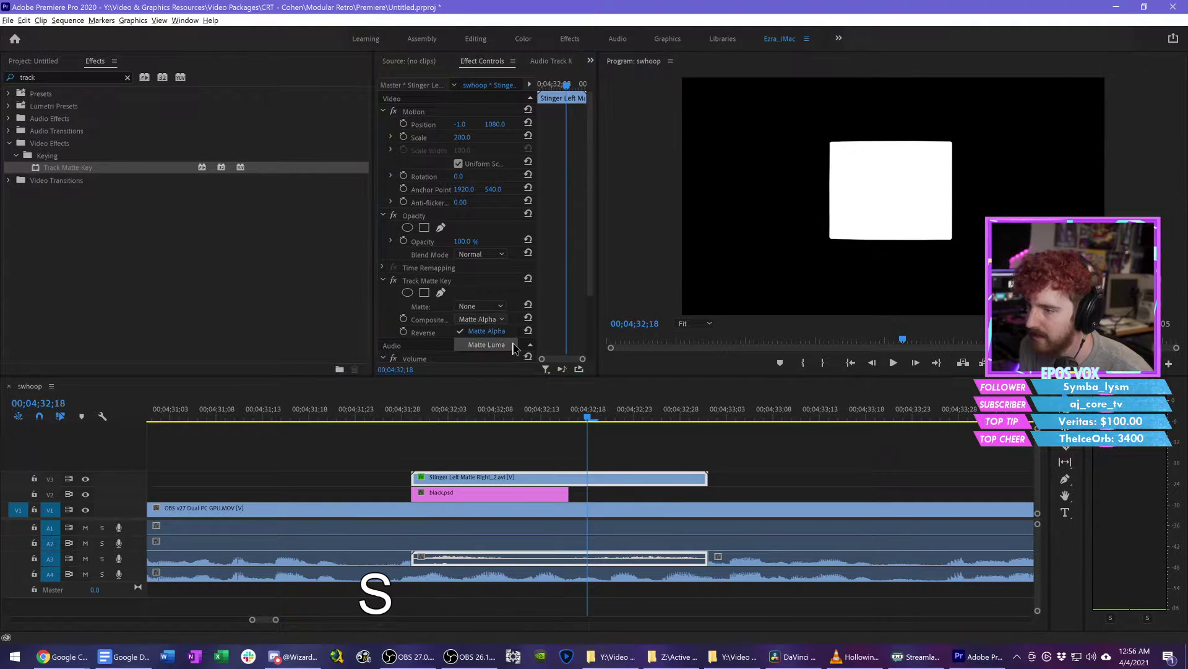
click(513, 348)
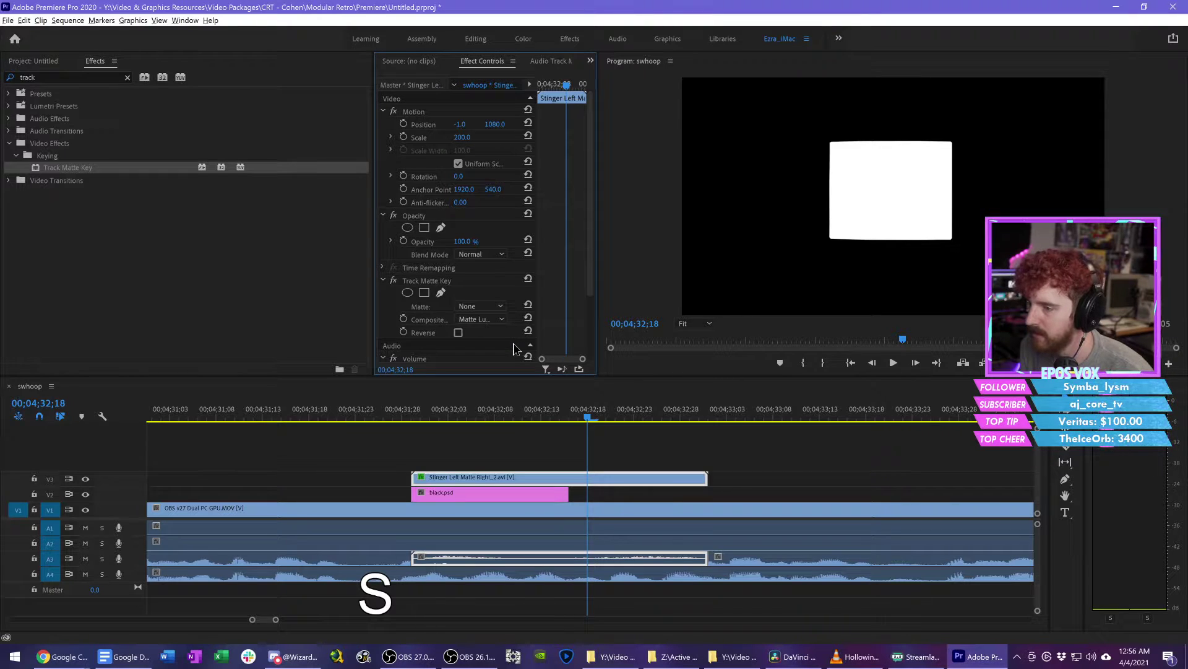
Step: Try the Reverse option and look for a matte source in the stinger's Track Matte Key at 00;04;32;22
scroll(590, 322, down, 1)
drag(592, 414, 624, 452)
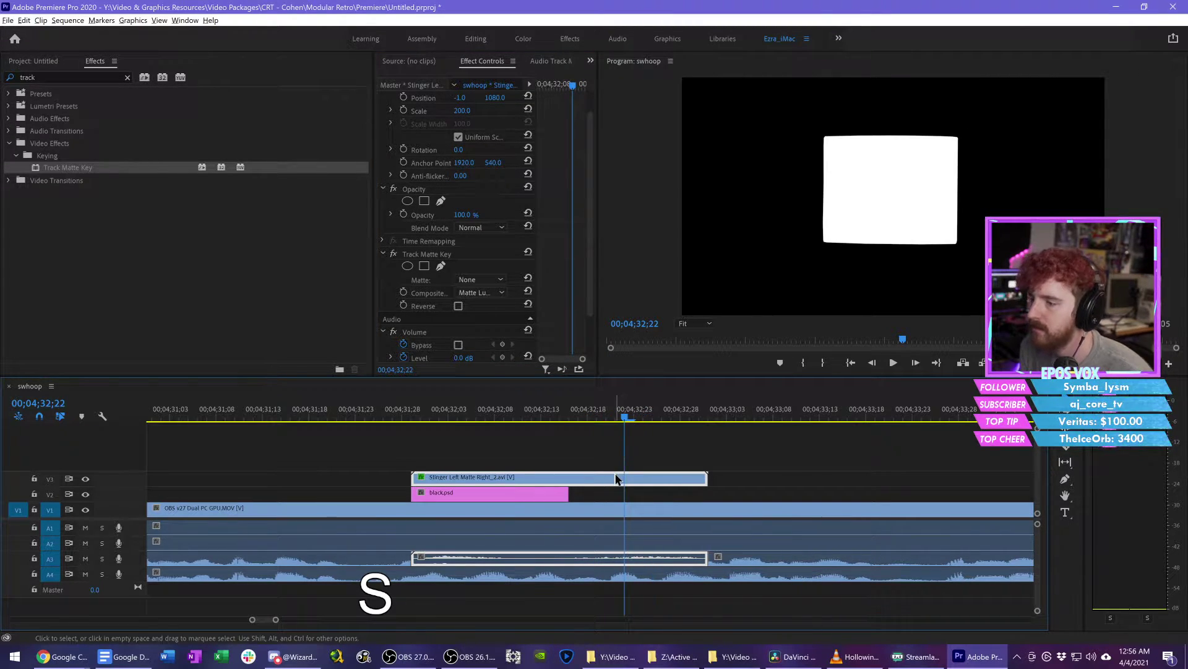
click(458, 307)
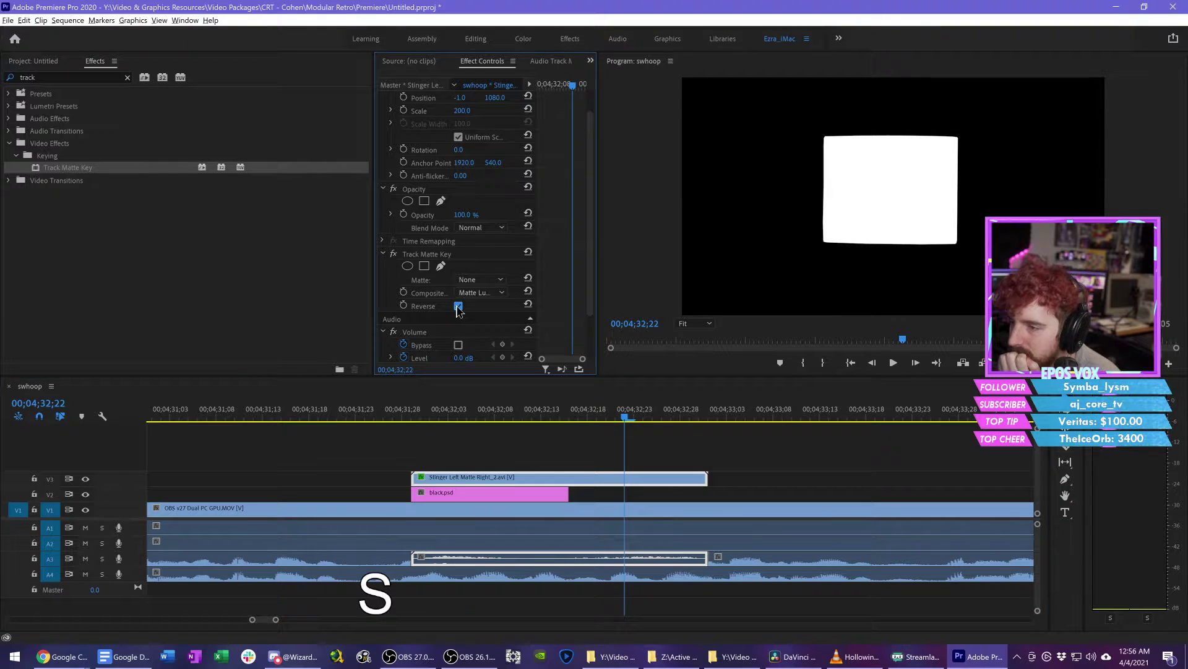
click(475, 281)
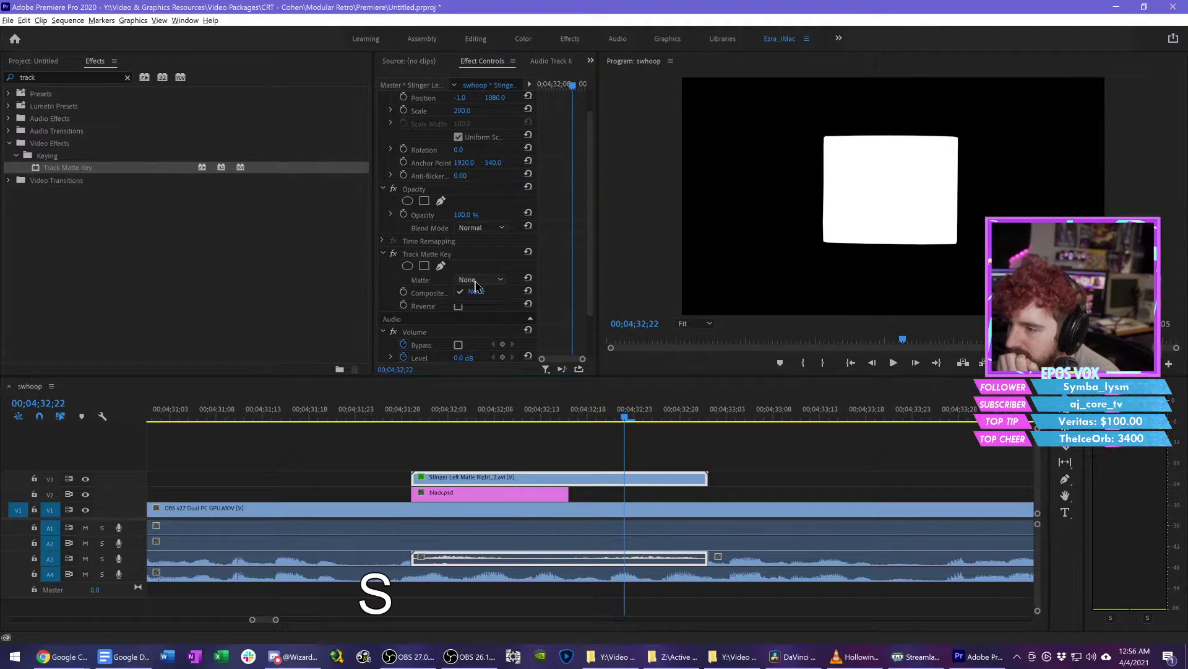
click(493, 293)
click(627, 460)
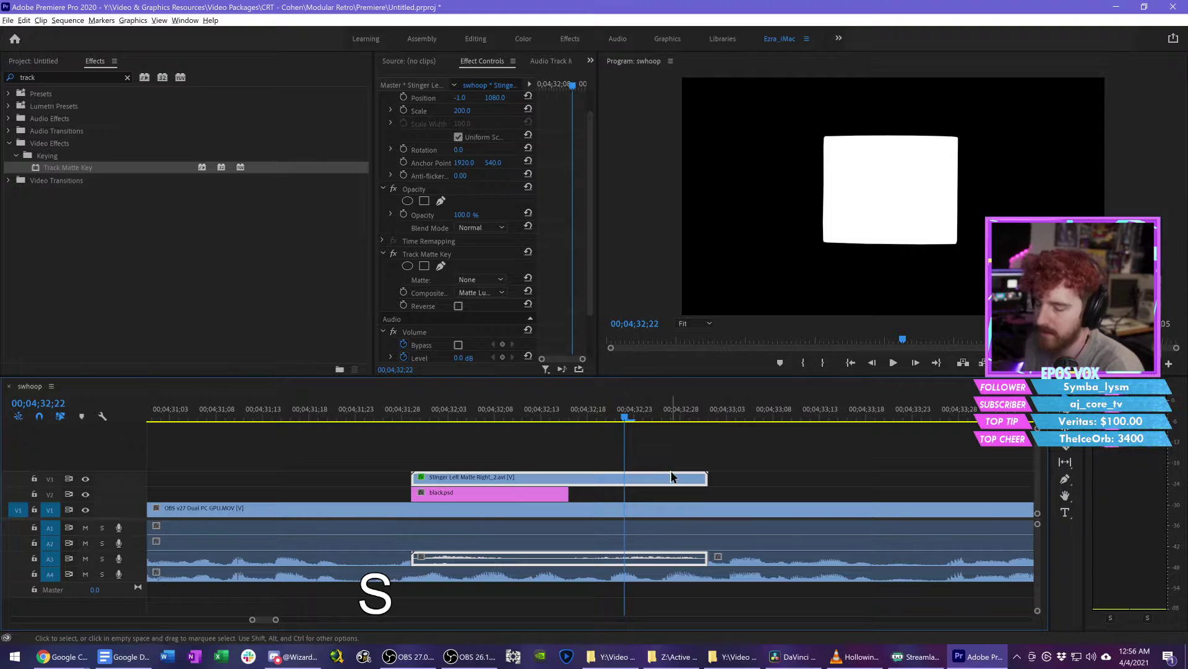
key(d)
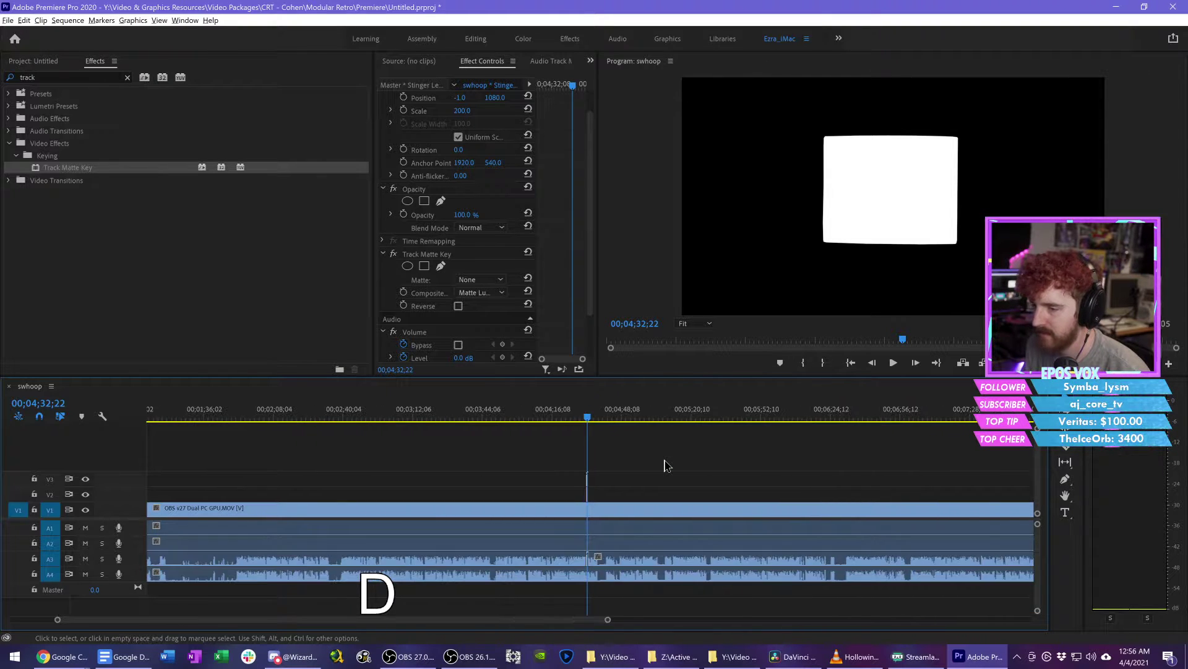
key(s)
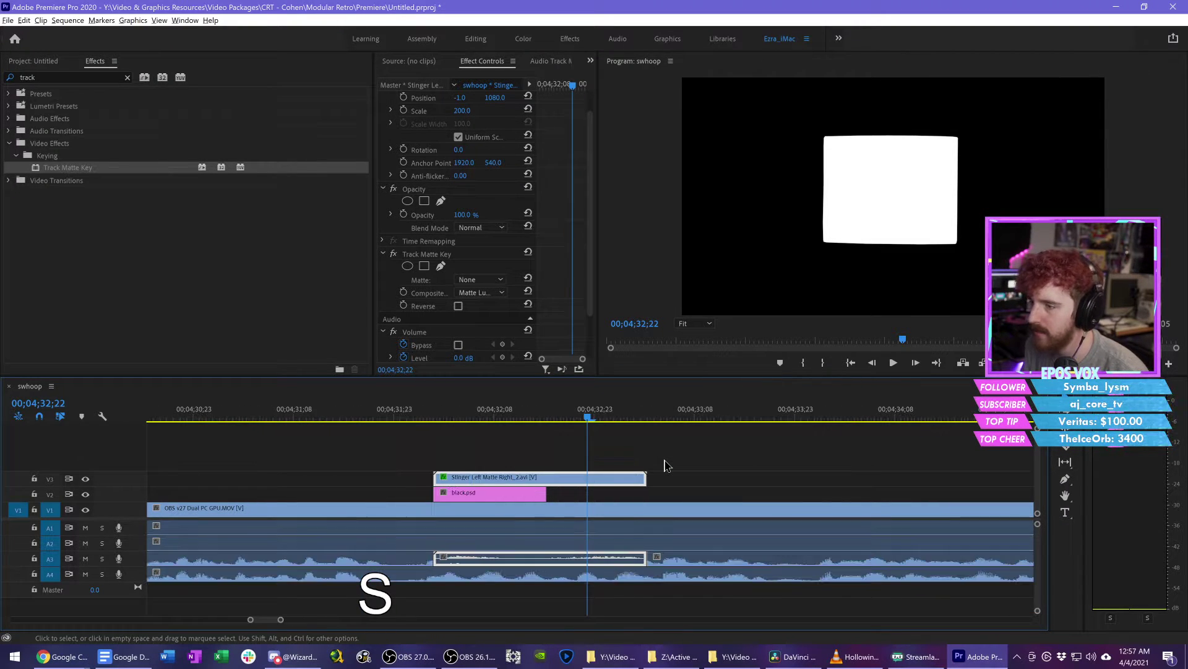
Step: Place the OBS V27 Biggest Change clip on V4, move the stinger above it to V5, and remove the stinger's Track Matte Key
click(50, 61)
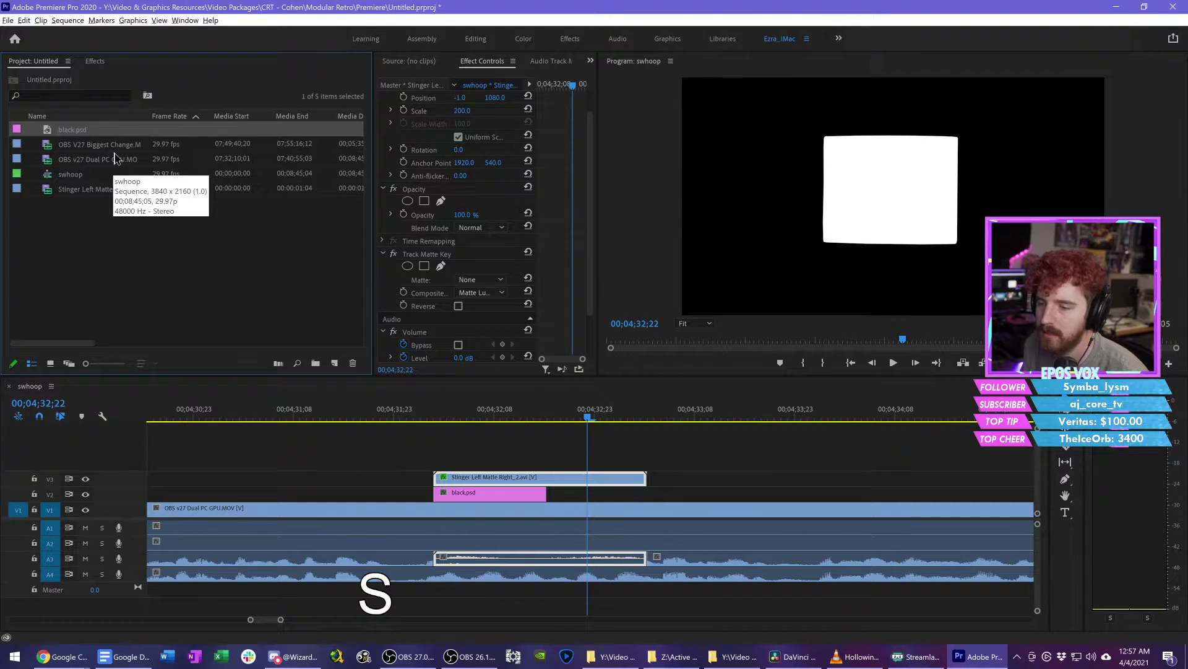
drag(117, 147, 291, 447)
drag(592, 477, 592, 449)
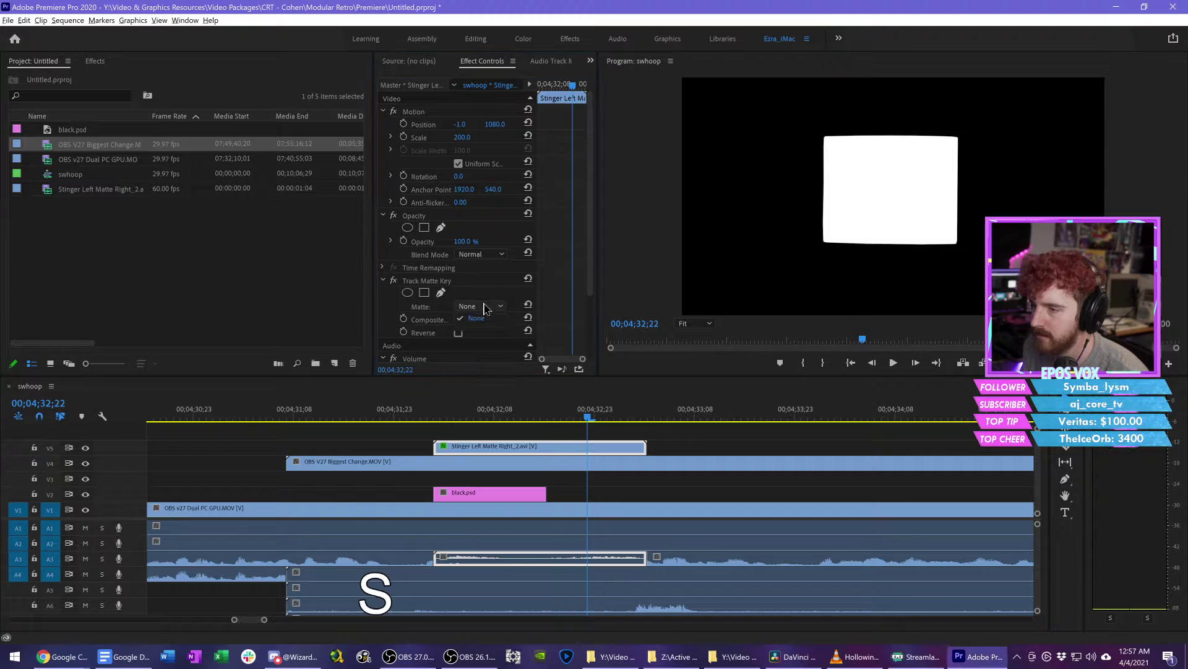
click(538, 461)
click(586, 430)
click(514, 447)
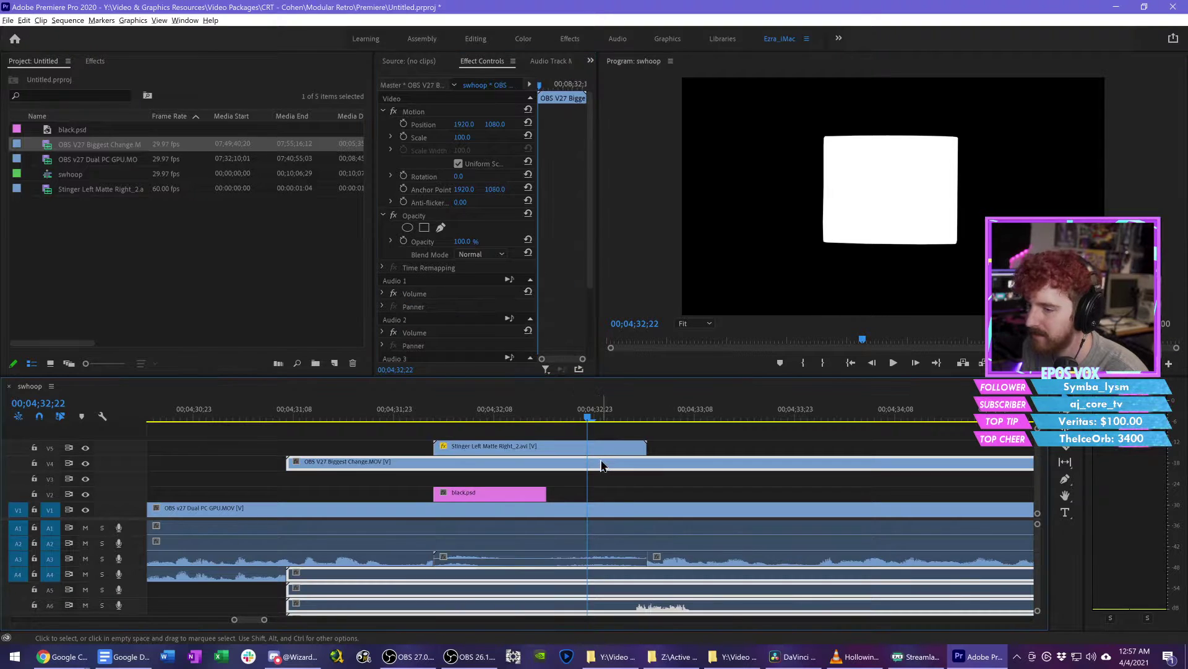
Step: Shift the stinger and black.psd to start at about 00;04;32;18, with black.psd on V4 and the Biggest Change clip on V2
drag(603, 447, 729, 461)
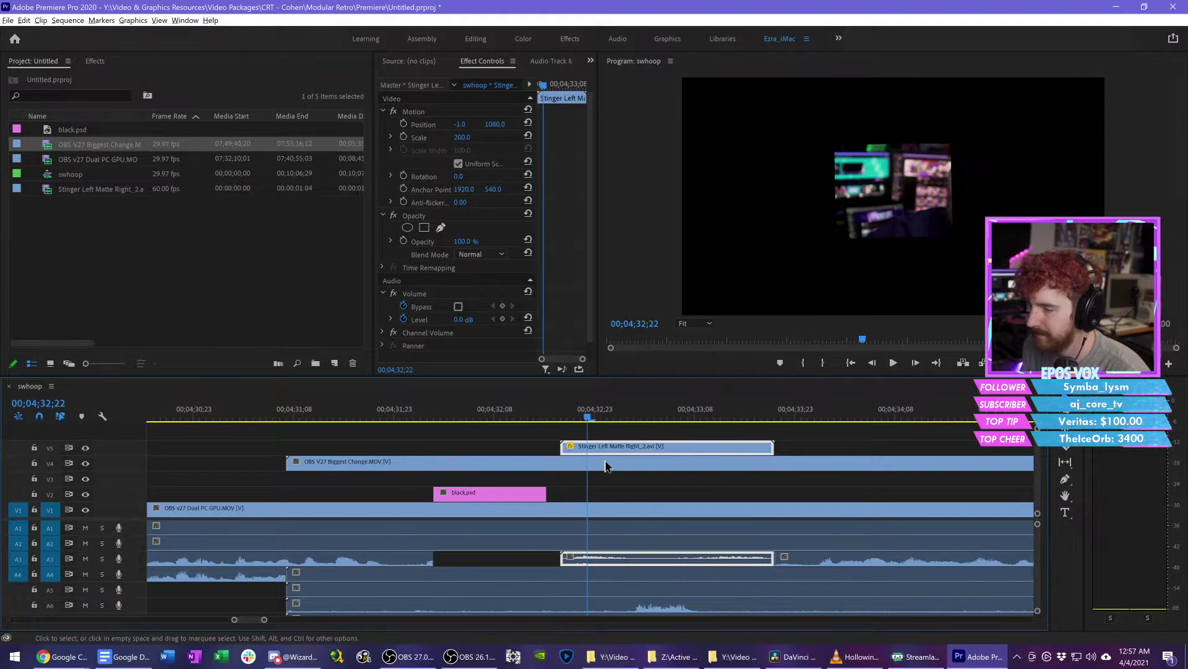
drag(503, 494, 629, 495)
click(658, 461)
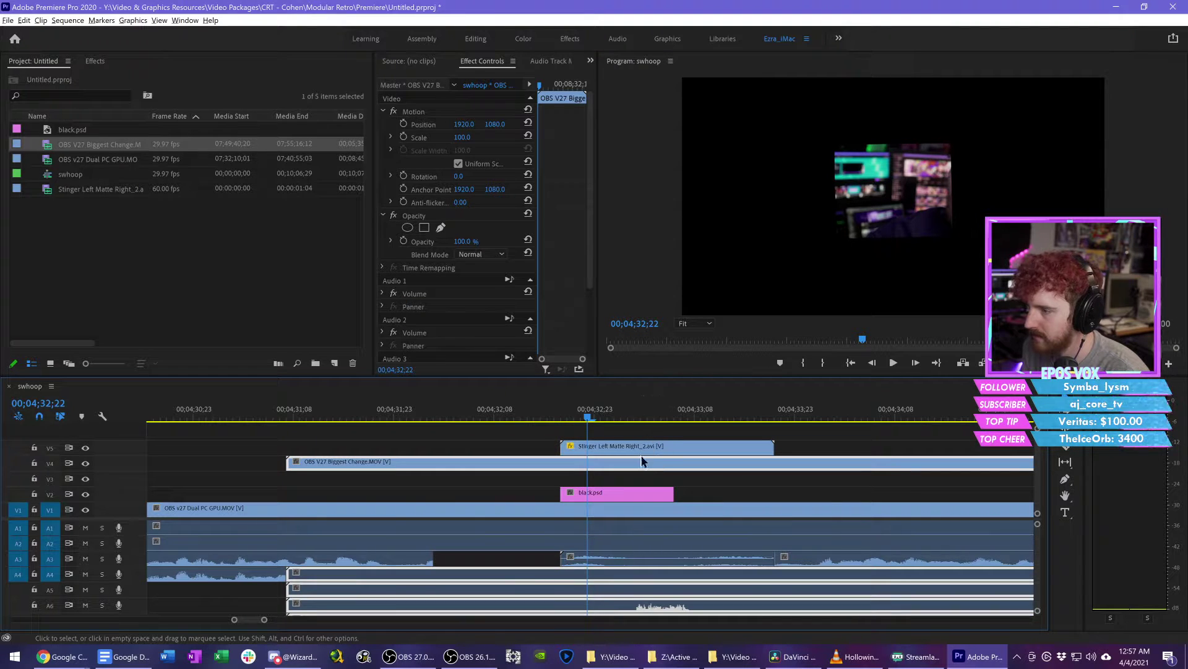
drag(612, 493, 615, 475)
mouse_move(616, 463)
mouse_down()
mouse_move(618, 492)
mouse_move(616, 461)
mouse_up()
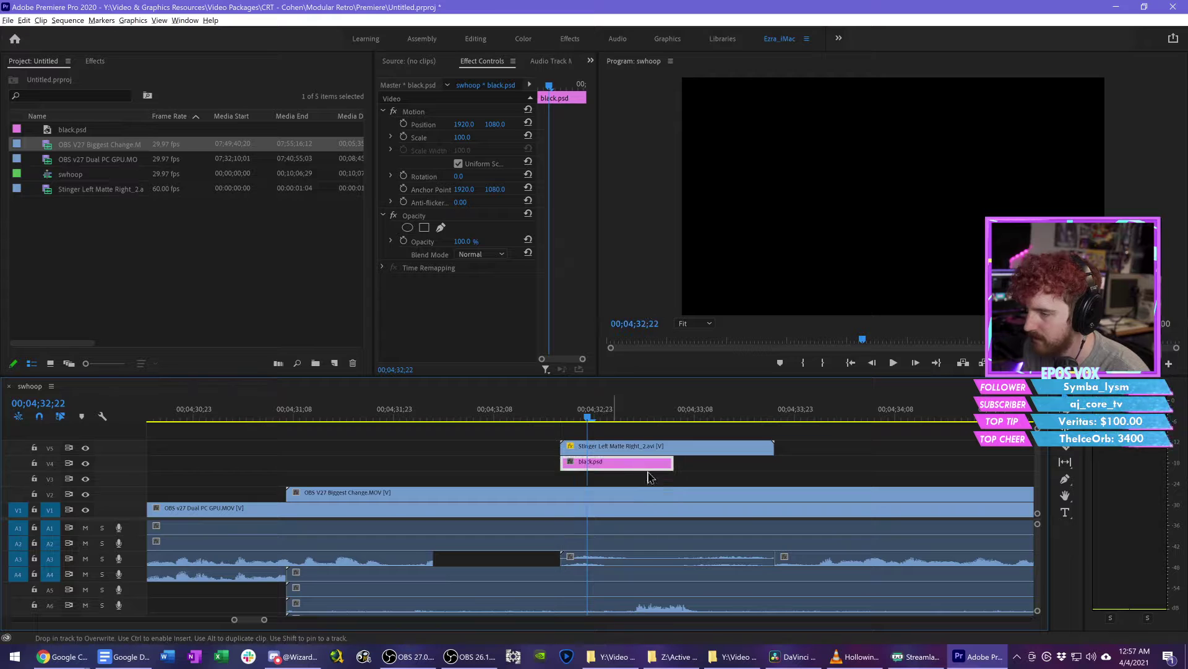
Step: Apply Track Matte Key to the V2 Biggest Change clip, with Video 5 as the matte and Matte Luma compositing
click(673, 495)
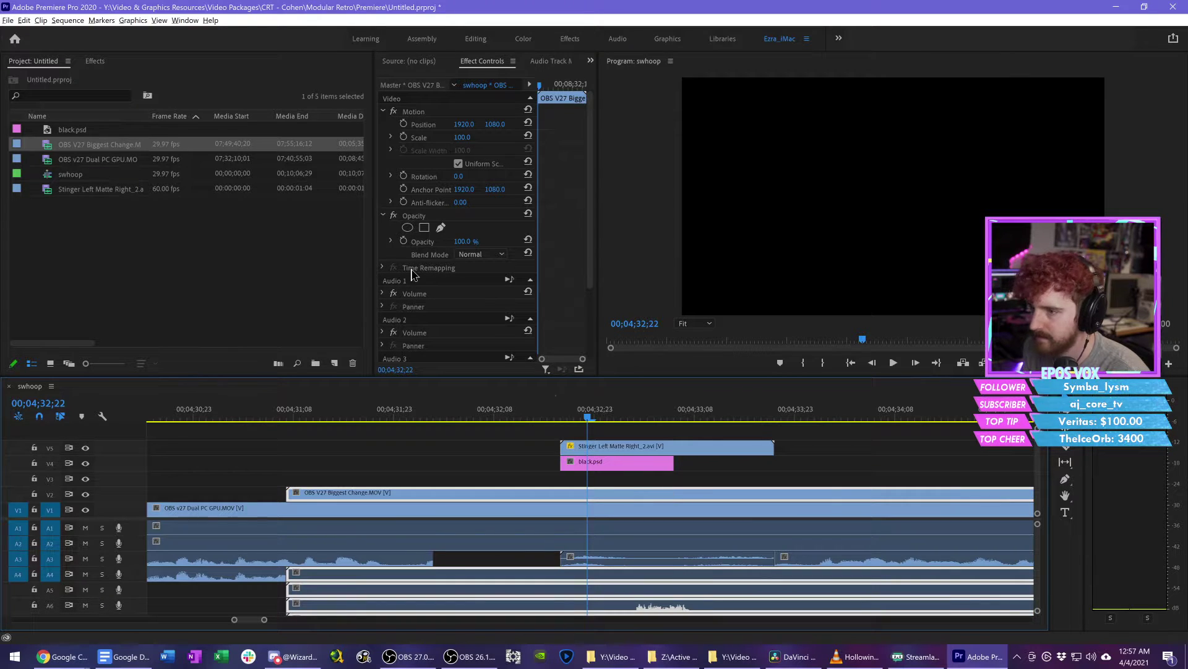
click(96, 62)
drag(63, 168, 621, 493)
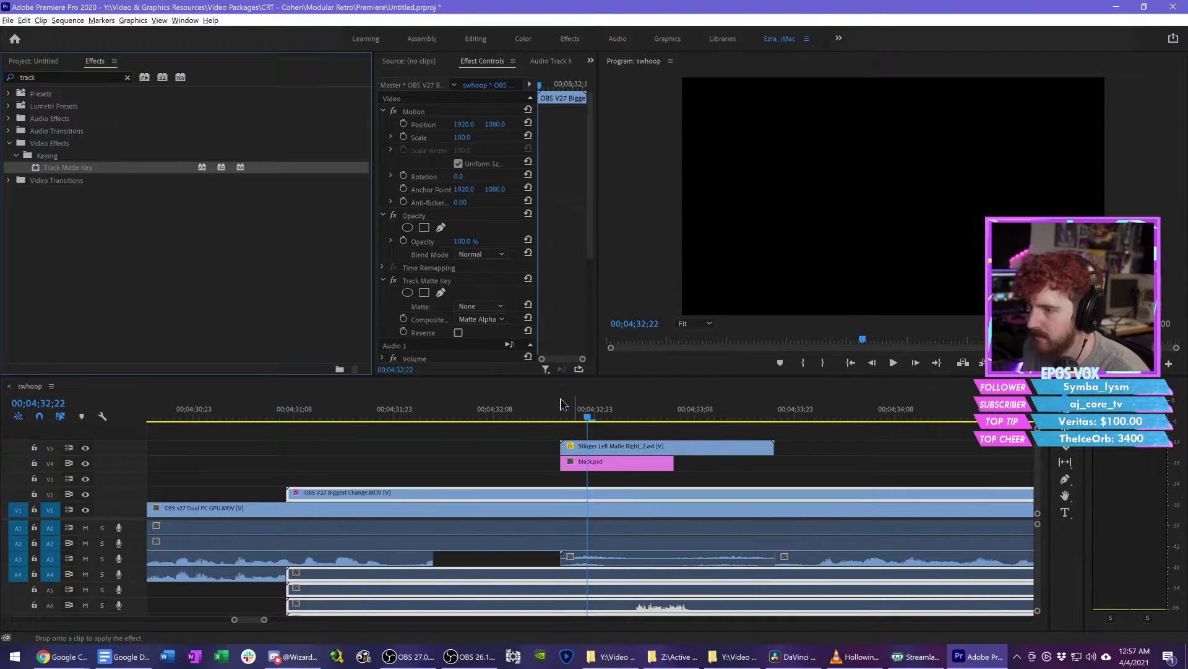
click(481, 305)
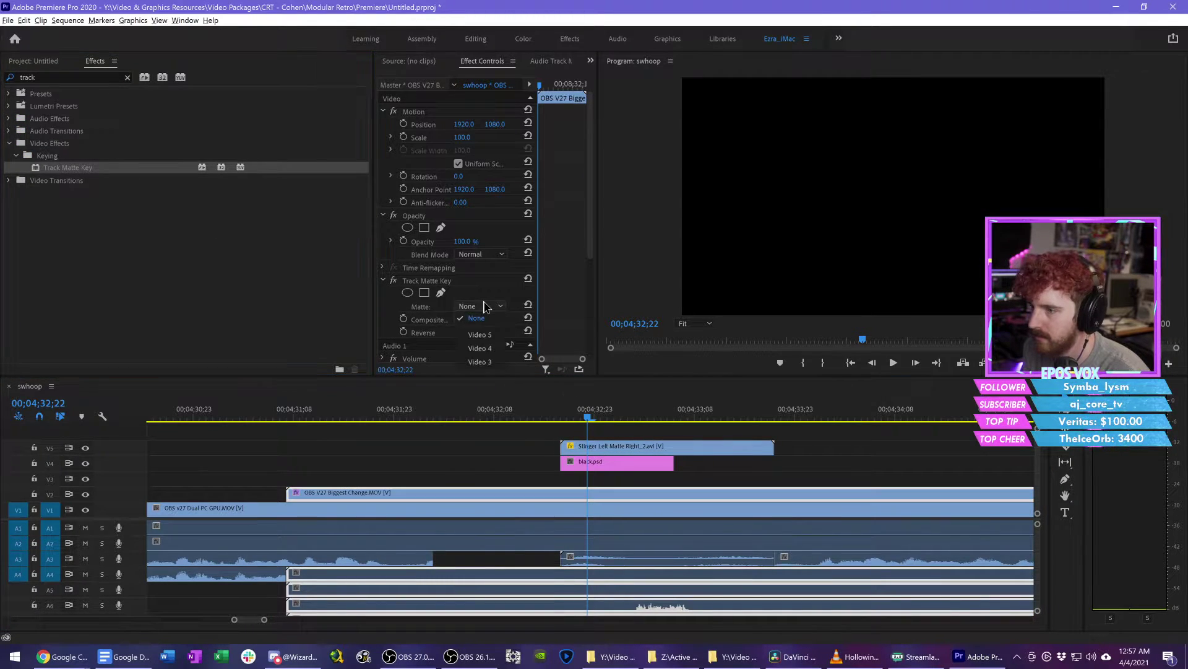
click(481, 334)
click(575, 419)
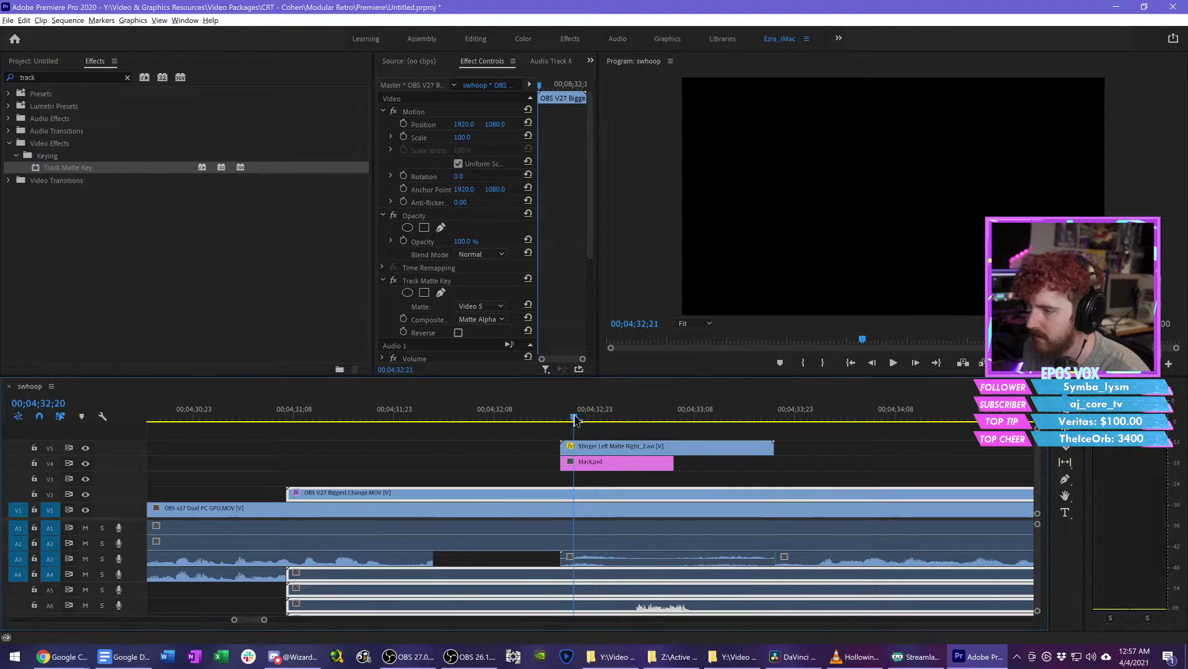
click(580, 420)
click(481, 319)
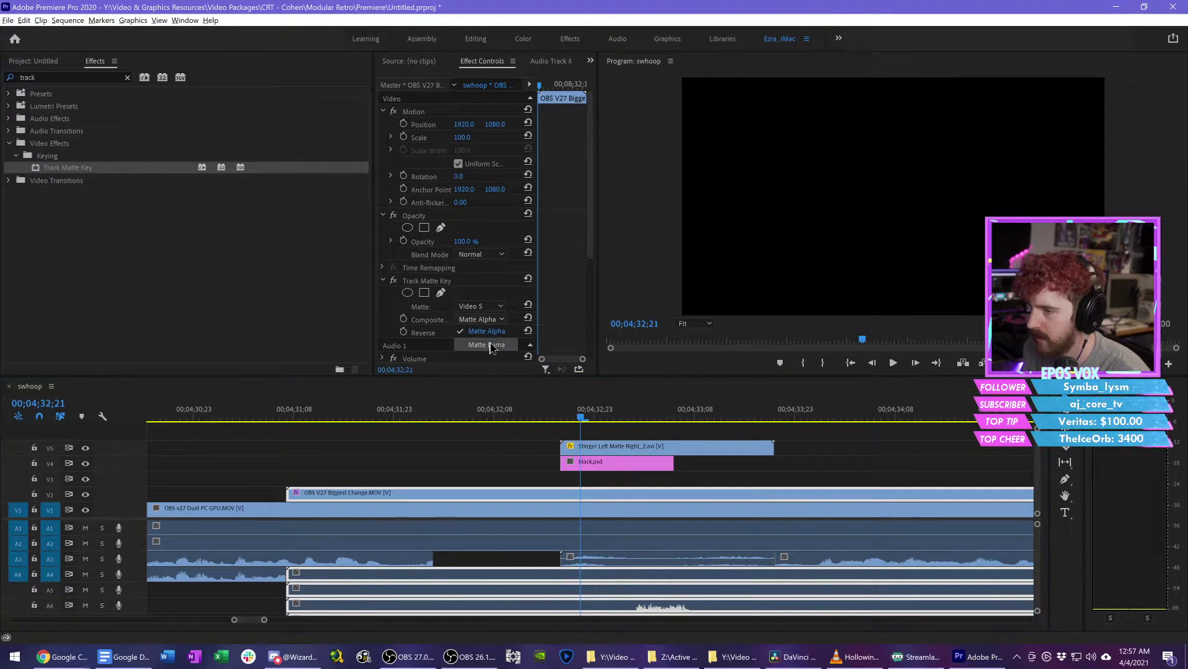
click(489, 345)
Step: Delete the black.psd clip from V4 and scrub the matte transition through to 00;04;33;19
drag(588, 426, 681, 429)
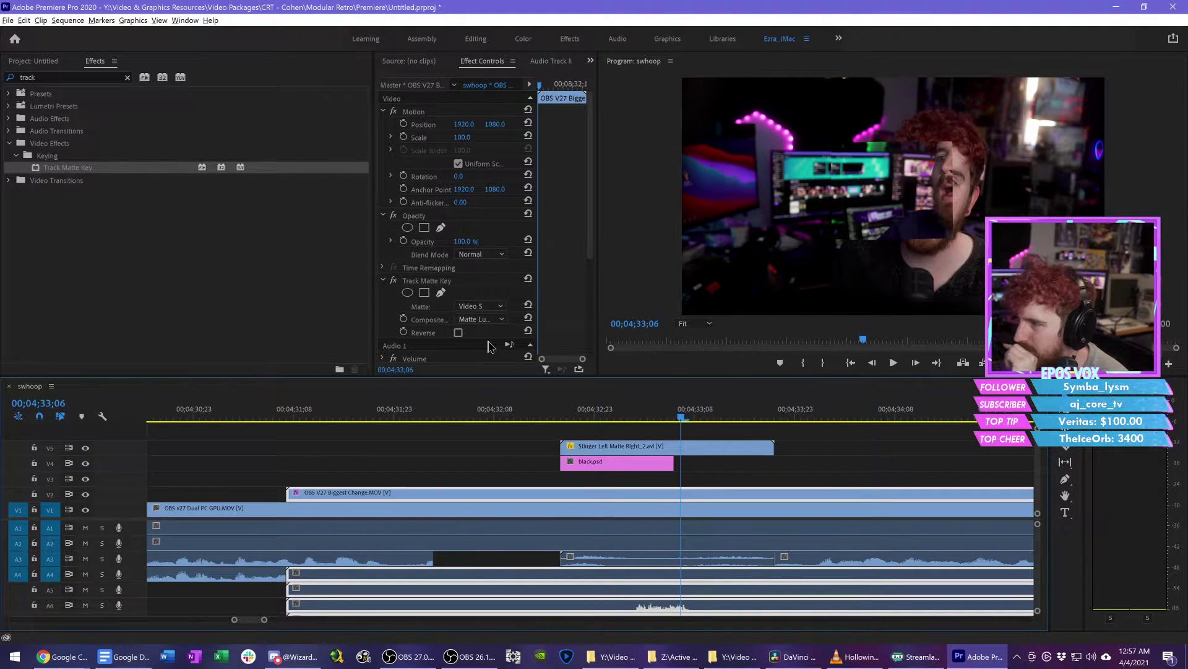
drag(672, 413, 616, 414)
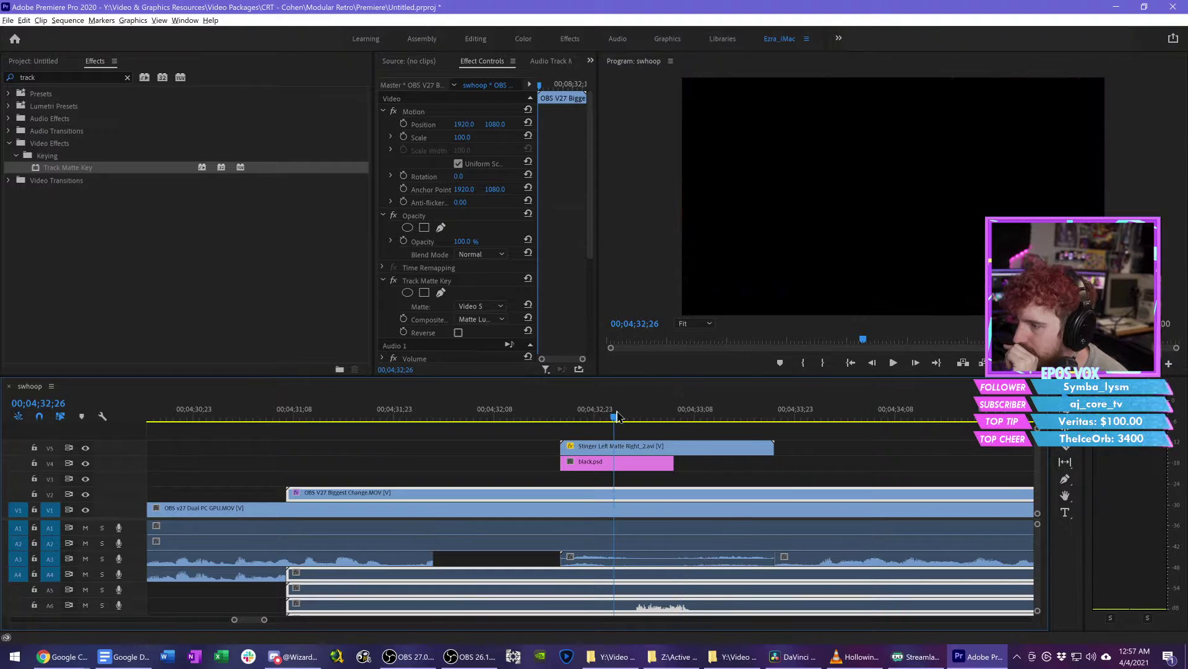
click(628, 462)
key(BackSpace)
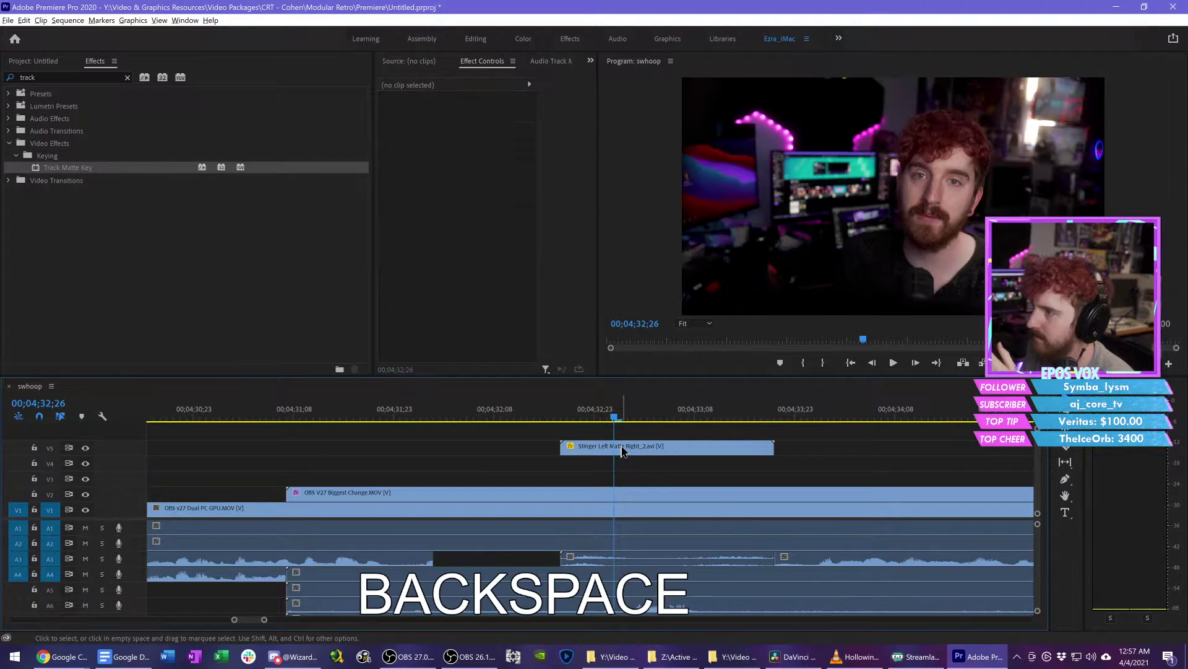
click(624, 449)
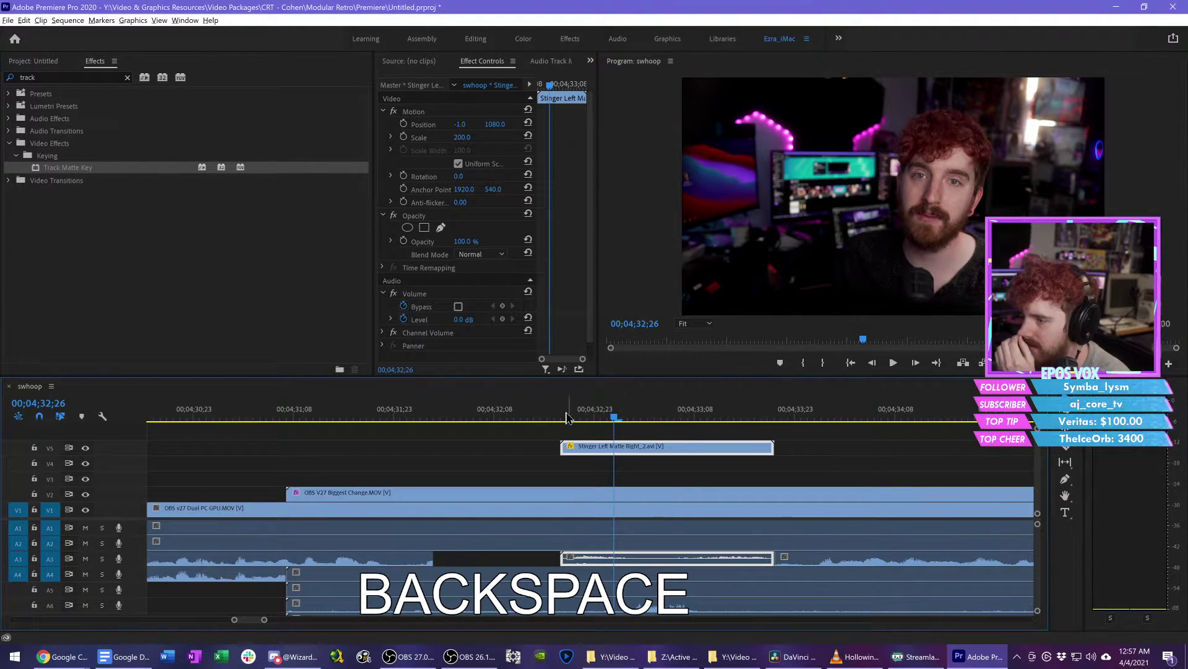
drag(619, 414, 768, 427)
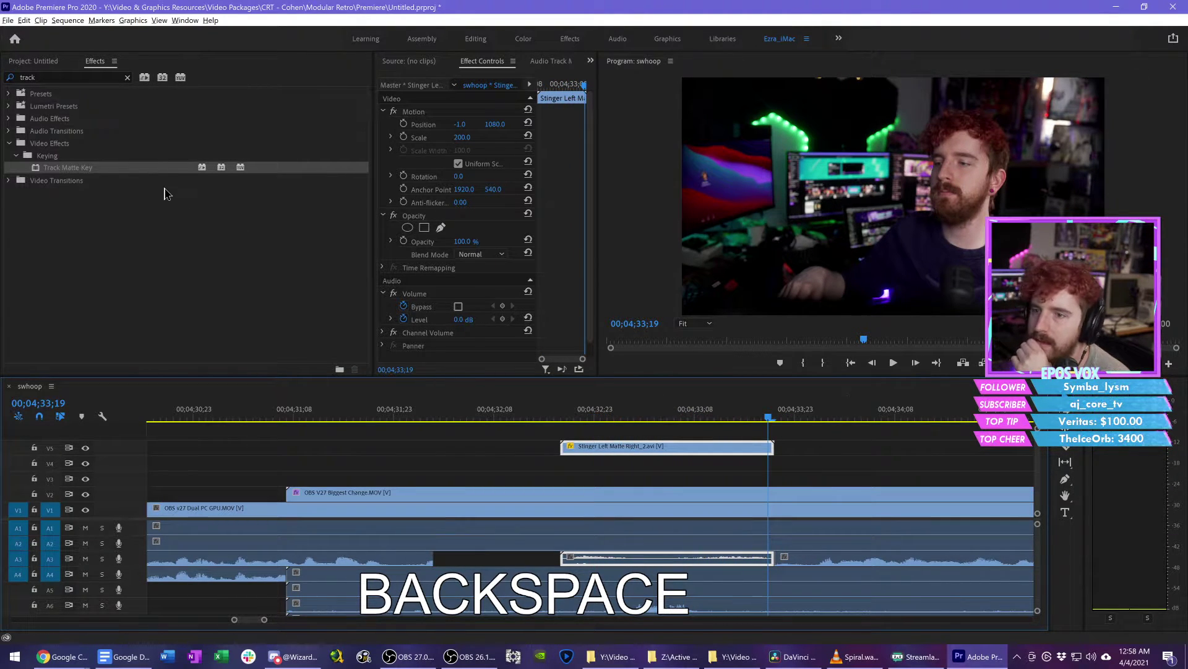
Step: Place a second stinger copy on V6 aligned with the V5 one, set its scale to 200 and its horizontal position to 3833.0
key(shift+1)
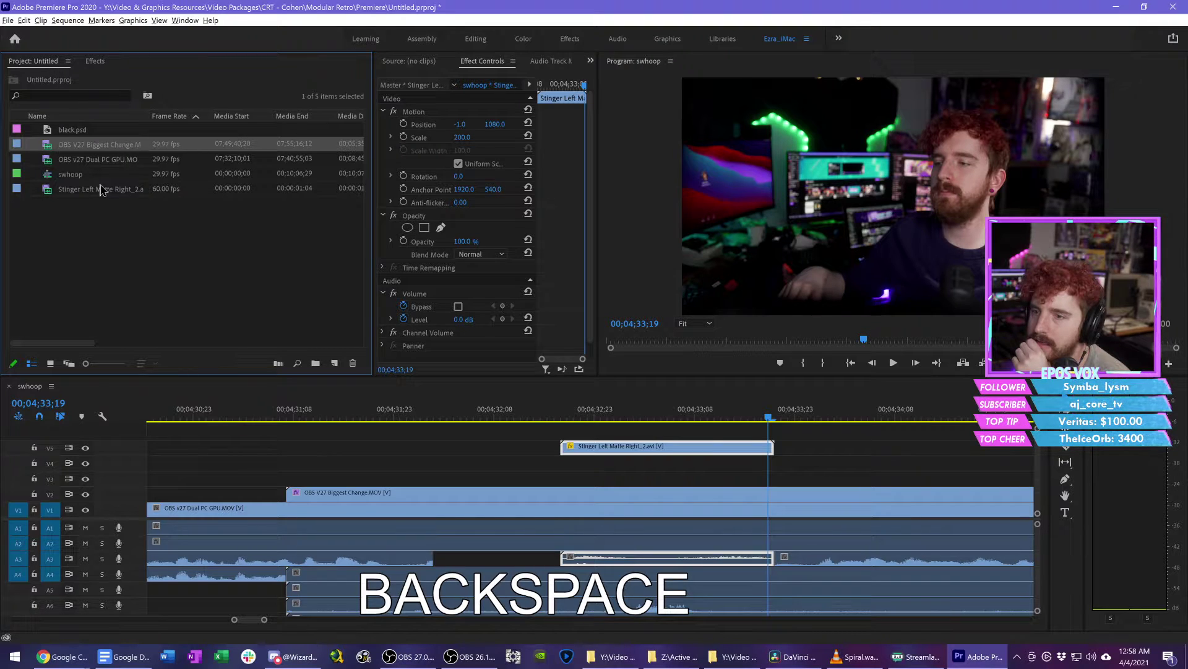
drag(89, 197, 563, 431)
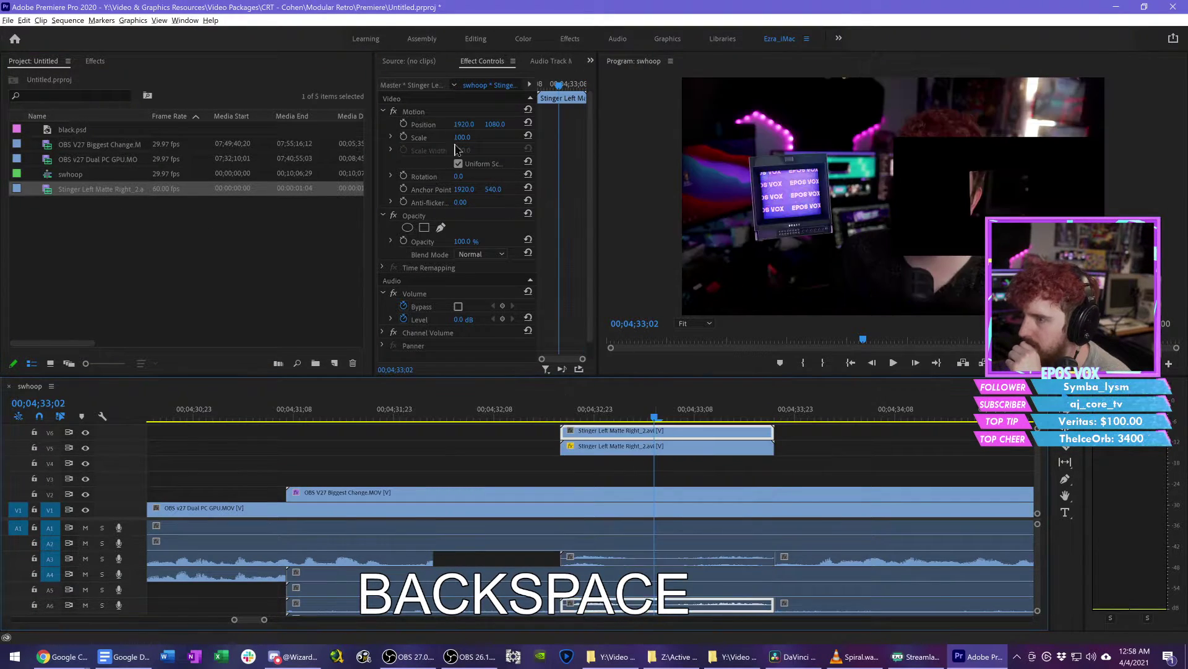
text(0)
key(Return)
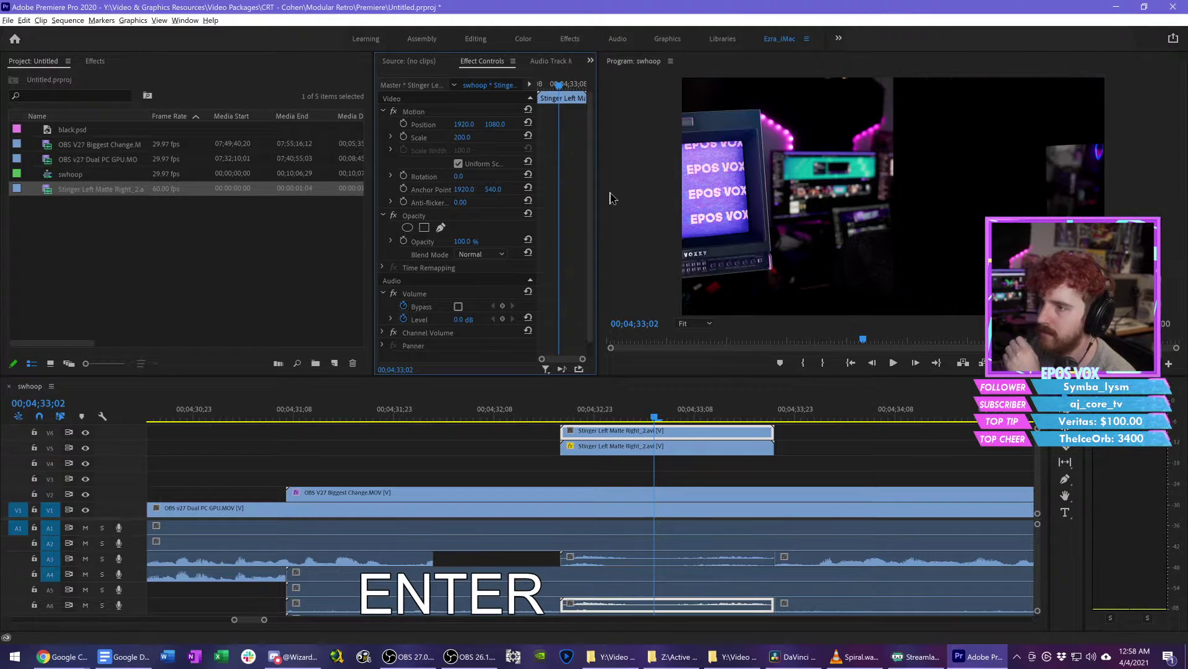
drag(465, 125, 553, 125)
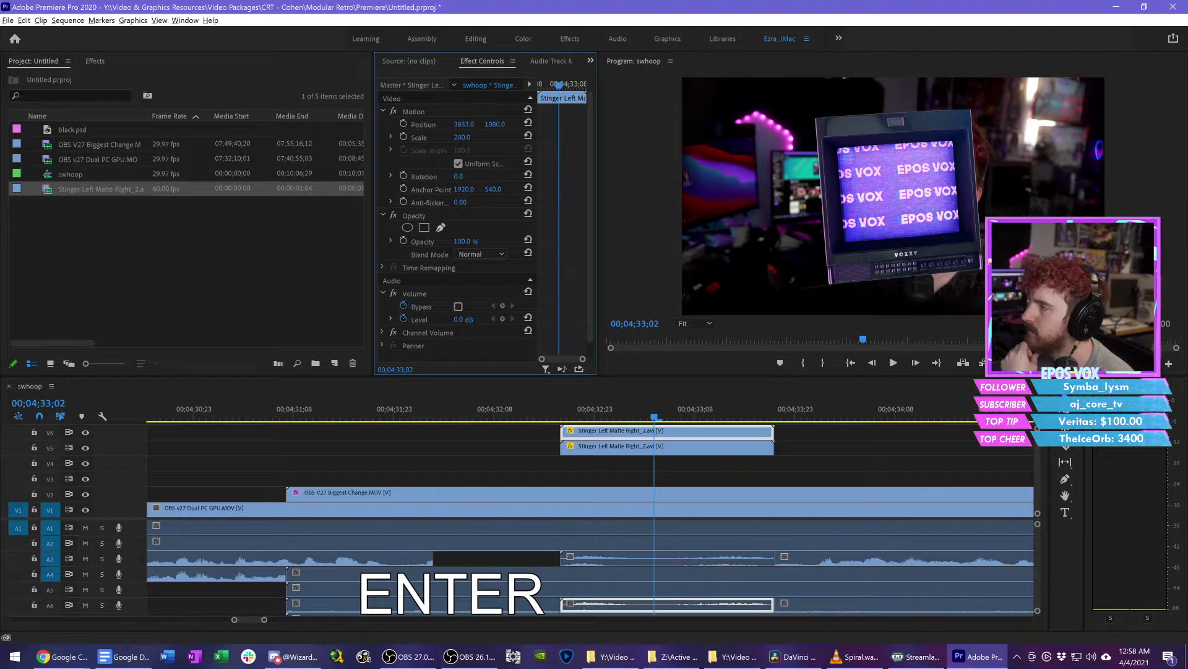
Step: Set the horizontal position of the V5 stinger to 0 and of the V6 stinger to 3840
click(669, 444)
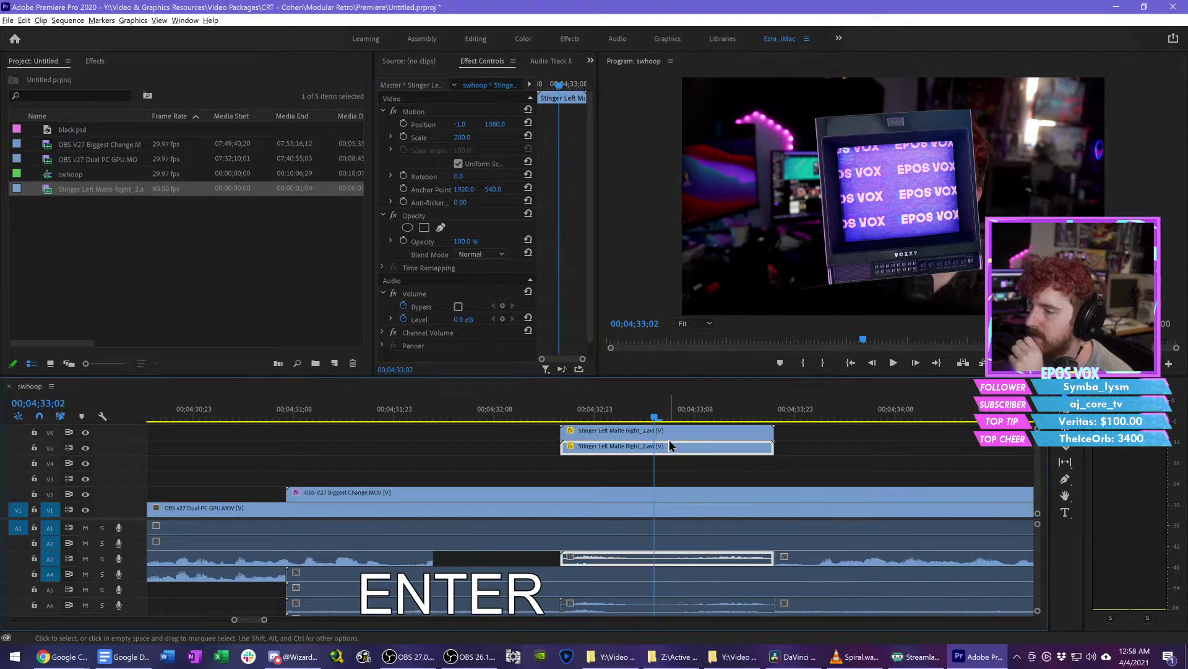
click(461, 124)
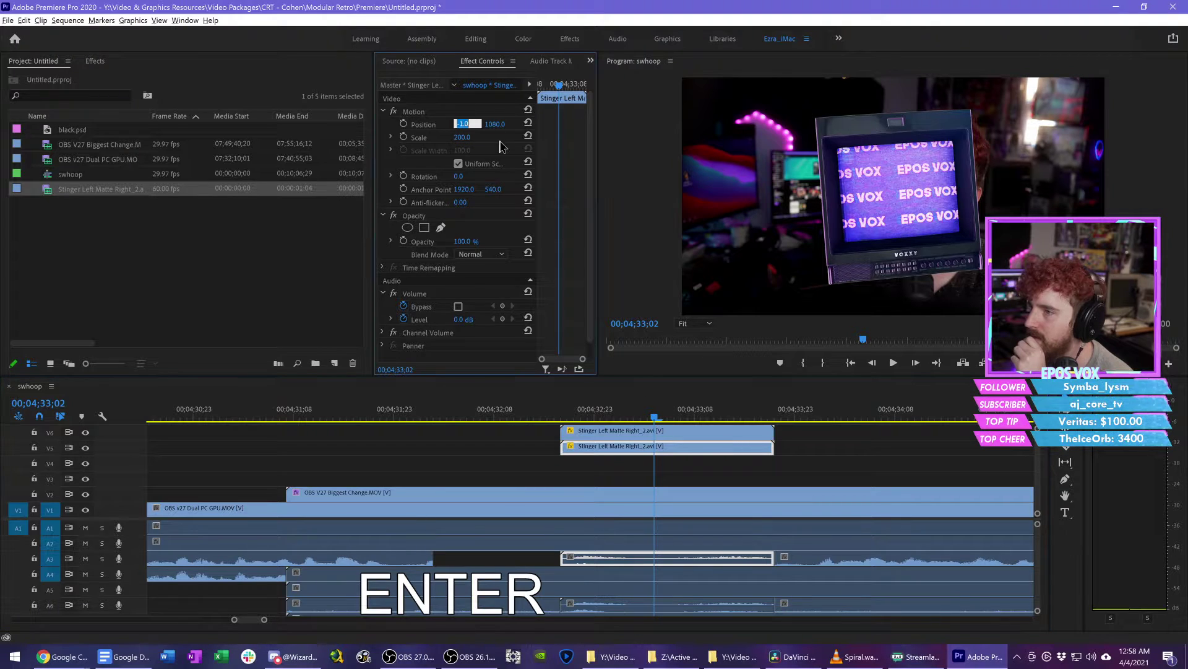
text(0)
key(Return)
click(622, 429)
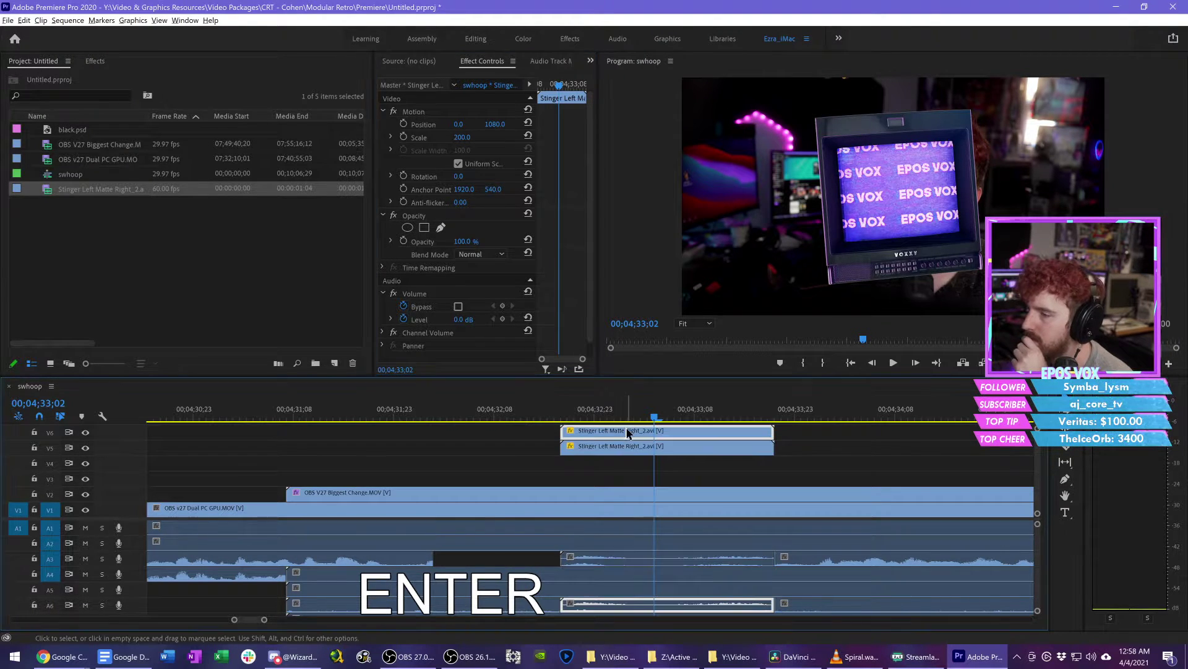
click(467, 124)
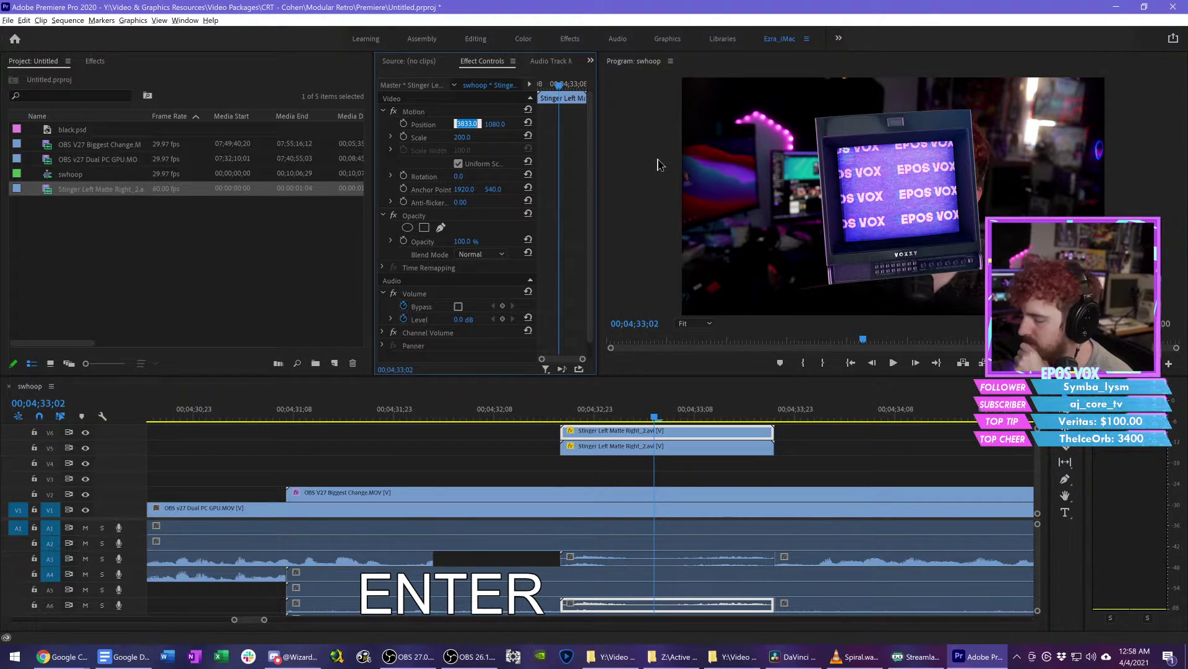
text(3840)
key(Return)
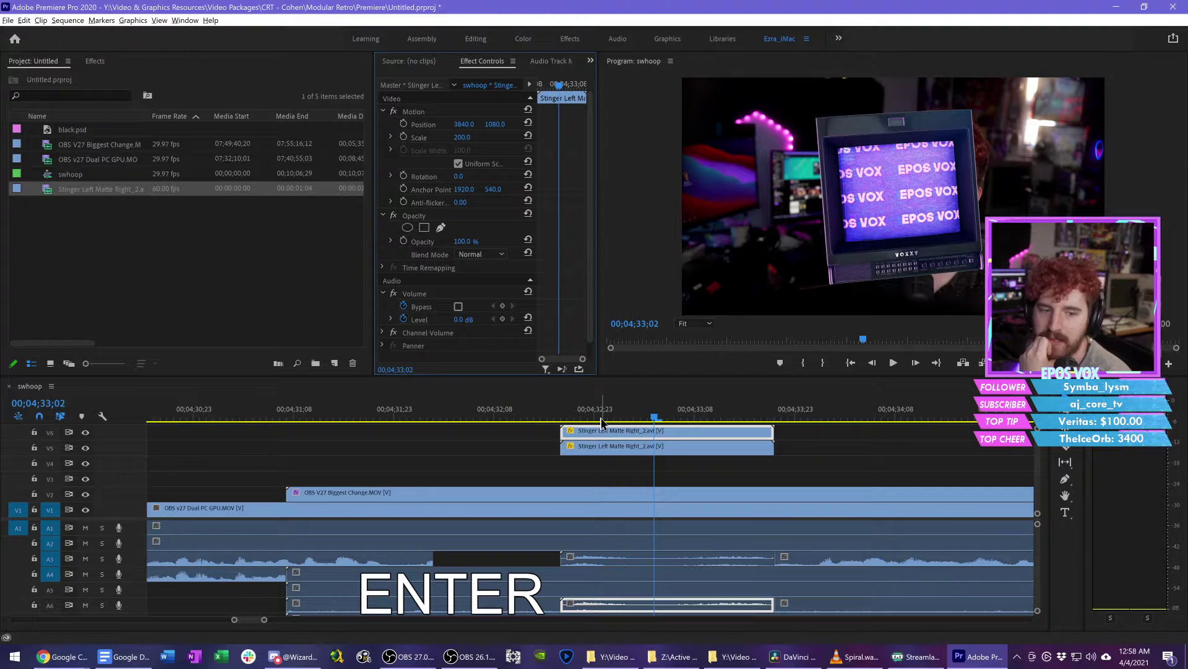
Step: Scrub through the transition and try cutting the V2 Biggest Change clip at the stingers' end and deleting the remainder
drag(601, 422, 769, 418)
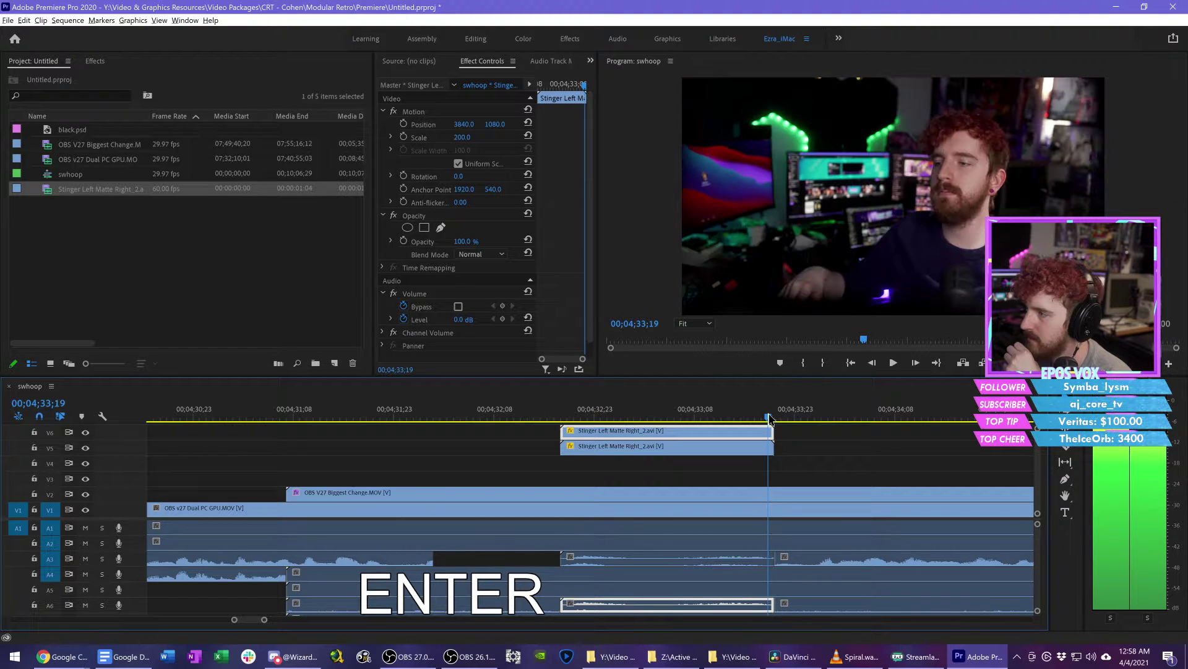
key(c)
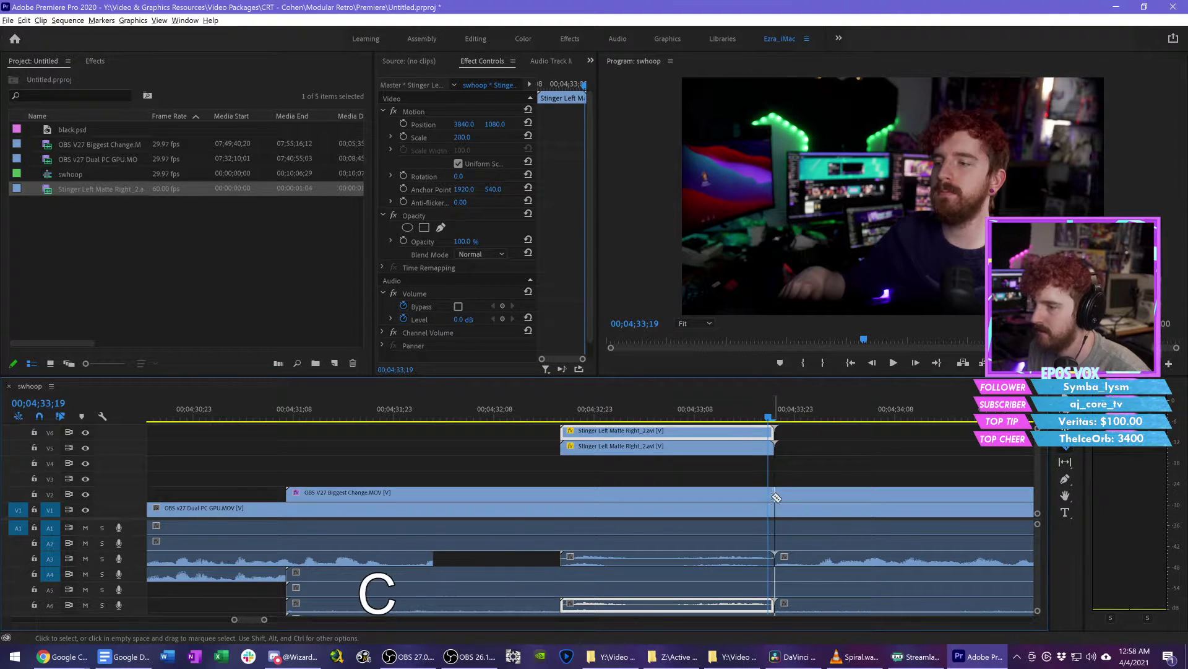
click(776, 495)
key(v)
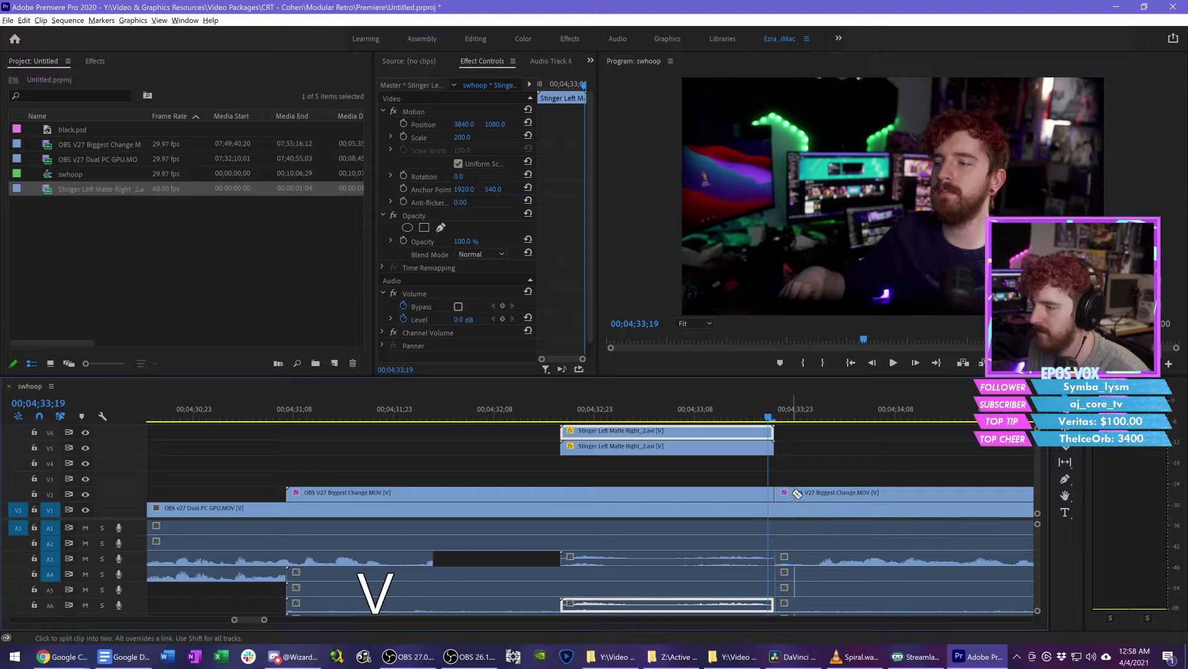
click(786, 495)
key(BackSpace)
drag(770, 421, 735, 421)
key(ctrl+z)
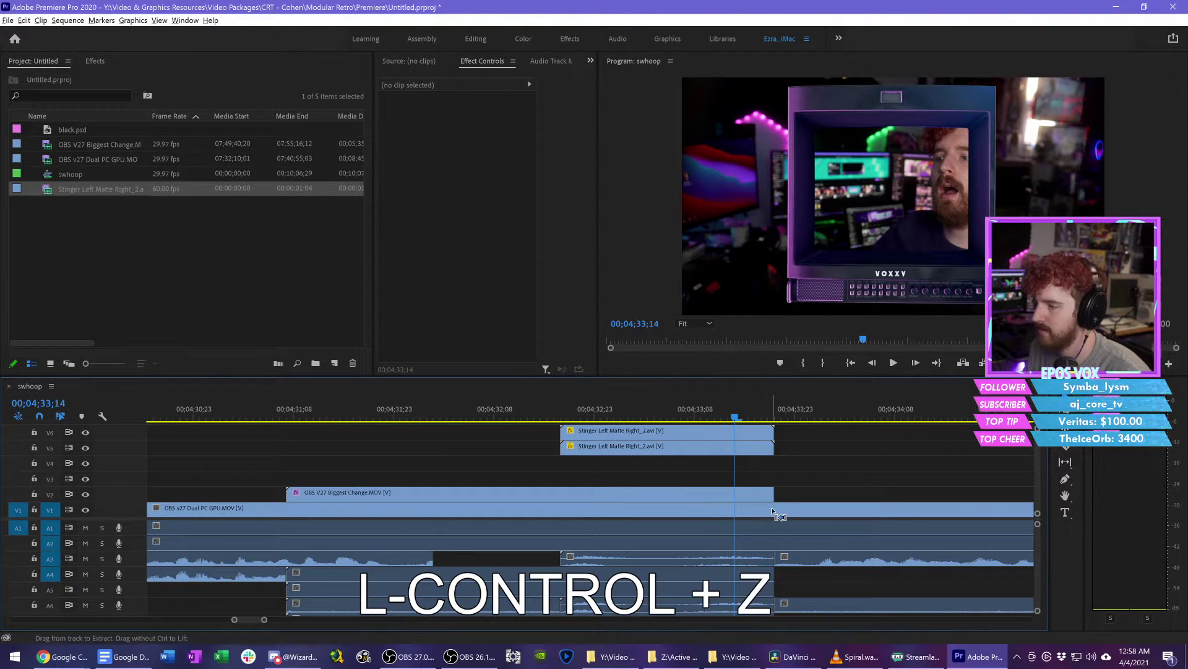
Step: Try cutting the V1 Dual PC GPU clip at the stingers' end and deleting the part after it
key(c)
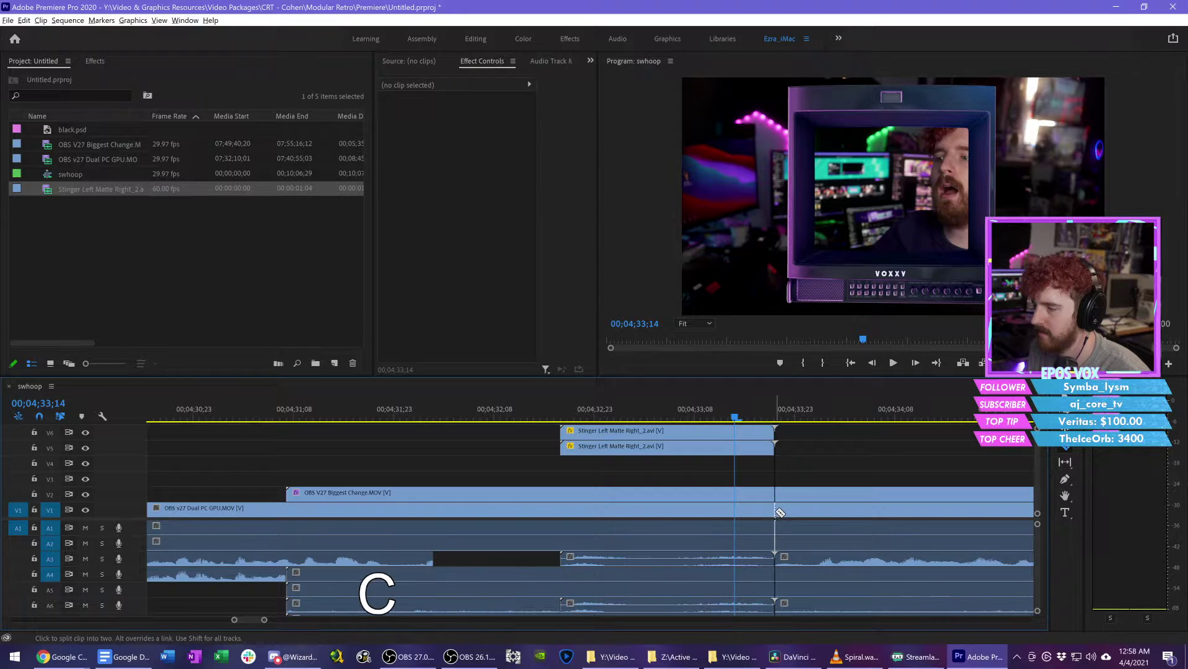
click(778, 511)
key(v)
click(782, 511)
key(BackSpace)
click(775, 416)
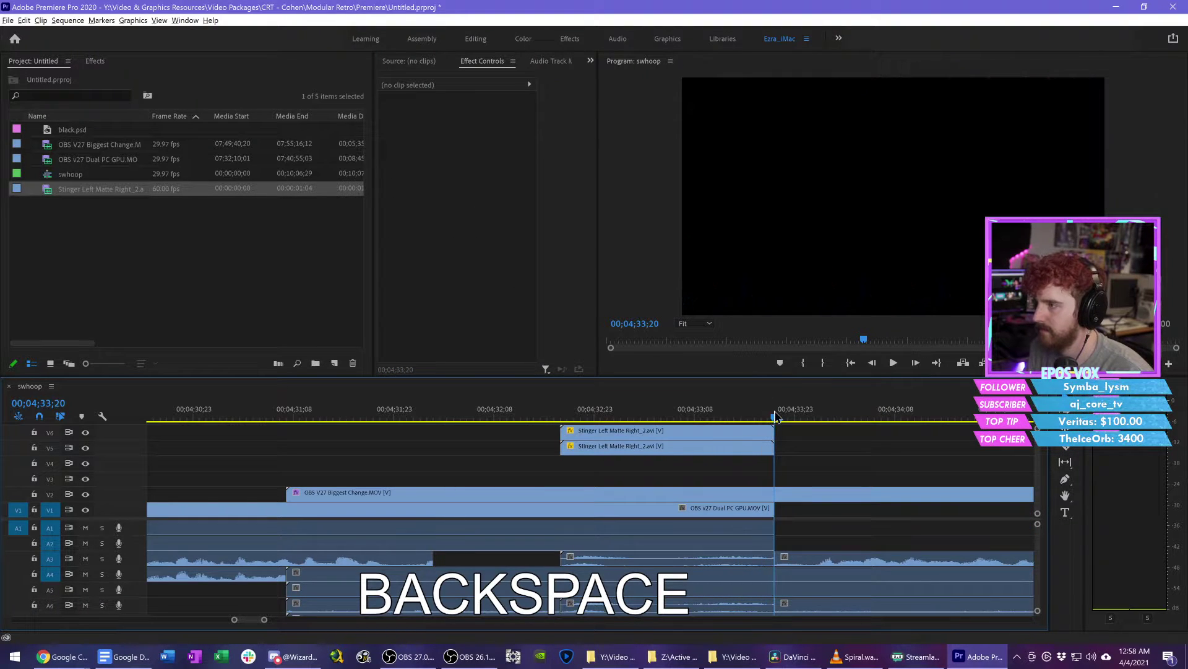
drag(776, 417, 831, 411)
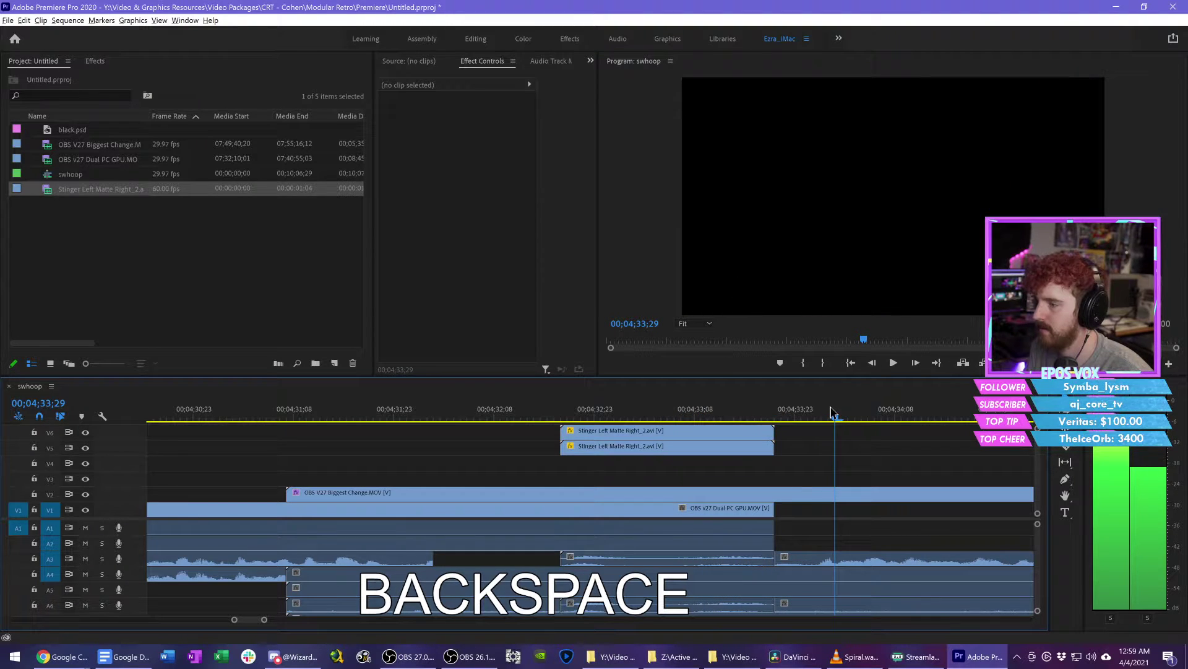
key(ctrl+z)
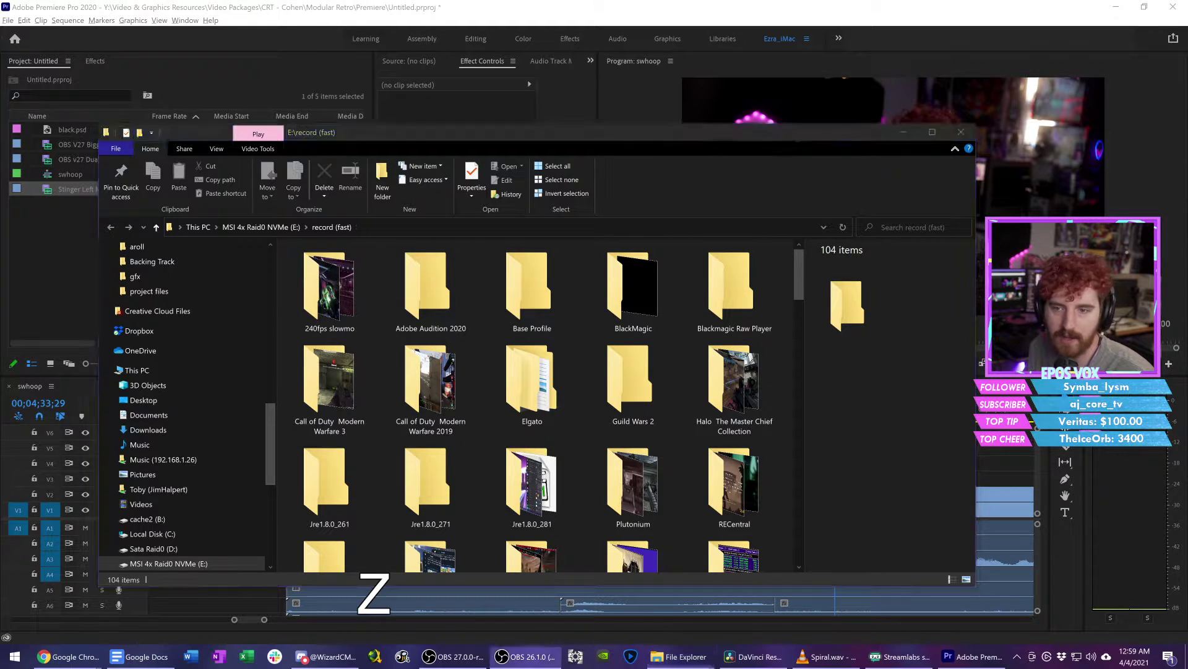
scroll(519, 405, down, 15)
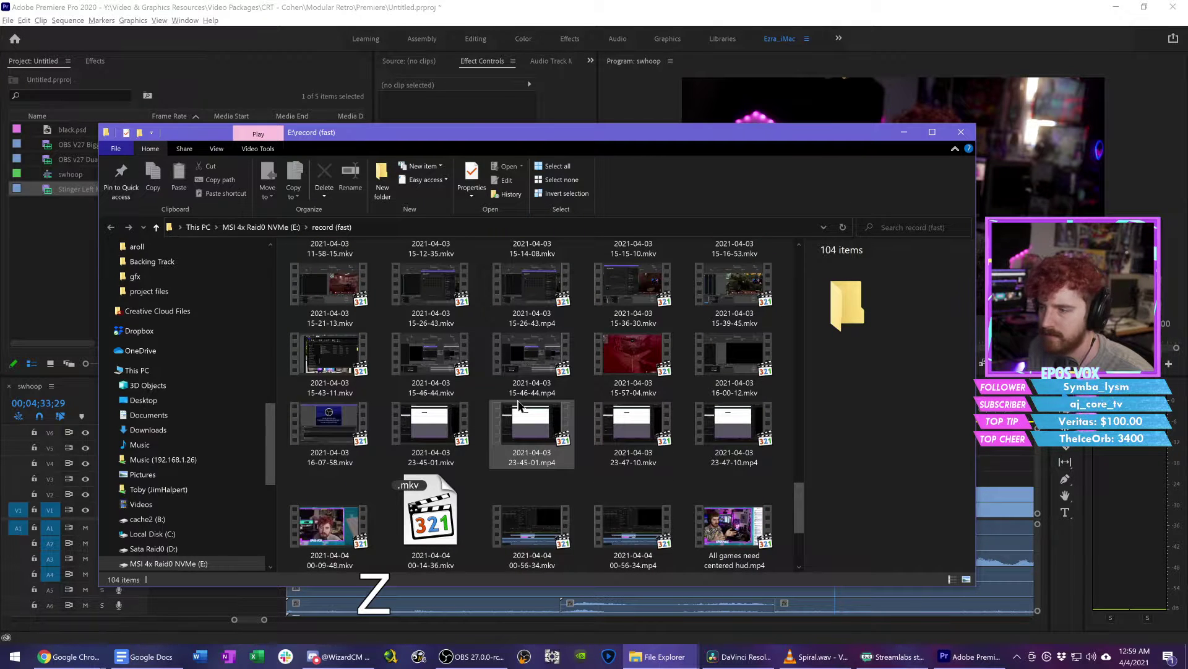
scroll(518, 405, down, 1)
click(440, 445)
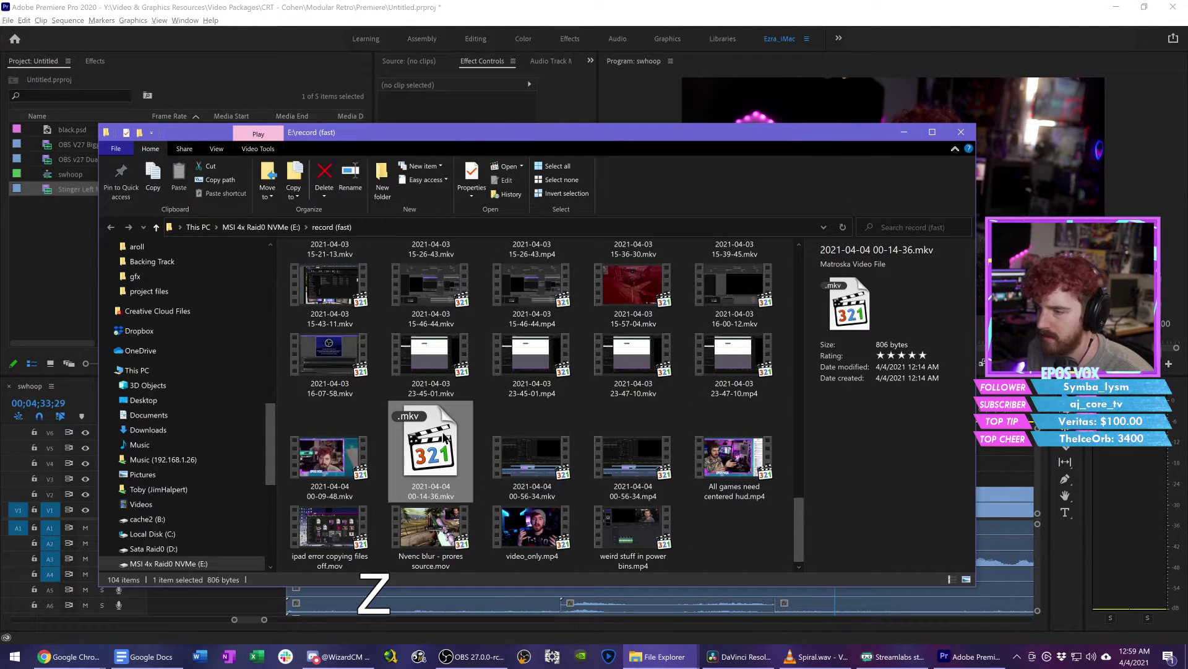
right_click(442, 444)
click(632, 474)
click(666, 666)
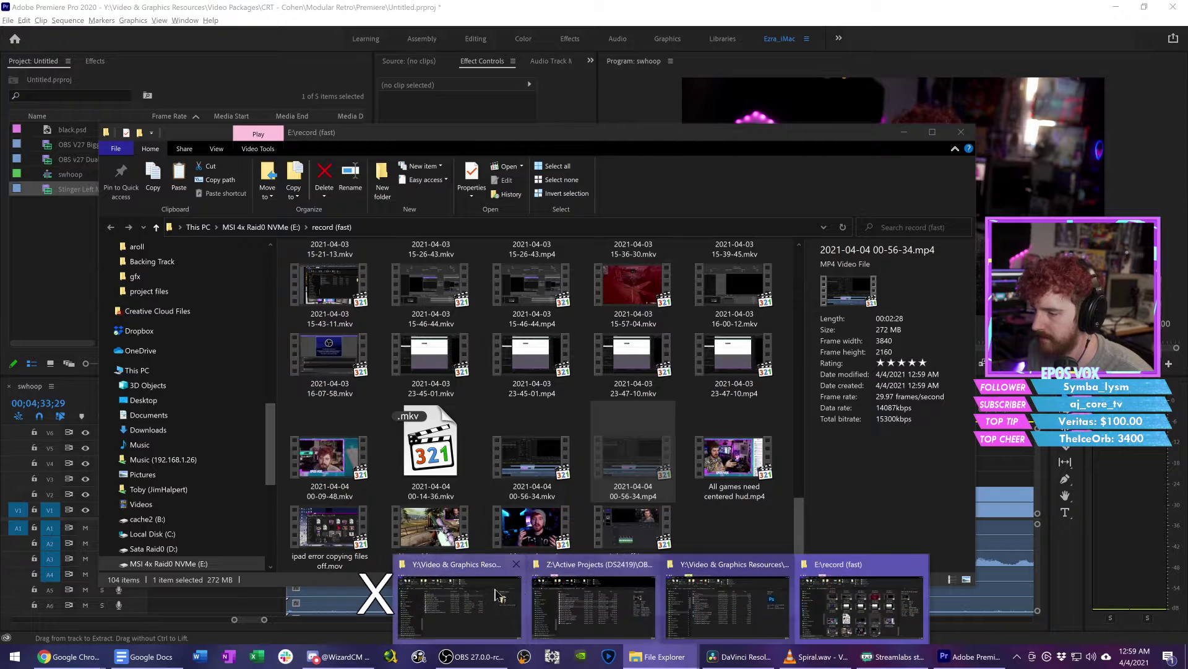
click(574, 597)
key(alt+Left)
double_click(318, 398)
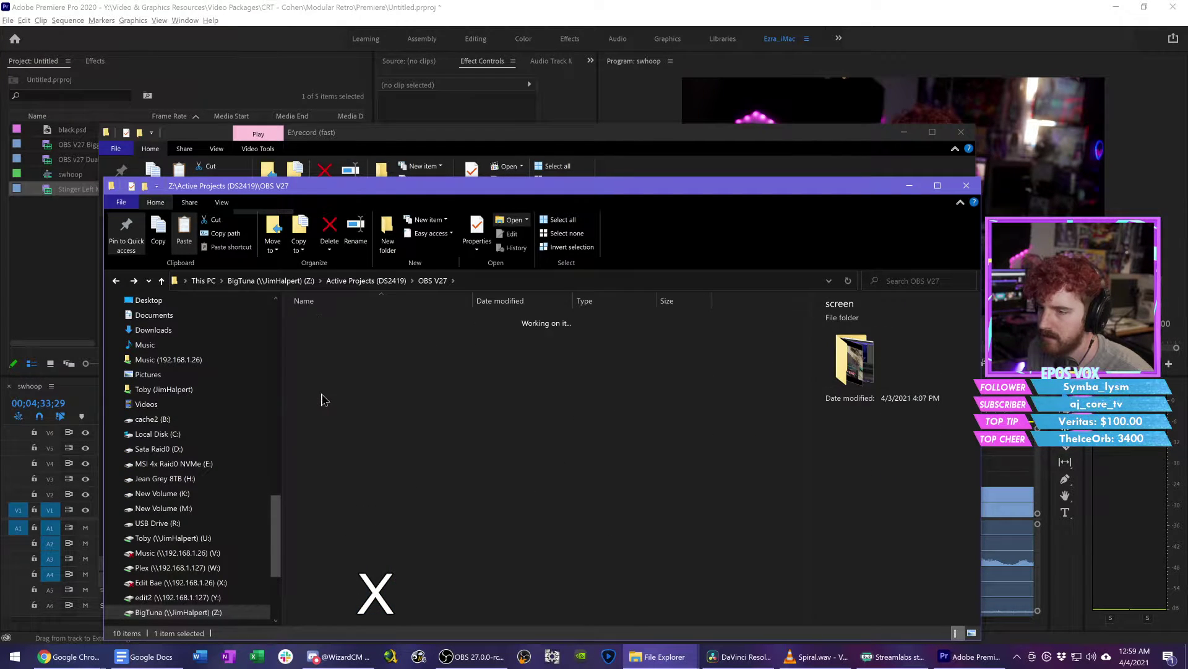
key(ctrl+v)
Step: Import the MP4 files from the OBS V27\screen folder into the screen bin of the DaVinci Resolve project
click(711, 665)
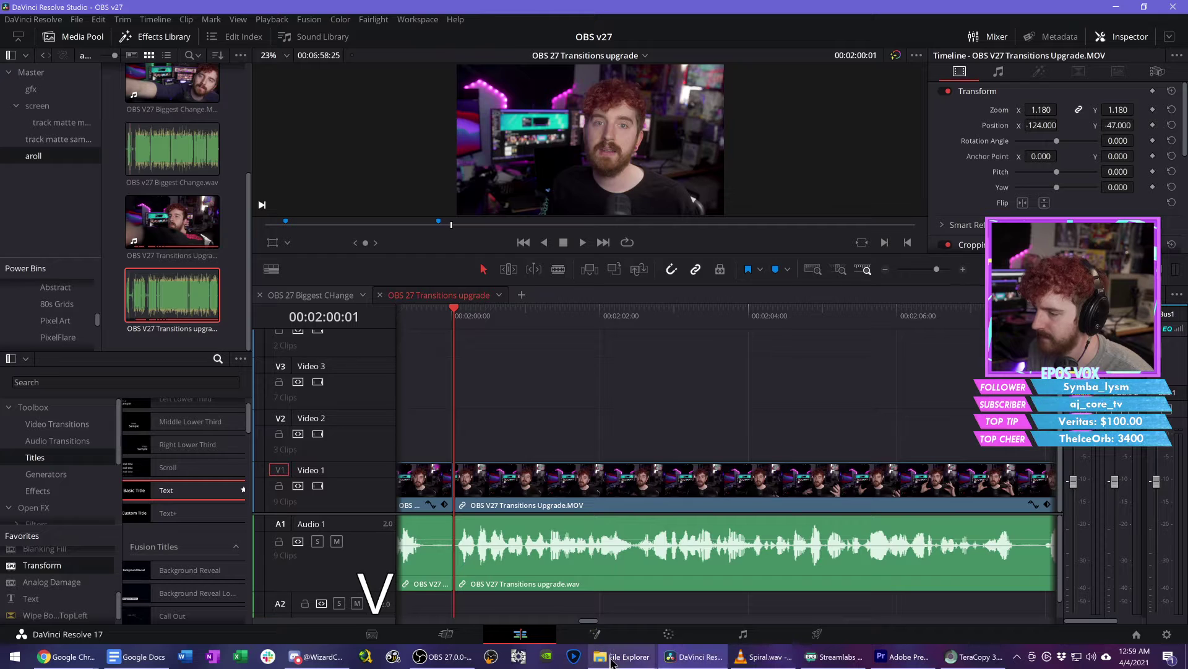
click(624, 663)
click(538, 601)
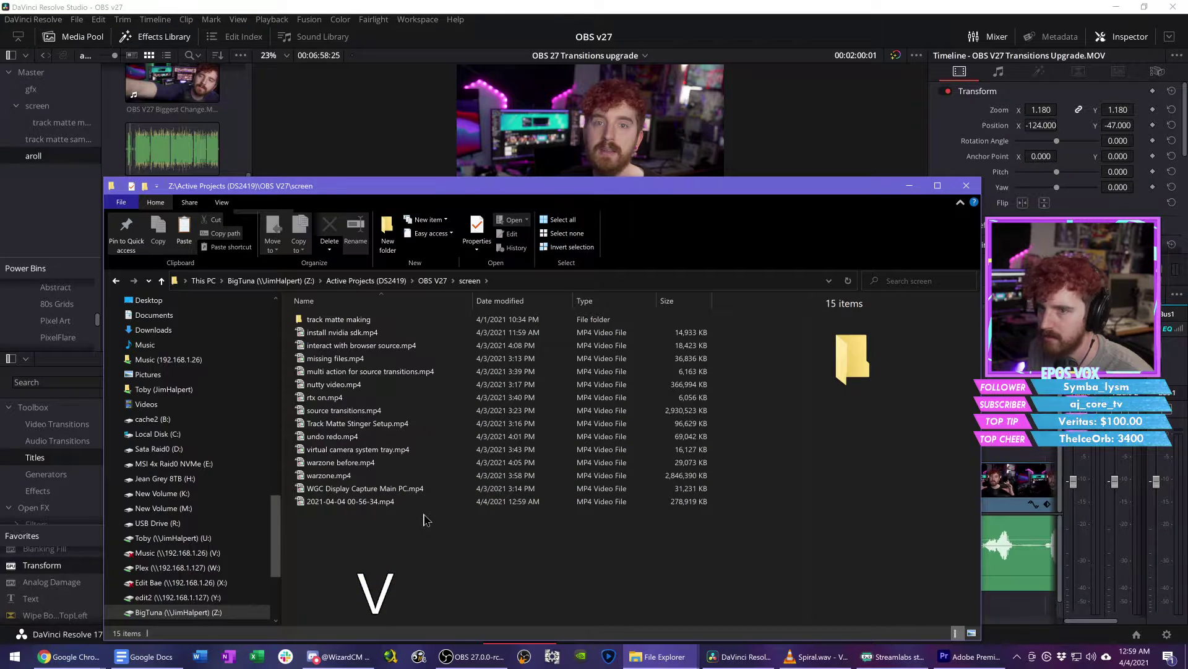
drag(425, 518, 37, 106)
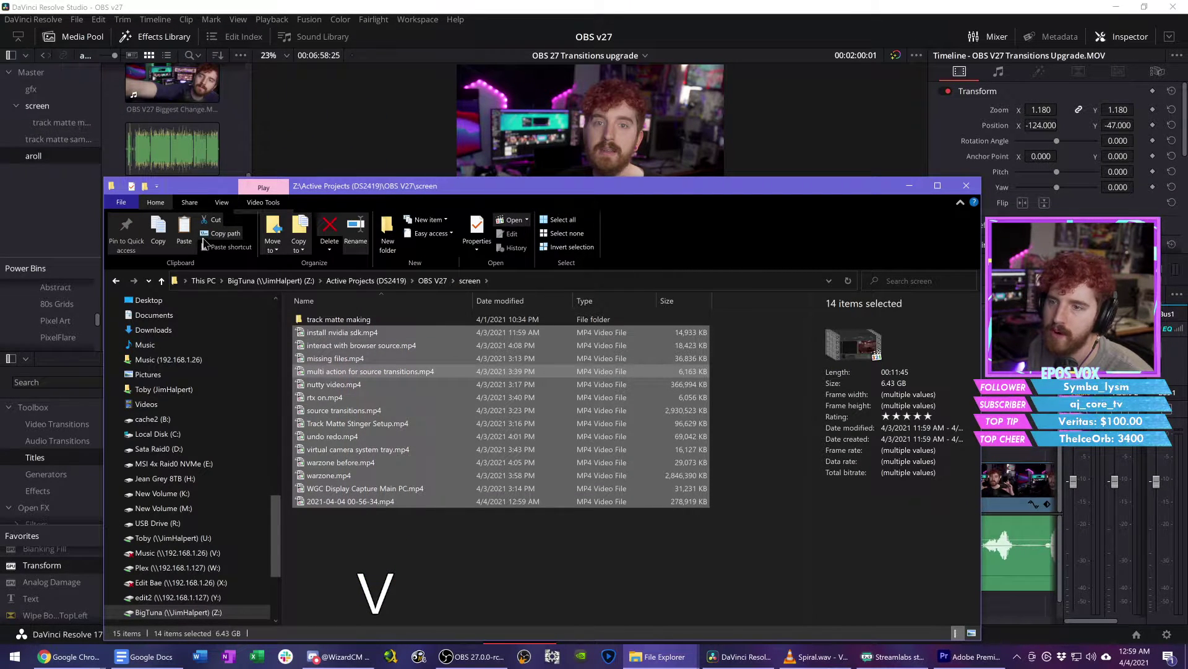
click(267, 75)
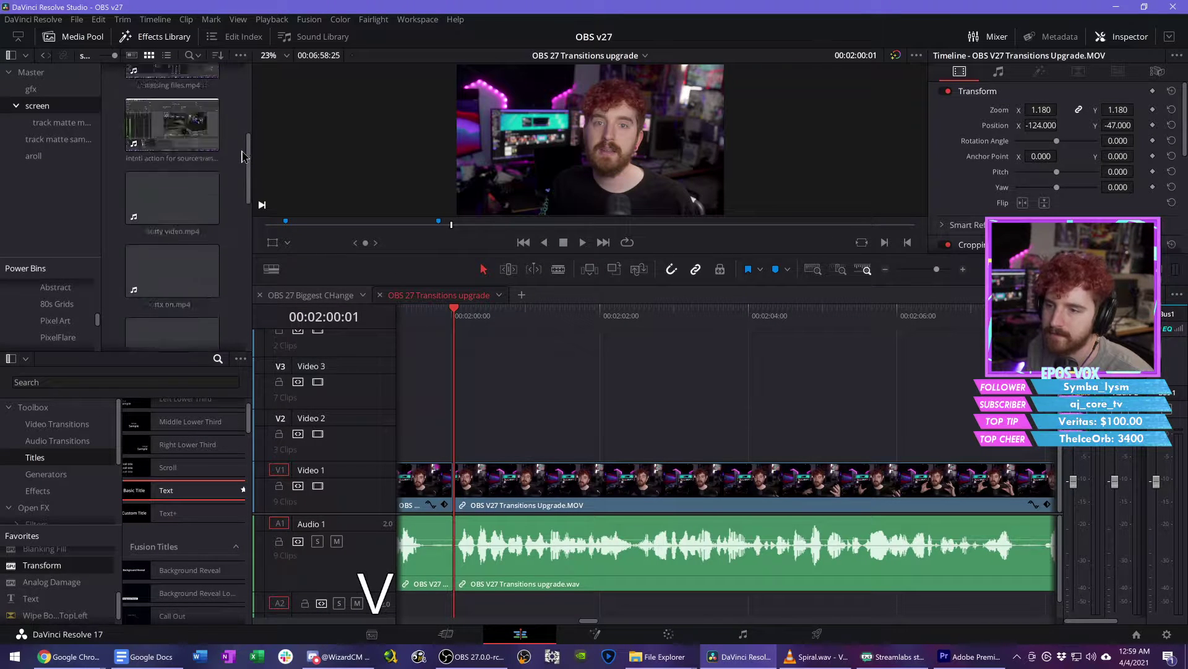
click(173, 91)
double_click(173, 91)
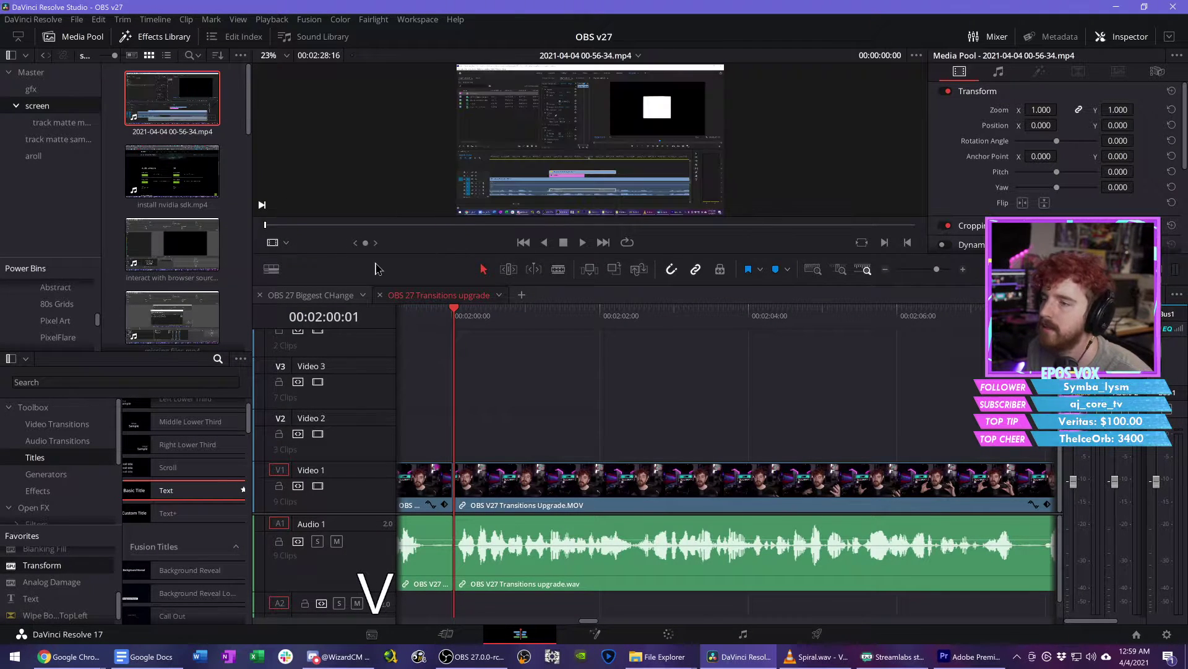
click(316, 225)
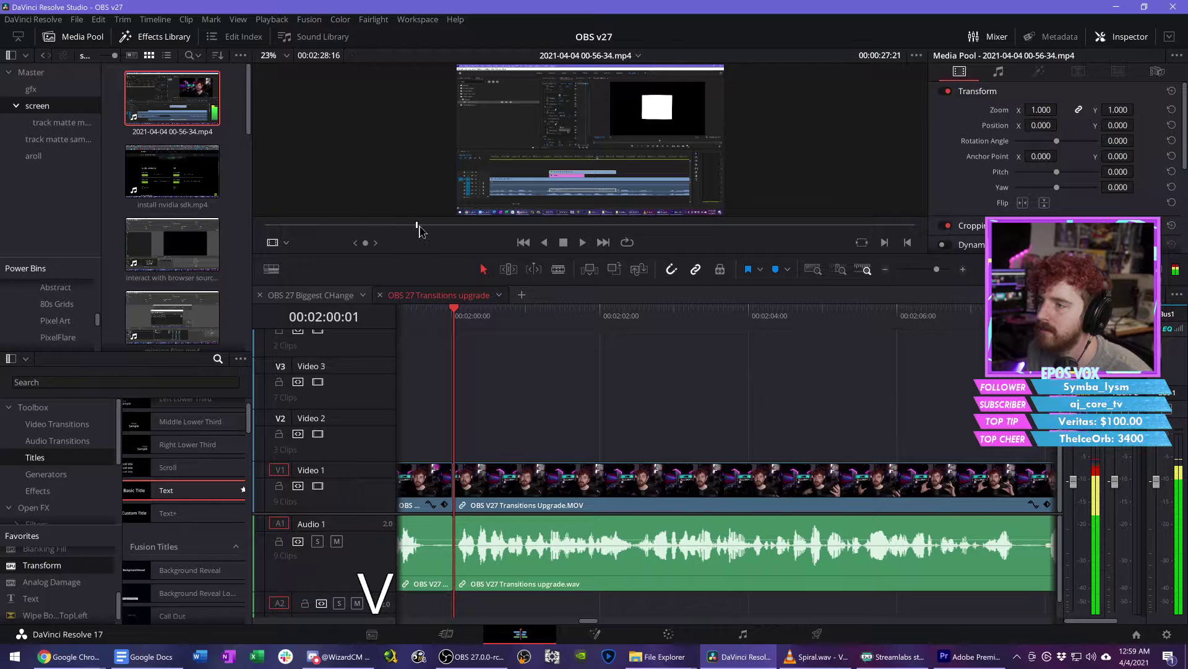
drag(419, 230, 489, 232)
key(i)
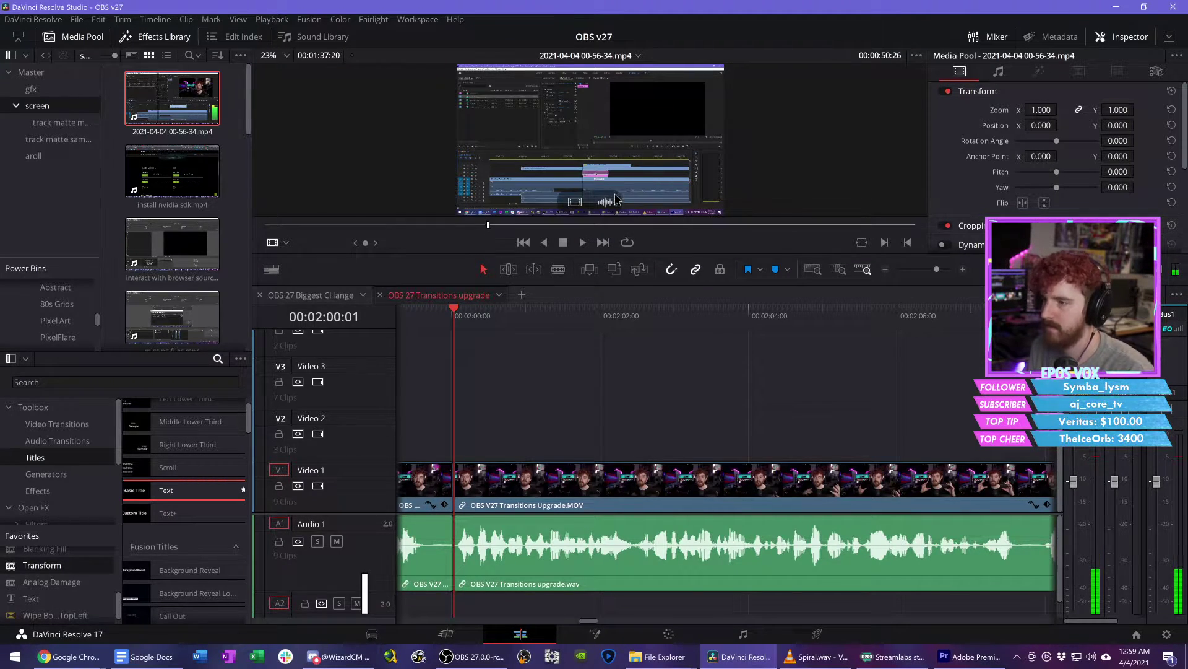
drag(571, 202, 470, 440)
key(d)
key(d)
key(d)
key(d)
key(d)
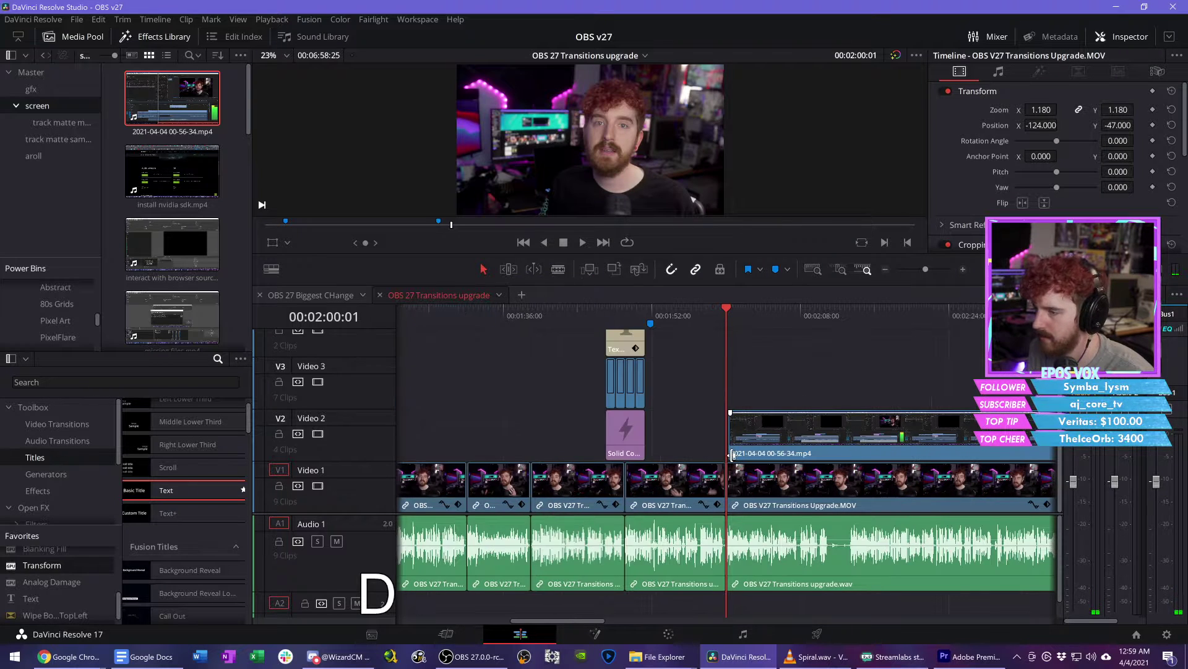
click(652, 315)
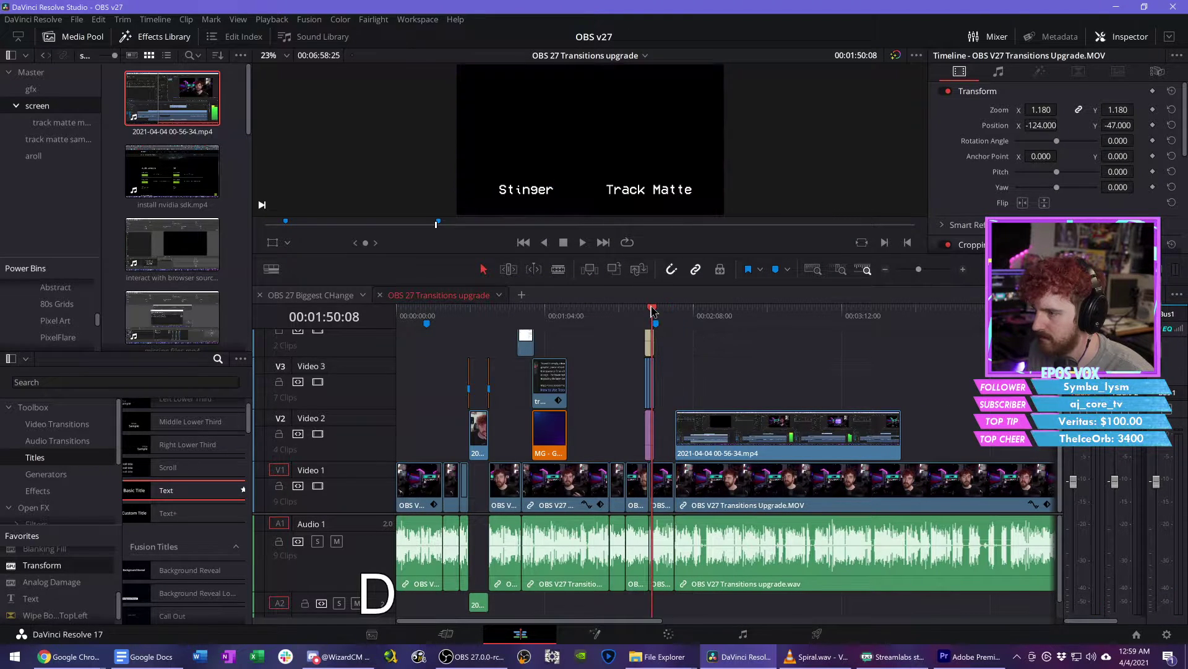
key(s)
key(s)
key(s)
key(s)
key(s)
key(d)
key(d)
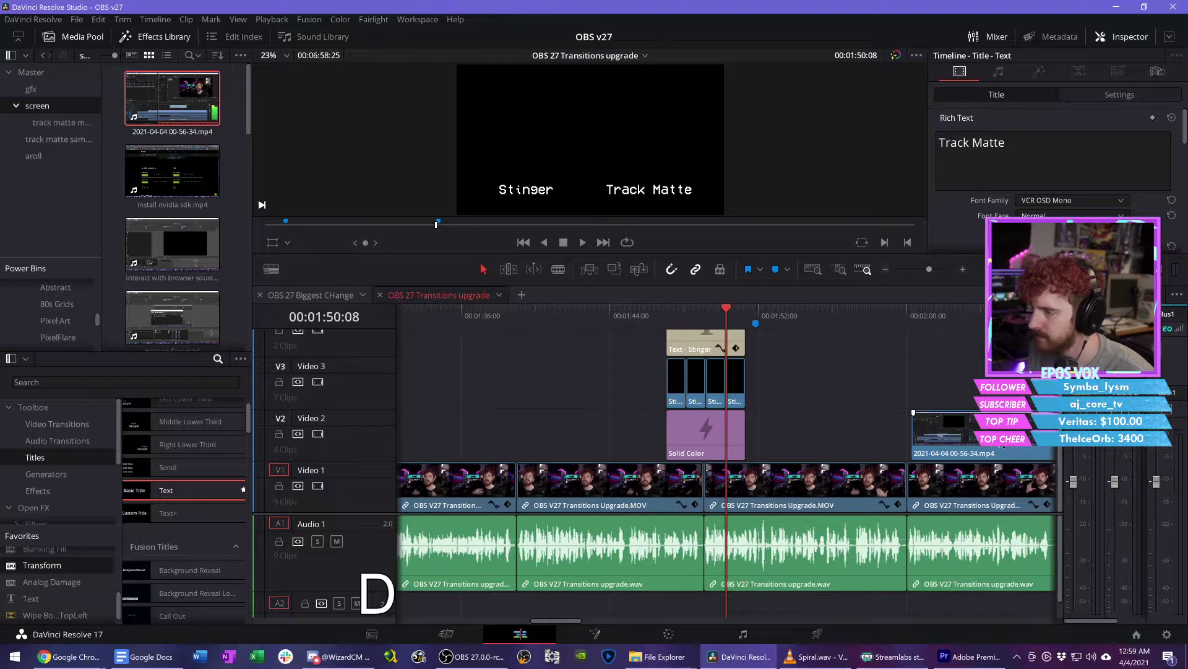
drag(960, 448, 834, 443)
Step: Shrink the heights of the Video 3, Video 4 and Video 5 tracks to their compact size
key(s)
scroll(829, 356, up, 3)
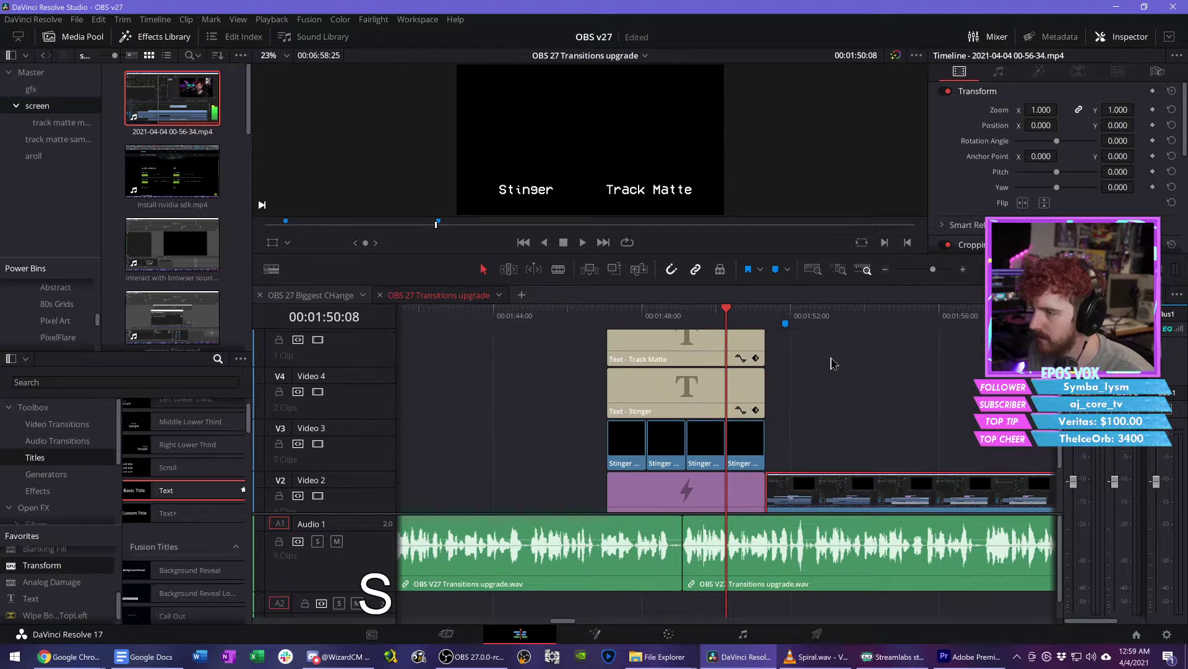
drag(362, 382, 357, 421)
drag(361, 331, 361, 408)
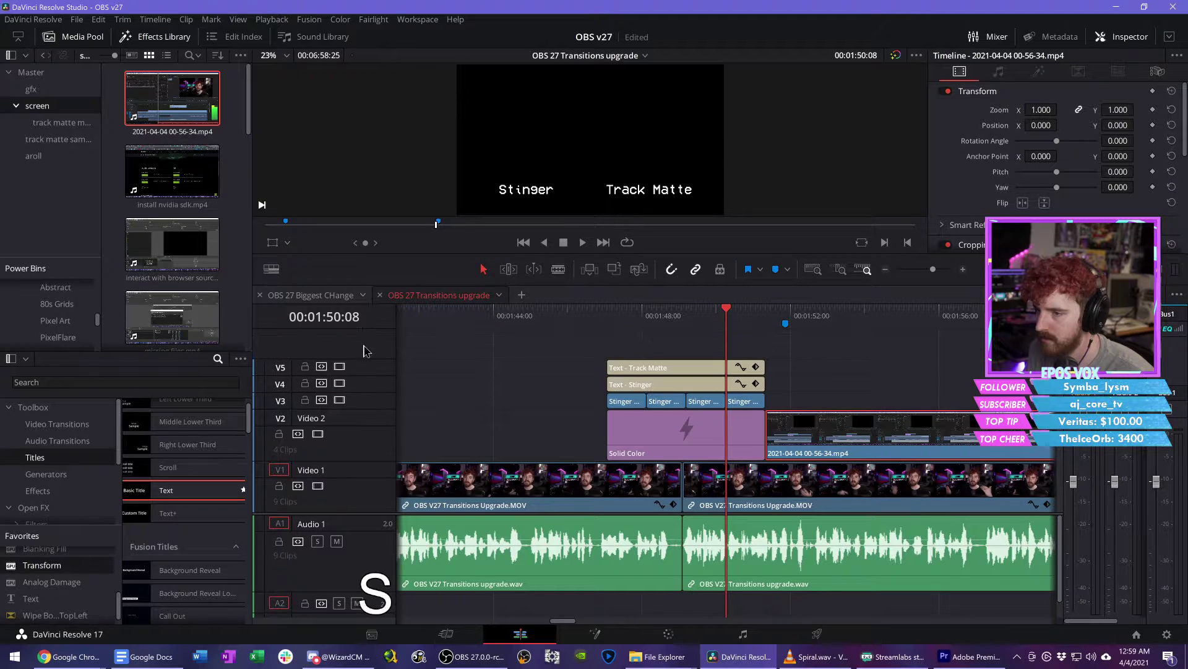
Step: Place the video of impact vhs transition.mov on Video 6, centred over the Solid Color to screen recording cut, and save
click(32, 90)
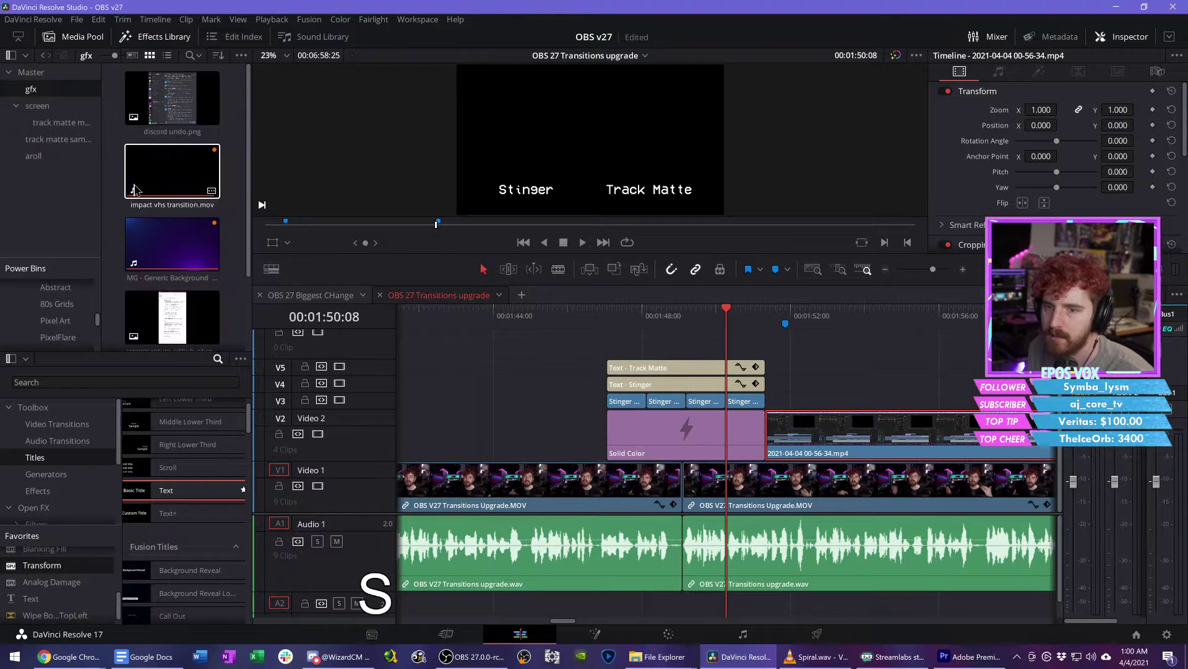
drag(174, 166, 468, 205)
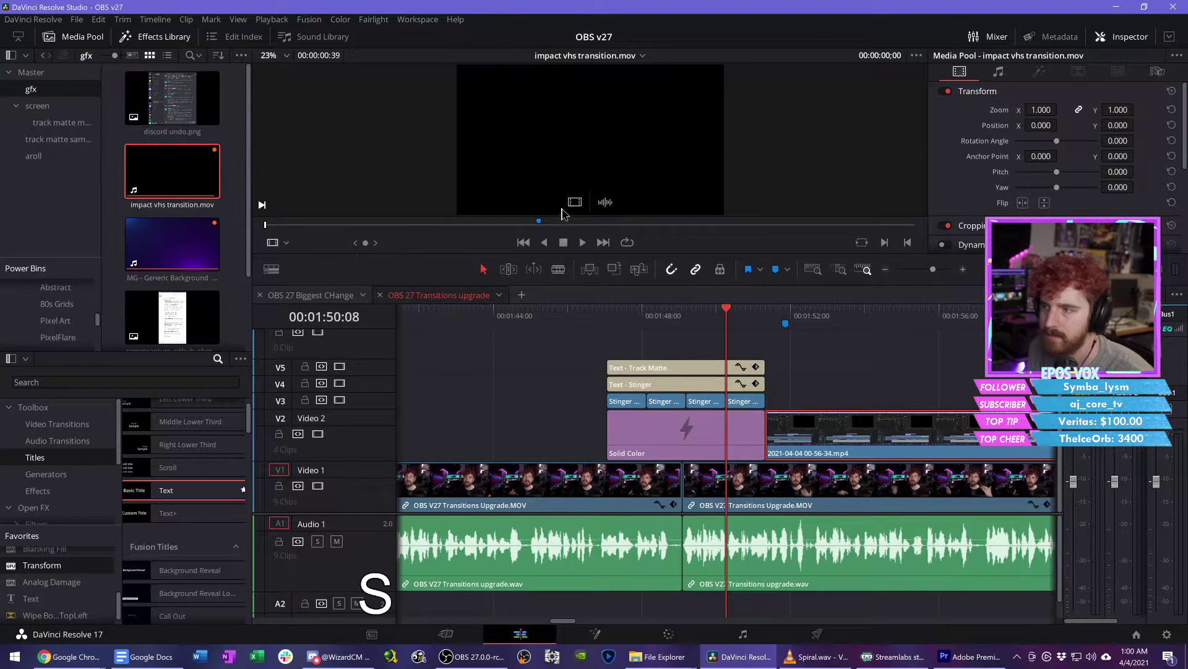
drag(564, 214, 753, 383)
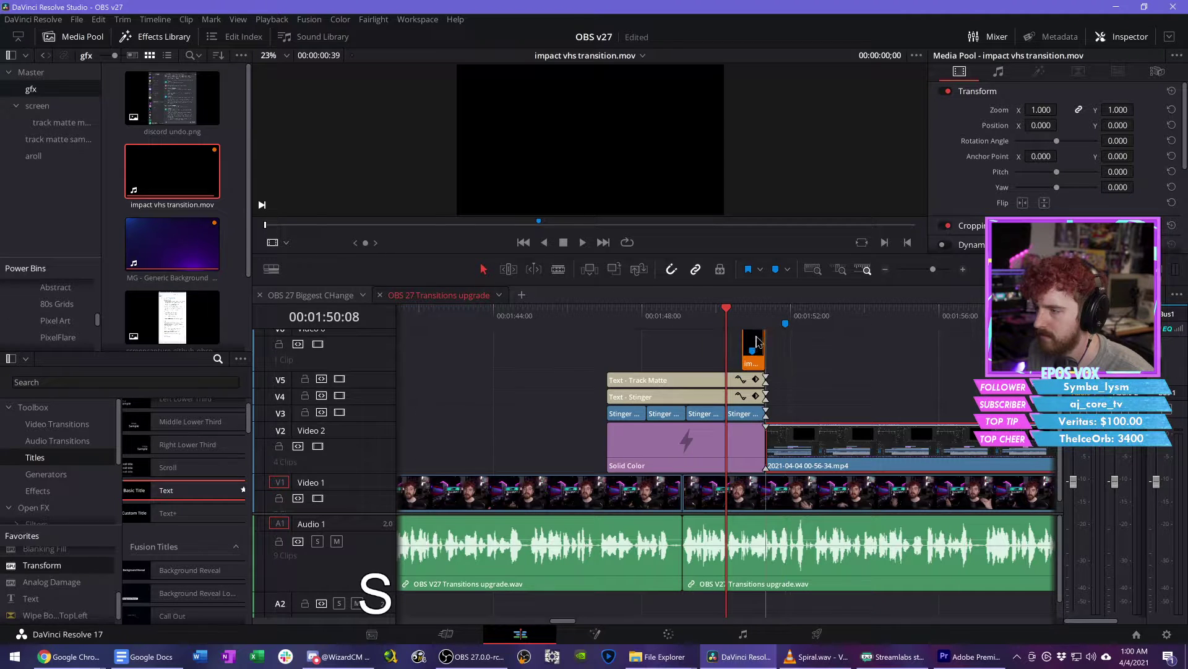
scroll(769, 340, up, 2)
drag(757, 338, 735, 344)
key(ctrl+s)
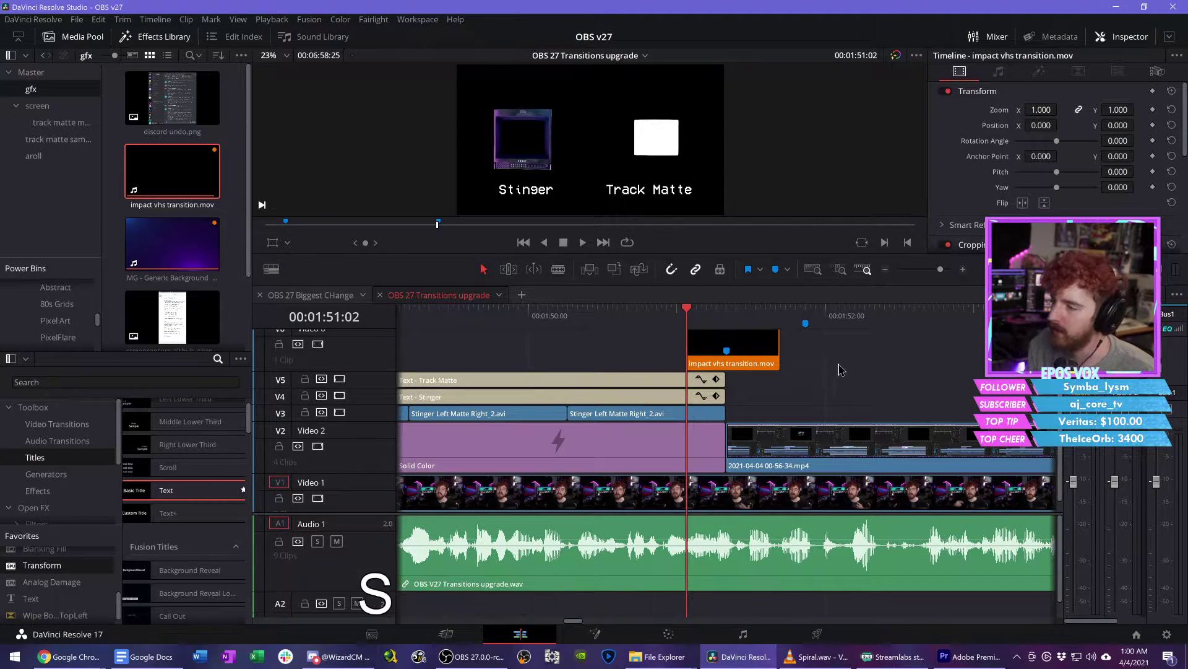
Step: Play the timeline from the VHS transition into the screen recording and stop at about 00:01:56:06
key(space)
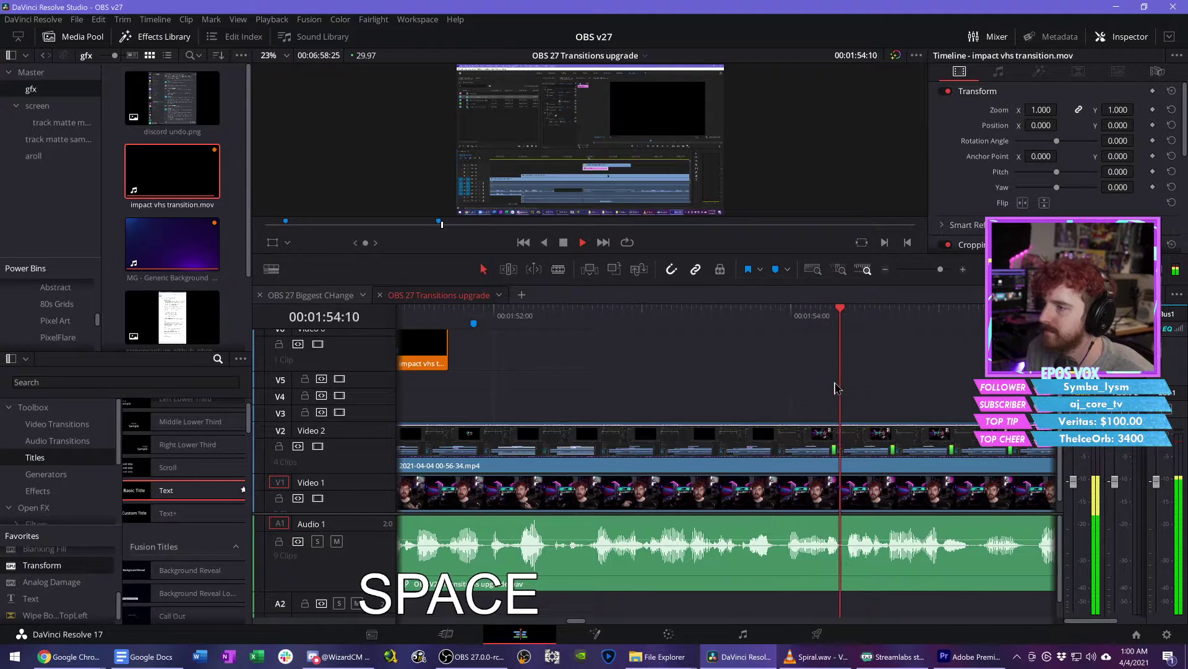
key(d)
key(d)
key(space)
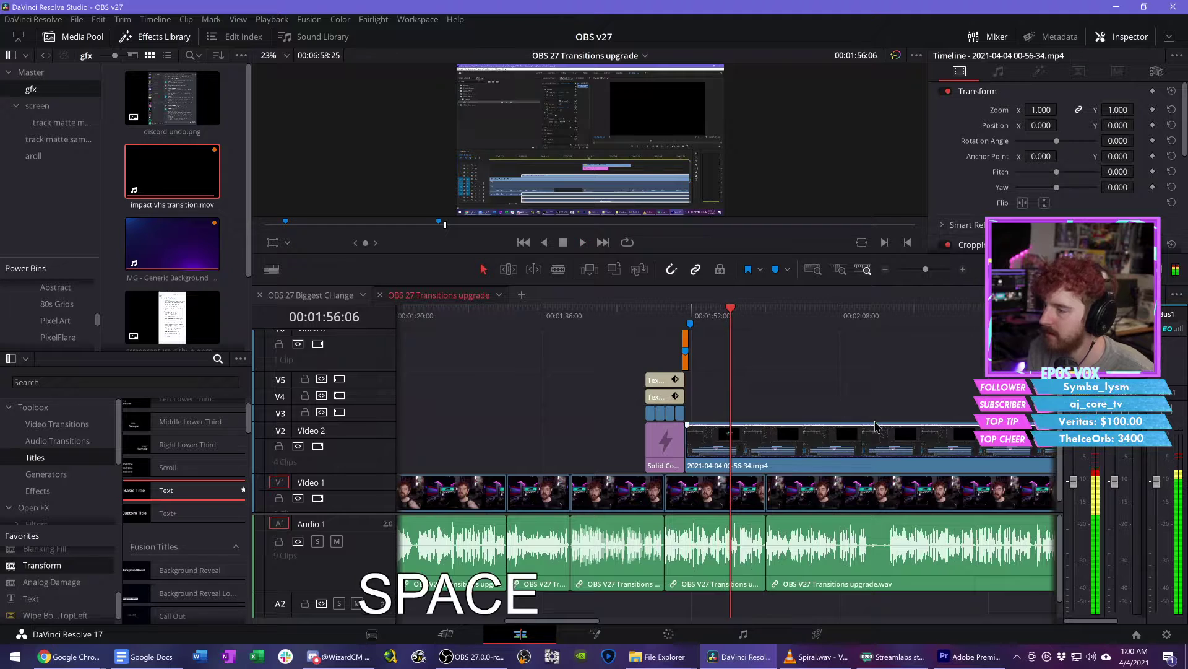
key(d)
key(d)
right_click(875, 427)
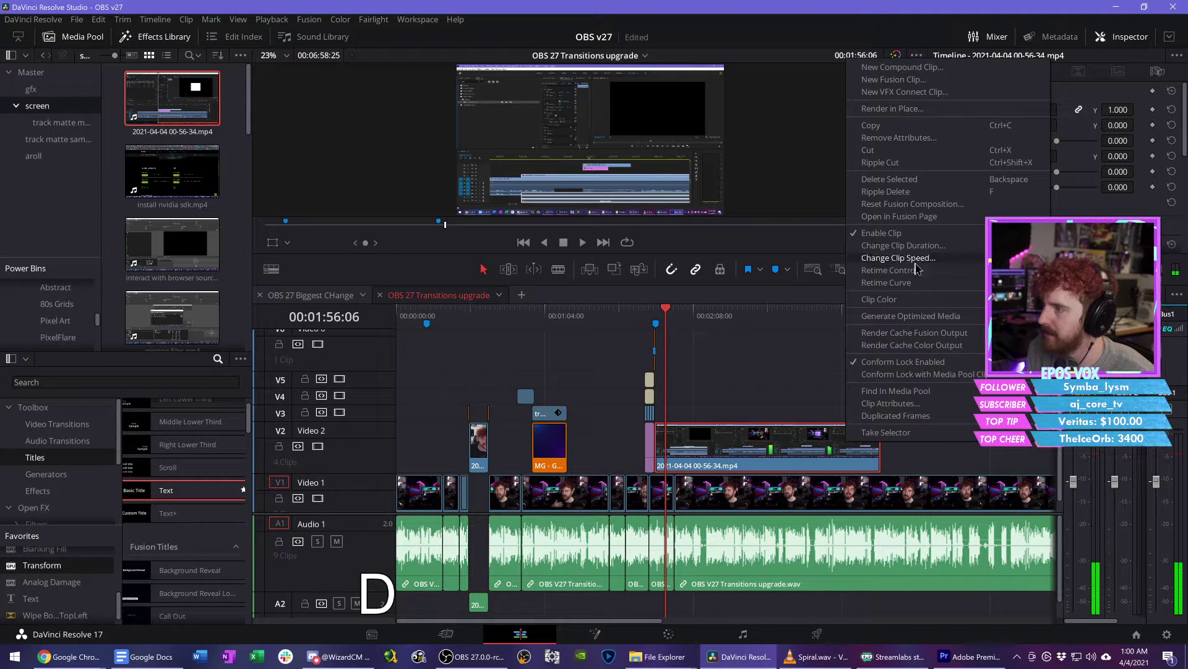
click(889, 270)
drag(879, 442, 739, 427)
key(s)
key(space)
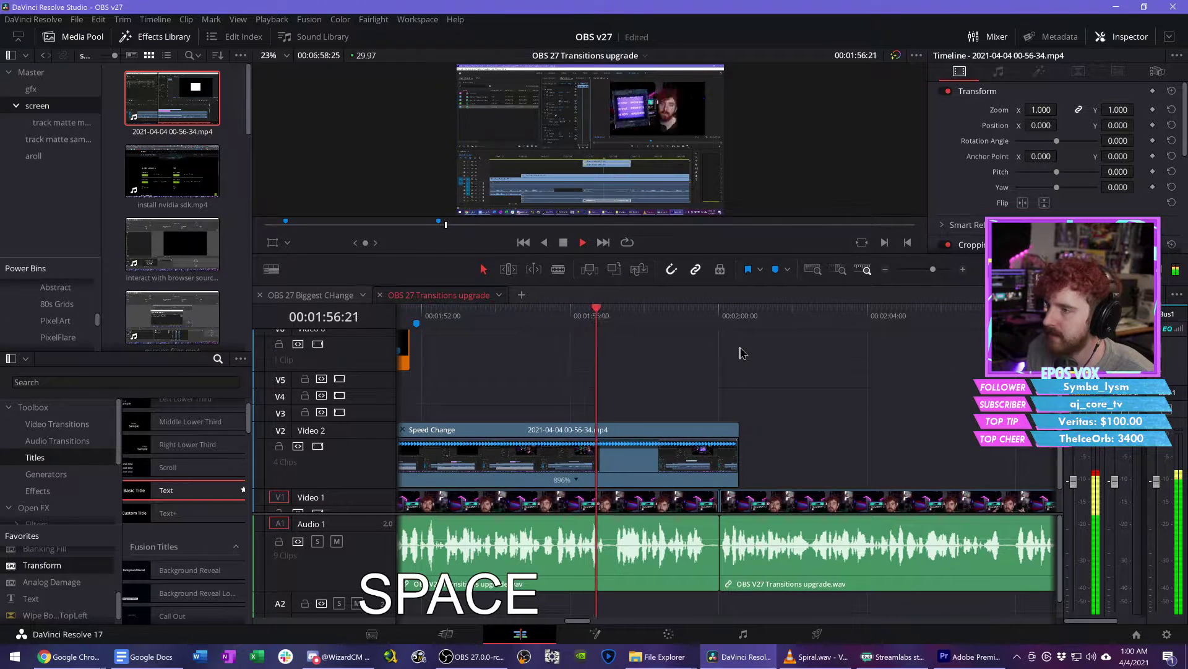
key(space)
Step: Set the retime process of the sped-up screen recording on Video 2 to Frame Blend and save the project
click(725, 430)
scroll(1065, 233, down, 10)
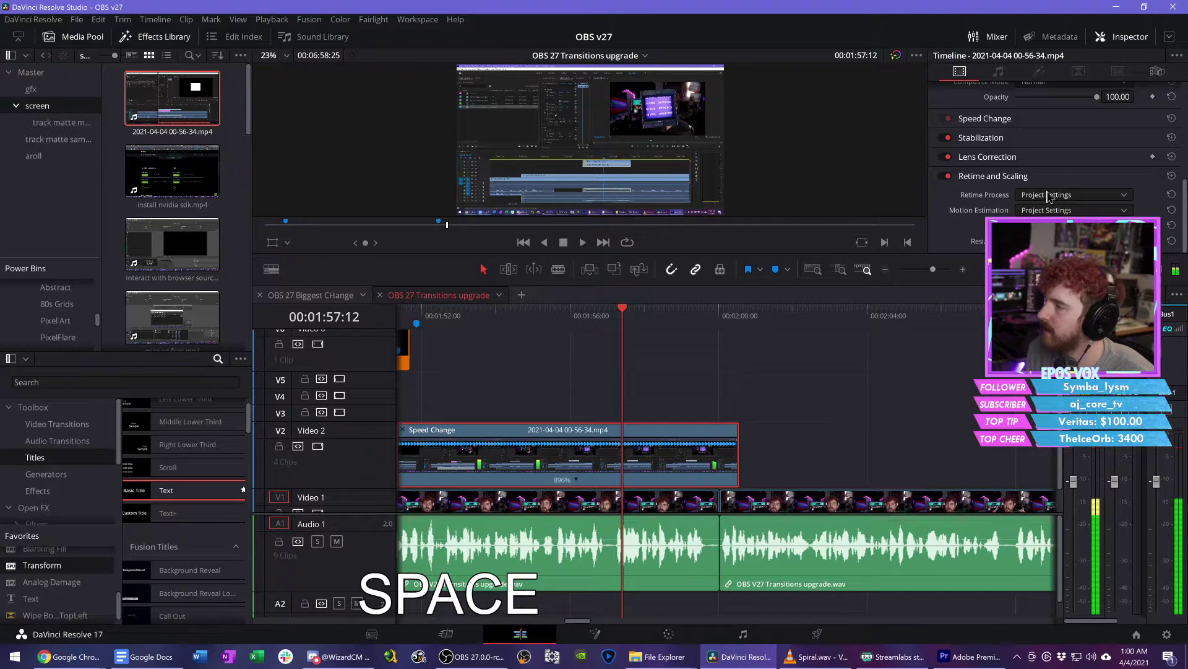
click(676, 388)
key(ctrl+s)
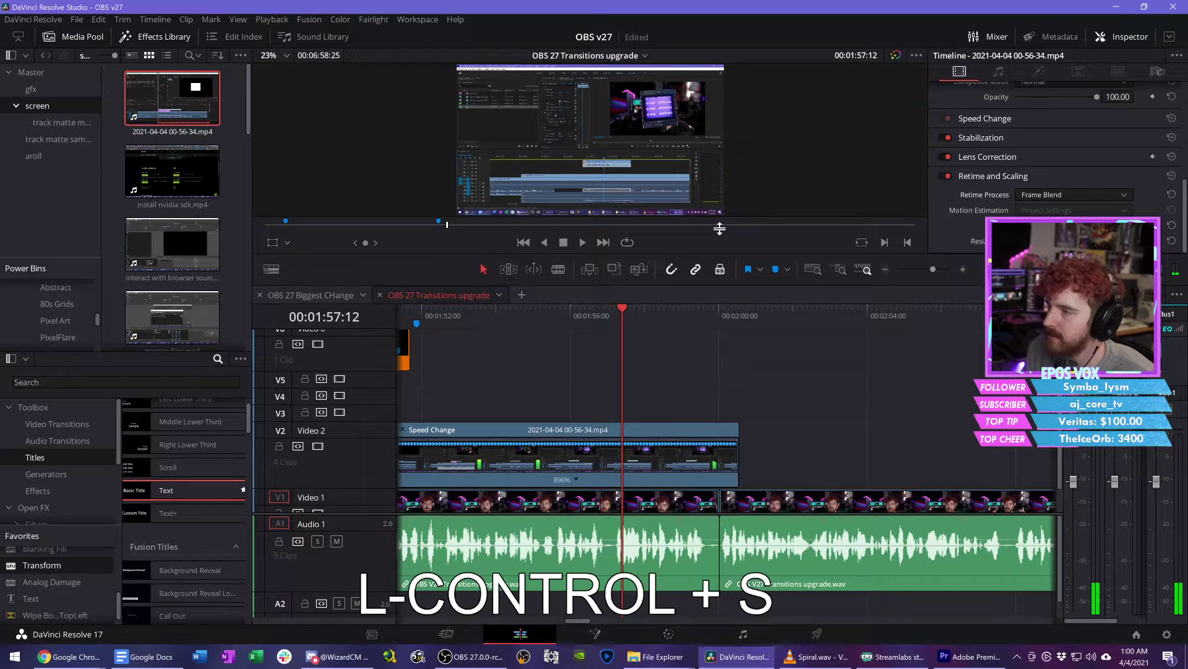
Step: Play the timeline past the screen recording, stop at 00:02:03:11, and save the project
key(space)
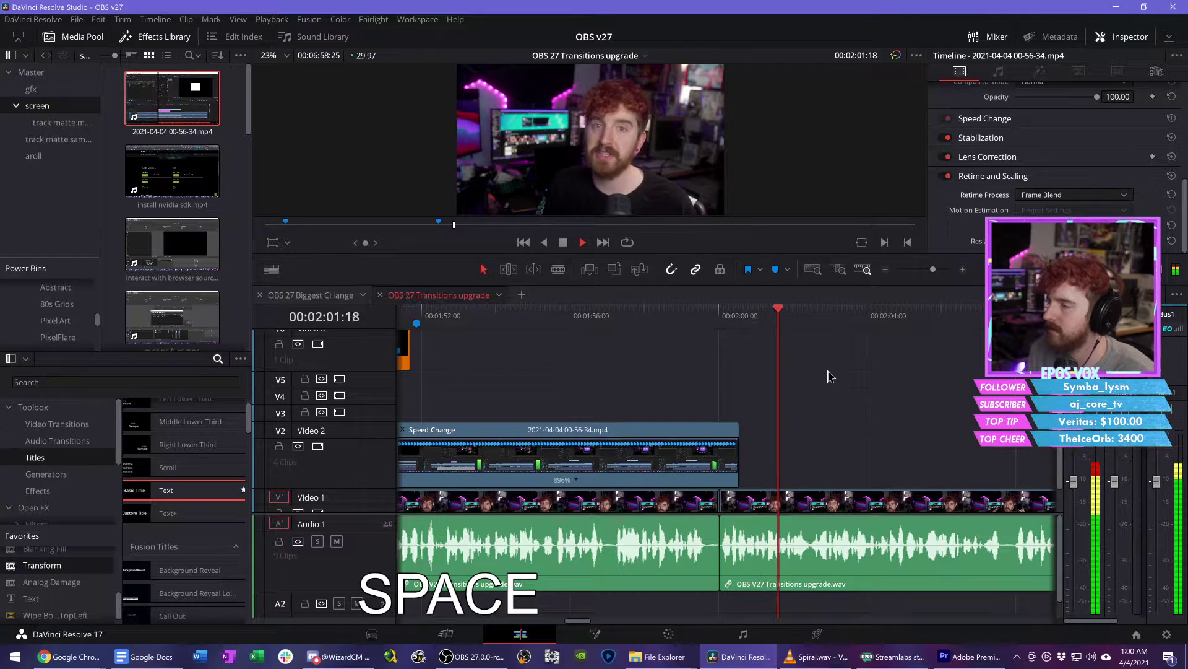
key(space)
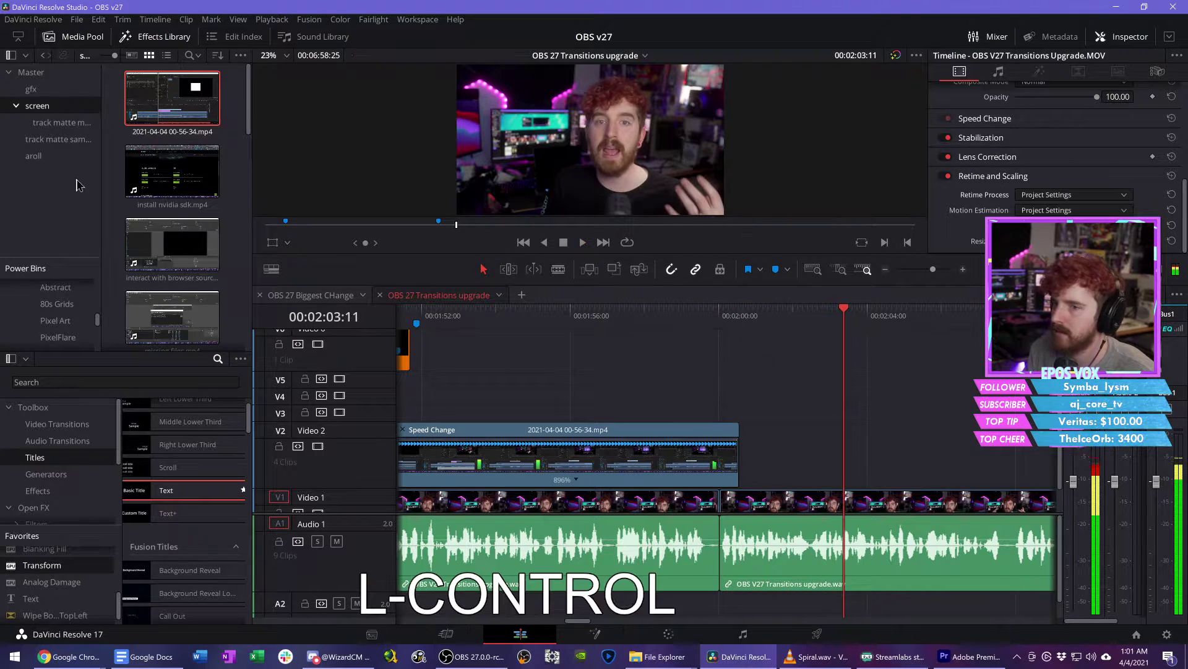
key(ctrl+s)
Step: Add CRT Stinger Transition.mov from the Transitions power bin to the project's gfx bin
click(30, 88)
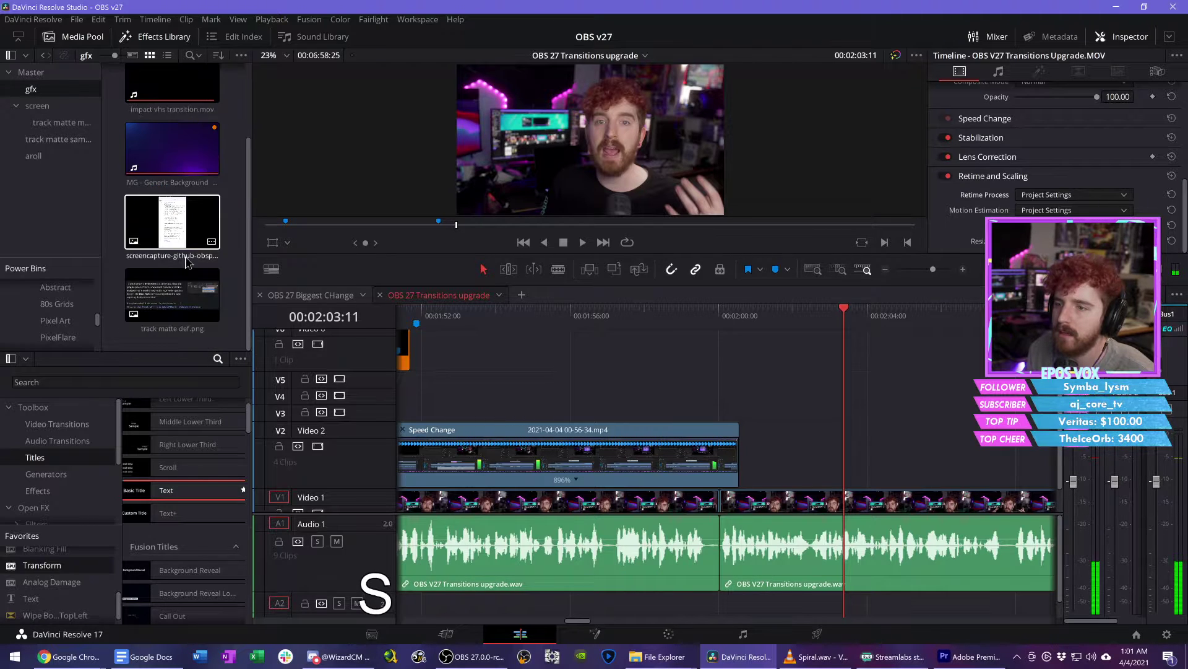
click(661, 657)
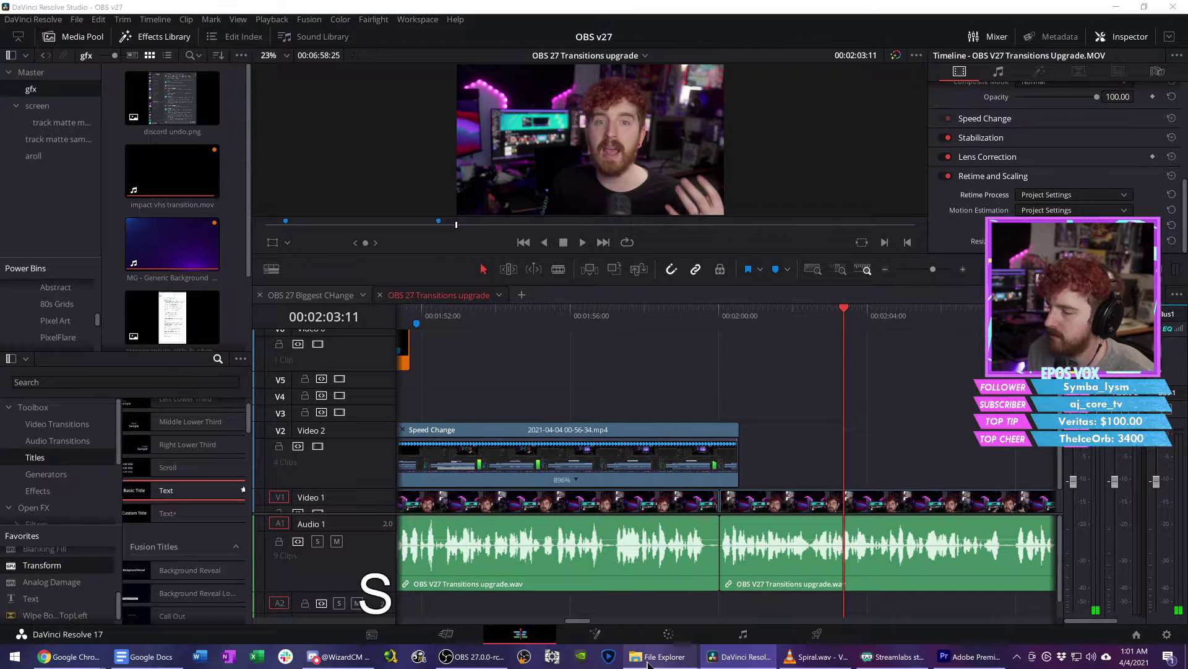
click(60, 309)
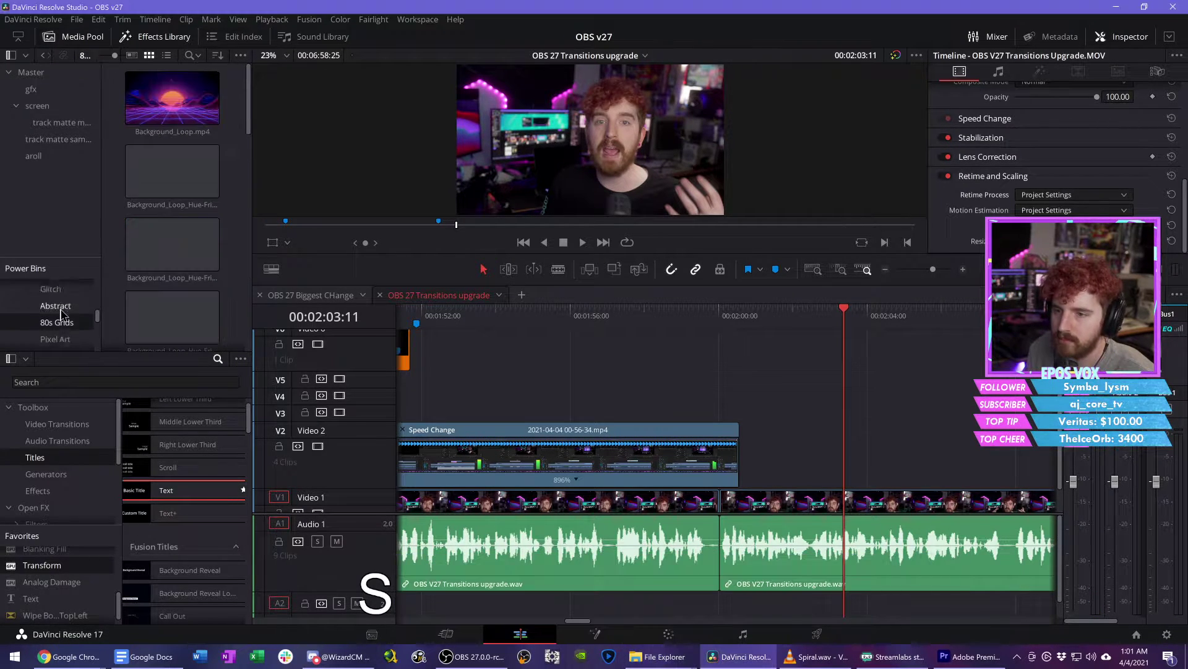
scroll(62, 314, up, 2)
scroll(62, 317, down, 3)
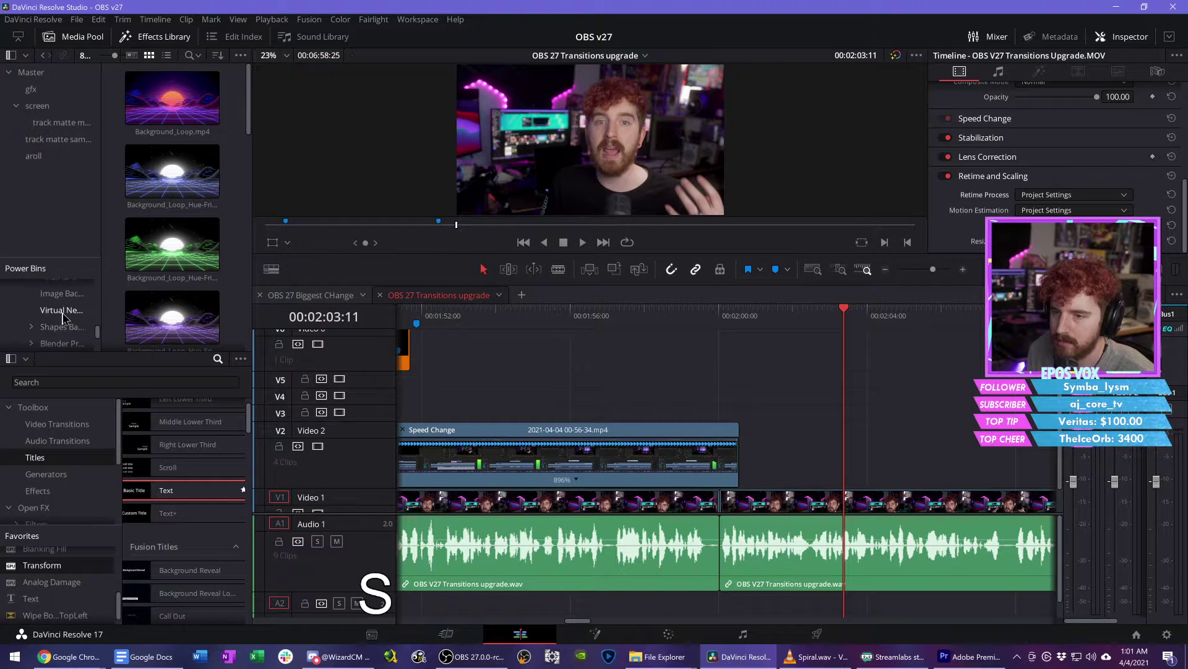
scroll(73, 333, up, 4)
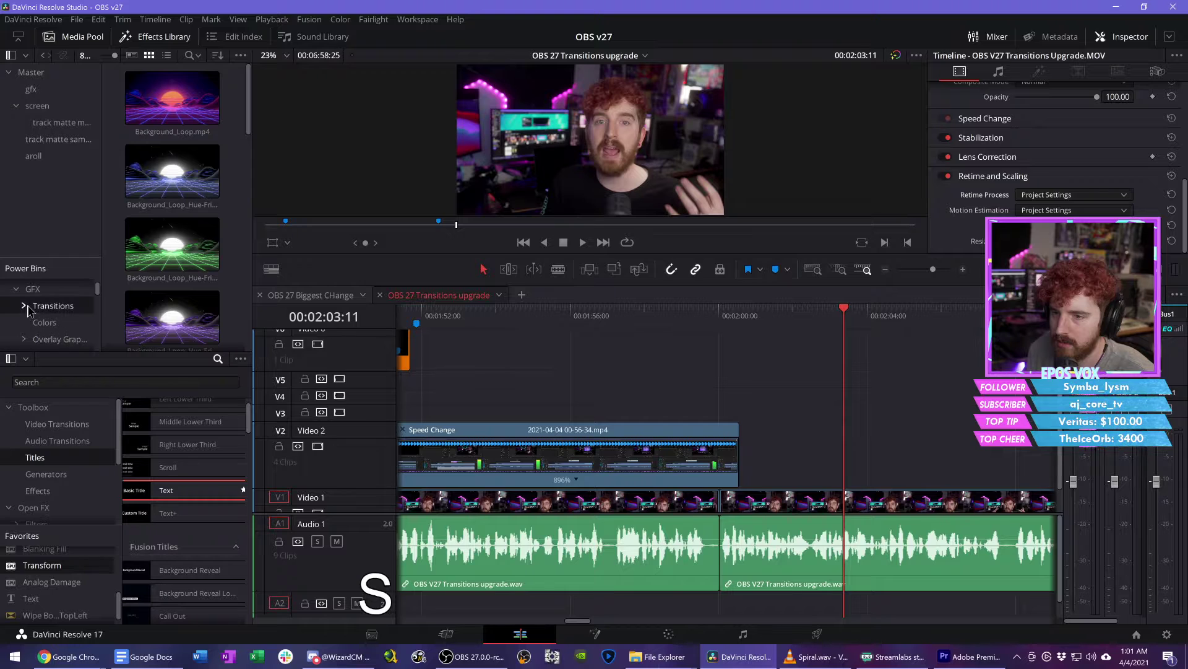
click(28, 308)
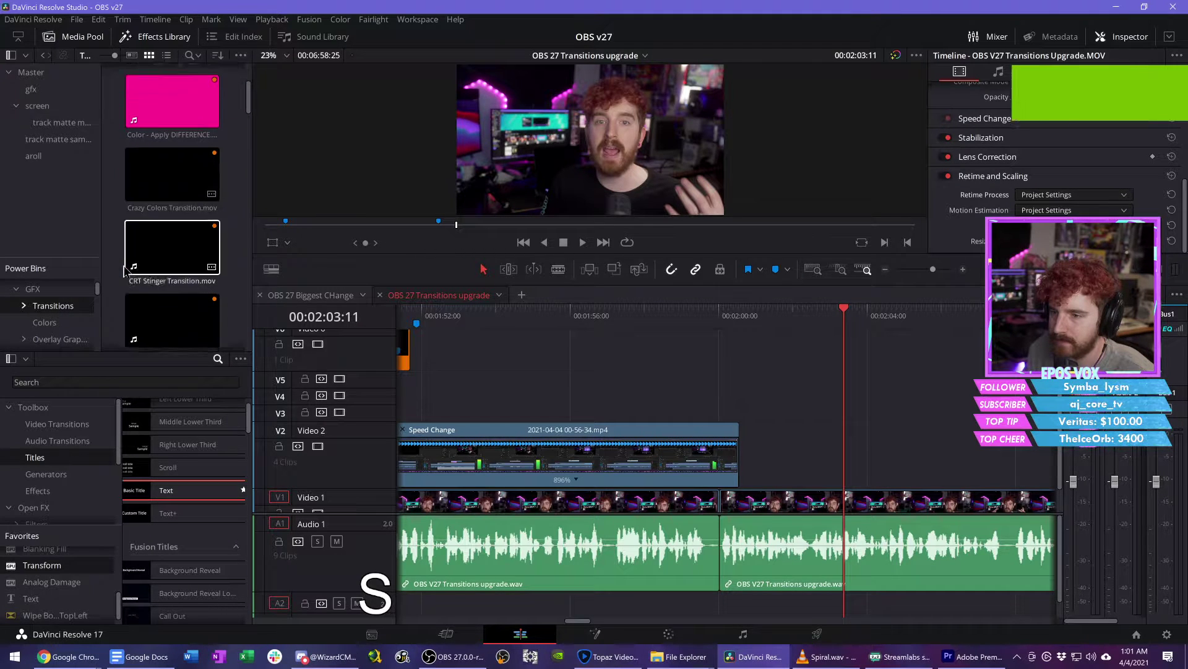
drag(125, 267, 31, 89)
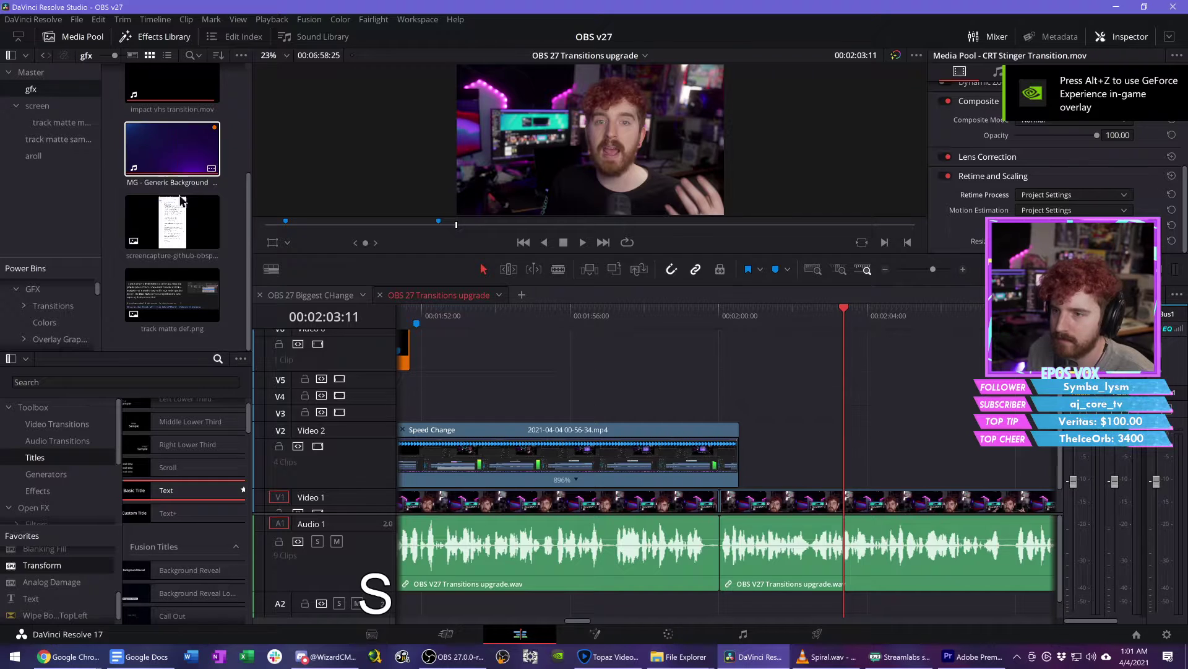
Step: Place CRT Stinger Transition.mov on Video 2 at 00:02:03:11 and set its audio volume to -100
scroll(176, 272, up, 3)
click(176, 283)
drag(160, 141, 879, 461)
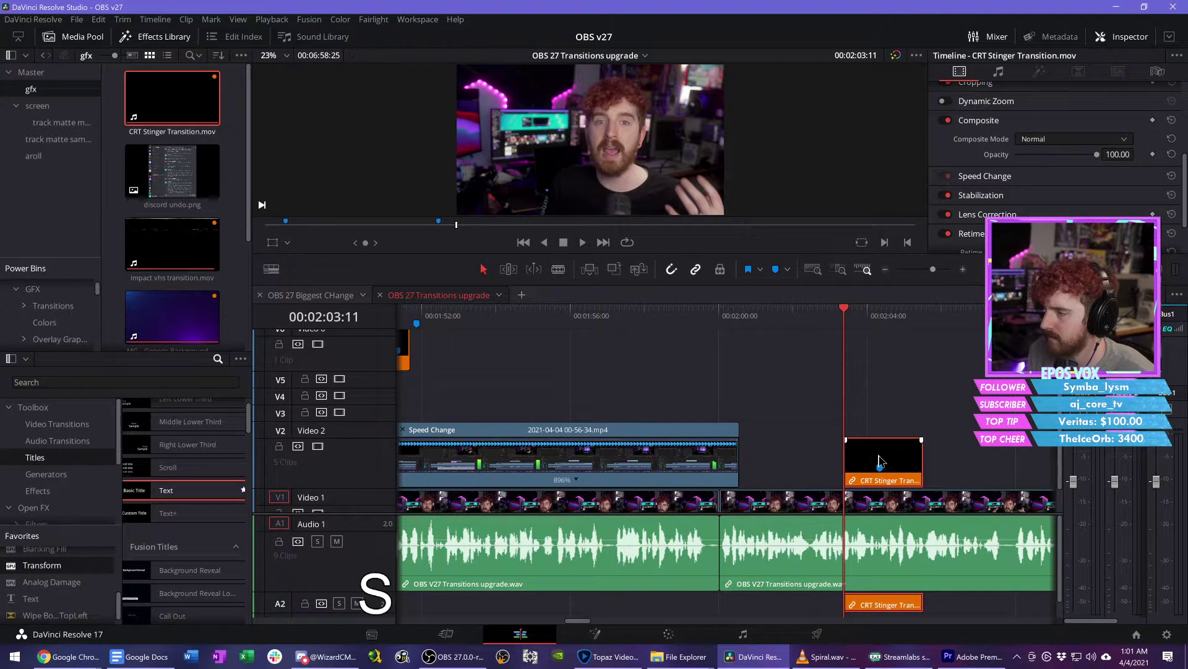
click(999, 72)
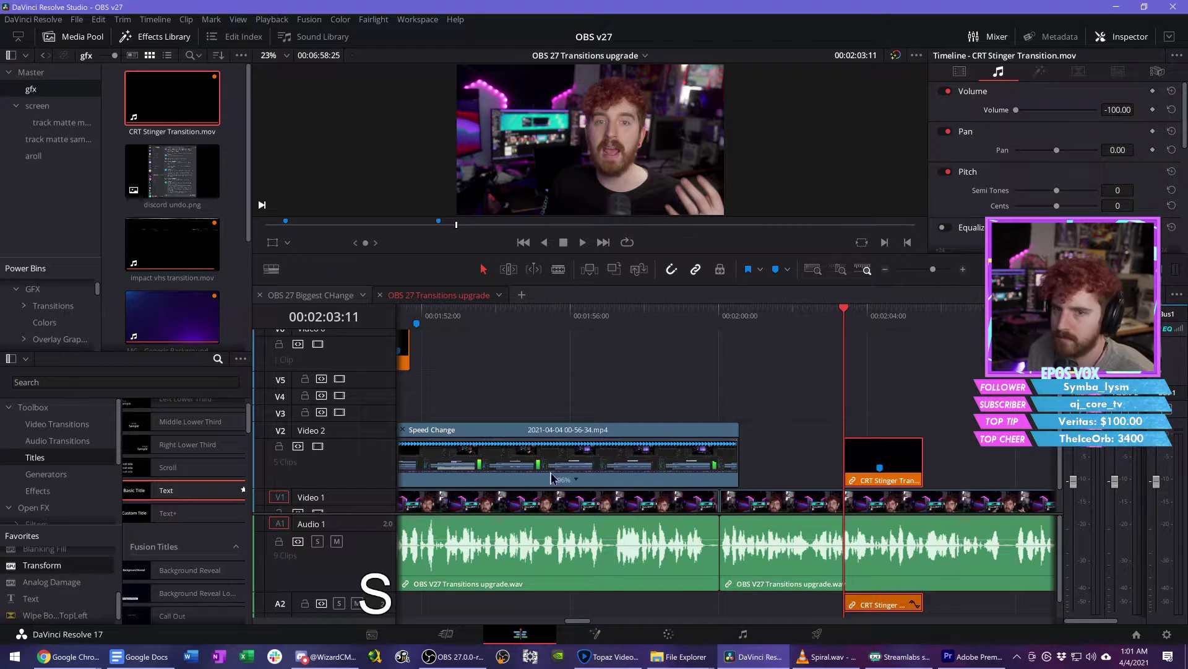
Step: Switch to Topaz Video Enhance AI and close it
click(610, 656)
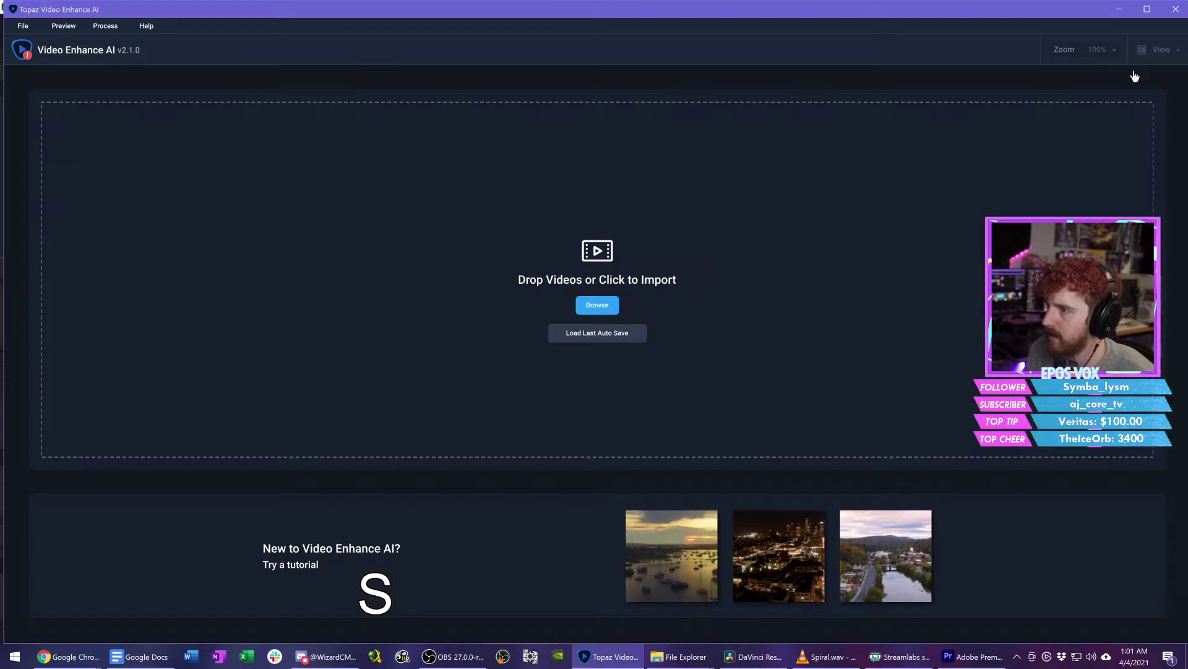
click(1165, 14)
Step: Play the timeline through the CRT stinger at up to double speed and stop just after 00:02:15
scroll(901, 390, up, 3)
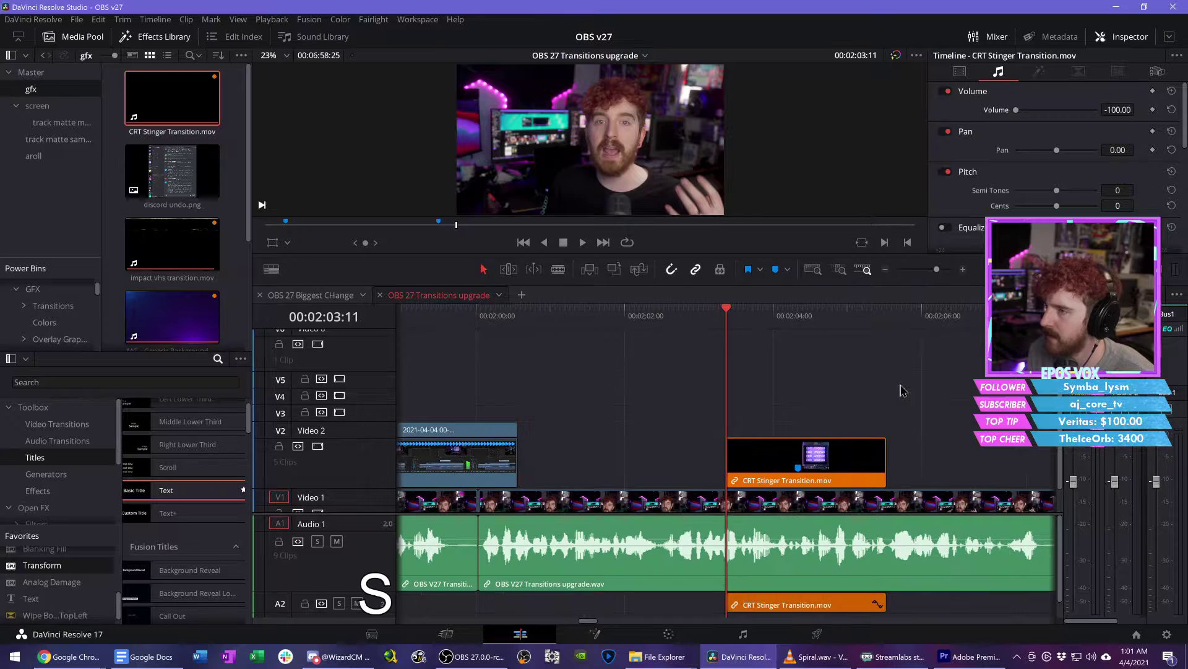
key(space)
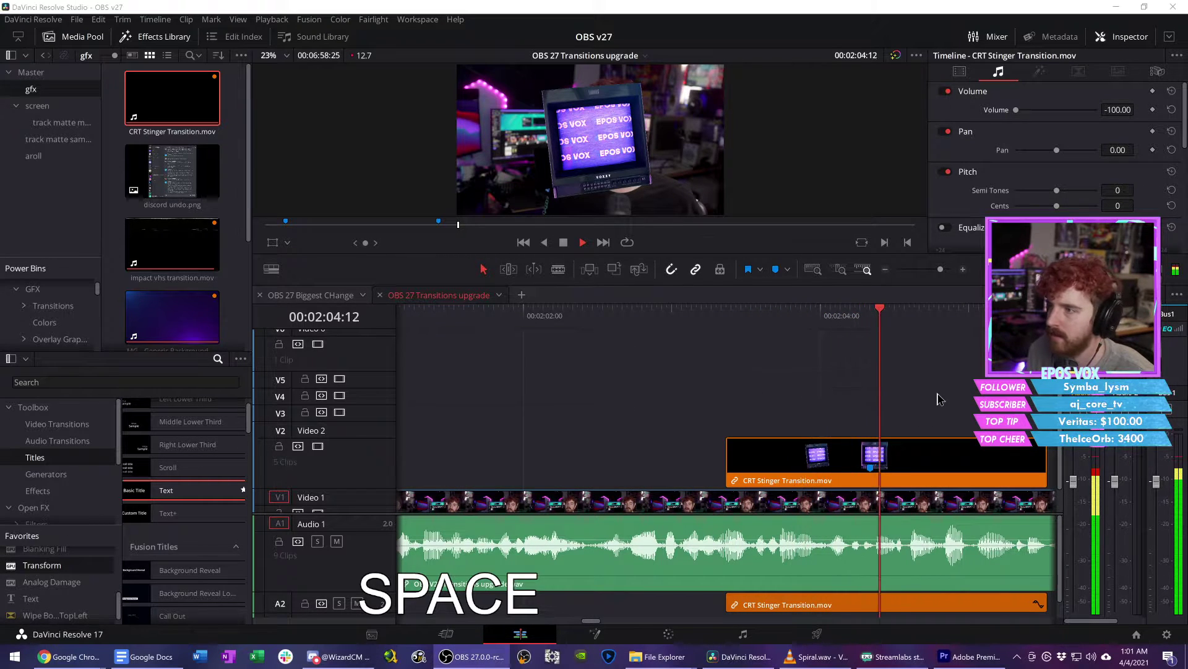
scroll(879, 384, down, 3)
key(d)
key(l)
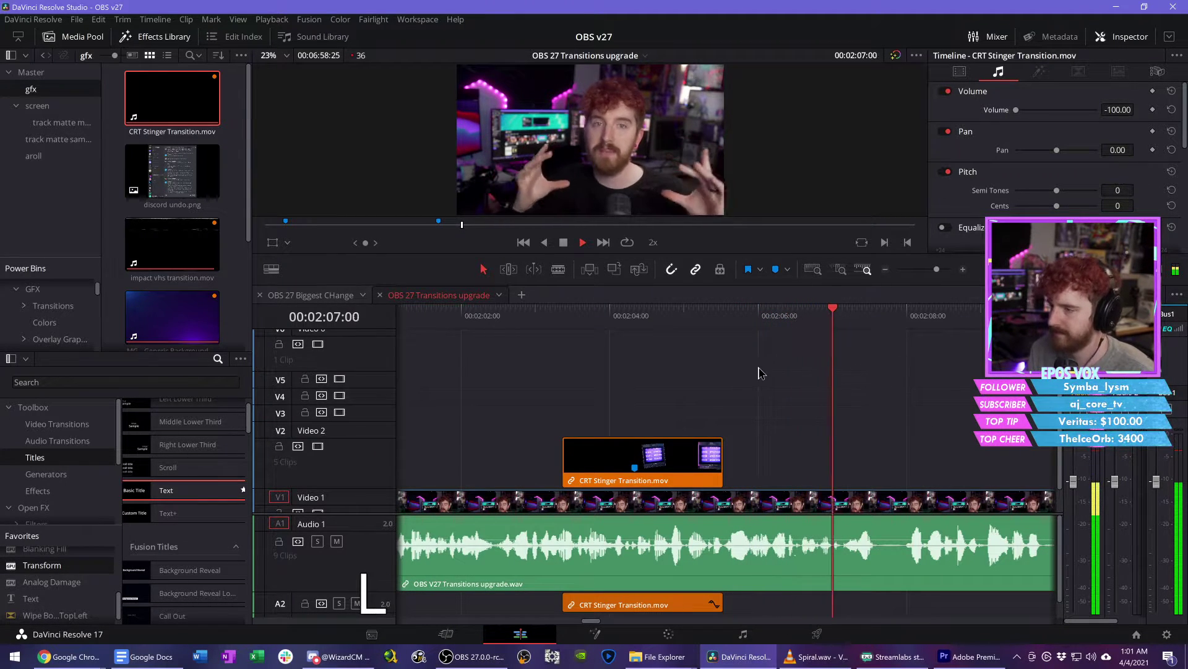
scroll(767, 384, down, 5)
key(s)
scroll(783, 409, up, 4)
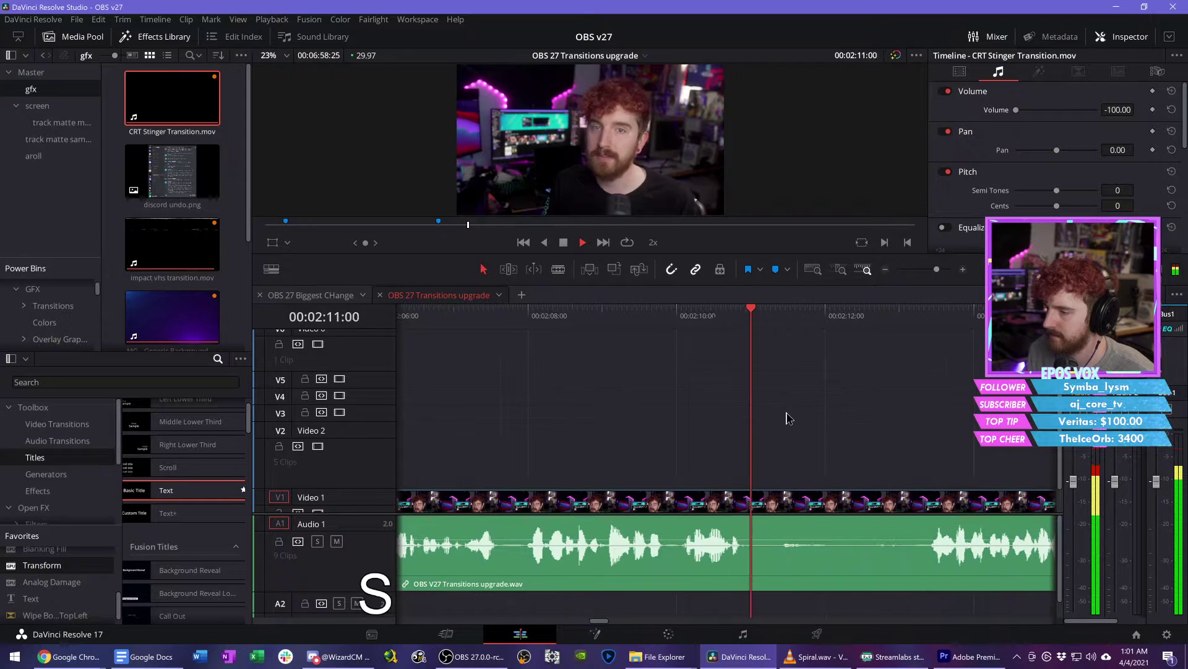
key(d)
scroll(612, 434, down, 4)
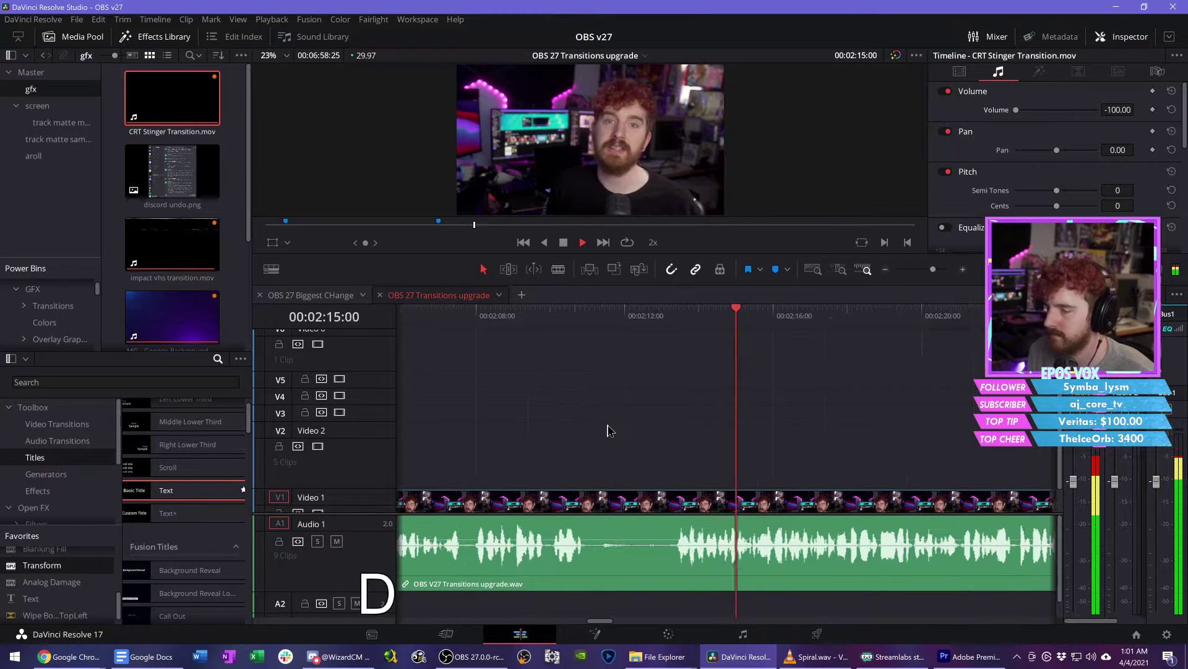
key(space)
Step: Split the talking-head clip at about 00:02:13 and ripple delete its video and audio from about 00:02:00 up to that cut
drag(453, 317, 460, 317)
key(c)
key(s)
key(d)
scroll(887, 562, down, 2)
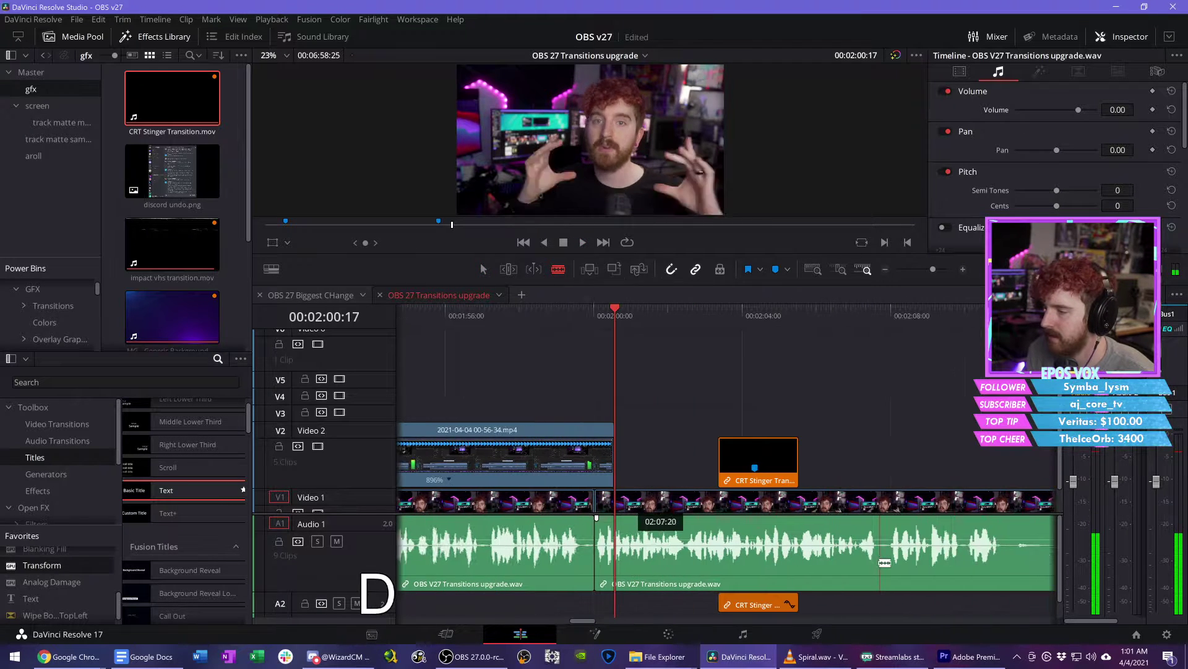
key(v)
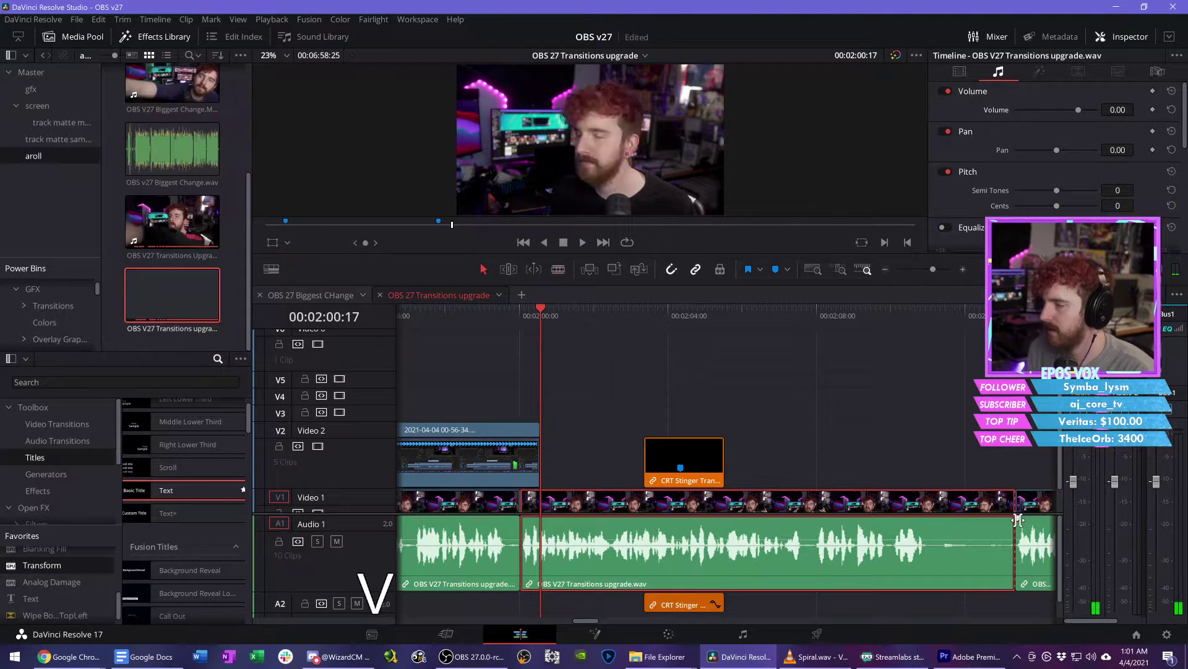
key(BackSpace)
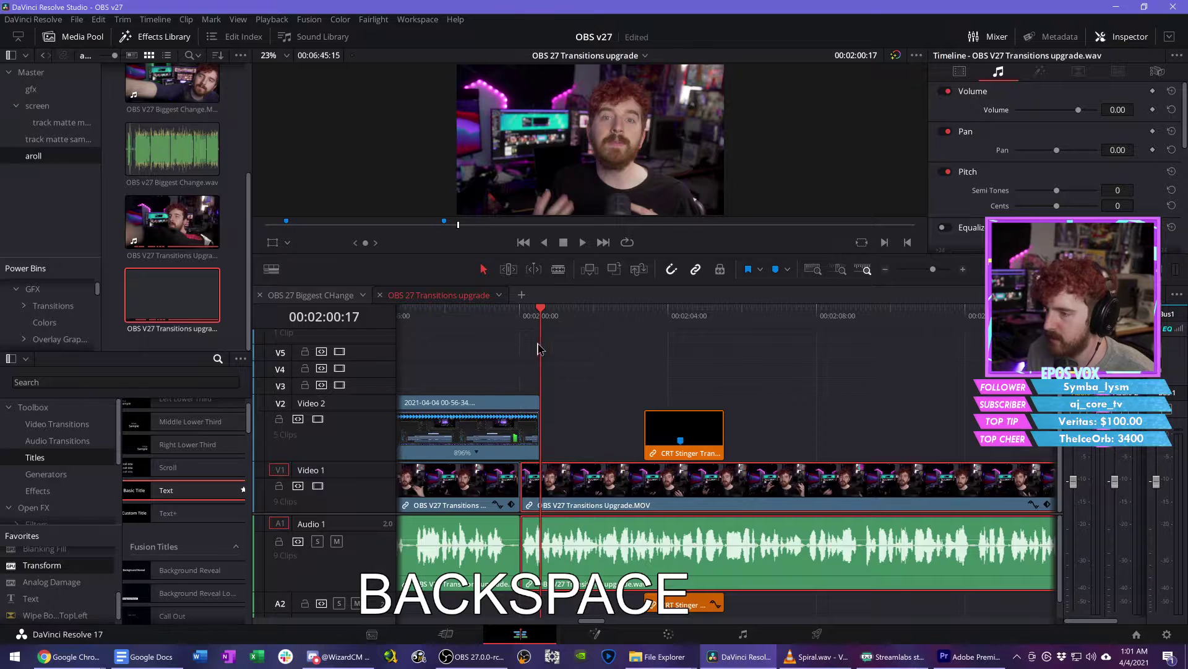
Step: Play the timeline from 00:02:00:17 at up to double speed, stop at about 00:02:28, and save the project
key(space)
key(l)
key(l)
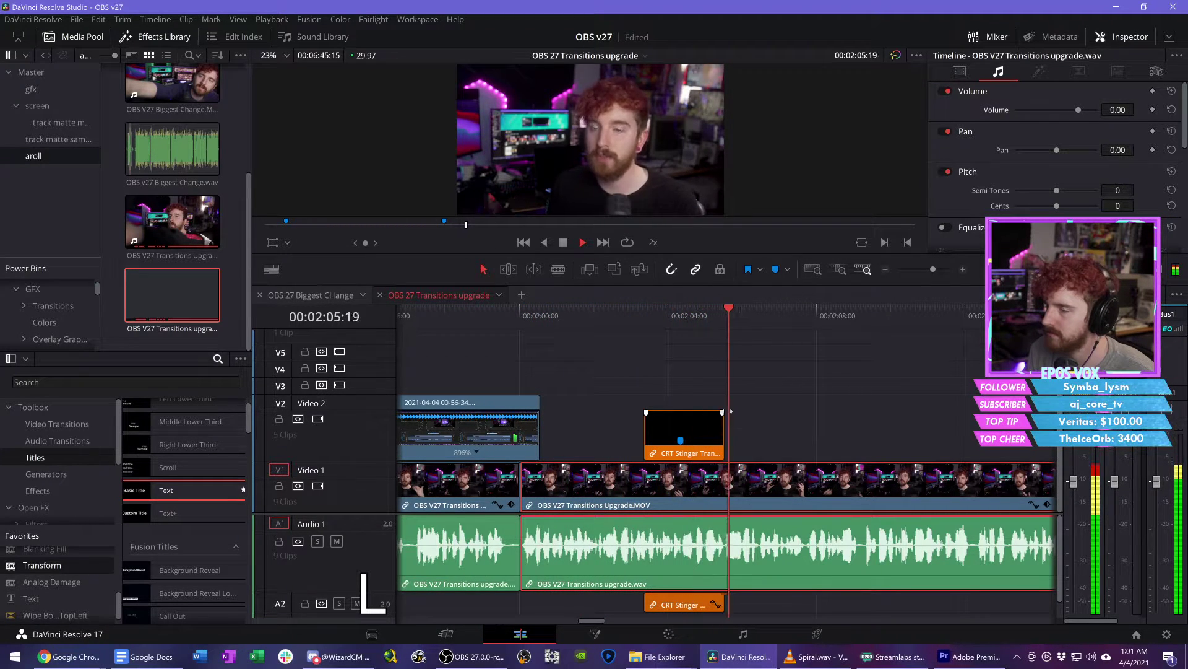
key(d)
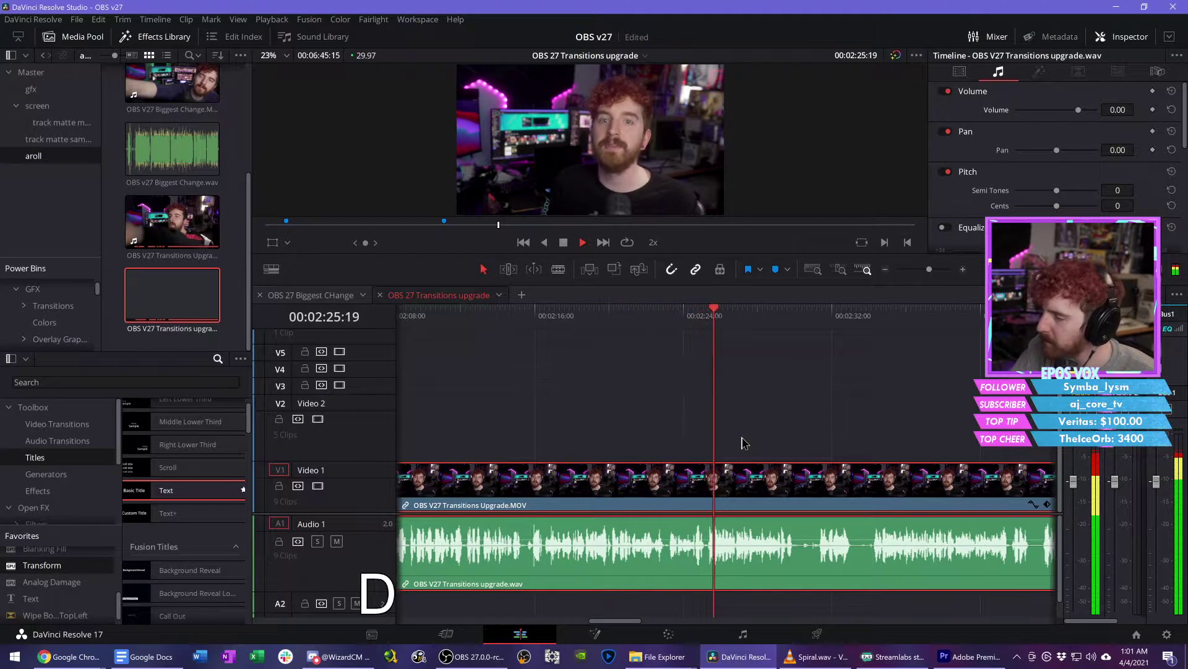
key(space)
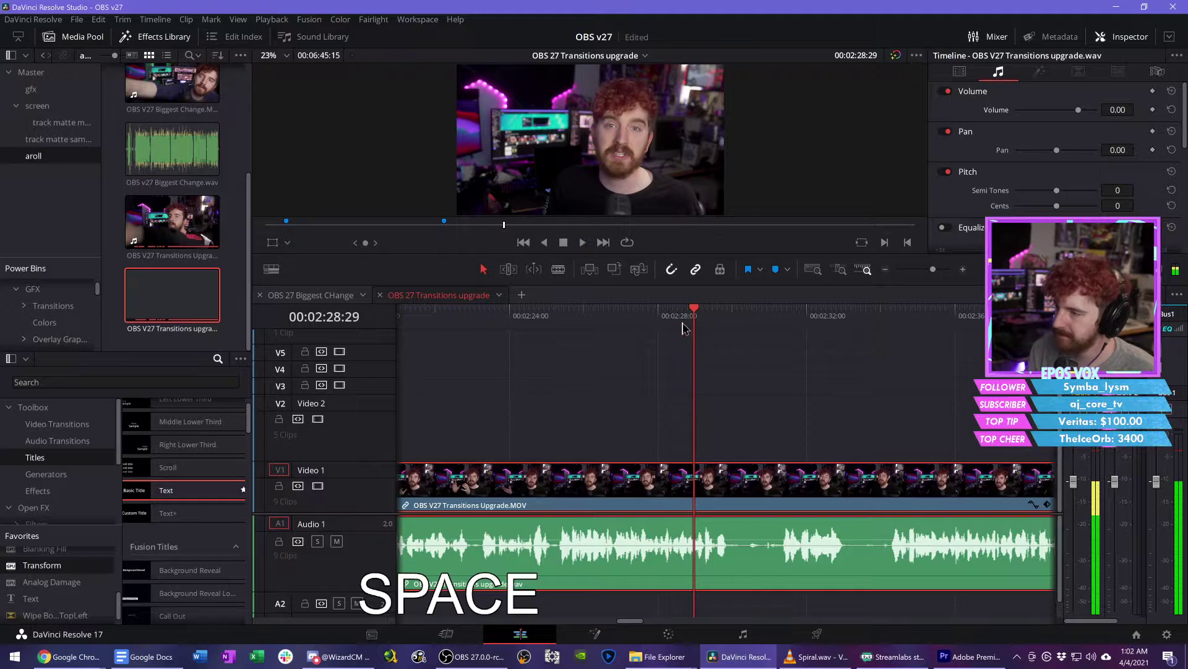
key(ctrl+s)
Step: Switch to Chrome and open the list of uploaded videos on the EposVox YouTube channel
mouse_move(68, 656)
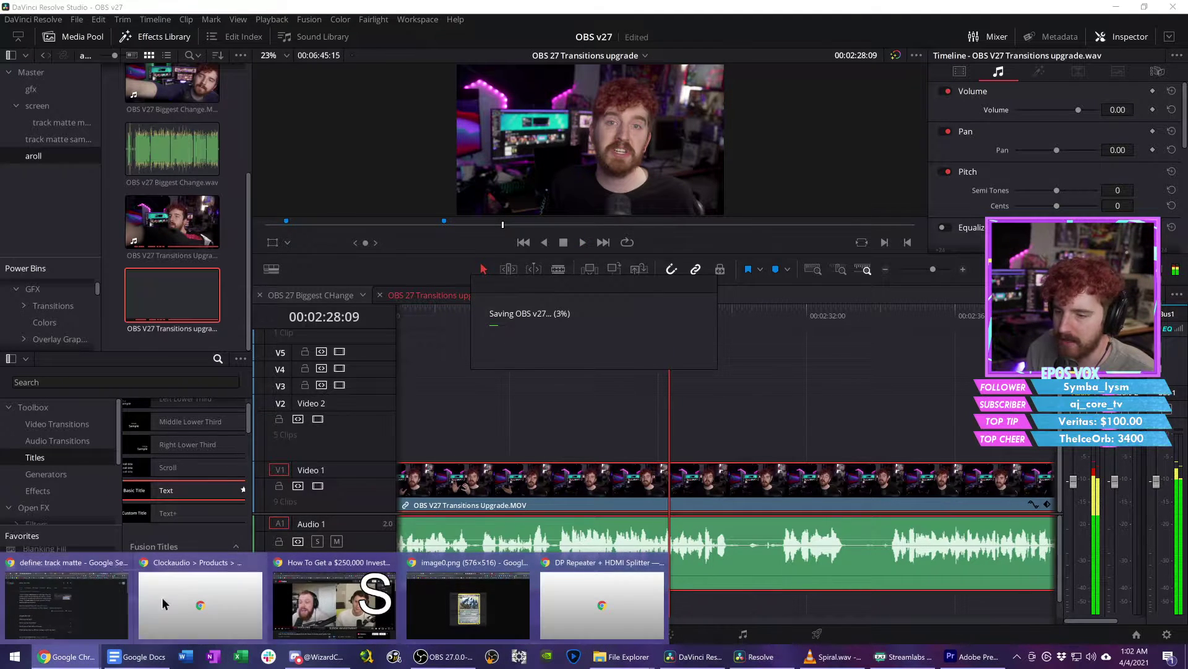
click(231, 611)
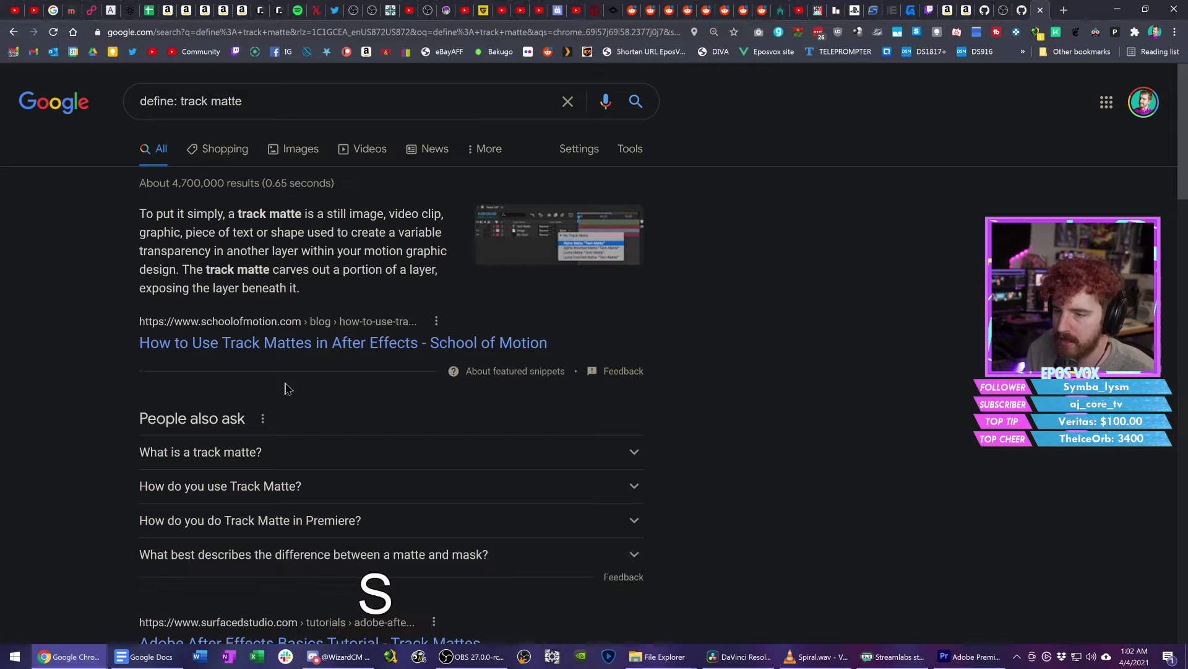
click(200, 54)
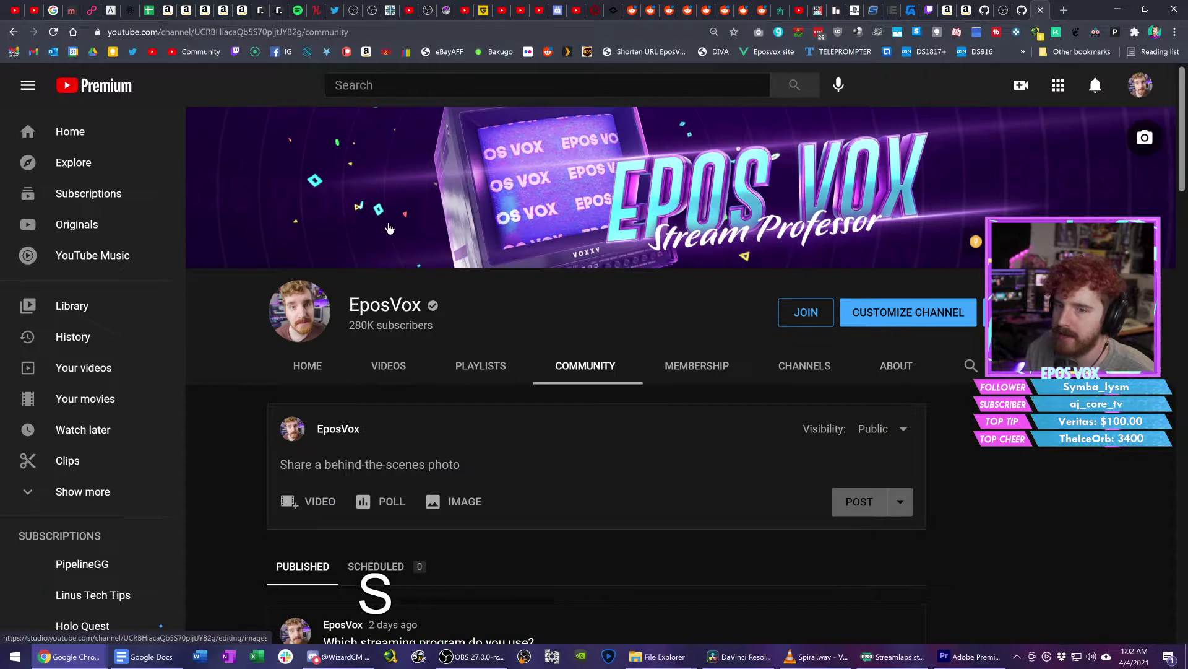
click(390, 365)
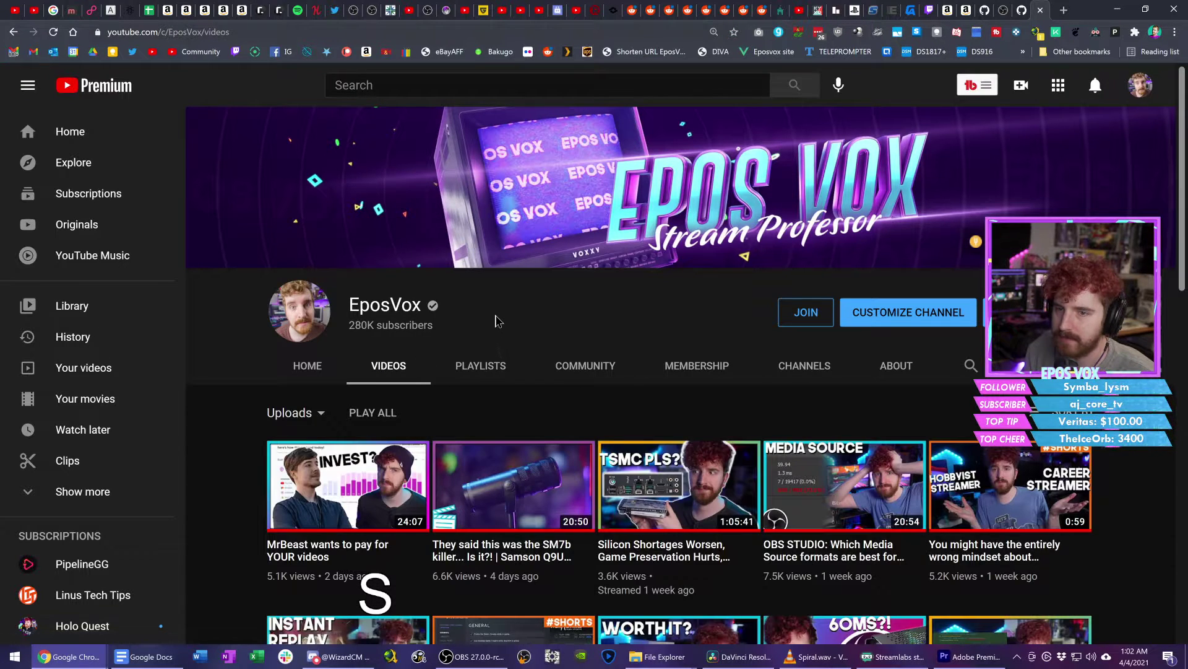
Step: Open the list of clips of the own channel in the Twitch Creator Dashboard
click(944, 10)
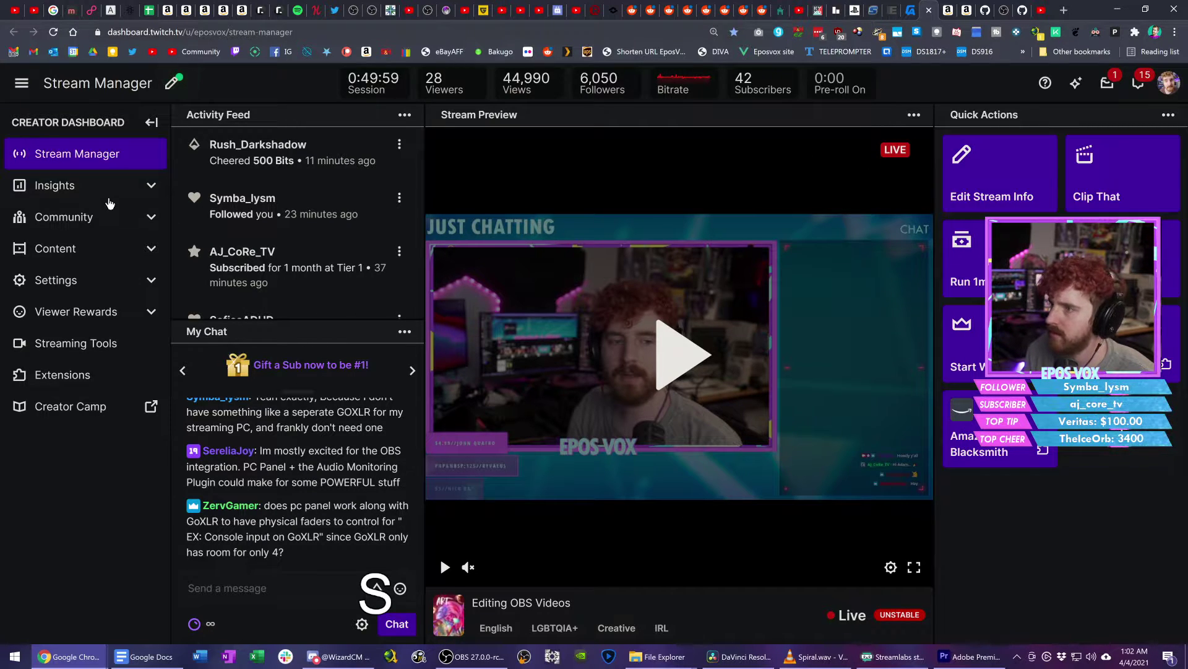
click(102, 246)
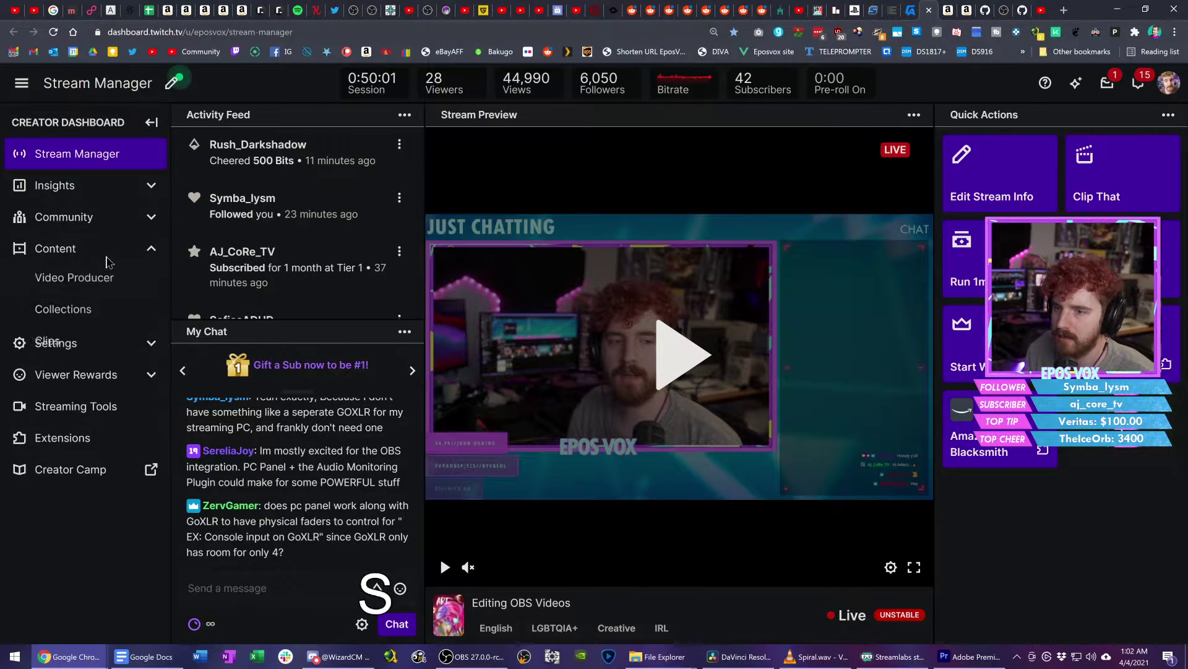
click(49, 344)
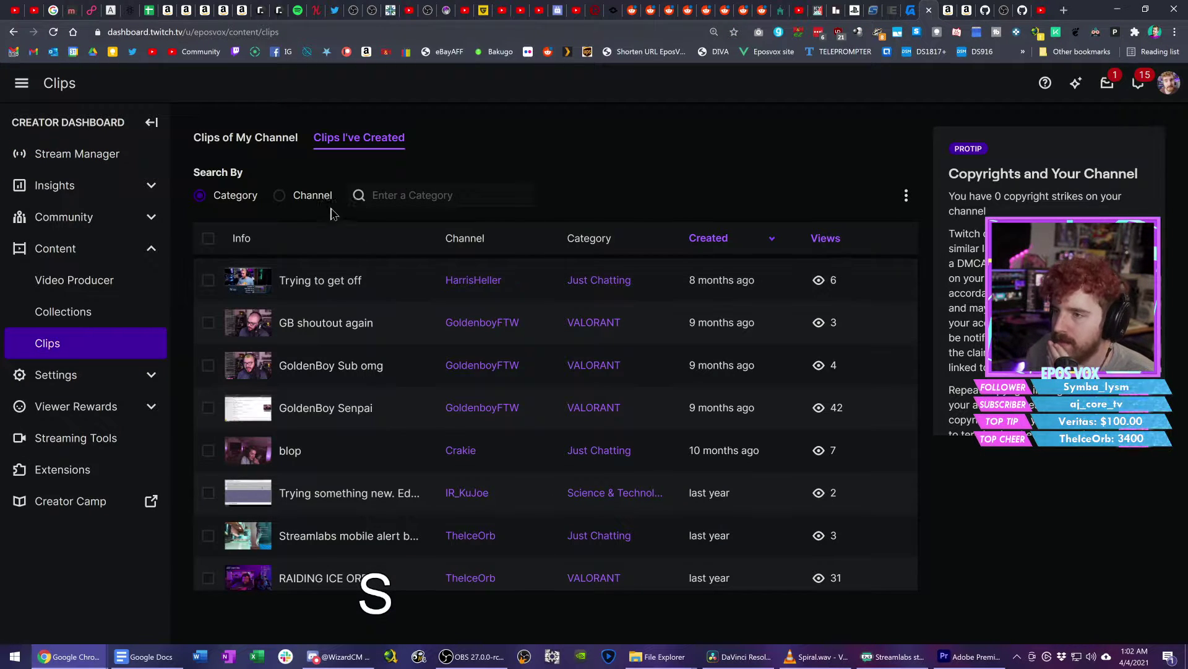
click(278, 139)
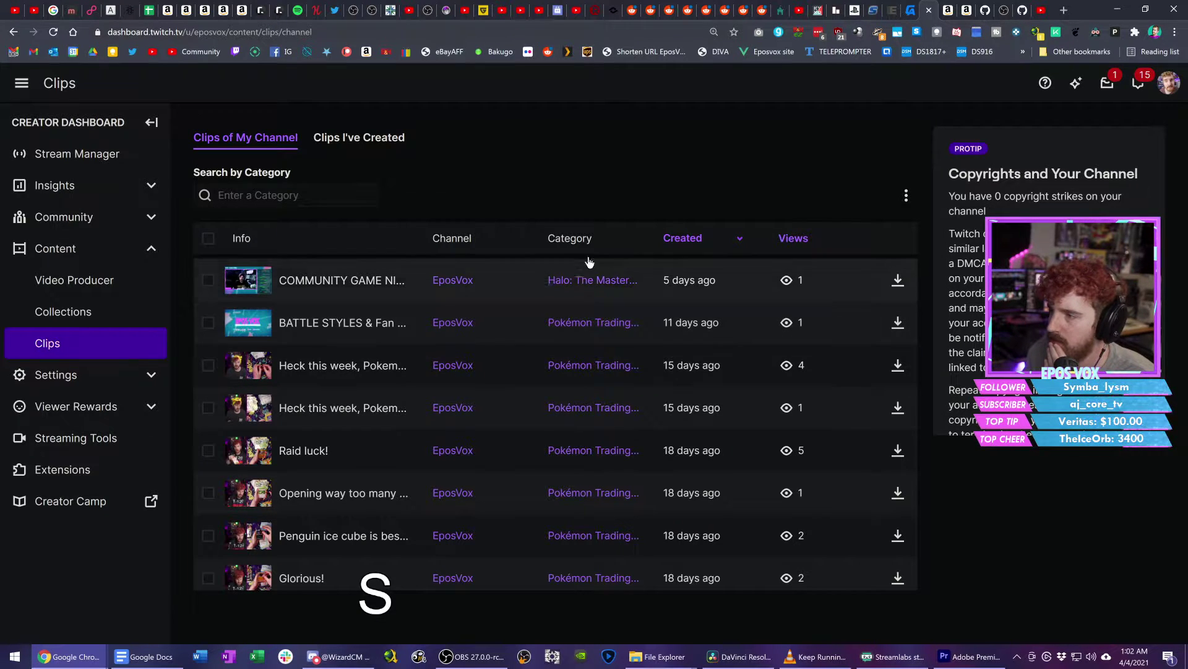
Step: Look through the clips created by the own account, ordered by creation date from oldest and again from newest
click(359, 137)
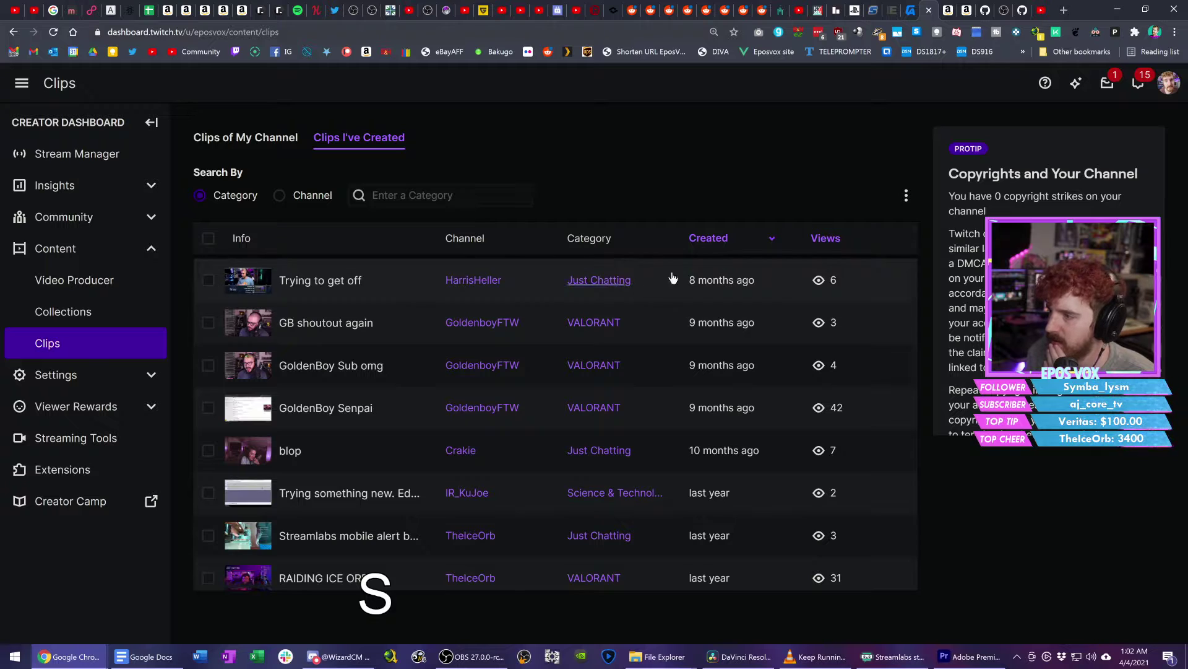
click(754, 240)
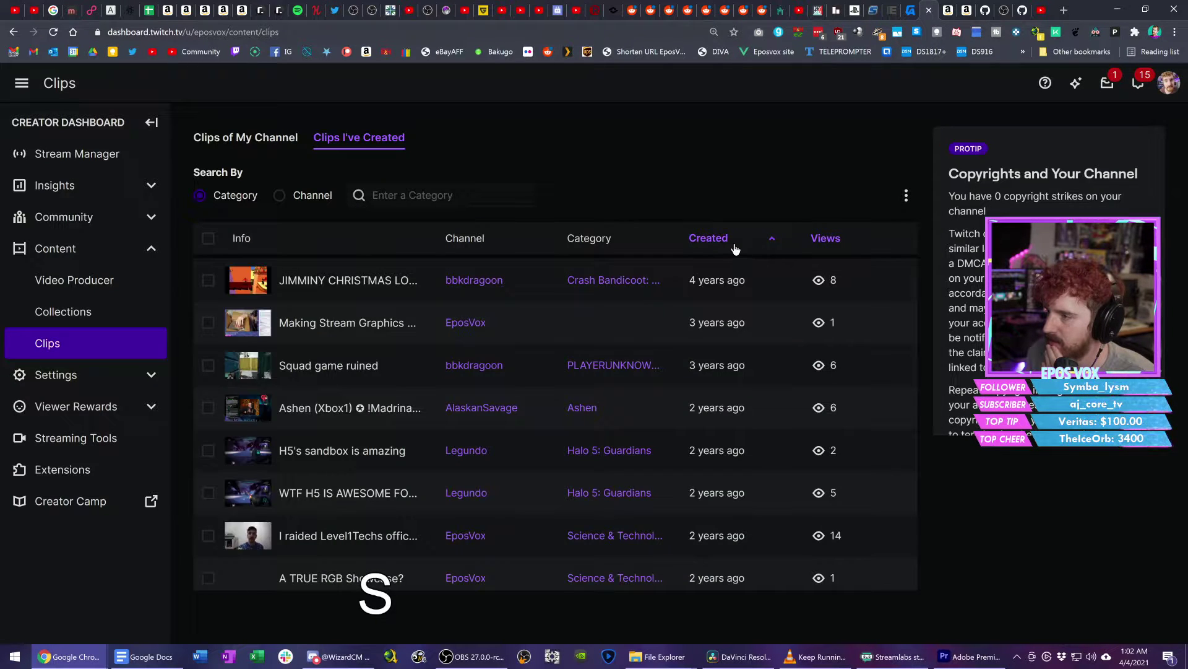
click(735, 246)
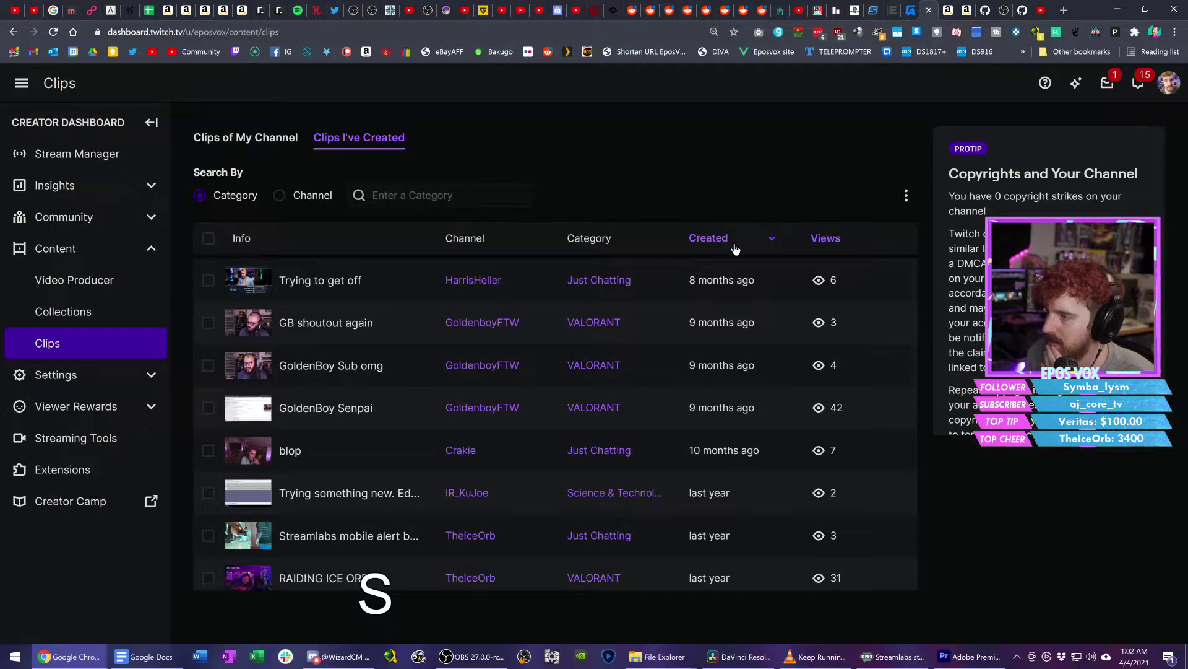
Step: Return to the EposVox YouTube uploads and look for the OBS Studio video about media source formats
click(1034, 12)
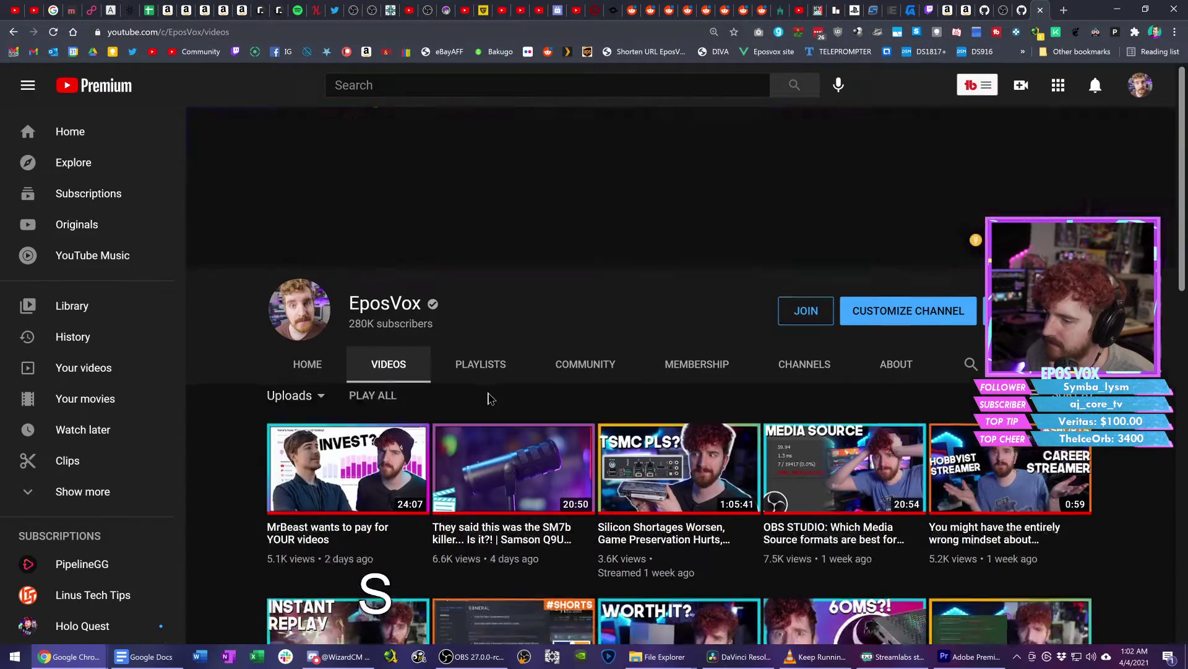
scroll(485, 397, down, 5)
scroll(485, 393, up, 2)
scroll(483, 387, down, 2)
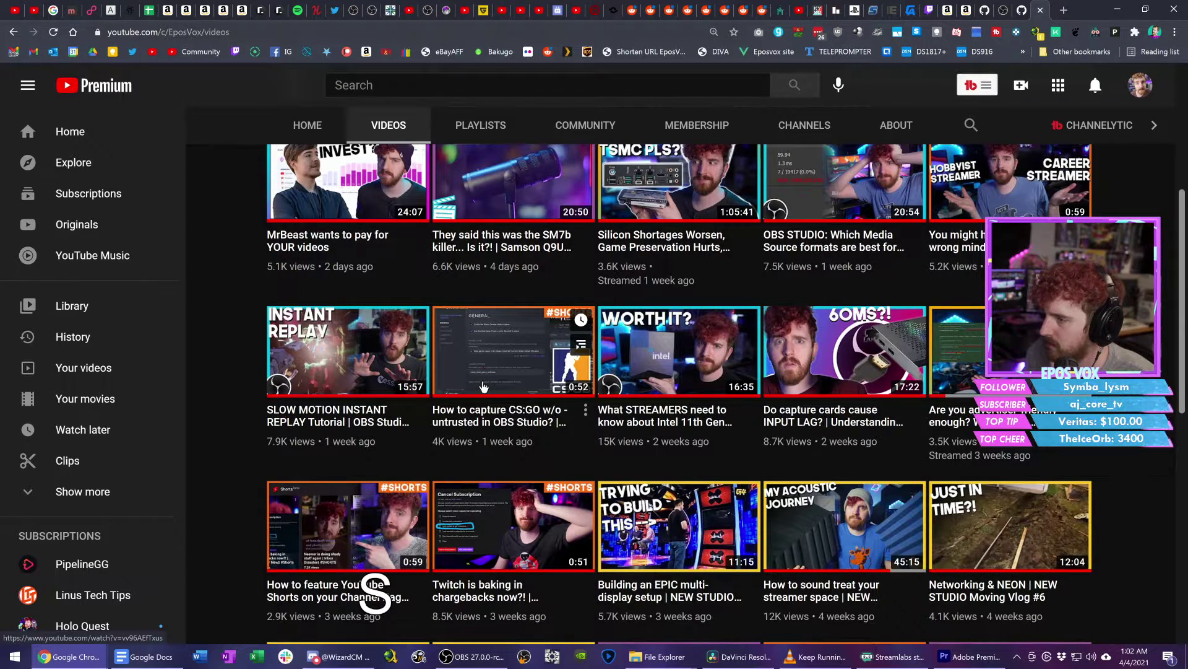
scroll(687, 260, up, 2)
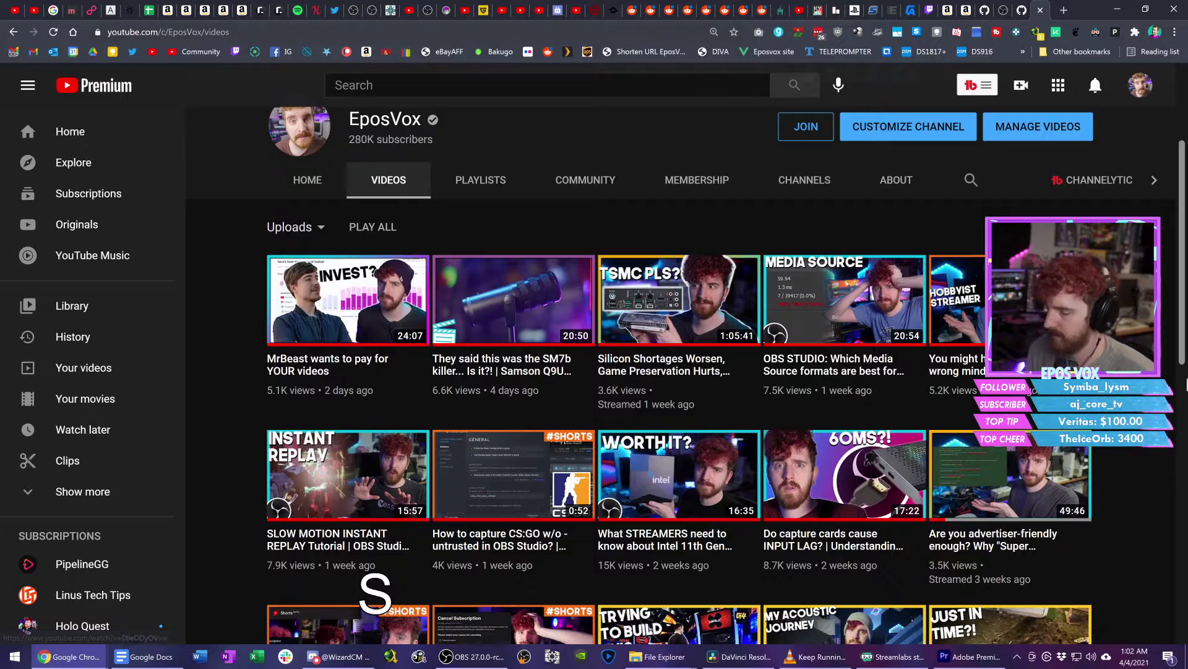
Step: Enlarge the page to 175% and capture the thumbnail and title of the "OBS STUDIO: Which Media Source formats" video as a region screenshot
key(Print)
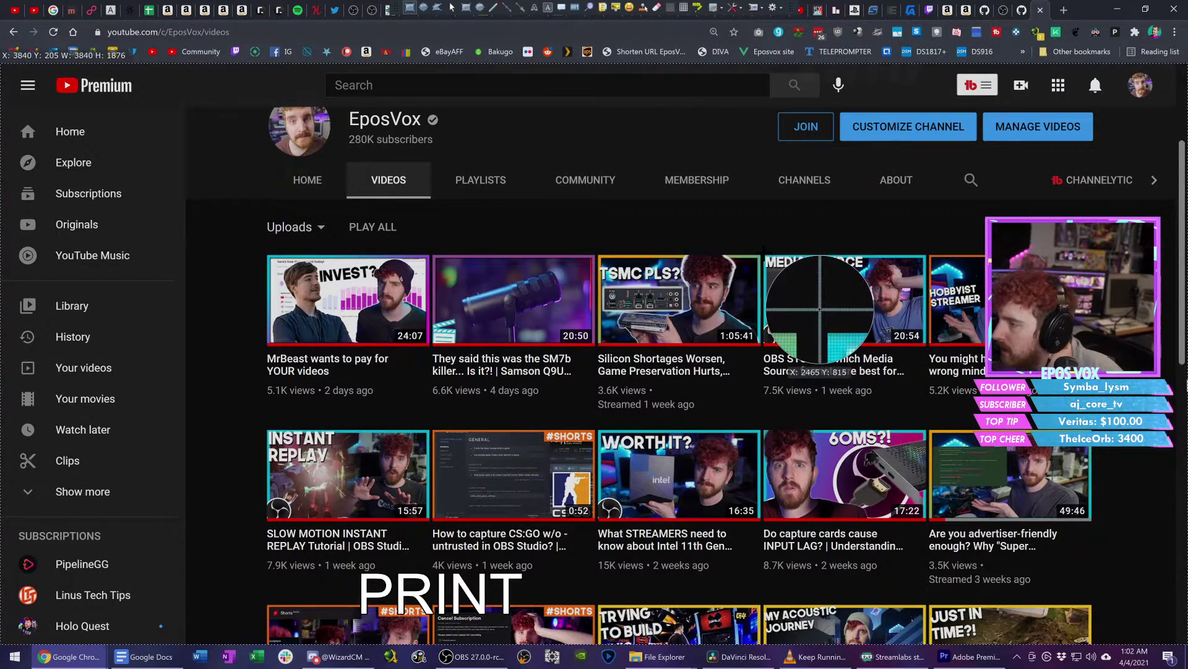
key(Escape)
key(ctrl+KP_Add)
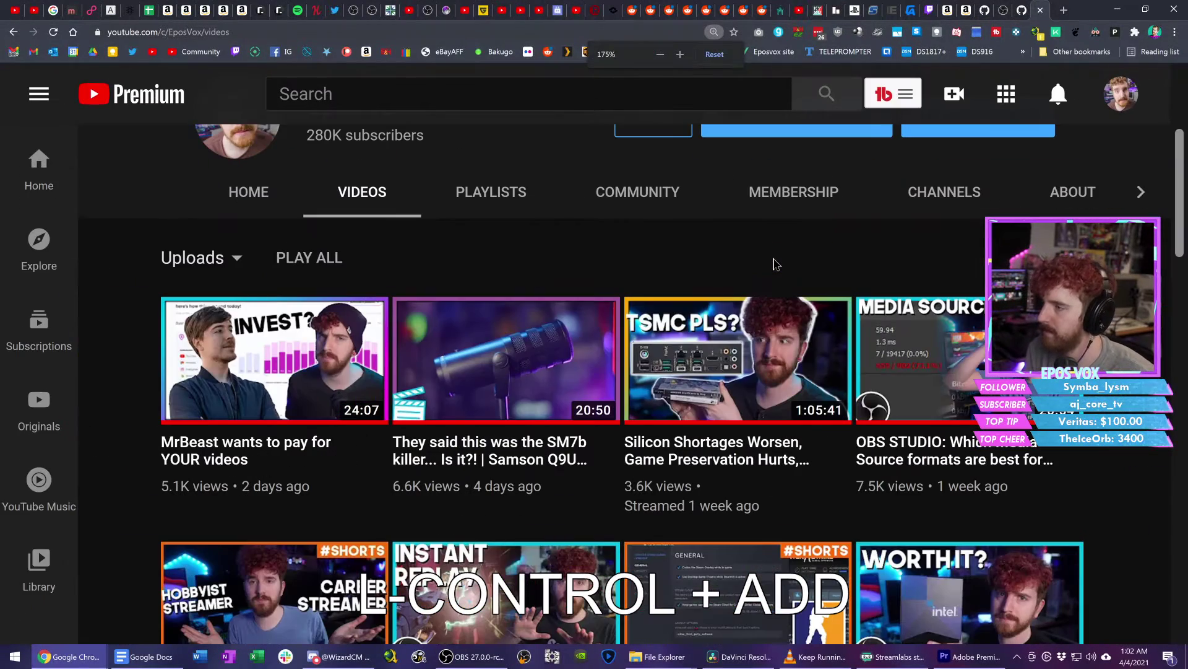
key(Print)
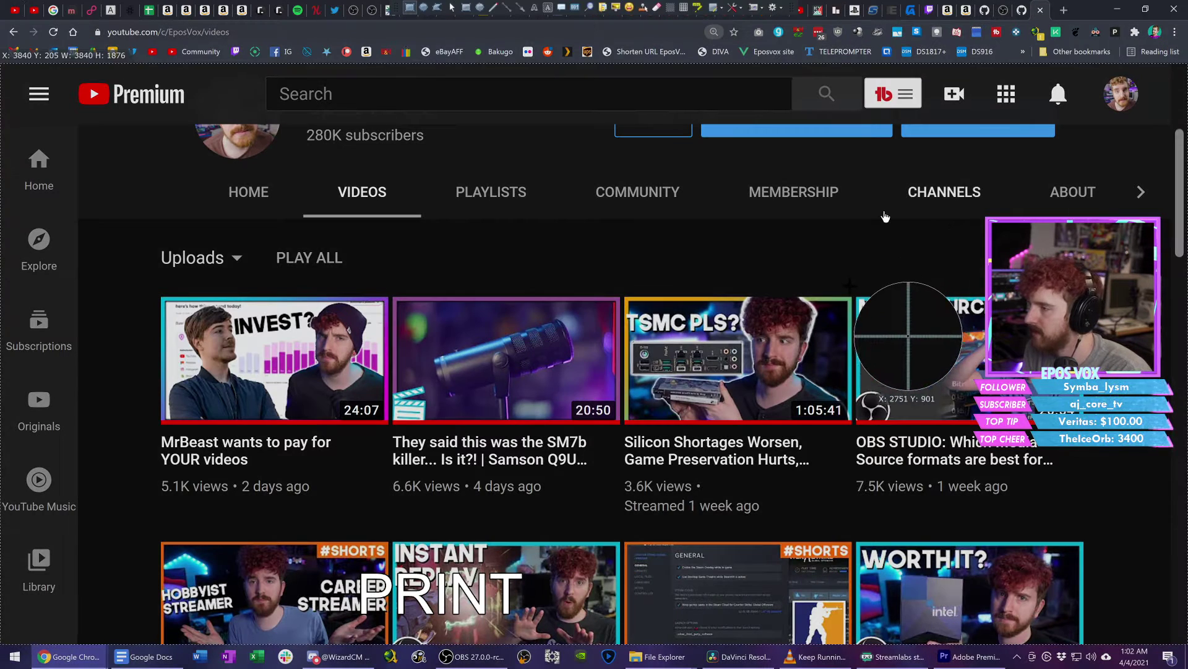
drag(850, 287, 1087, 500)
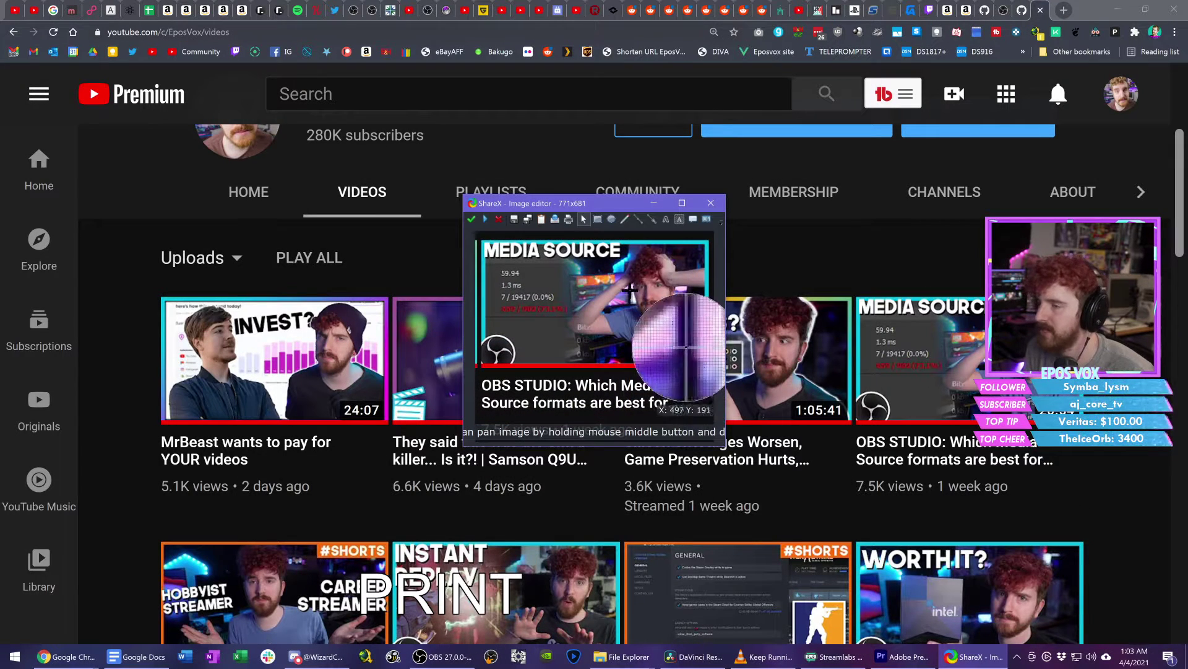
Step: Save the screenshot as "media sources" PNG in the OBS V27 gfx folder and set the page zoom back to 125%
key(ctrl+shift+s)
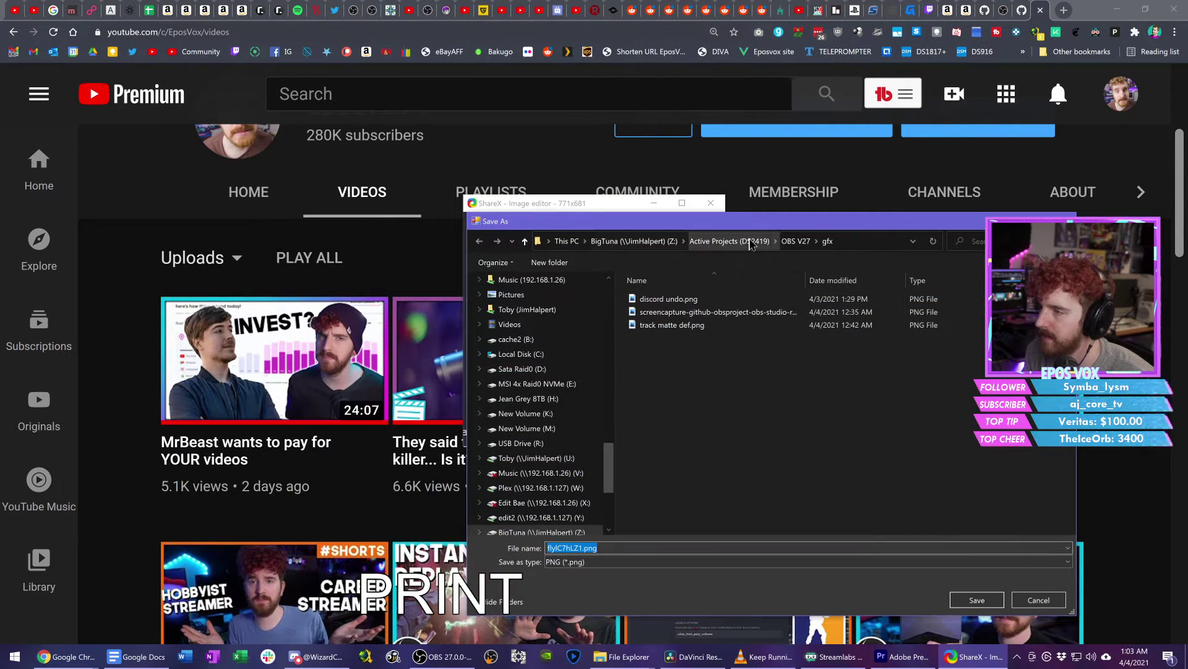
text(media sources)
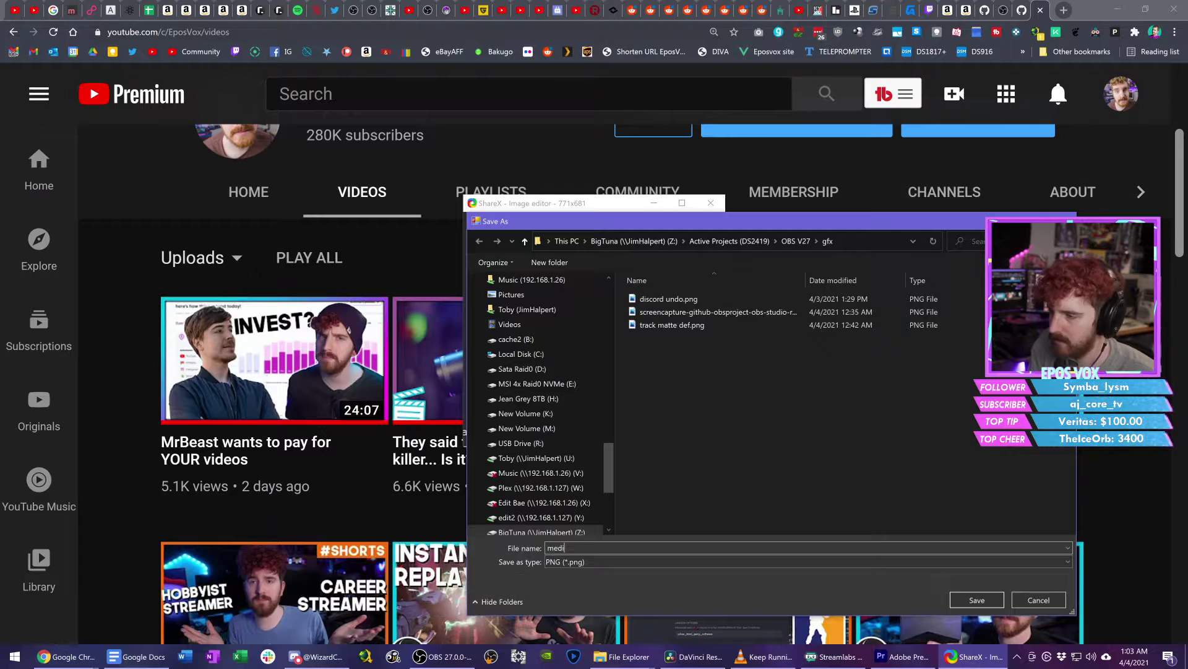
key(Return)
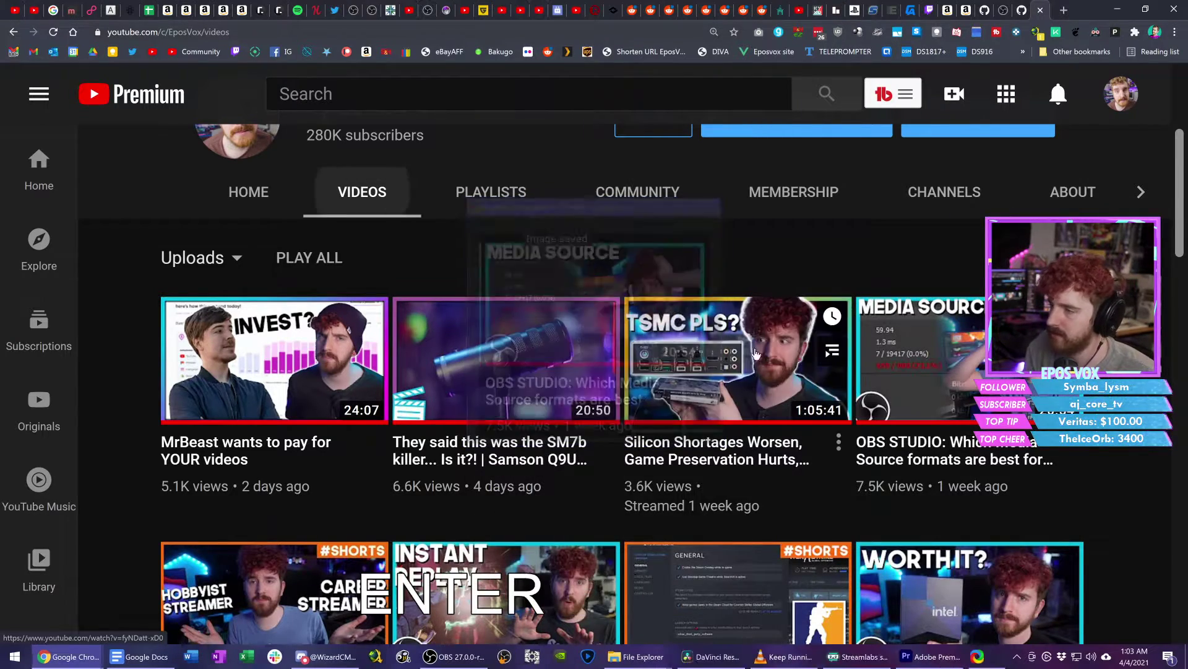
key(ctrl+minus)
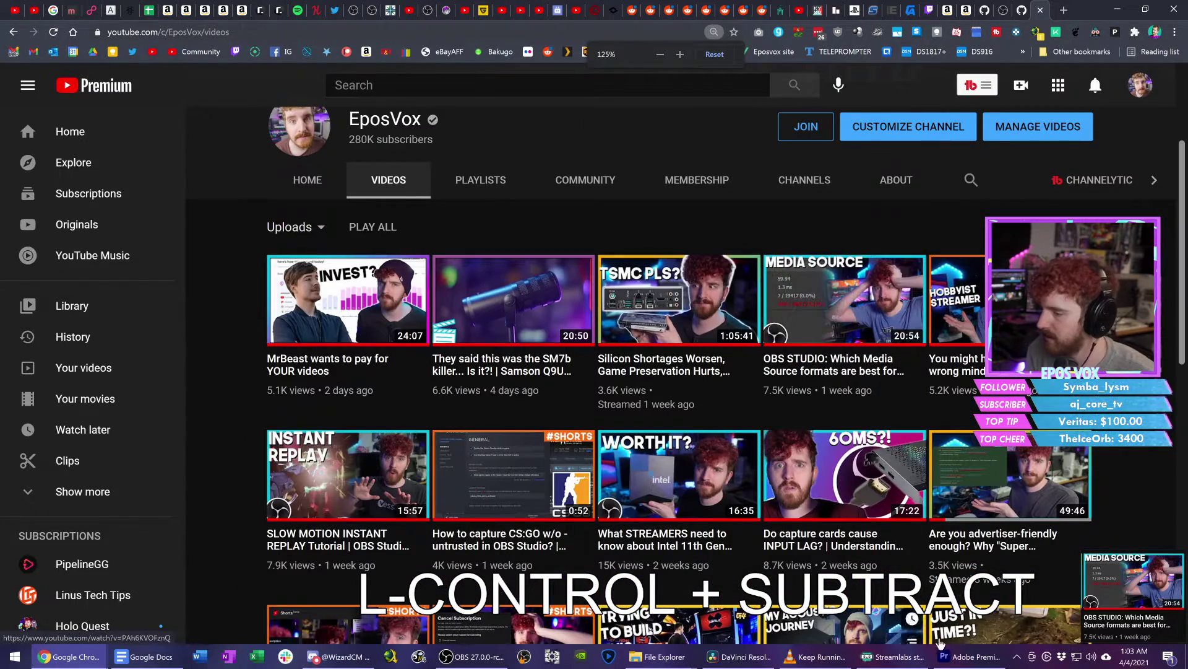
Step: Switch to DaVinci Resolve and import media sources.png from the OBS V27 gfx folder into the gfx bin
click(970, 656)
click(740, 656)
mouse_move(675, 637)
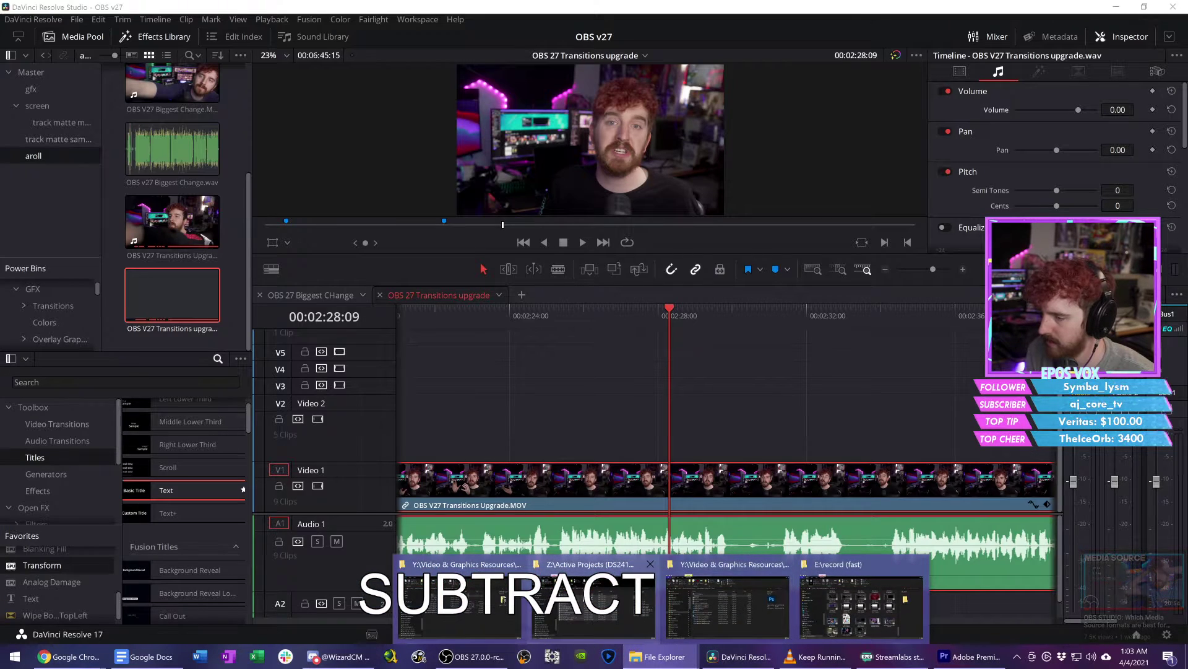
click(598, 610)
key(alt+Left)
click(310, 362)
double_click(311, 359)
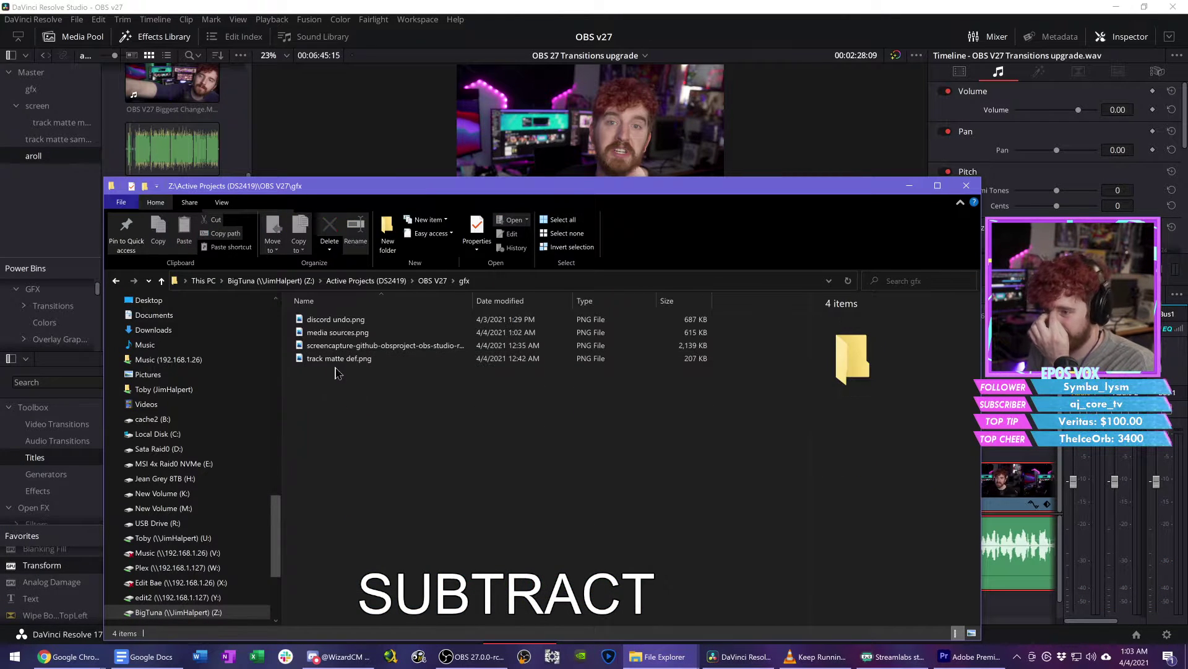
drag(338, 332, 34, 88)
click(169, 13)
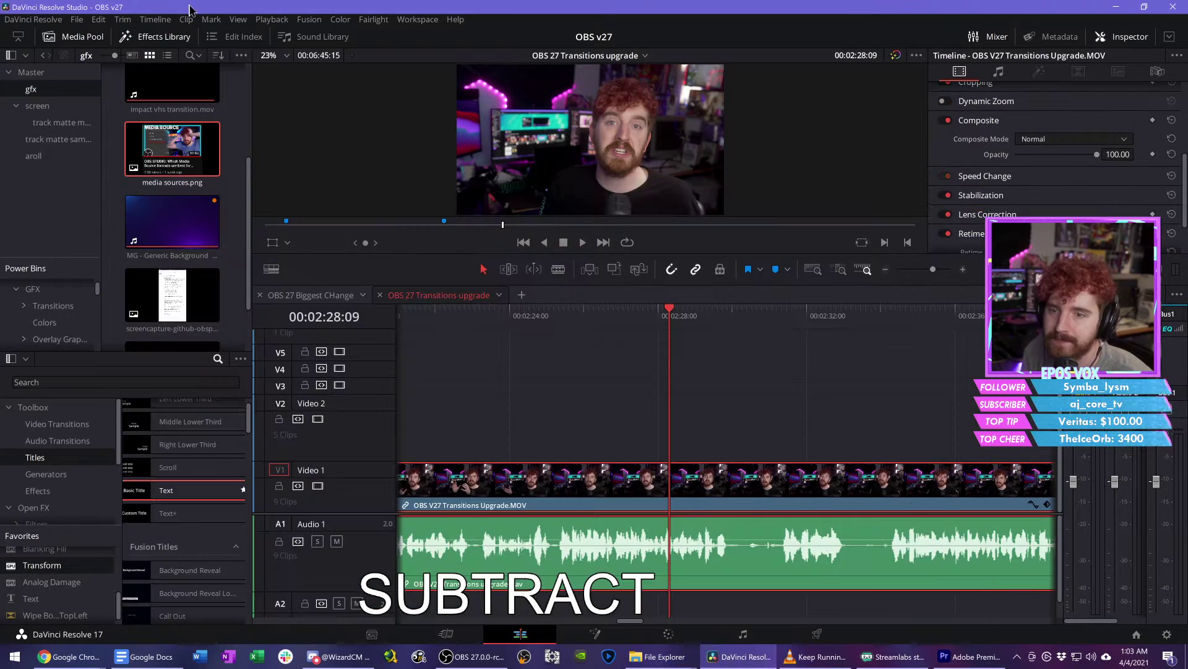
Step: Place media sources.png above the talking head on Video 2 at 00:02:28:09 and set its zoom to 0.820
drag(165, 136, 676, 428)
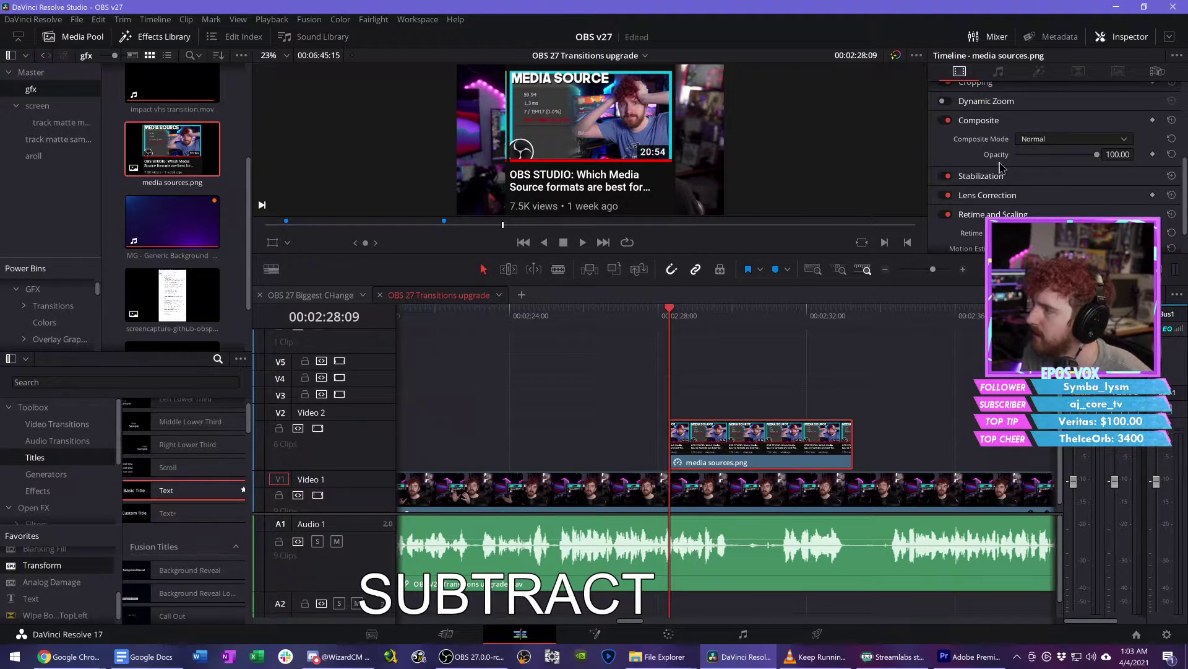
scroll(1000, 167, up, 3)
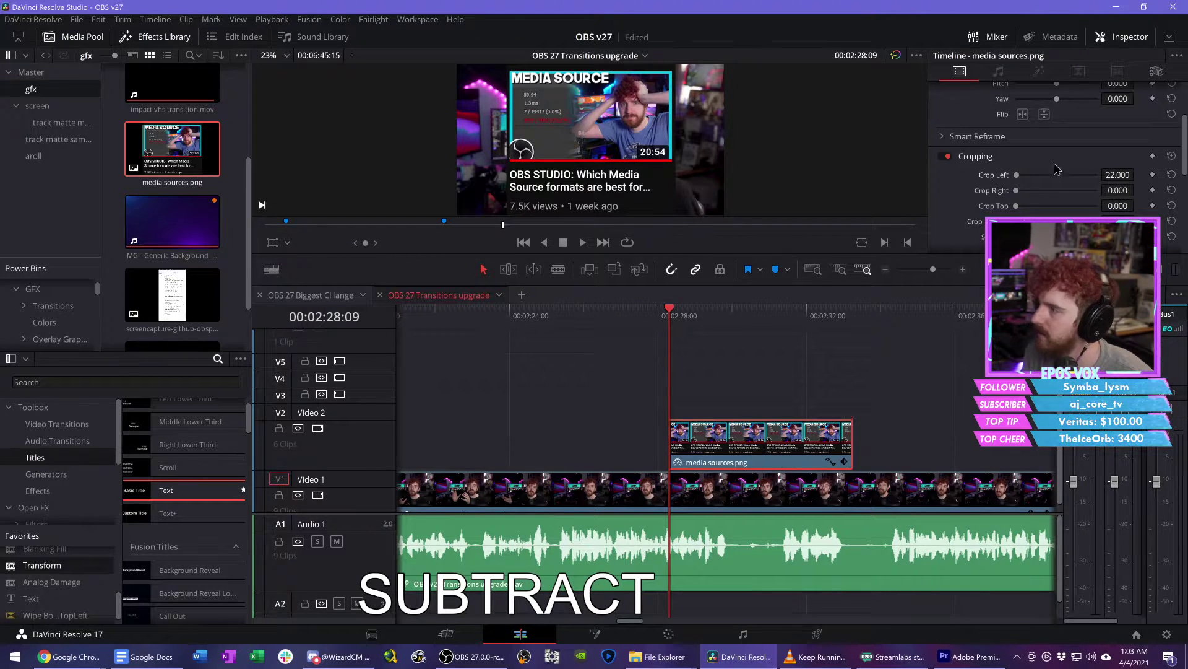
scroll(1053, 170, up, 3)
drag(1052, 91, 993, 91)
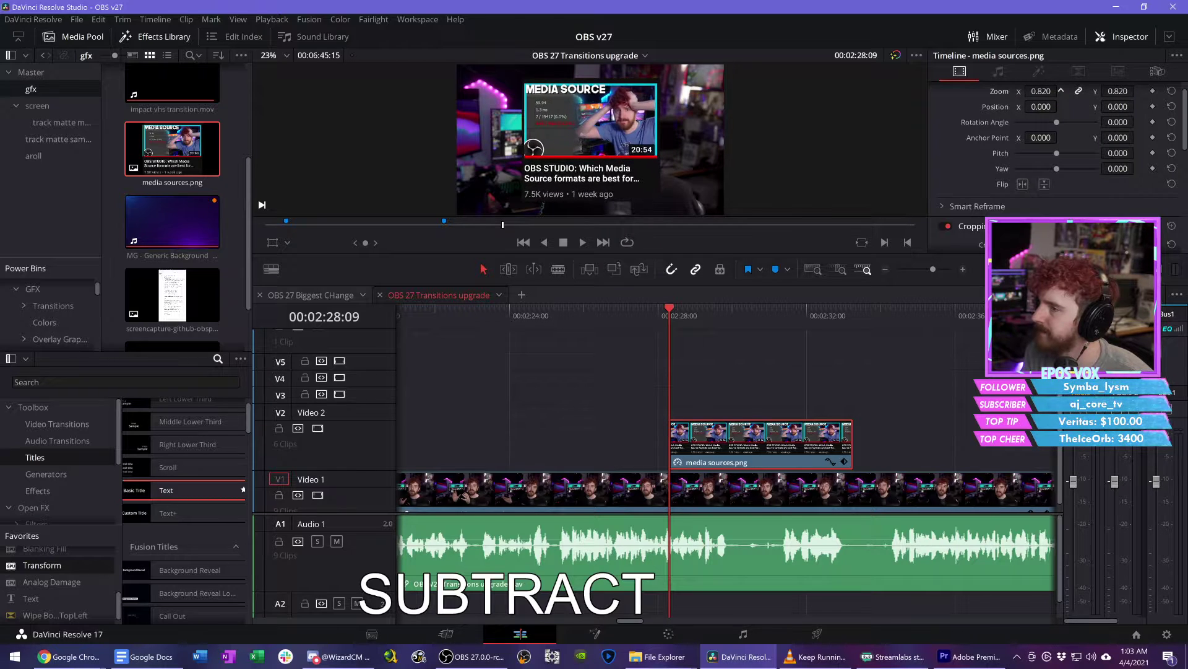
Step: Raise media sources.png to Video 3, put MG - Generic Background Clear.mp4 beneath it on Video 2, and play through to about 00:02:34
drag(696, 433, 669, 407)
drag(180, 232, 668, 432)
key(space)
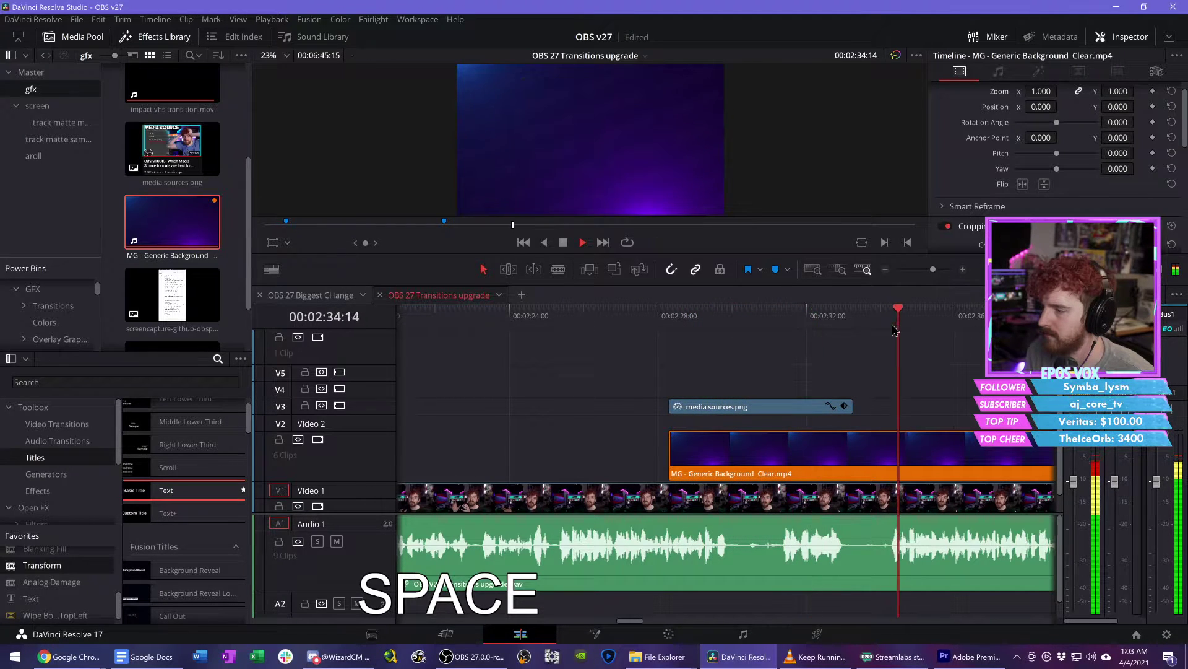
Step: Split the talking-head clip at about 00:02:25:10 and 00:02:34, and ripple delete the video and audio between the cuts
click(558, 315)
key(s)
key(c)
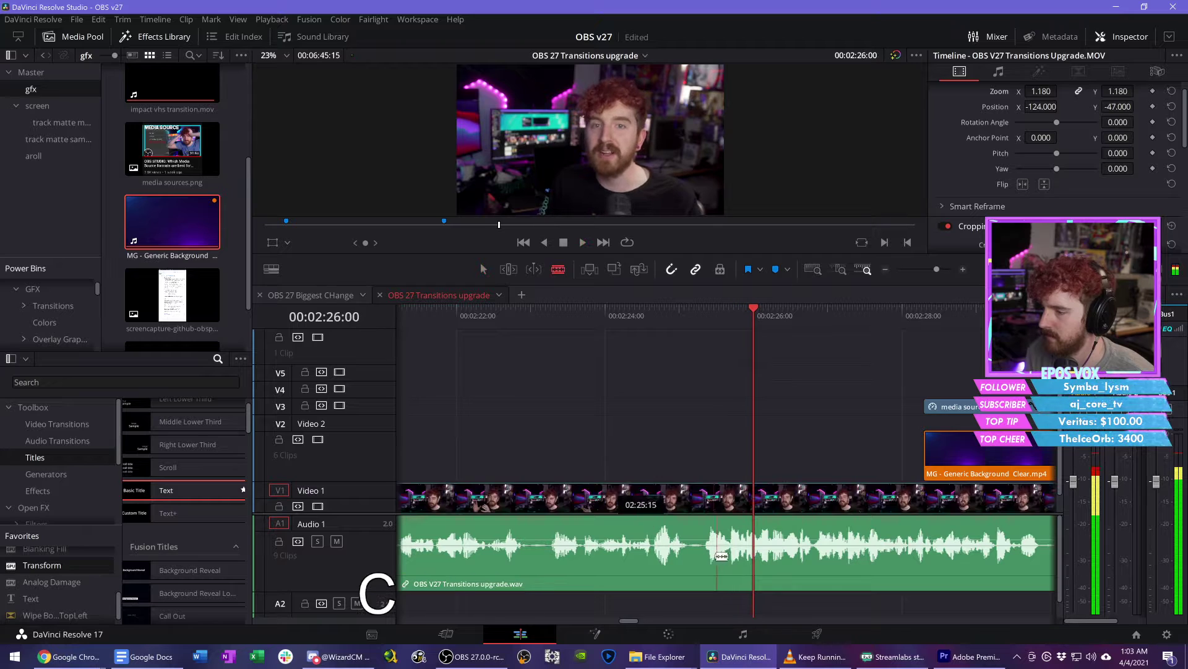
click(711, 549)
scroll(774, 553, down, 6)
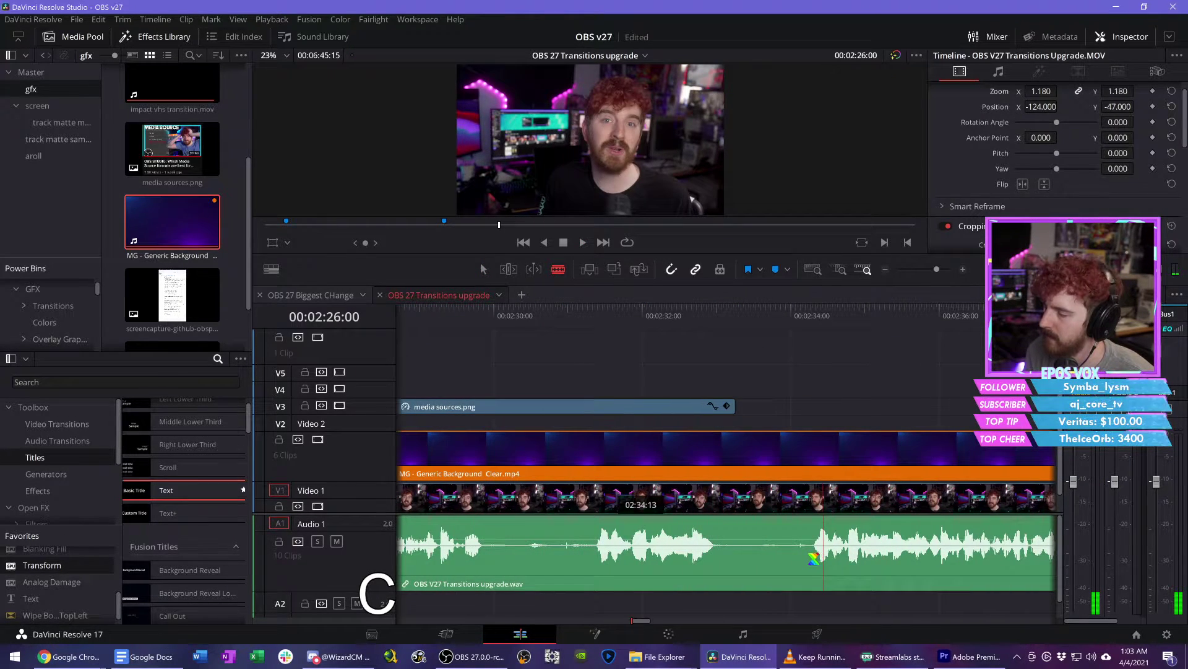
click(808, 553)
key(v)
click(730, 507)
key(f)
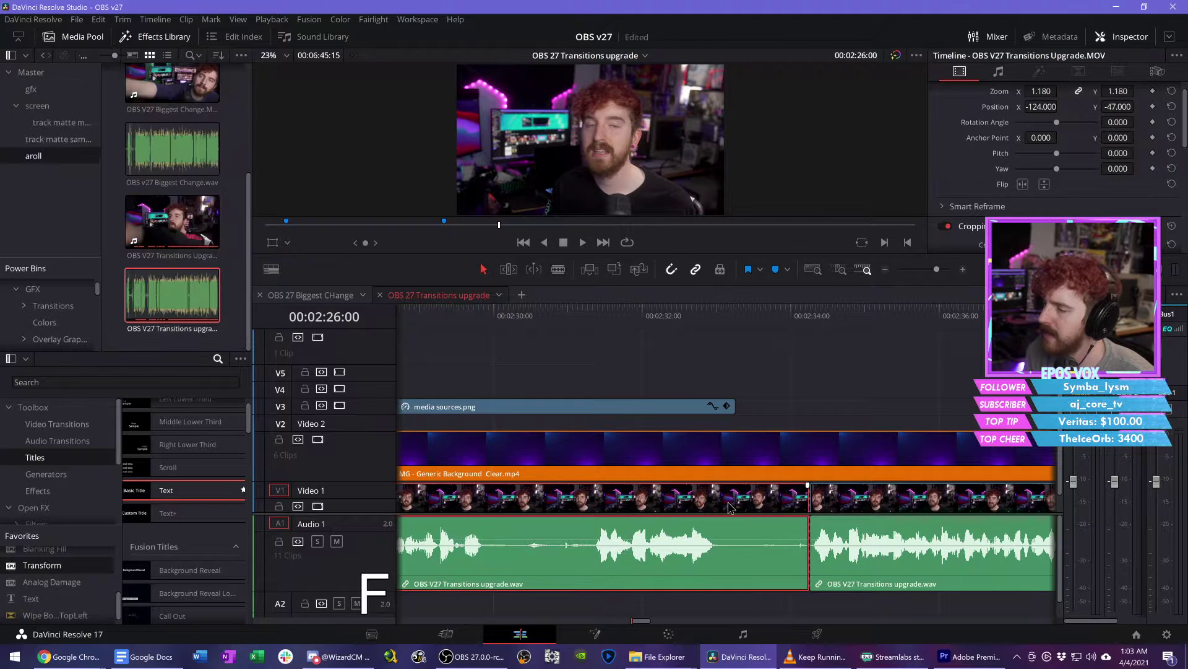
key(d)
Step: Move the background and media sources.png clips to start together at about 00:02:25, just before the new cut, and expand the Video 3 track
drag(745, 475, 951, 464)
drag(939, 420, 815, 418)
drag(370, 400, 365, 376)
key(s)
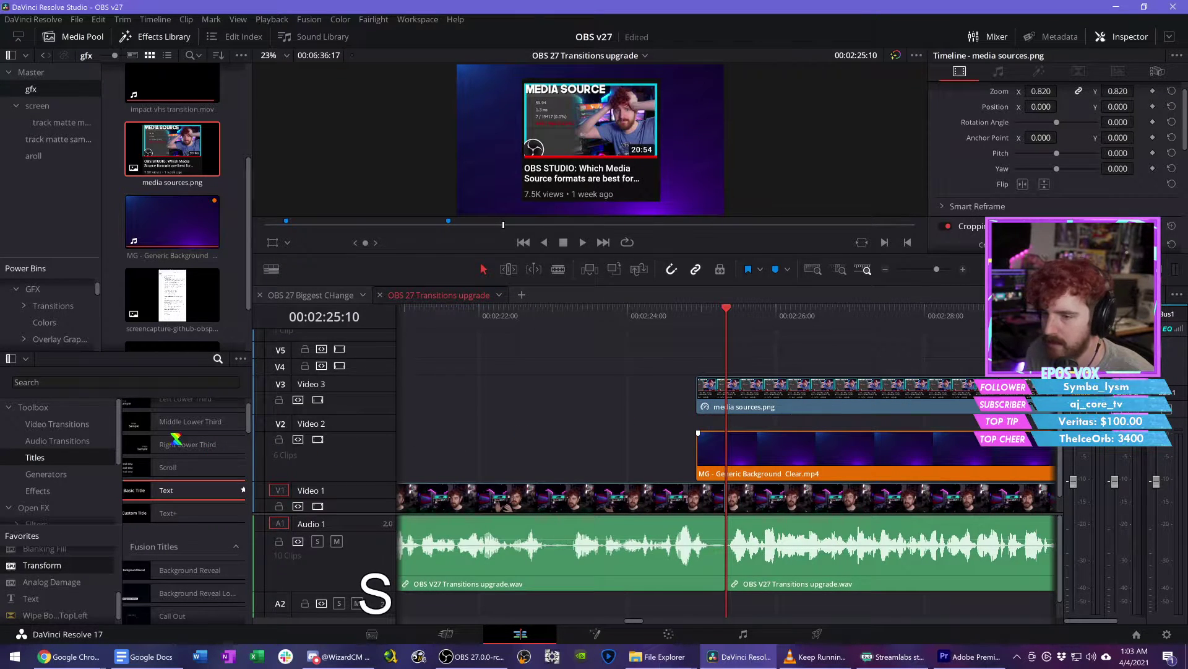
Step: Add the user video transition Wipe BotRight-TopLeft to the start of media sources.png on Video 3
click(57, 423)
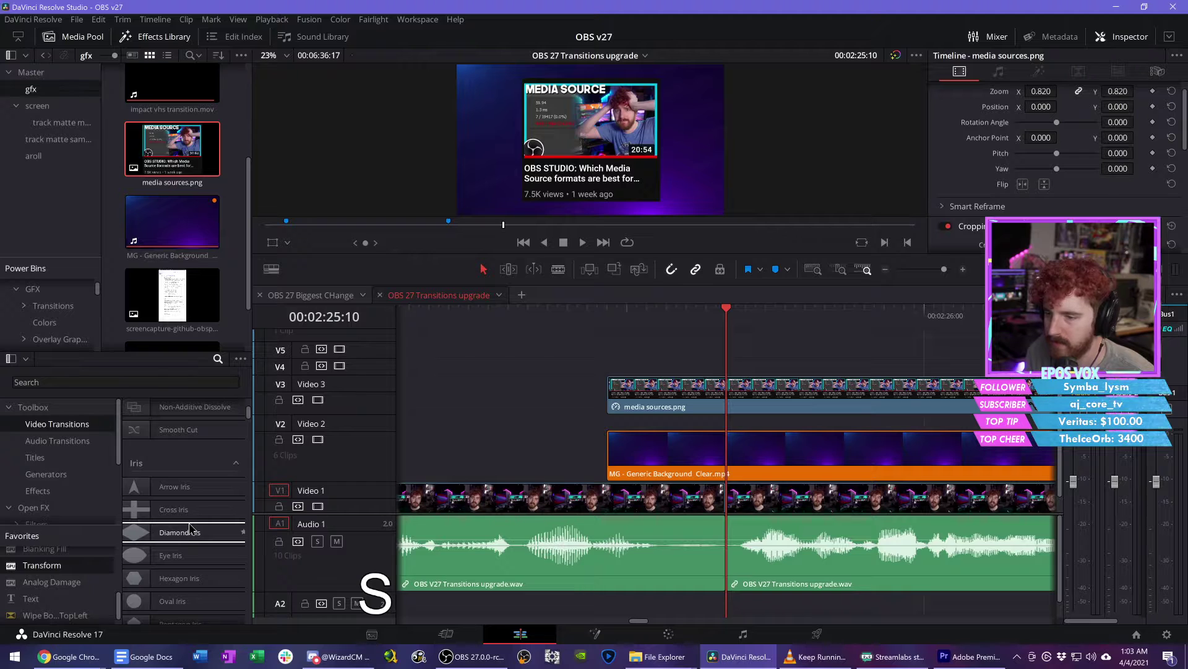
scroll(191, 528, down, 3)
scroll(194, 523, down, 3)
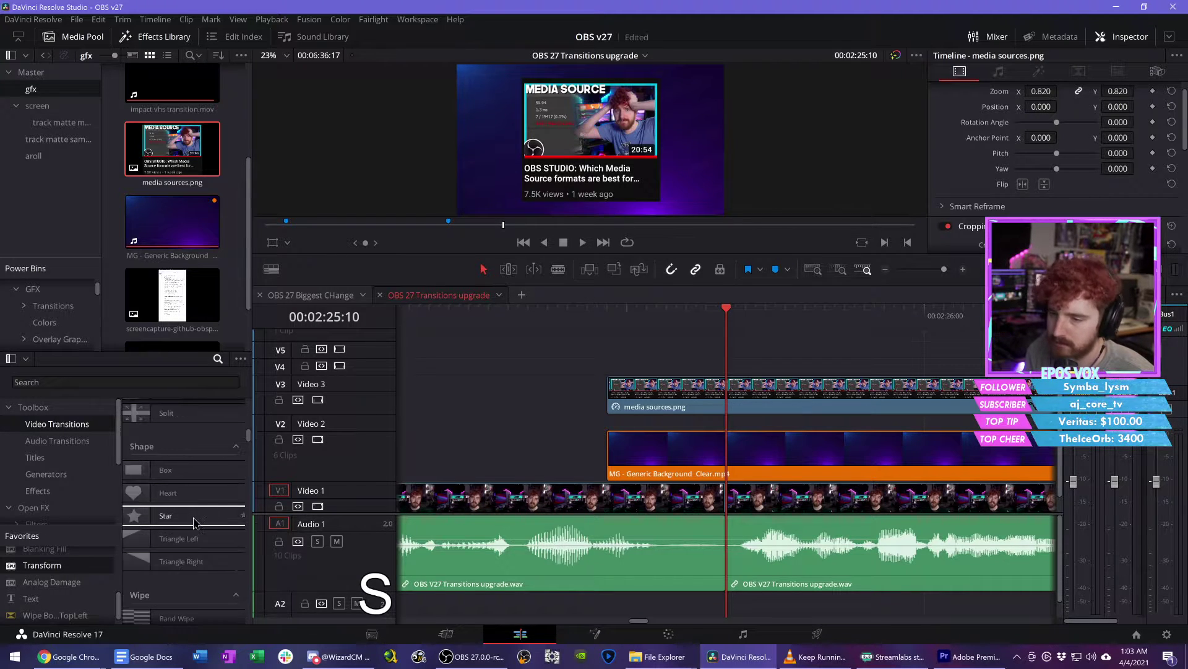
scroll(194, 520, down, 3)
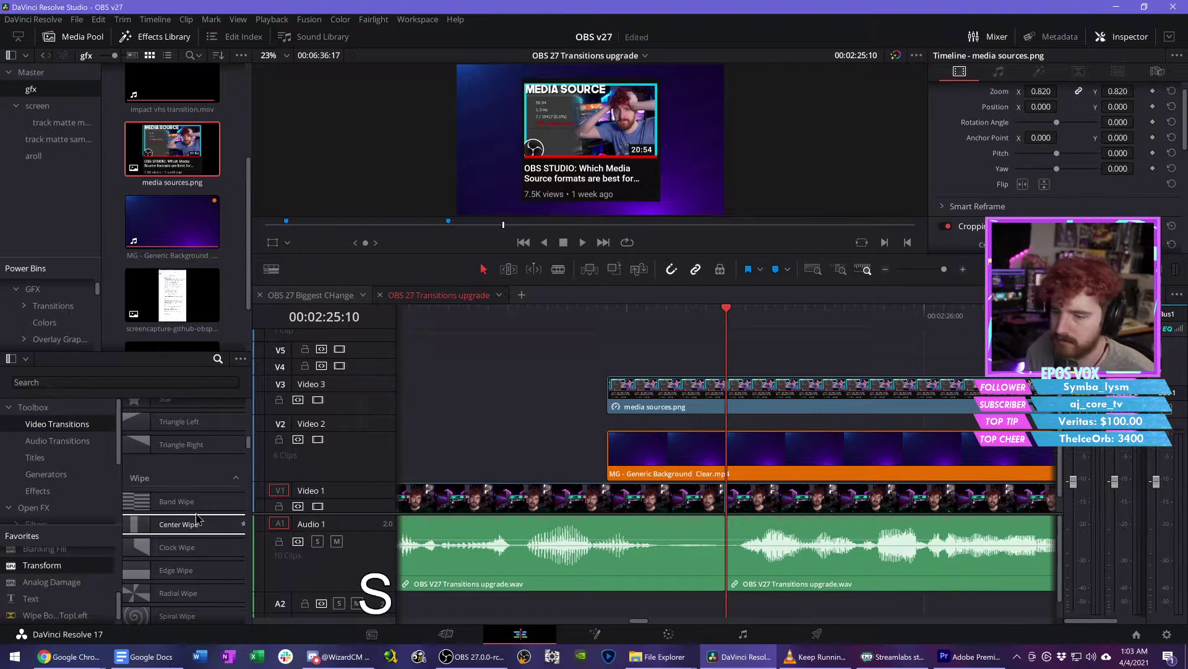
scroll(197, 519, down, 3)
scroll(198, 517, down, 3)
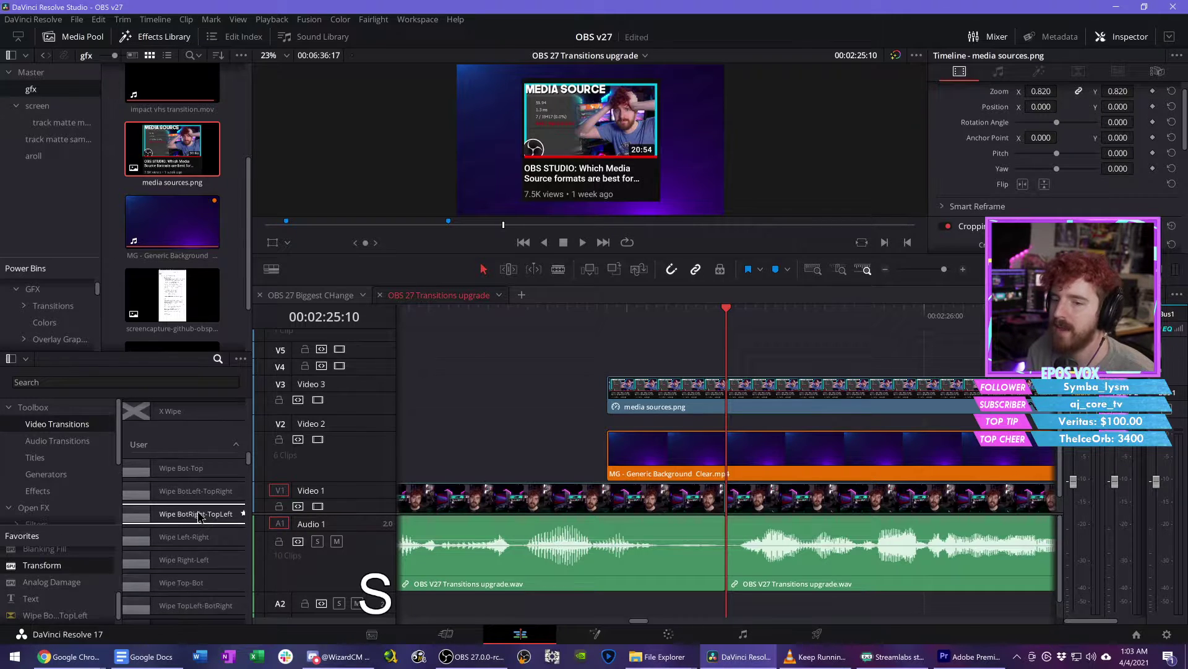
scroll(199, 511, down, 1)
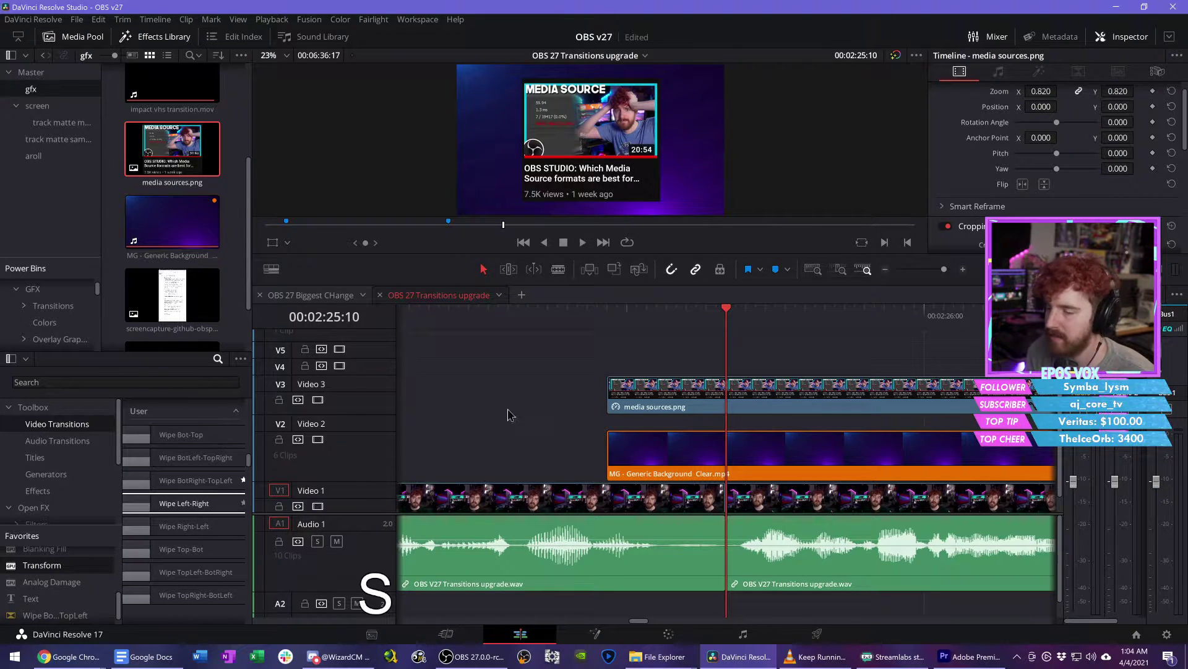
drag(509, 414, 610, 396)
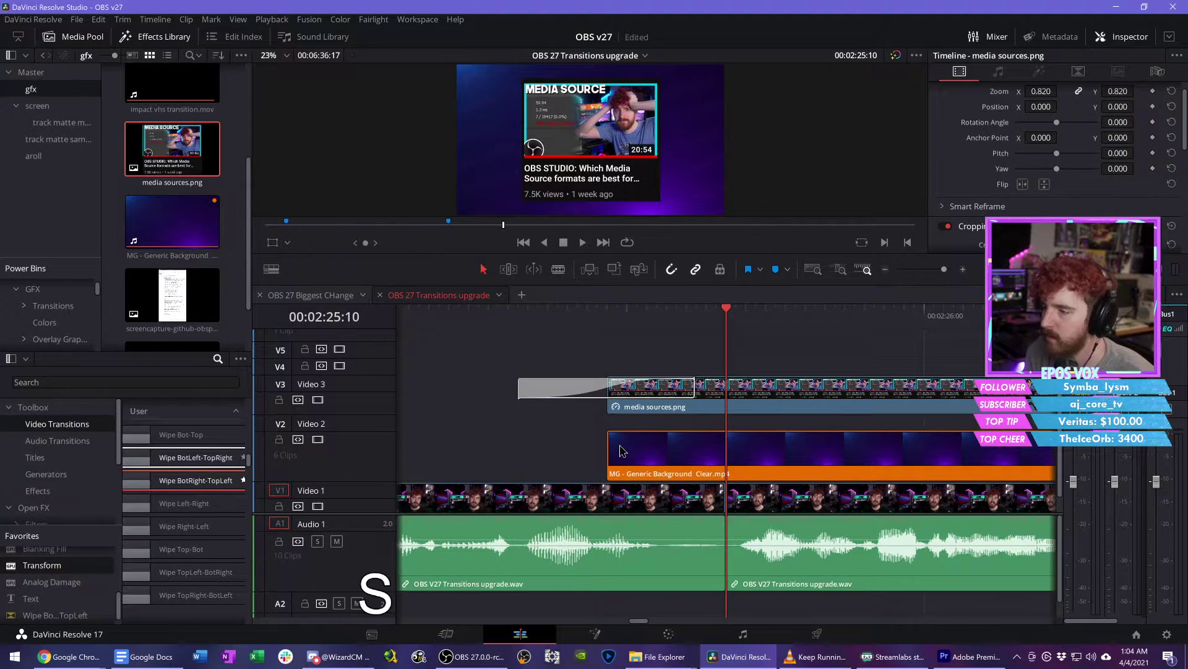
Step: Align the Wipe BotRight-TopLeft transitions with the starts of the generic background clip and media sources.png, replacing the misaligned one, and save the project
mouse_move(622, 450)
mouse_down()
mouse_move(684, 473)
mouse_move(623, 456)
mouse_up()
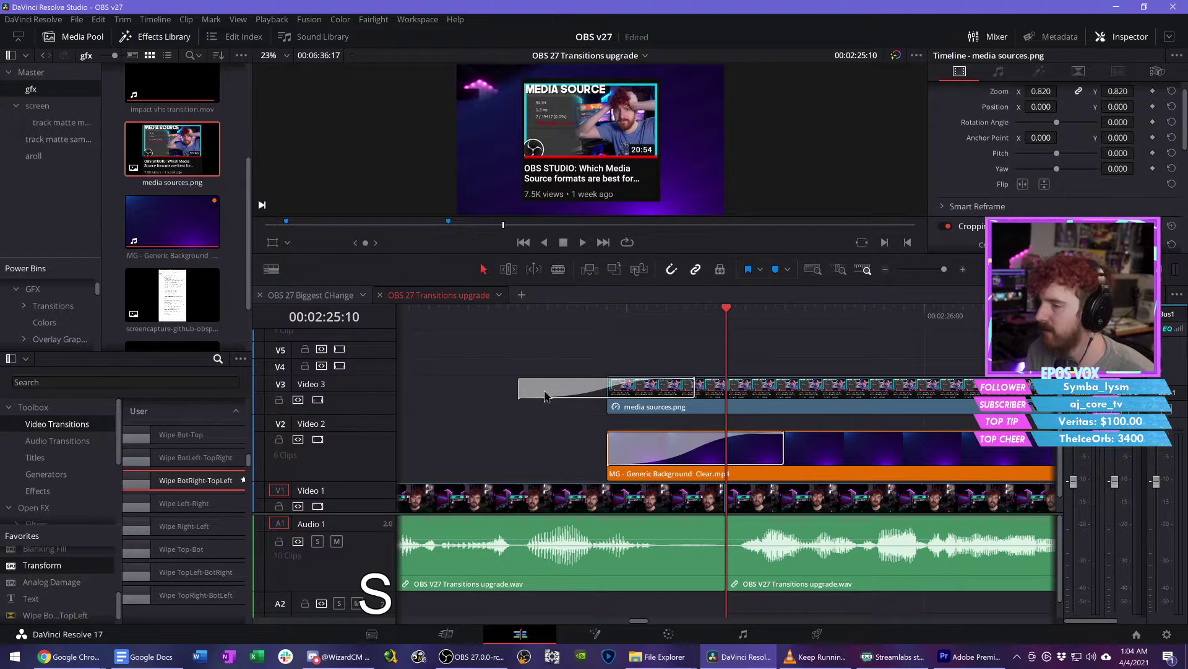
click(529, 388)
key(BackSpace)
drag(632, 398, 665, 395)
click(606, 314)
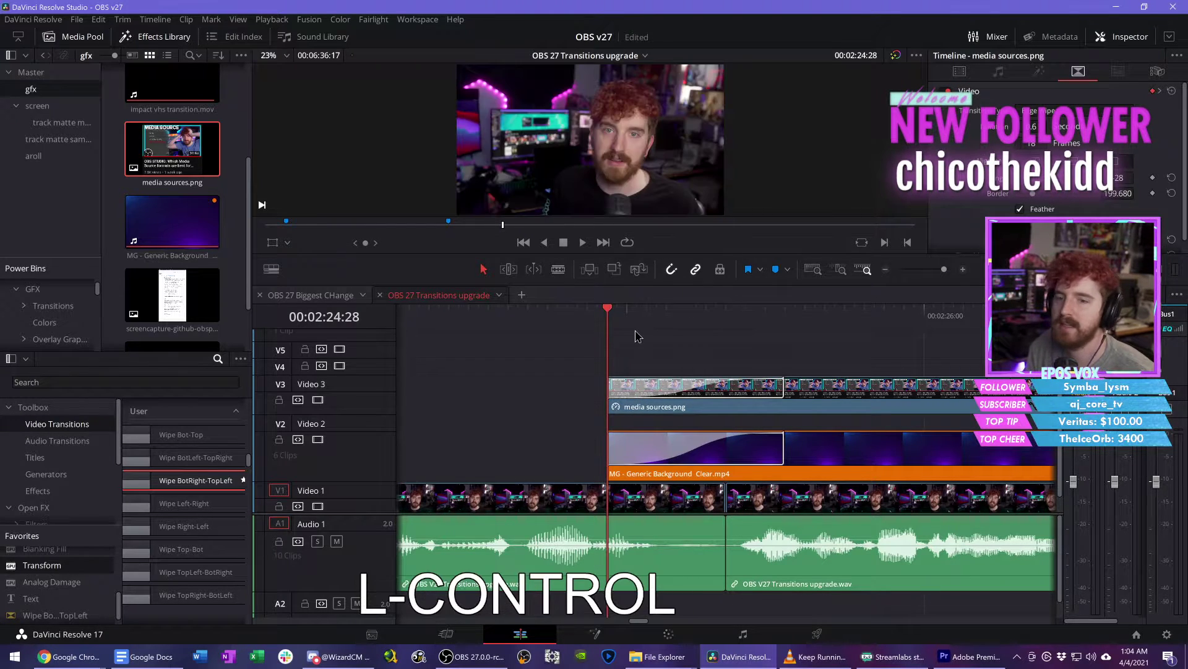
key(ctrl+s)
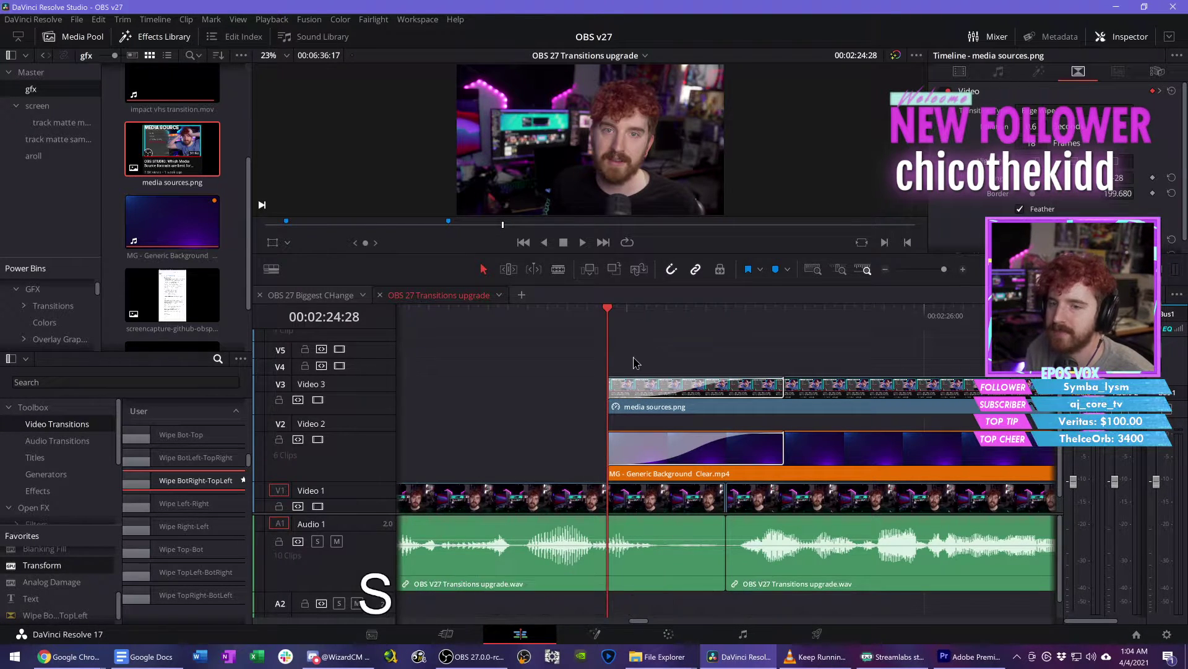
key(d)
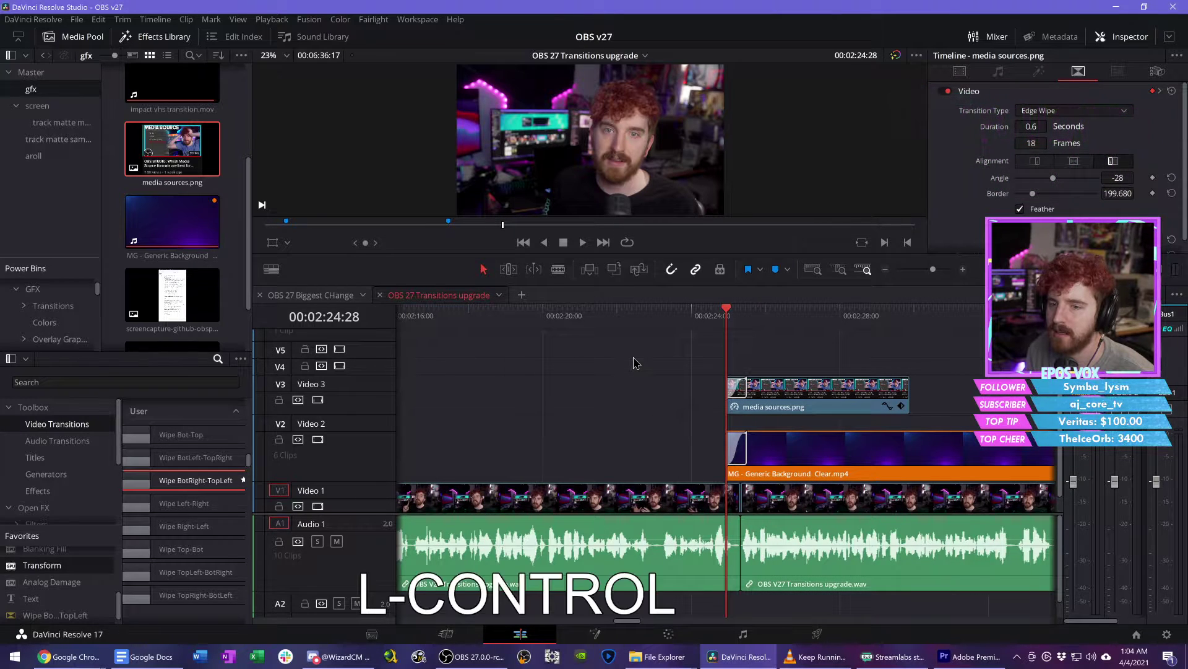
key(ctrl+s)
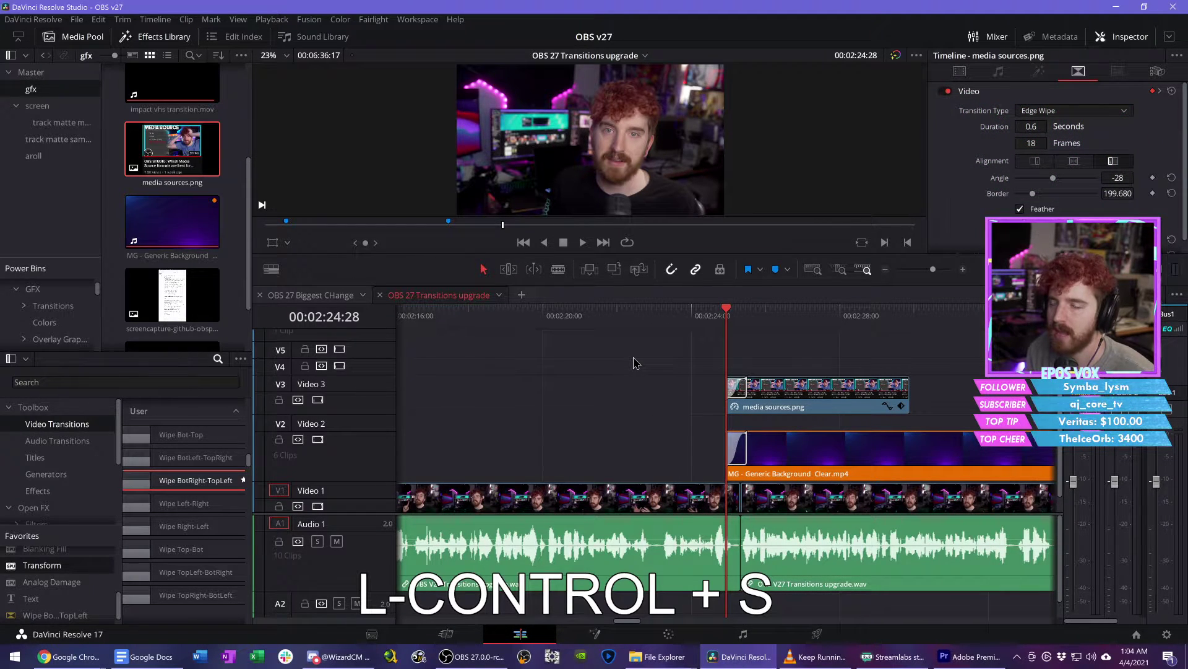
key(d)
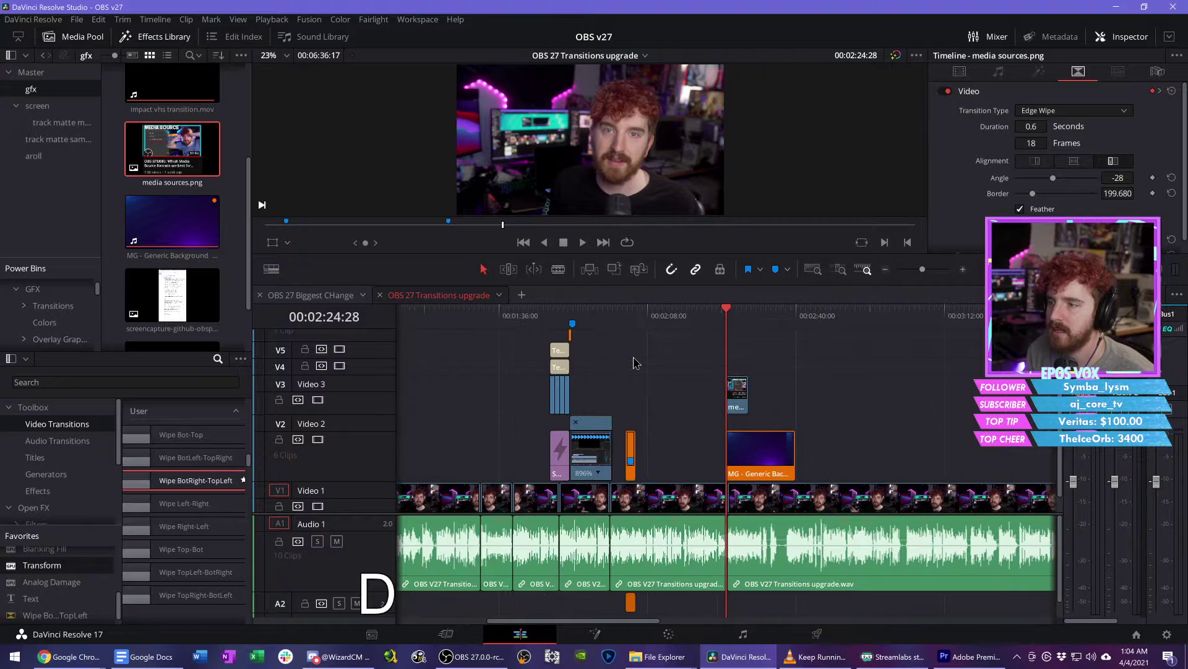
key(s)
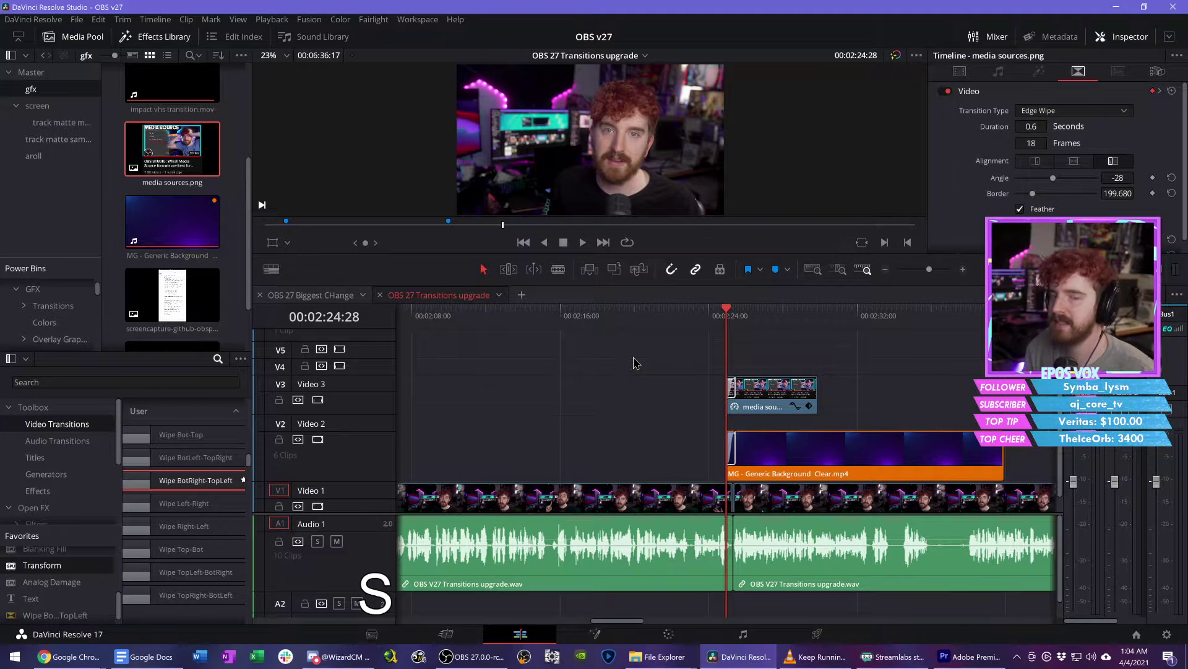
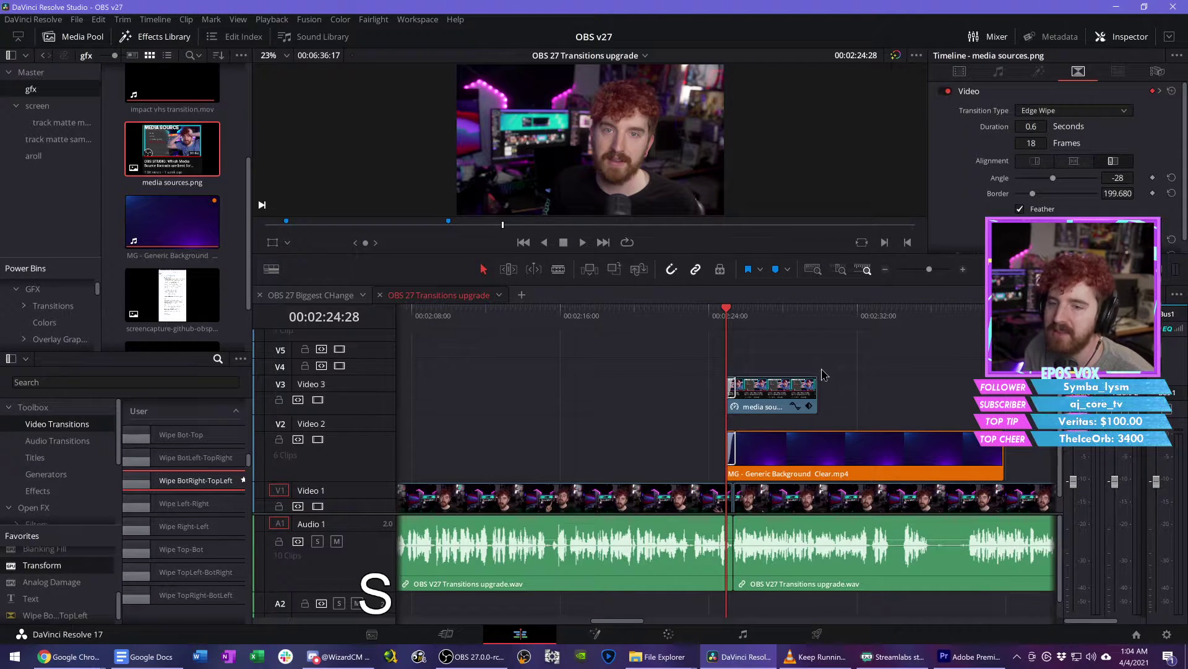
scroll(816, 377, down, 5)
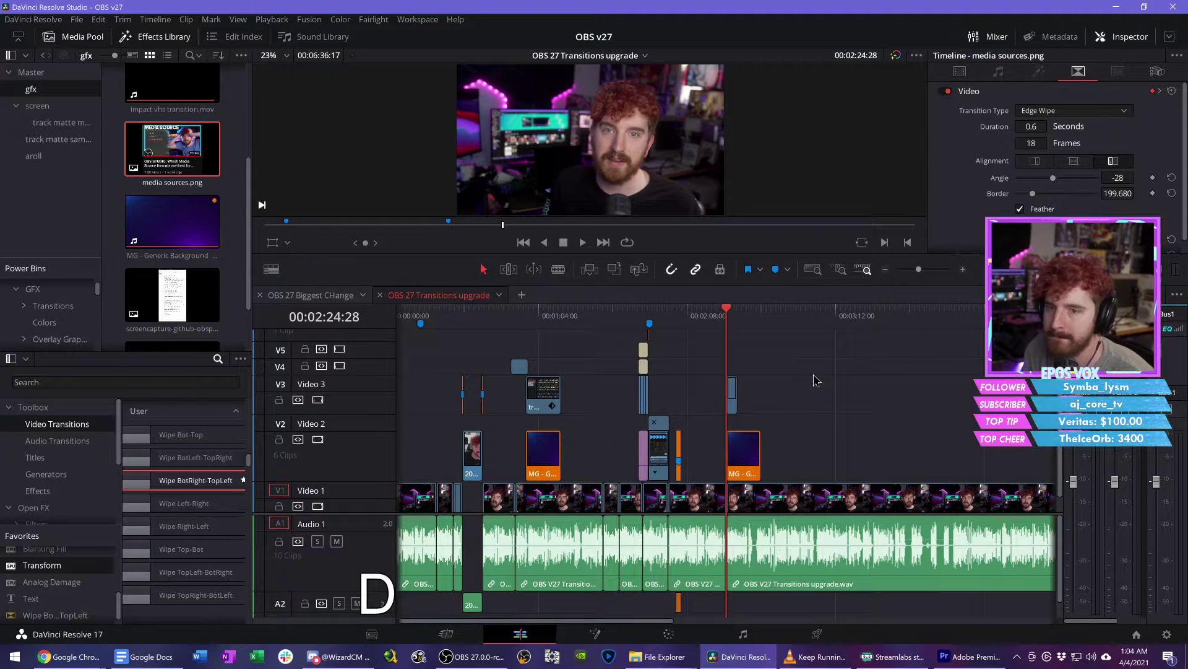
scroll(829, 391, up, 8)
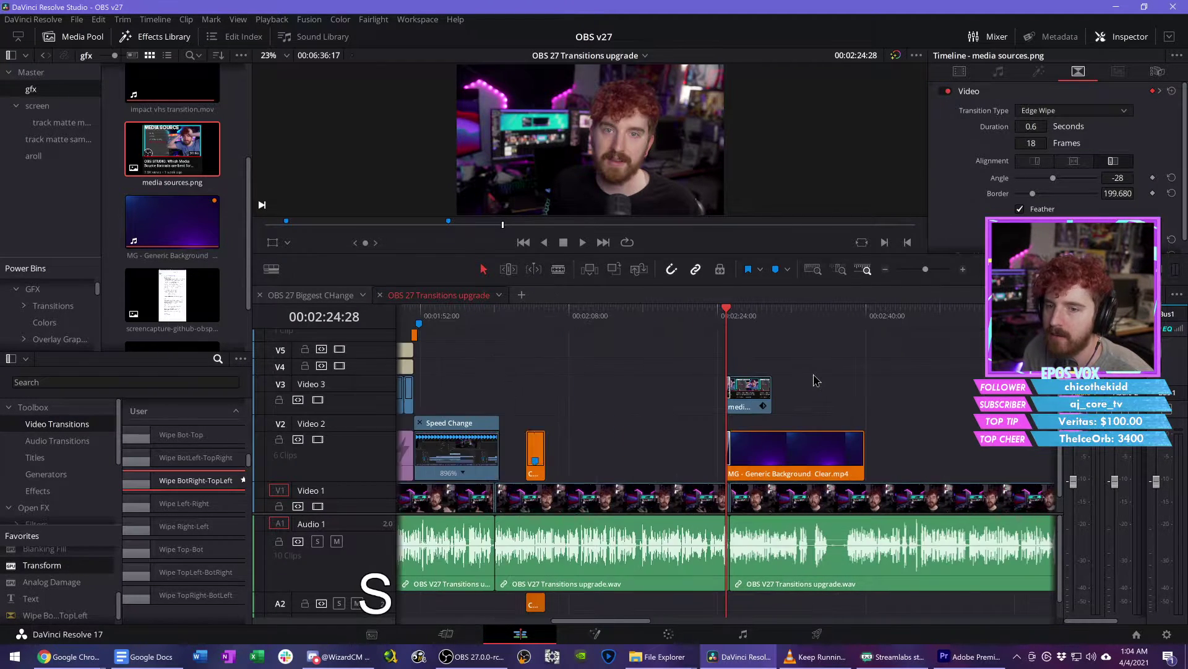
Step: Play from the start of the overlay clips and extend the end of media sources.png on Video 3 to about 00:02:35:20
scroll(845, 411, right, 3)
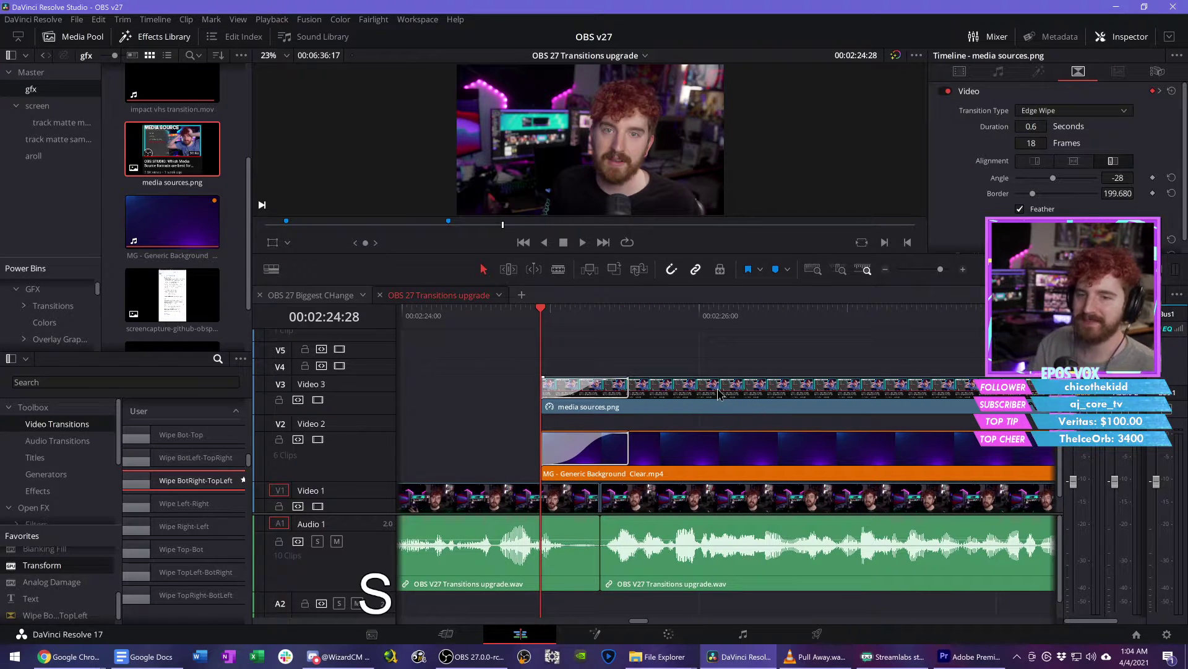
key(space)
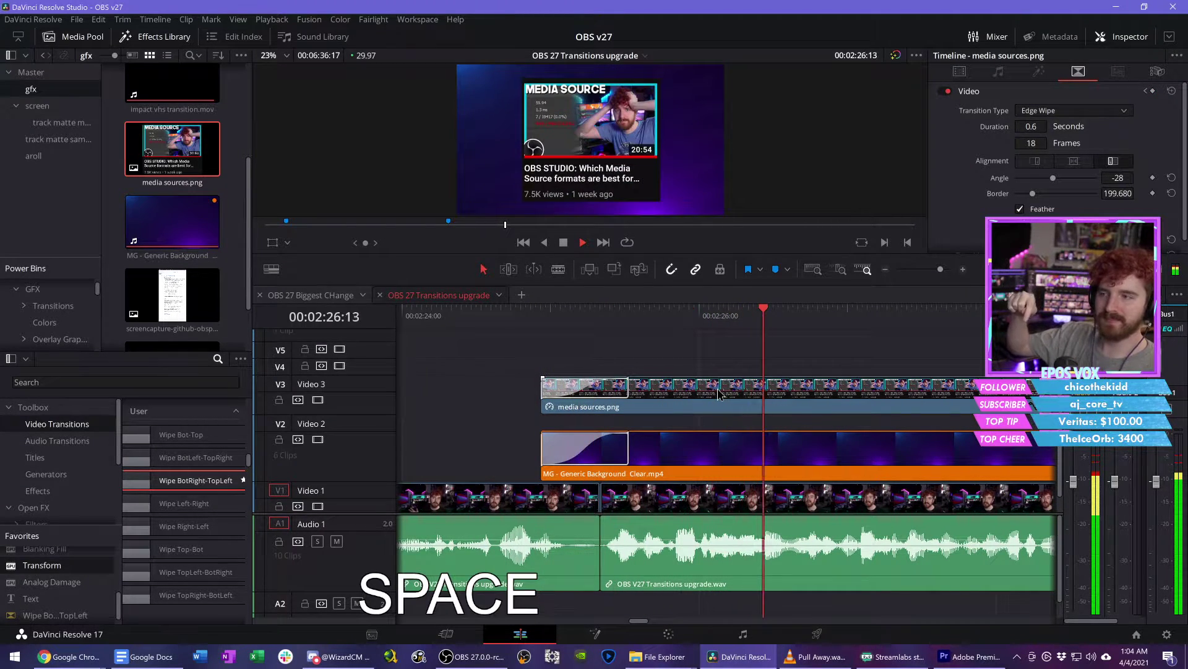
scroll(718, 393, down, 3)
key(d)
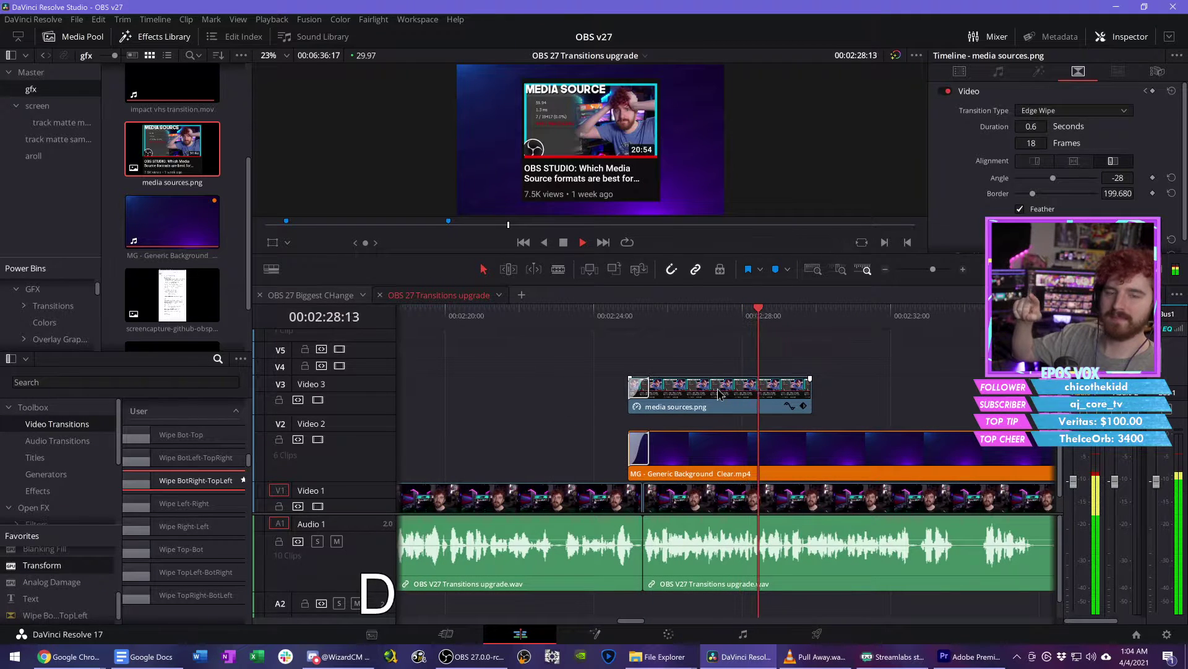
drag(811, 397, 1026, 399)
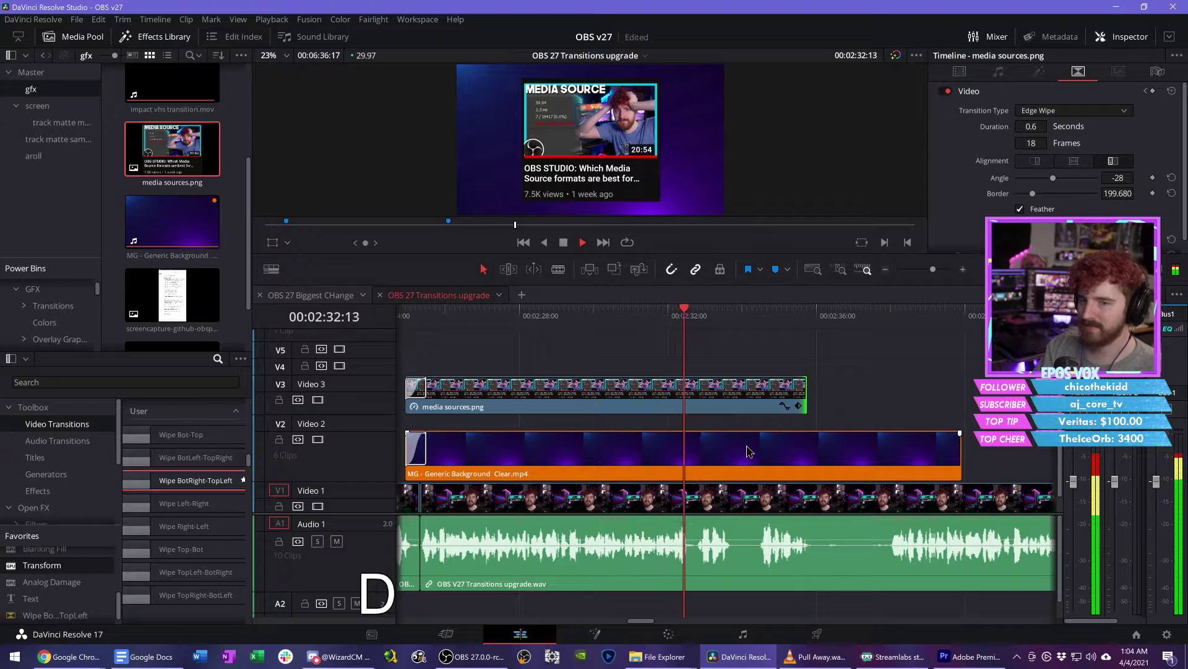
Step: Split the media sources.png and generic background clips at 00:02:33:25 and delete the parts after the cut
key(space)
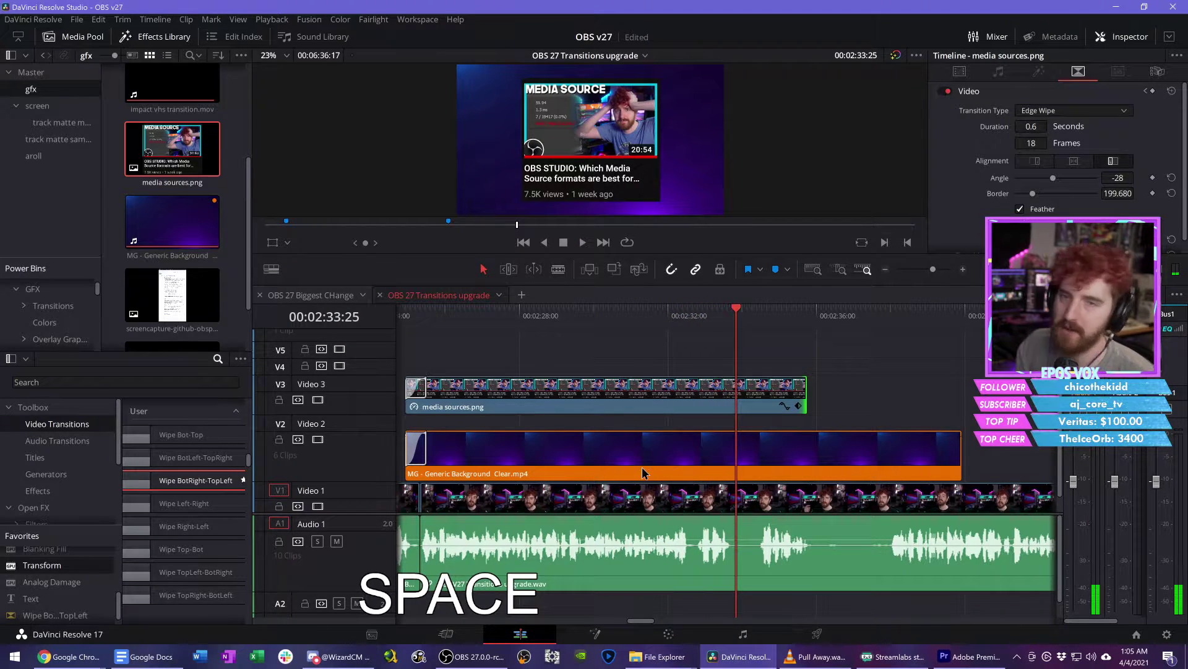
scroll(642, 473, up, 2)
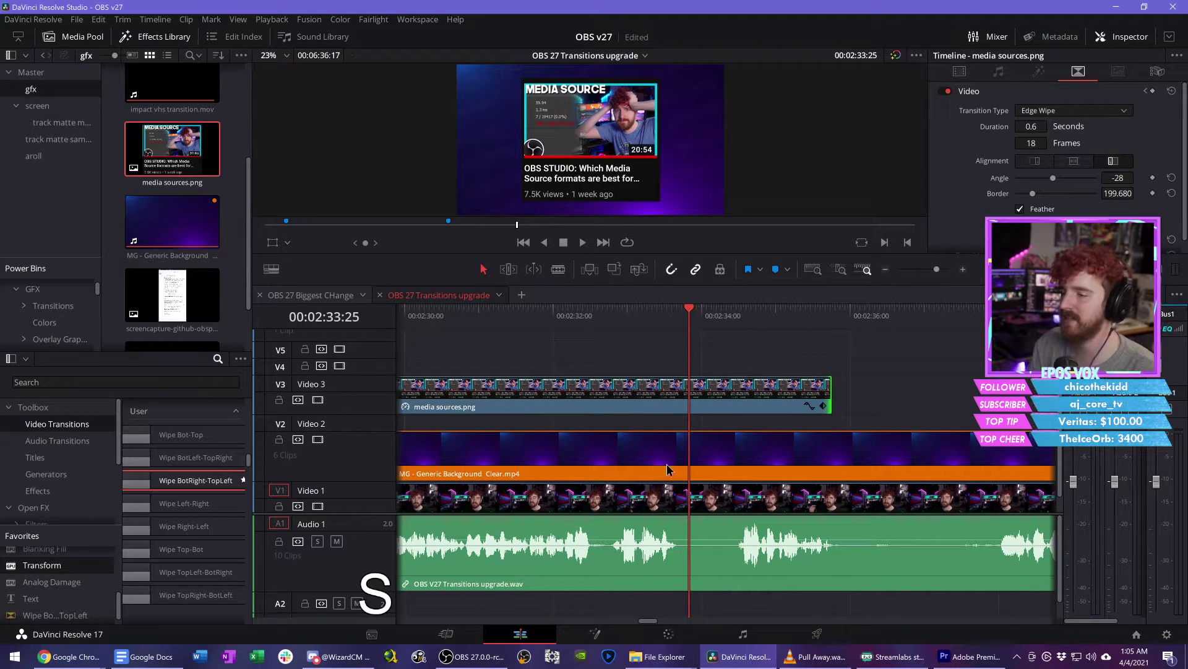
key(c)
click(689, 446)
click(689, 397)
key(v)
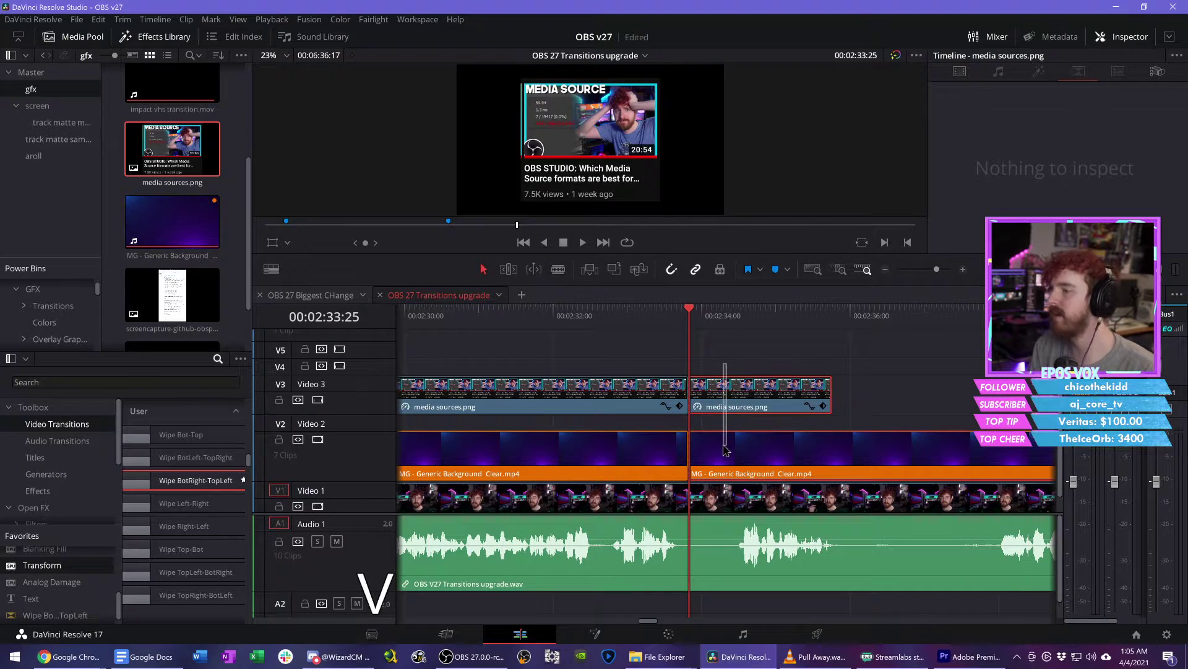
key(BackSpace)
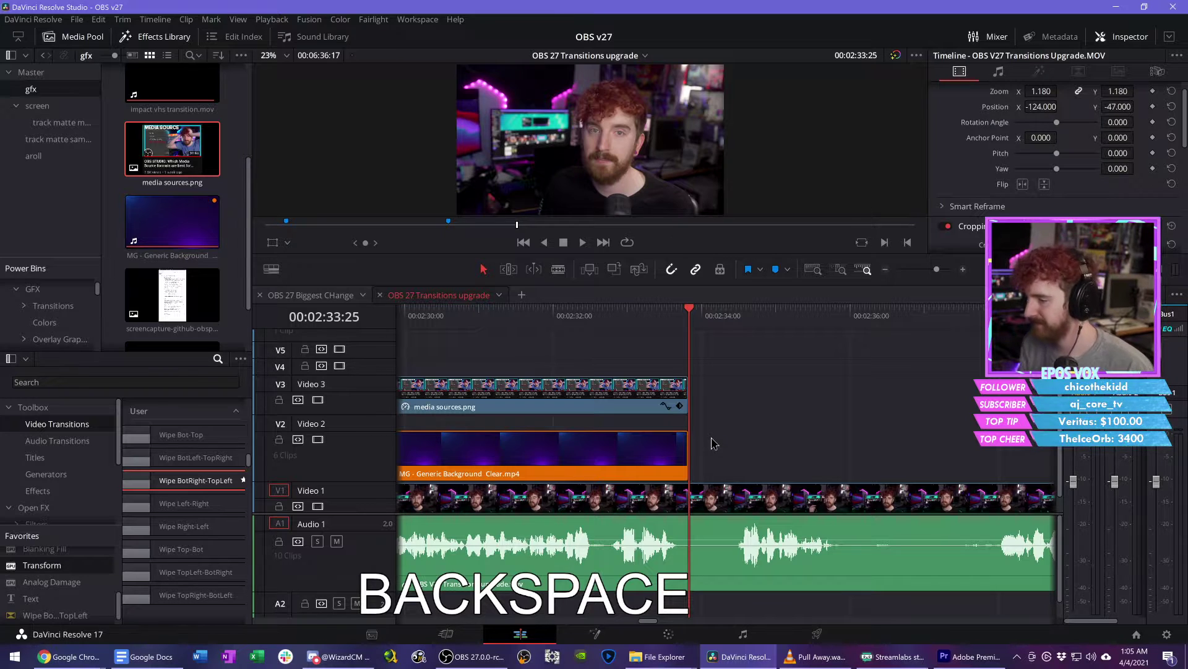
Step: Play on to 00:02:35:26 and extend the ends of both overlay clips to about 00:02:34:10
key(space)
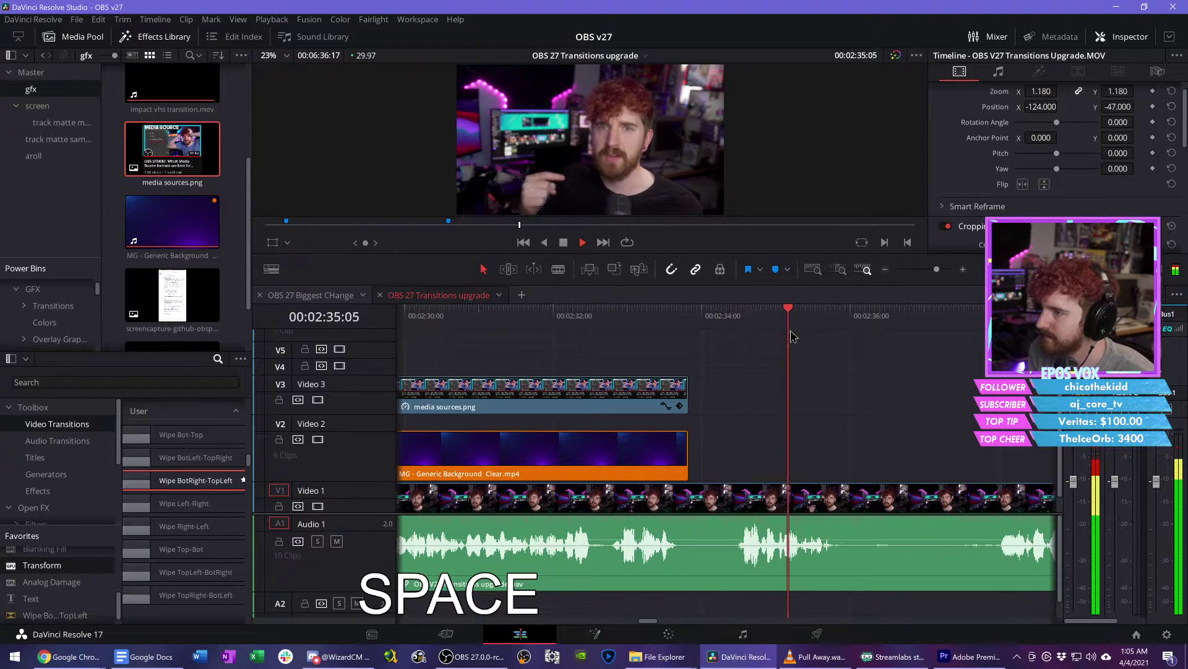
key(space)
drag(687, 449, 728, 449)
drag(681, 391, 712, 392)
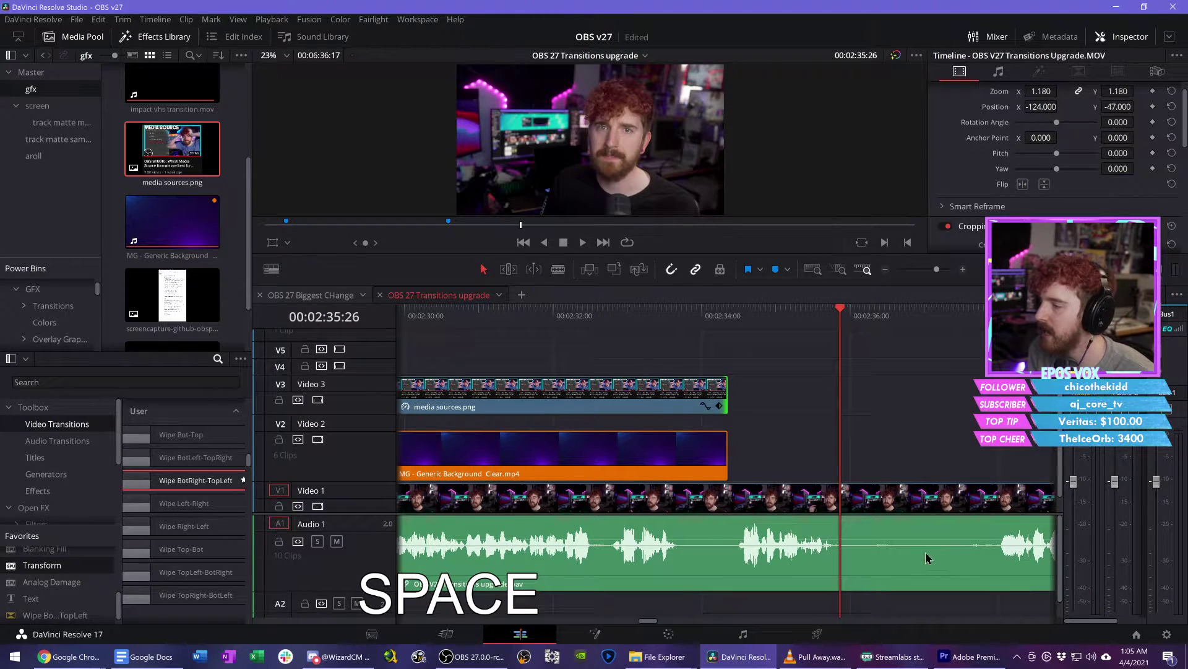
Step: Cut the silence between 00:02:35:26 and about 00:02:38:00 out of the talking-head video and audio, closing the gap
key(c)
click(842, 508)
click(999, 498)
key(v)
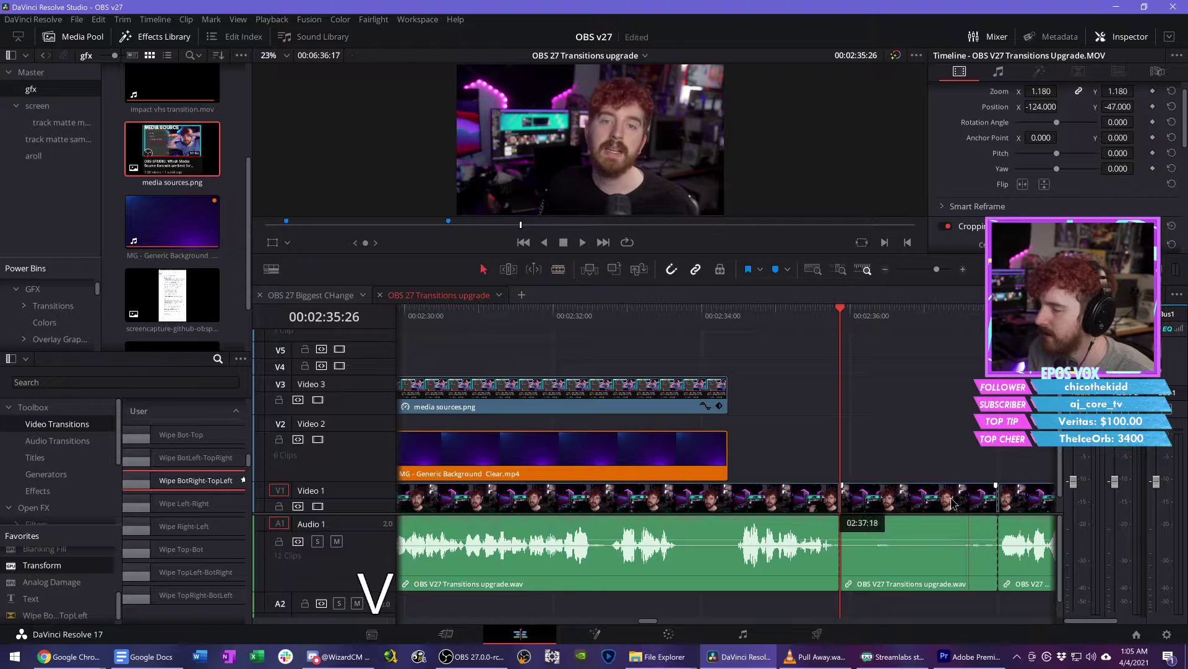
key(f)
click(851, 496)
key(Delete)
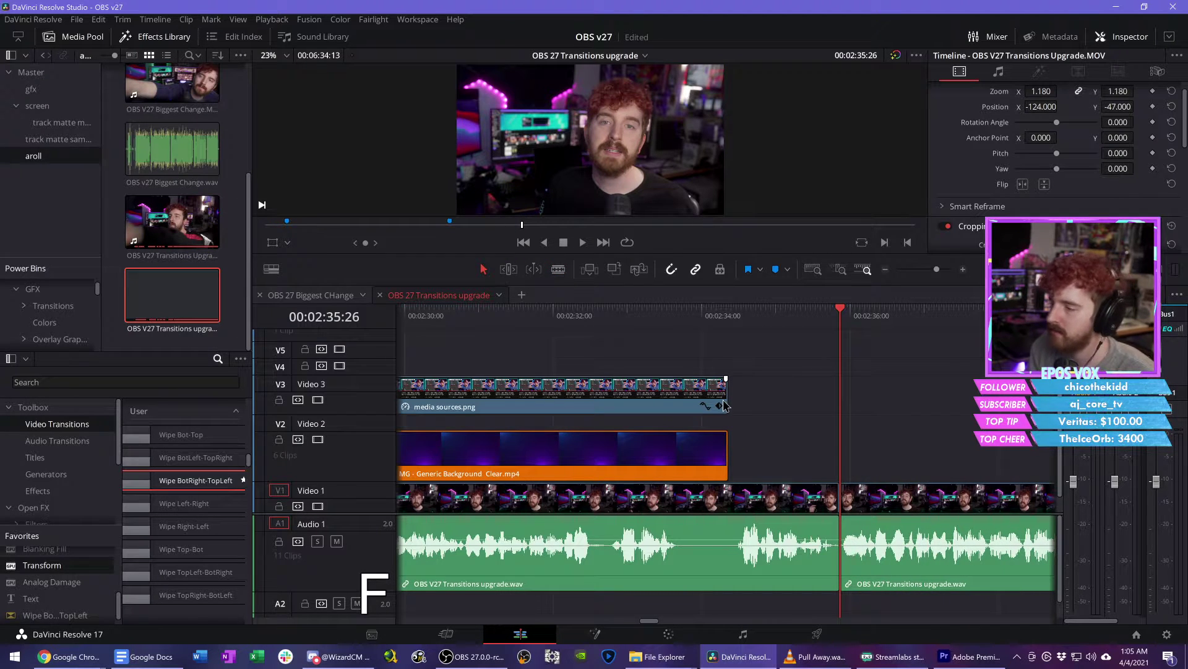
Step: Split the talking-head video and audio at about 00:02:34:00, just before the overlay clips end
key(c)
click(706, 495)
key(v)
Step: Set the short talking-head segment's zoom to 1.380 and its position to X -386, Y -146, and save the project
click(790, 316)
click(799, 489)
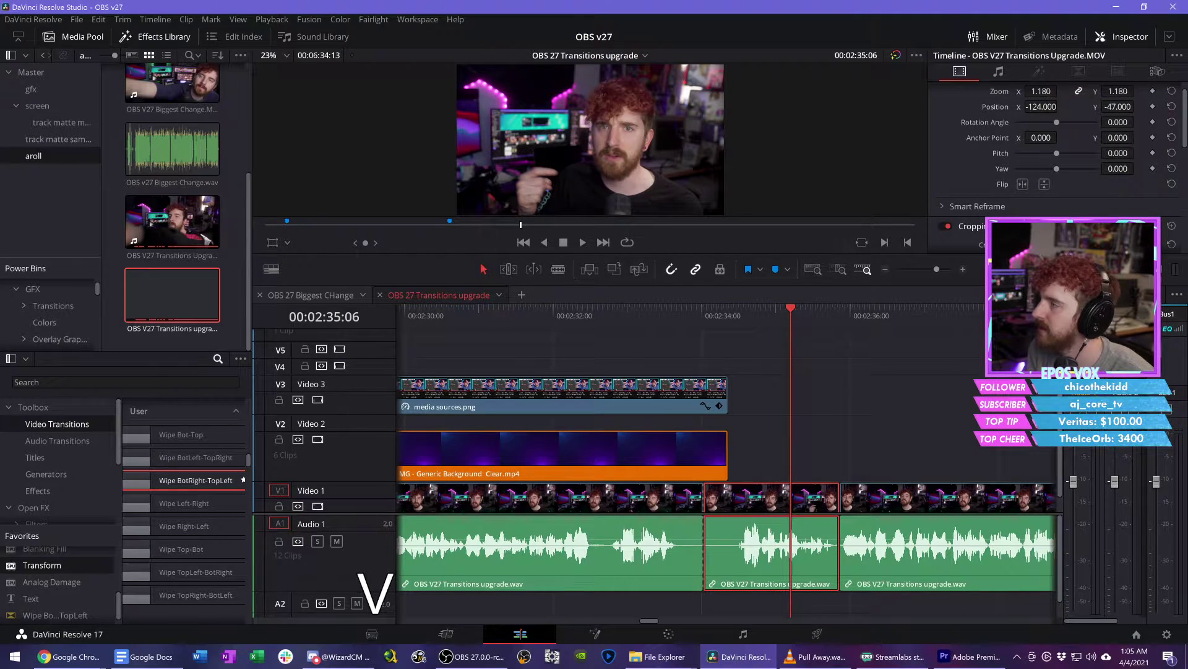
drag(1041, 91, 879, 106)
drag(1137, 107, 1080, 106)
key(ctrl+s)
Step: Play the timeline from the reframed segment to about 00:02:43 to review the punch-in and the following talking-head footage
key(space)
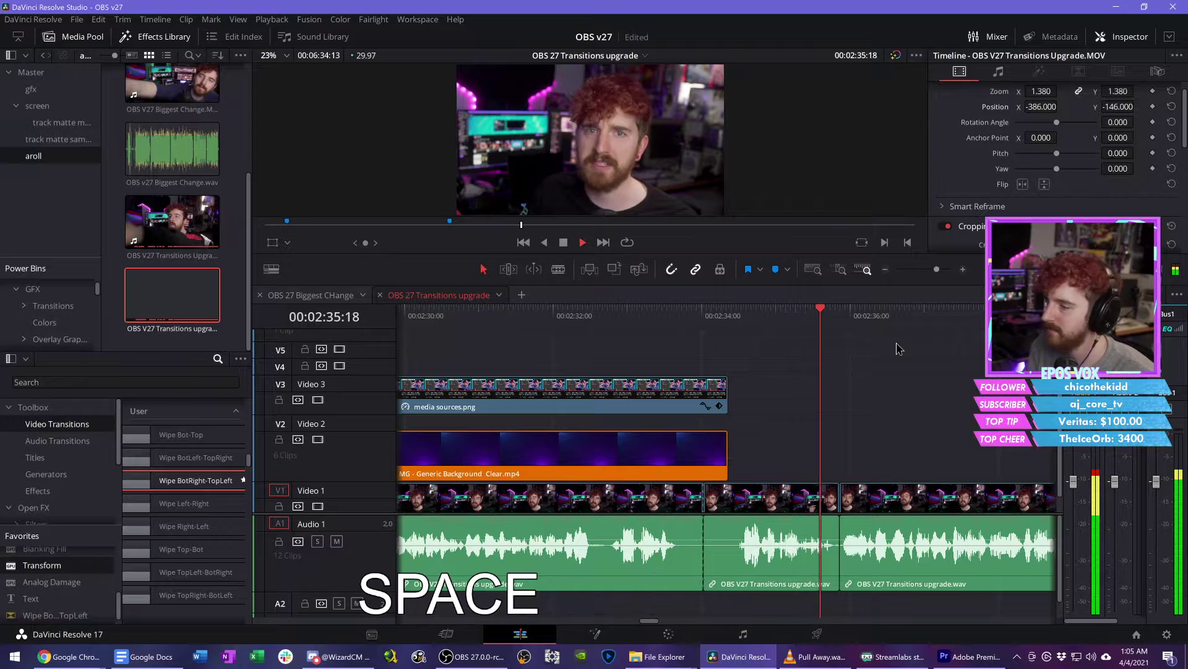
key(d)
scroll(855, 377, down, 5)
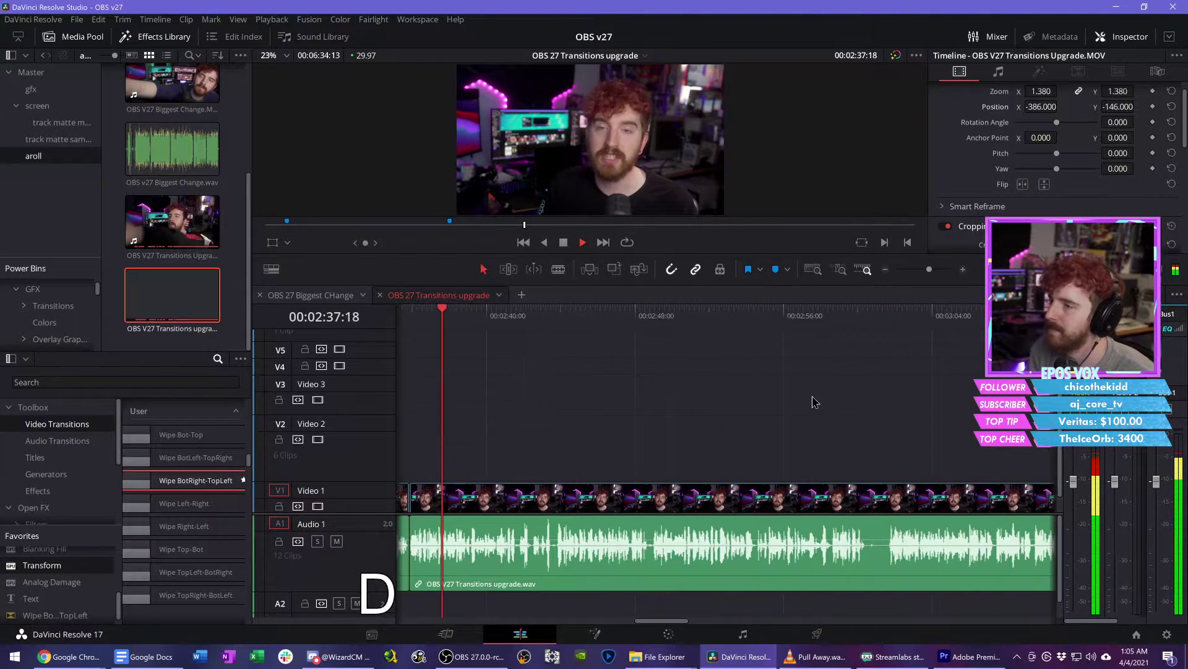
key(s)
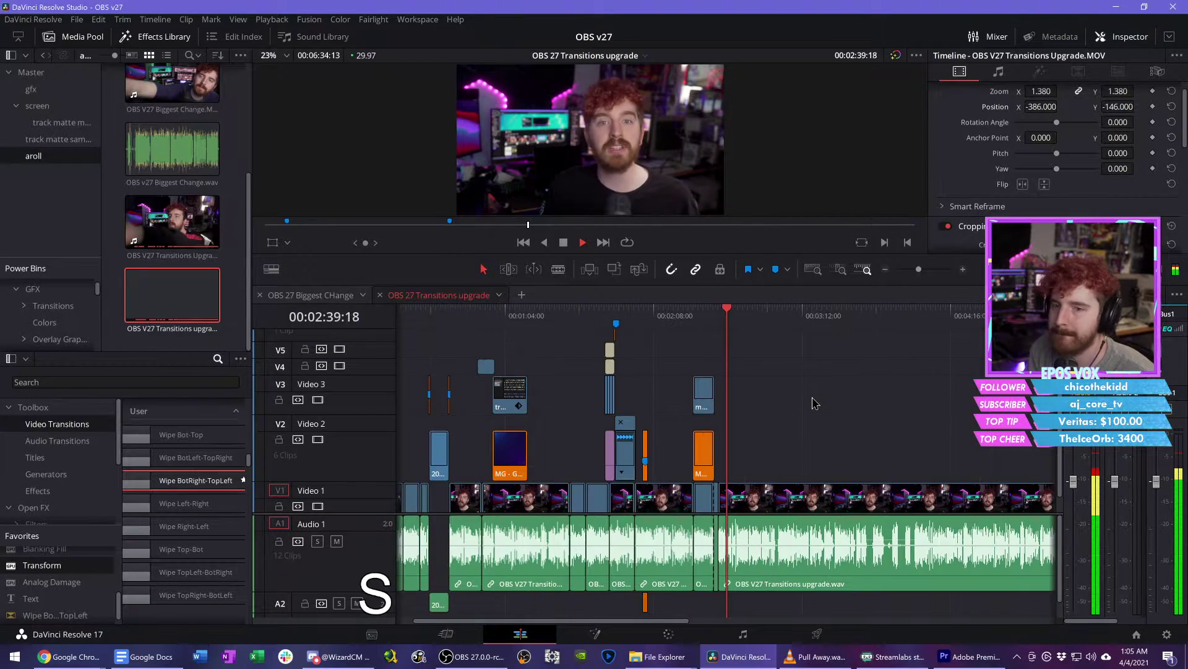
key(d)
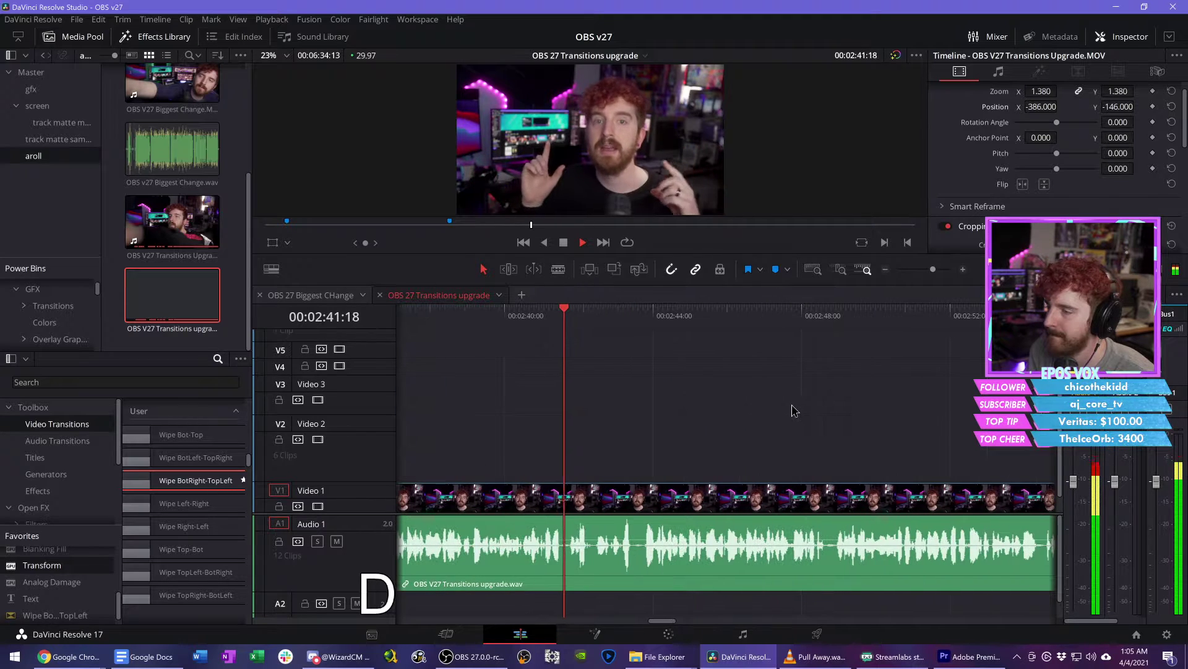
key(space)
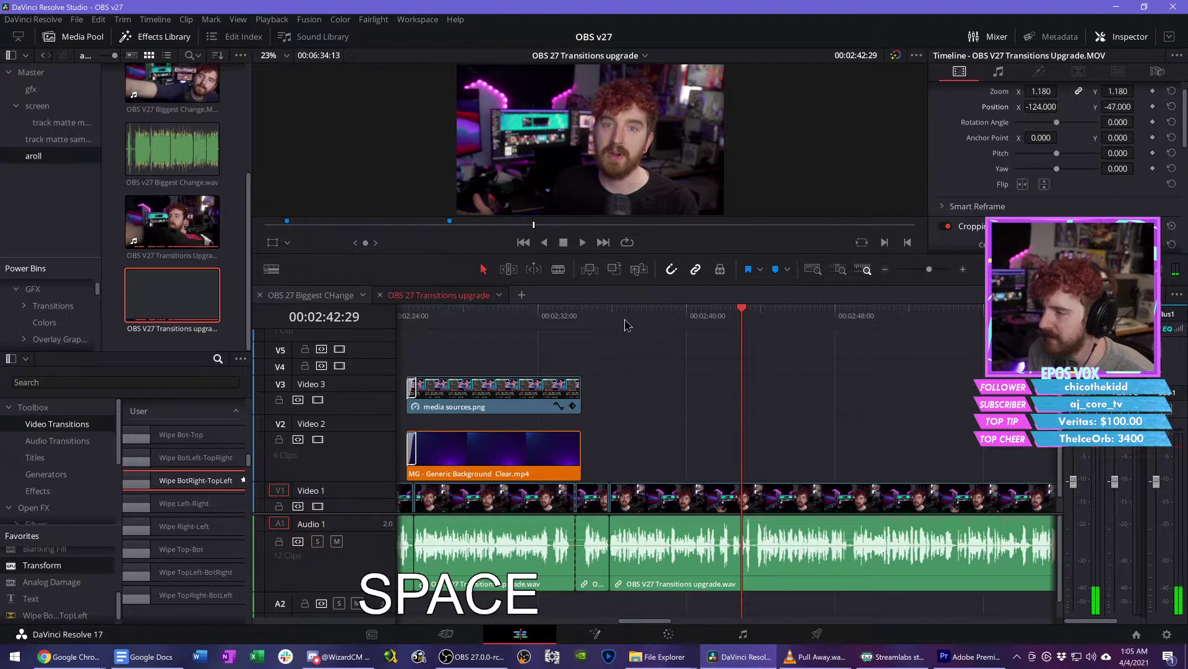
key(space)
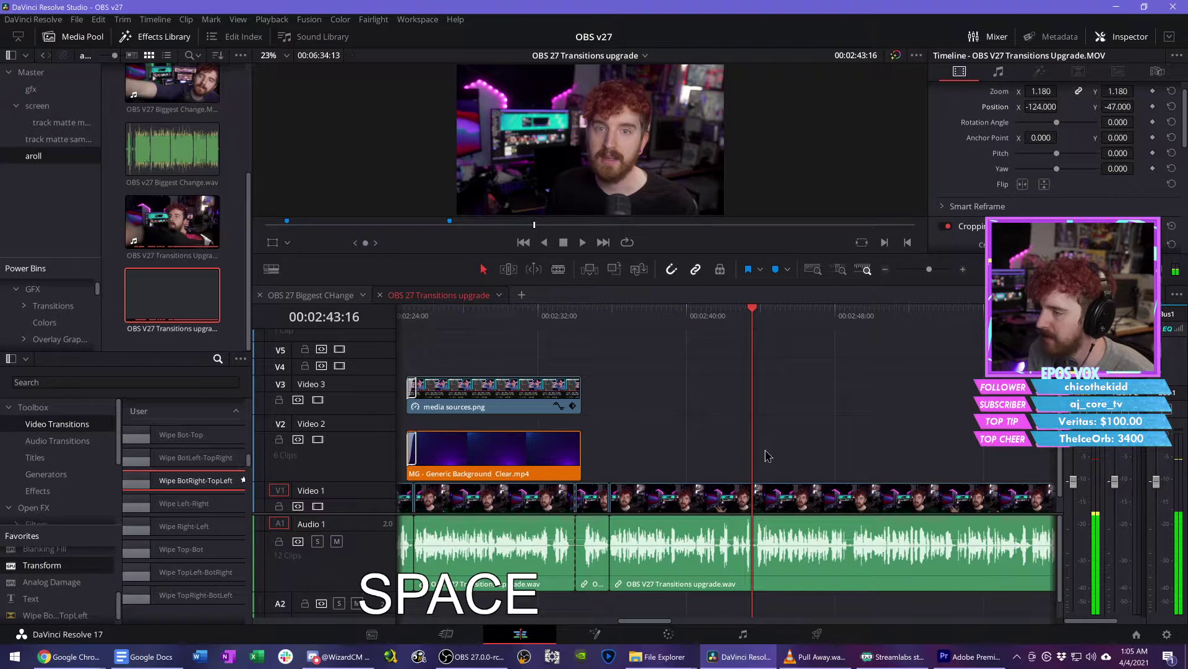
Step: Scrub through the remaining talking-head footage to about 00:03:25 and return to the cut at 00:02:35:26
key(d)
drag(533, 343, 665, 338)
drag(680, 321, 891, 329)
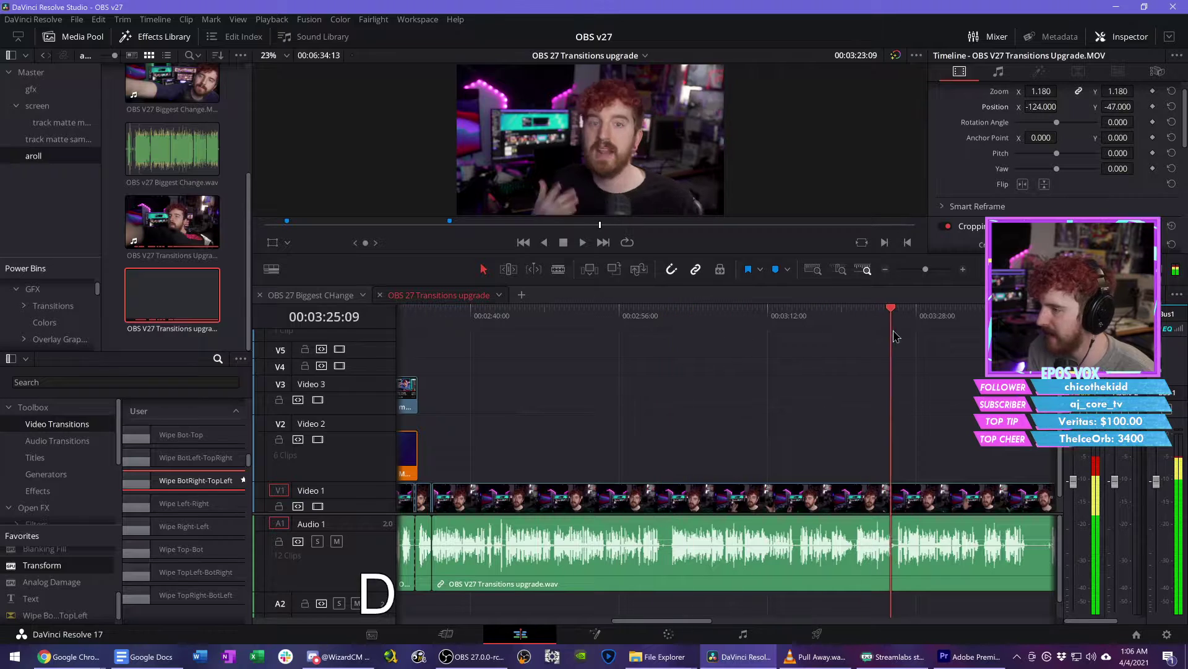
scroll(712, 396, down, 1)
drag(537, 327, 497, 320)
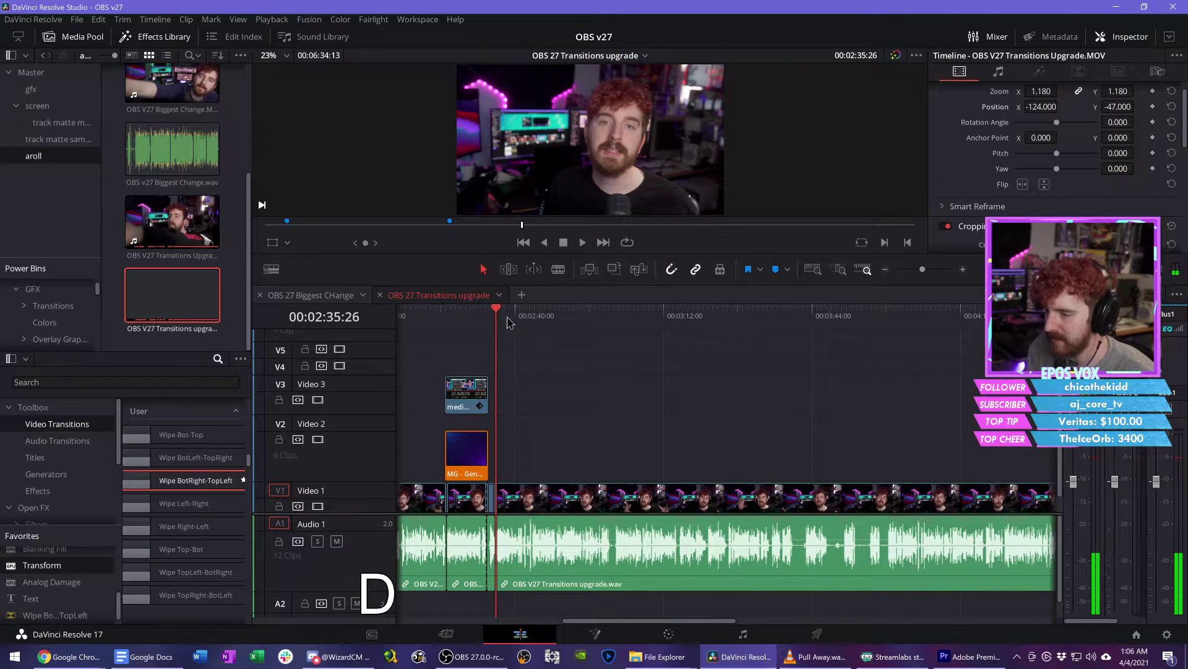
scroll(726, 374, up, 4)
scroll(726, 374, up, 1)
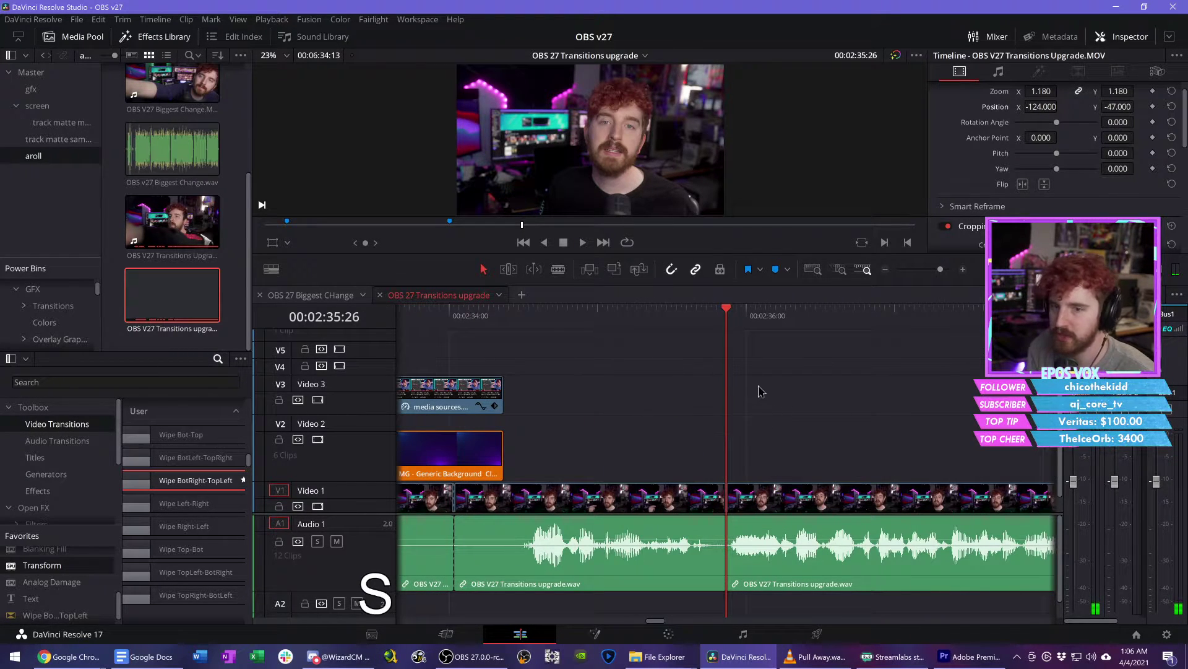
scroll(743, 391, right, 2)
key(d)
scroll(696, 393, right, 4)
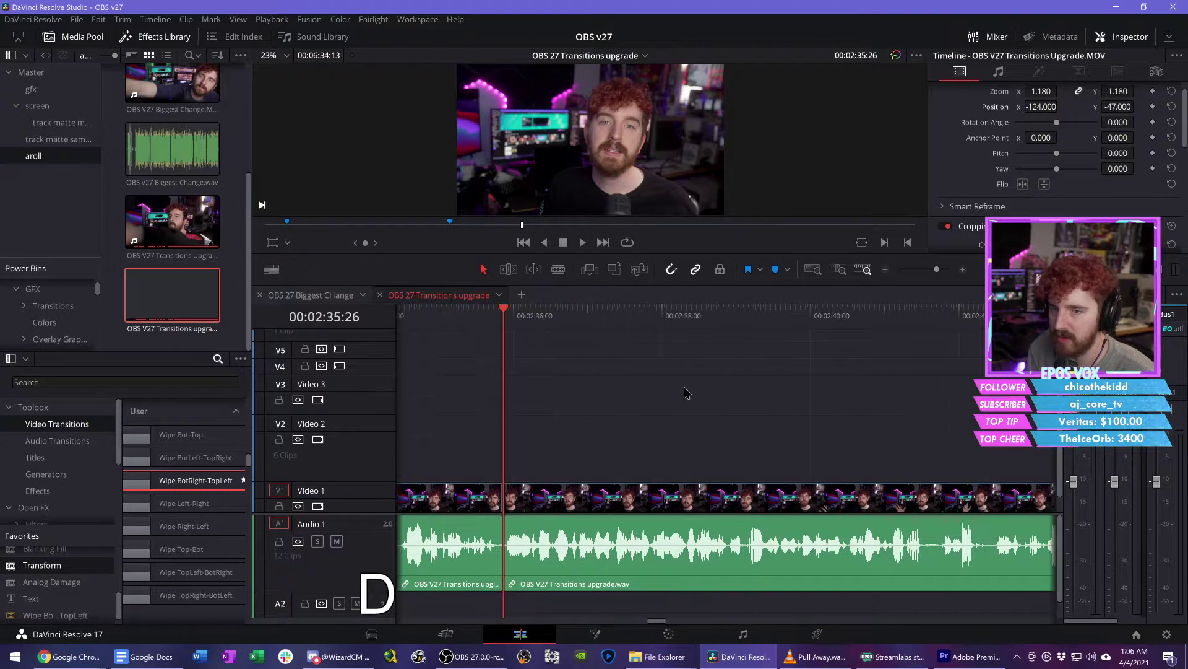
scroll(668, 394, down, 1)
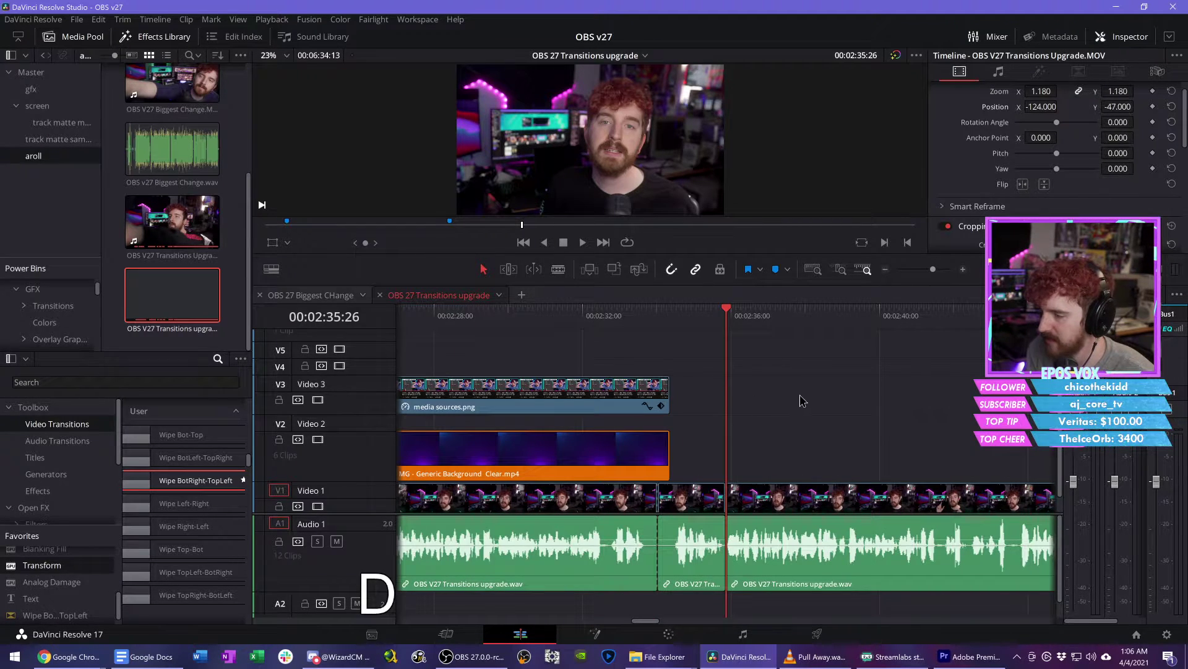
key(s)
key(d)
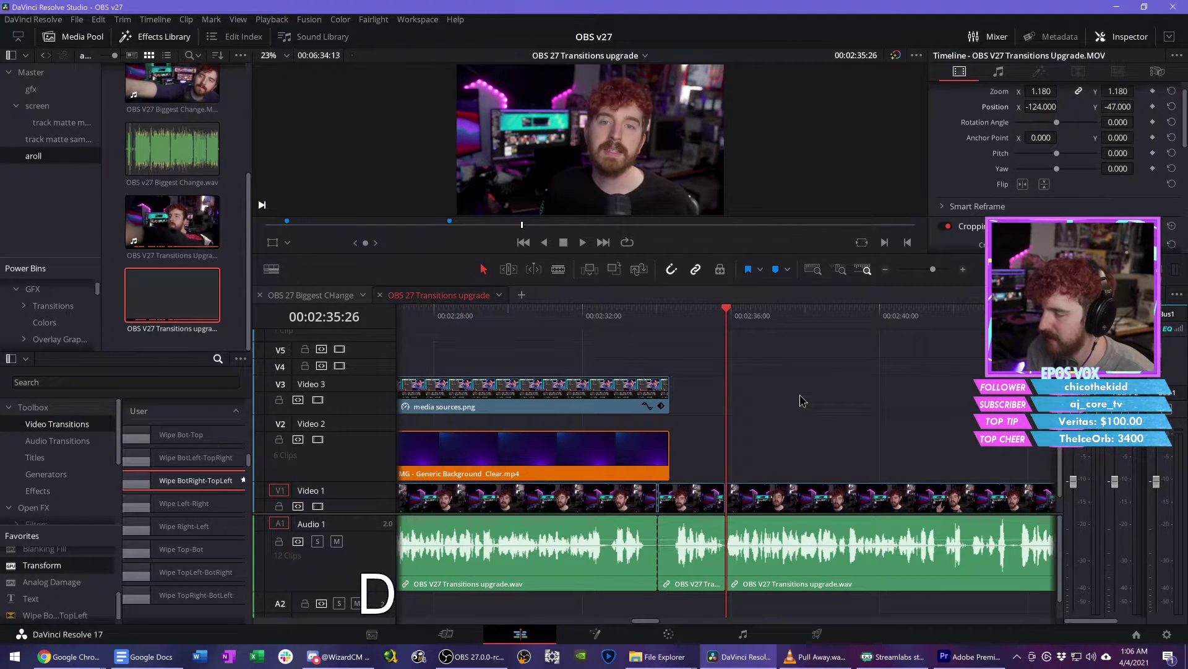
Step: Save the project and place Track Matte Stinger Setup.mp4 from the screen bin, video only, on Video 2 at the 00:02:35:26 cut
key(s)
key(ctrl+s)
click(67, 107)
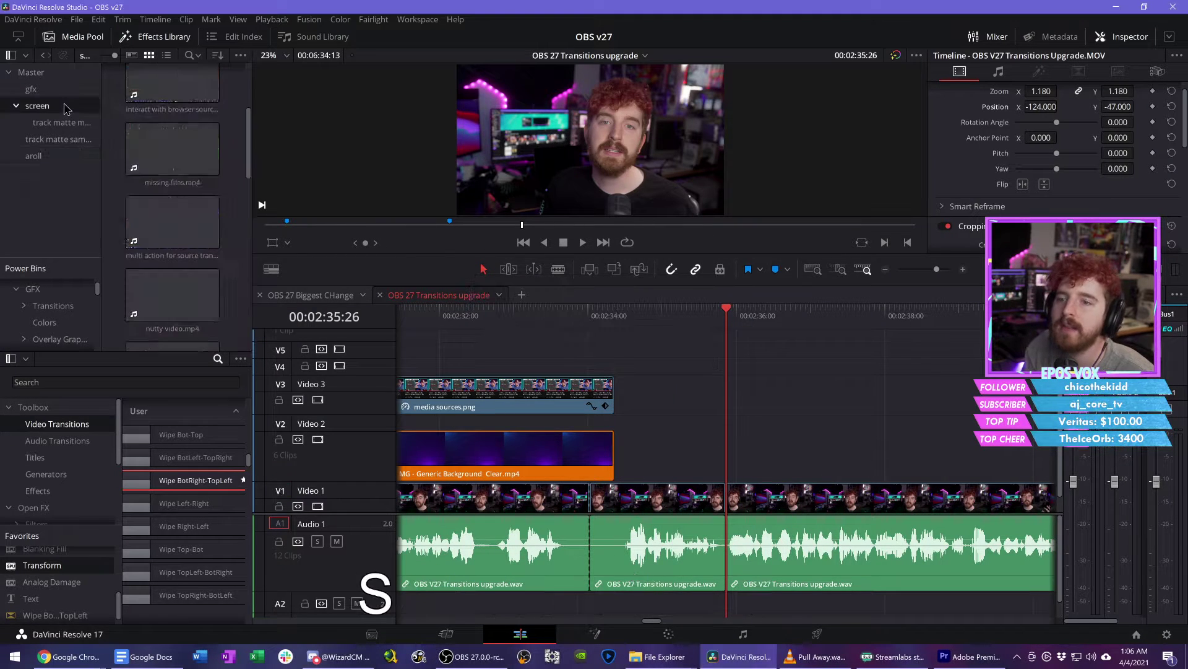
scroll(230, 241, down, 5)
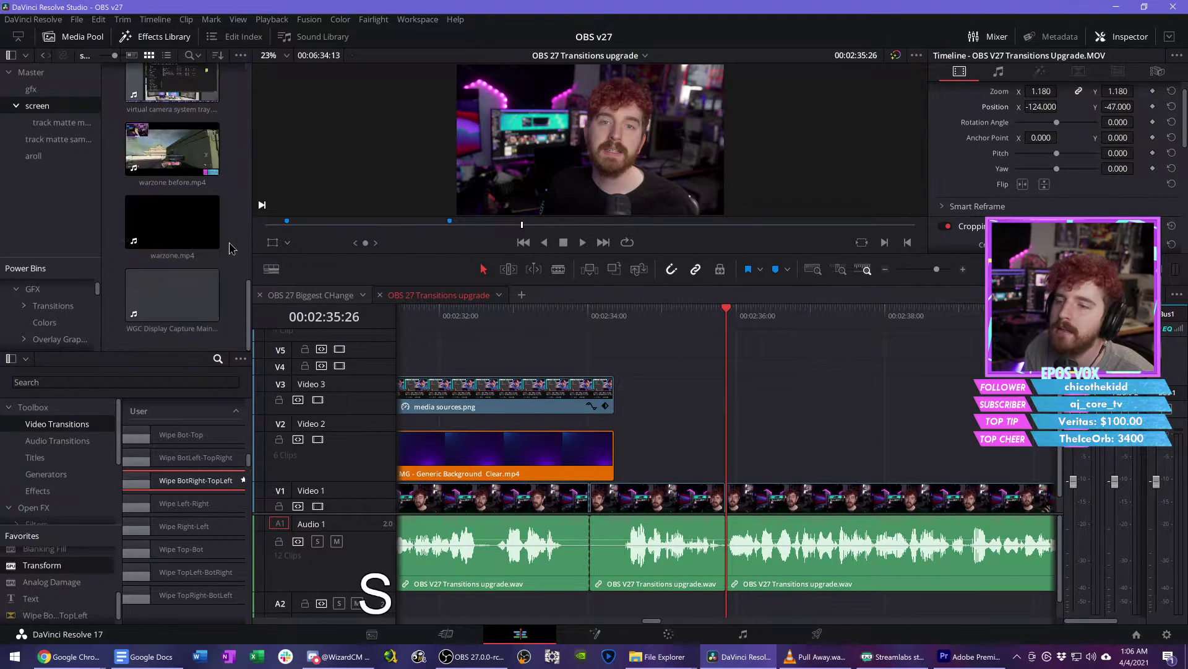
scroll(226, 288, up, 4)
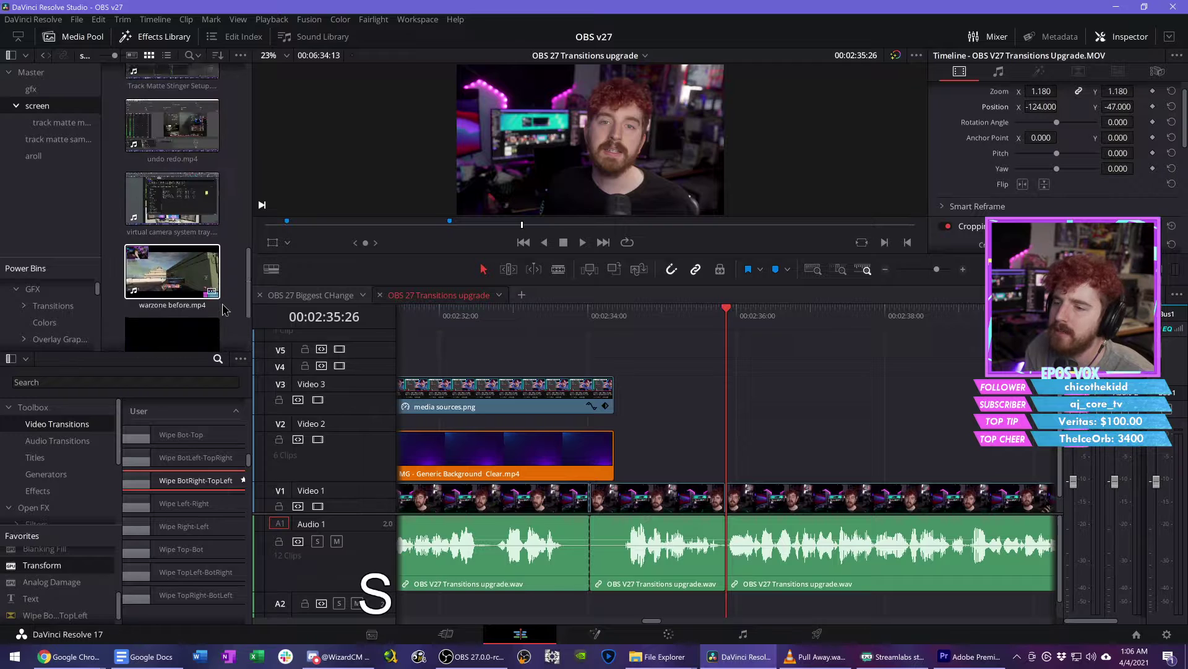
double_click(183, 184)
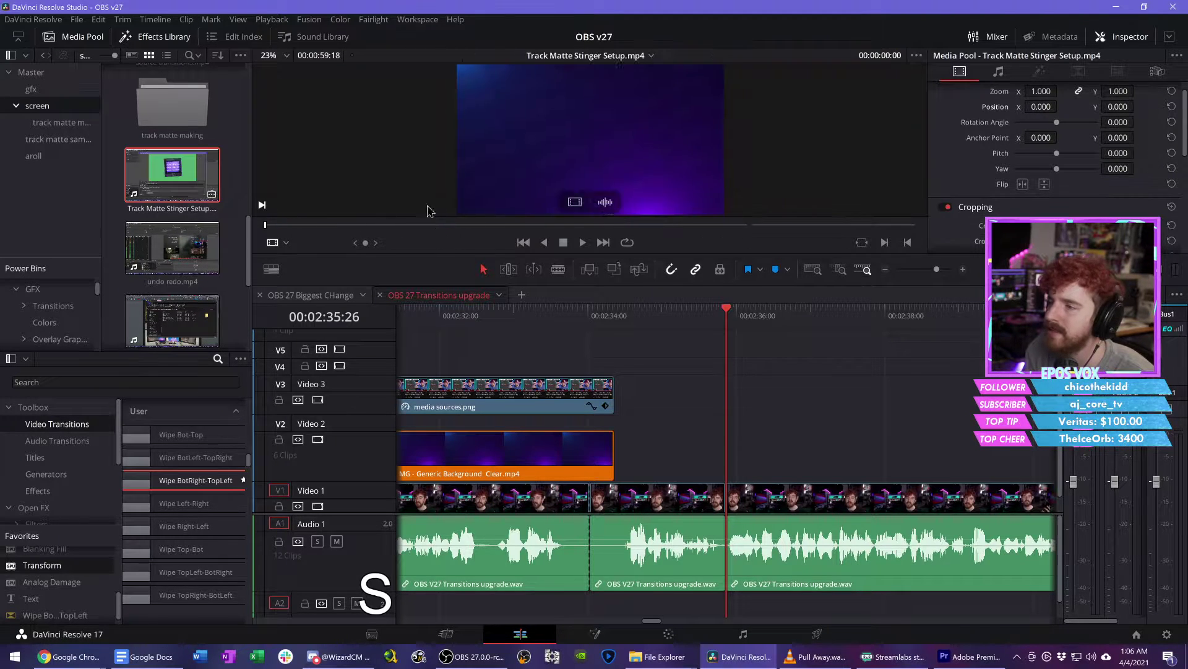
drag(568, 208, 879, 452)
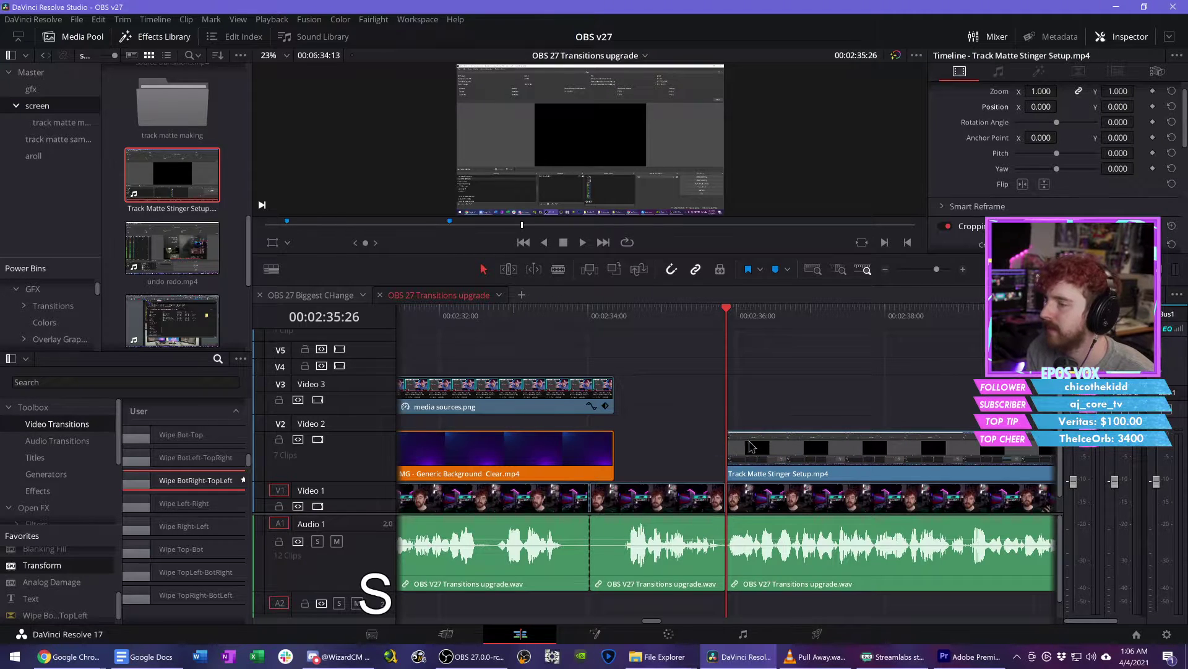
Step: Shift the Track Matte Stinger Setup clip to start at about 00:02:37:15 and add a Wipe BotLeft-TopRight transition at its start
key(space)
key(d)
key(d)
scroll(703, 467, right, 4)
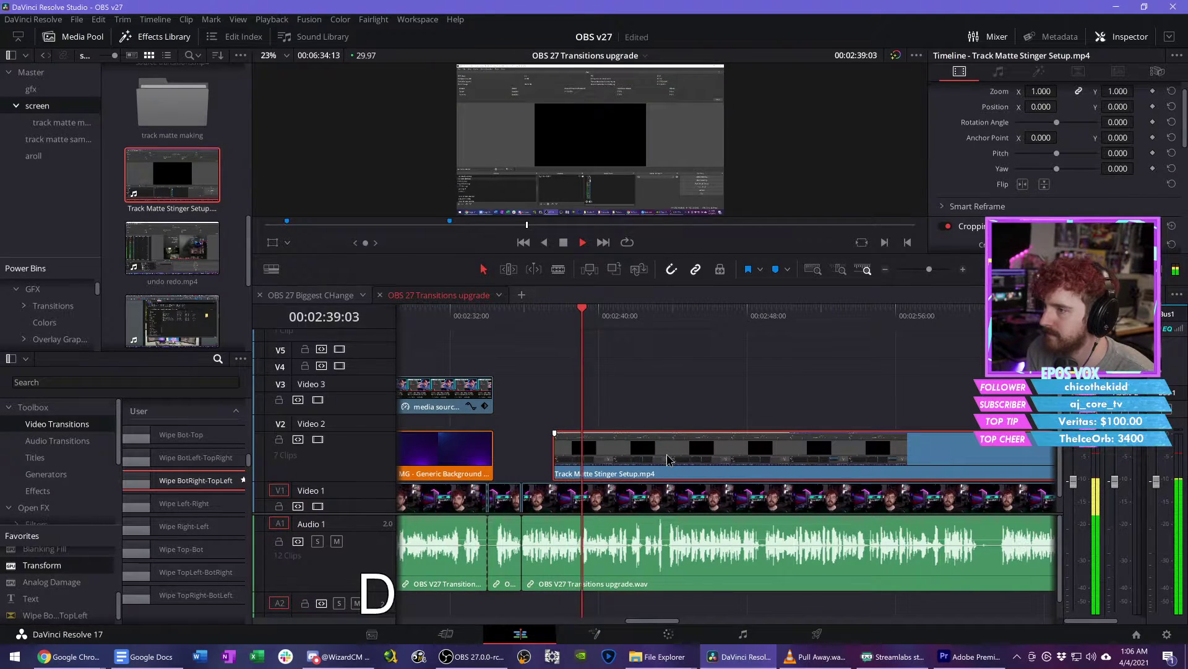
key(space)
drag(217, 458, 568, 449)
Step: Add a keyframed Transform effect to the stinger setup clip around 00:02:47:00, with motion blur 0.535, zoom 1.199 and Position Y -0.025
key(space)
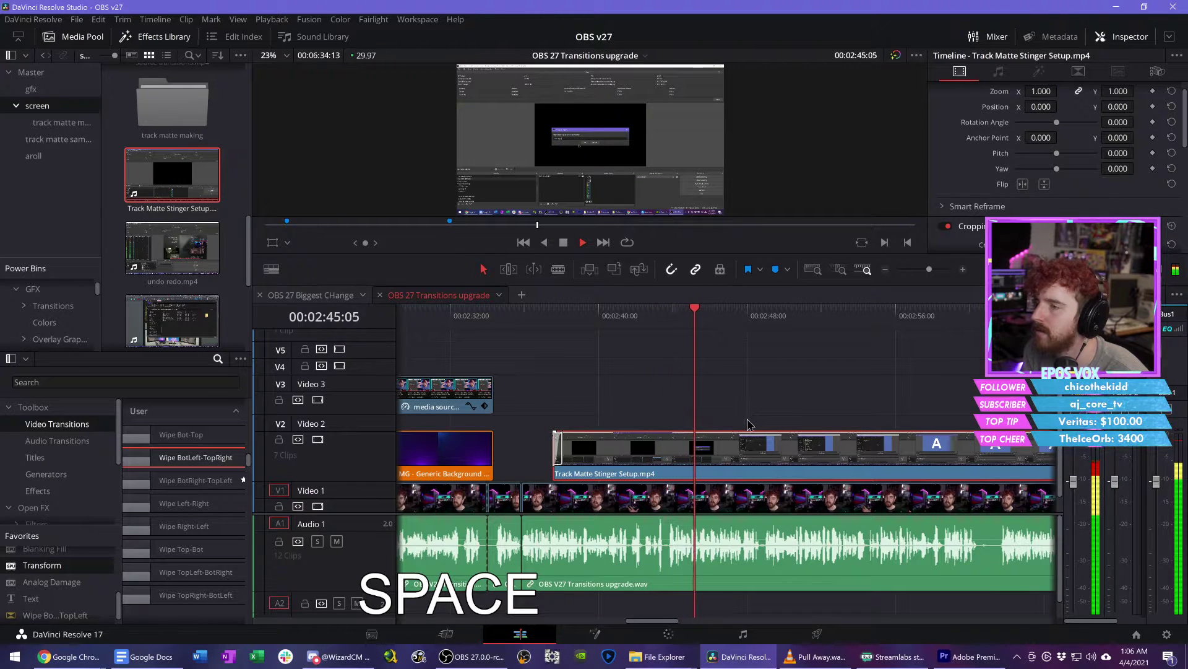
key(space)
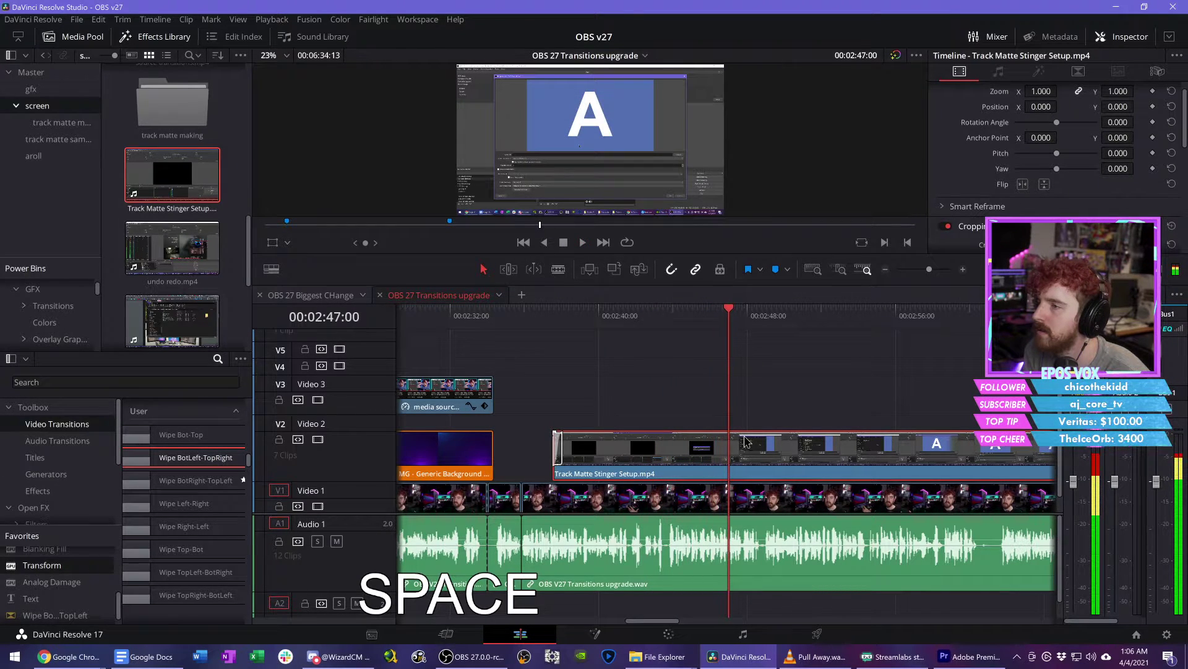
drag(270, 536, 804, 458)
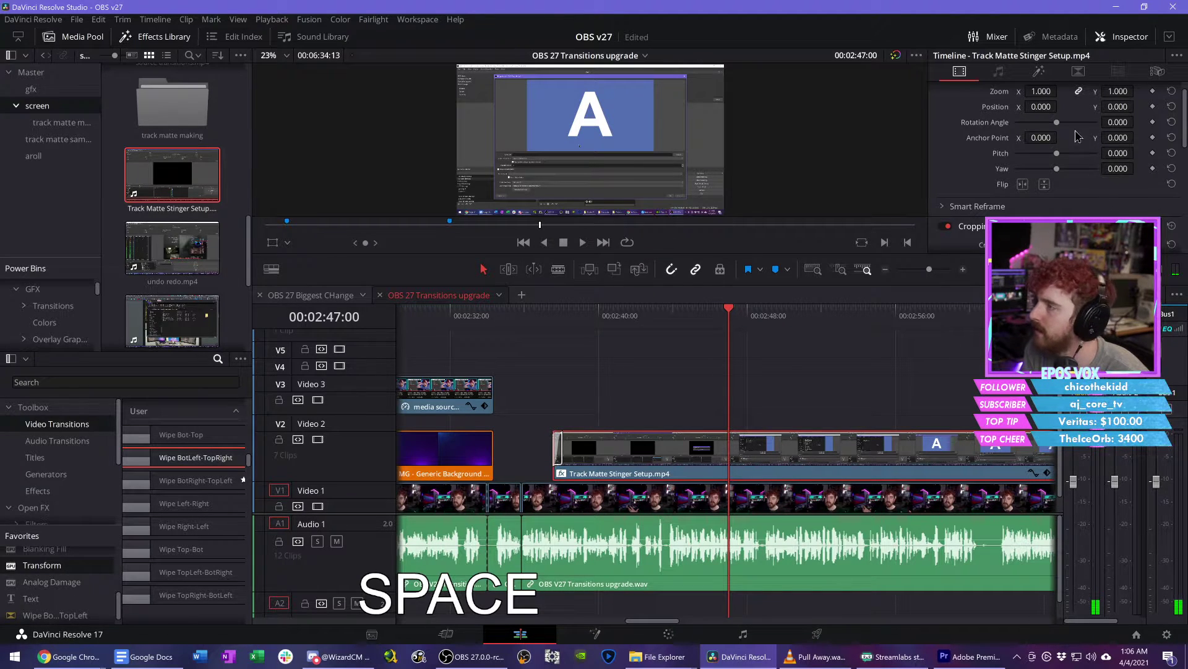
click(1042, 73)
click(1154, 174)
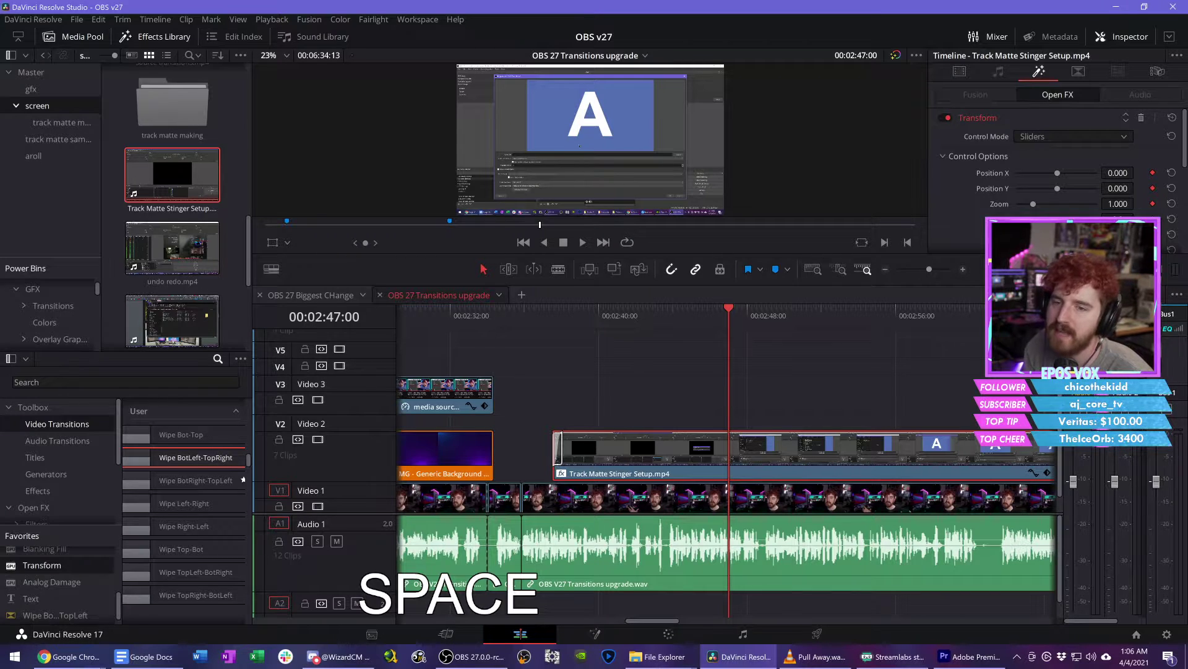
scroll(1099, 209, down, 5)
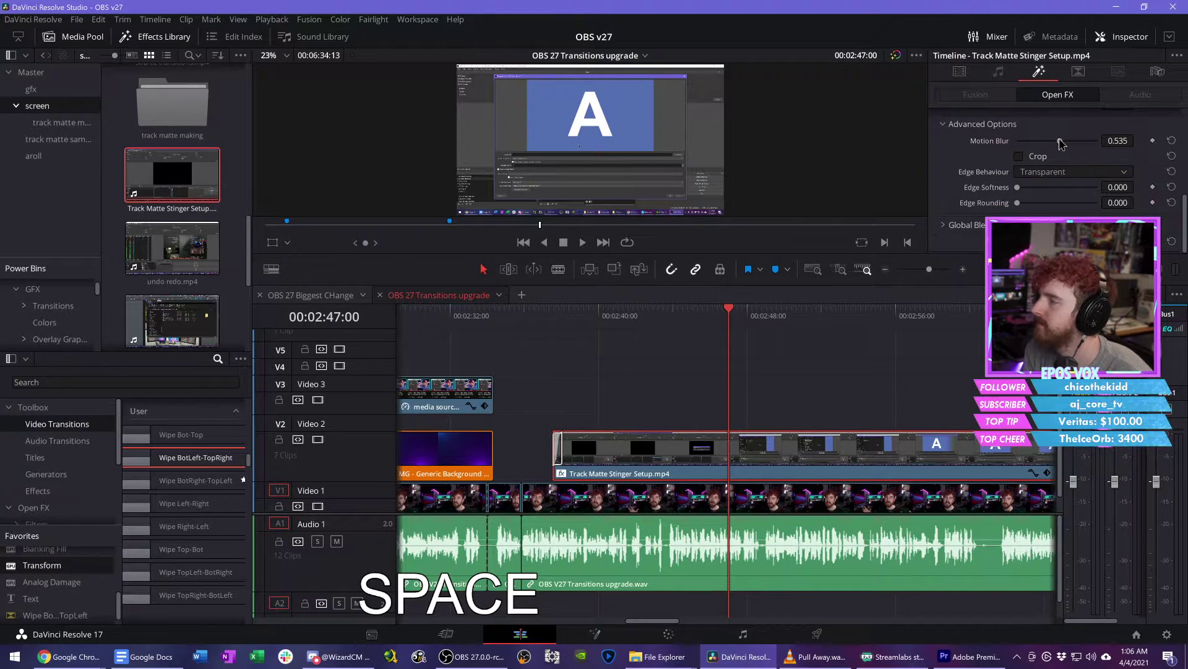
scroll(1021, 173, up, 5)
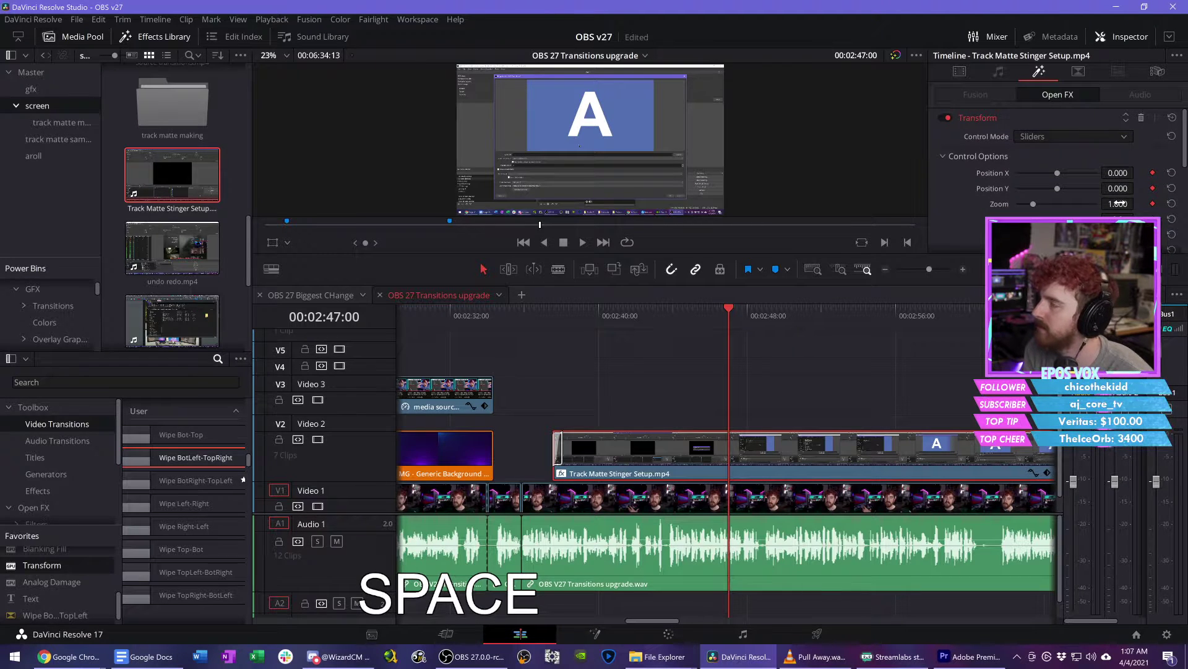
mouse_move(1118, 203)
mouse_down()
mouse_move(1138, 203)
mouse_move(1126, 188)
mouse_move(1138, 188)
mouse_move(1138, 204)
mouse_up()
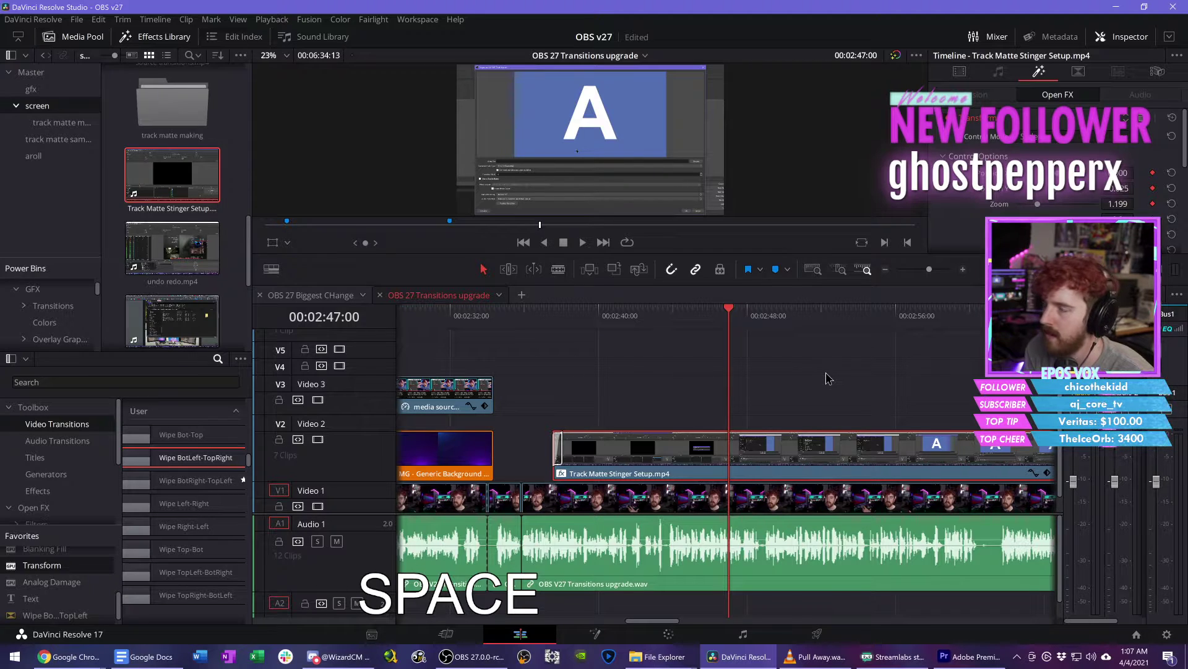
Step: Play on to 00:03:02:13 and split the talking-head video and audio in the pause at about 00:03:01
key(space)
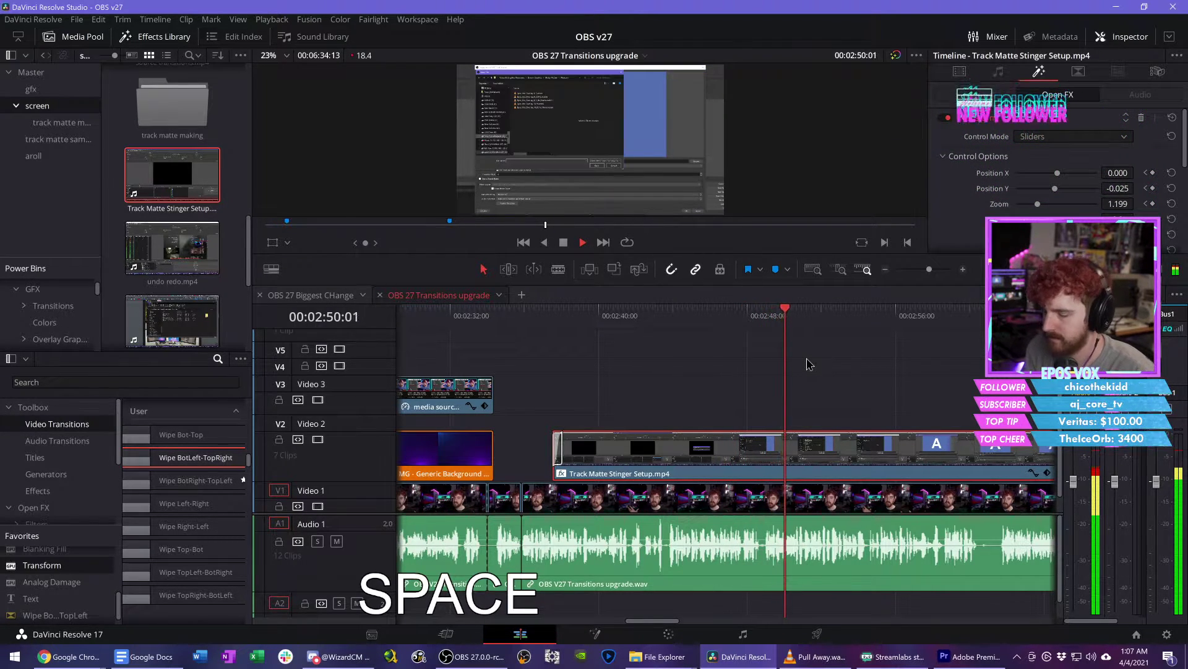
key(l)
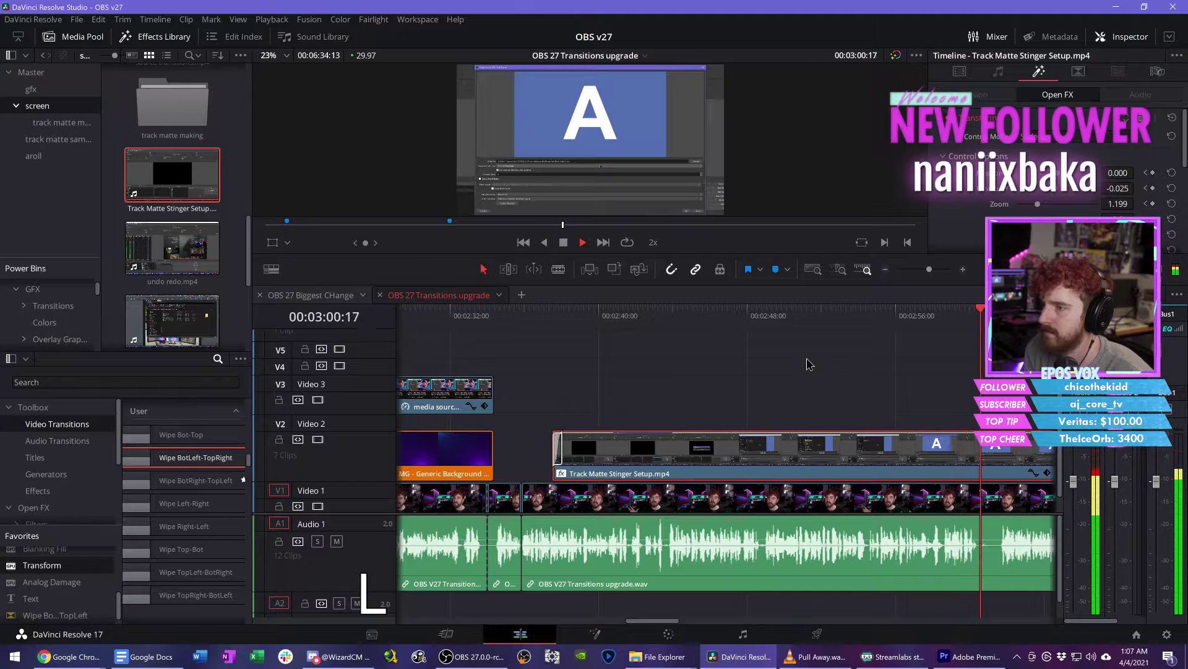
key(space)
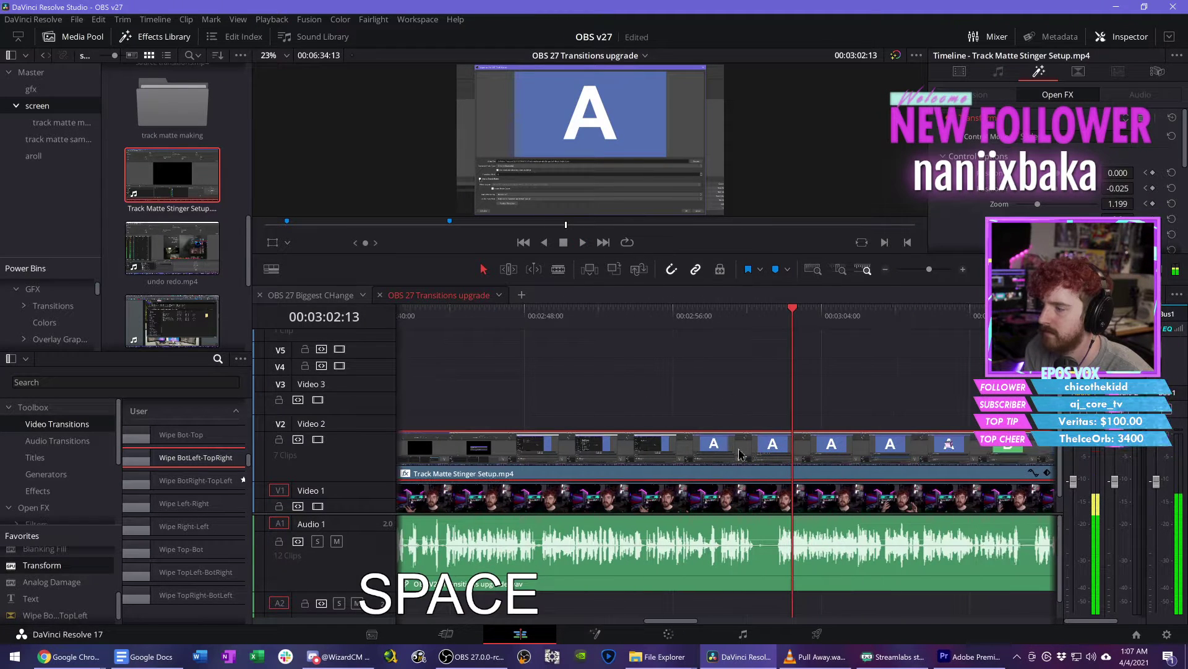
key(c)
click(774, 495)
key(d)
Step: Move the talking-head footage after the new split well to the right to open a gap beneath the stinger setup clip
scroll(842, 536, down, 3)
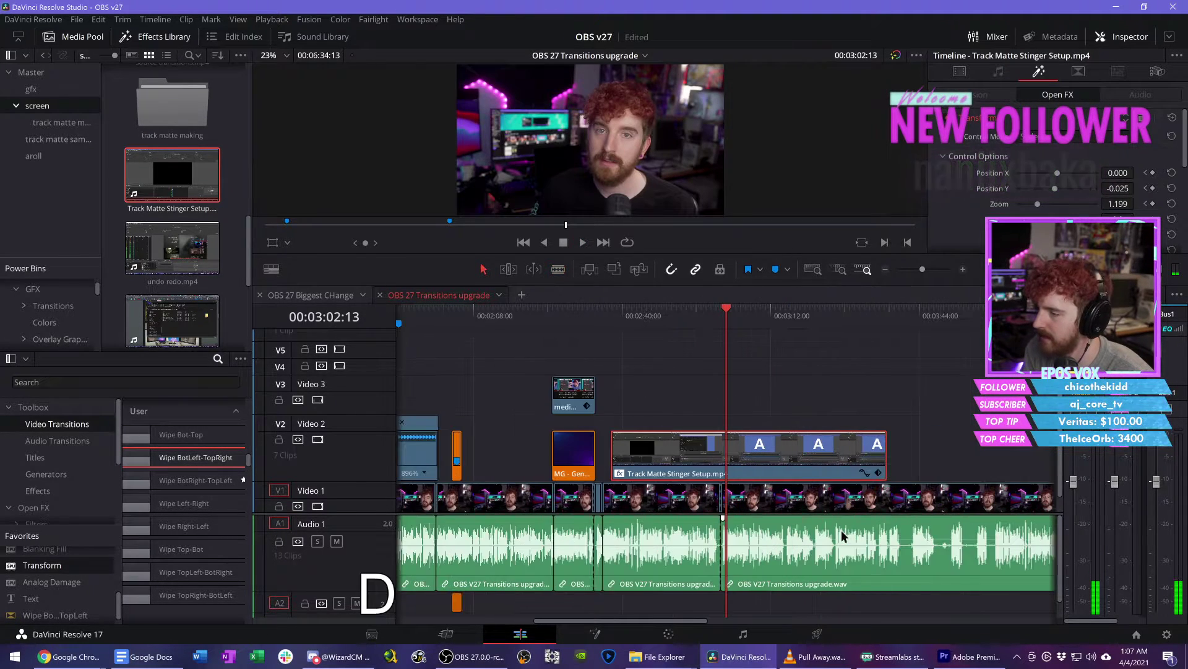
key(d)
drag(801, 499, 858, 498)
key(s)
key(s)
key(s)
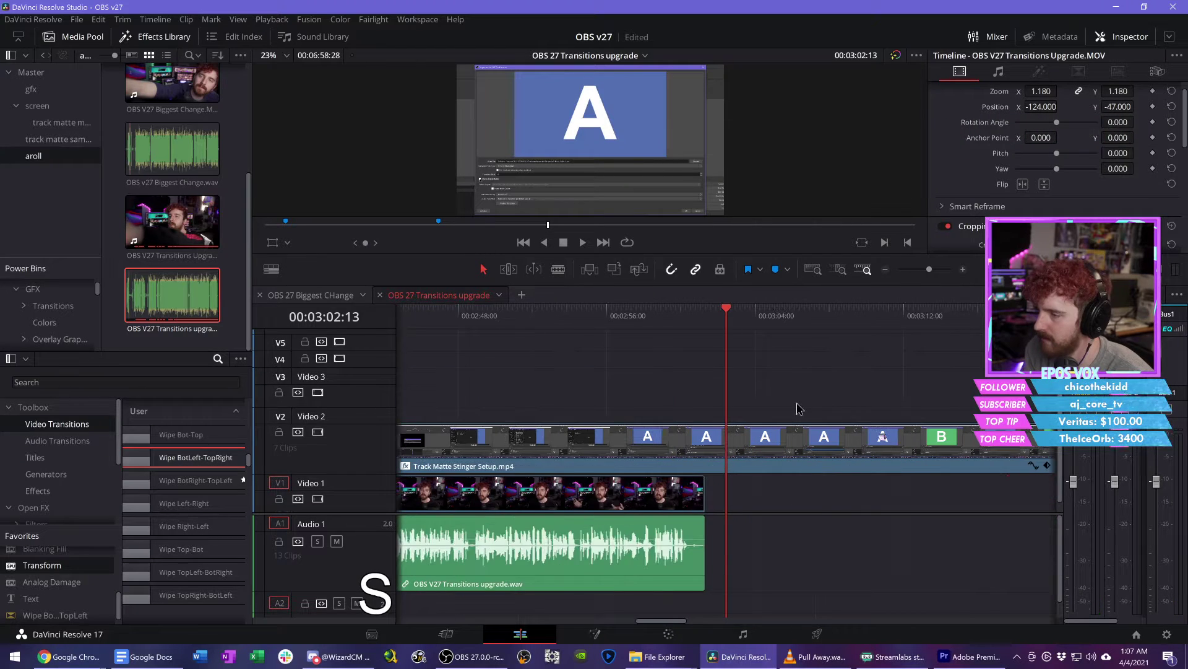
Step: Play the stinger setup clip to 00:03:06:17, split it there and delete the remainder
key(space)
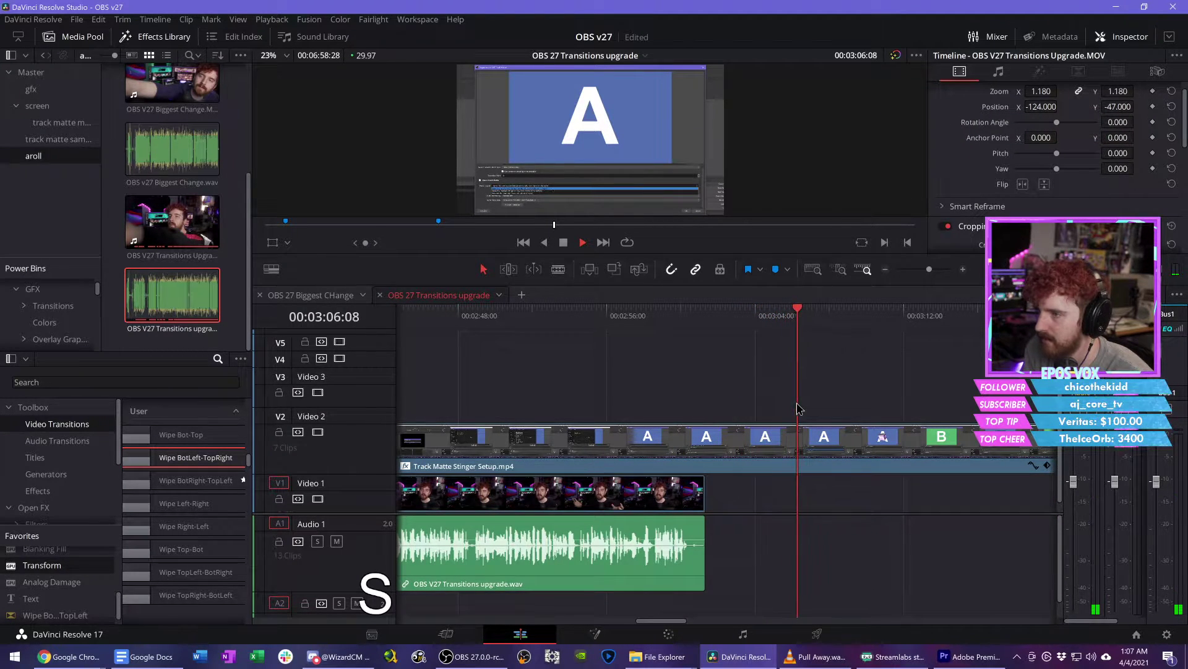
key(space)
key(c)
key(v)
key(BackSpace)
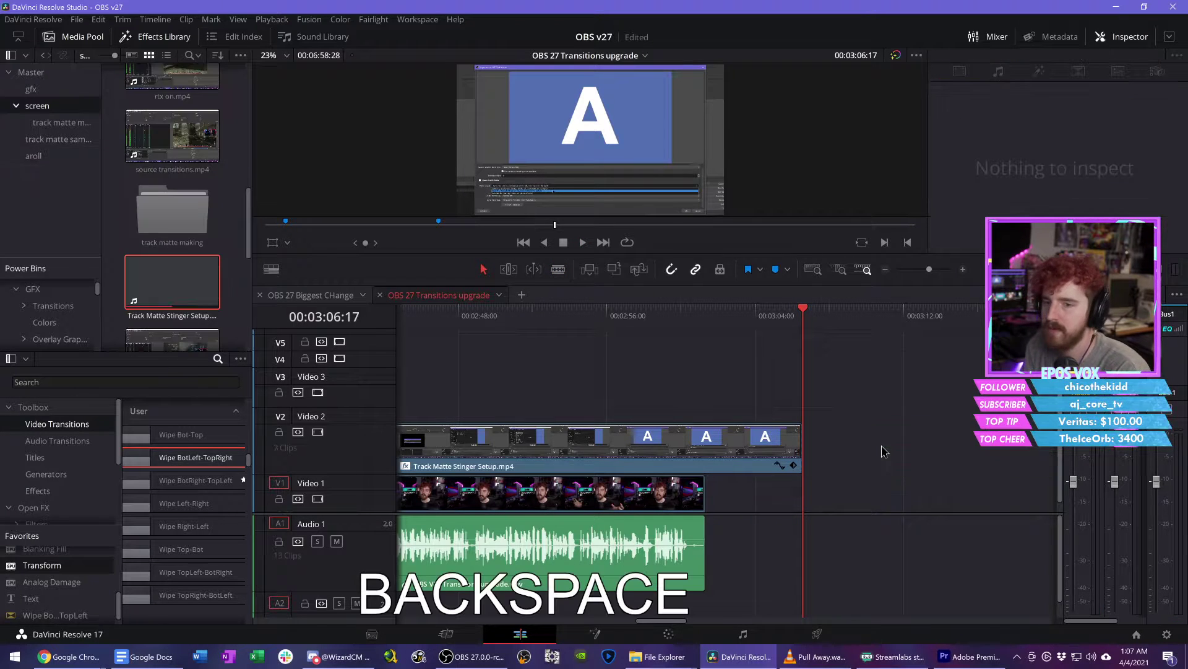
Step: Move the remaining talking-head video and audio back to start at 00:03:06:17, where the stinger setup clip ends
key(d)
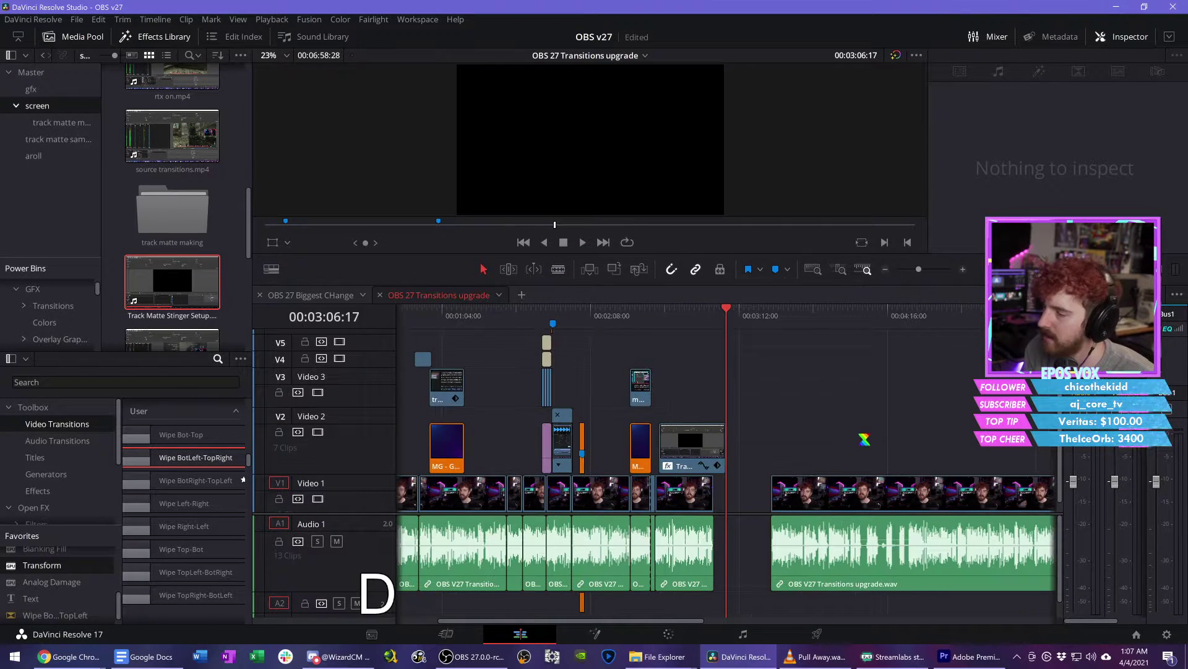
scroll(825, 503, down, 1)
key(d)
key(d)
key(d)
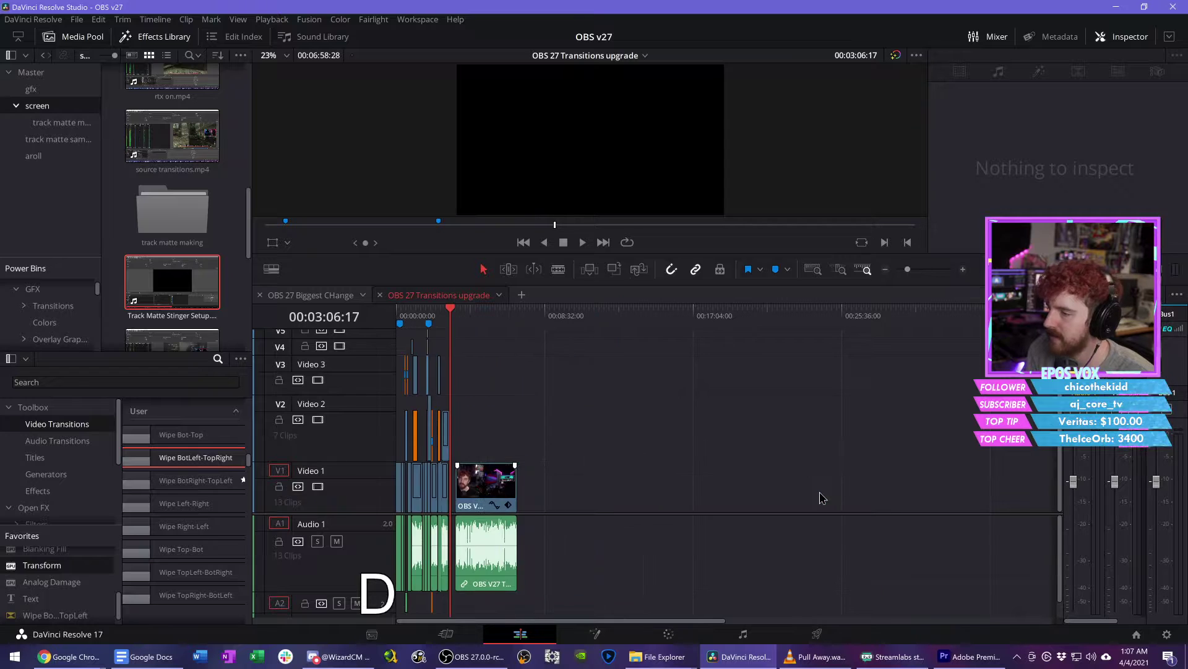
key(s)
key(s)
key(s)
key(s)
click(820, 481)
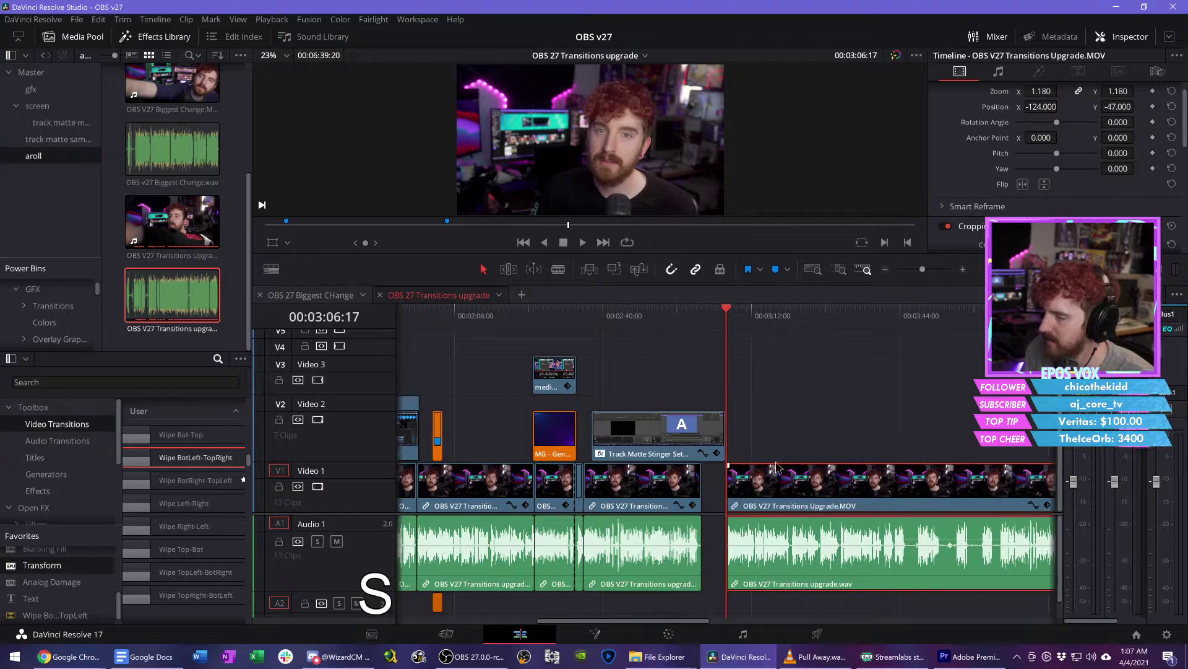
key(s)
key(s)
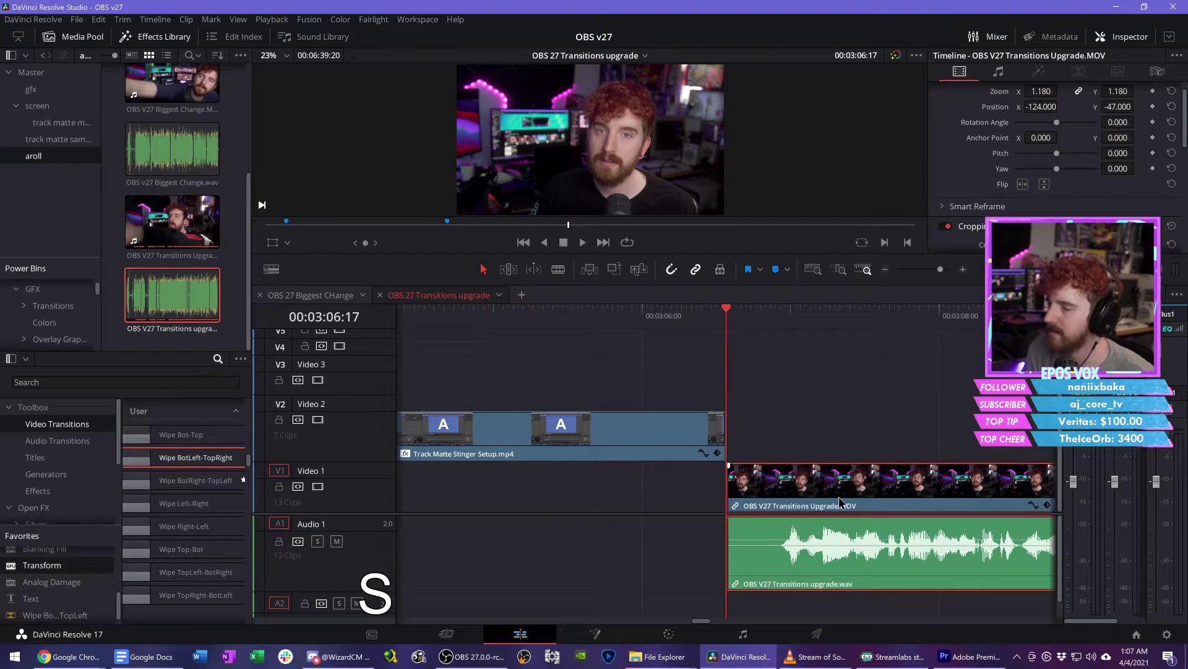
Step: Shift the remaining talking-head clip about 6 frames earlier so it starts under the stinger setup clip, and save the project
scroll(804, 461, up, 2)
scroll(825, 442, down, 2)
key(d)
key(ctrl+s)
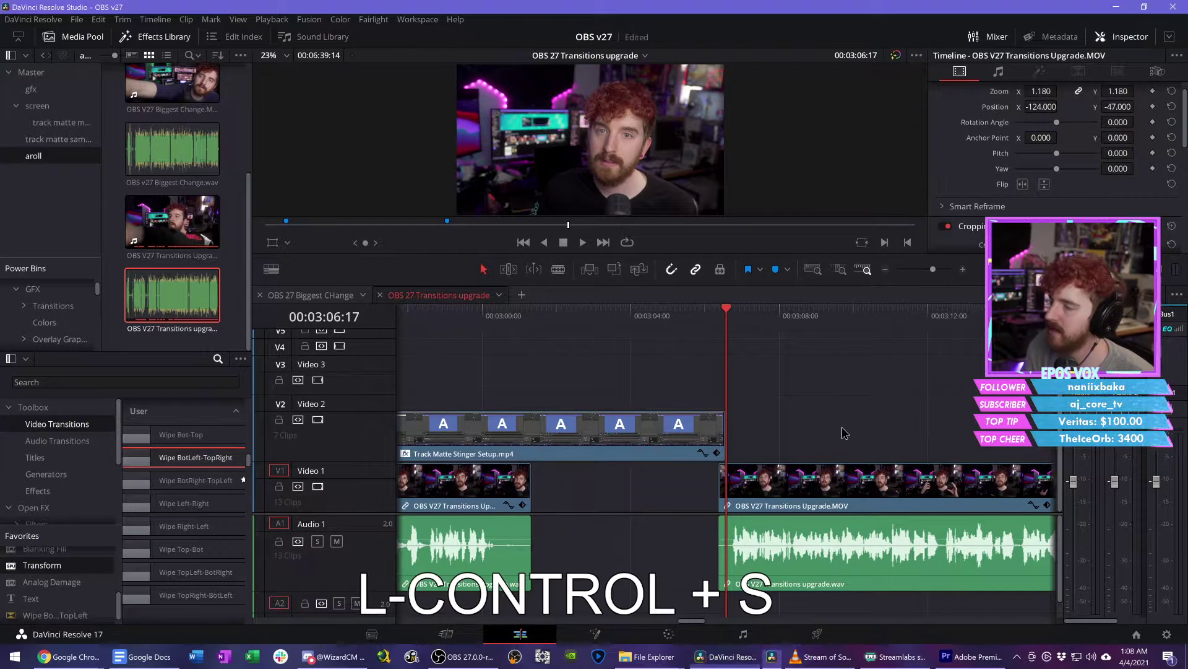
Step: Shift the remaining talking-head video and audio another 2 frames earlier on the timeline and save the project
key(d)
scroll(799, 364, down, 3)
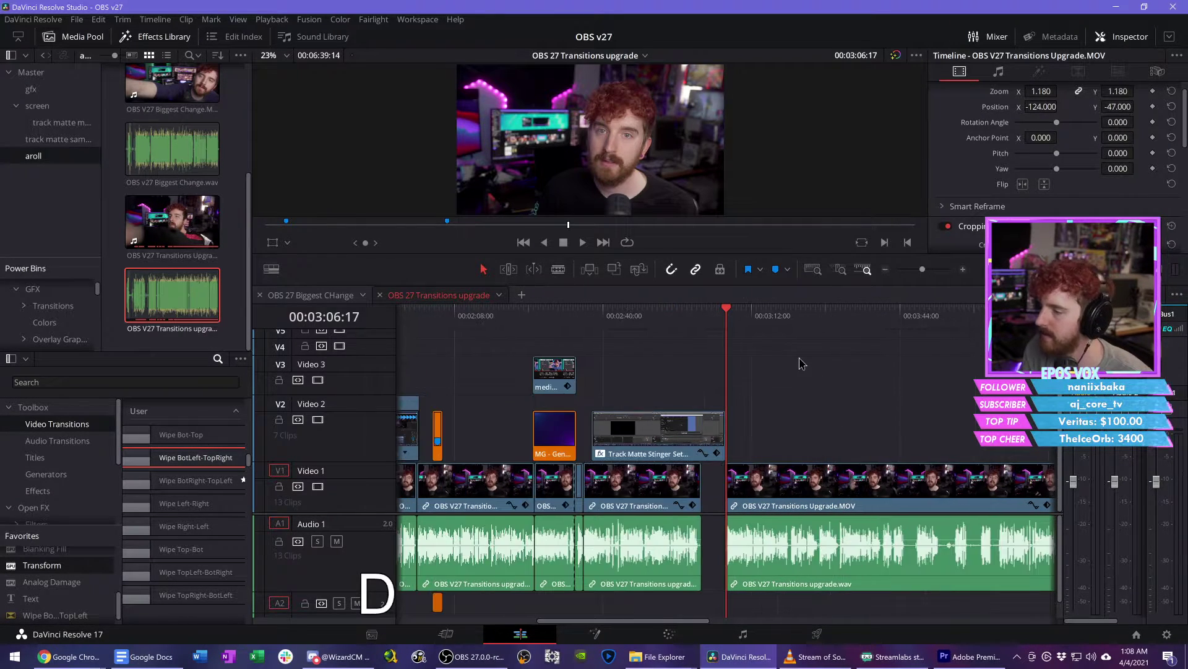
key(s)
scroll(799, 364, up, 3)
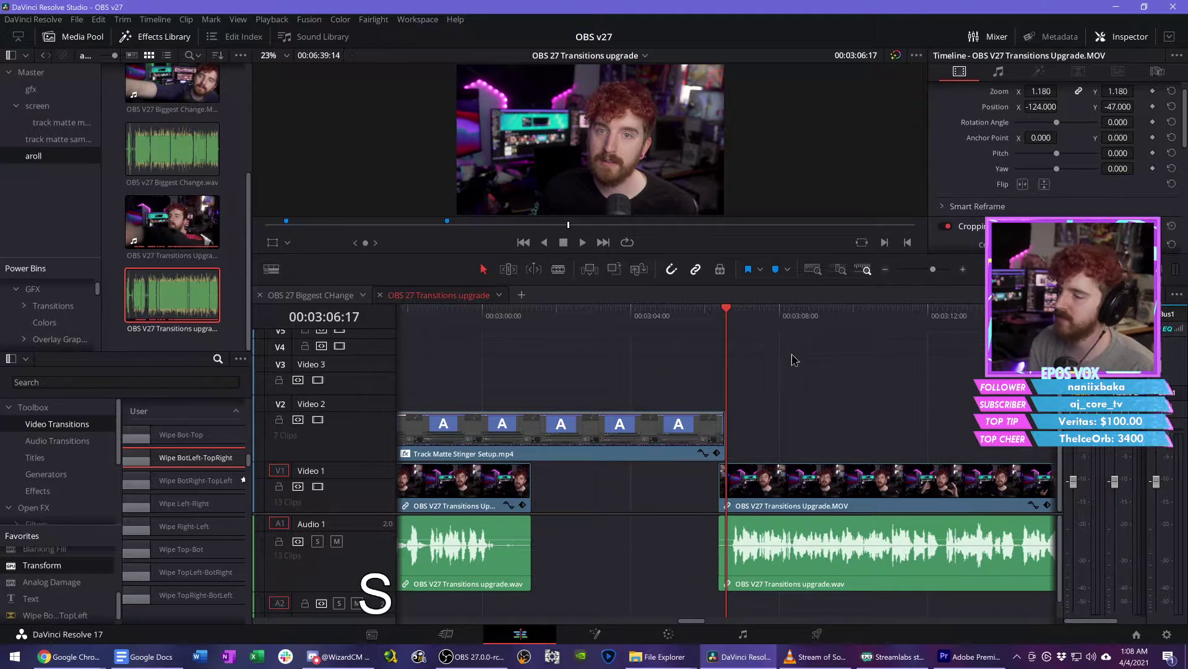
scroll(812, 407, up, 3)
drag(828, 478, 804, 479)
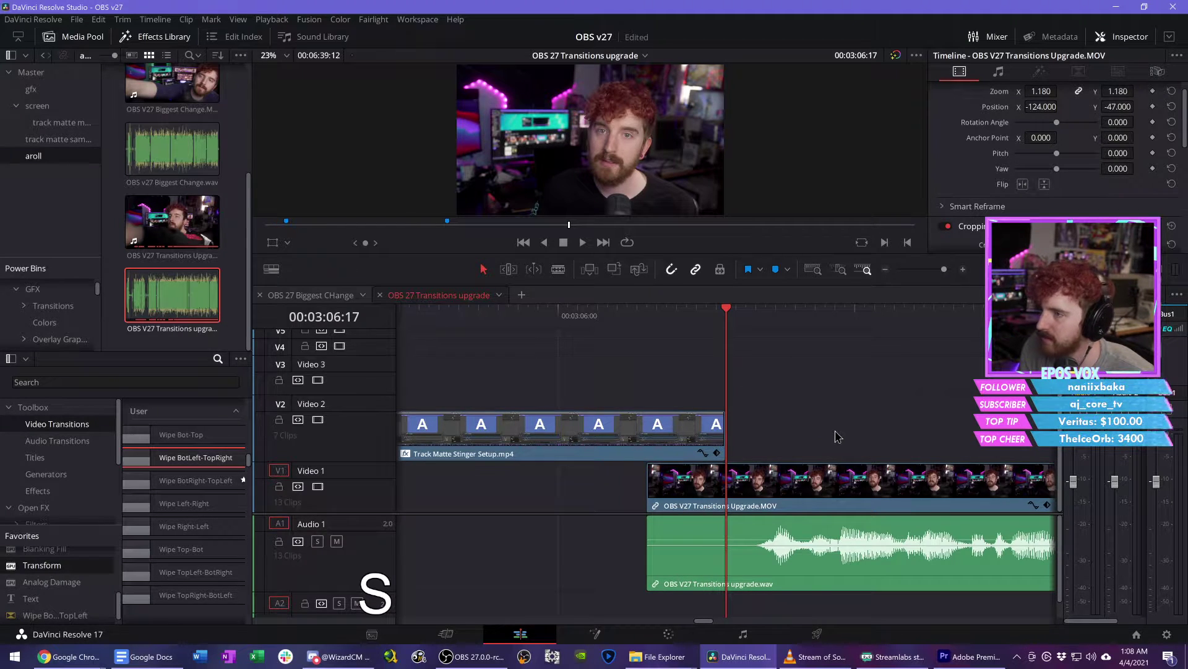
scroll(835, 437, down, 3)
click(793, 477)
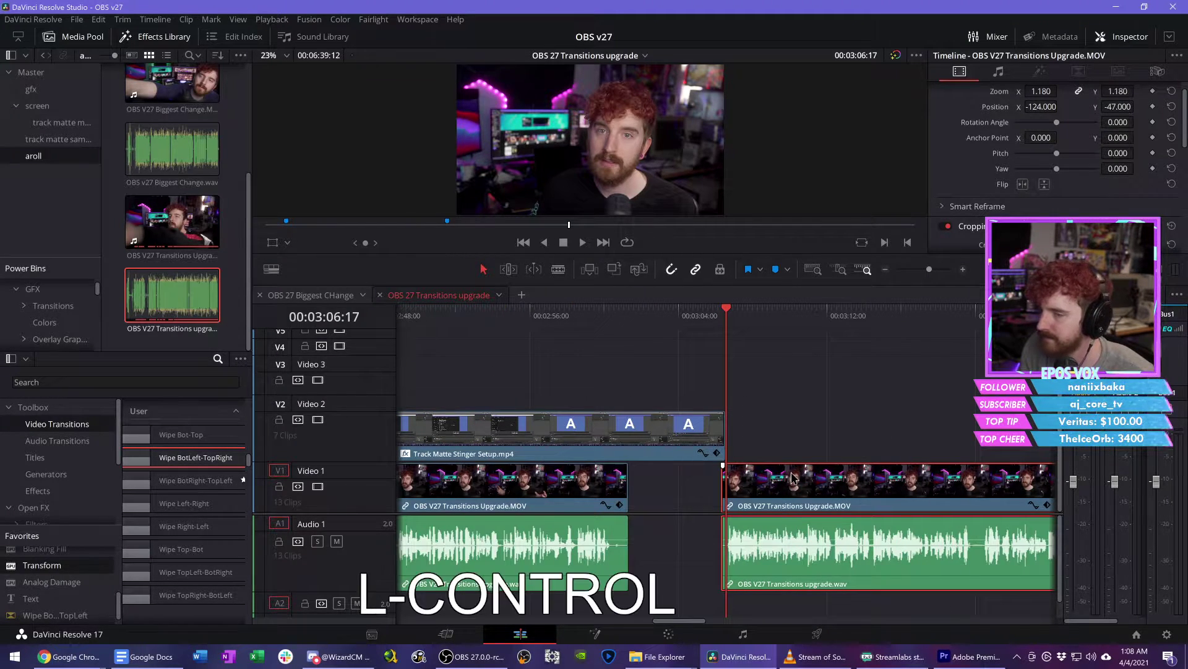
key(ctrl+s)
Step: Look through the screen recordings in the track matte making bin and save the project
click(60, 123)
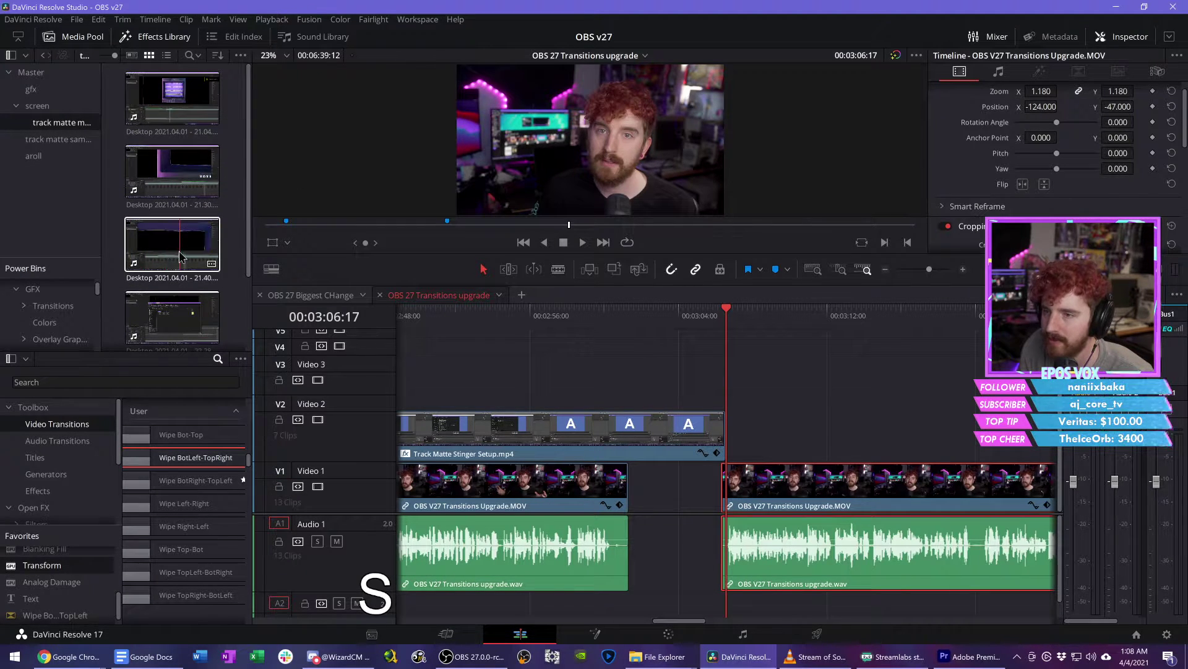
scroll(180, 256, down, 1)
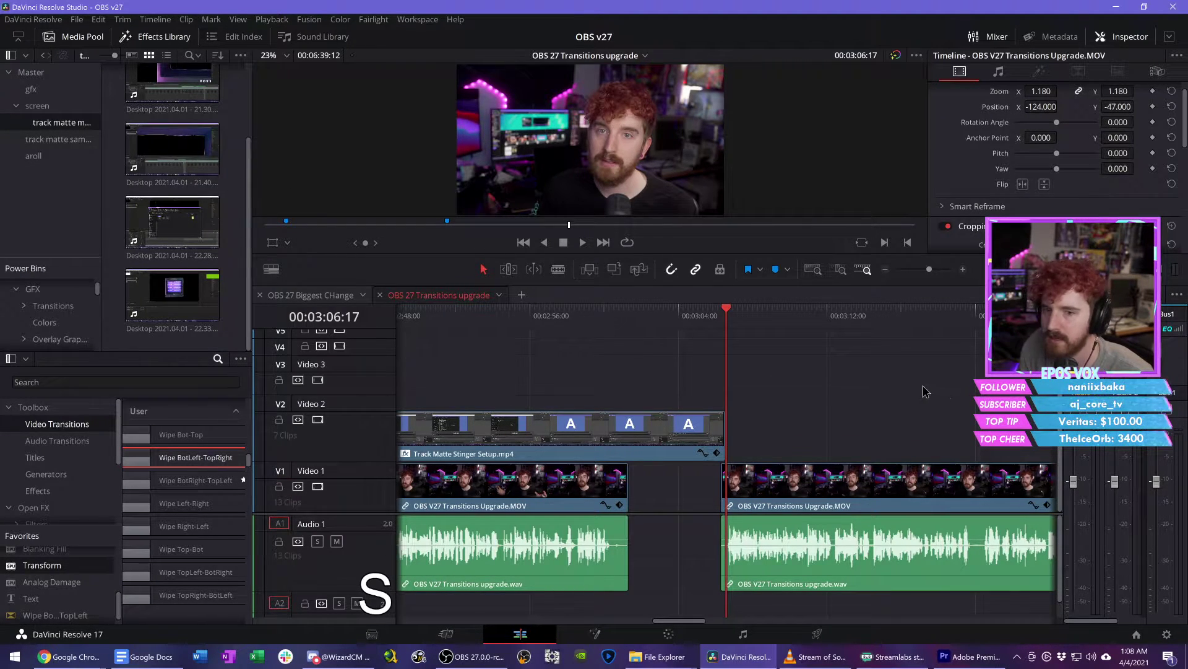
key(ctrl+s)
Step: Play back the talking-head clip after the stinger setup clip, from 00:03:06:17 on, to check its start and pacing
key(s)
key(s)
key(space)
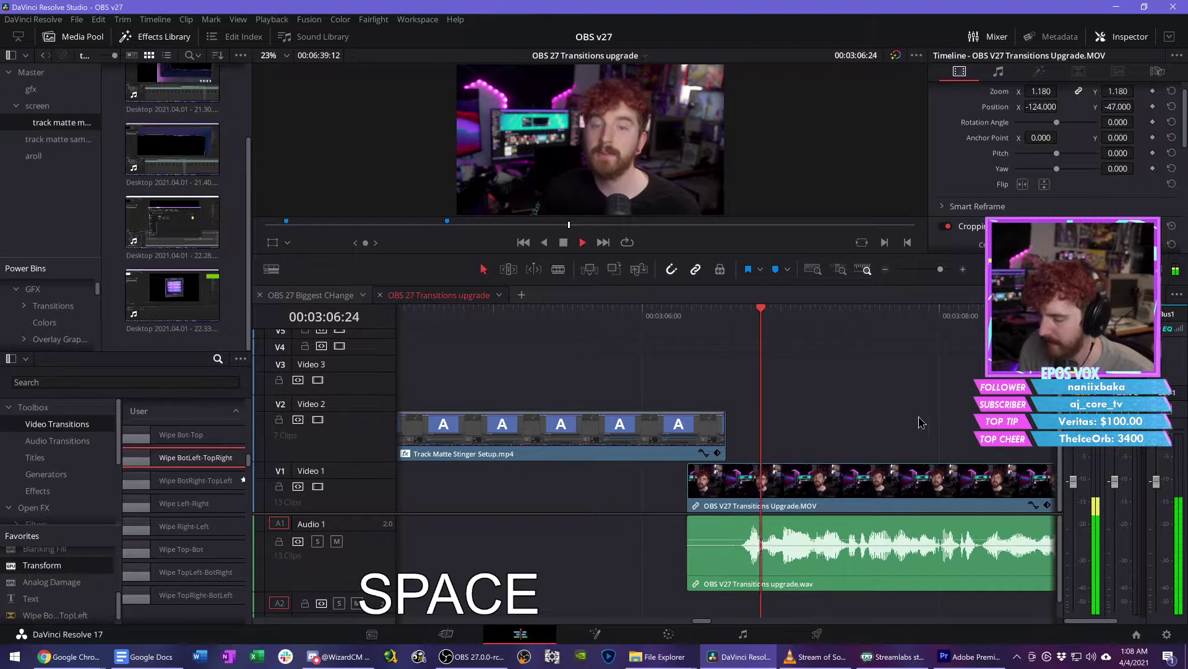
key(l)
key(d)
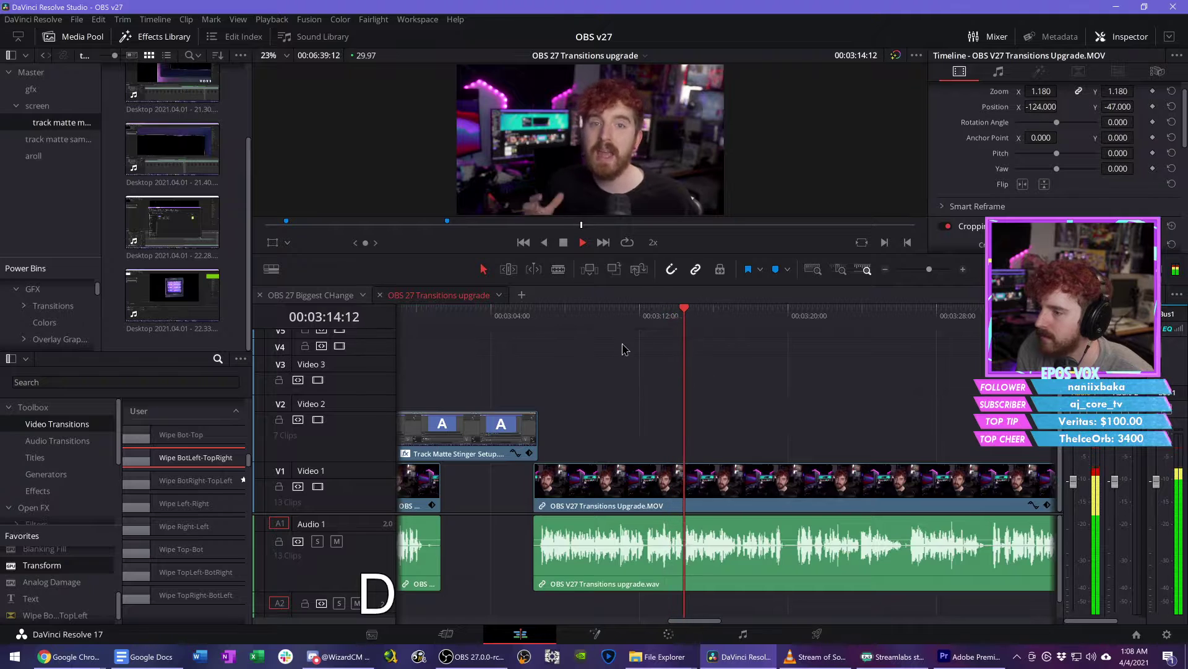
key(space)
click(580, 320)
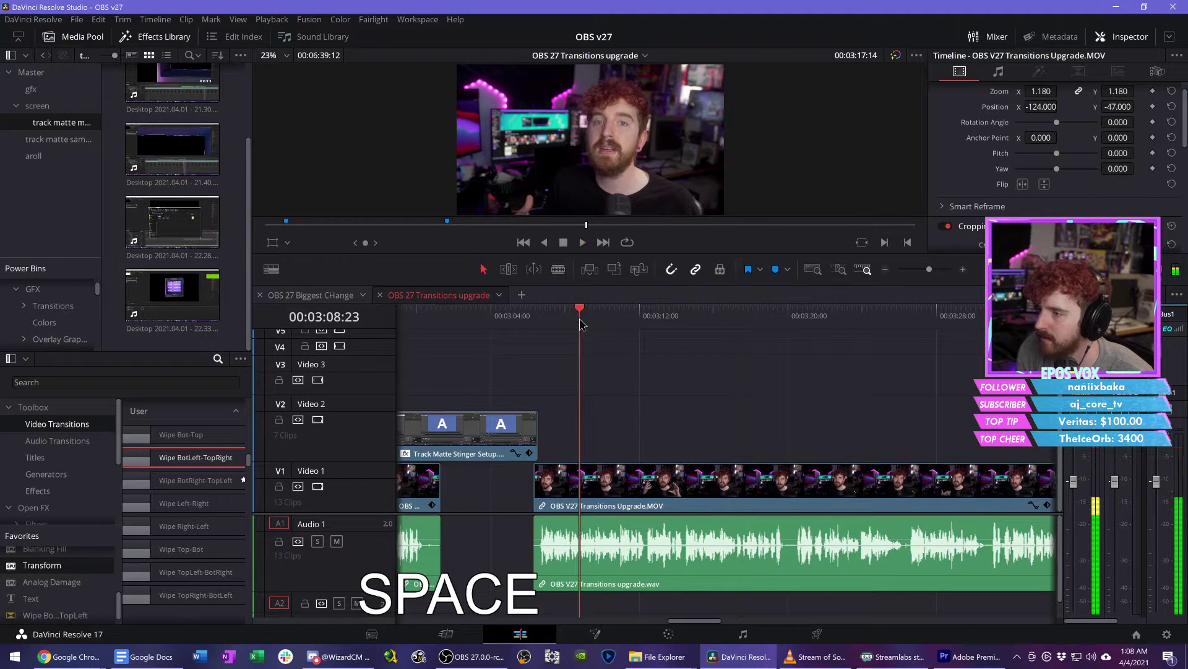
click(772, 321)
Step: Cut the talking-head clip around the silent pause at 00:03:19:23 and ripple delete the pause of about 20 frames
key(l)
key(l)
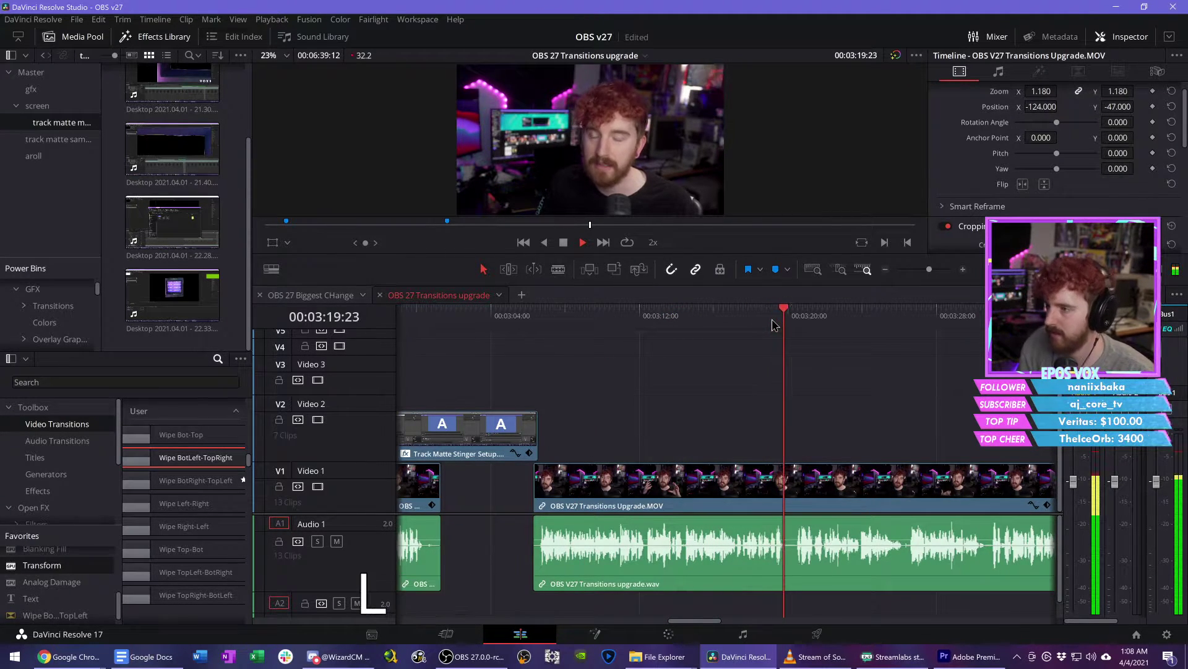
key(s)
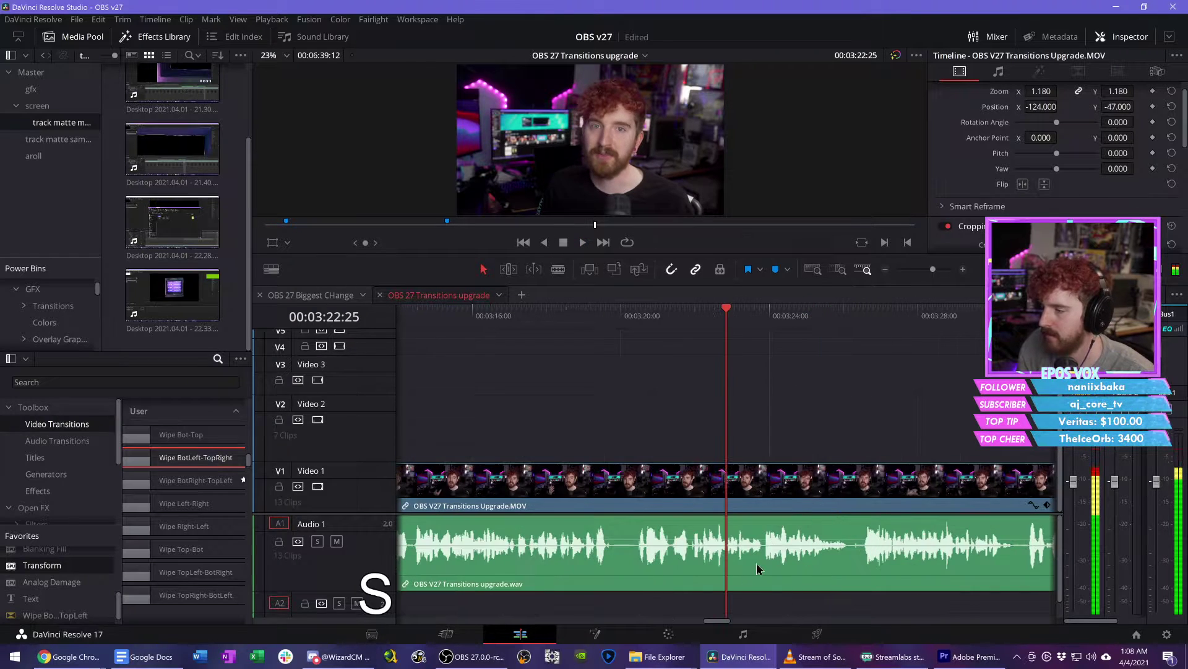
key(c)
click(500, 551)
click(545, 551)
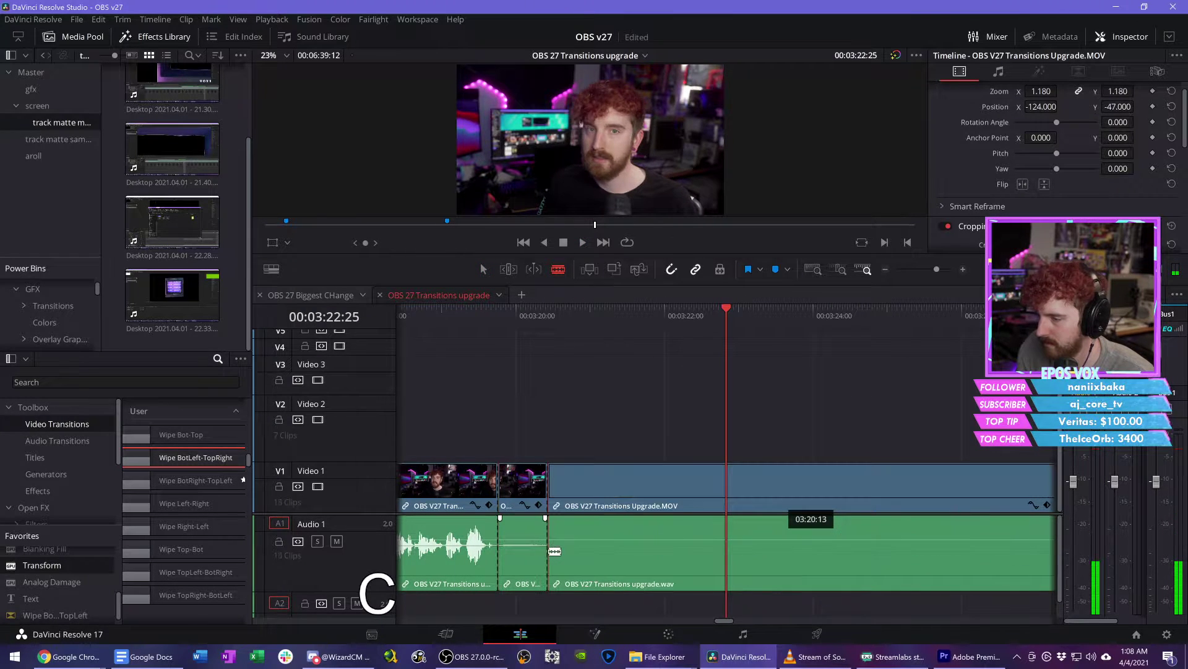
key(f)
Step: Cut out the pause after 00:03:25:13 in the talking-head clip and close the gap
key(space)
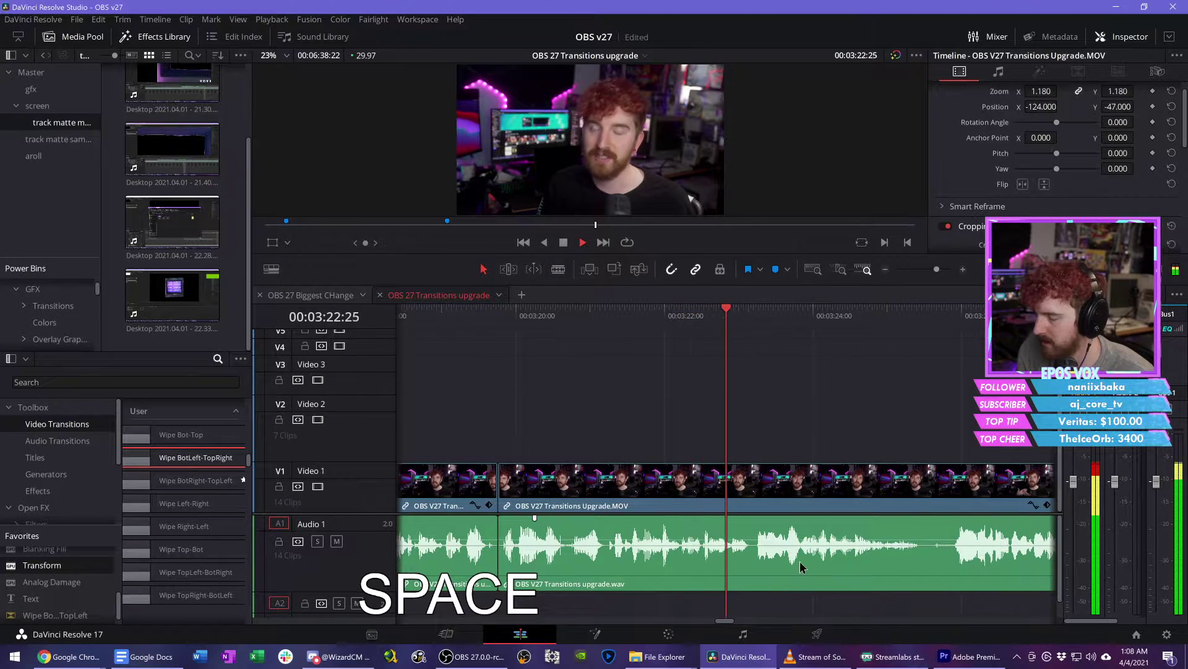
key(space)
key(c)
click(919, 557)
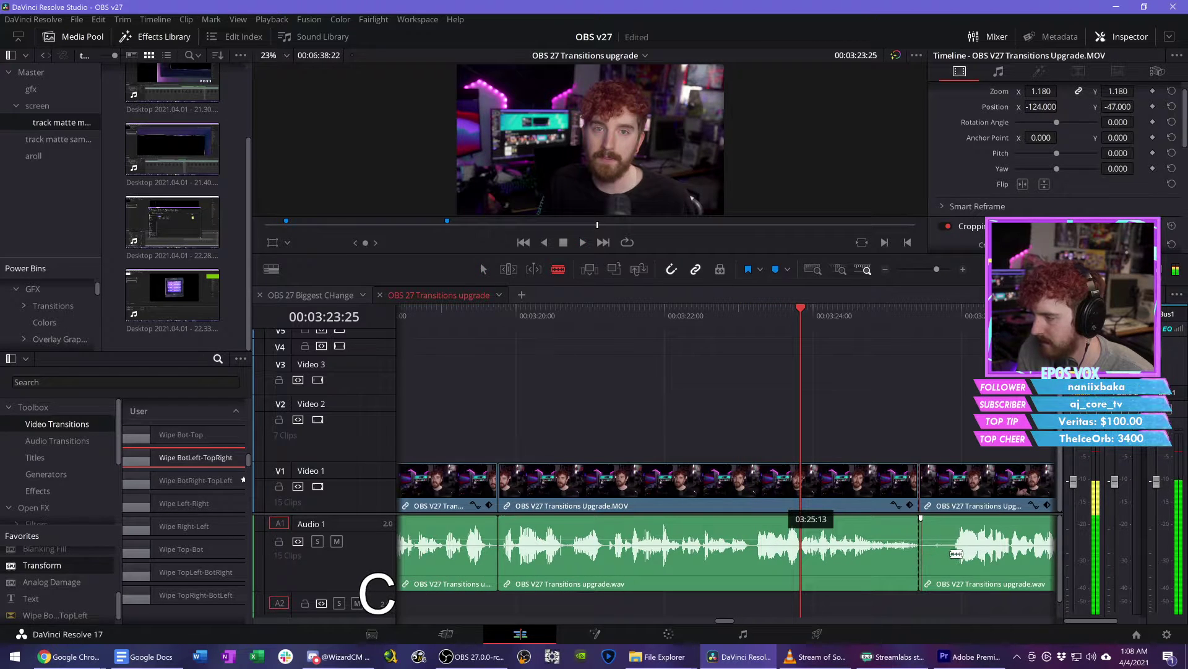
key(v)
key(f)
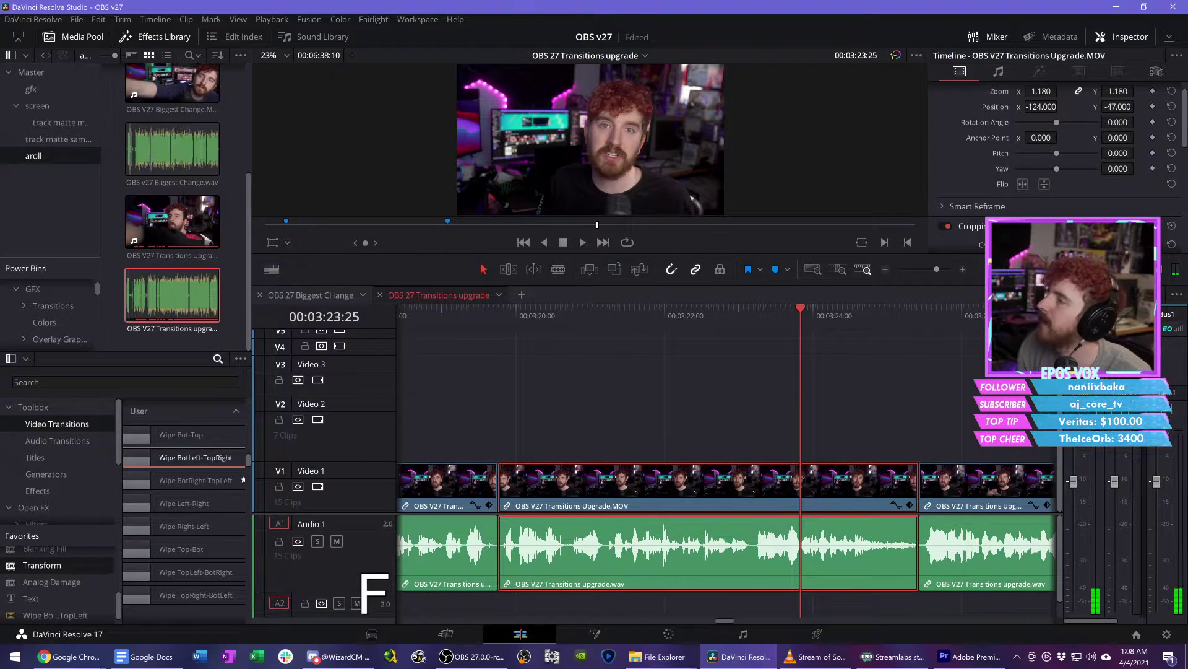
Step: Reframe the talking-head segment from 00:03:19:23 to 00:03:25:13 with zoom 1.500, position X -390 and Y -110, and save the project
drag(1042, 92, 885, 110)
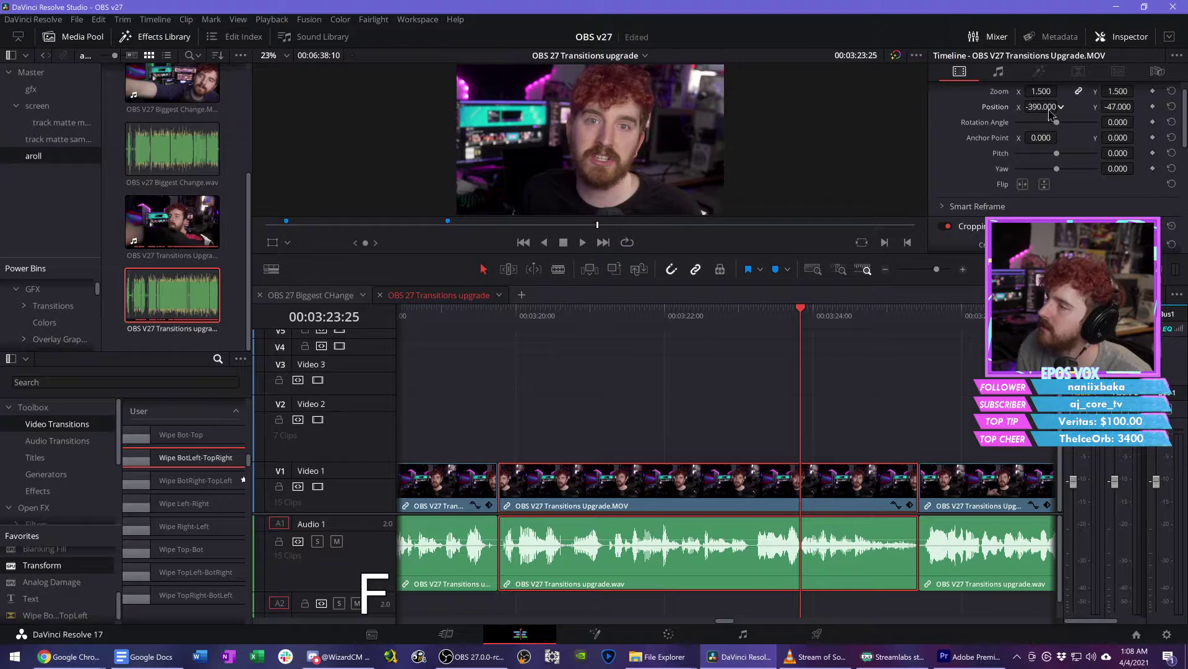
drag(1106, 107, 1137, 106)
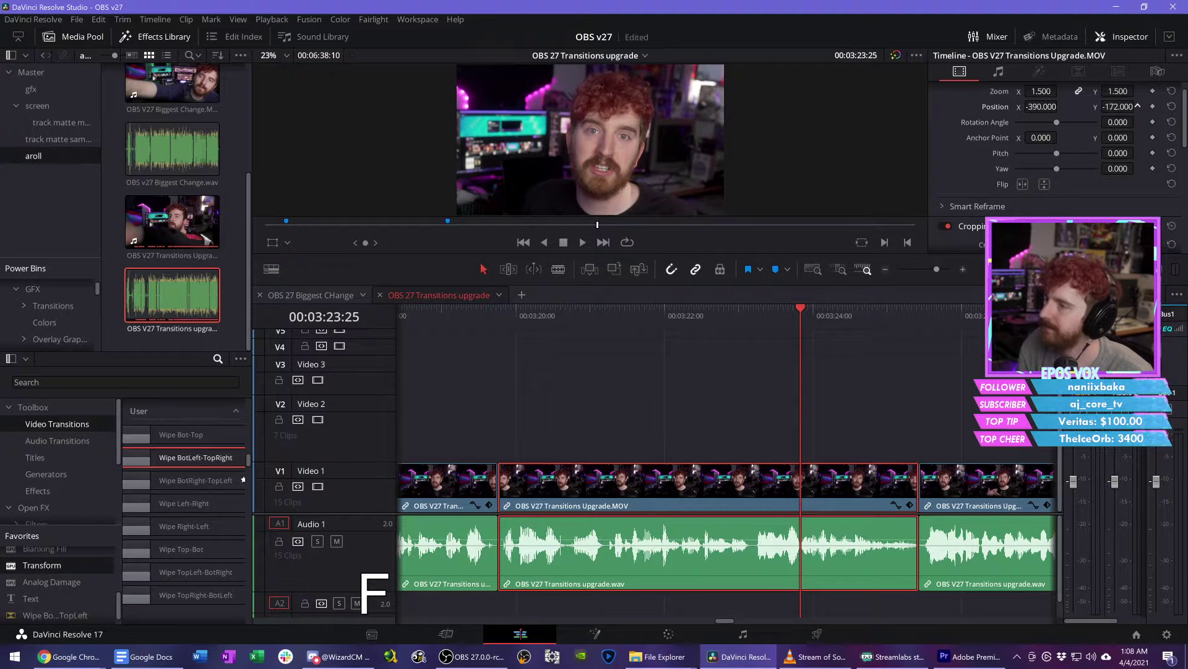
click(712, 411)
key(d)
key(d)
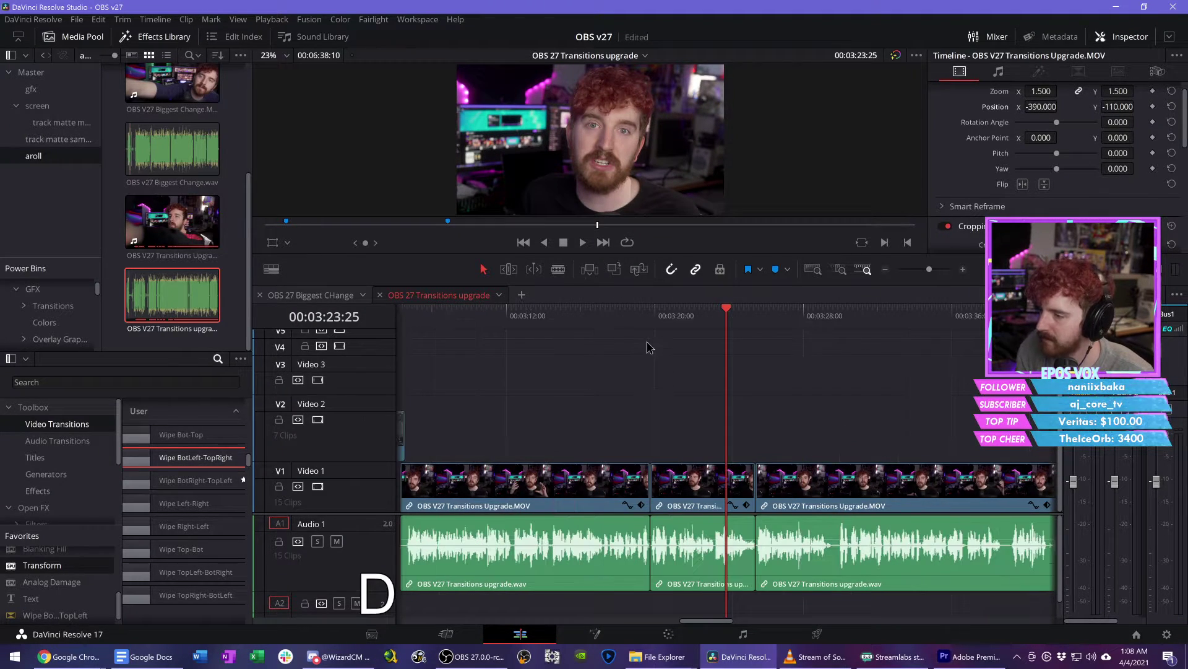
click(651, 328)
key(ctrl+s)
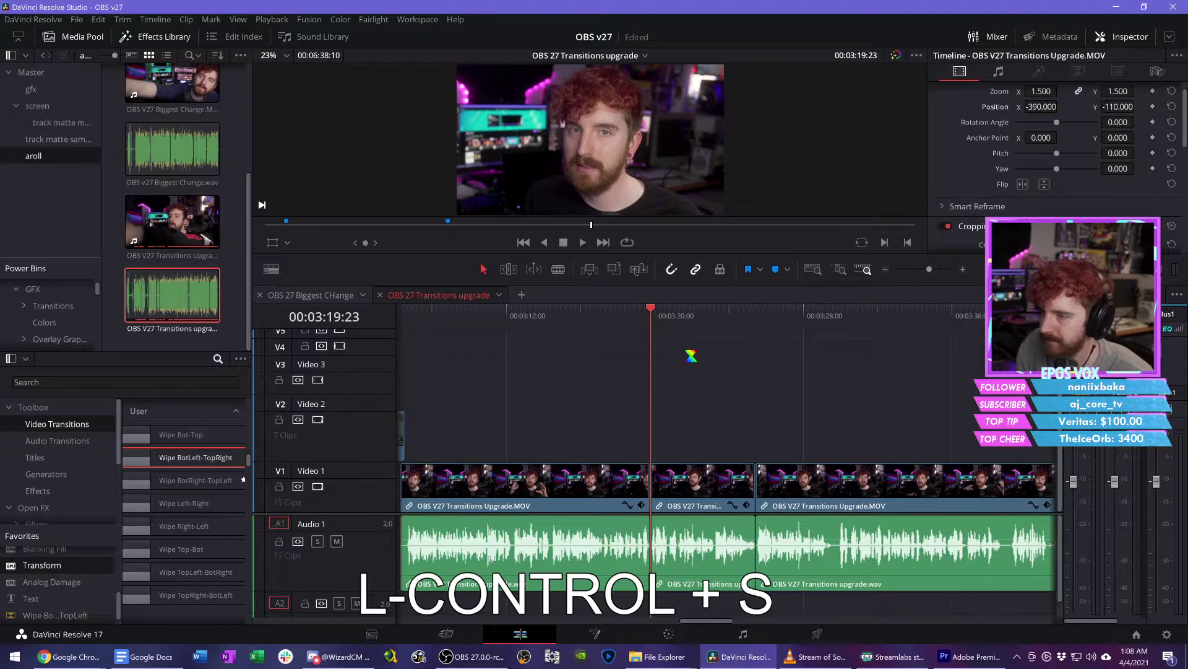
Step: Look over the remaining talking-head footage through the end of the timeline and around the reframed segment, saving the project
key(d)
key(d)
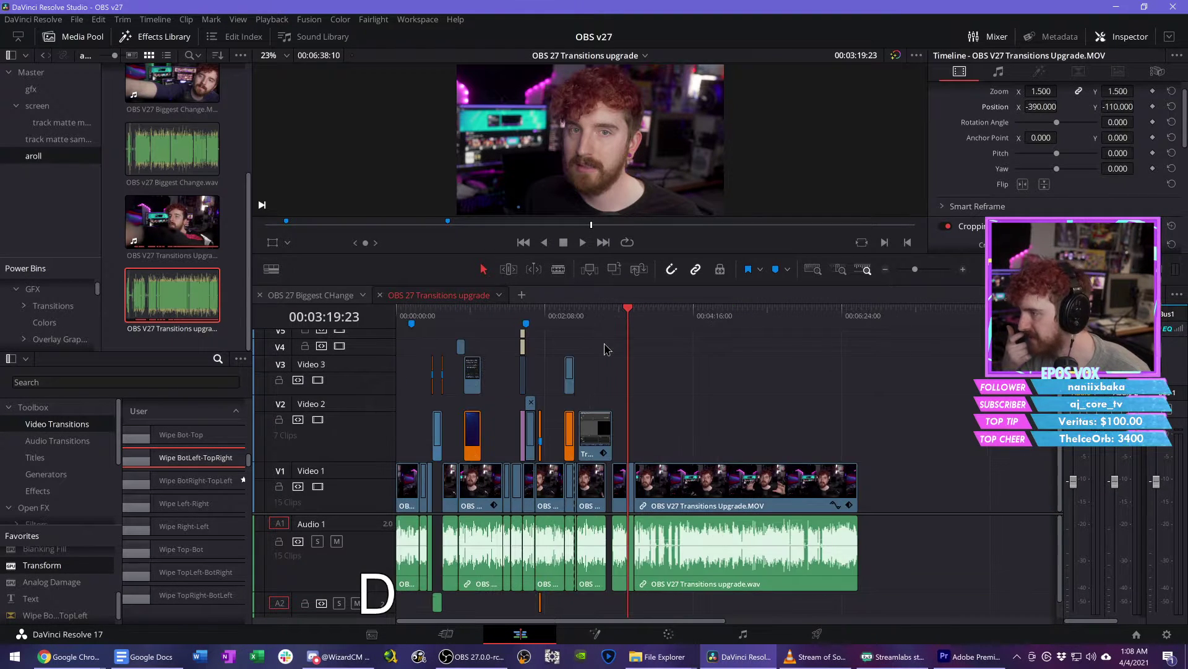
click(865, 331)
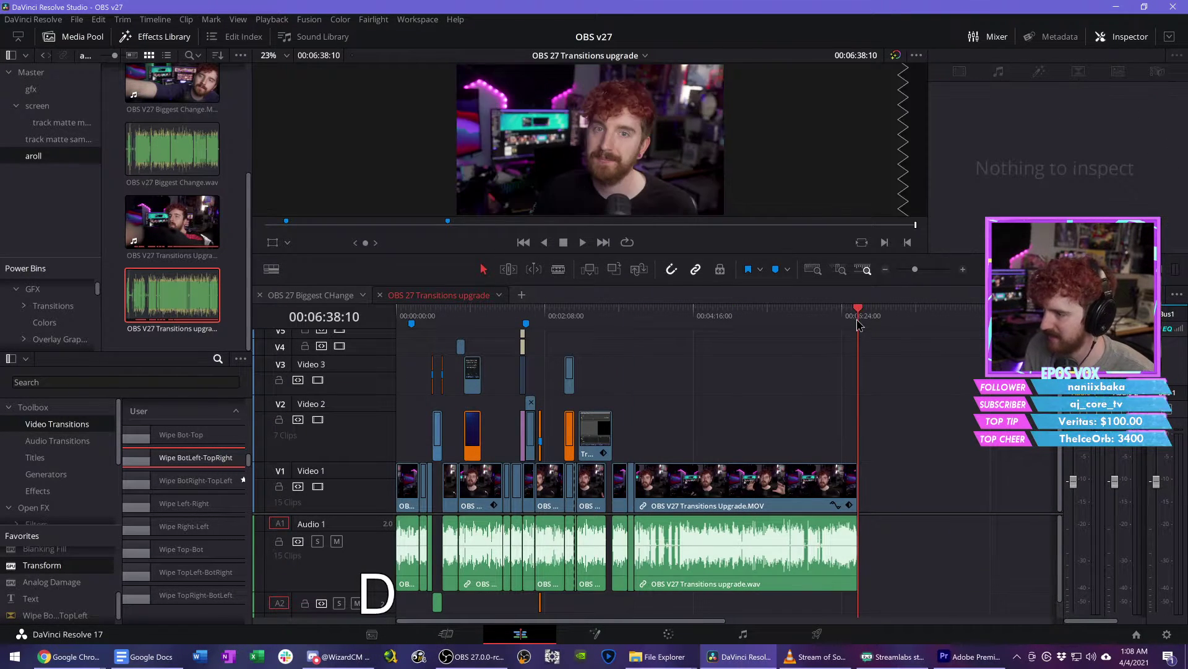
key(s)
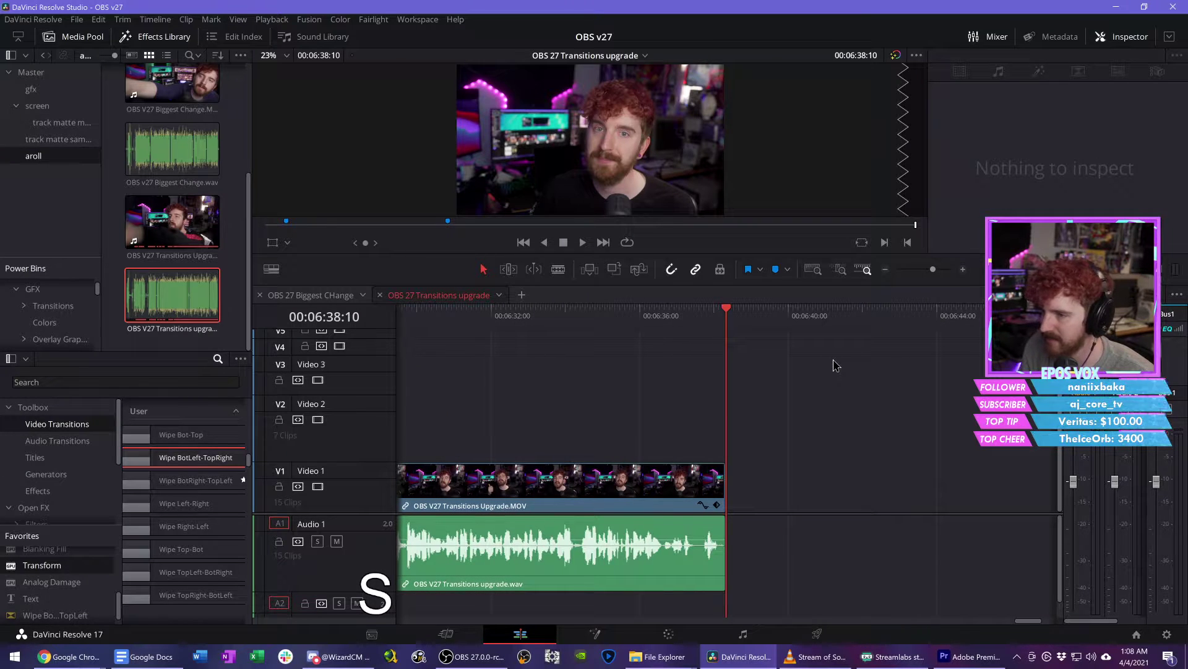
key(d)
key(d)
click(511, 328)
key(s)
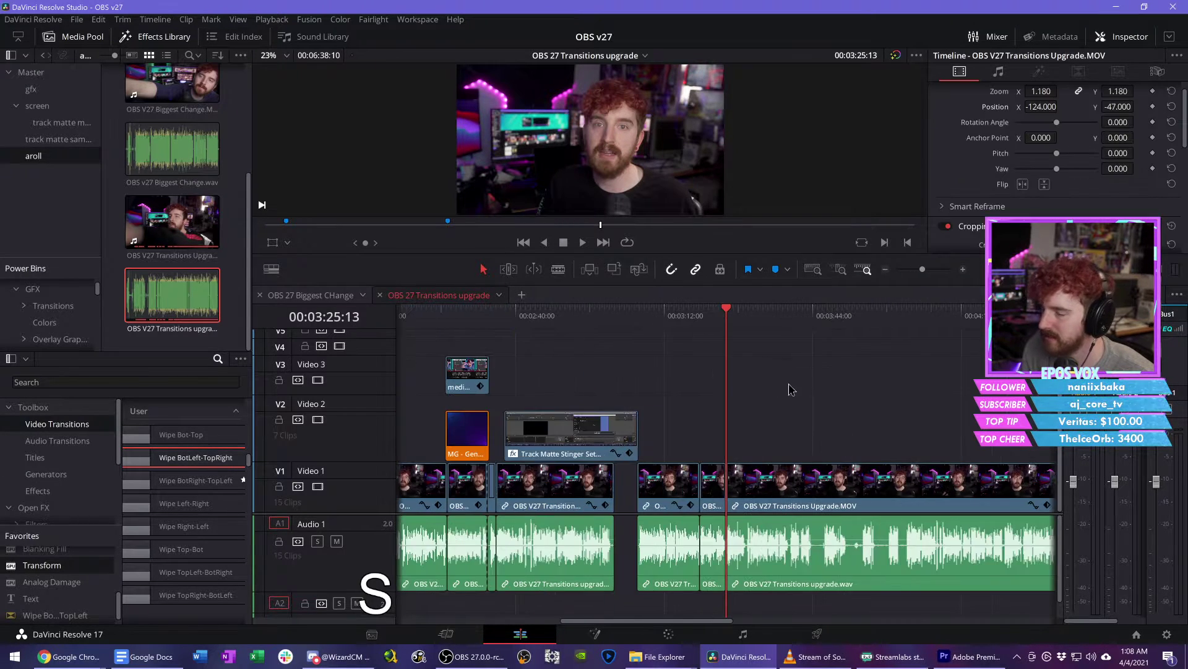
key(s)
click(675, 315)
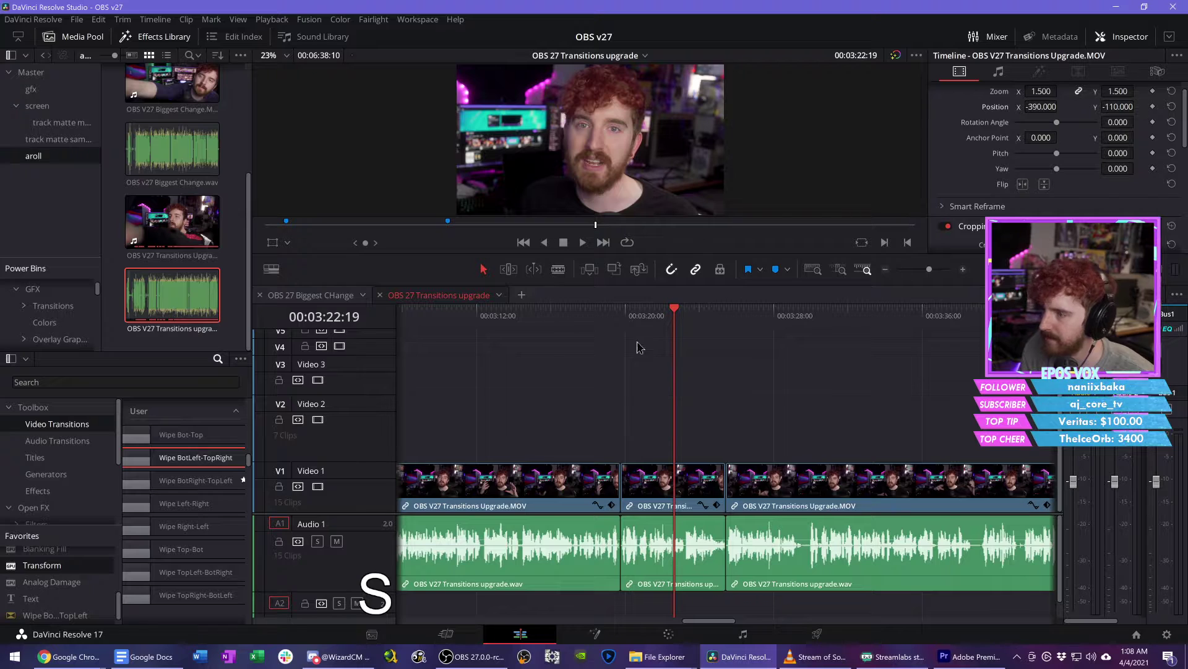
click(593, 319)
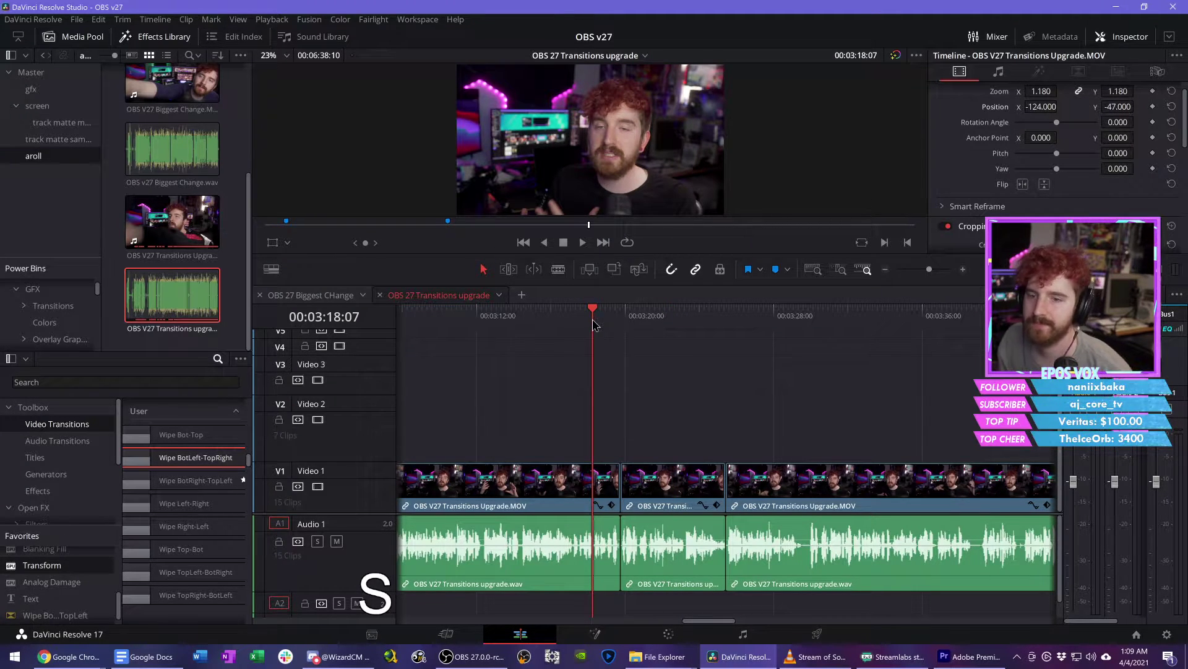
key(ctrl+s)
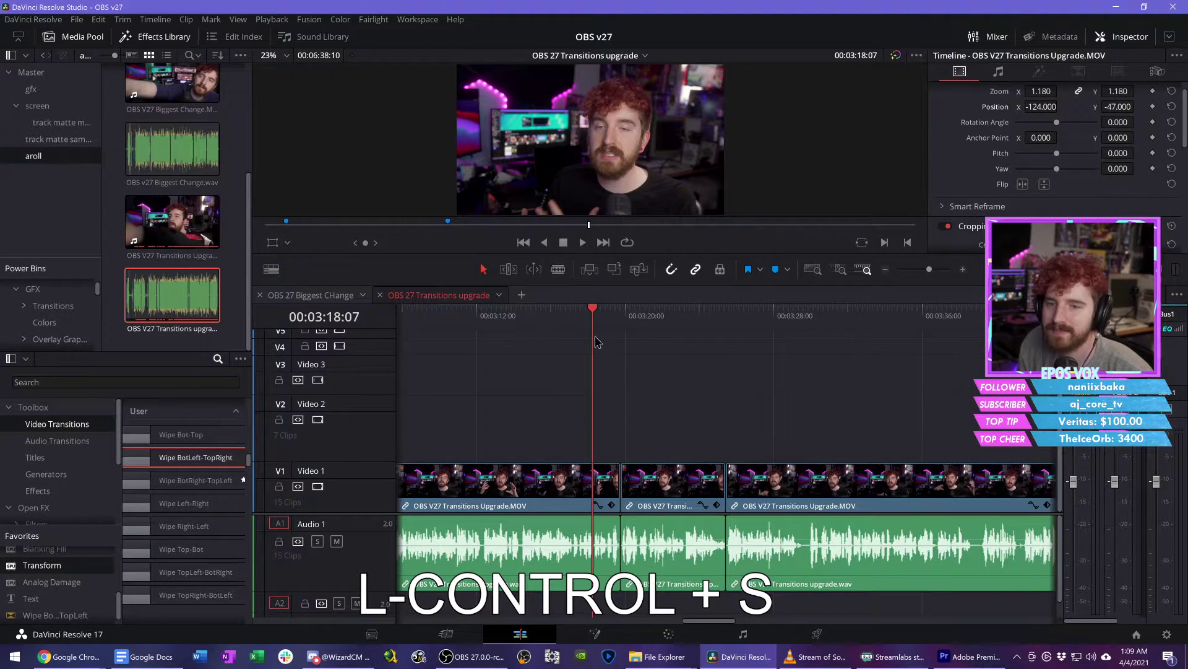
scroll(678, 369, left, 5)
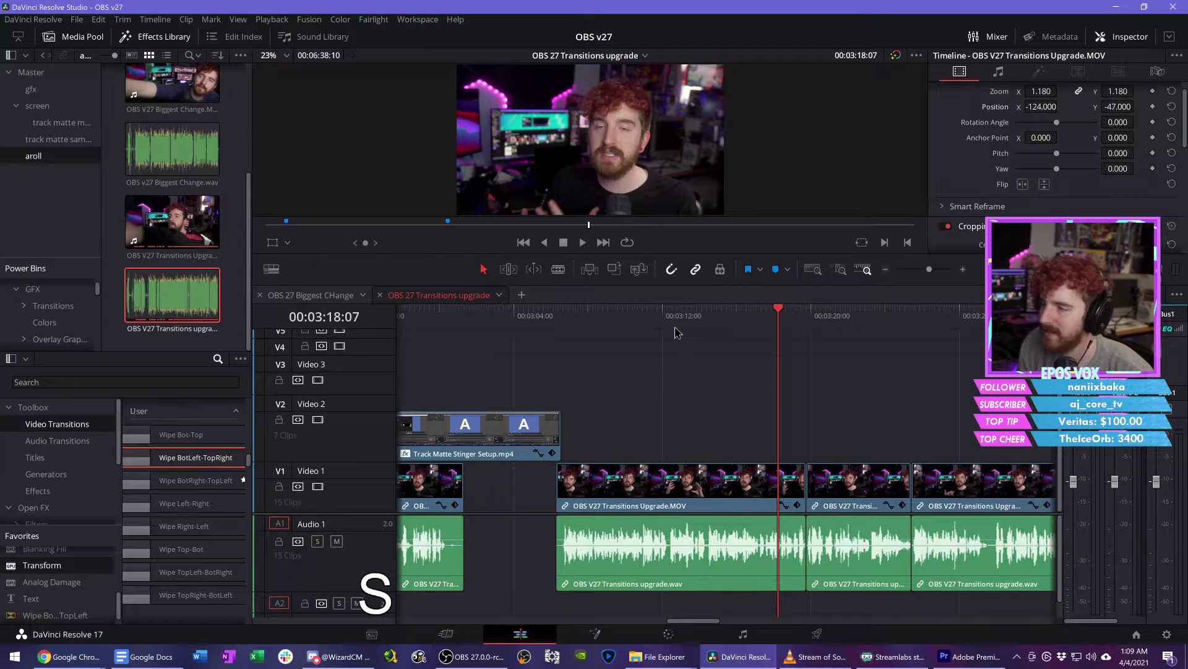
click(671, 331)
key(ctrl+s)
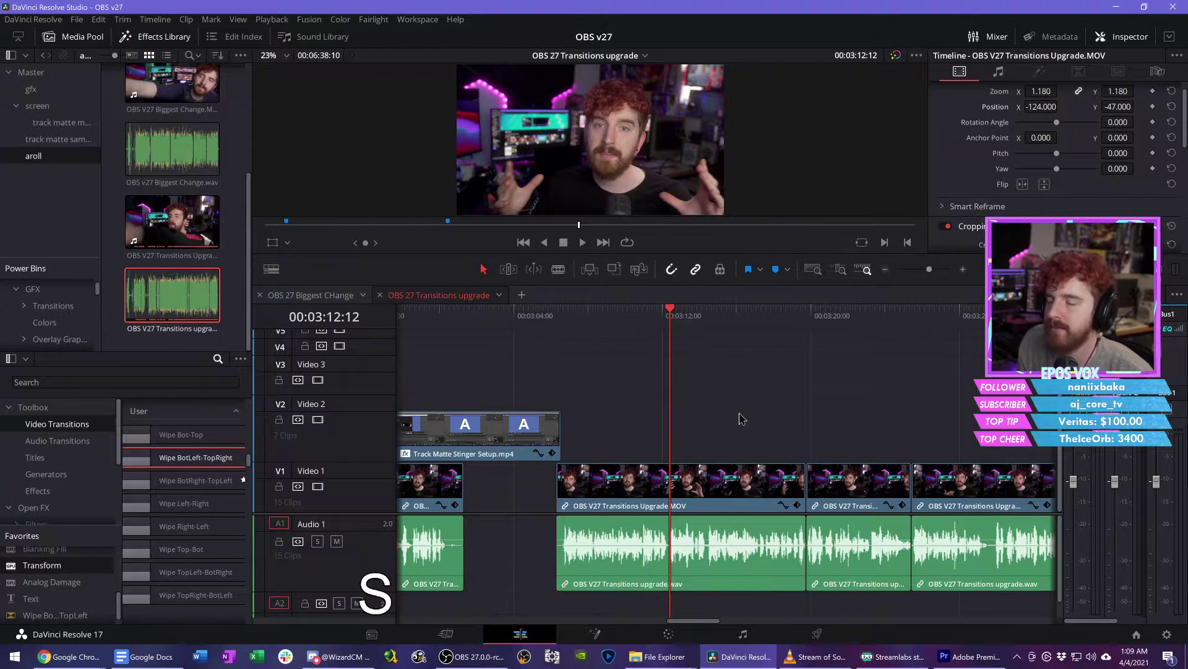
scroll(792, 438, up, 2)
scroll(792, 438, right, 3)
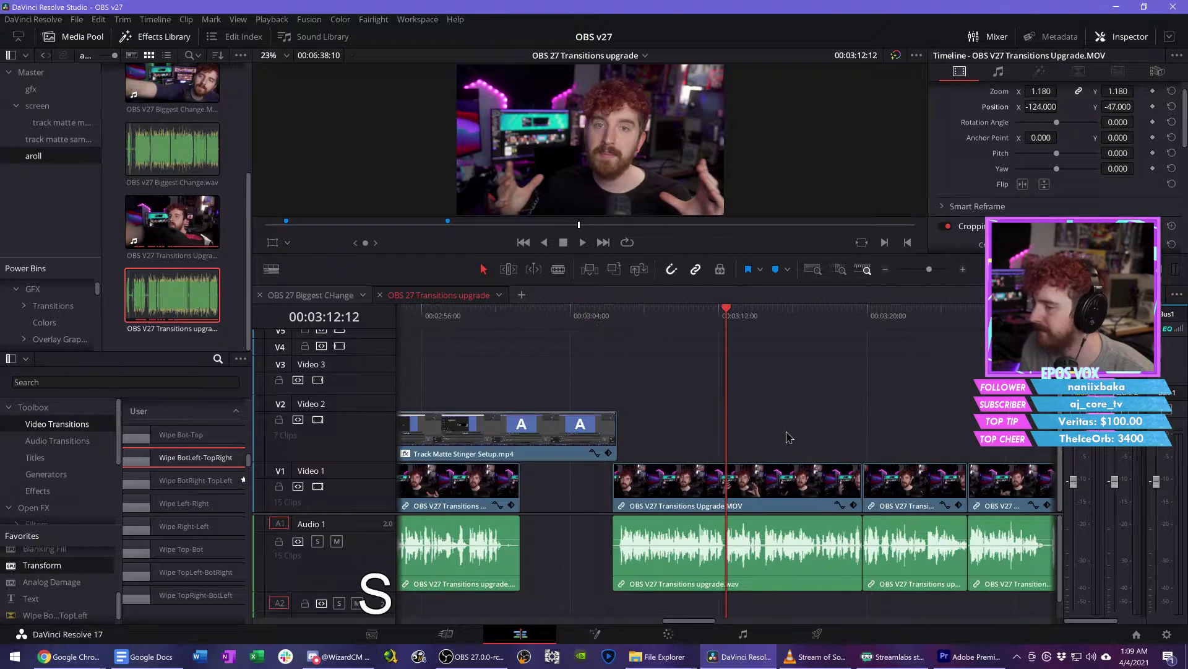
scroll(782, 430, right, 3)
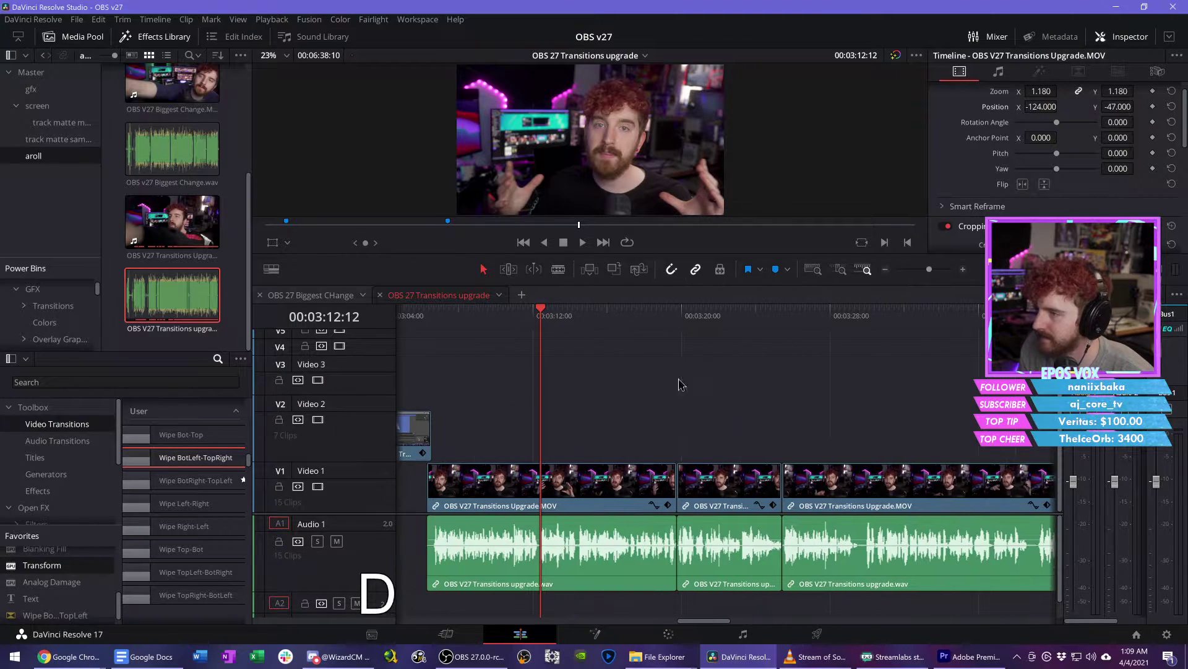
Step: Place the video of screen recording Desktop 2021.04.01 - 21.04.58.02.mp4 from the track matte making bin on Video 2 at 00:03:10:01
click(498, 319)
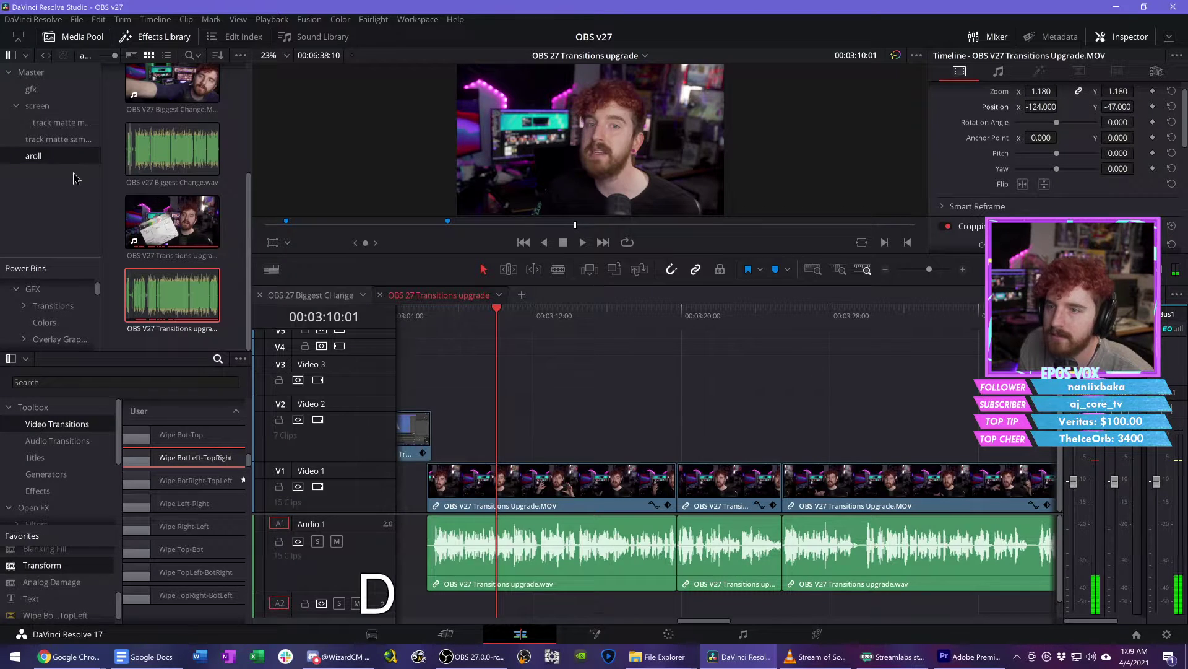
click(59, 122)
scroll(130, 183, up, 3)
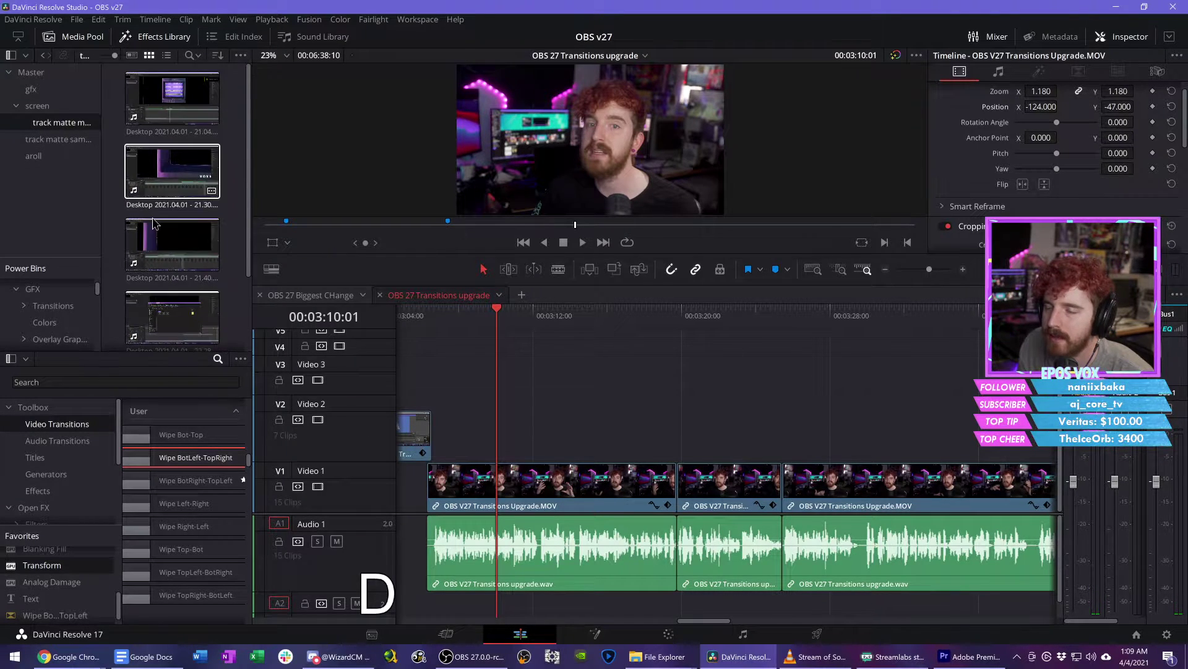
double_click(172, 98)
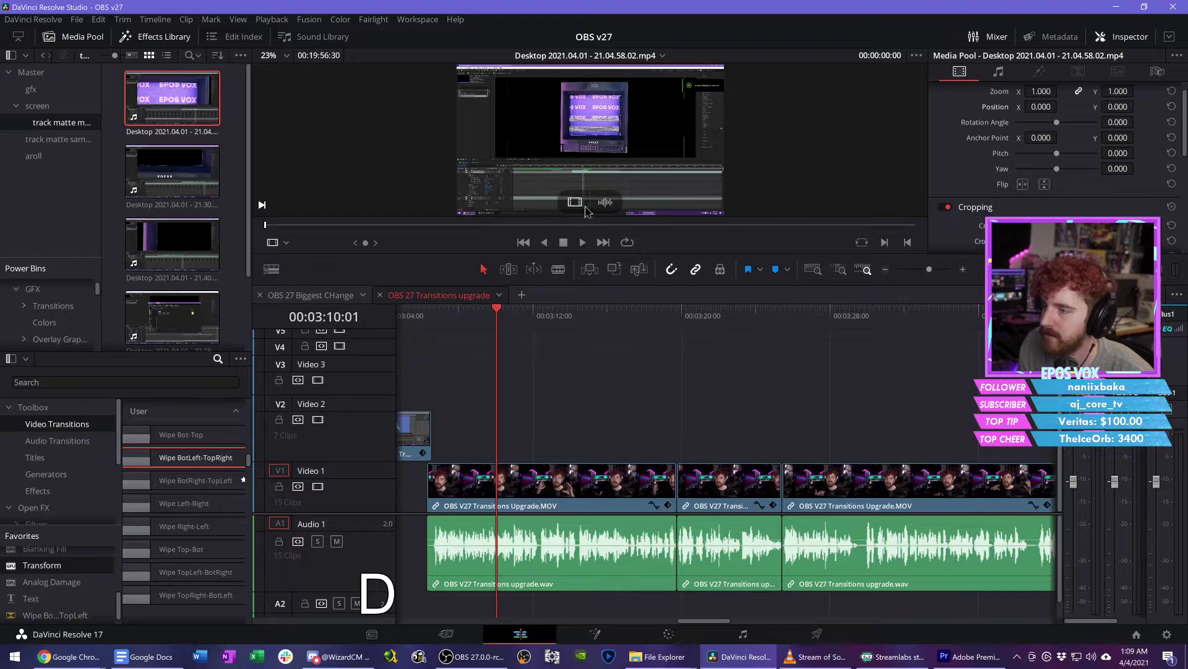
drag(591, 204, 486, 434)
Step: Turn on retime controls for the 21.04.58.02 screen recording on Video 2
key(ctrl+minus)
key(ctrl+minus)
key(ctrl+minus)
key(ctrl+minus)
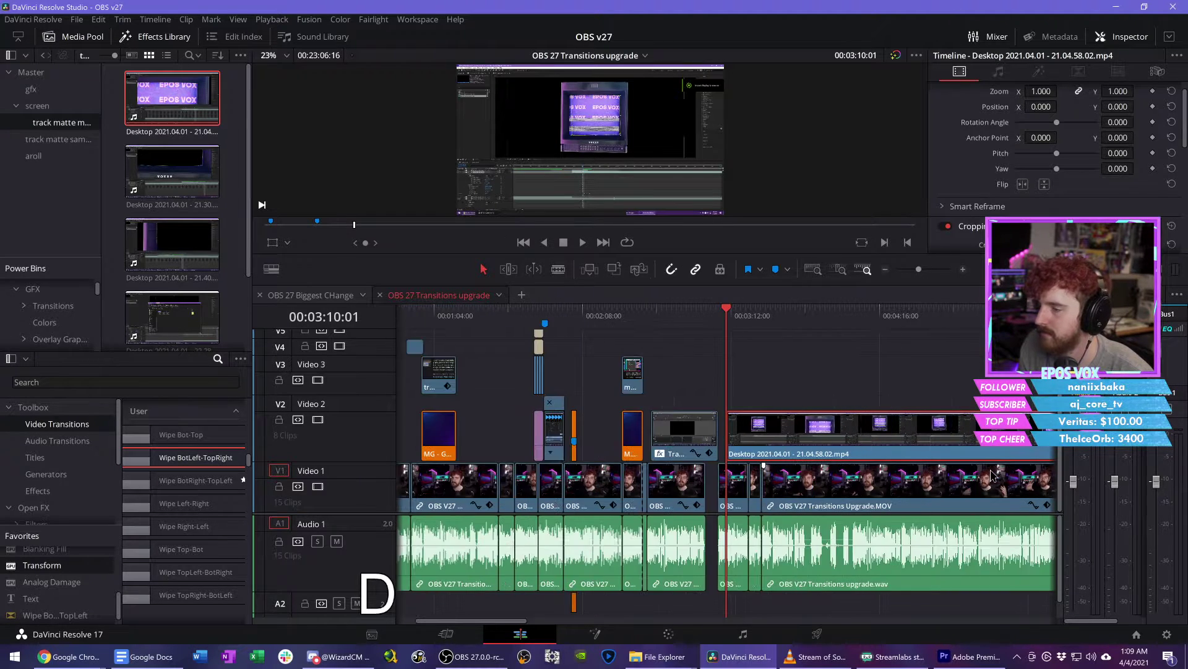
right_click(753, 430)
mouse_move(805, 284)
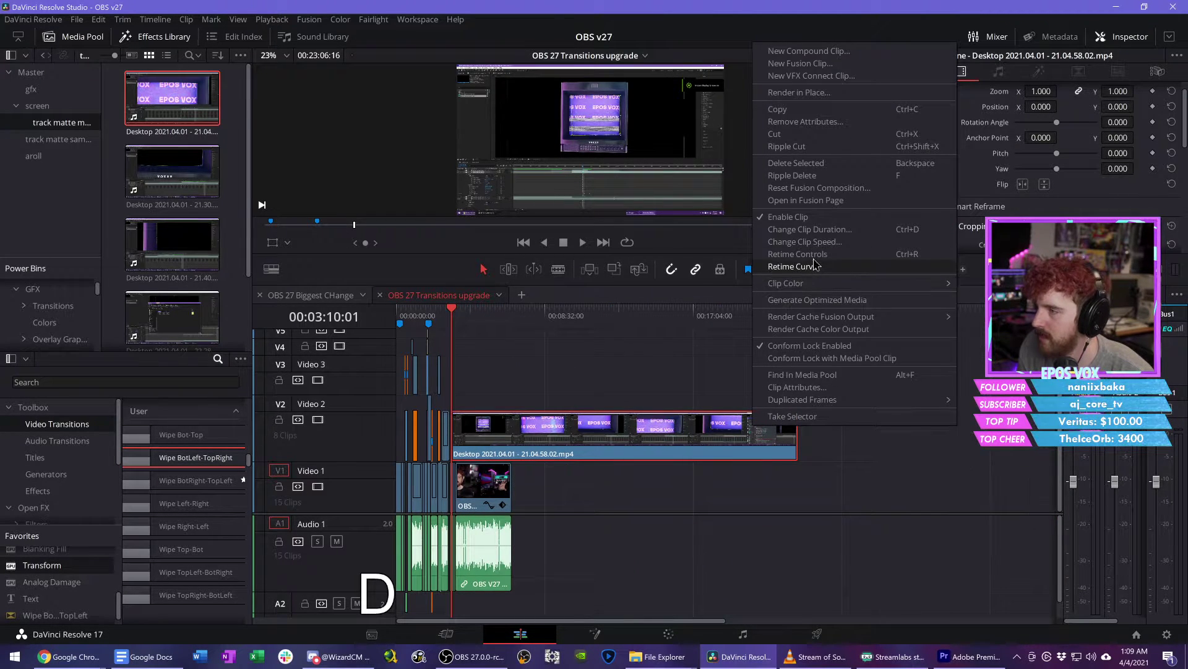
click(798, 254)
Step: Try to speed up the 21.04.58.02 screen recording by compressing it to a few seconds over the talking-head clip
drag(798, 405, 475, 405)
scroll(870, 422, up, 4)
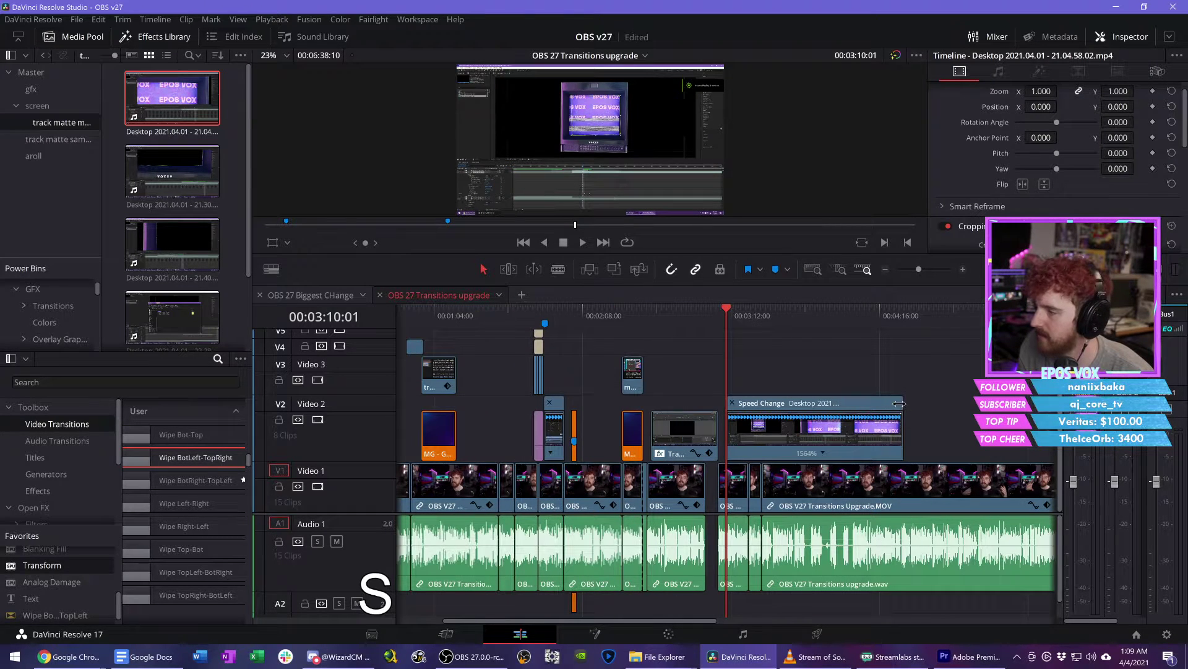
drag(902, 416, 749, 416)
scroll(749, 417, up, 2)
scroll(803, 416, up, 1)
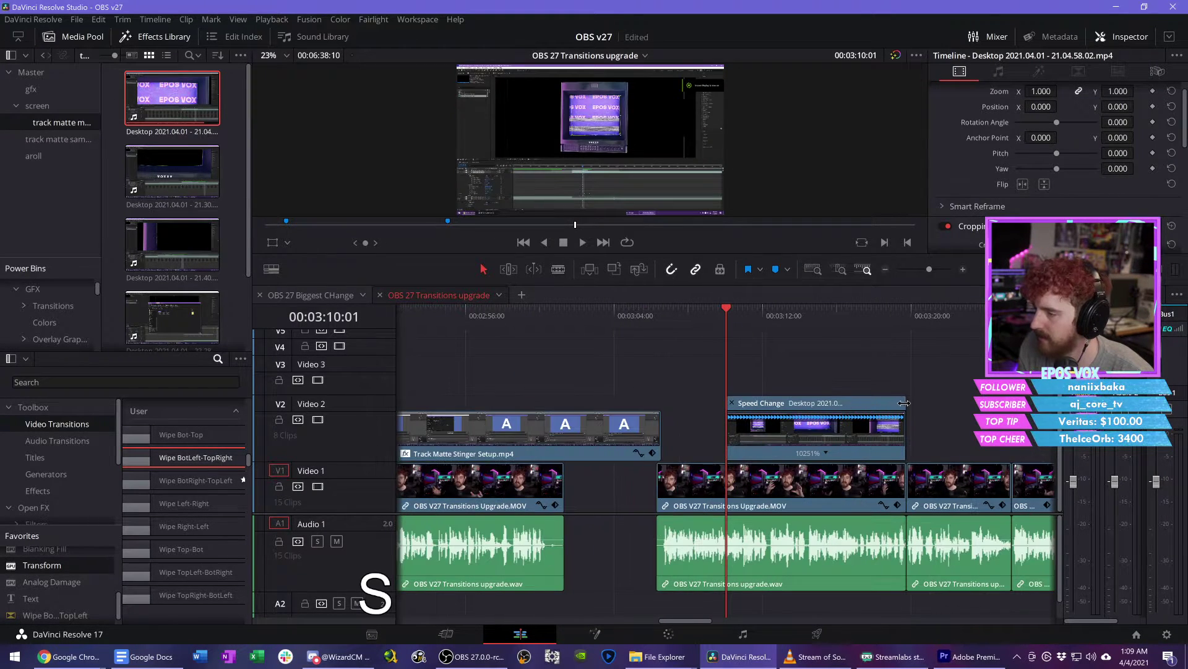
drag(901, 416, 835, 416)
key(f)
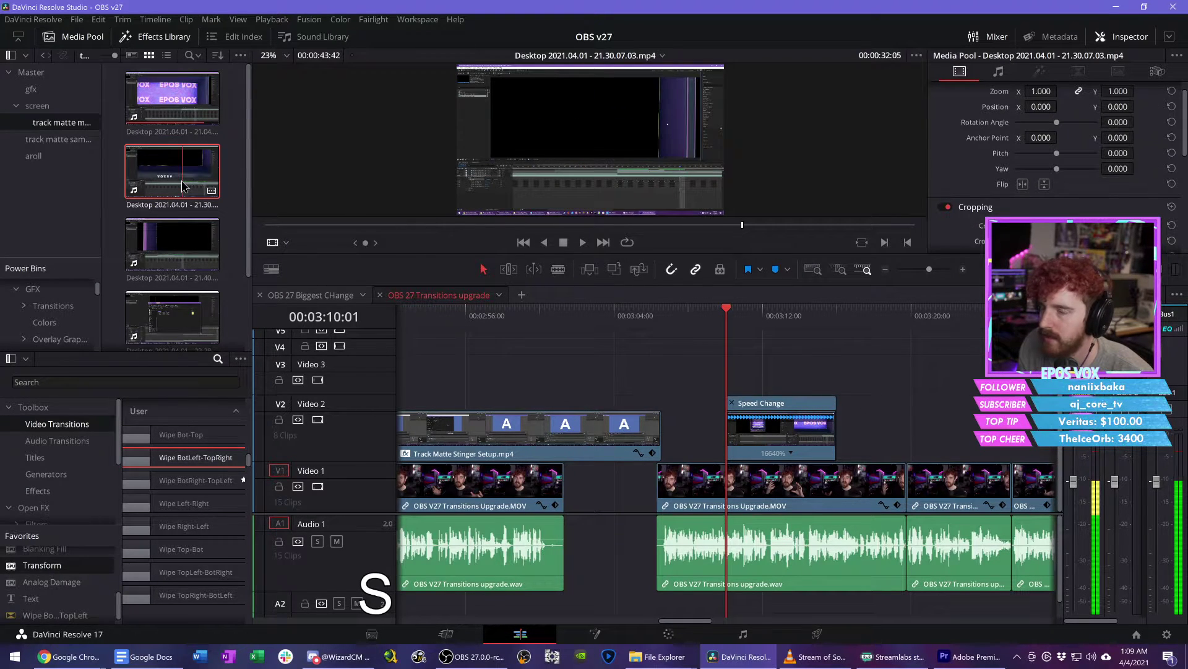
Step: Undo the speed changes on the 21.04.58.02 screen recording
key(ctrl+z)
key(ctrl+z)
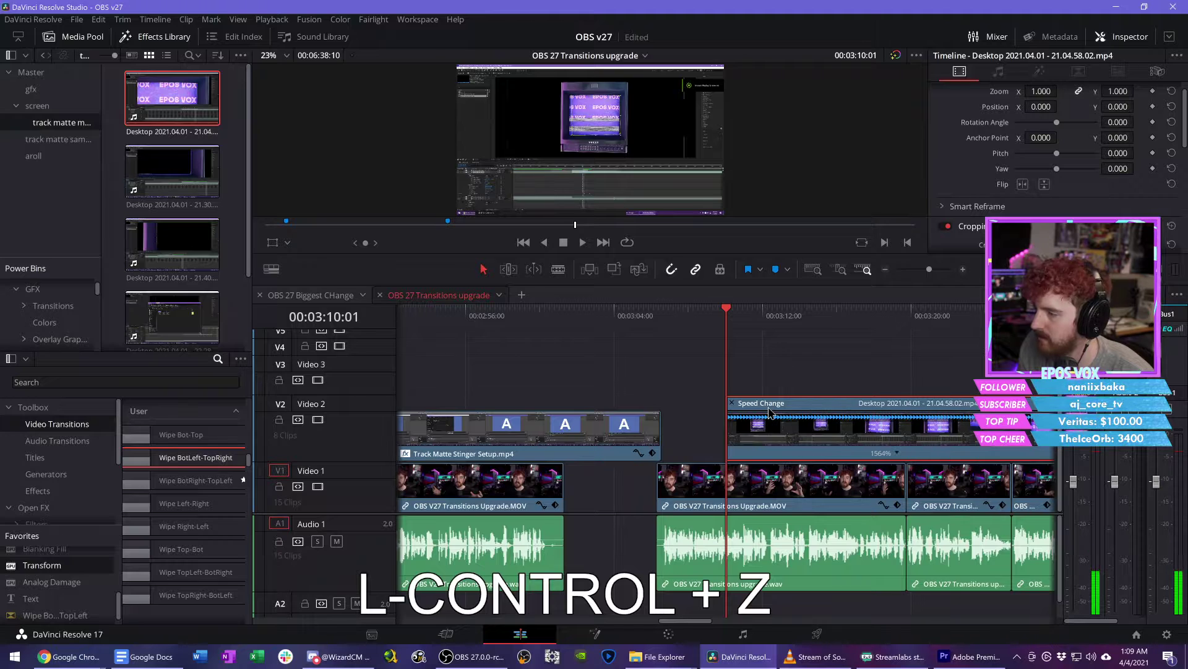
key(ctrl+z)
Step: Place the video of screen recording Desktop 2021.04.01 - 21.30.07.03.mp4 on Video 2 right after the first recording
key(d)
key(d)
key(d)
key(d)
key(d)
key(d)
key(d)
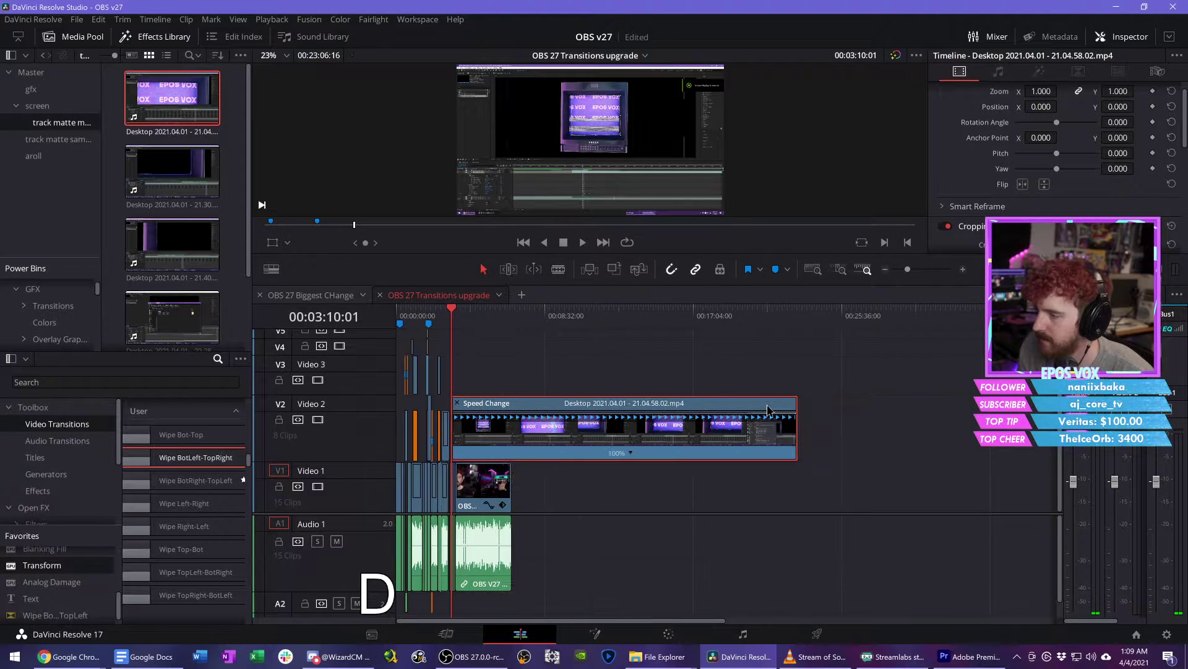
scroll(602, 372, right, 3)
double_click(180, 175)
drag(602, 206, 488, 415)
Step: Scrub through the 21.40 screen recording and place its video on Video 2 after the 21.30.07.03 recording
double_click(211, 243)
drag(450, 224, 843, 229)
drag(587, 209, 499, 447)
Step: Scrub through the source footage of screen recording Desktop 2021.04.01 - 22.28.39.05.mp4, then return to the timeline
scroll(190, 260, down, 2)
double_click(191, 260)
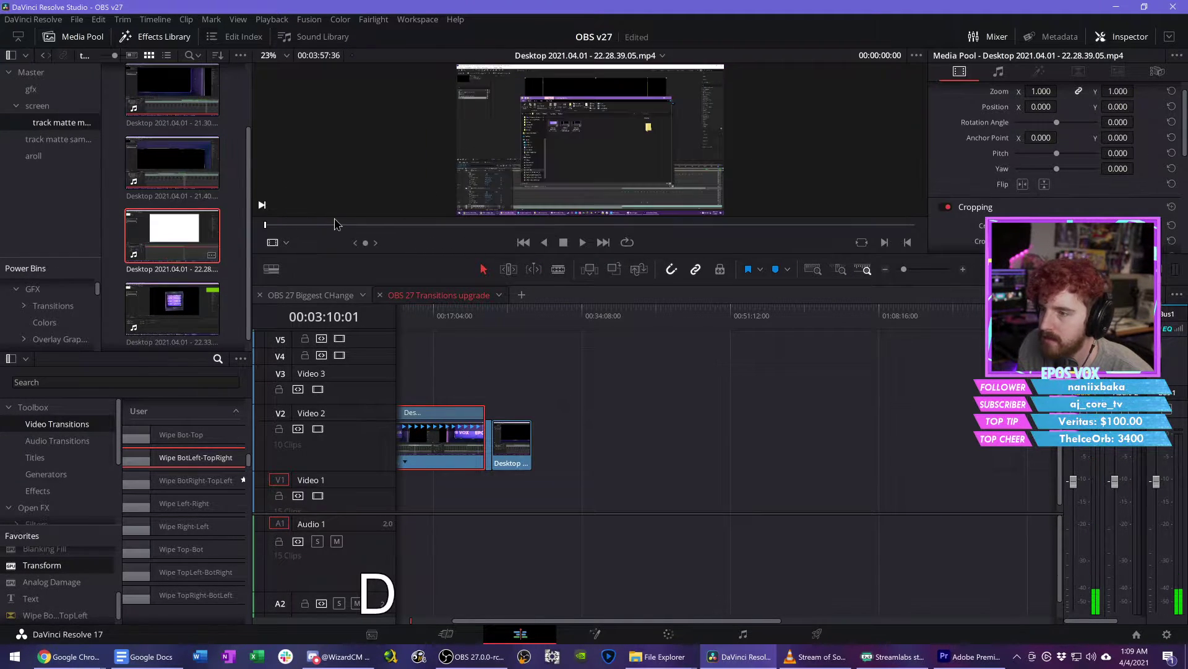
drag(338, 224, 535, 245)
click(632, 416)
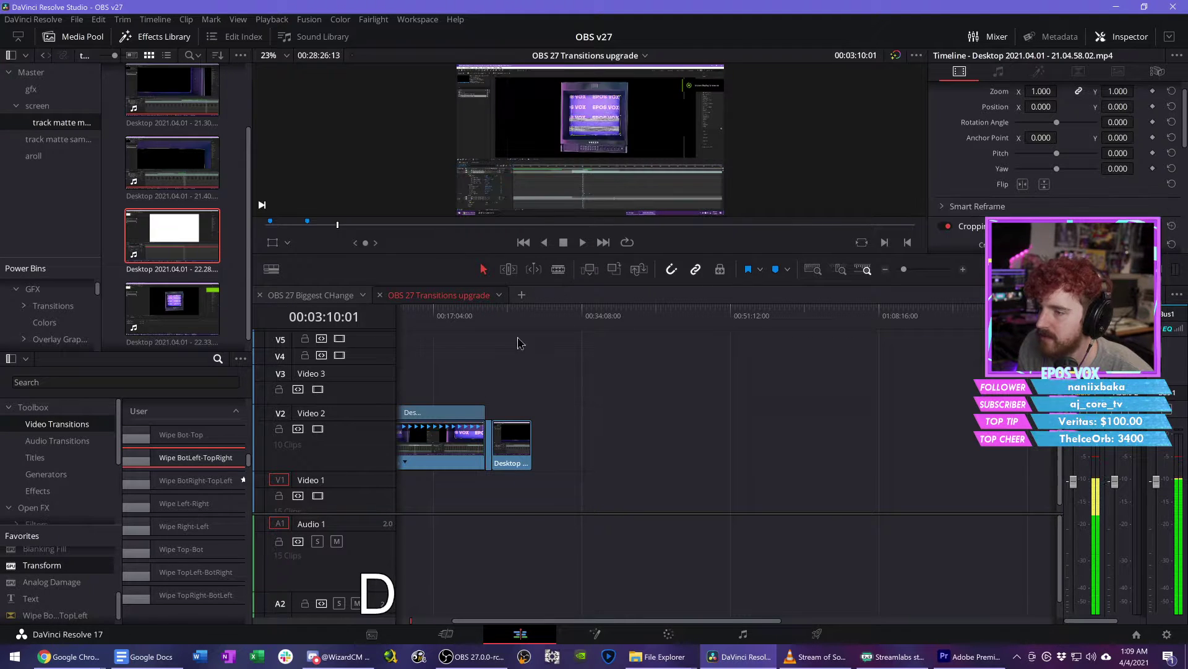
Step: Combine the track matte screen recordings placed in a row on Video 2 into a compound clip named "superspeed track ae"
click(486, 315)
scroll(626, 369, down, 2)
scroll(679, 381, up, 3)
drag(759, 379, 638, 433)
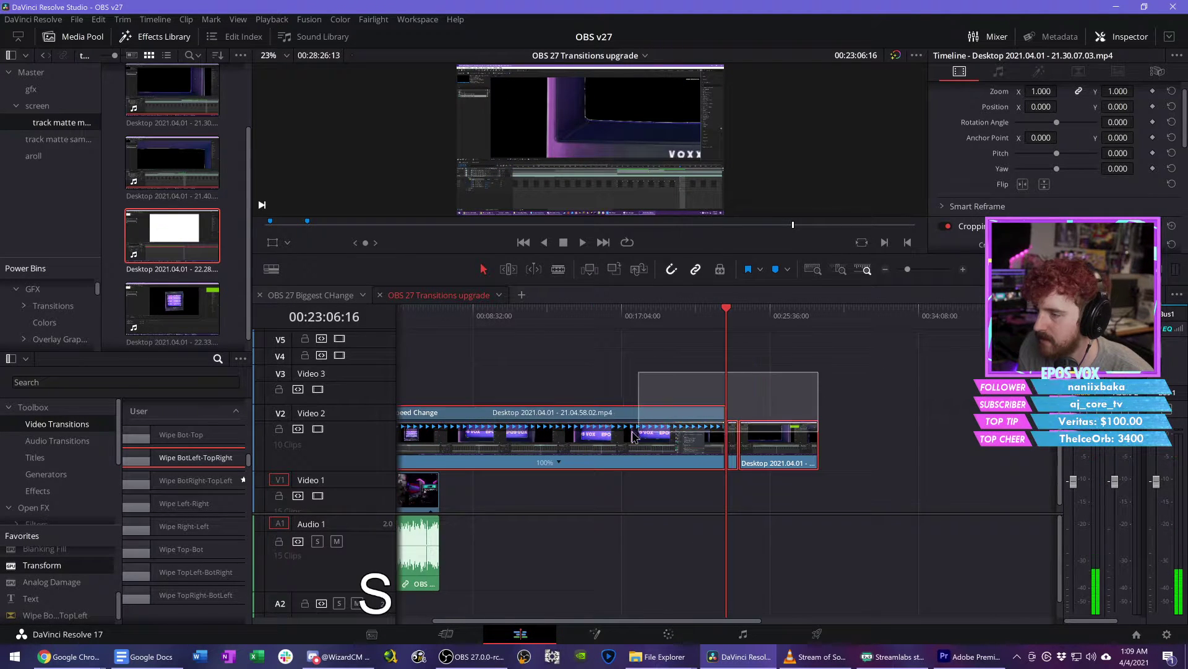
right_click(638, 433)
click(715, 69)
text(superspeed )
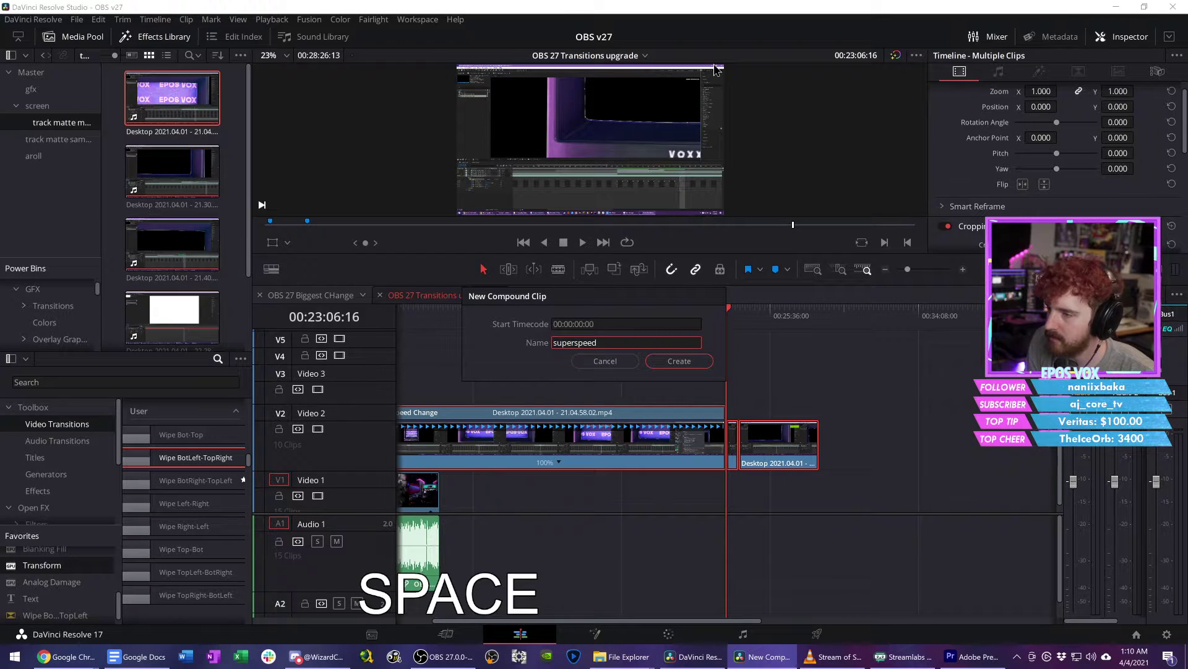
text(track ae)
key(Return)
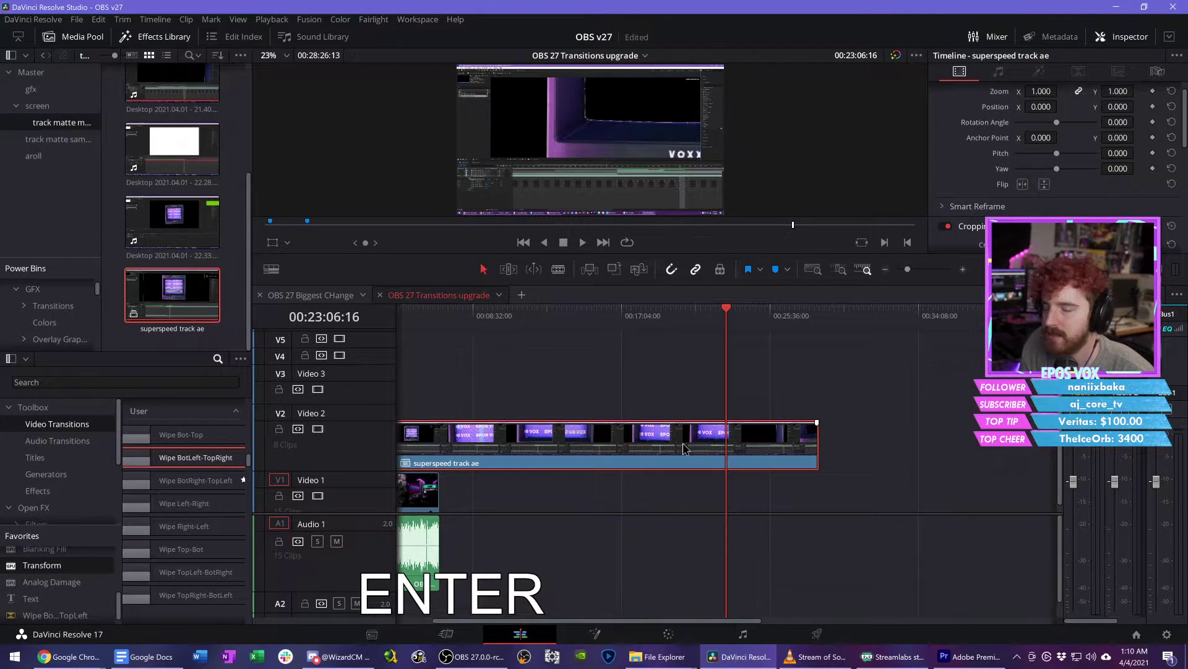
right_click(674, 447)
click(778, 311)
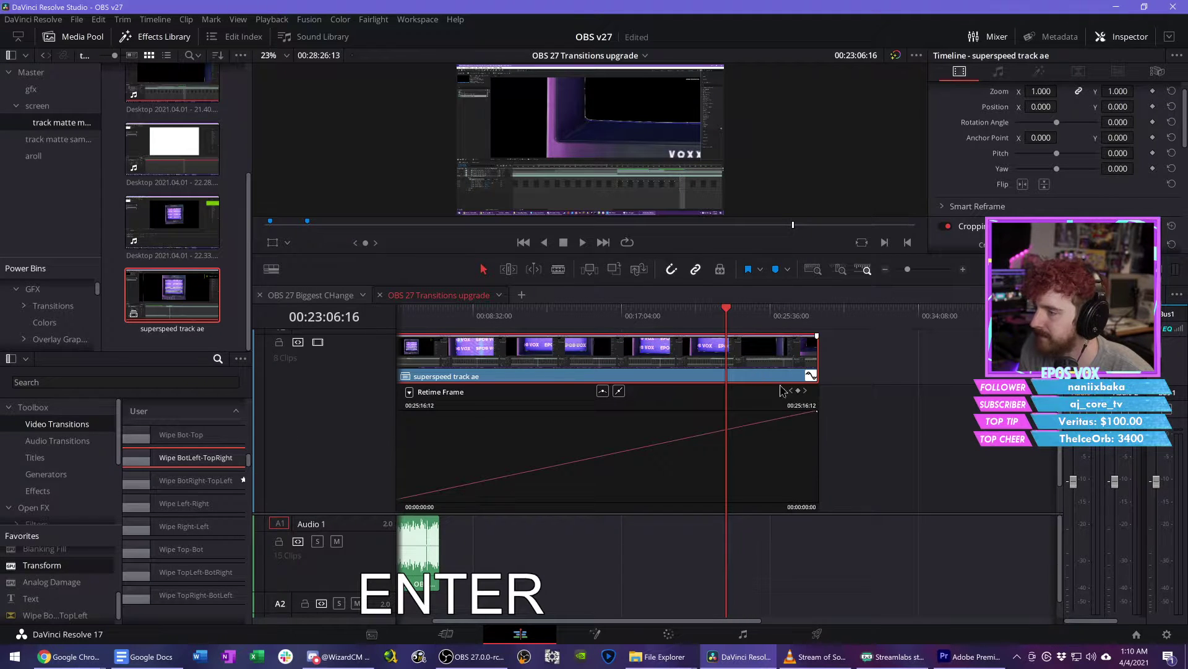
click(809, 379)
Step: Speed up the superspeed track ae compound clip to about 14320%, compressing it to end at the nearby talking-head cut below
right_click(714, 443)
click(778, 305)
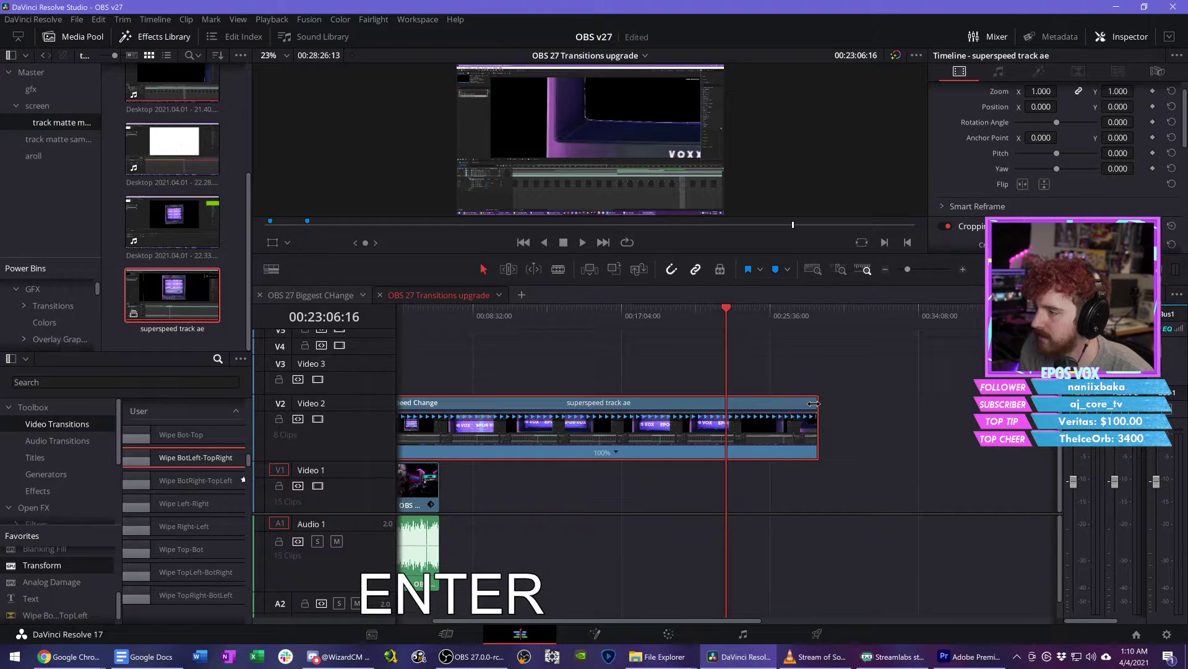
drag(816, 403, 439, 406)
key(d)
click(447, 328)
key(s)
key(s)
key(s)
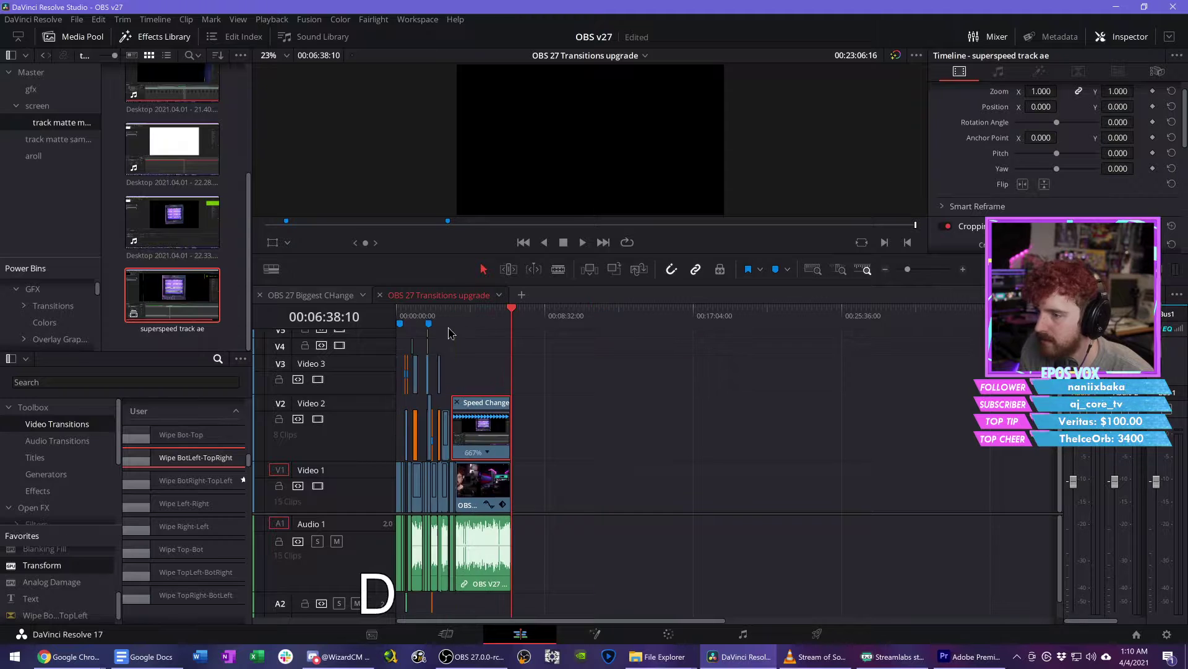
drag(724, 400, 506, 393)
click(487, 323)
key(s)
key(s)
key(s)
drag(864, 406, 811, 403)
Step: Set the retime process of the superspeed track ae clip to Frame Blend
click(761, 325)
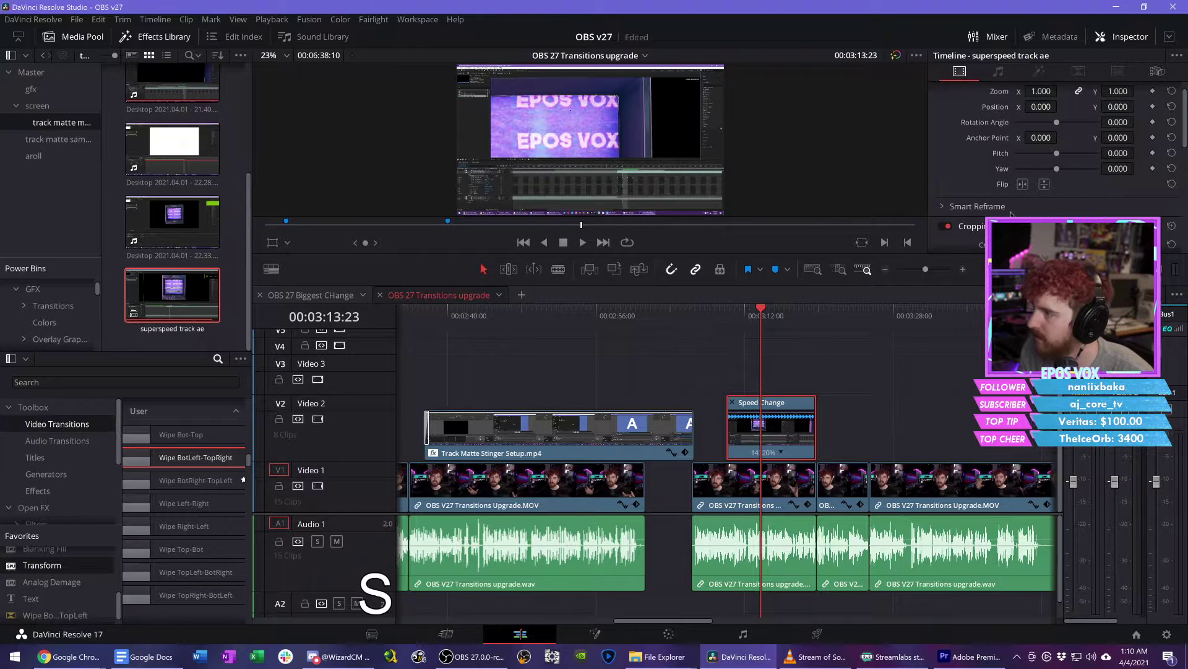
scroll(1056, 186, down, 5)
click(1055, 255)
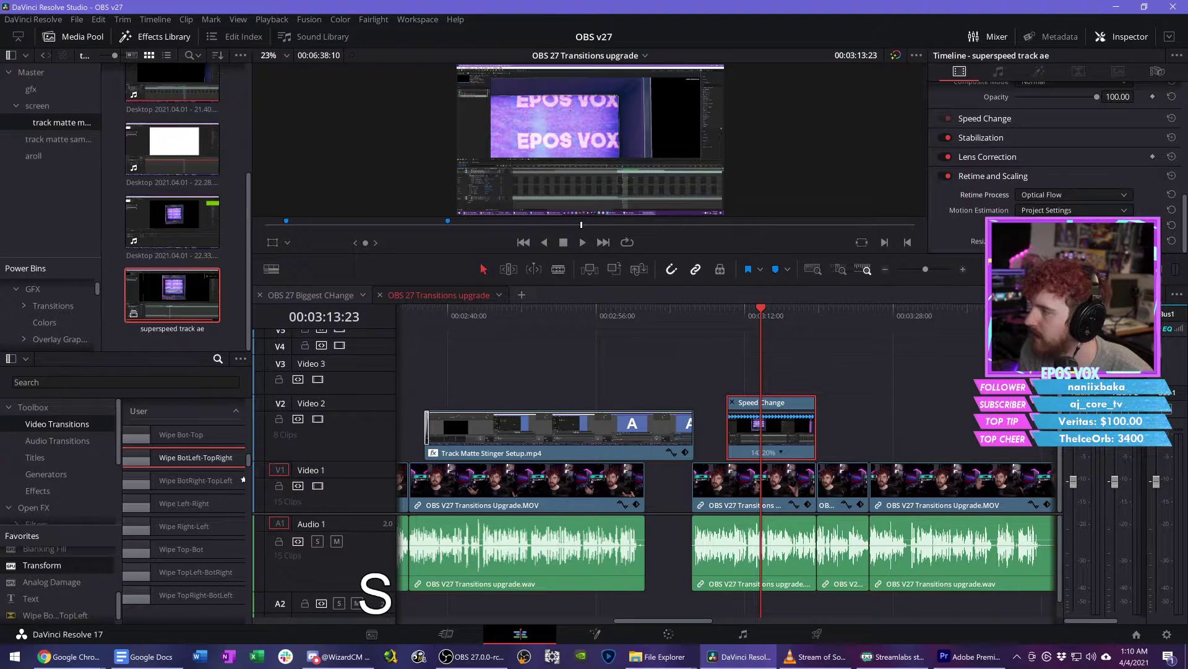
click(1062, 197)
click(1055, 240)
click(774, 359)
Step: Save the project and review the playback from the start of the sped-up superspeed track ae clip
drag(768, 318, 726, 317)
key(ctrl+s)
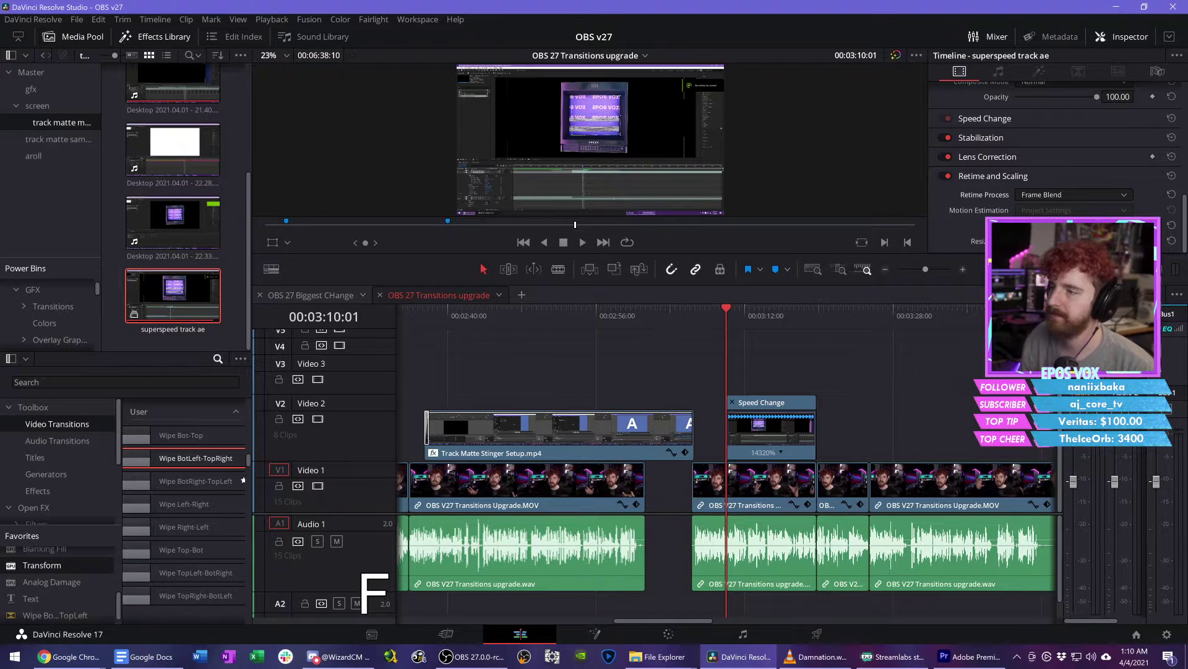
key(ctrl+f)
key(space)
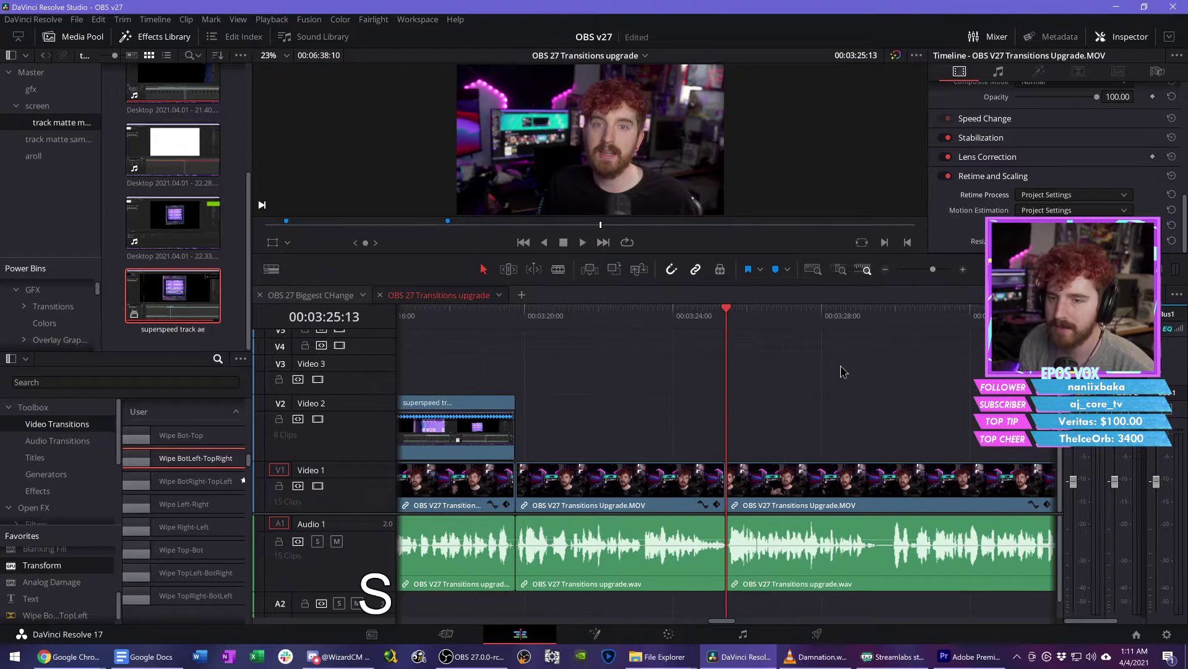
key(ctrl+s)
key(d)
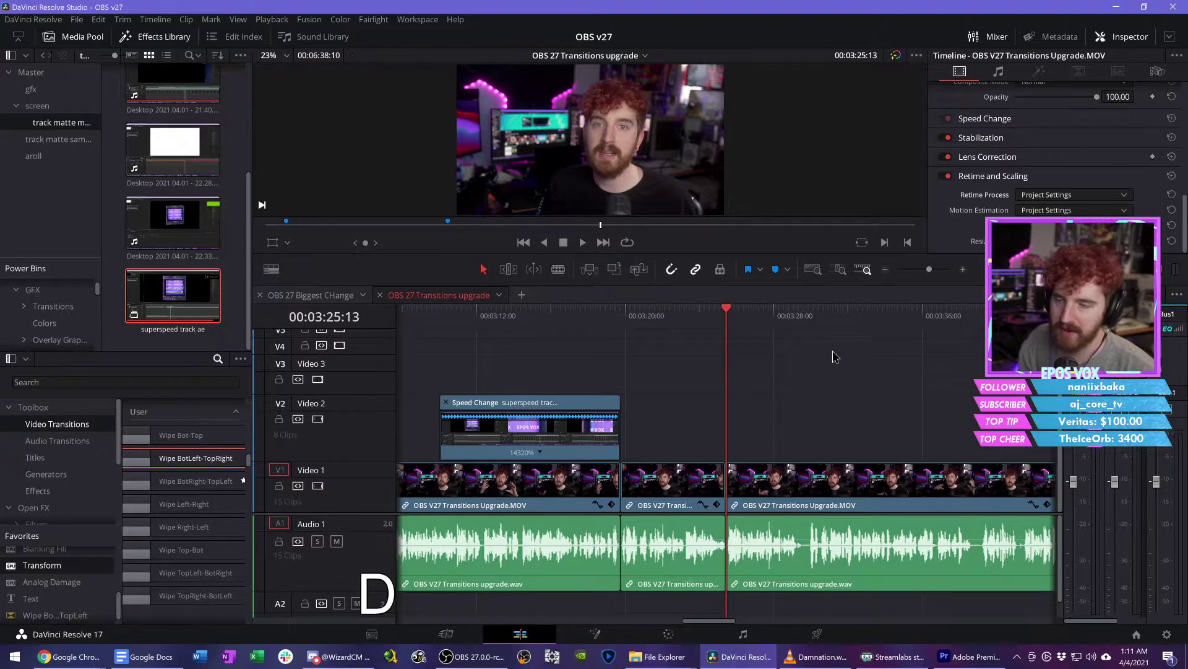
Step: Play the beginning of the talking-head segment that starts at 00:03:25:13 and save the project
click(800, 309)
click(735, 309)
key(s)
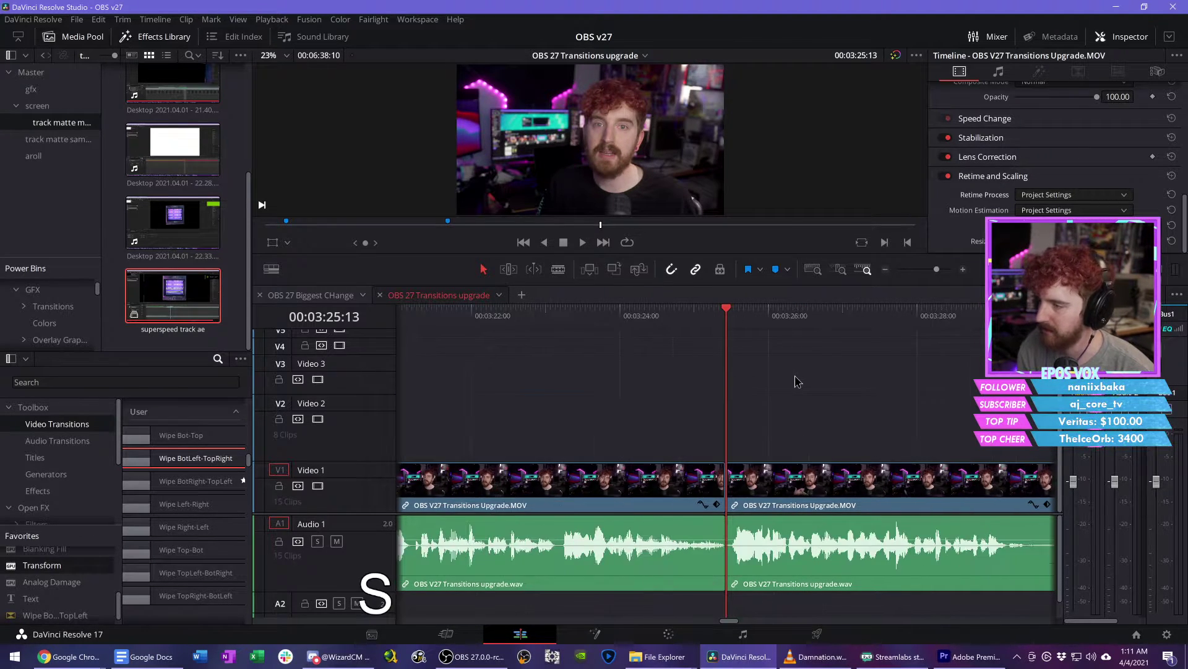
key(ctrl+s)
key(space)
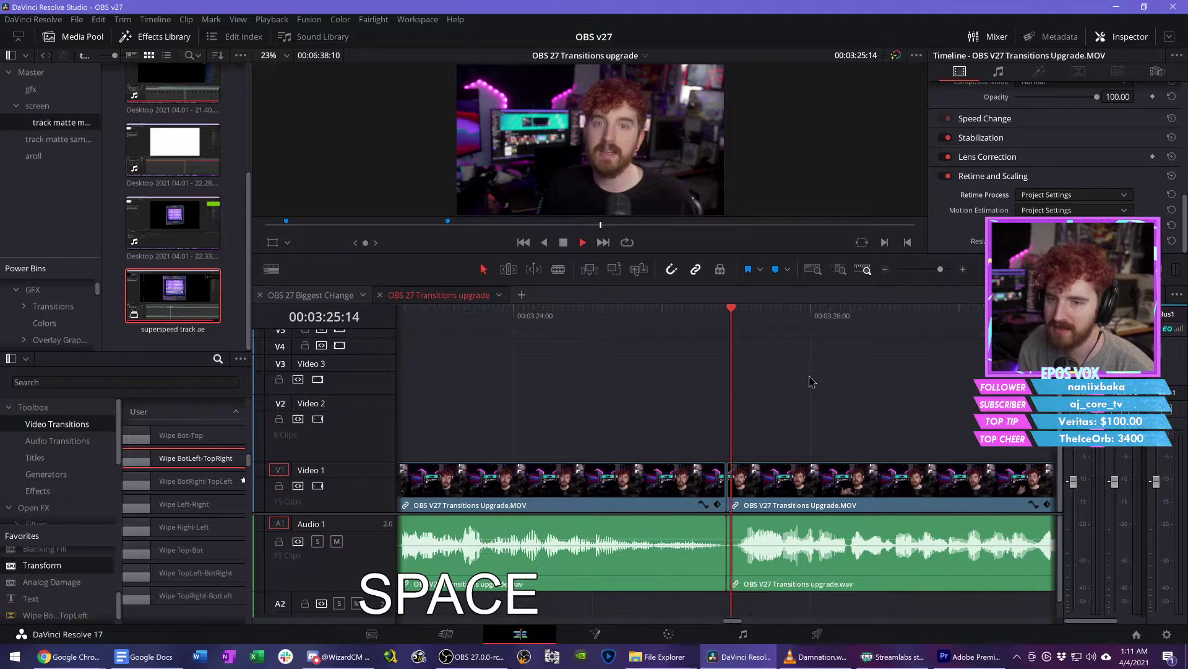
key(space)
key(ctrl+s)
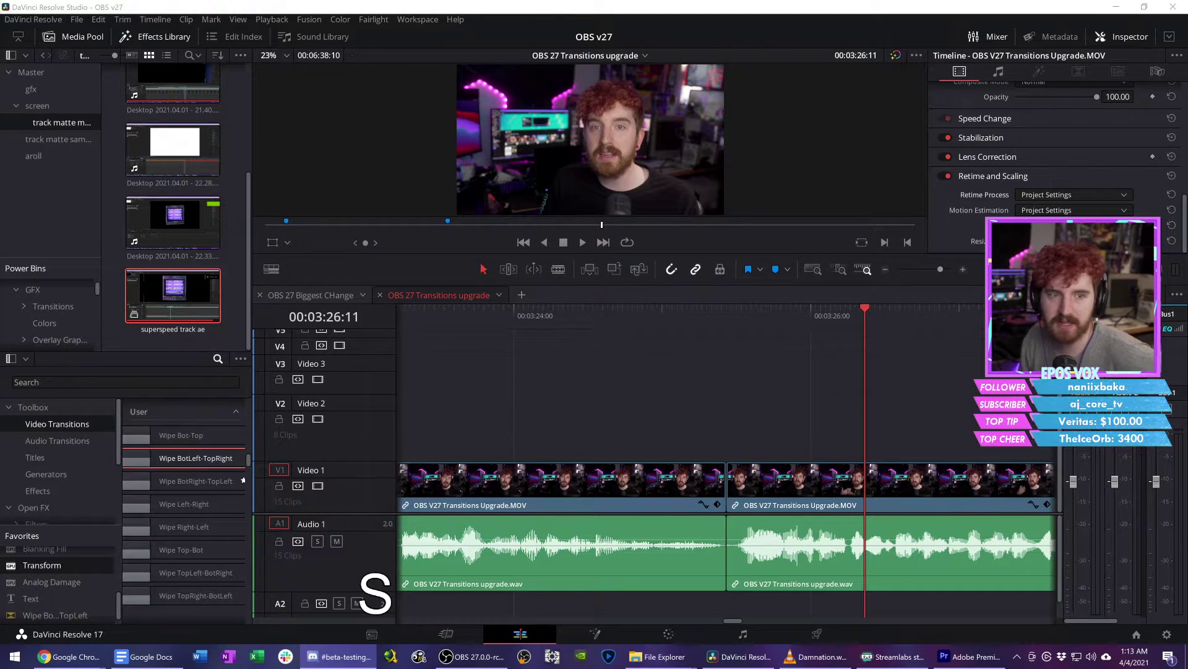
click(811, 404)
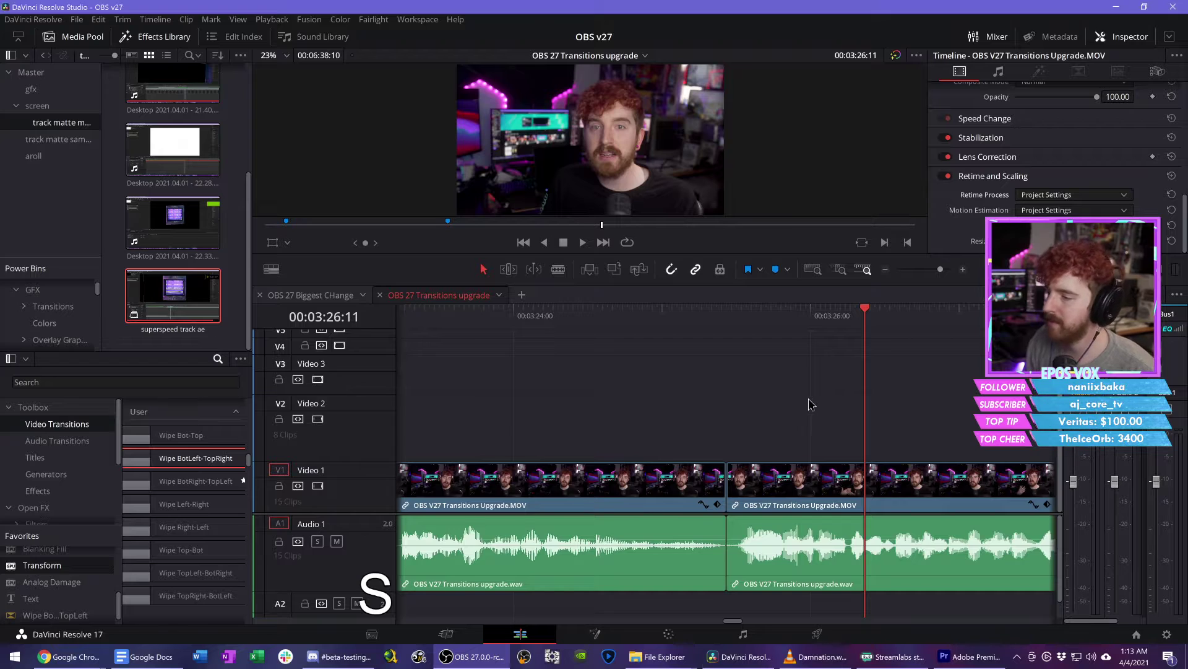
key(d)
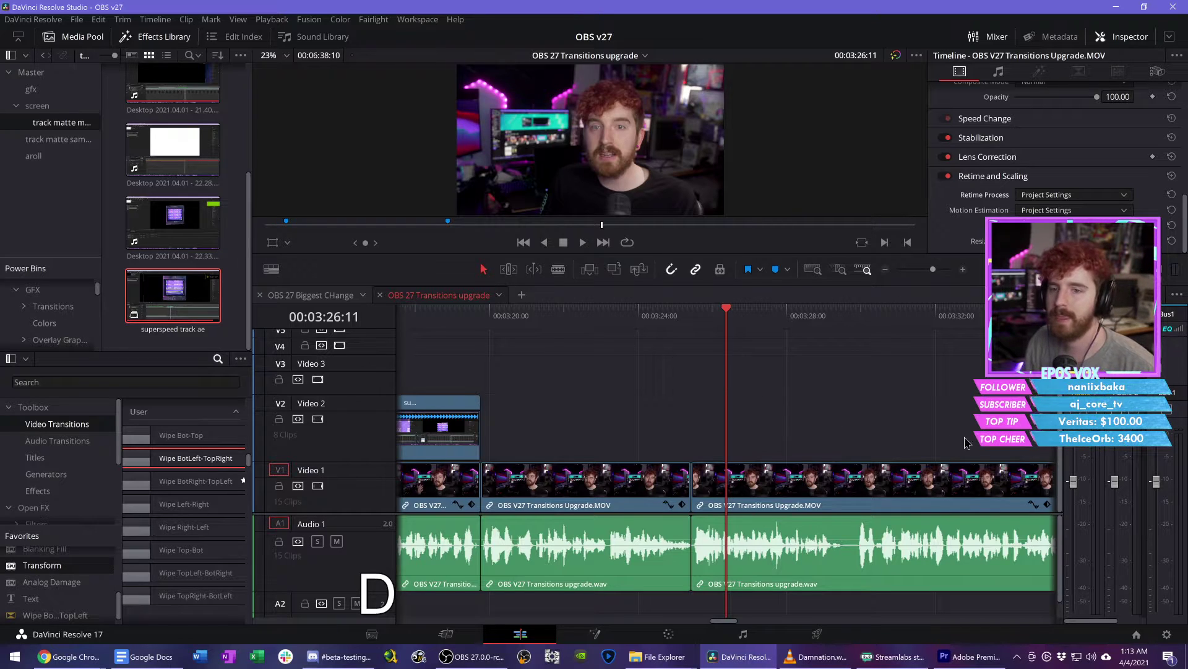
key(ctrl+s)
key(d)
key(s)
key(s)
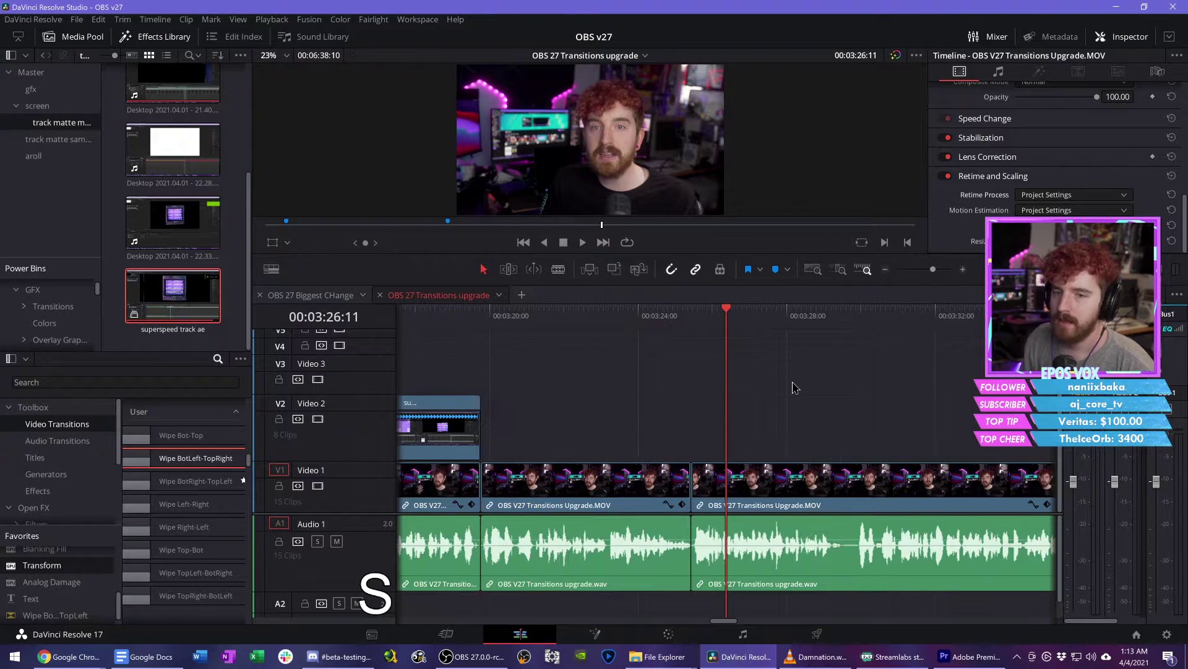
scroll(793, 382, right, 4)
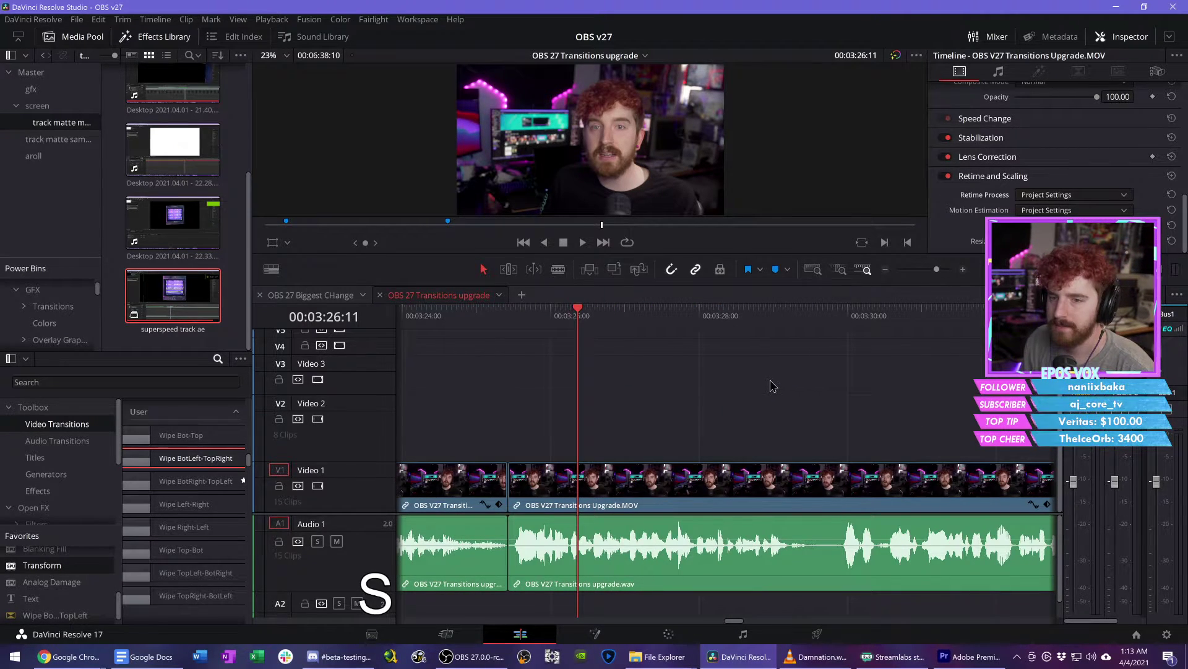
key(ctrl+s)
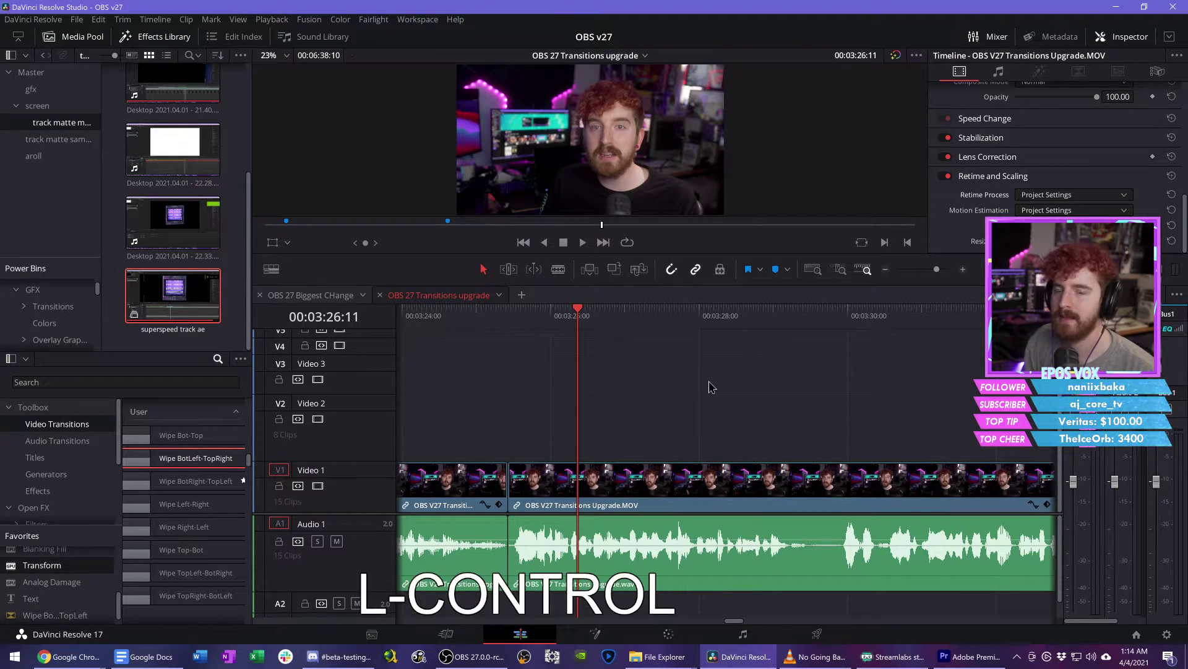
Step: Play the talking-head segment onward at double speed and split it in the pause at about 00:03:43:27
key(ctrl+s)
key(d)
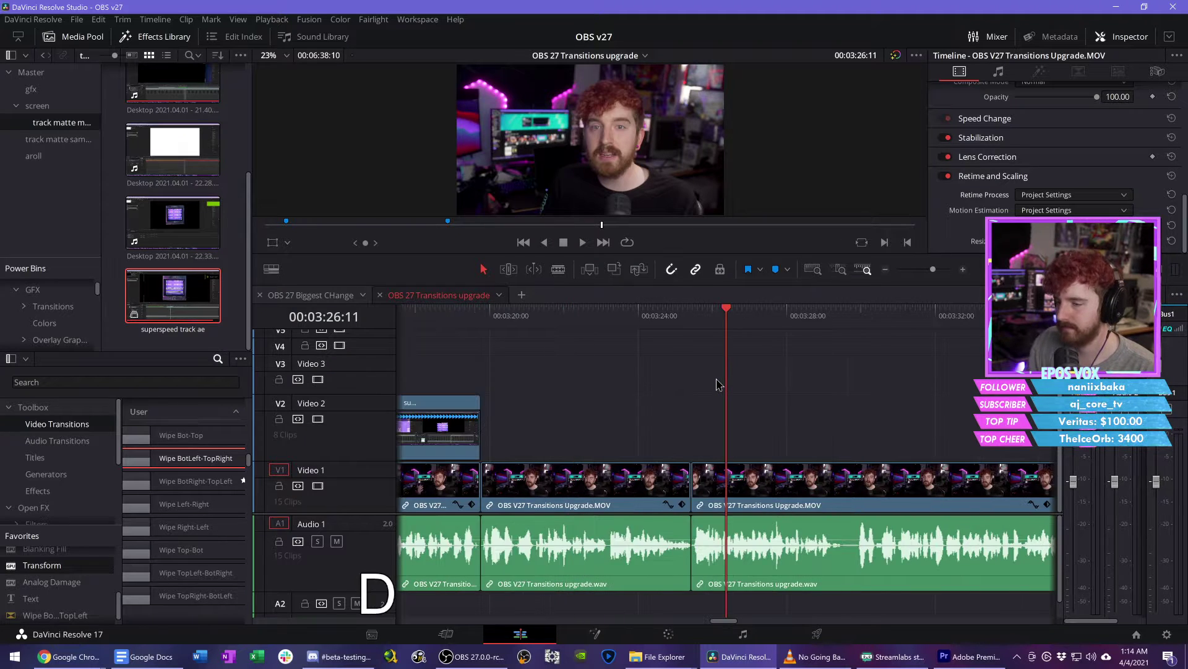
key(s)
scroll(717, 384, right, 3)
key(space)
key(l)
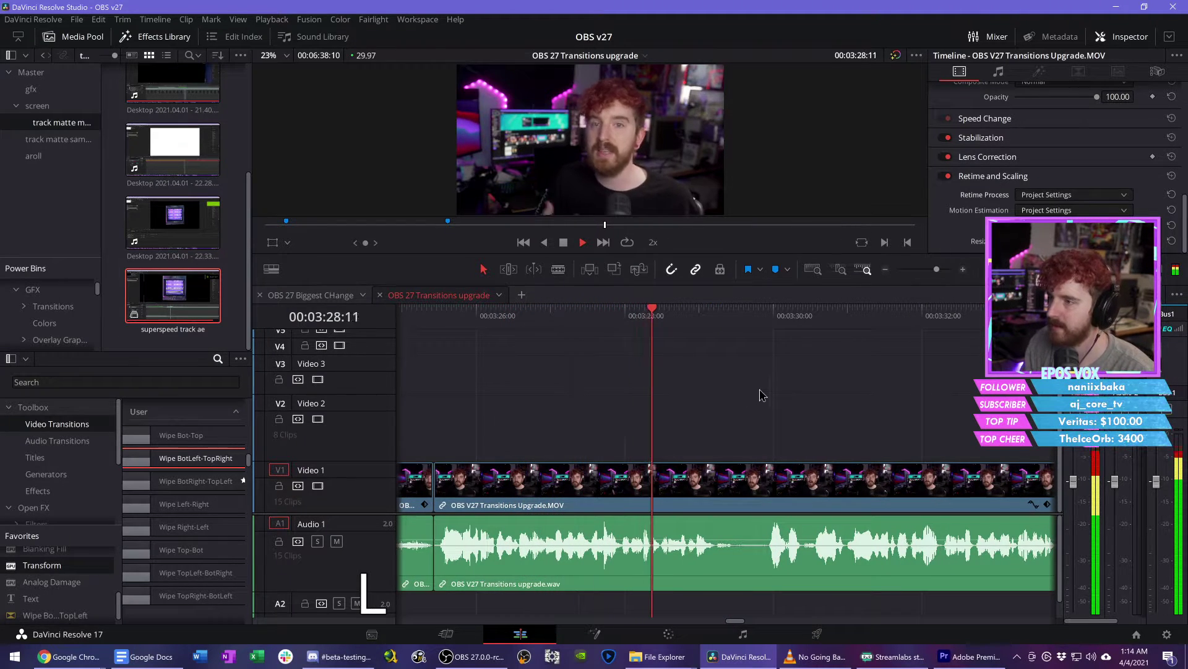
key(d)
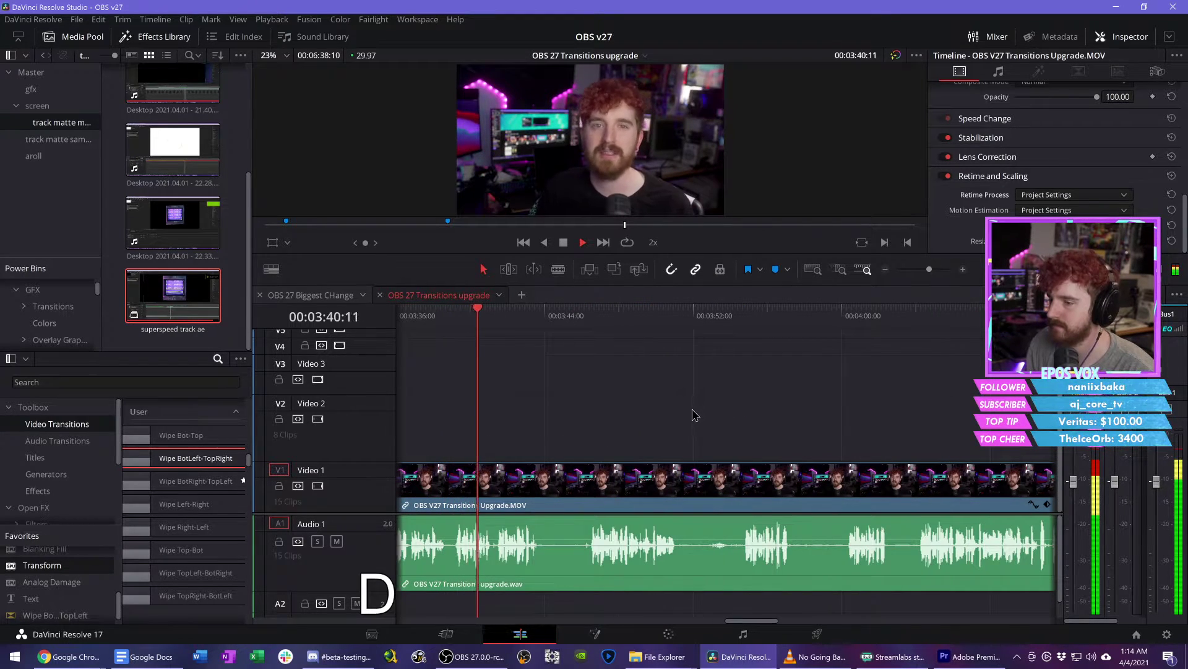
key(s)
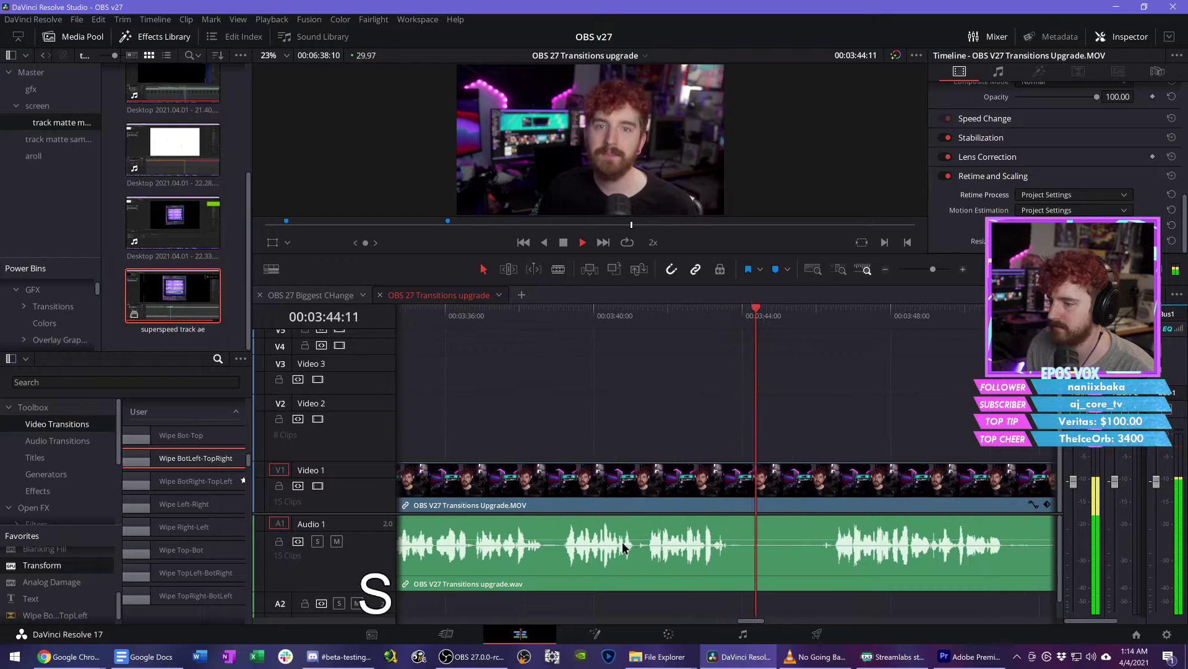
key(c)
key(d)
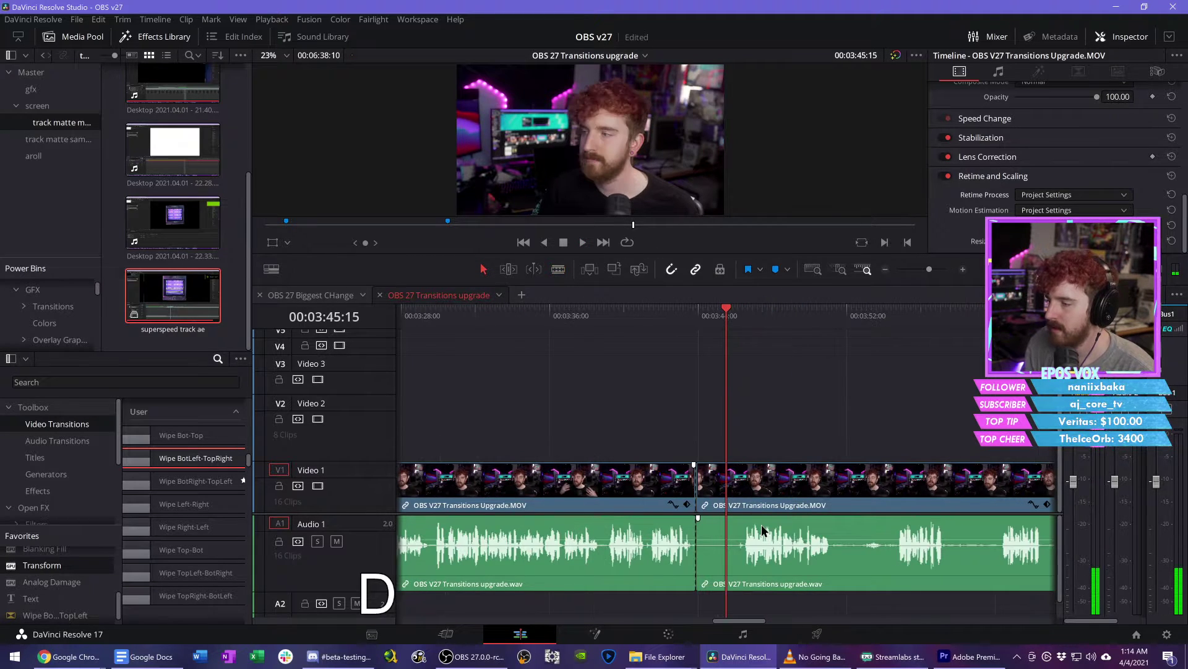
Step: Move the remaining talking-head footage after the split further along the timeline, save, and place the playhead at the end of the preceding clip
scroll(763, 529, down, 1)
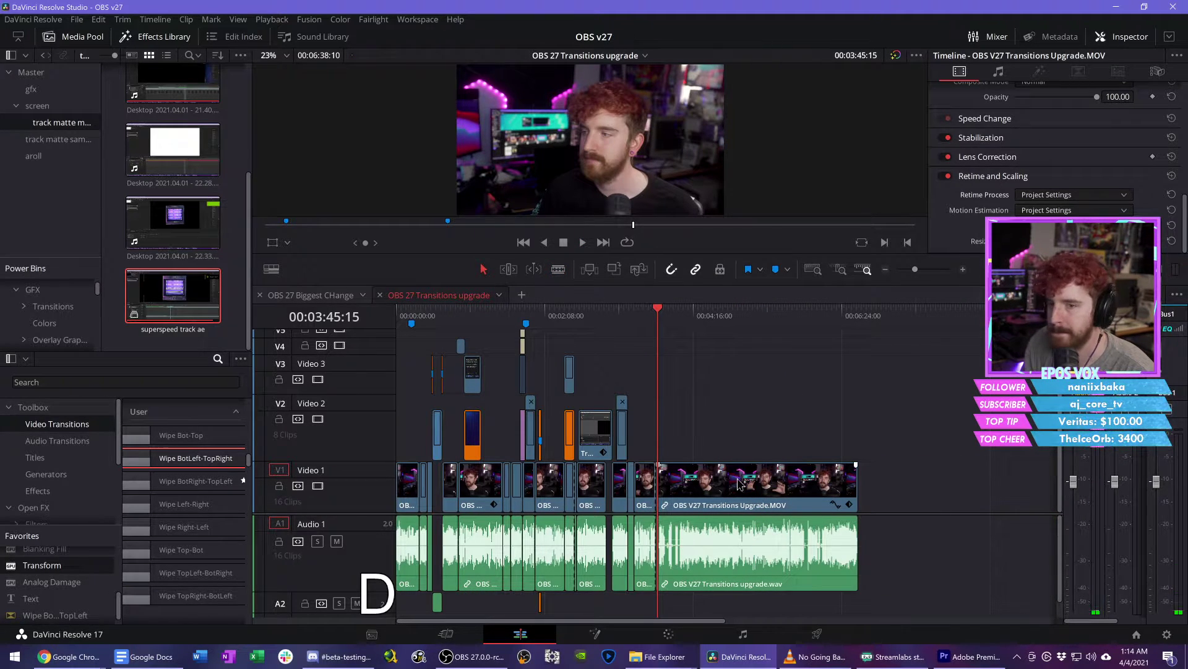
drag(737, 482, 903, 483)
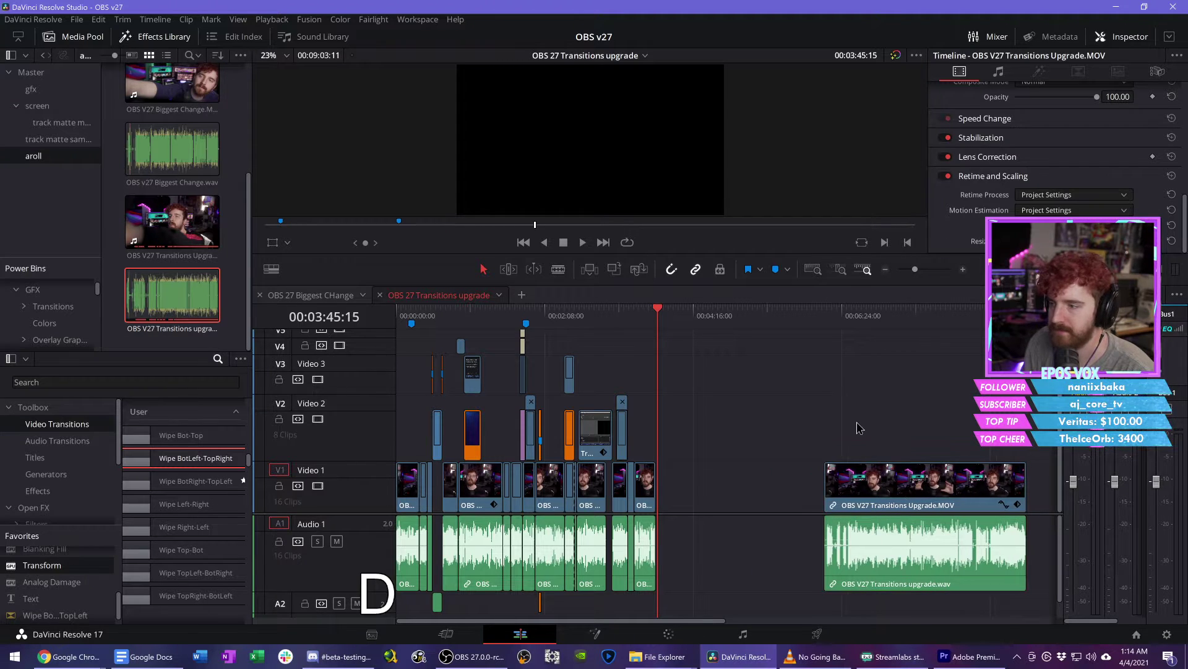
key(ctrl+s)
scroll(856, 425, up, 10)
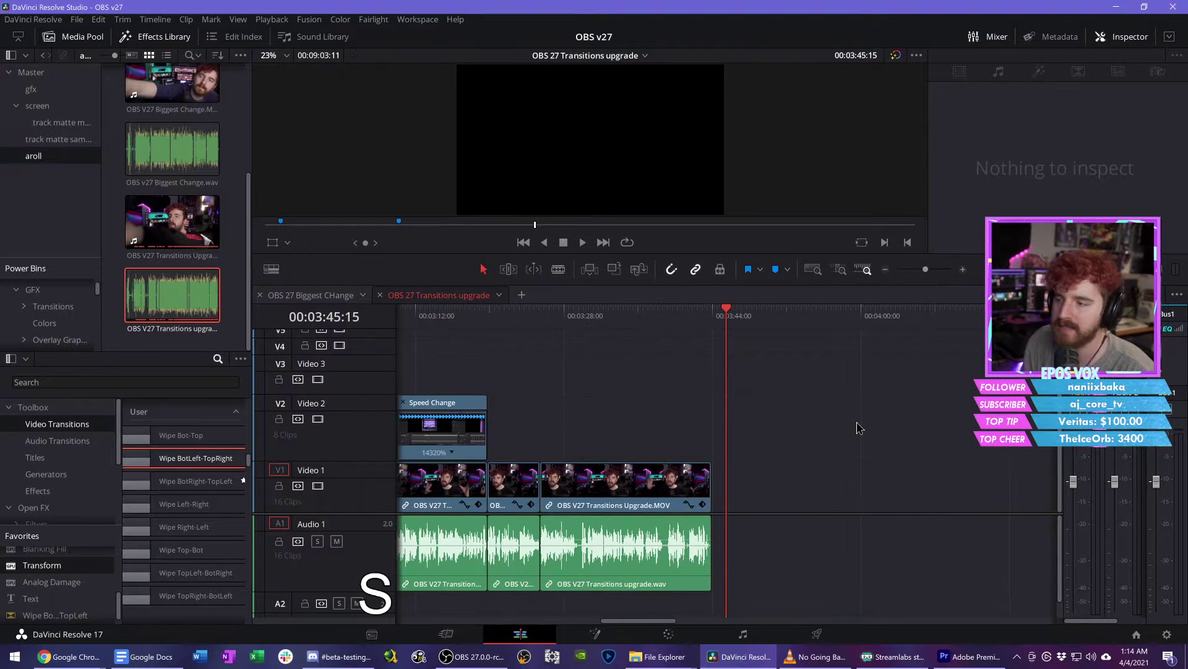
click(664, 327)
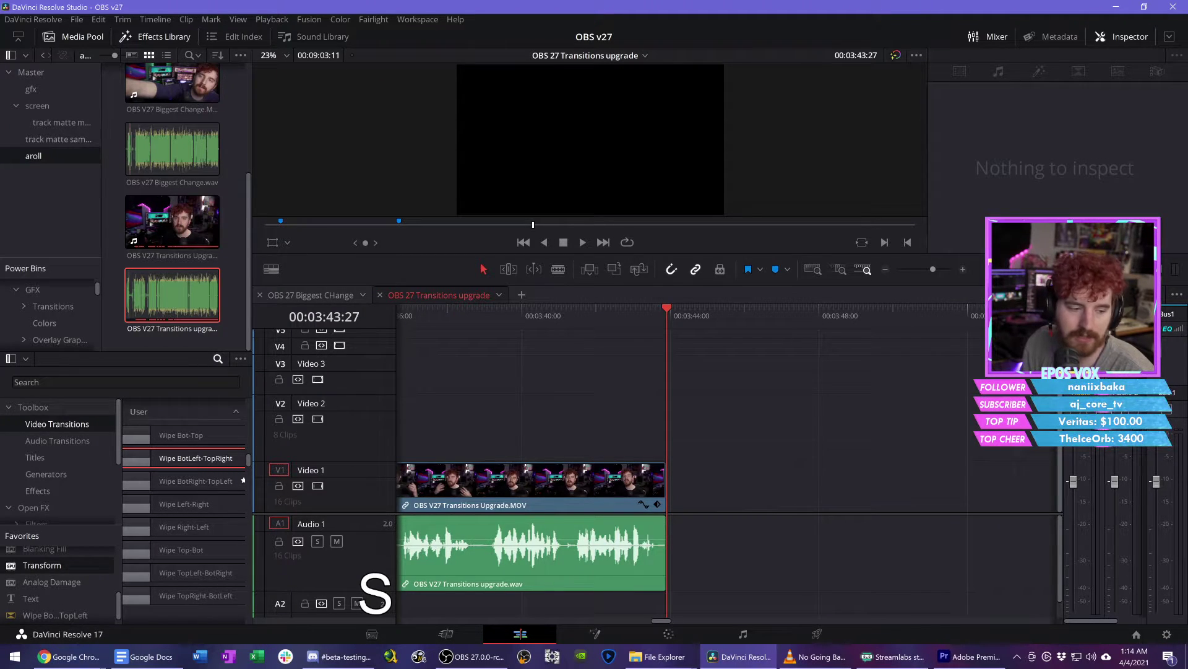
Step: Place Stinger.avi from the track matte samples bin on Video 2 after the talking-head clip, removing the trial Stinger Left Matte Right_2.avi
key(alt+Tab)
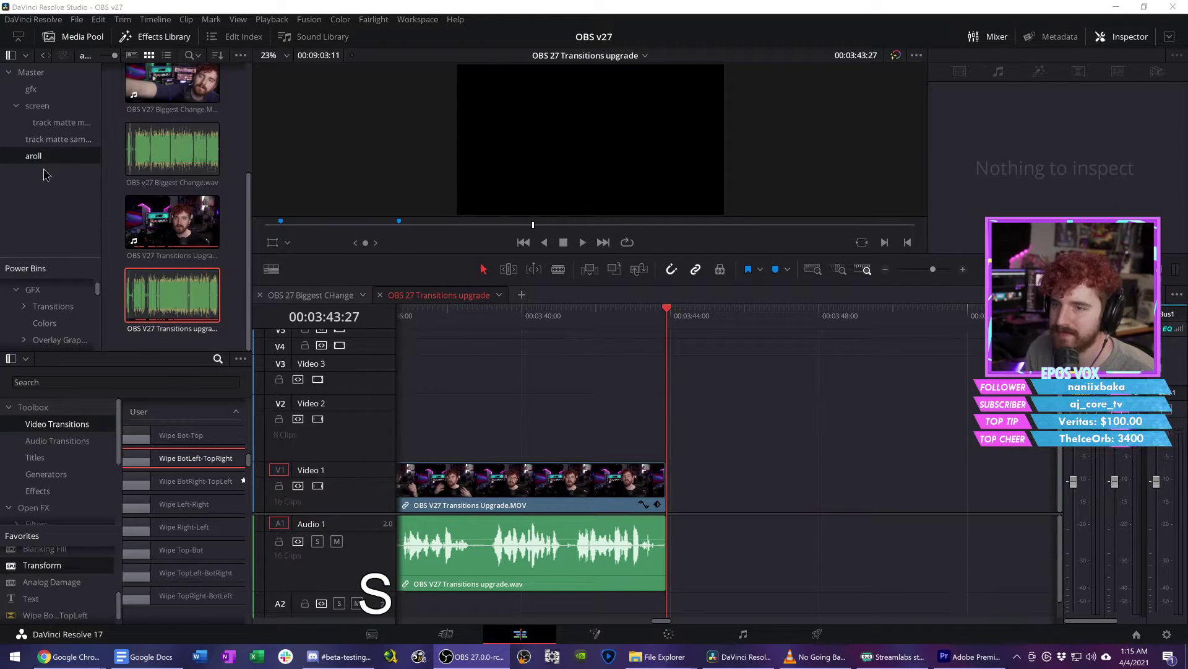
click(70, 140)
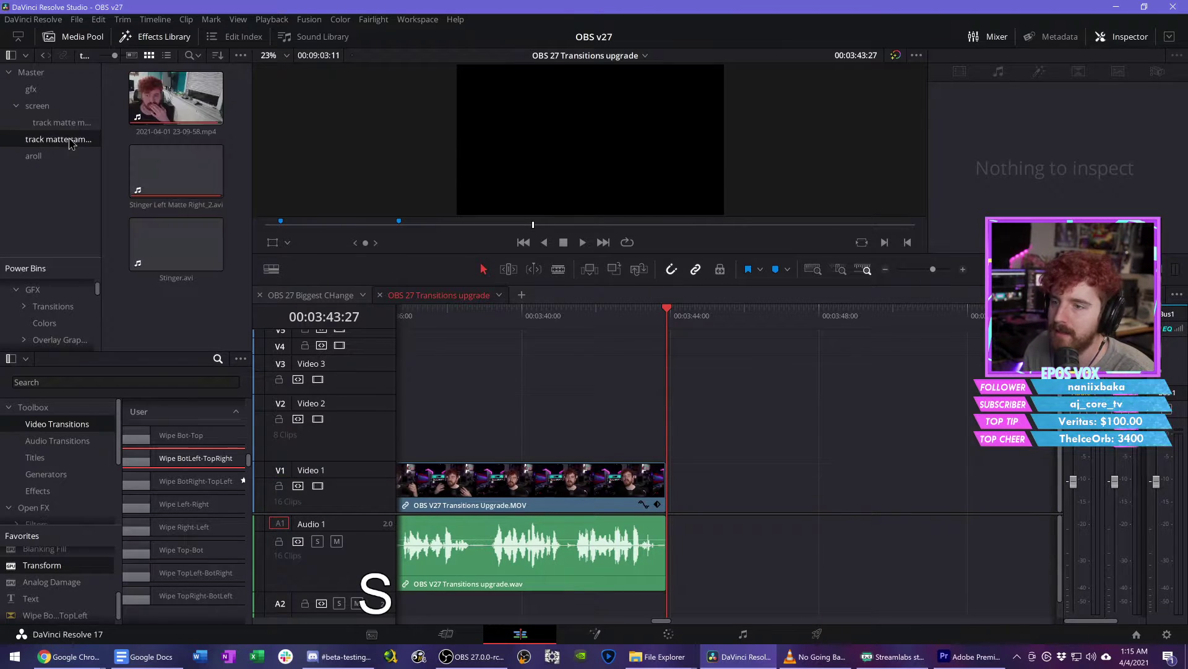
drag(173, 173, 704, 438)
key(BackSpace)
drag(177, 245, 741, 450)
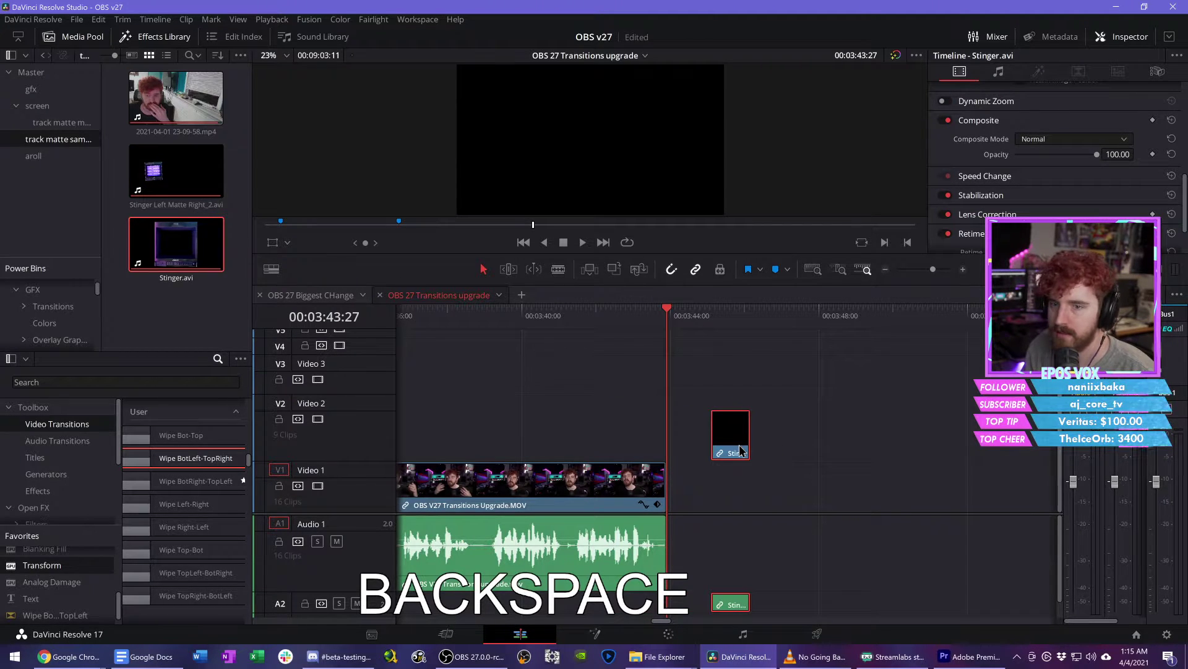
scroll(765, 448, up, 2)
scroll(733, 443, right, 3)
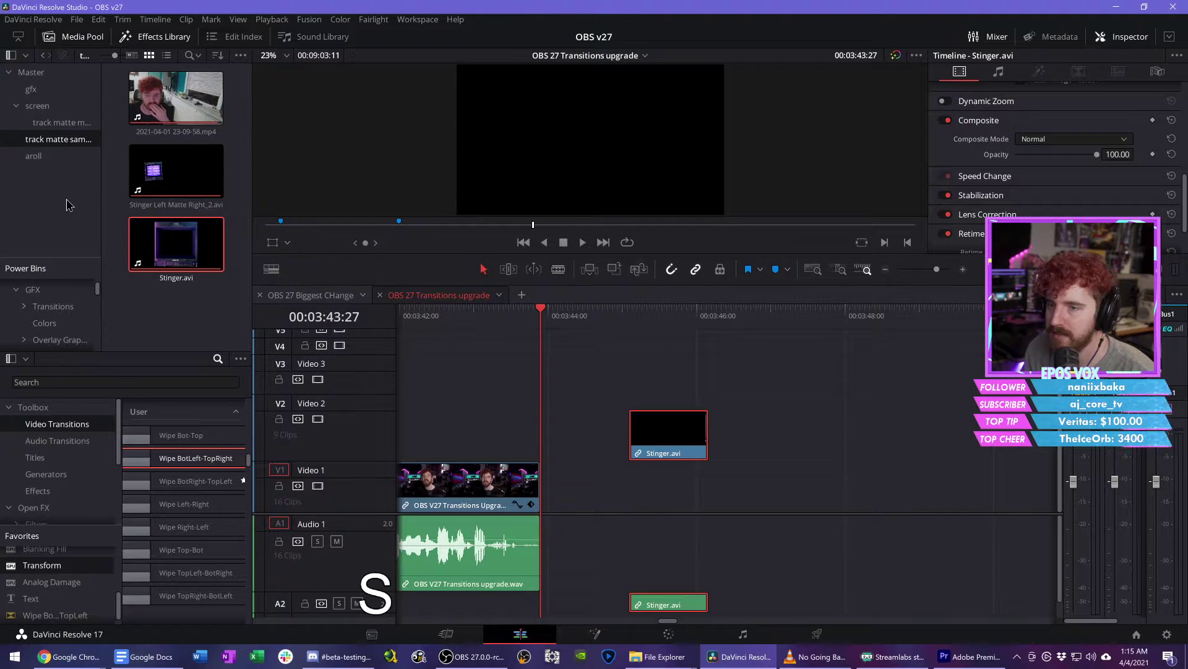
Step: Add Epos_Vox_Background_Anim.mov from the GFX Backgrounds power bin to the gfx bin and load it in the viewer
click(43, 290)
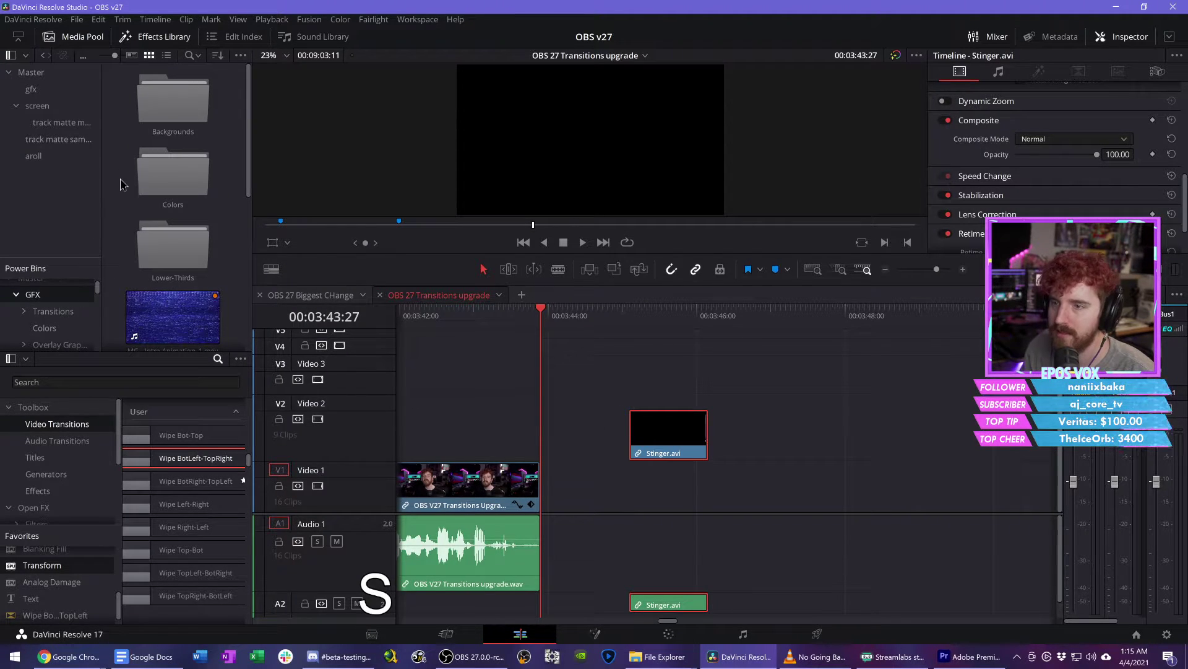
double_click(173, 99)
scroll(184, 191, down, 2)
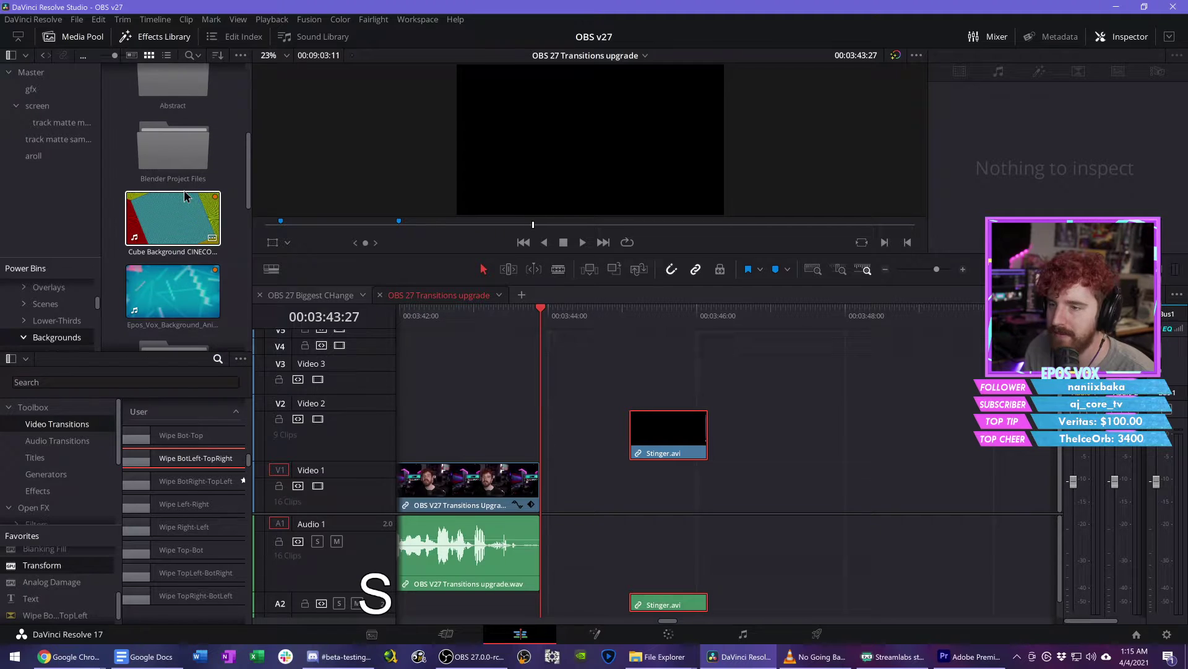
click(182, 269)
scroll(164, 238, down, 4)
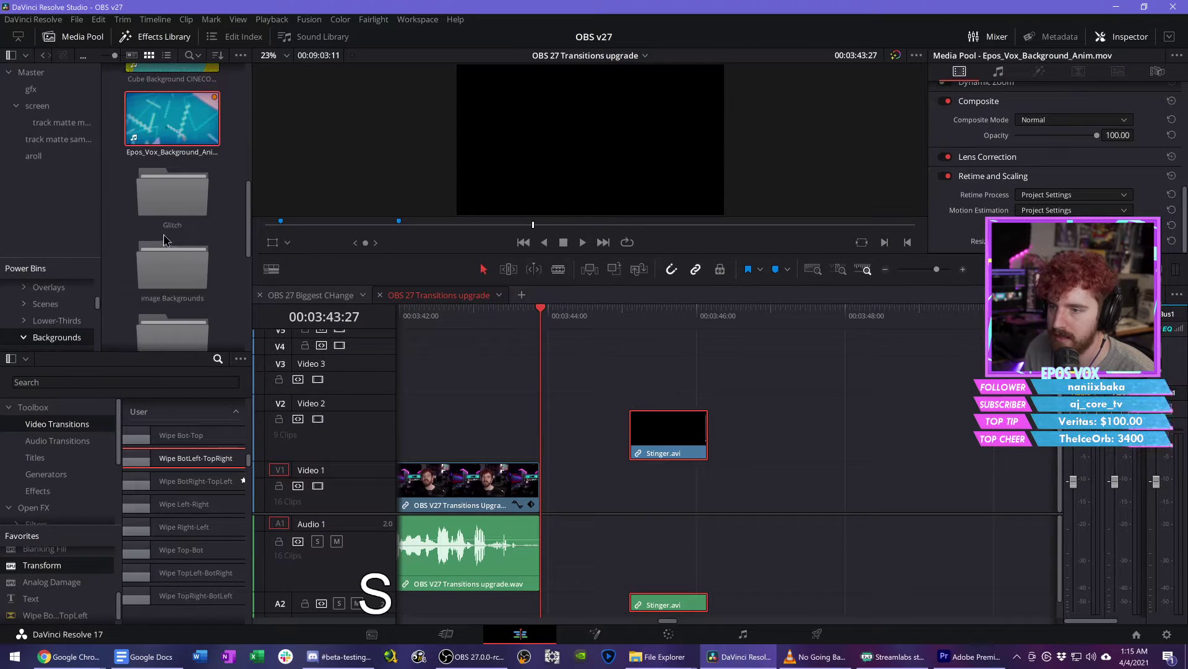
scroll(164, 238, down, 3)
double_click(178, 216)
drag(172, 151, 31, 89)
click(31, 89)
double_click(172, 222)
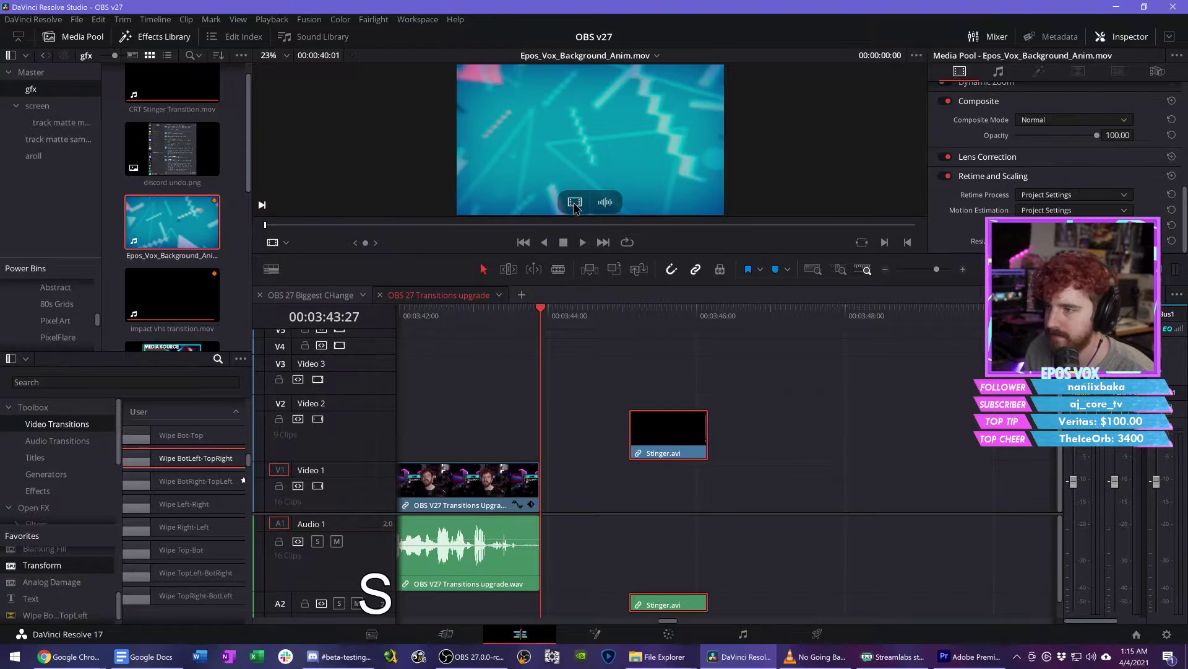
Step: Place only the video of Epos_Vox_Background_Anim.mov on Video 1 directly after the talking-head clip, beneath Stinger.avi
drag(574, 203, 728, 518)
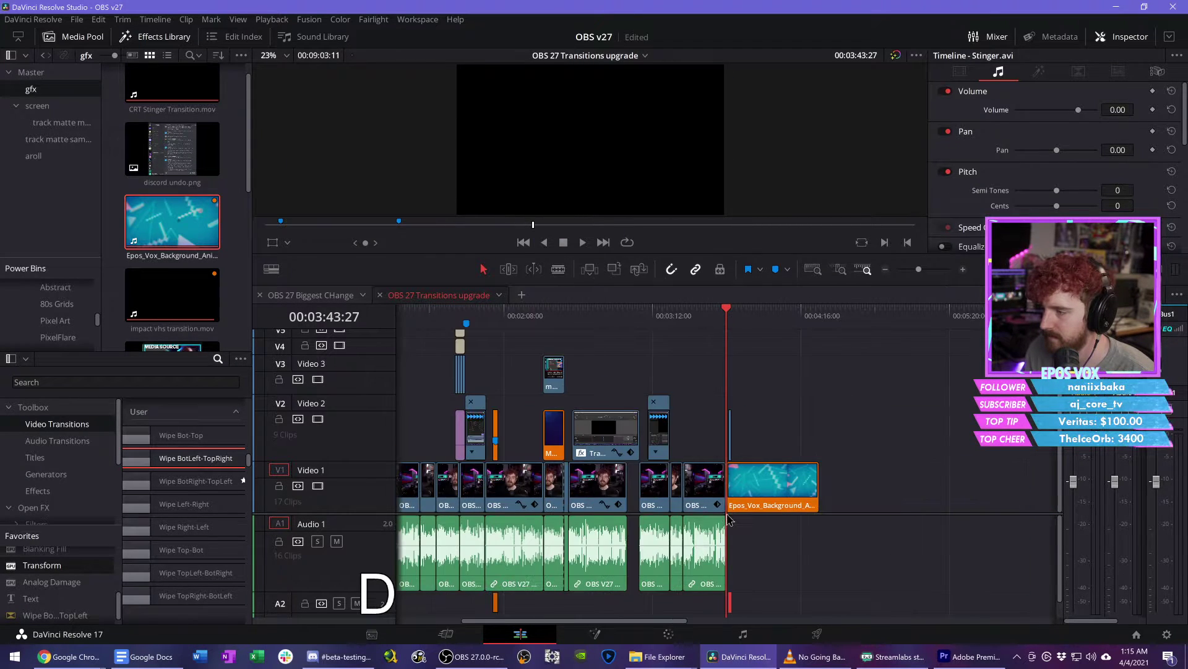
scroll(728, 519, up, 10)
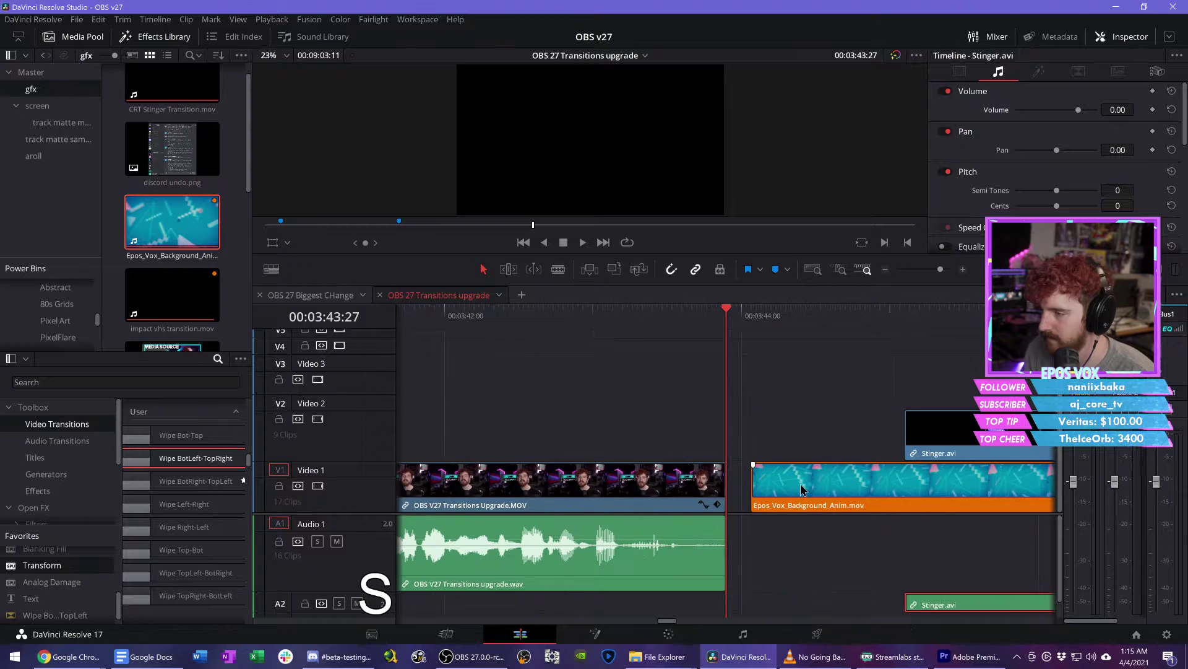
drag(802, 489, 777, 489)
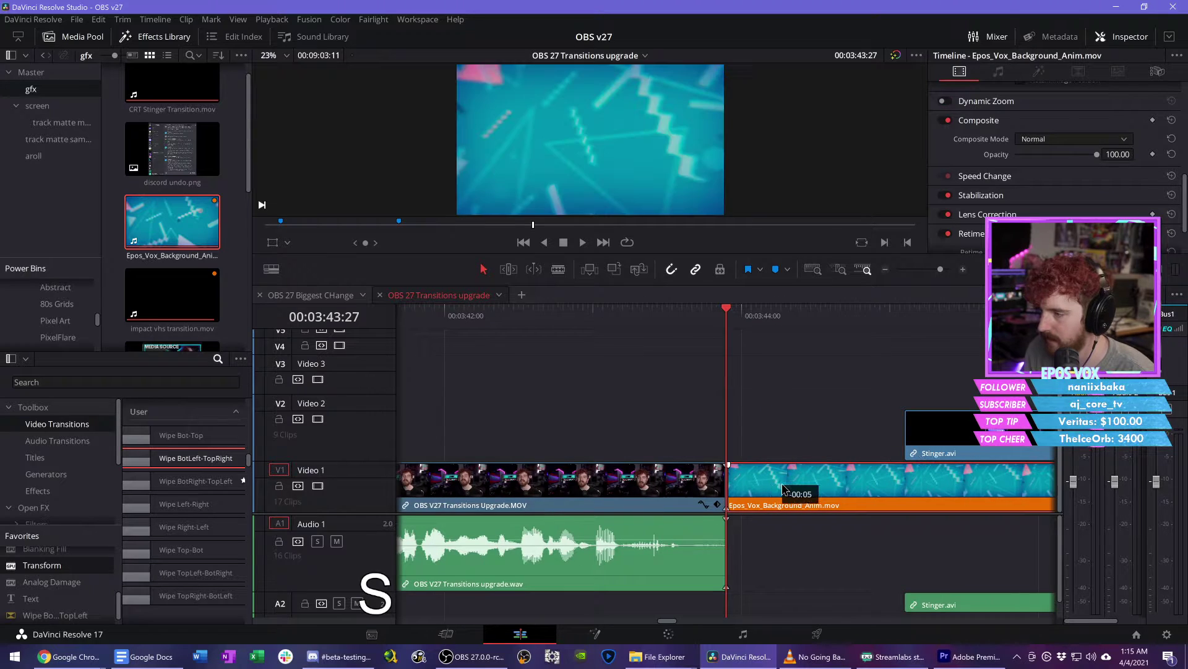
Step: Add a basic Text title on Video 3 at the start of the animated background, reading "Without Track Matte"
click(70, 459)
scroll(183, 505, down, 6)
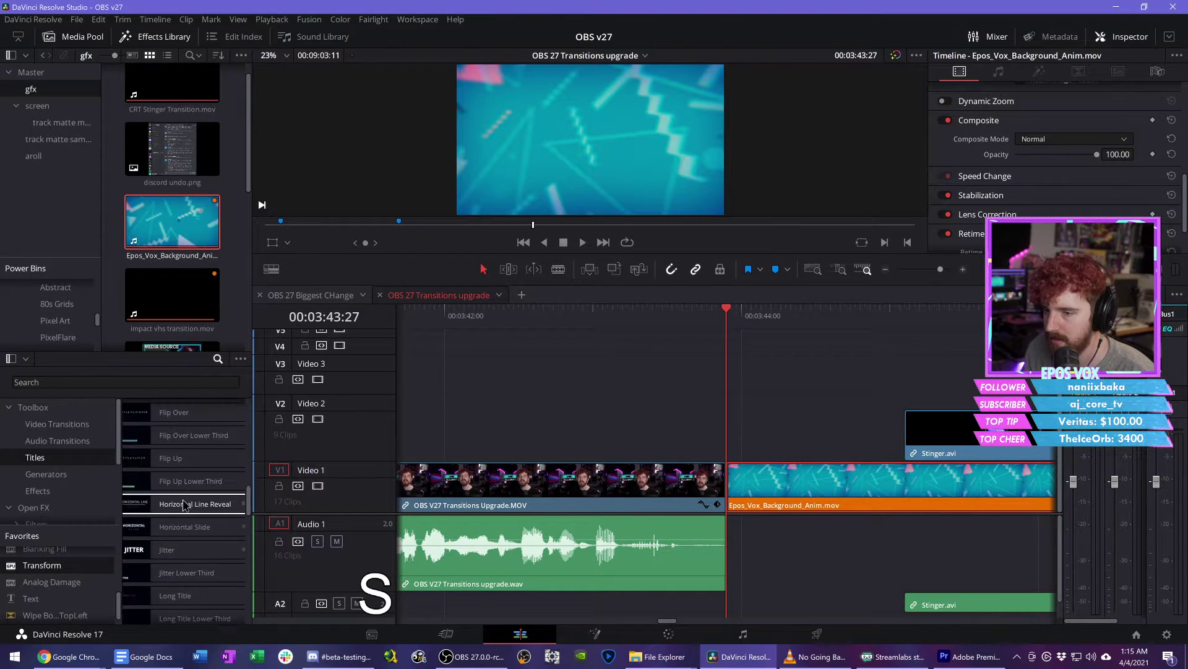
scroll(184, 504, down, 5)
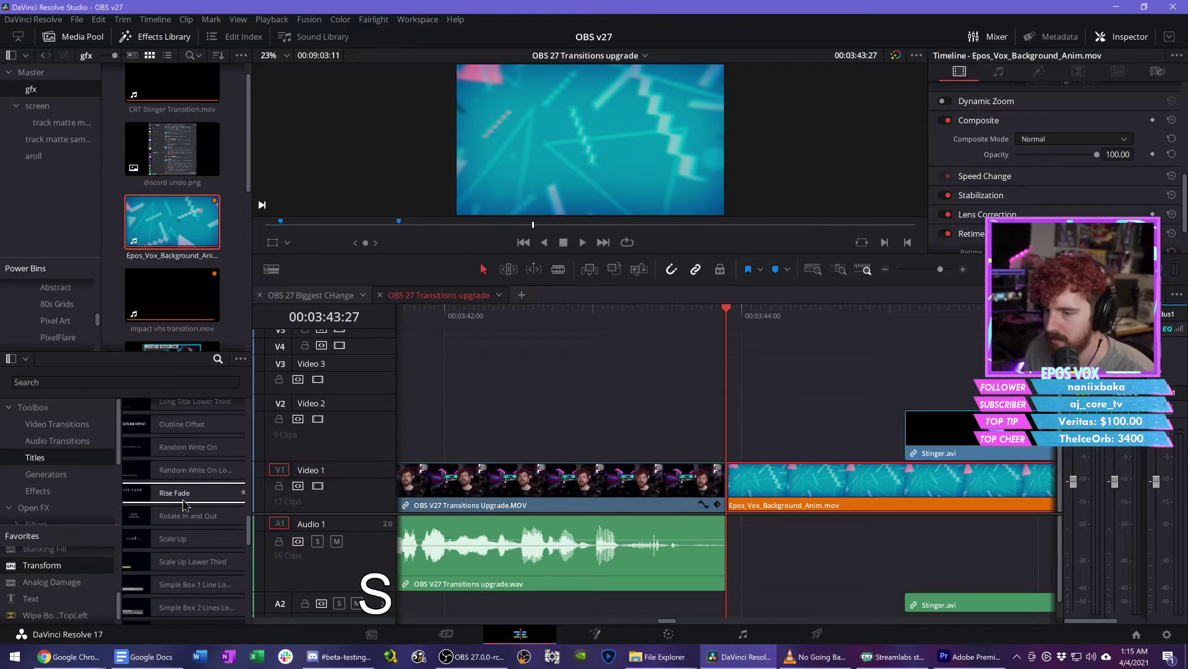
scroll(184, 504, up, 5)
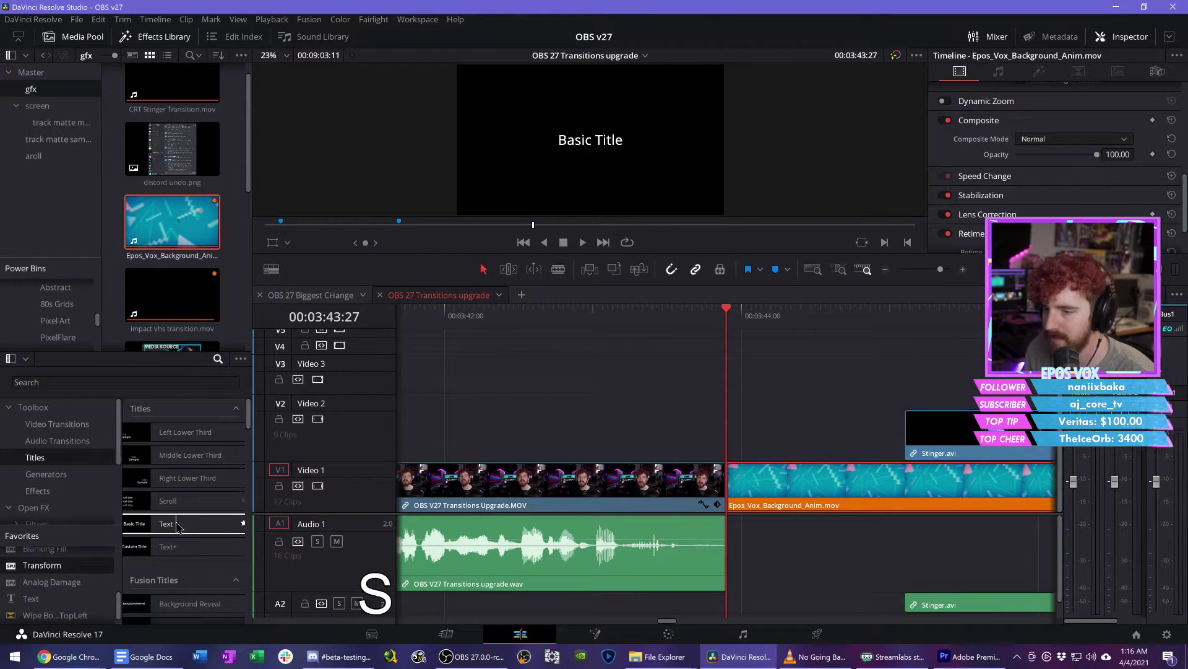
drag(166, 524, 755, 374)
drag(994, 144, 929, 146)
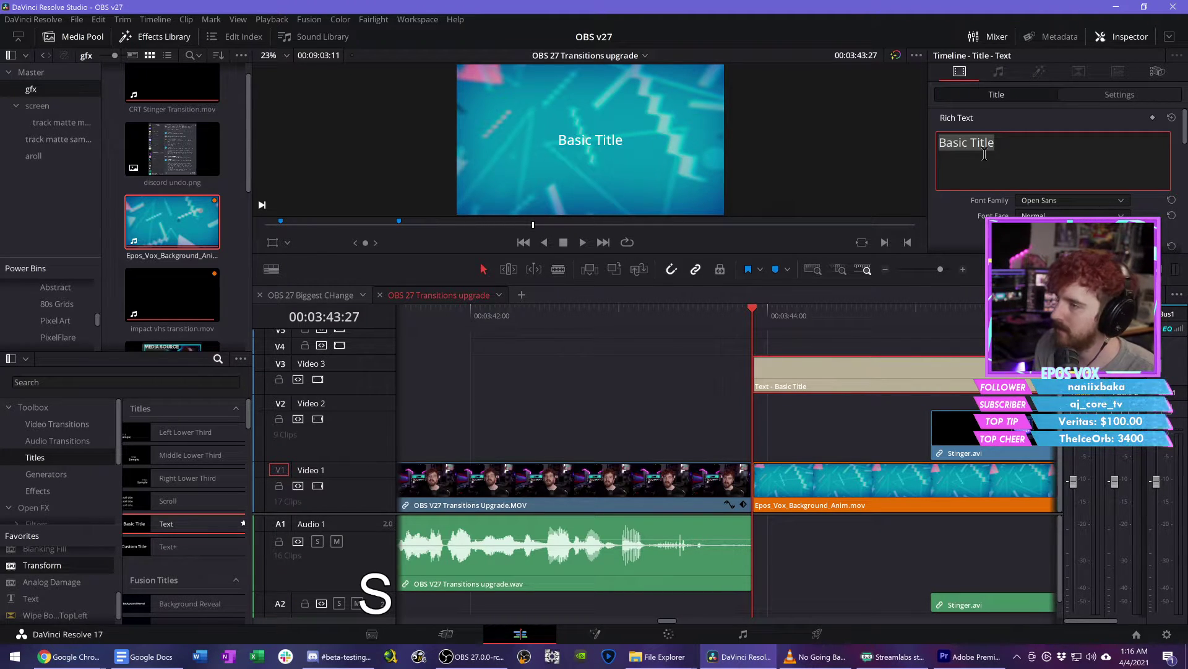
text(Without T)
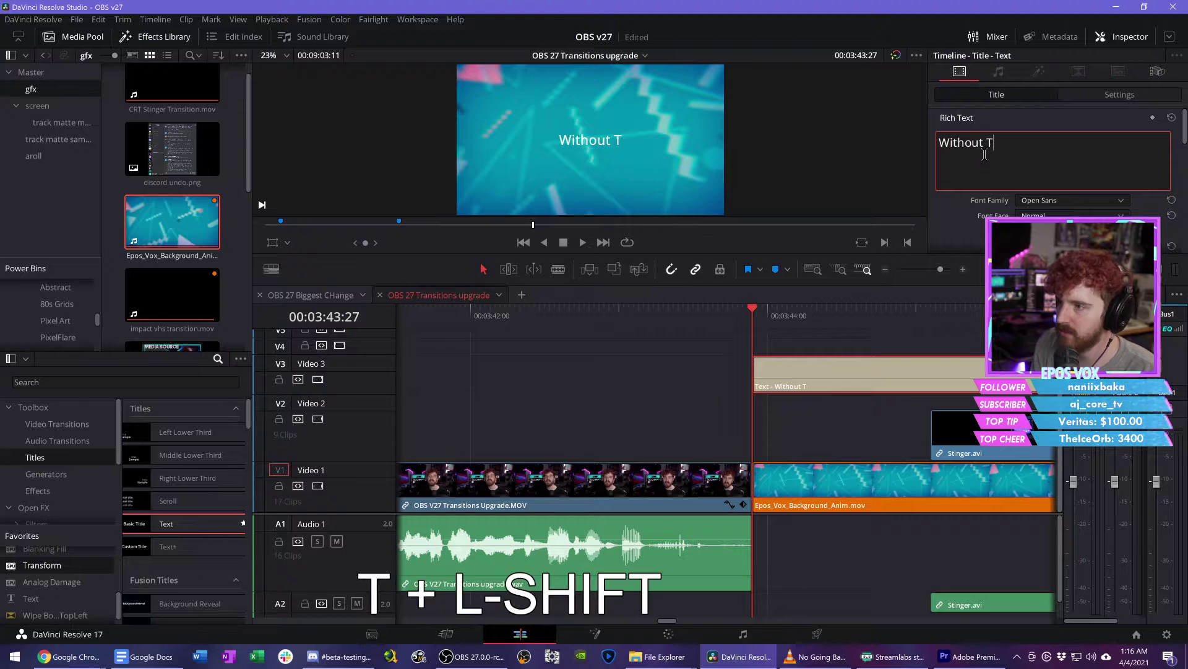
text(rack Matte)
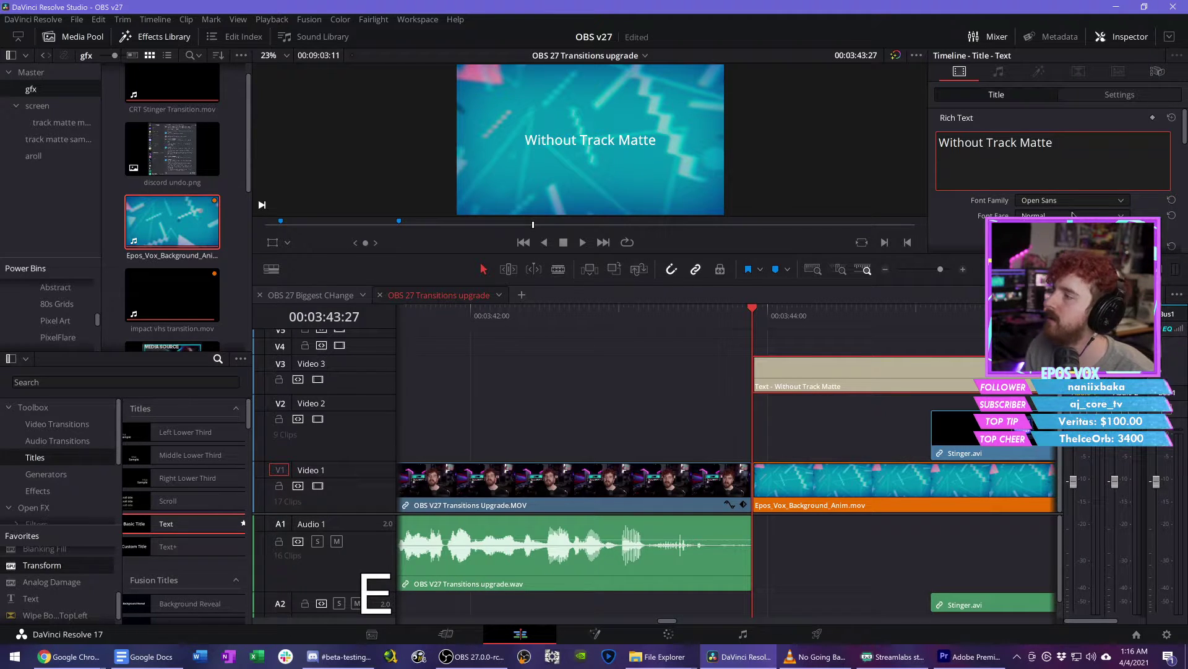
Step: Set the title's font family to The Next Font, keeping its text as "Without Track Matte"
click(1073, 215)
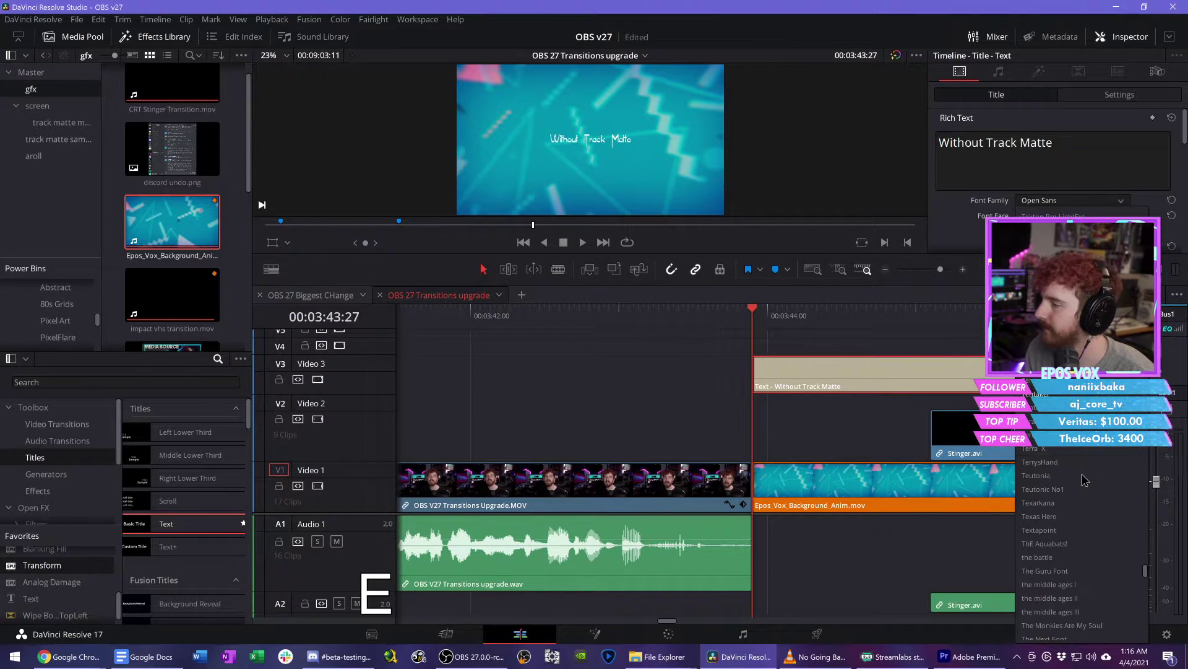
scroll(1083, 482, down, 3)
click(1078, 519)
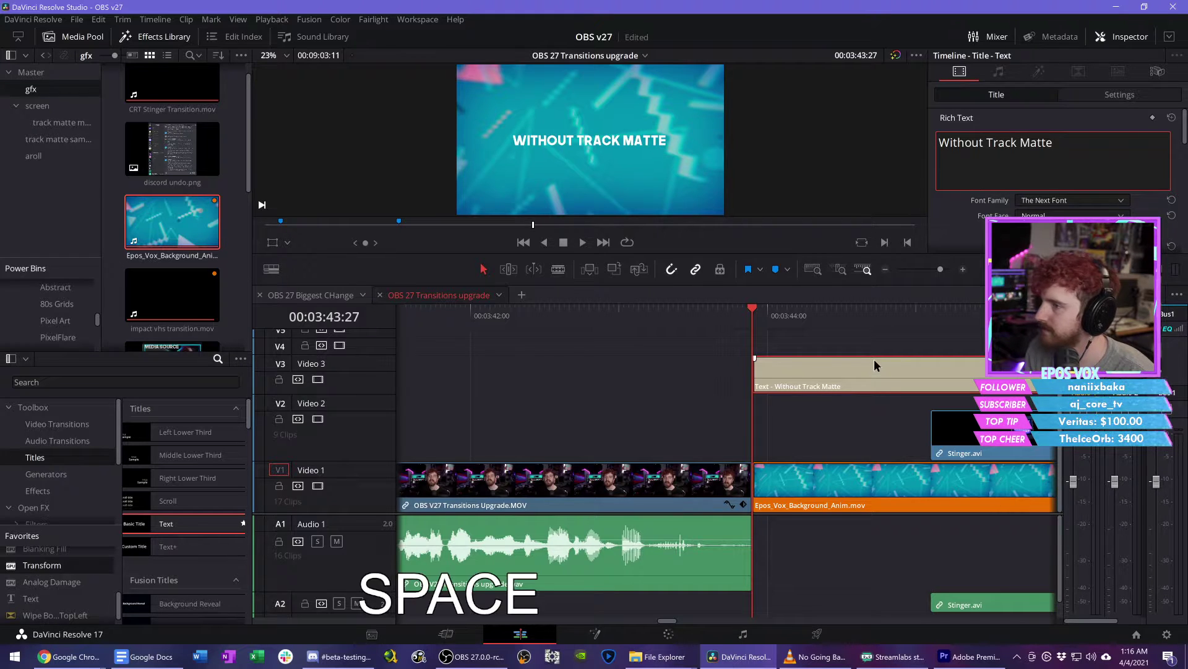
key(BackSpace)
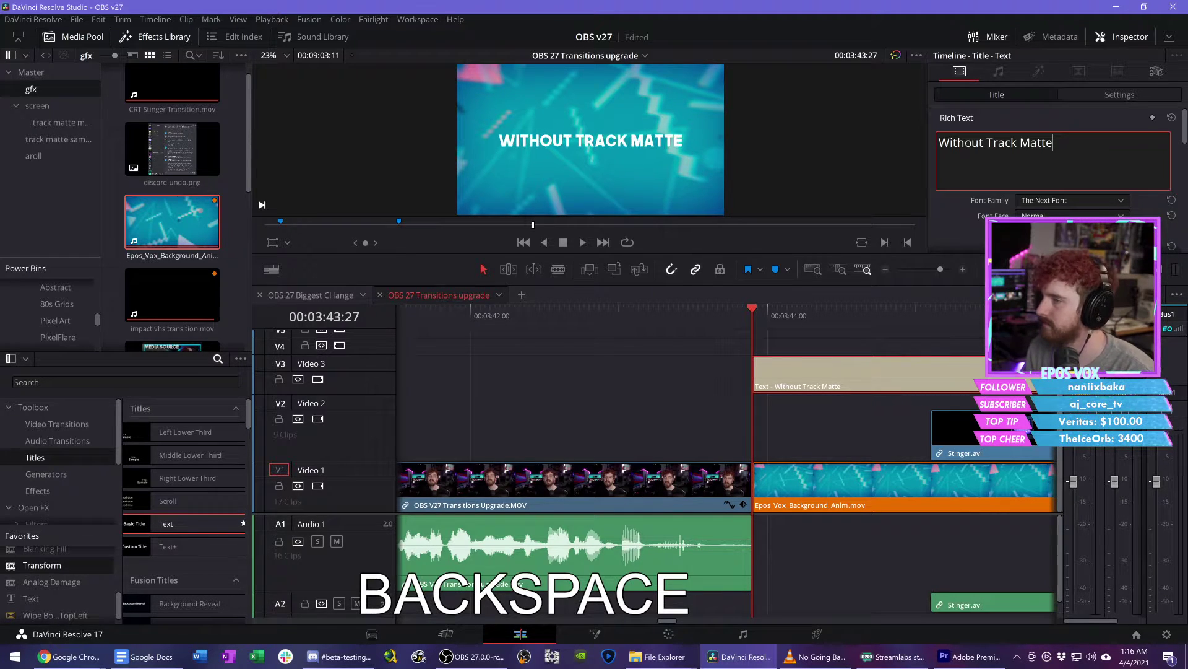
Step: Play into the stinger, cut the "Without Track Matte" title at 00:03:45:11 and delete the remainder
click(922, 334)
key(space)
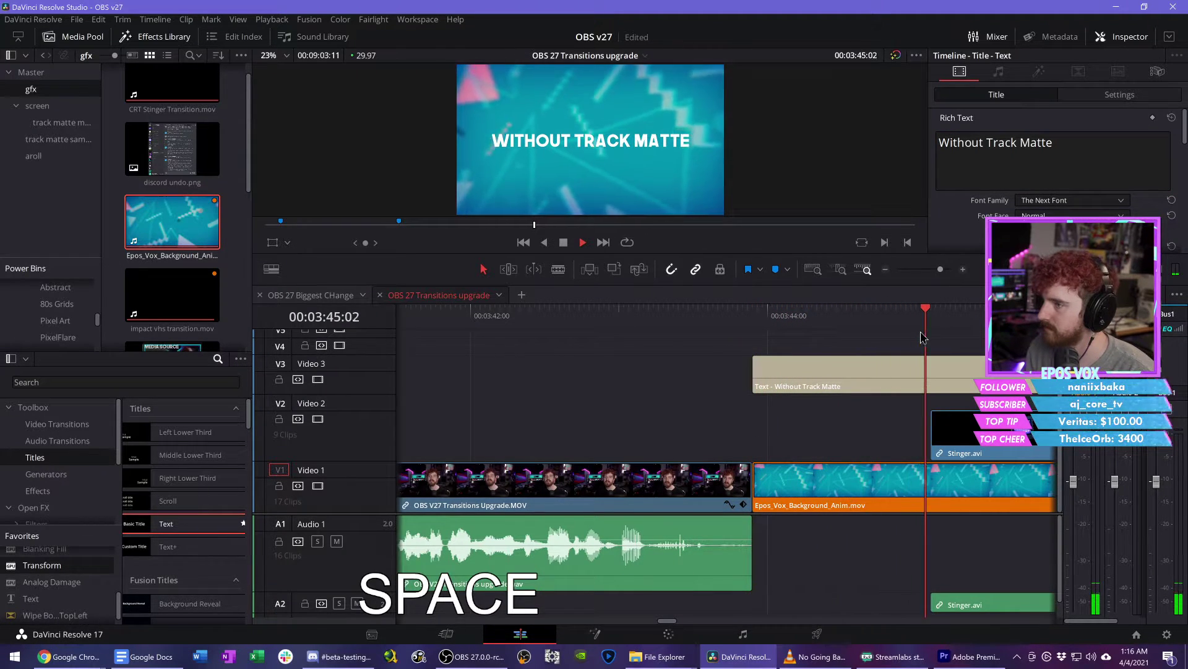
key(space)
key(v)
key(BackSpace)
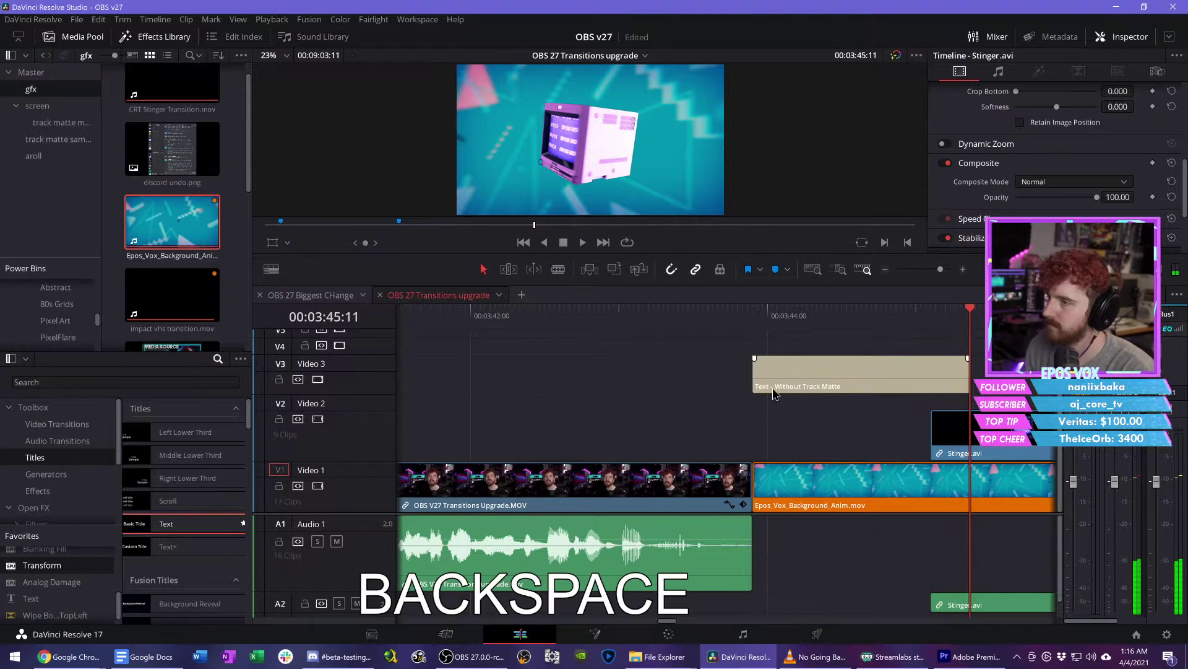
Step: Find the stinger's full-screen moment at 00:03:45:23, split Epos_Vox_Background_Anim.mov there and delete the part after it
key(space)
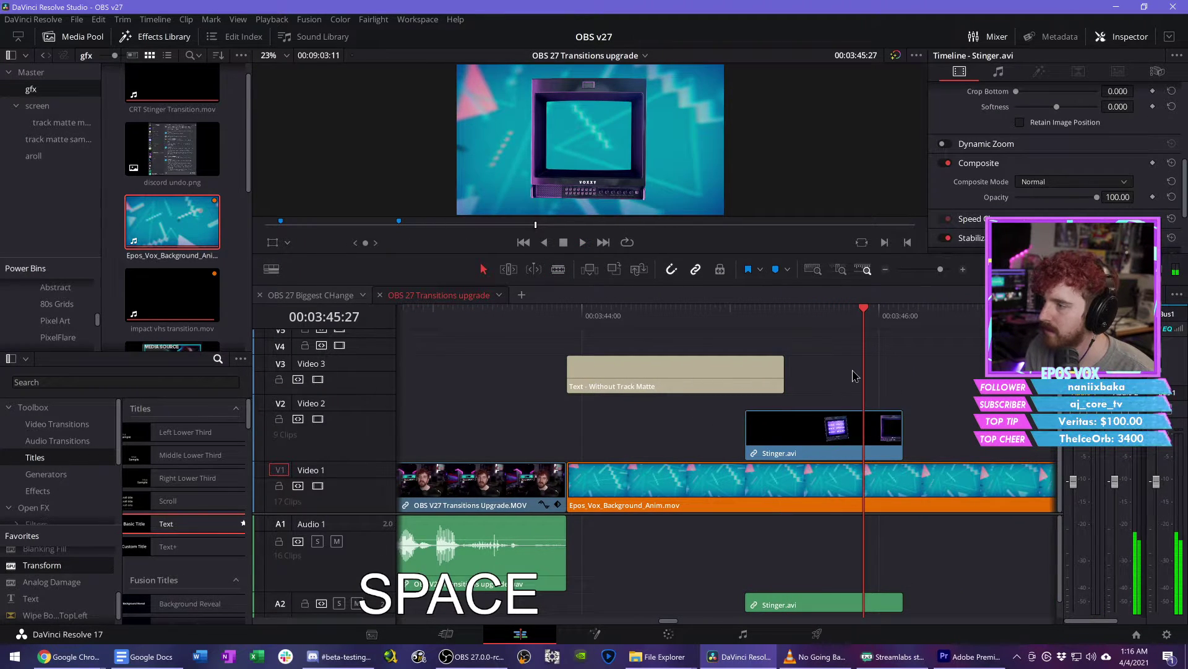
key(Left)
key(Left)
key(Left)
key(Left)
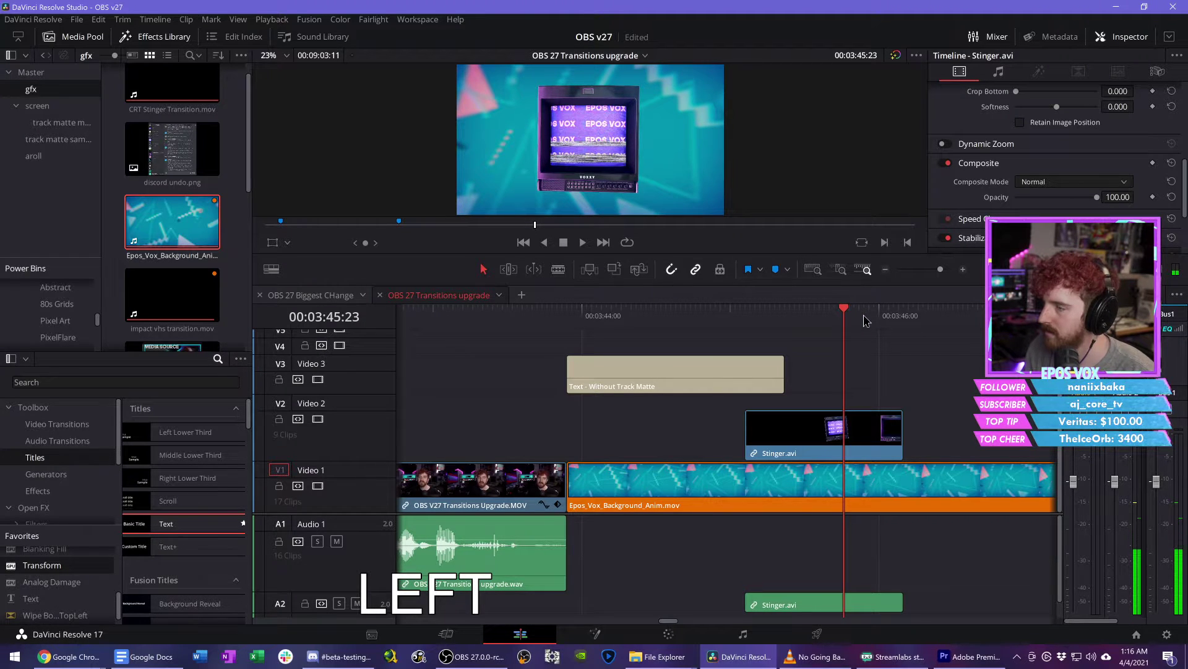
key(c)
key(v)
key(BackSpace)
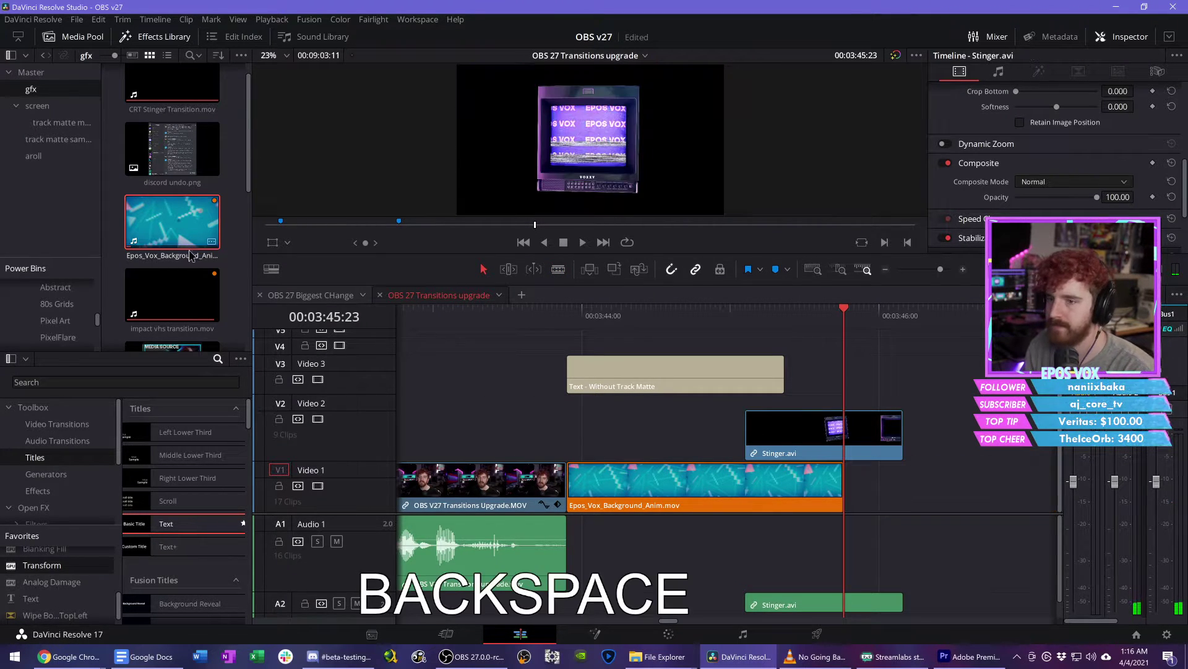
Step: Place the video of MG - Generic Background 1.mp4 from the gfx bin on Video 1 directly after the first background
scroll(190, 255, down, 5)
click(198, 244)
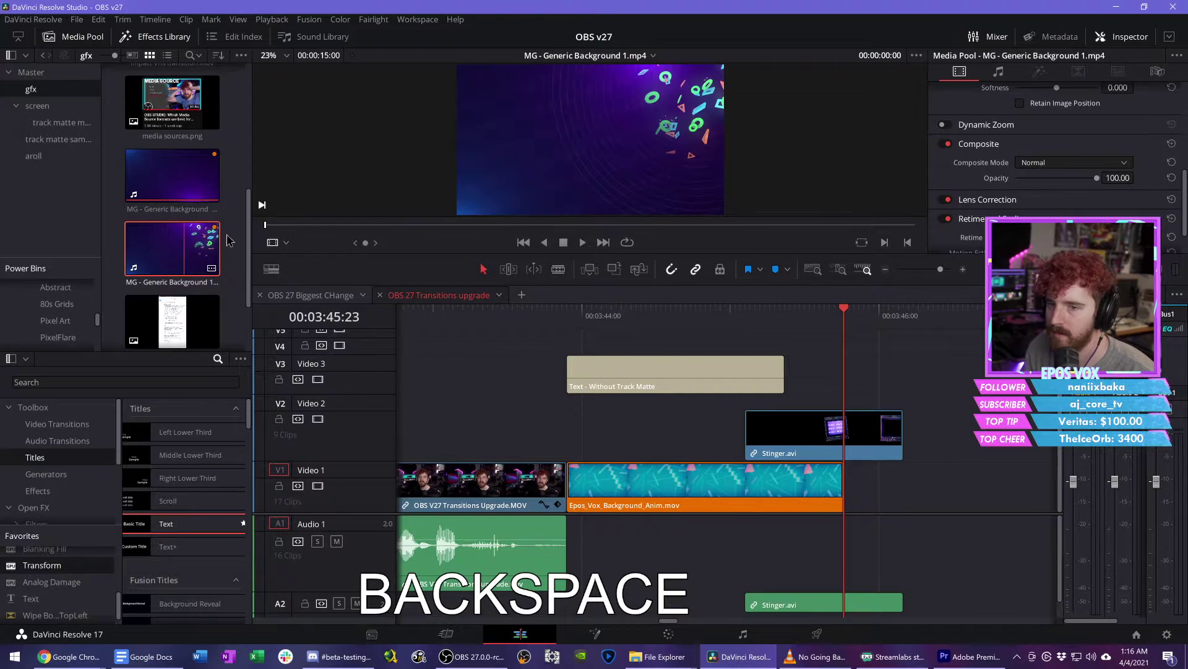
drag(574, 214, 846, 491)
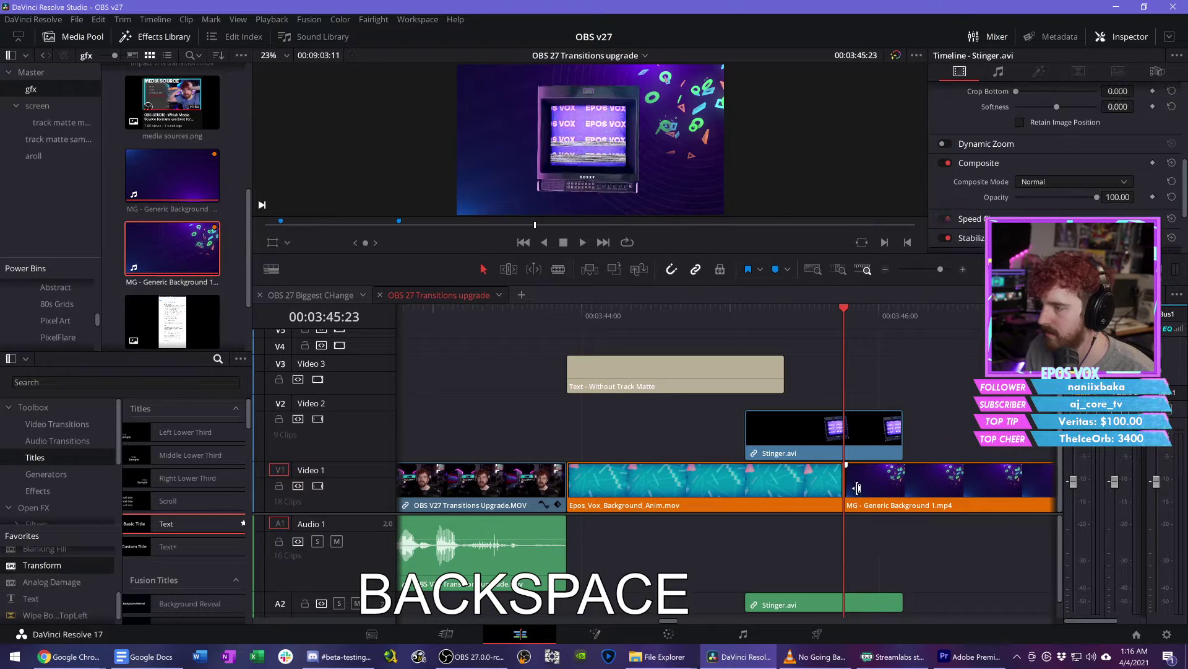
Step: Play and scrub through the Stinger.avi transition between the two backgrounds, ending at 00:03:47:02
click(783, 336)
key(space)
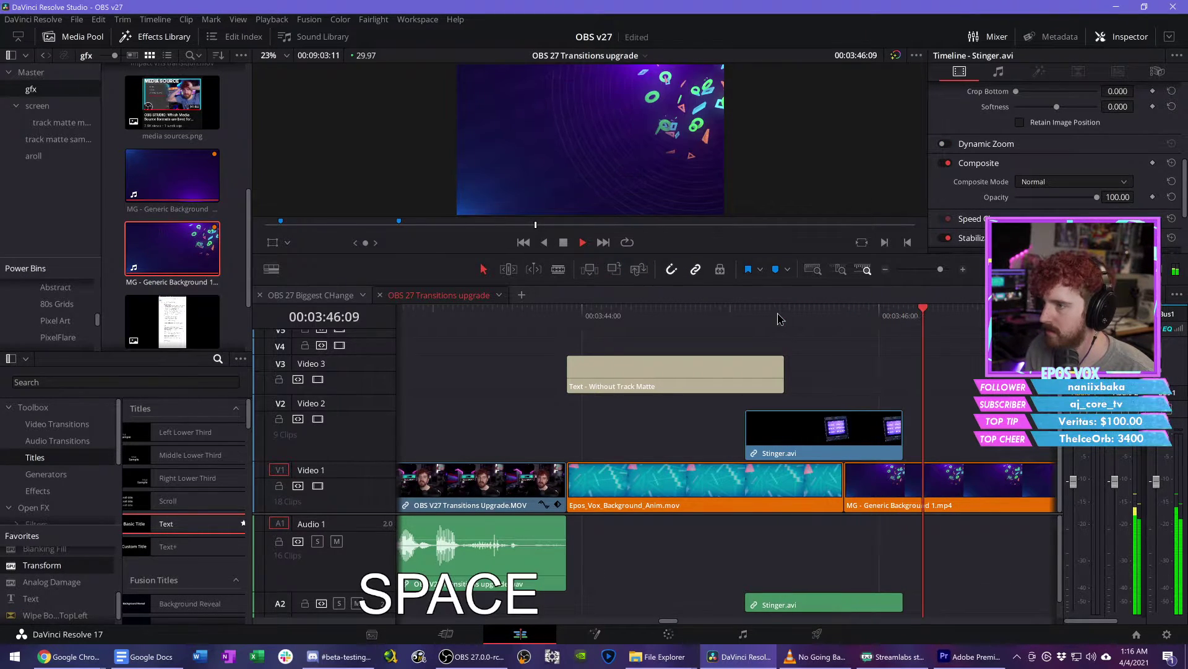
click(839, 325)
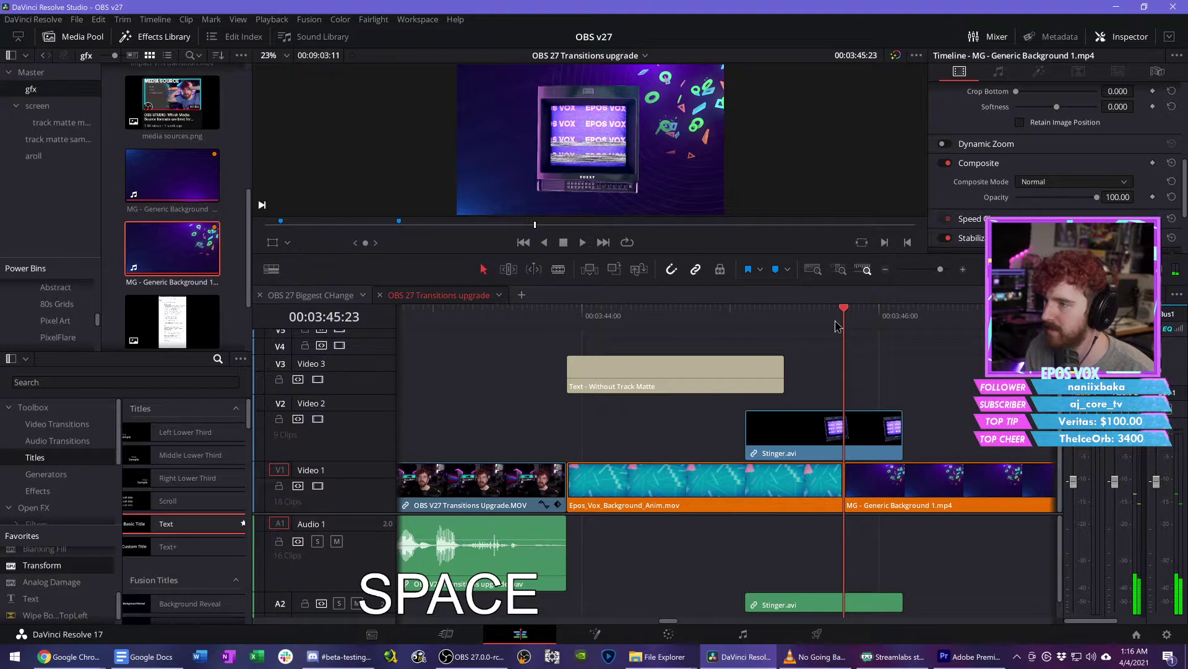
drag(836, 321, 864, 326)
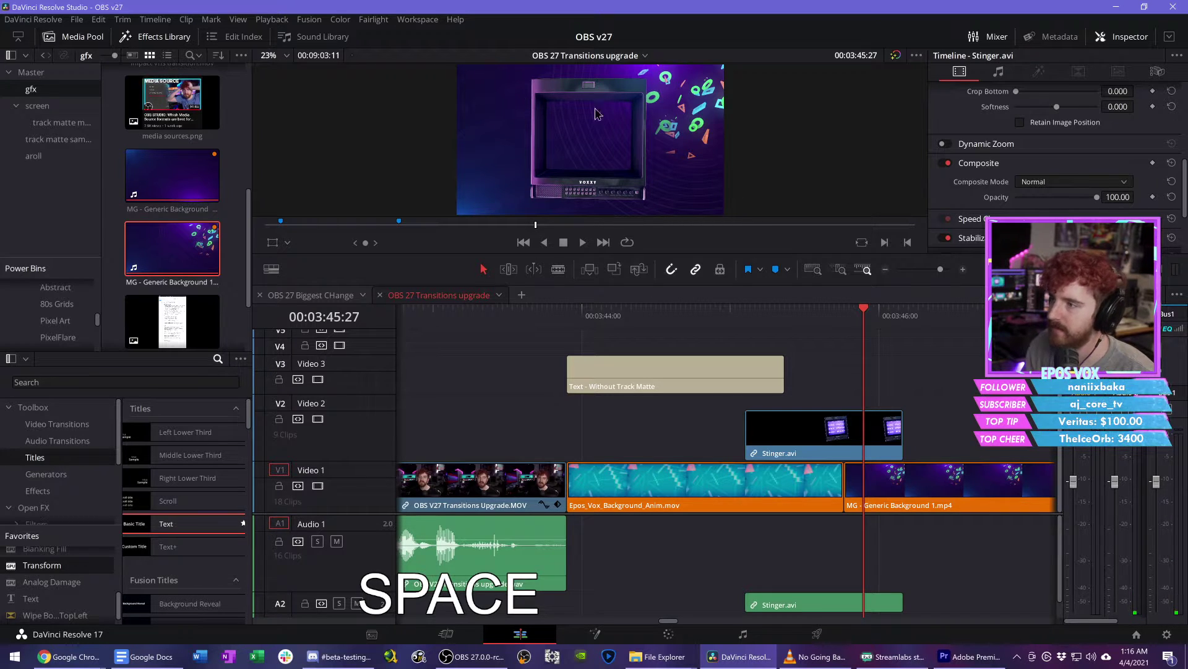
scroll(853, 387, right, 3)
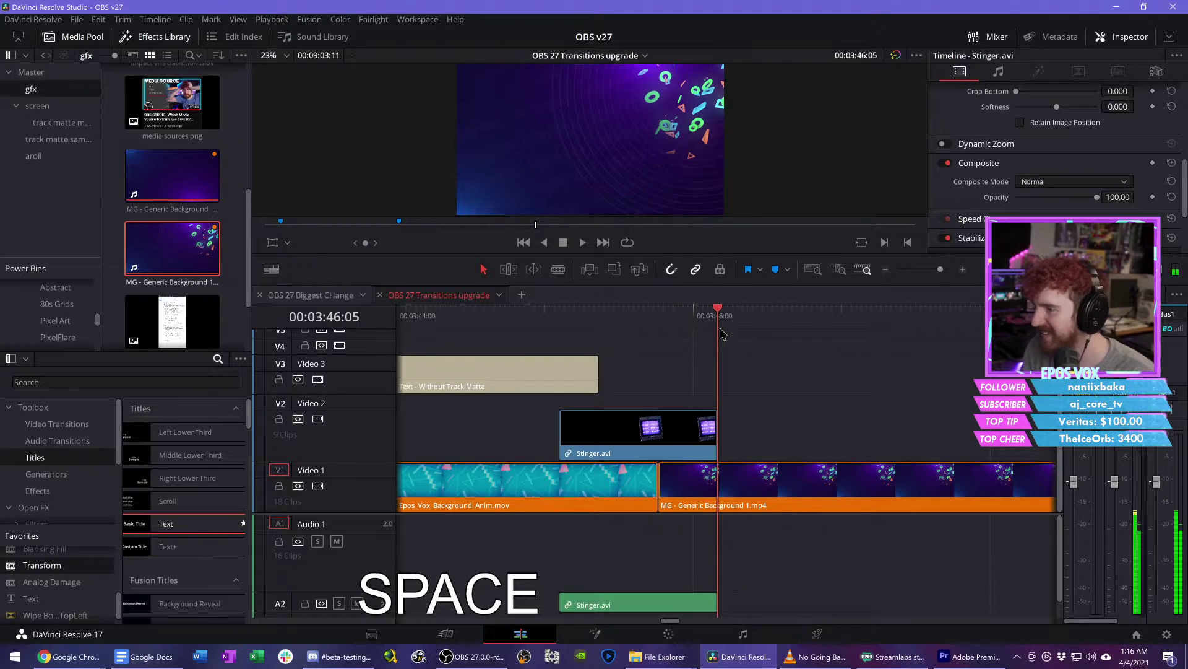
drag(778, 320, 818, 321)
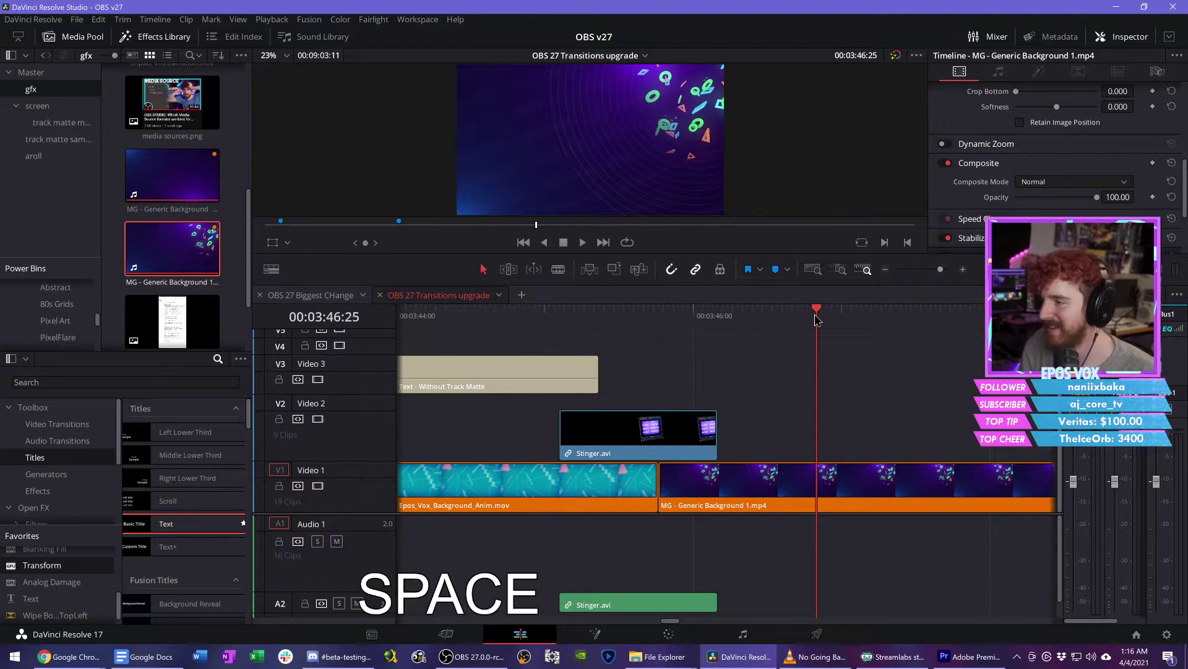
drag(822, 342, 852, 335)
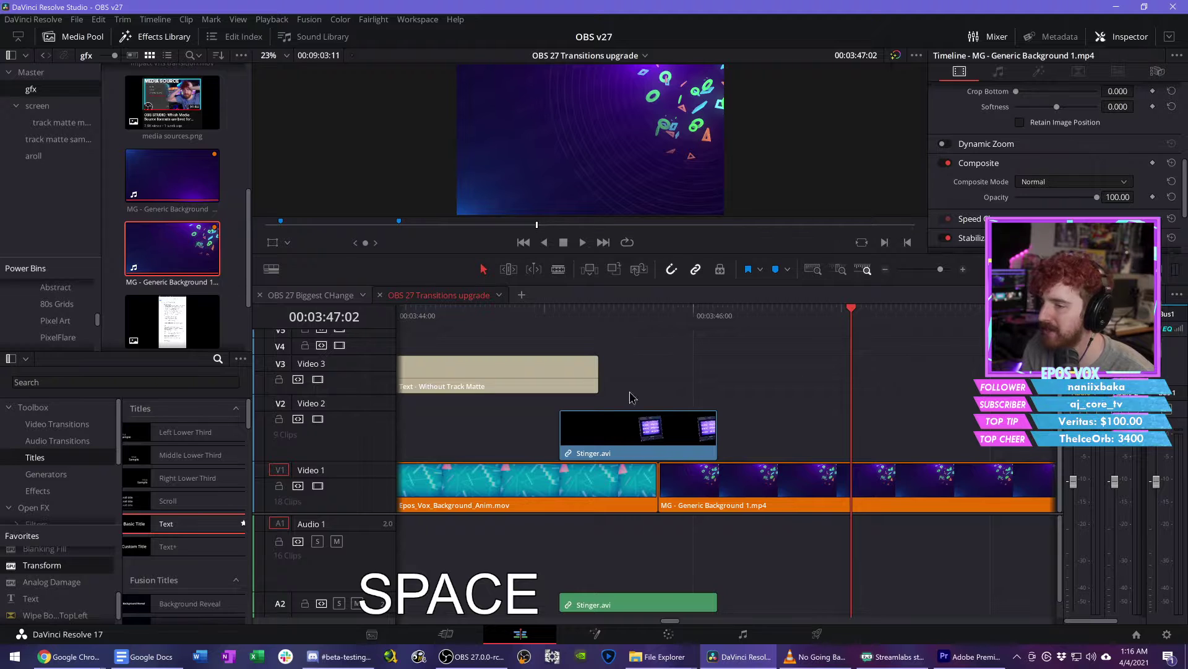
Step: Duplicate the title further along Video 3 over the second background and change its text to "With Track Matte"
drag(508, 374, 876, 376)
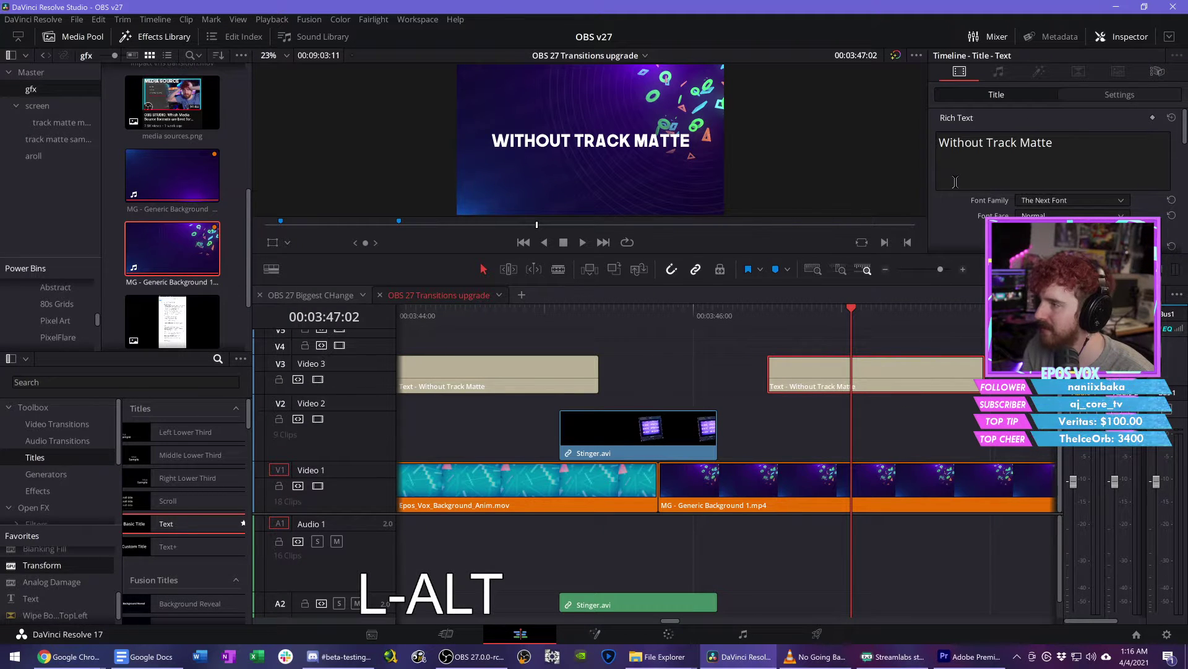
double_click(967, 143)
click(964, 148)
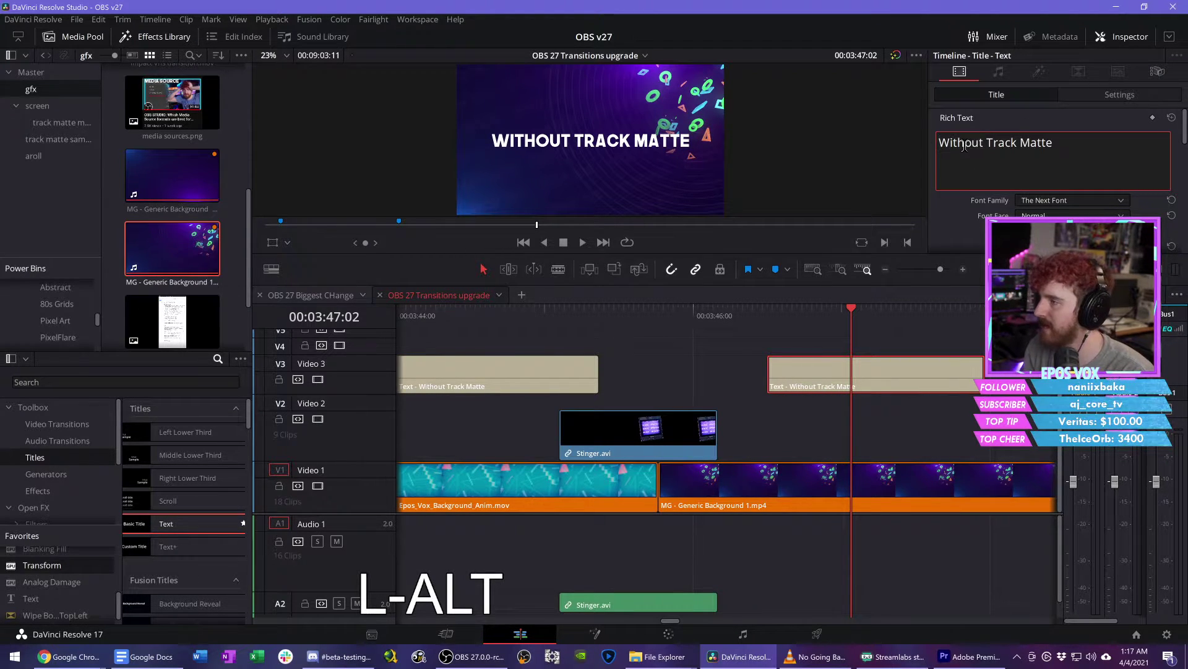
drag(979, 144, 984, 144)
key(BackSpace)
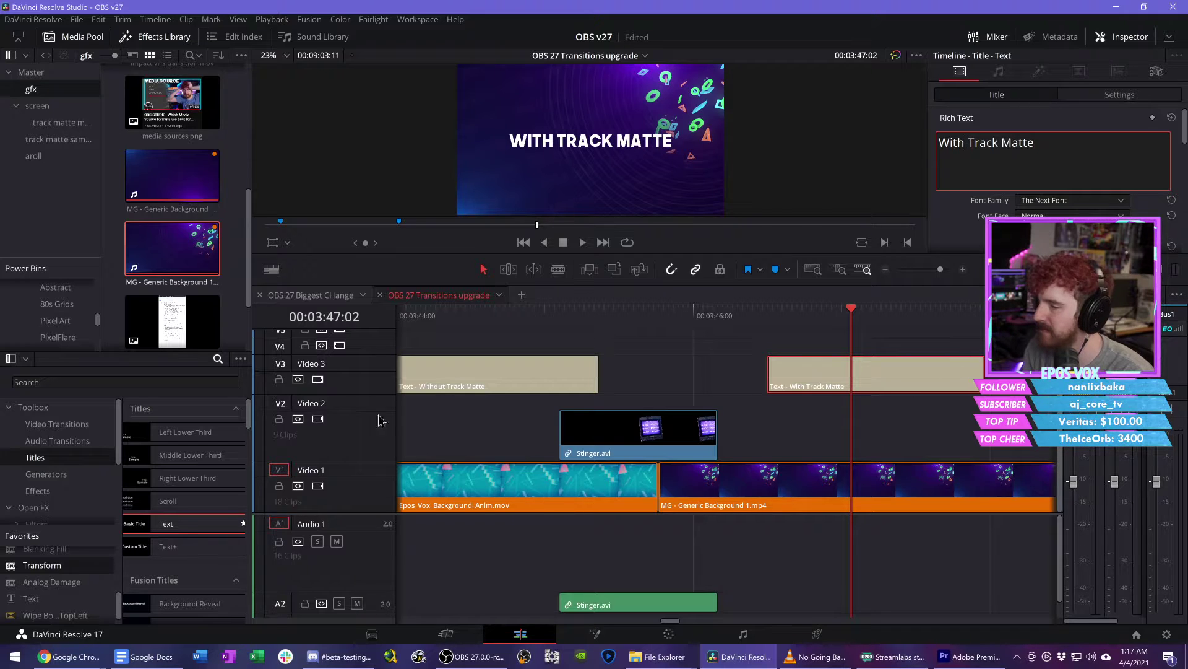
Step: Switch to Chrome and search Google in a new tab for "track matte davinci resolve"
click(68, 656)
click(114, 619)
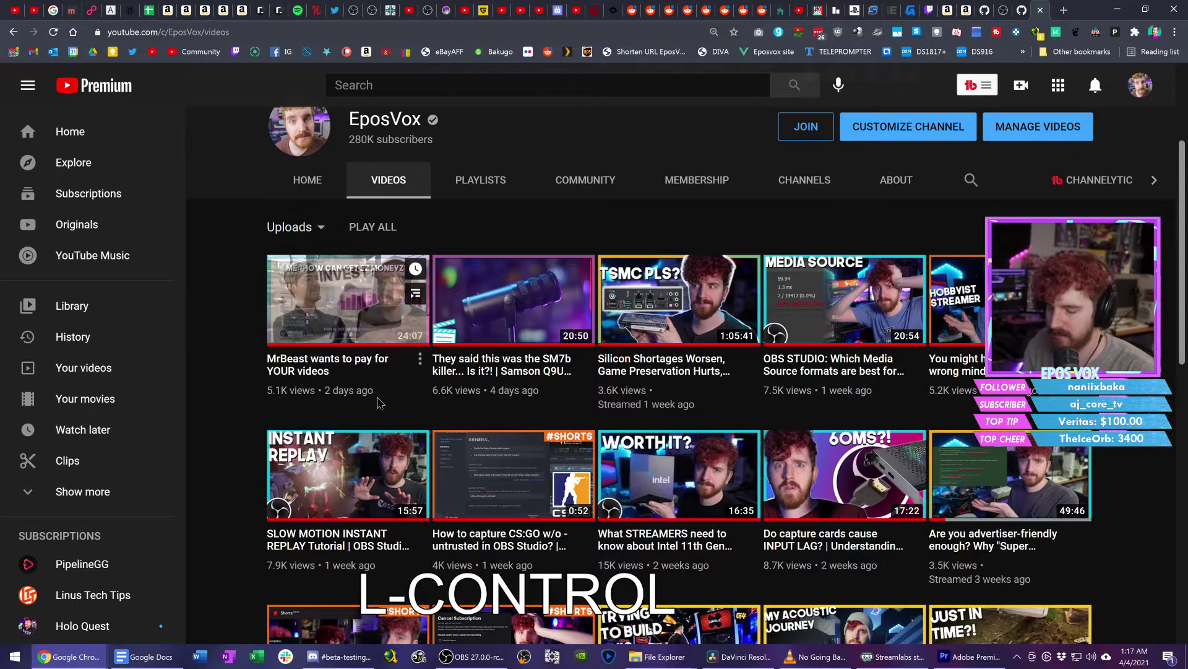
key(ctrl+t)
text(track matte )
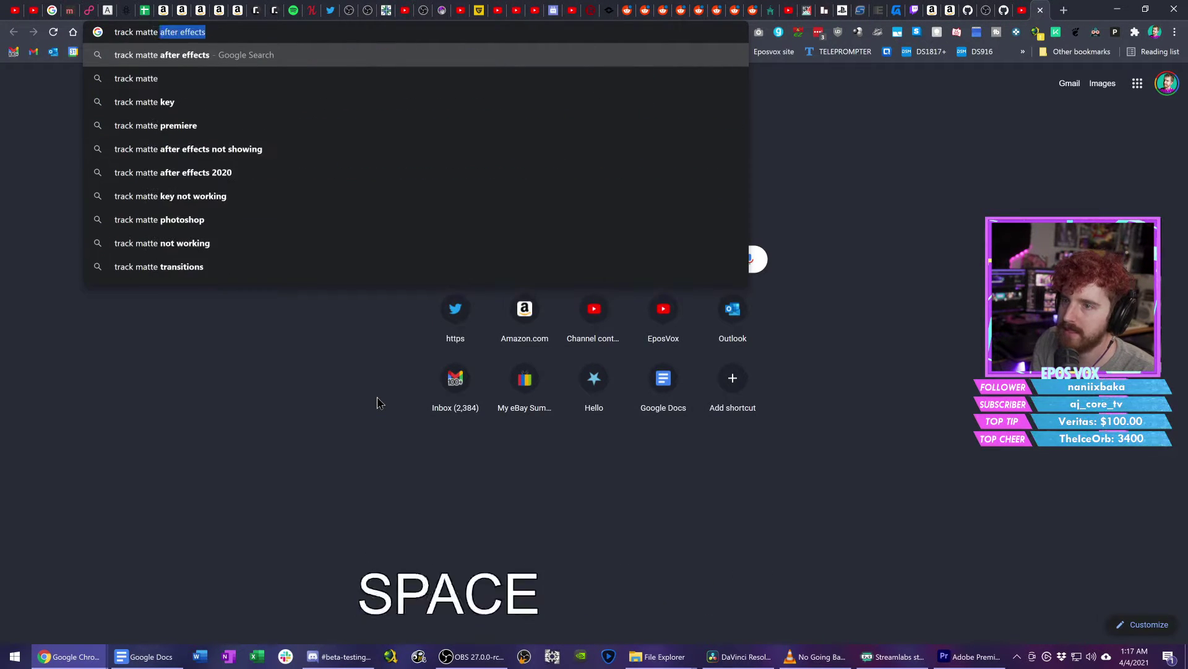
text(davin)
key(Return)
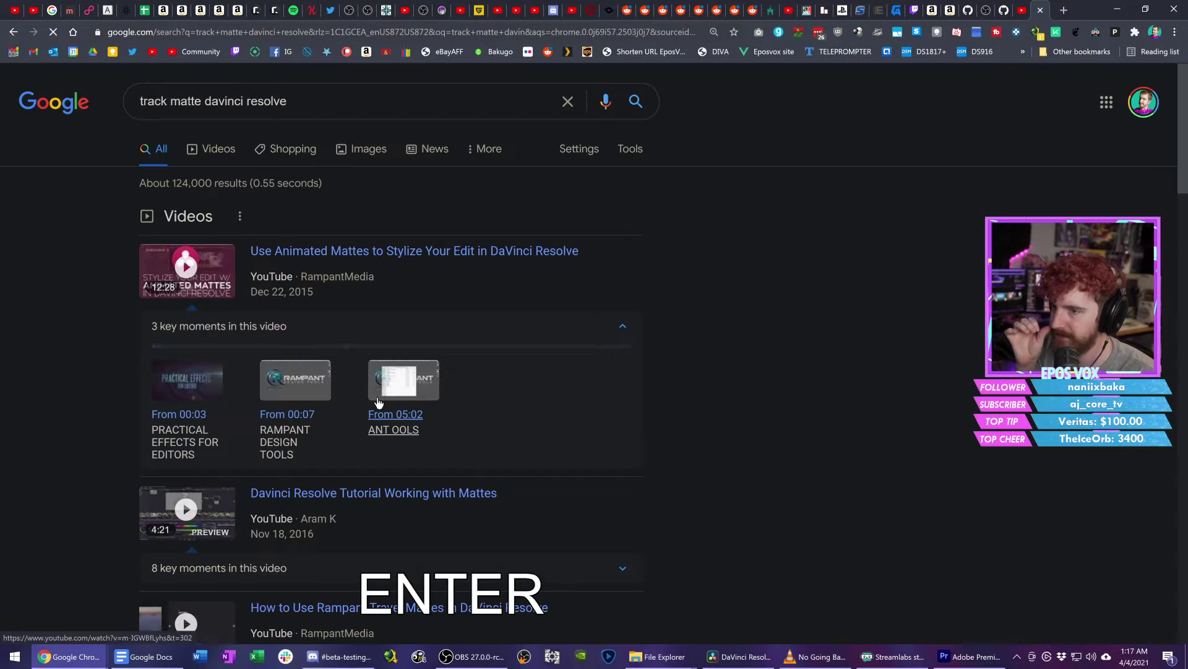
Step: Open the YouTube video "Use Animated Mattes to Stylize Your Edit in DaVinci Resolve" and skip ahead to about 1:41
click(485, 263)
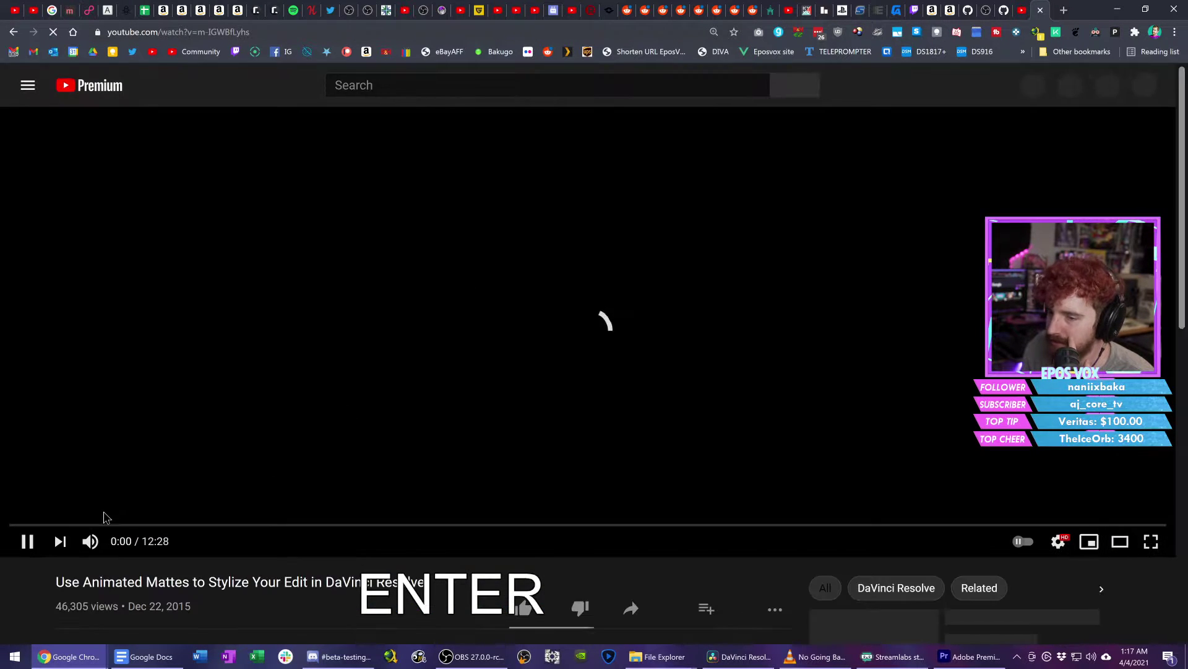
mouse_move(93, 546)
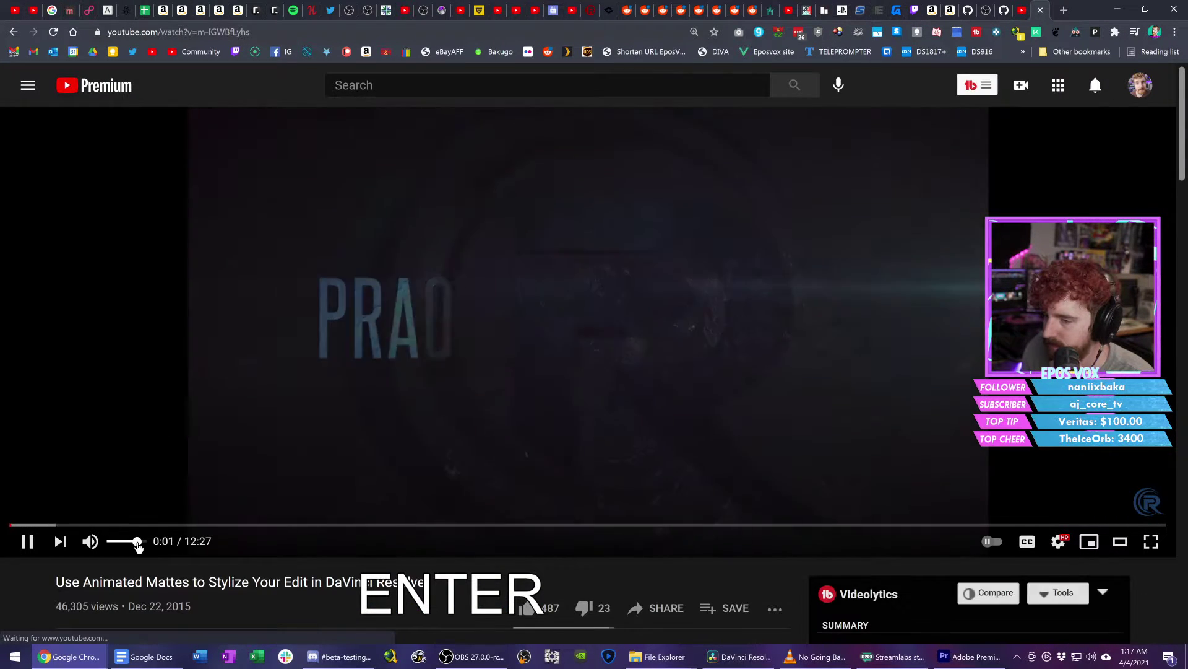
drag(138, 545, 108, 542)
click(68, 525)
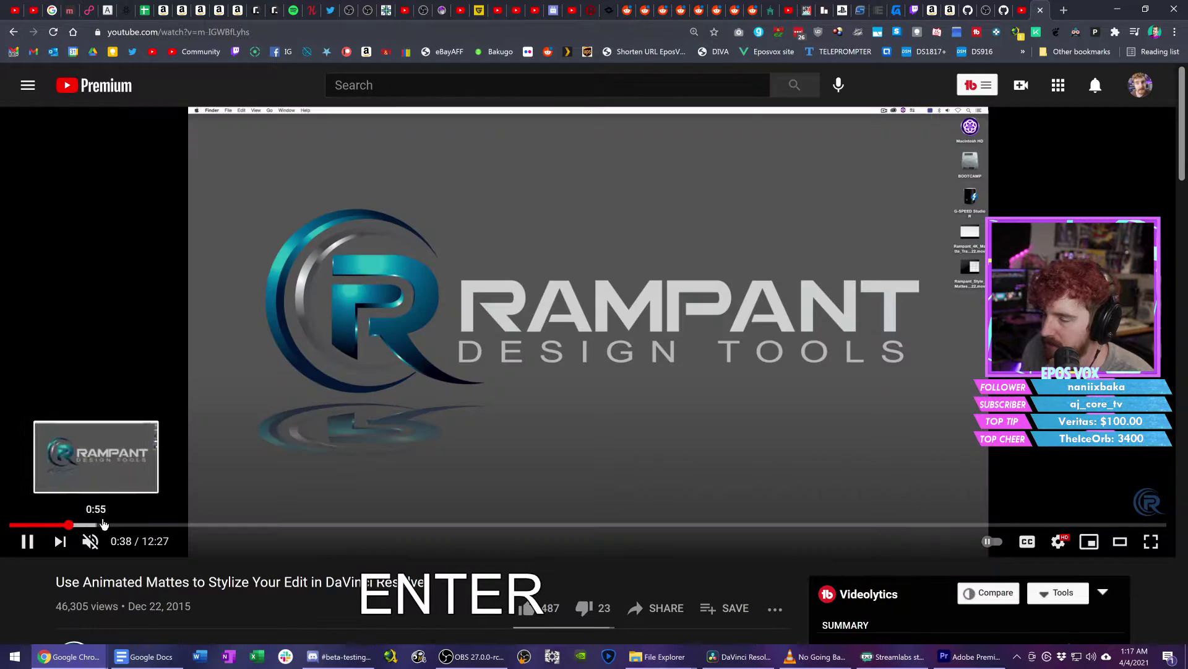
click(166, 525)
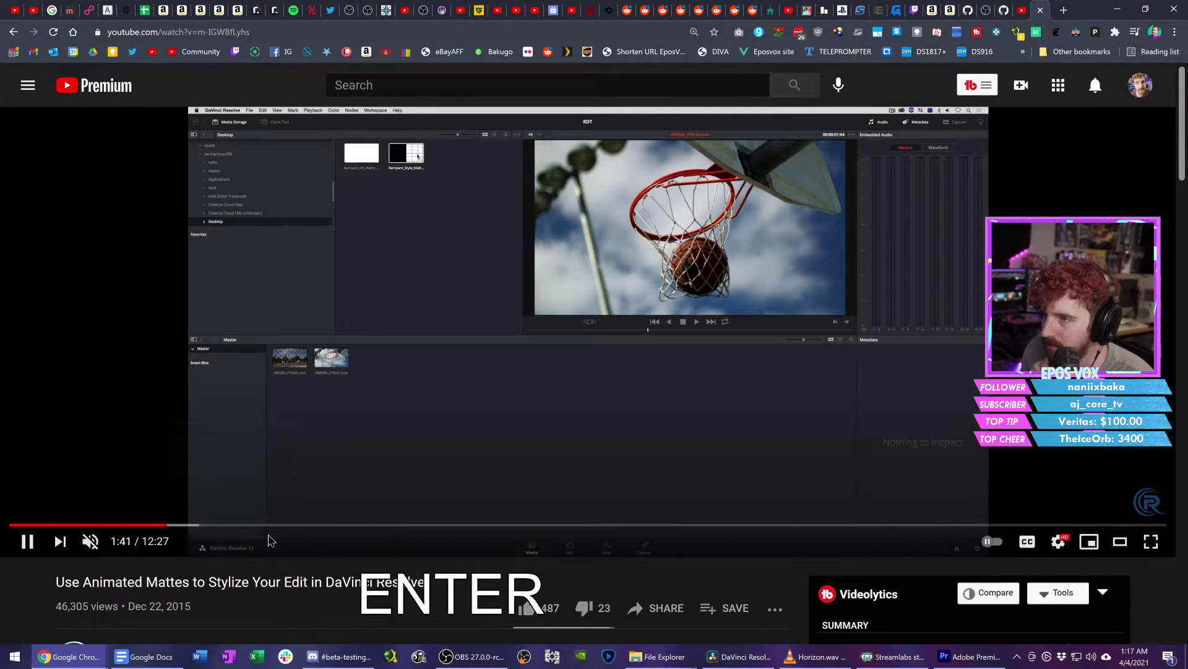
Step: Unmute the tutorial, set its playback speed to 2, and watch the matte import part up to 2:00
click(90, 541)
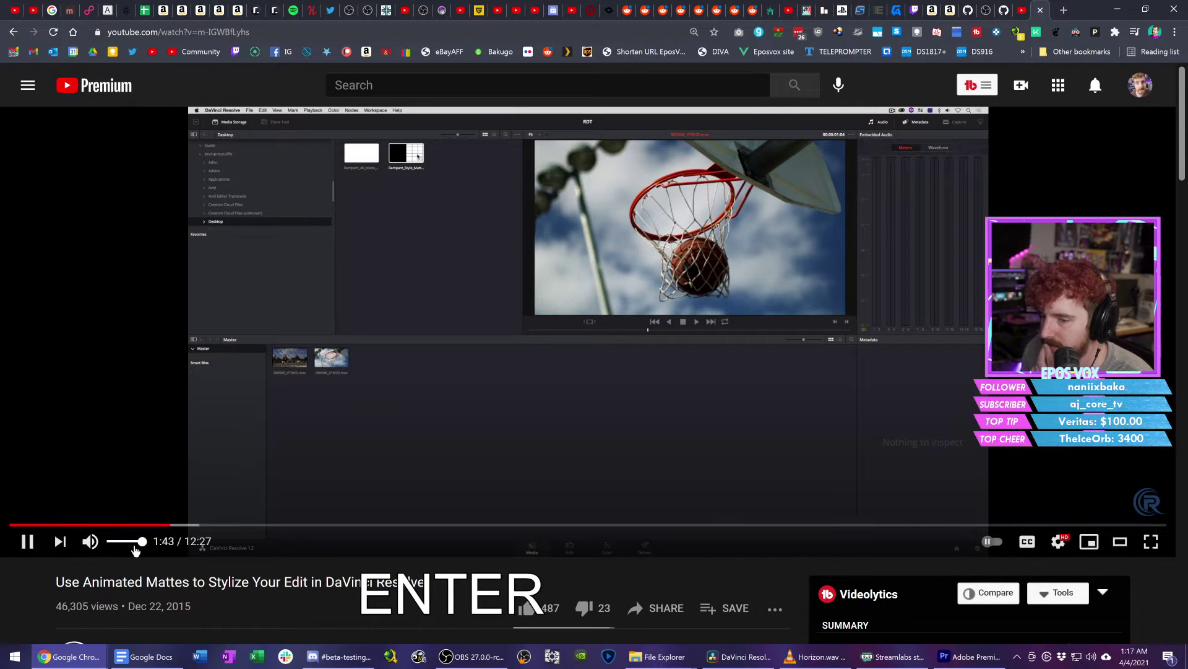
click(1059, 541)
click(1065, 430)
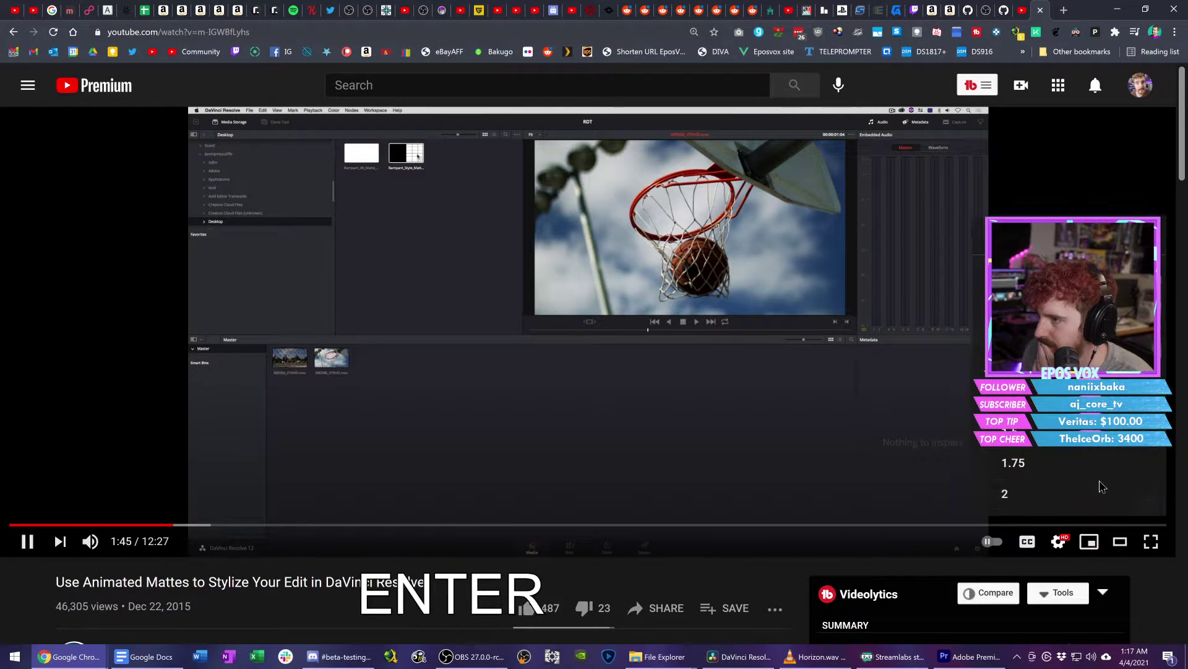
click(1099, 489)
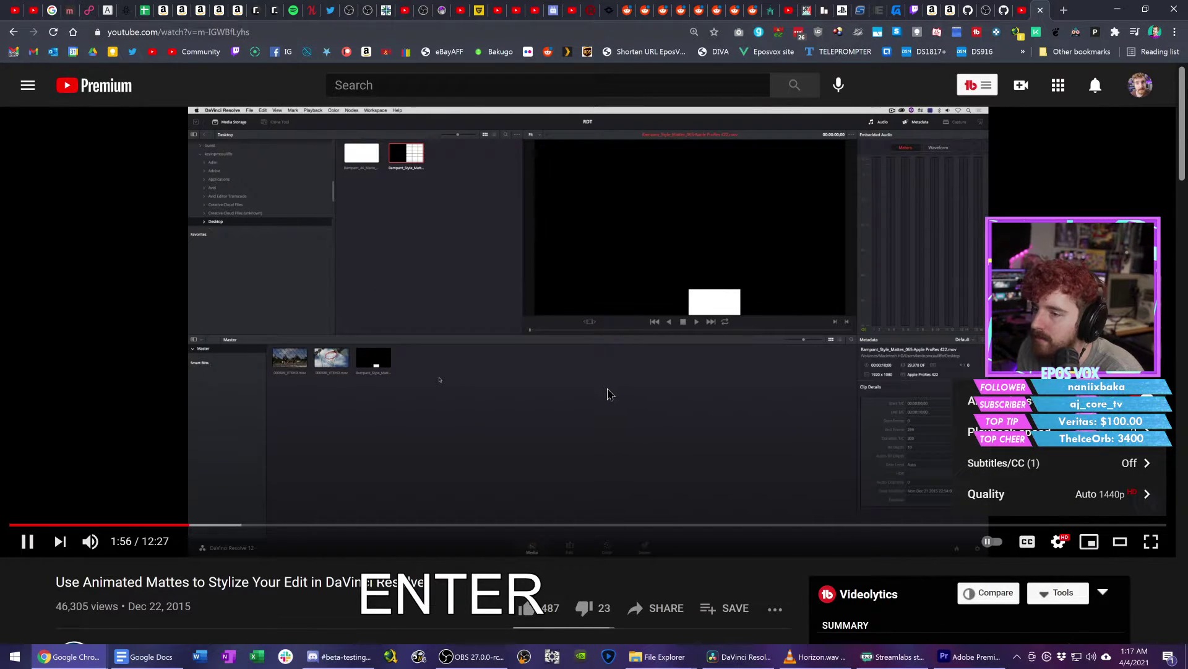
click(603, 306)
key(space)
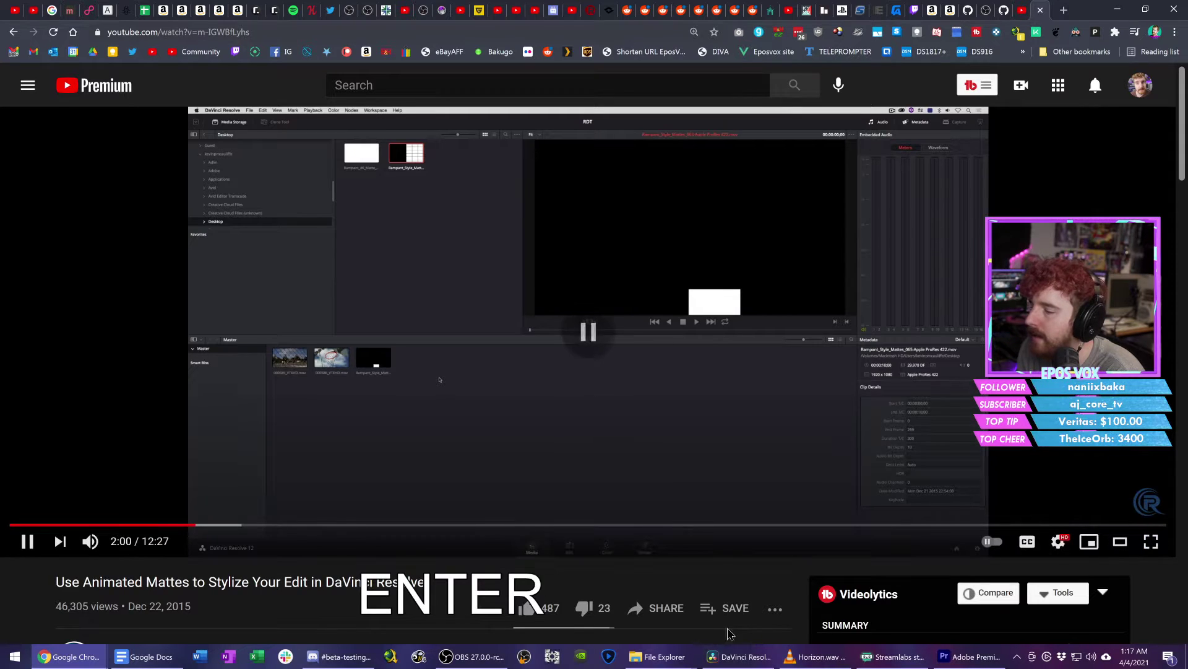
Step: Switch to DaVinci Resolve, open the track matte sample bin, and go to the Media page
click(736, 654)
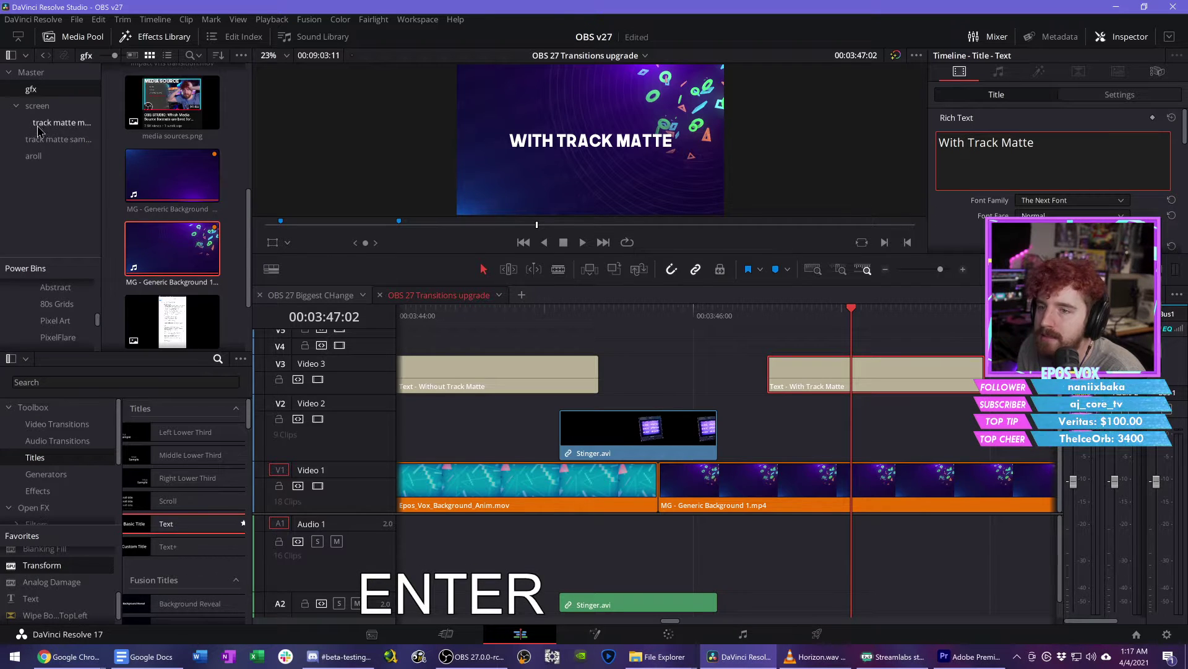
click(56, 123)
click(39, 145)
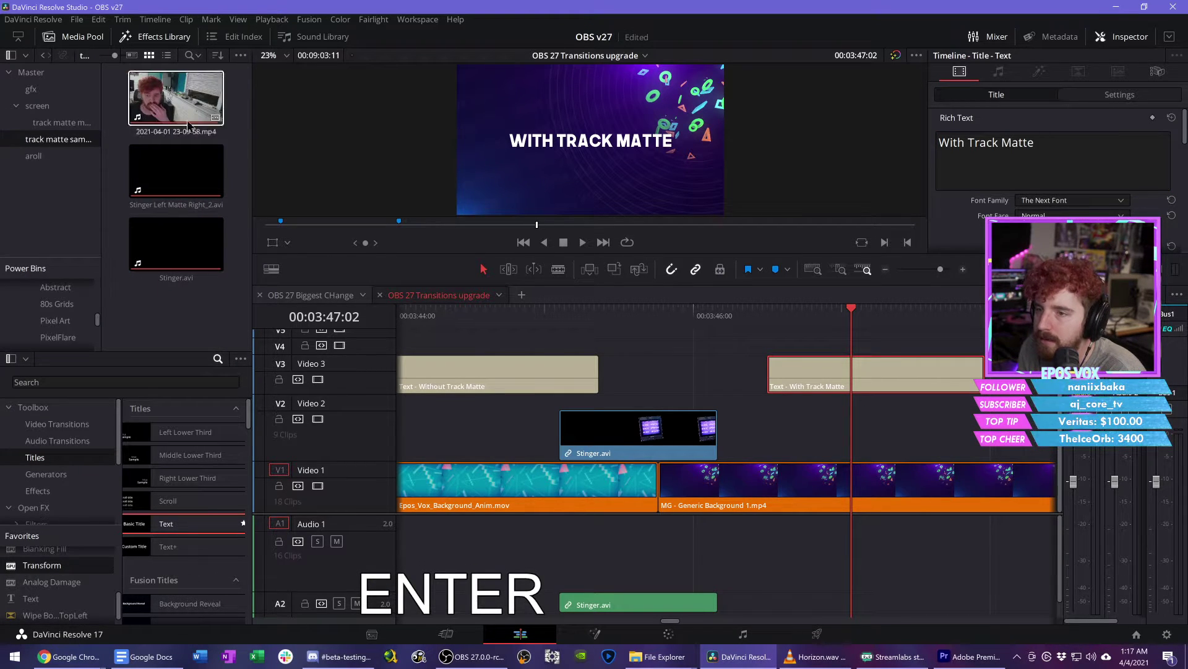
click(367, 633)
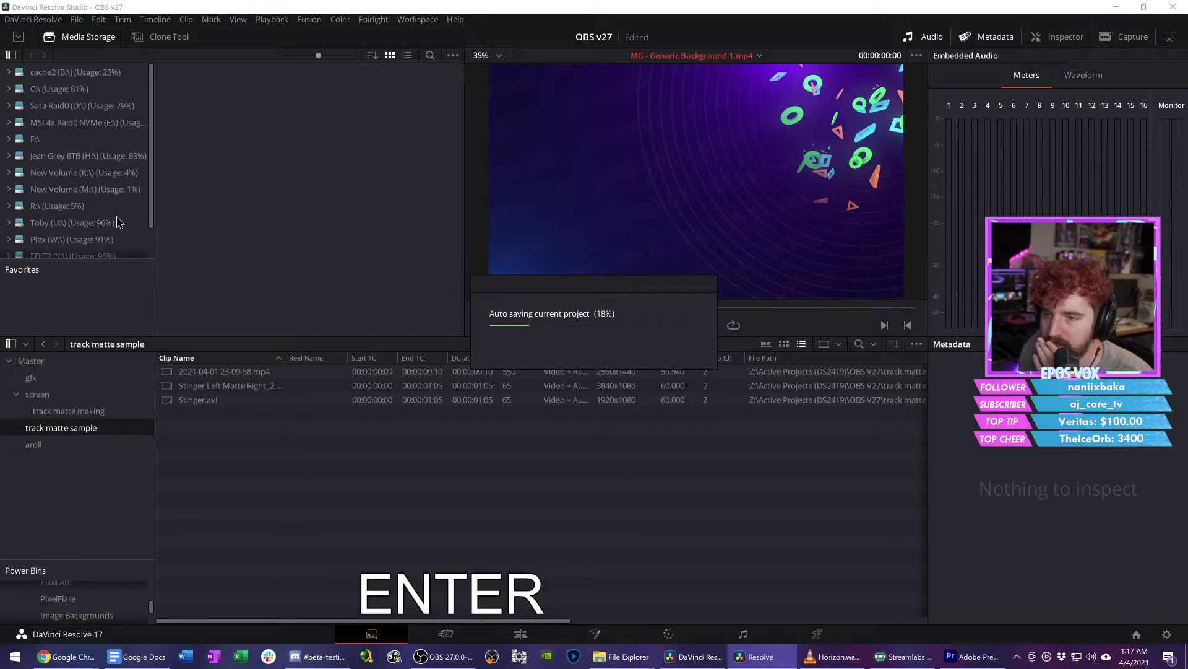
Step: Browse the media storage from BigTuna (Z:) through Active Projects (DS2419) and OBS V27 to the track matte sample folder
drag(150, 198, 151, 230)
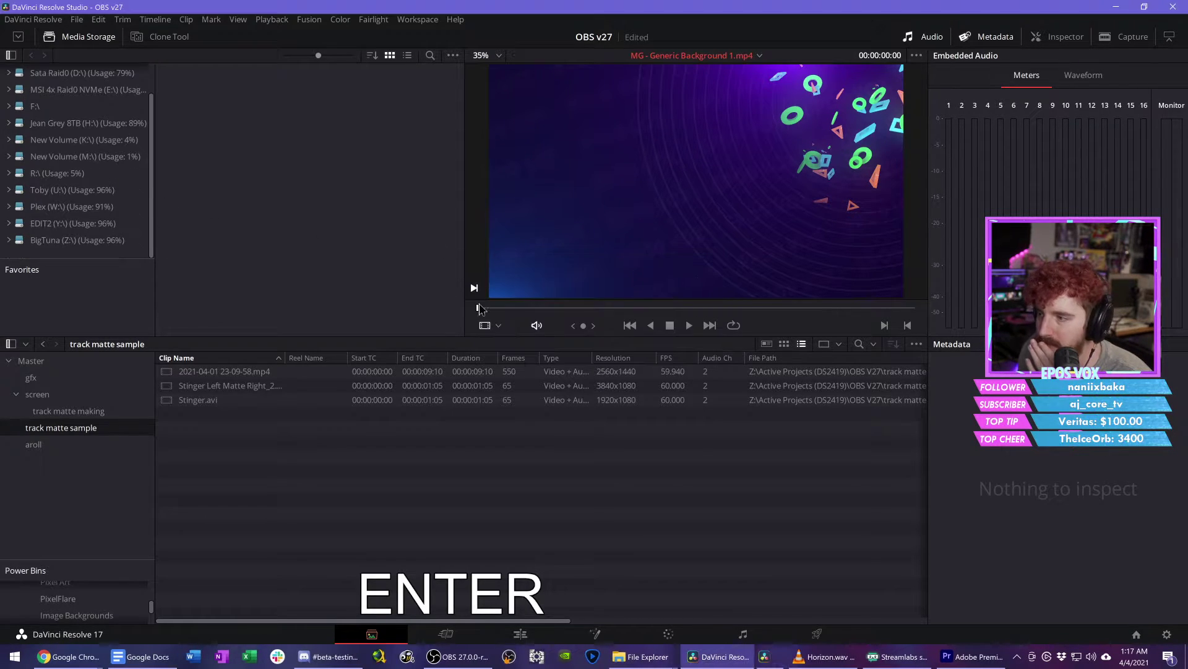
click(74, 243)
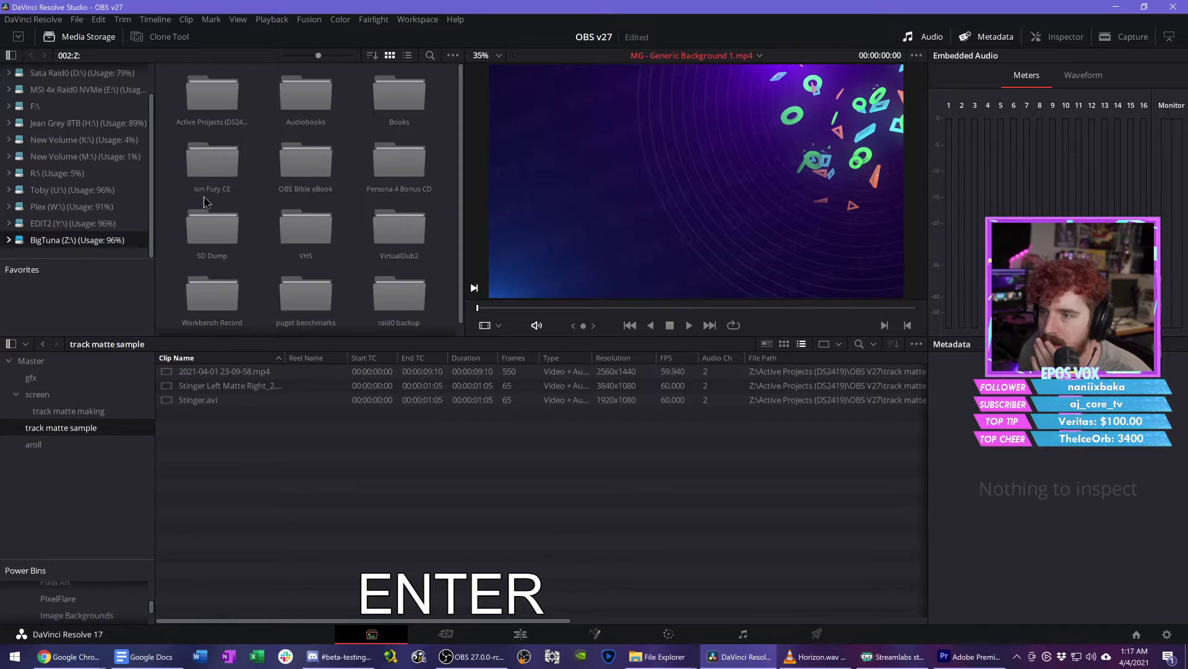
key(Return)
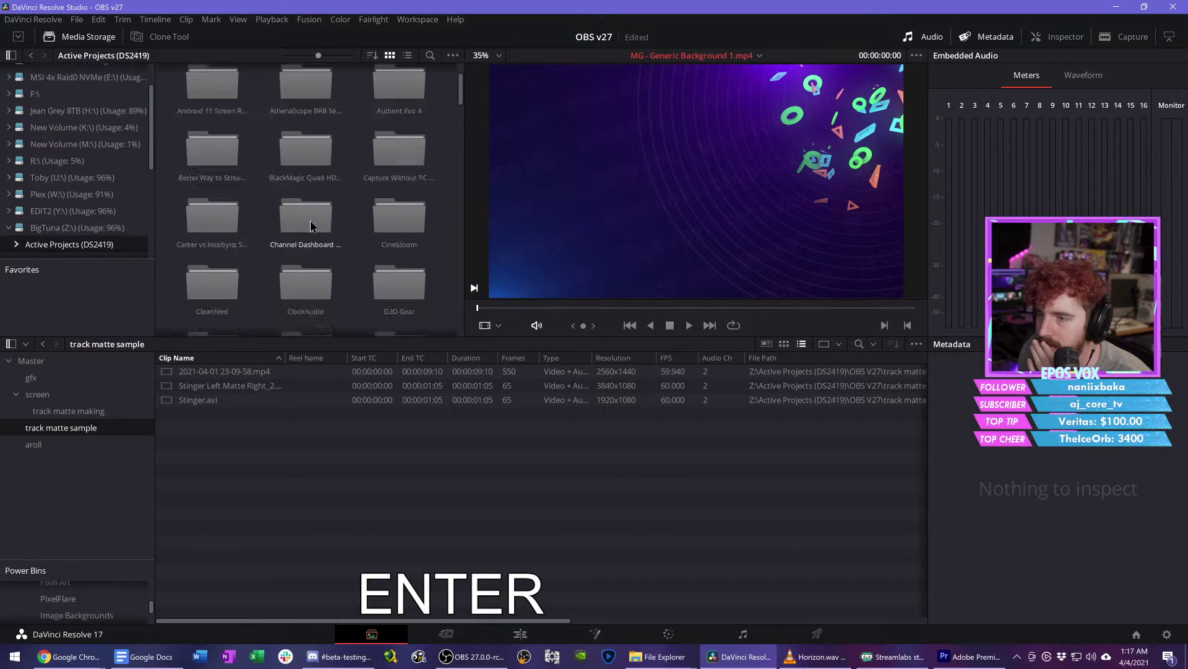
scroll(315, 217, down, 5)
scroll(312, 226, down, 5)
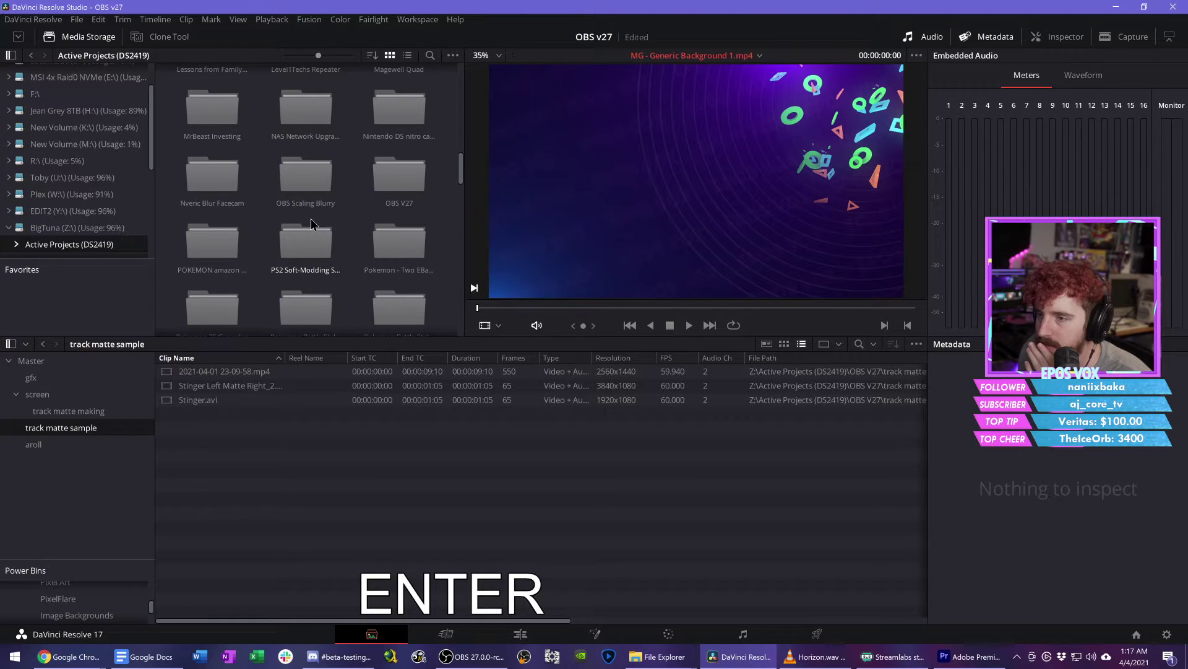
double_click(399, 177)
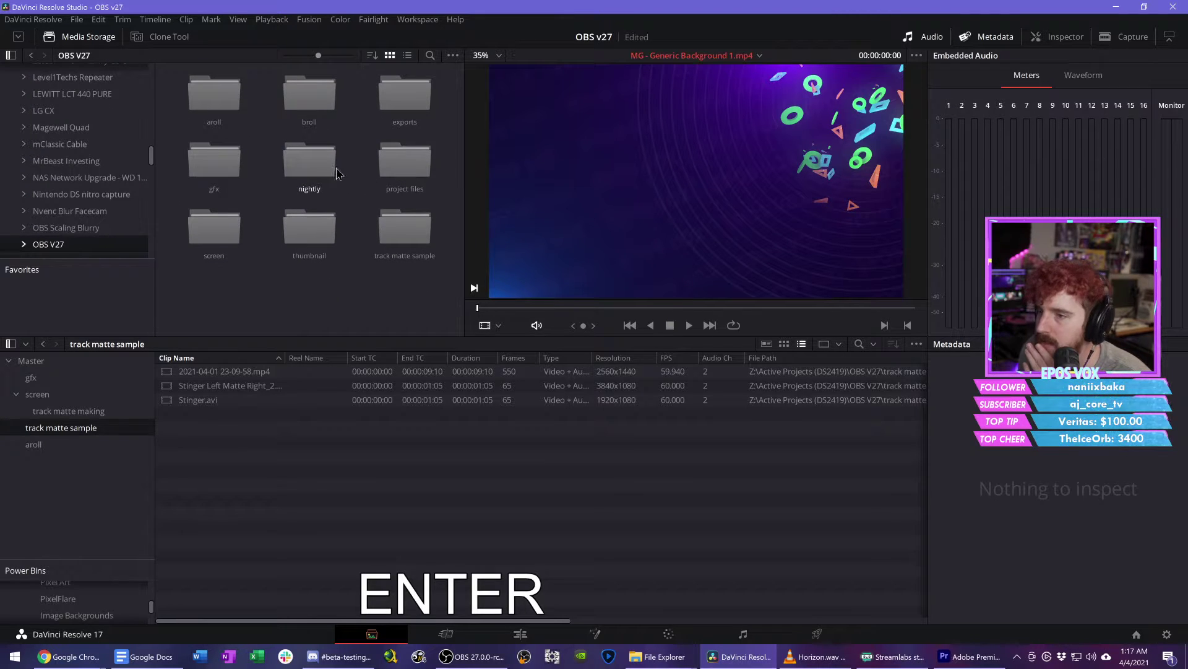
double_click(399, 236)
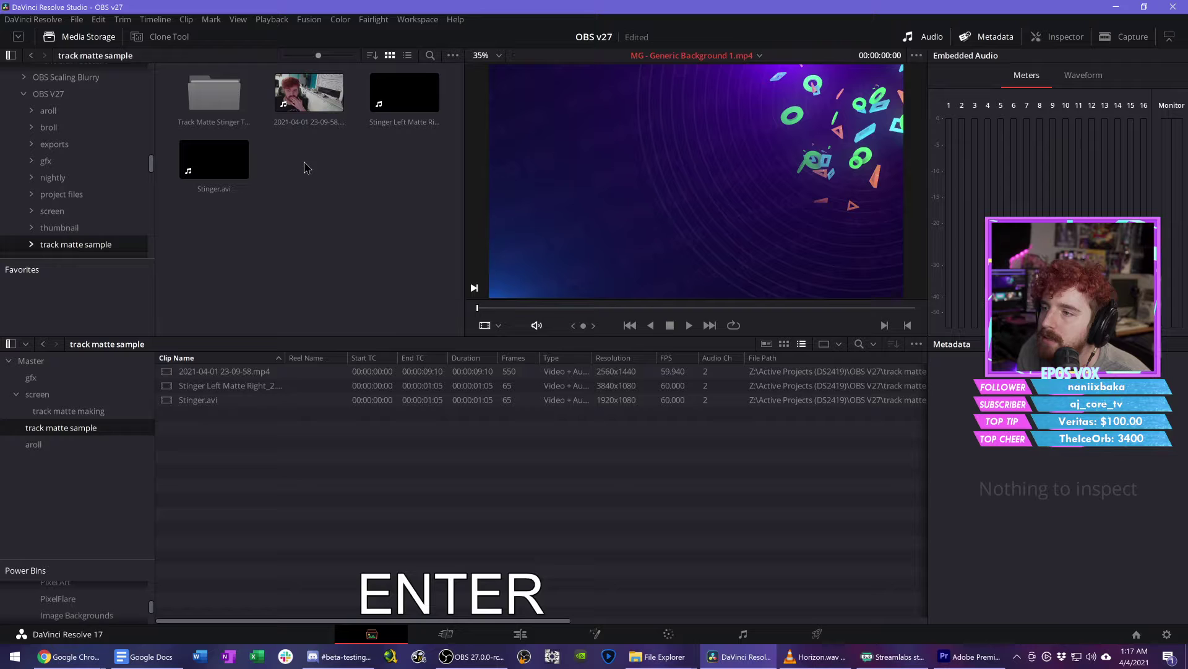
Step: Add Stinger Left Matte Right_2.avi to the media pool as a matte and return to the Edit page
right_click(416, 93)
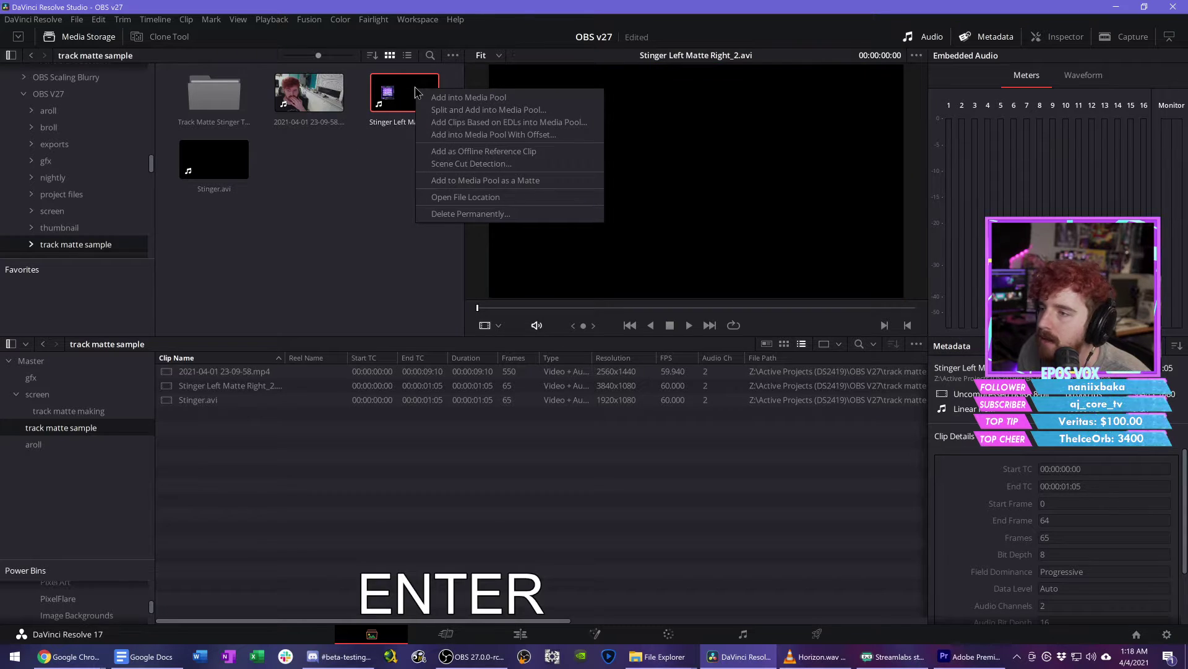
click(523, 182)
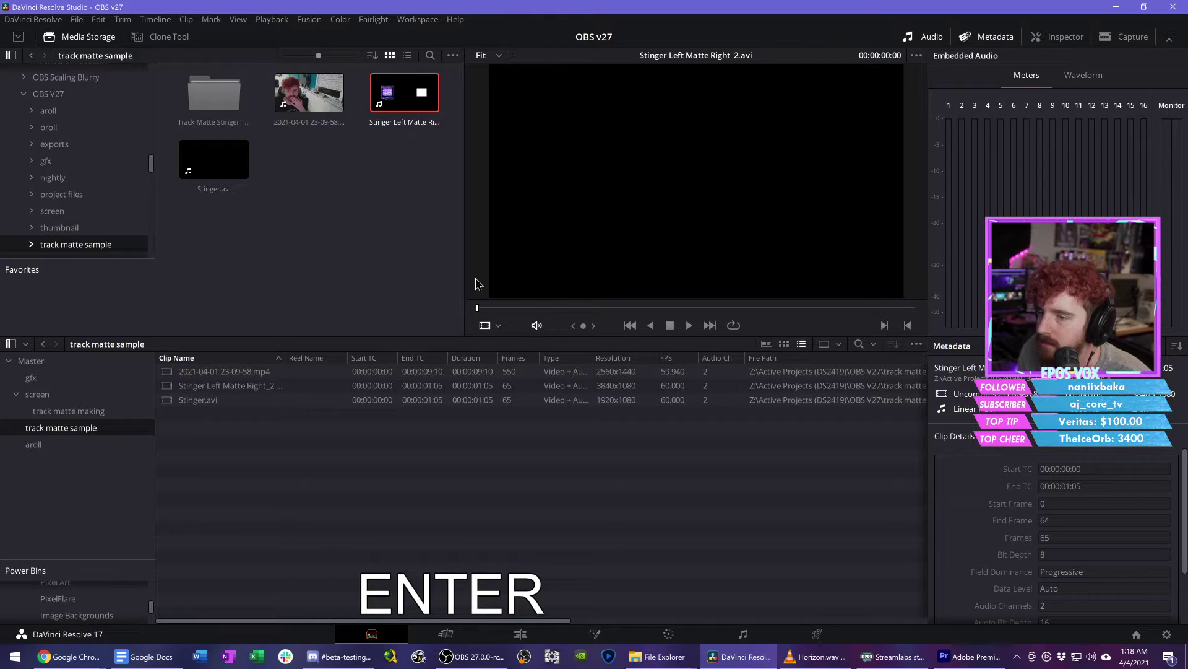
click(532, 632)
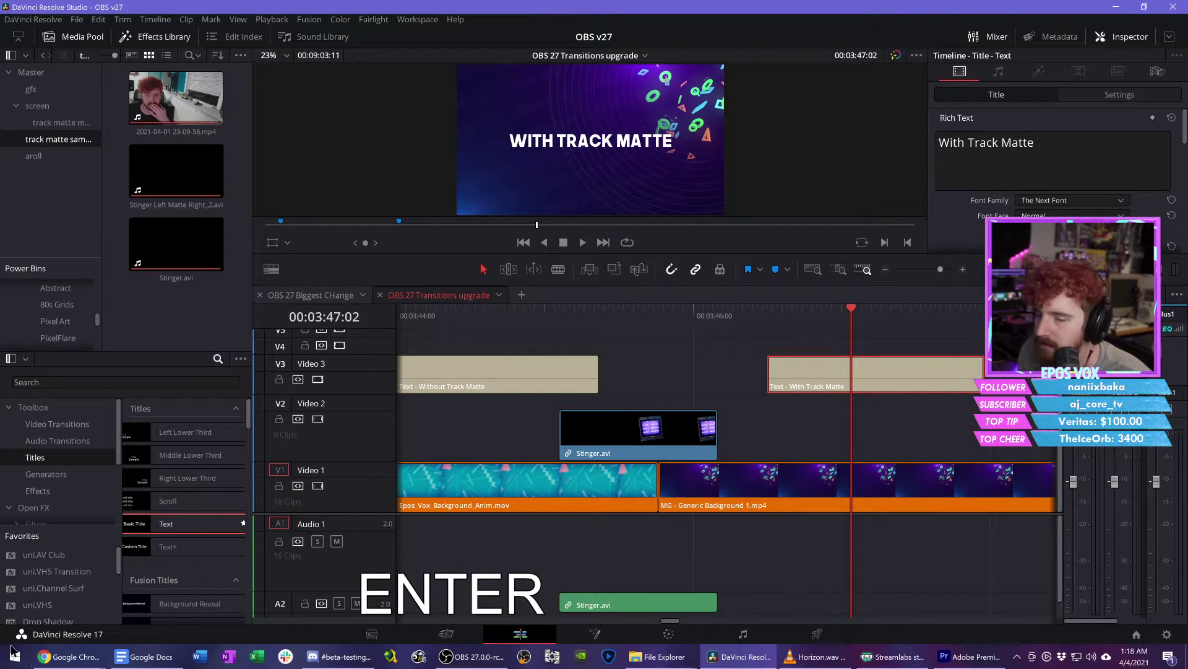
Step: Switch back to the tutorial in Chrome and watch from about 2:50, skipping ahead to the Add Matte section and pausing at 3:43
mouse_move(68, 656)
click(71, 619)
click(396, 448)
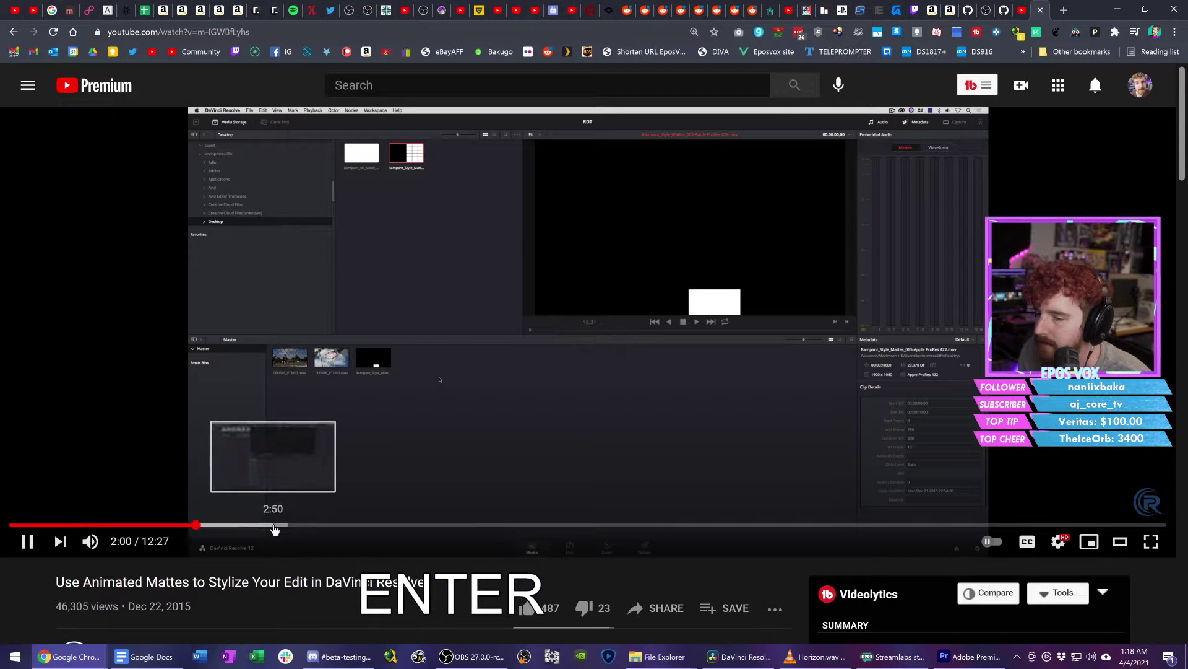
click(275, 525)
right_click(282, 525)
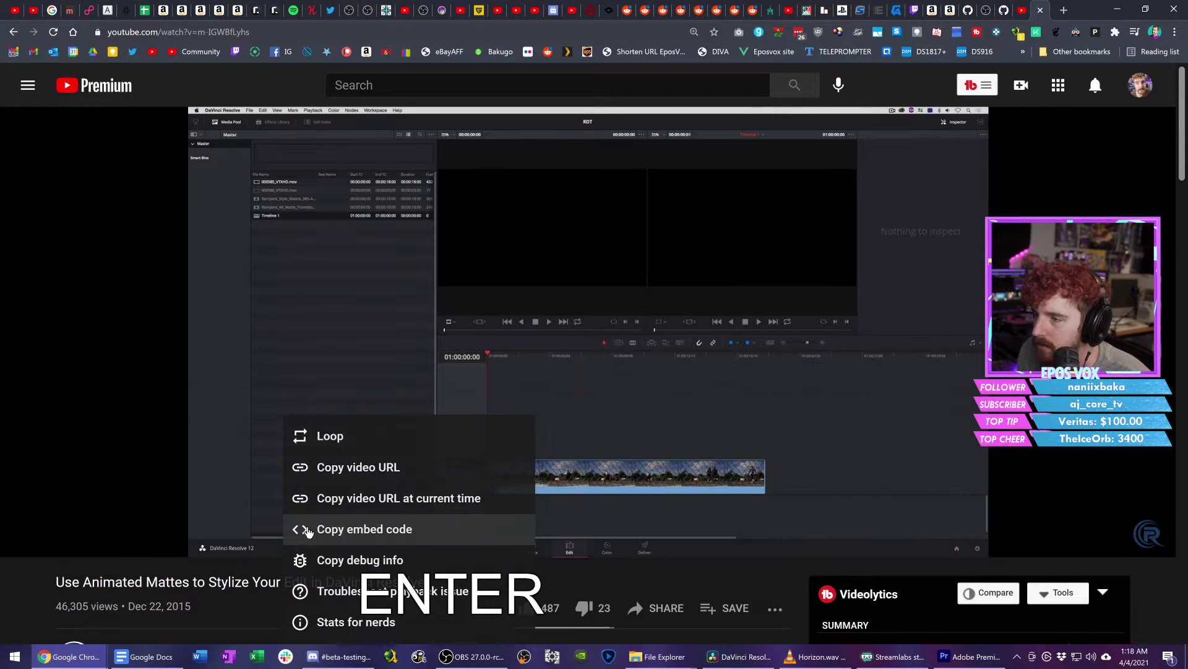
click(435, 88)
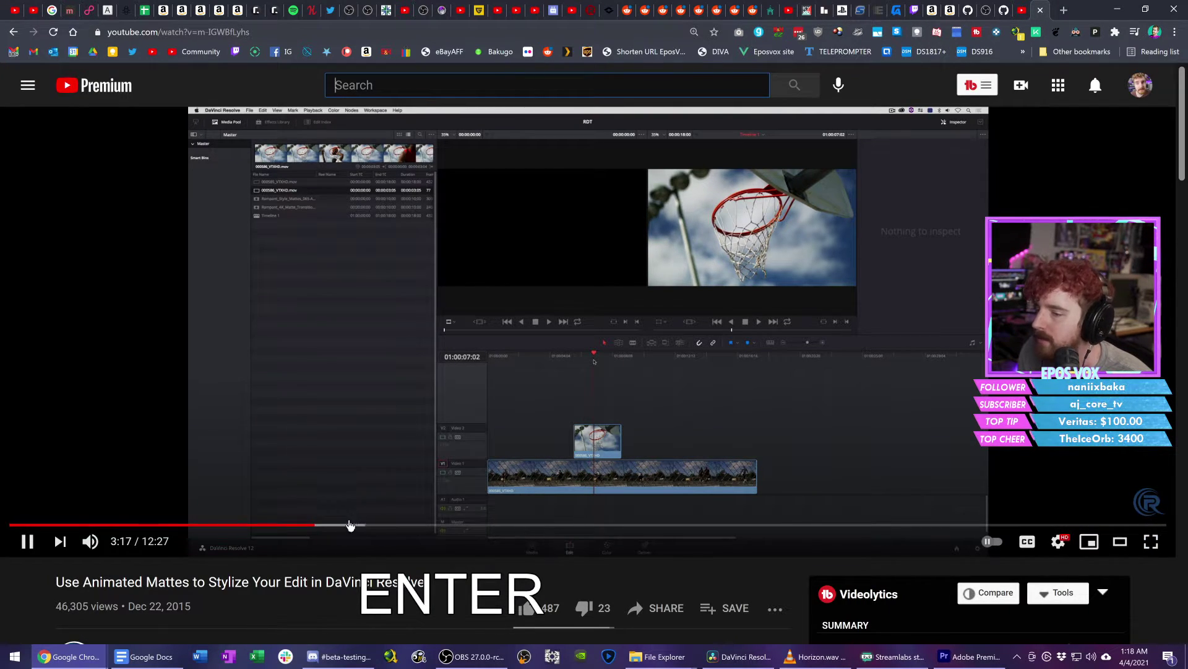
click(350, 525)
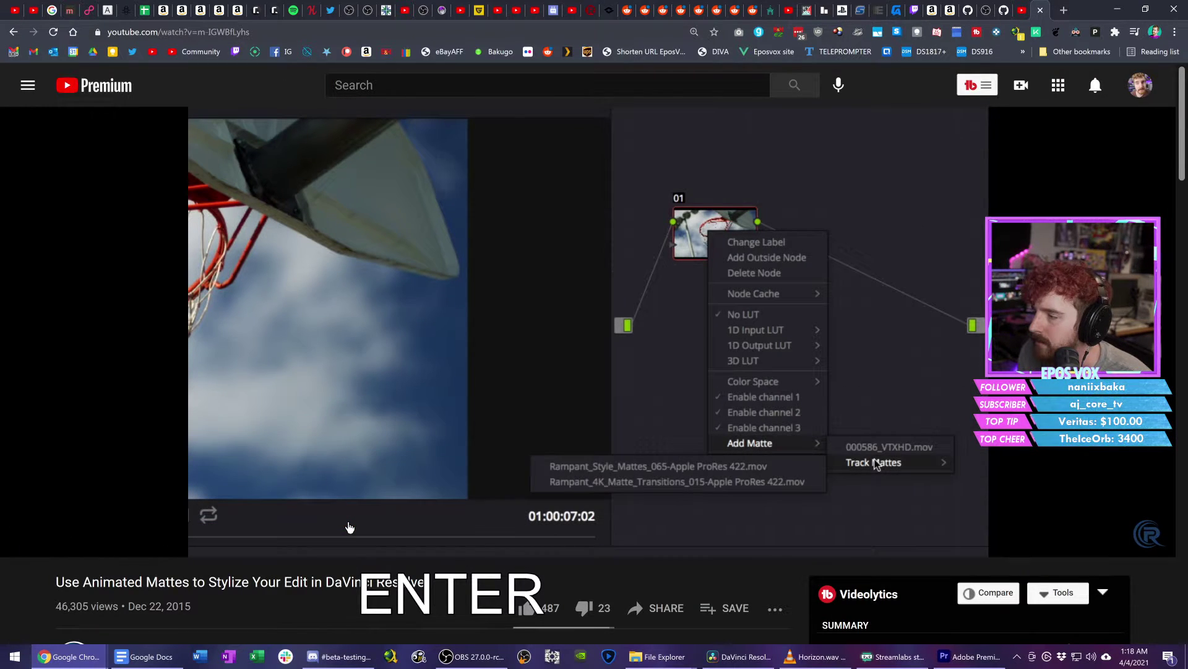
click(542, 319)
Step: Check the swhoop sequence in Premiere Pro, then return to the Chrome tutorial and replay the node's Add Matte section up to 3:39
click(970, 656)
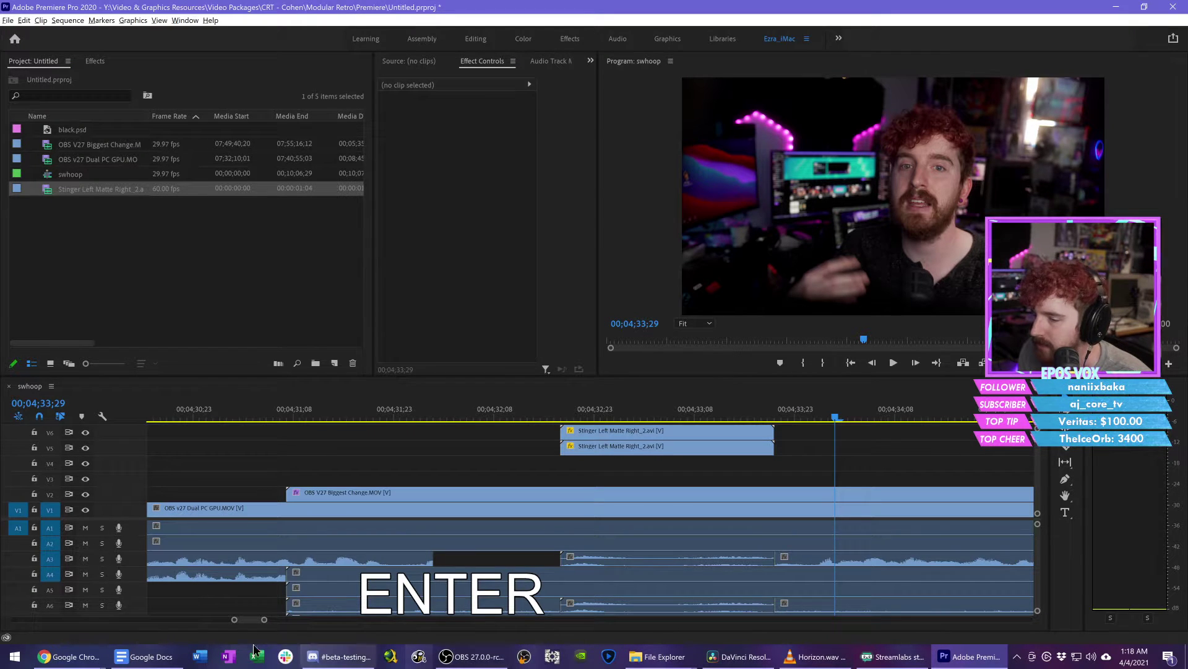
click(96, 658)
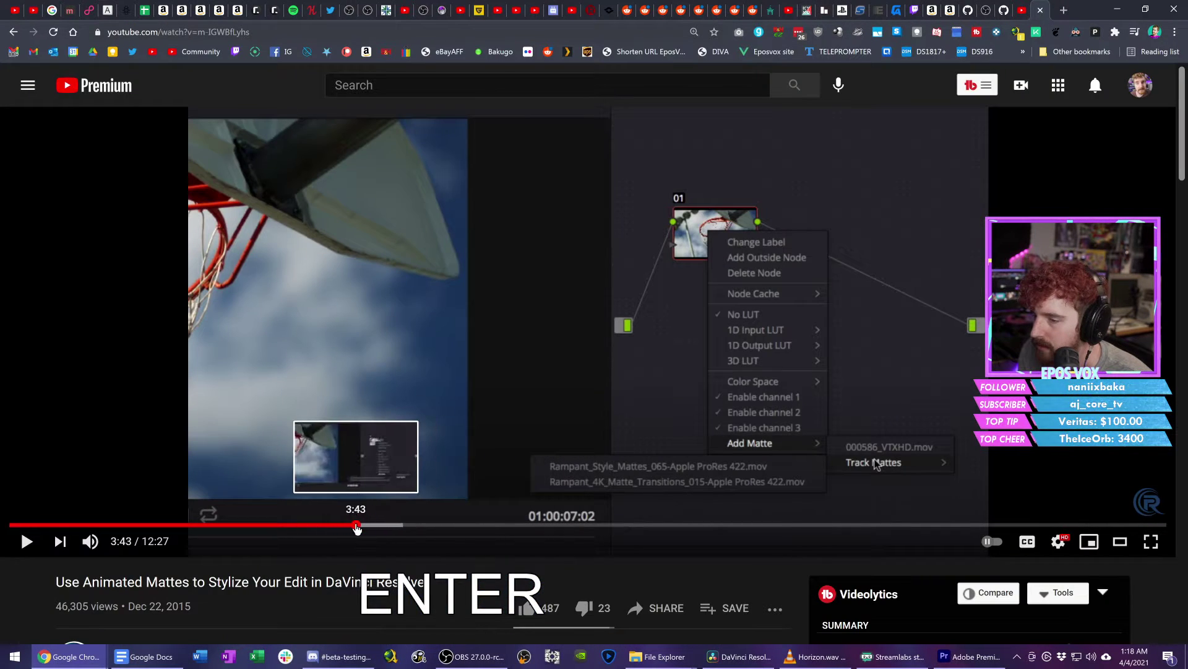
click(355, 525)
click(347, 526)
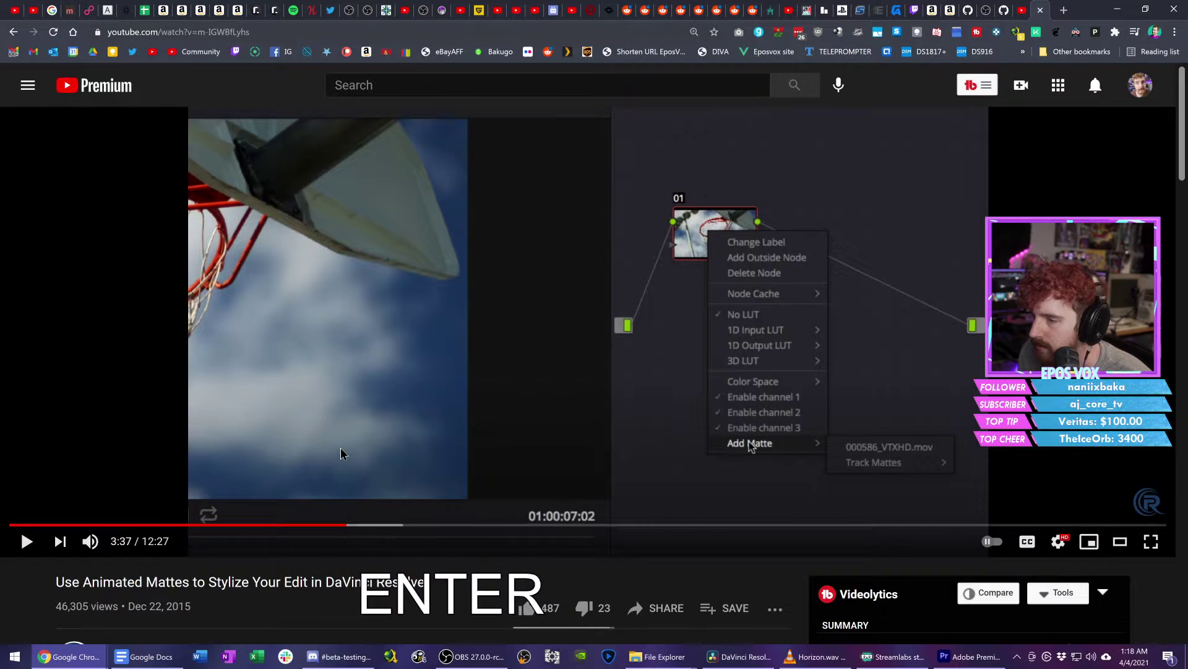
click(345, 452)
click(321, 526)
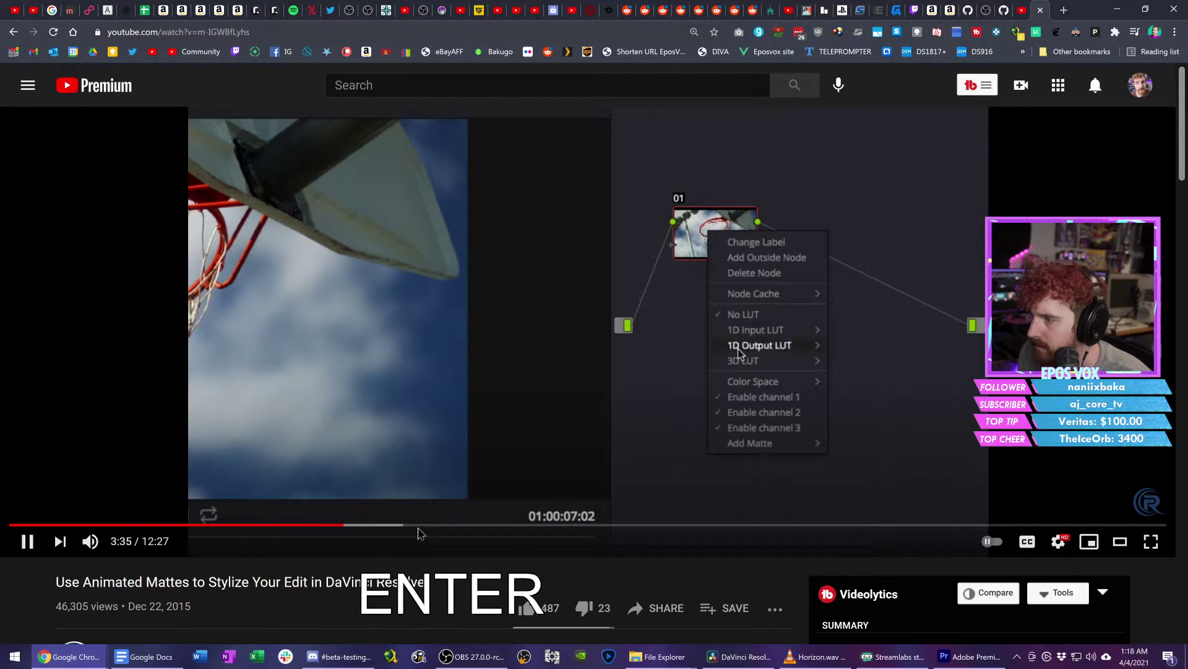
click(549, 380)
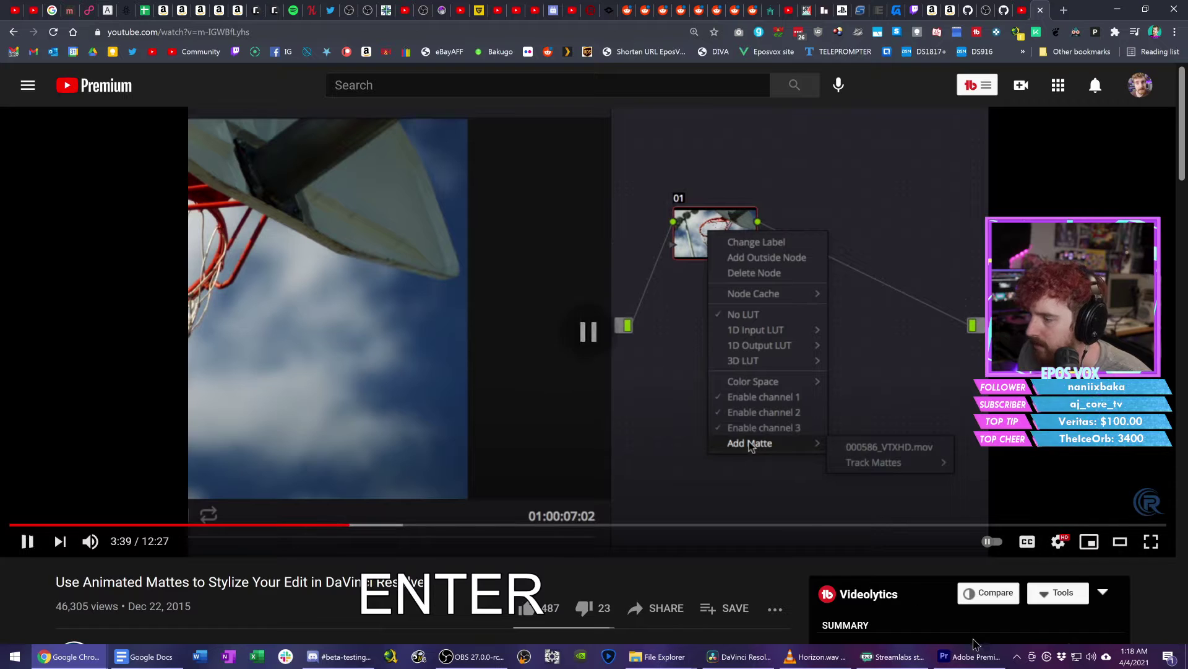
Step: Switch to DaVinci Resolve and duplicate the Epos_Vox_Background_Anim.mov clip onto Video 2 above the second background, starting at 00:03:47:02
click(969, 656)
click(740, 656)
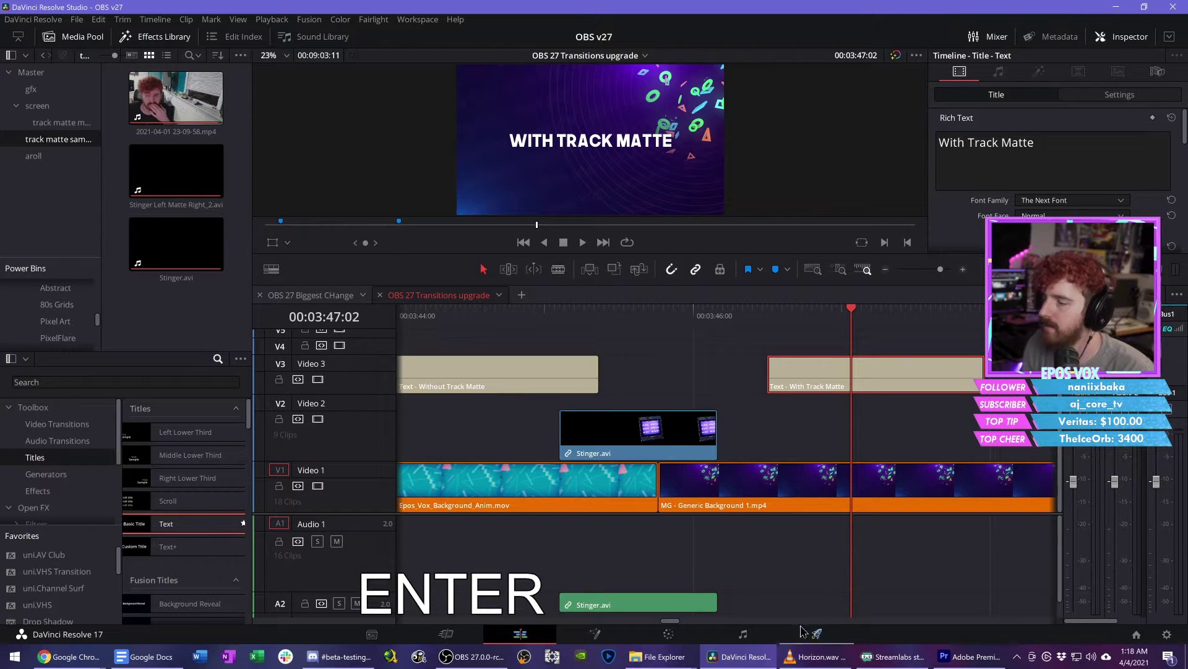
click(847, 475)
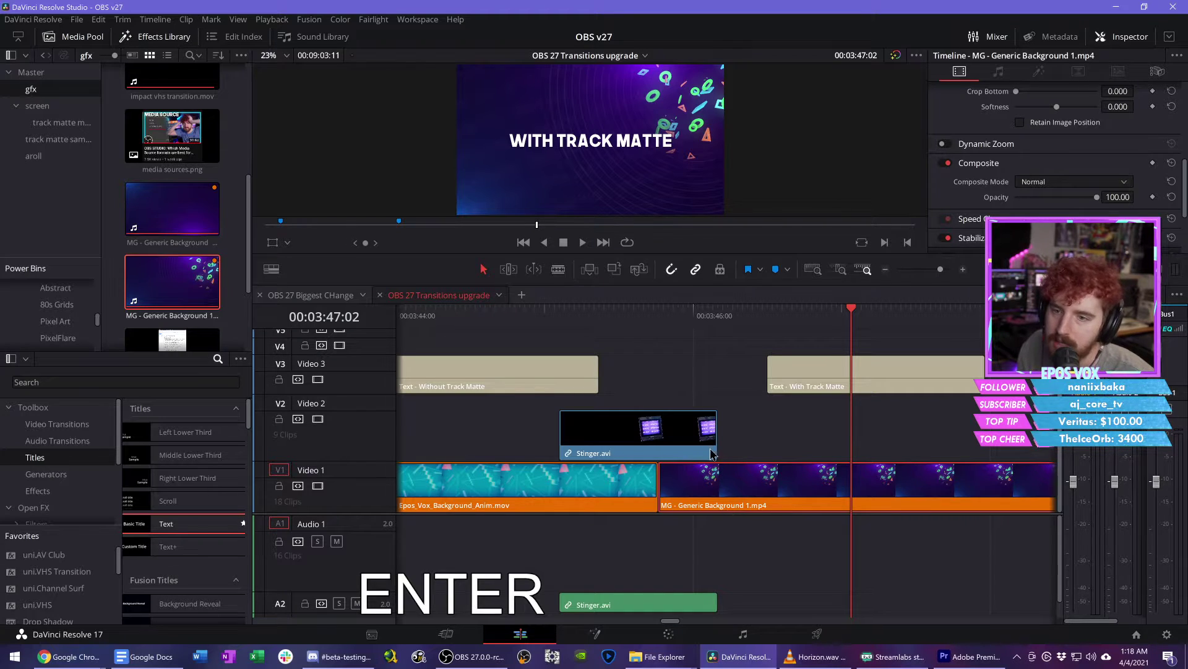
scroll(711, 454, right, 3)
scroll(476, 451, left, 3)
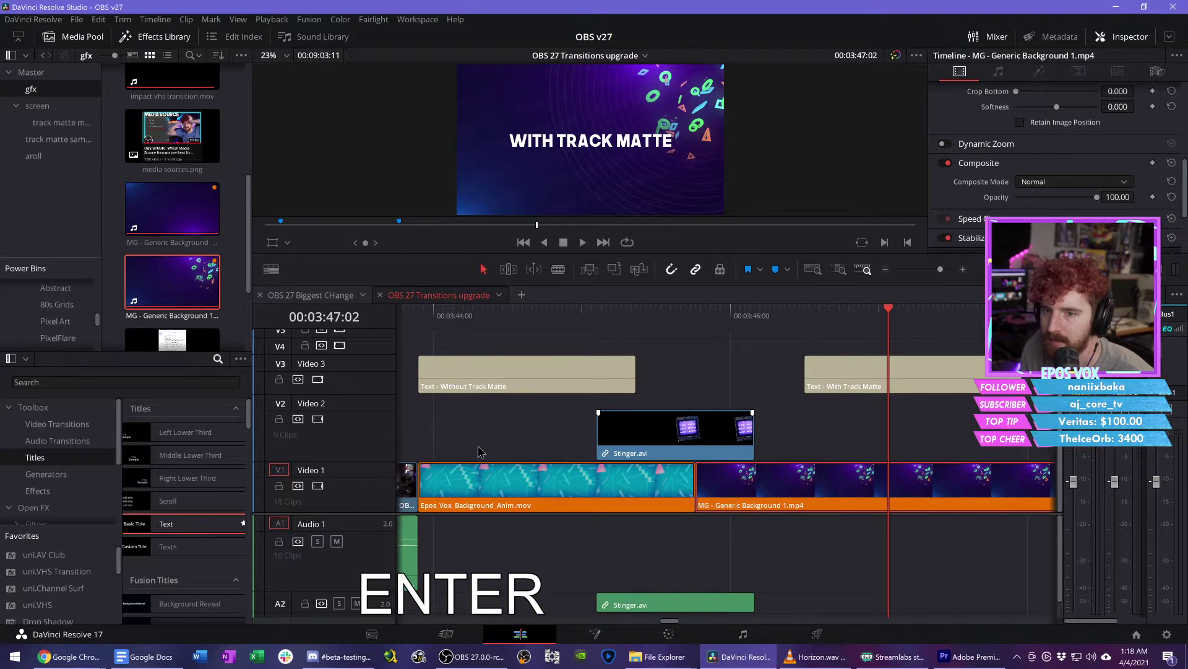
scroll(628, 455, down, 3)
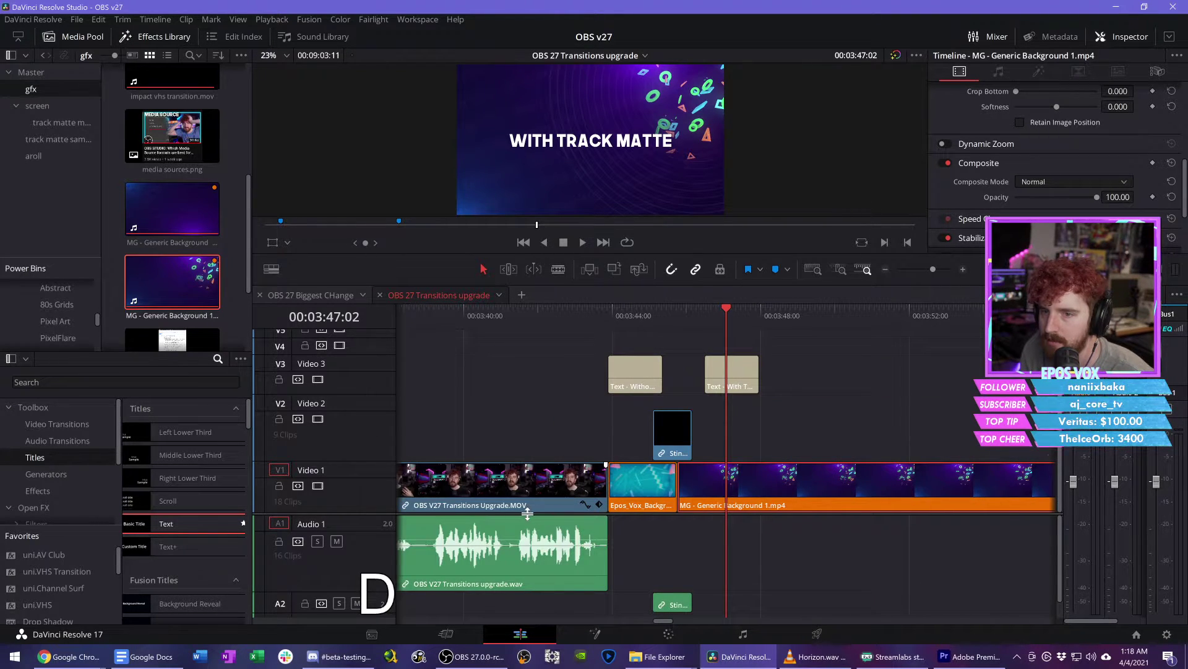
drag(636, 495, 751, 433)
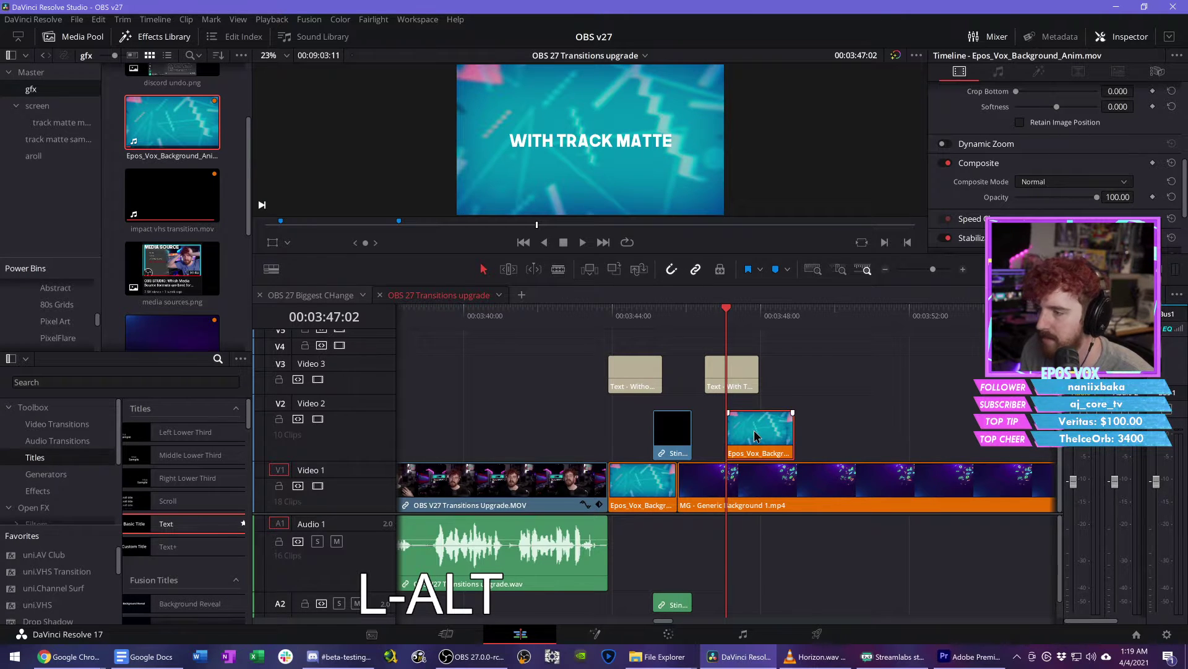
Step: Shorten the "With Track Matte" title on Video 3 to about half its length, ending just past the playhead
scroll(755, 435, up, 3)
drag(851, 369, 749, 372)
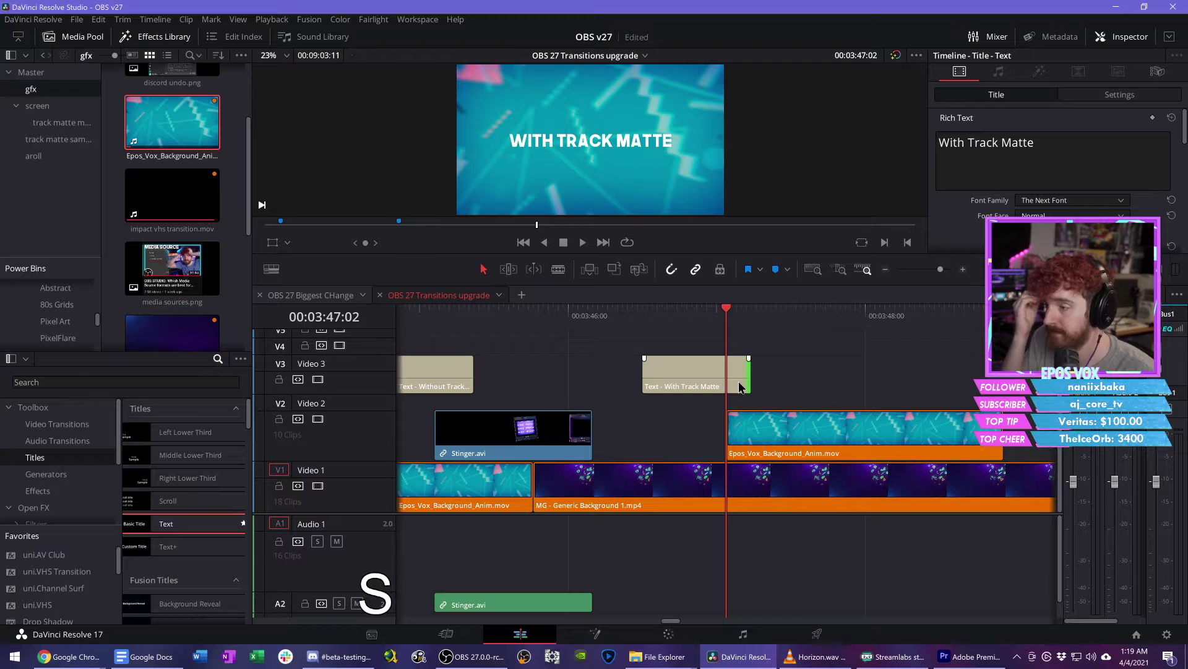
Step: Move the "With Track Matte" title to Video 4, then add Epos_Vox_Background_Anim.mov as a matte on the Video 2 background's color node and scrub it
drag(713, 384, 717, 349)
click(775, 442)
click(682, 635)
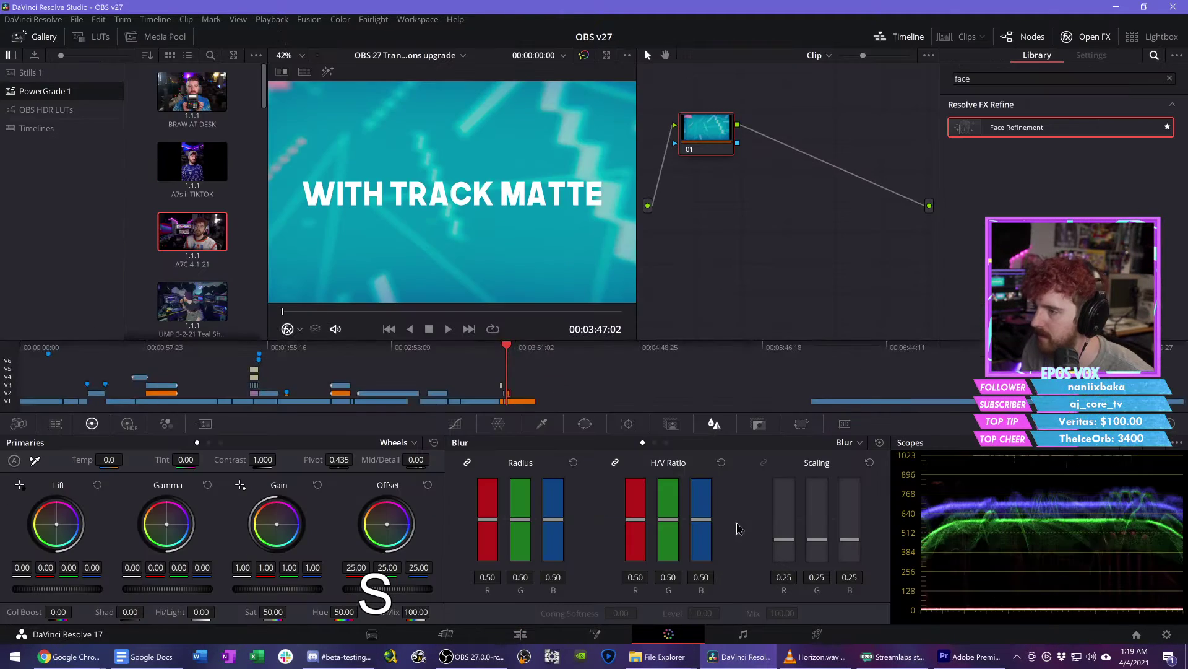
right_click(694, 127)
mouse_move(768, 321)
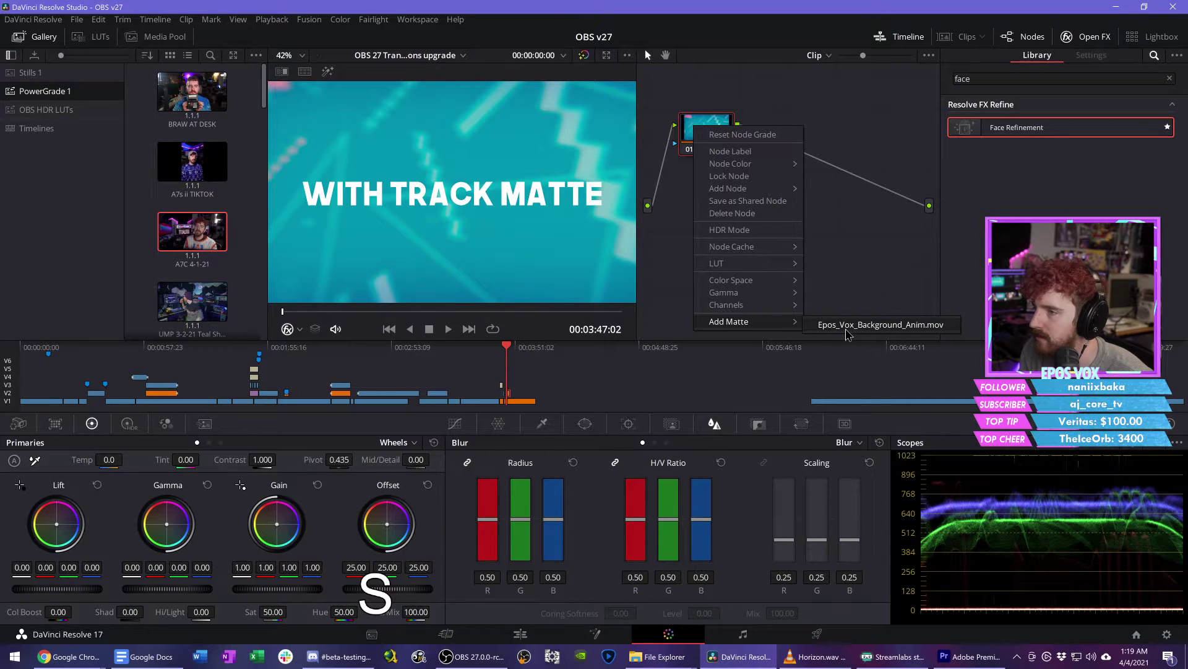
click(846, 326)
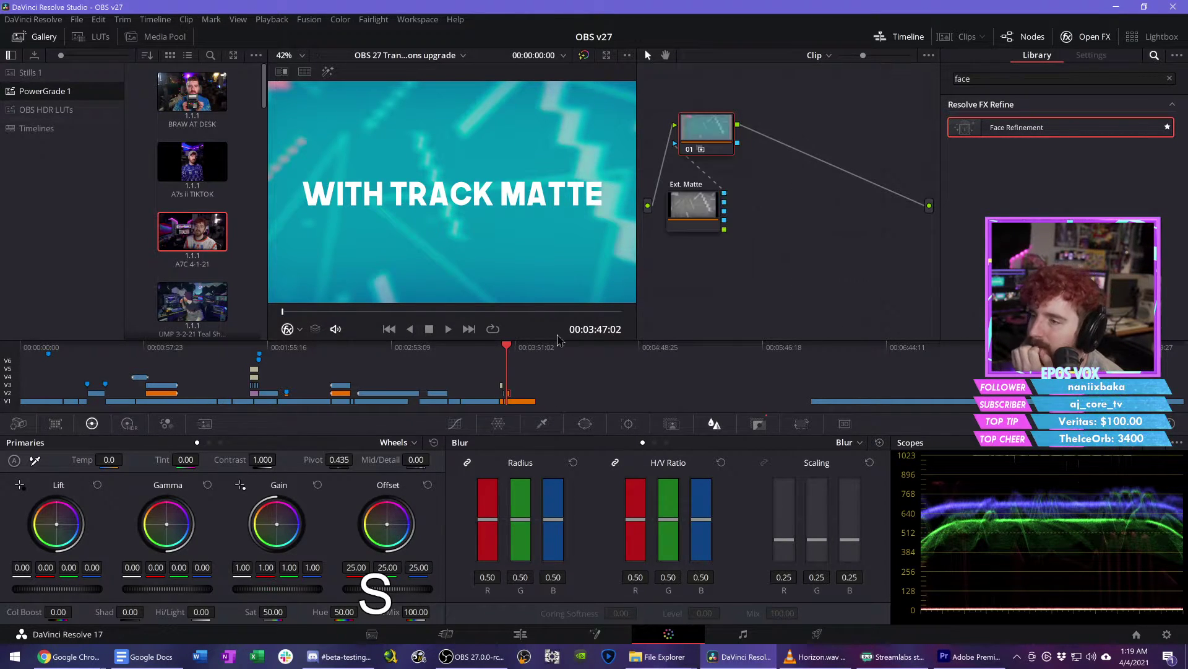
drag(321, 313, 573, 311)
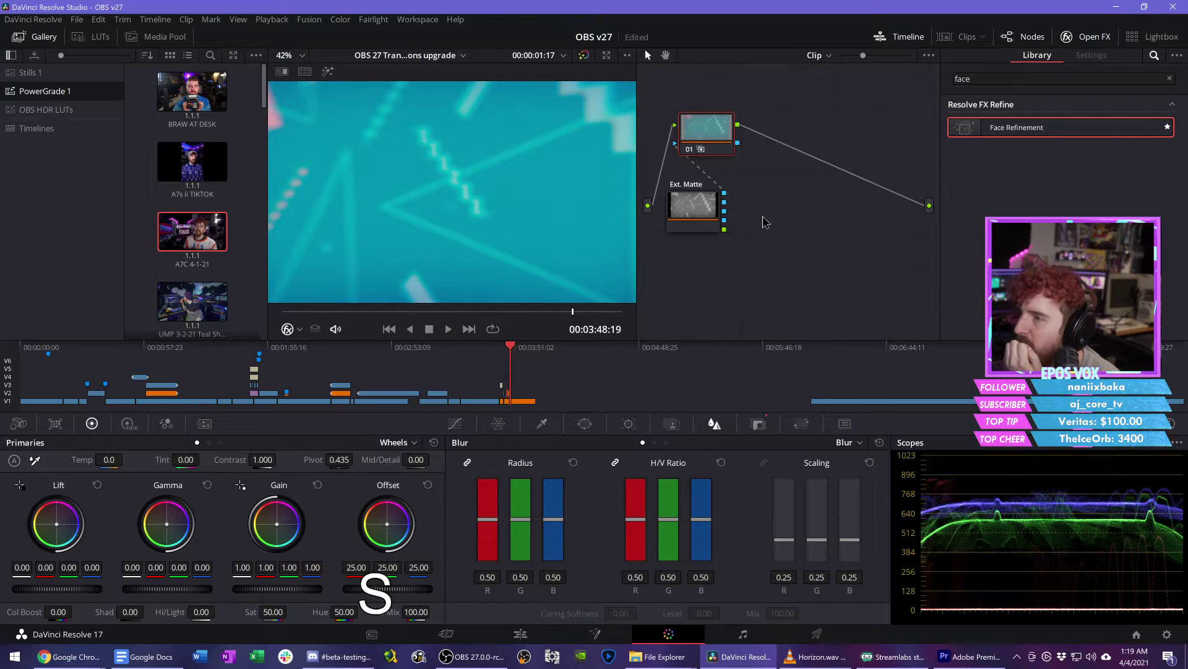
Step: Return to the Edit page and trim the end of MG - Generic Background 1.mp4 to match the end of the background clip above it
click(540, 631)
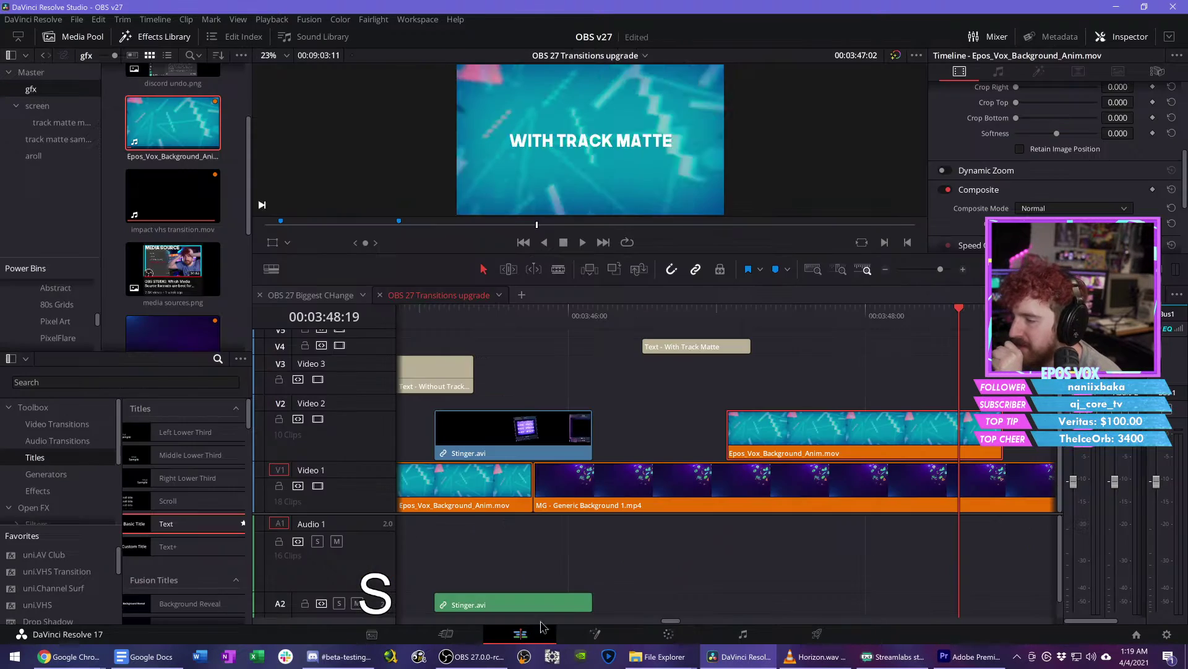
key(d)
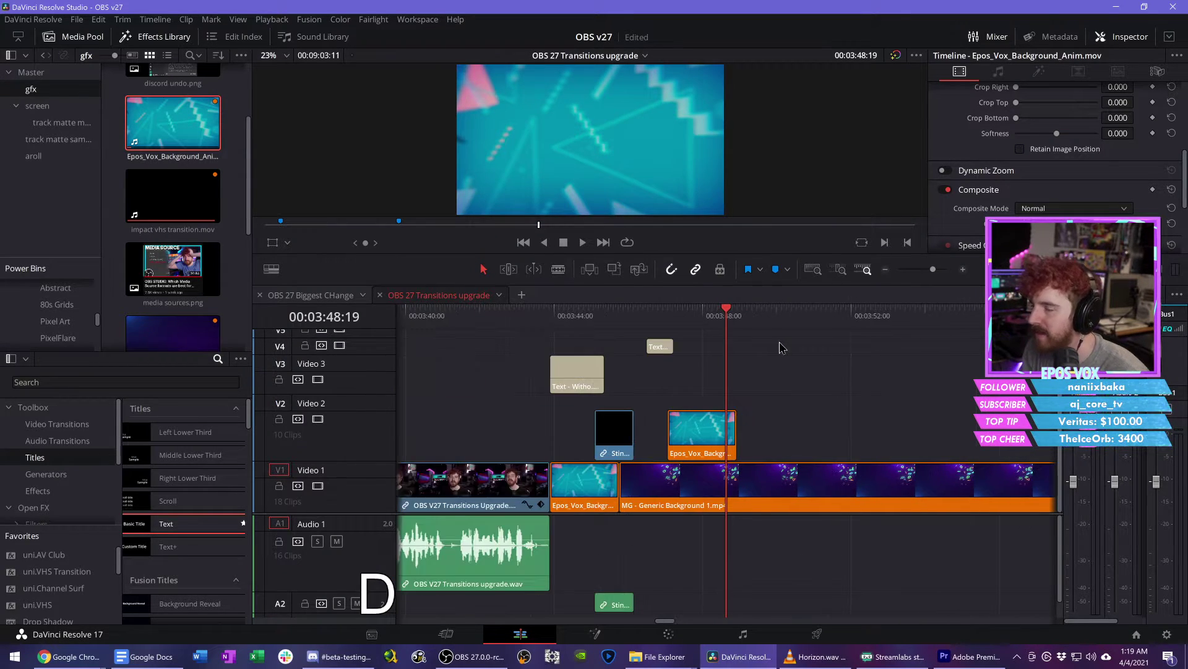
key(d)
key(s)
key(d)
drag(943, 485, 736, 484)
key(s)
key(s)
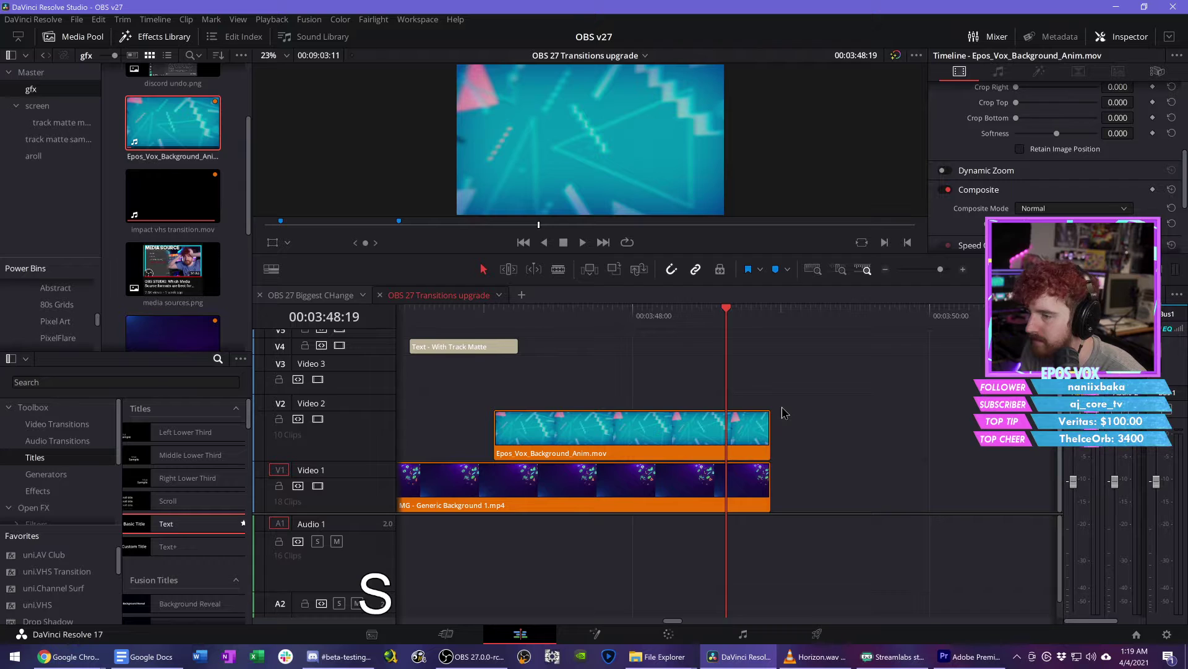
Step: Add a timeline marker named "come back to" at 00:03:47:02, the start of the second Epos_Vox_Background_Anim.mov clip
click(494, 323)
text(m)
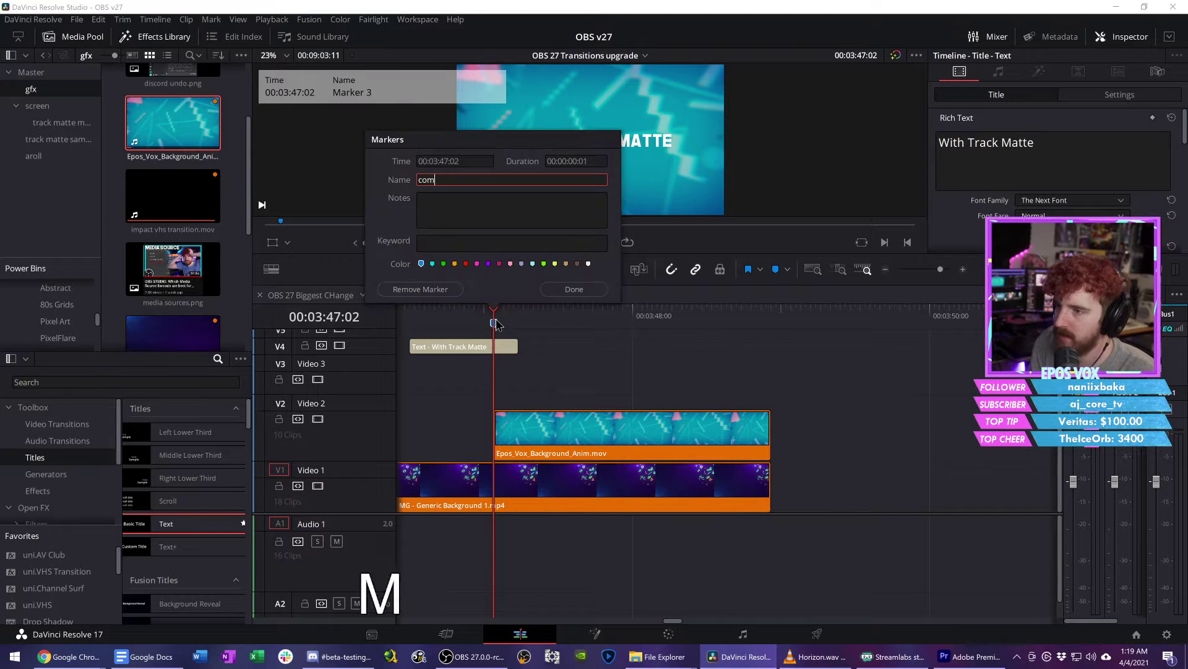
text(mcome back to)
key(Return)
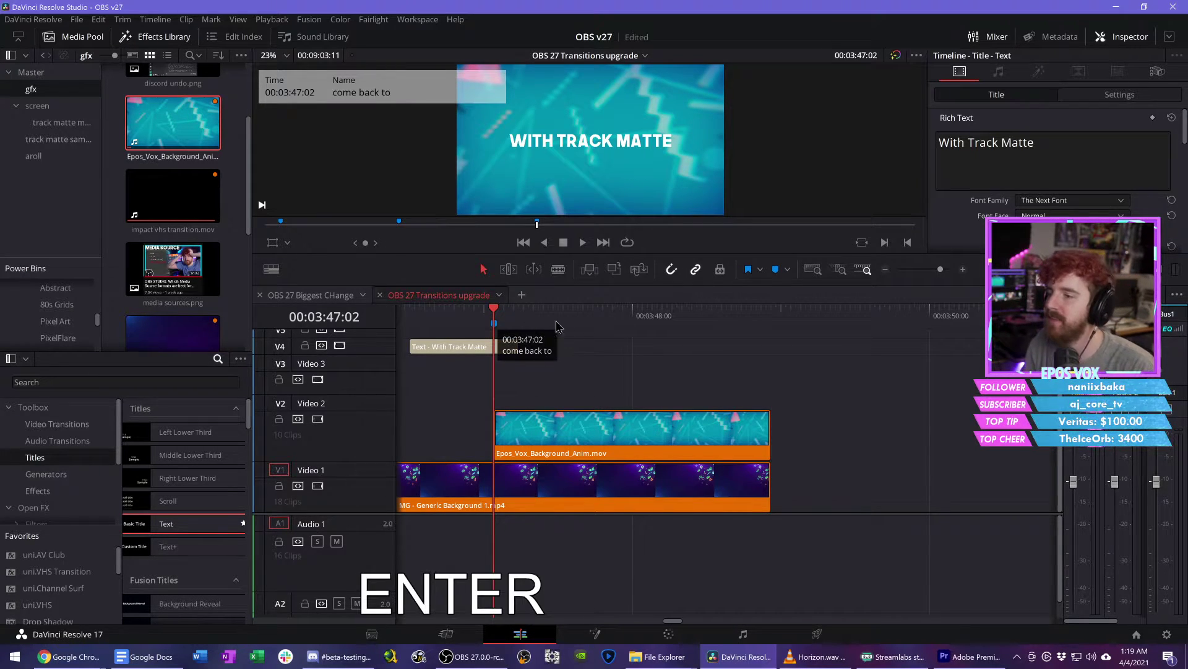
Step: Move the remaining OBS V27 Transitions Upgrade.MOV clip and its audio flush against the generic background's end at 00:03:48:28, and save the project
click(814, 334)
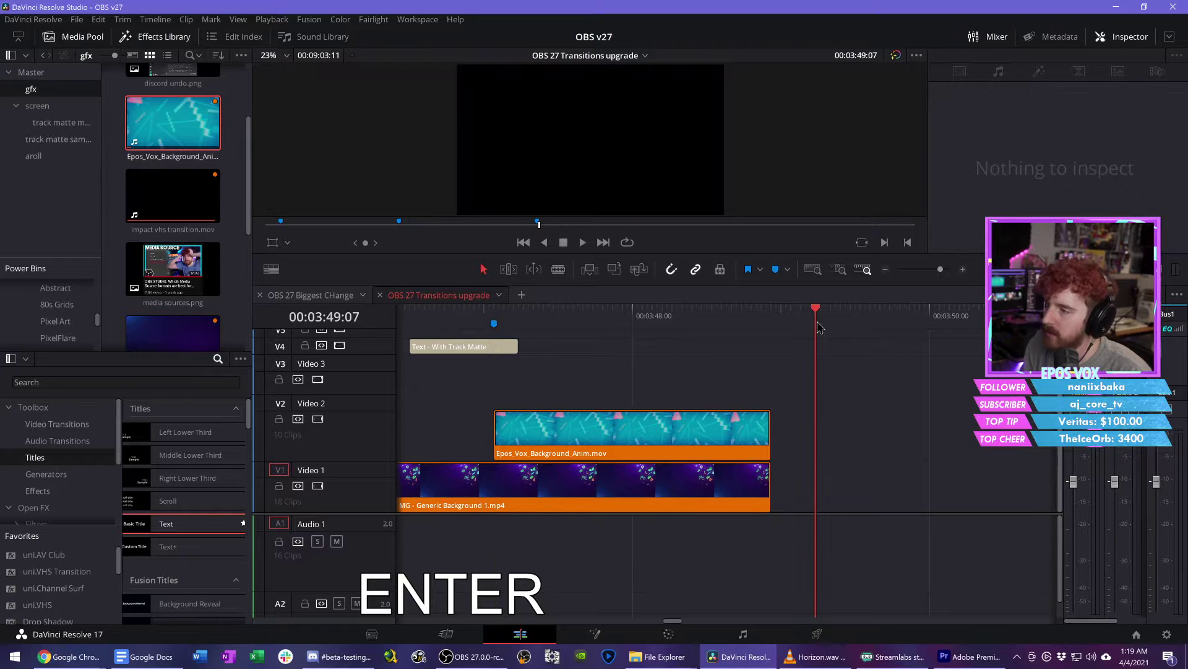
key(d)
key(d)
key(d)
key(d)
key(d)
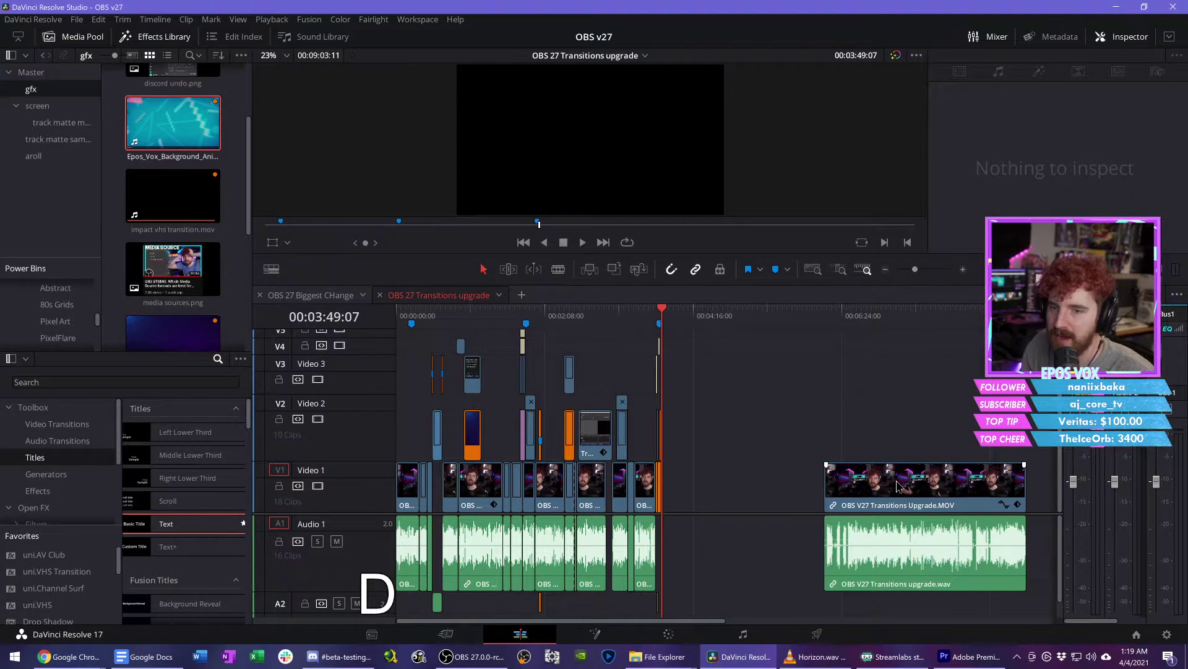
drag(897, 485, 728, 480)
key(s)
key(s)
key(s)
key(s)
key(s)
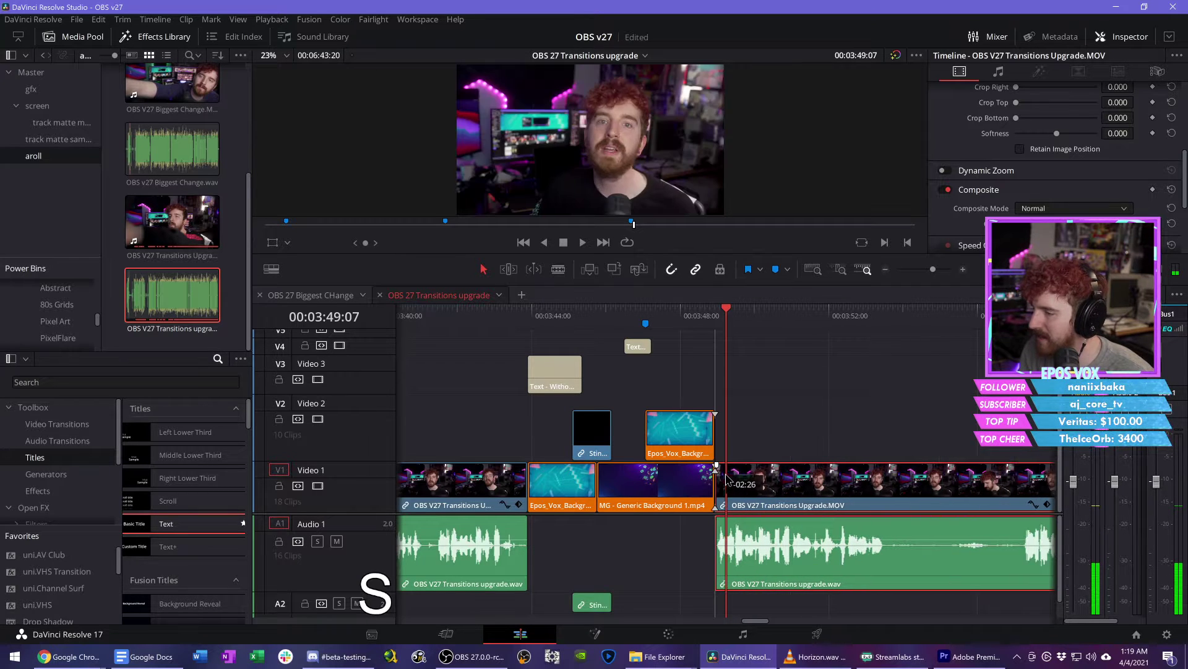
click(720, 322)
key(ctrl+s)
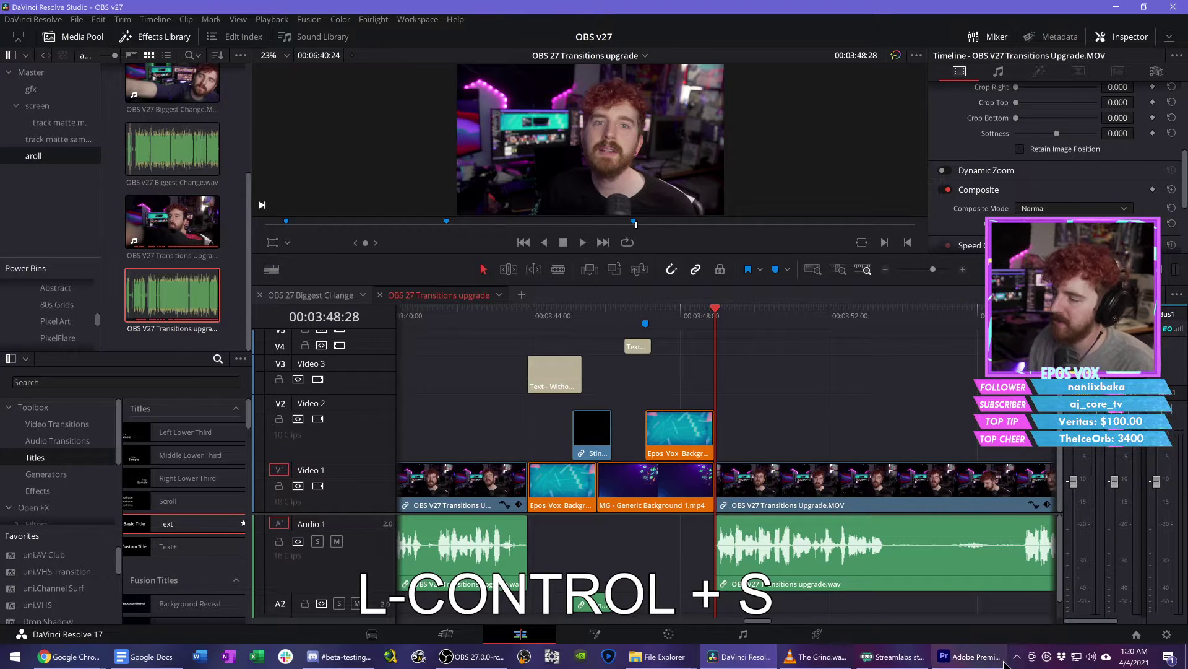
Step: Check the swhoop sequence in Premiere Pro, then return to DaVinci Resolve and save the project
click(990, 661)
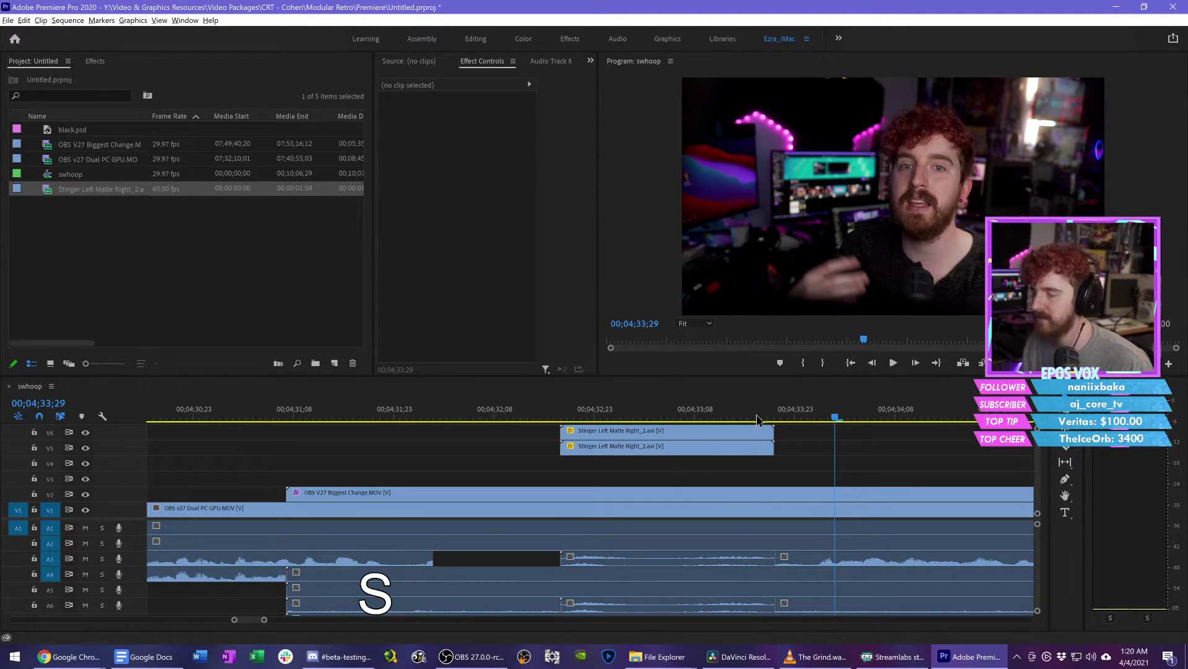
click(743, 658)
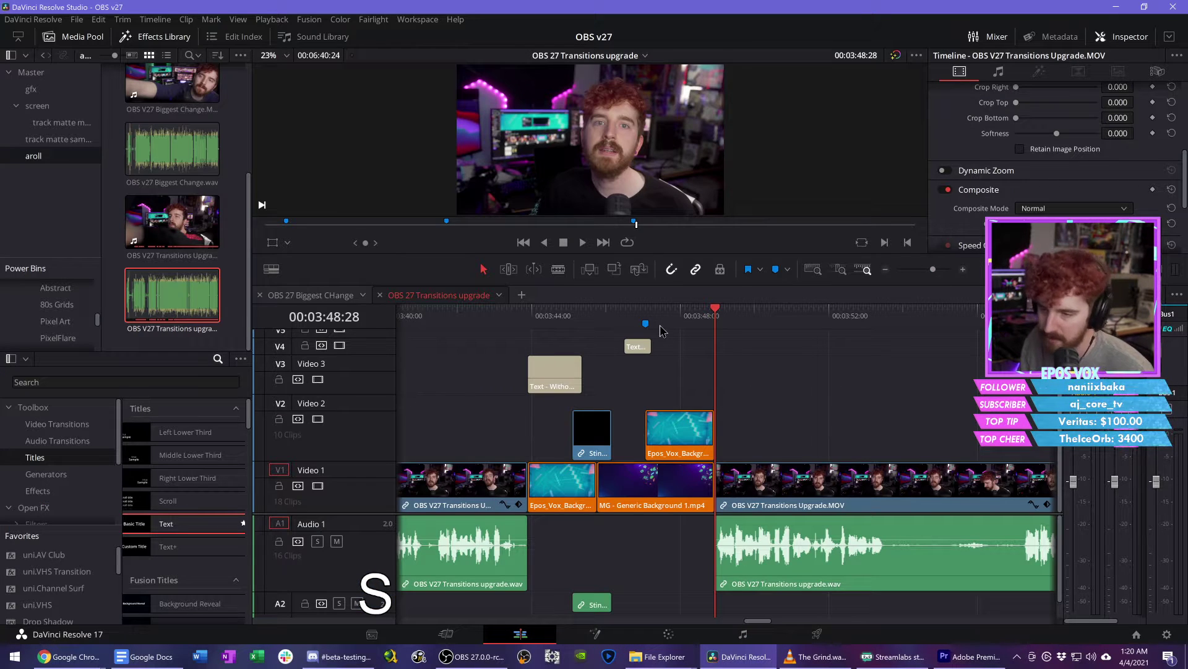
scroll(879, 359, down, 4)
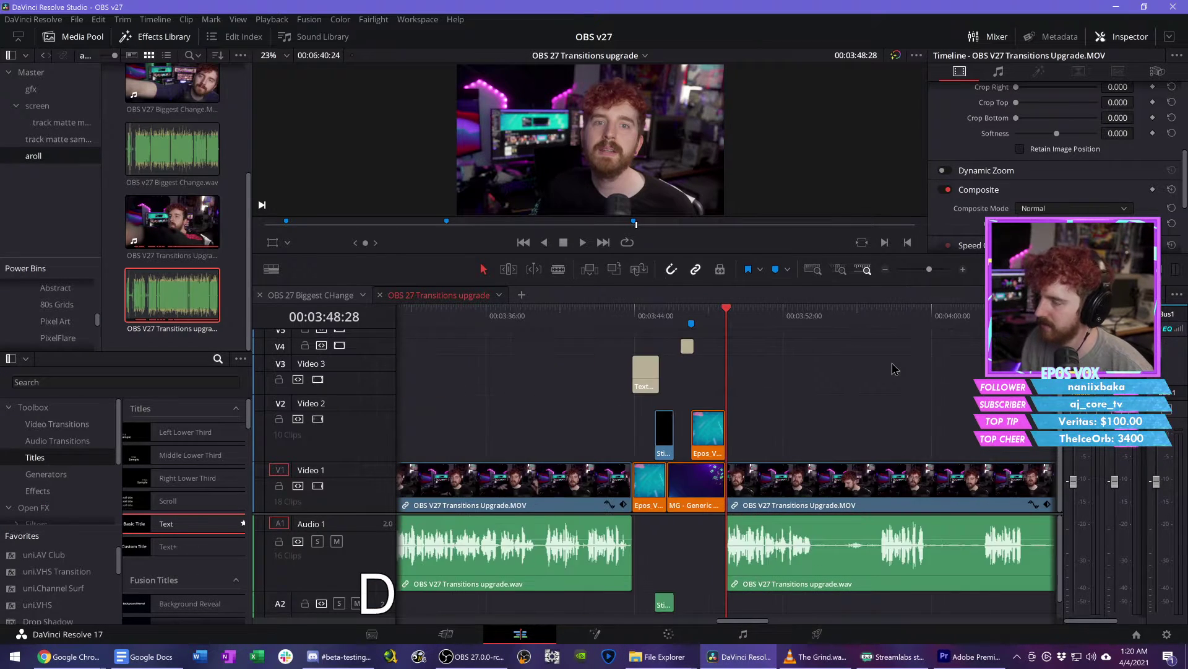
key(ctrl+s)
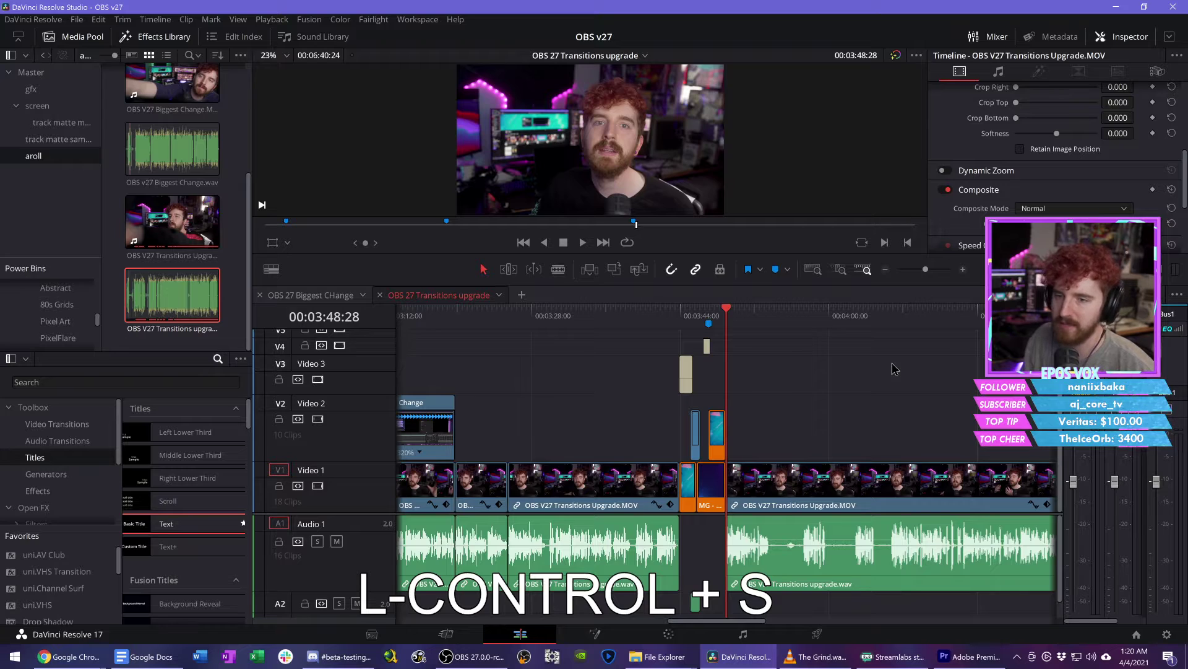
key(s)
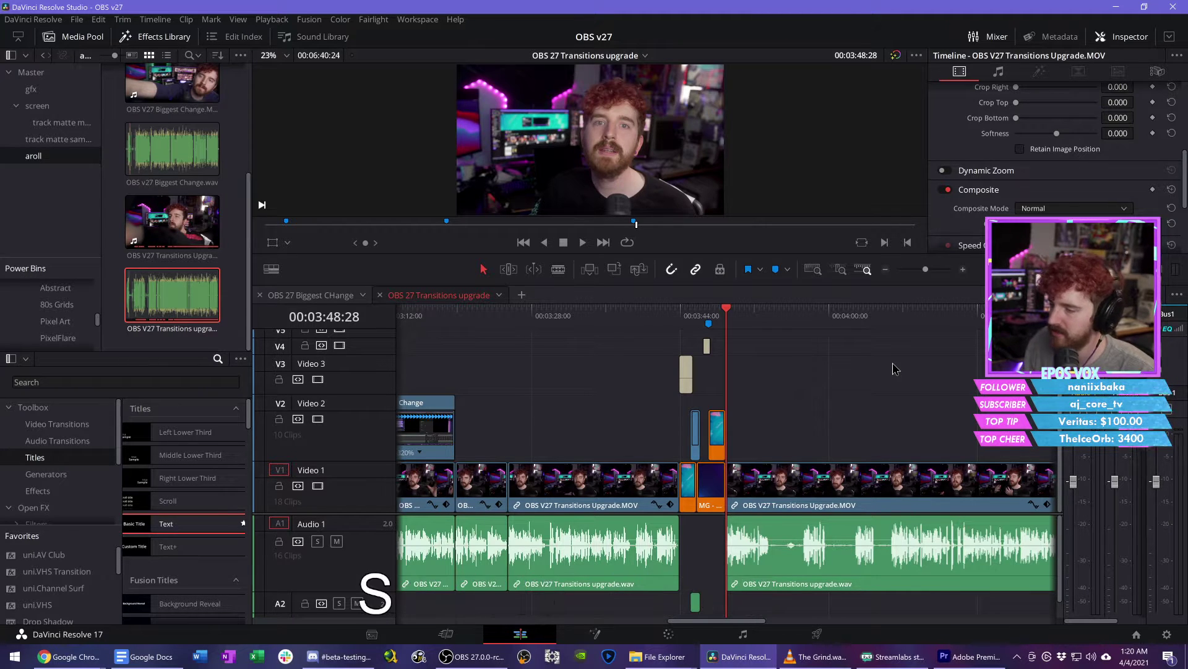
scroll(893, 369, up, 5)
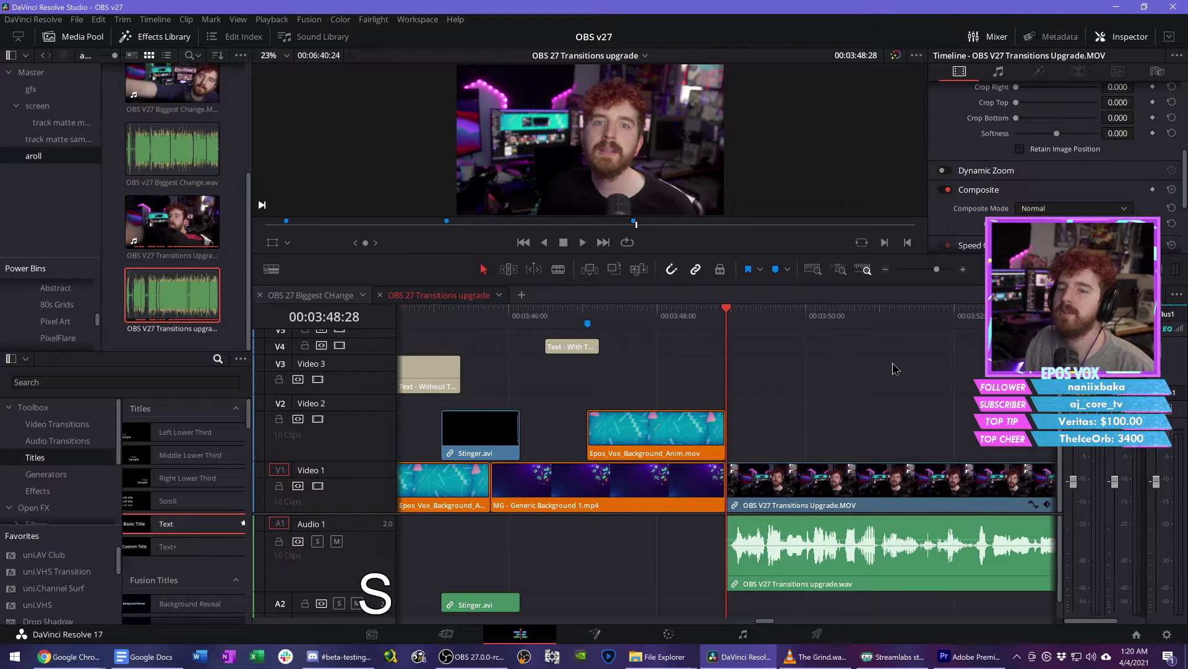
scroll(893, 369, up, 3)
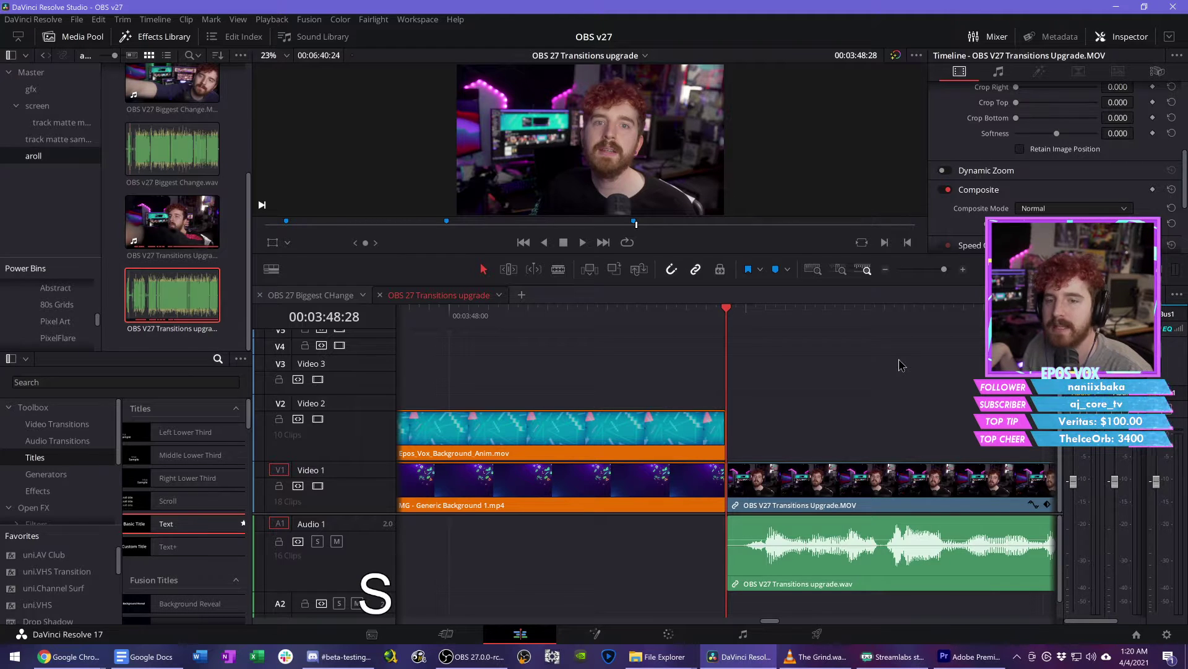
scroll(899, 365, down, 3)
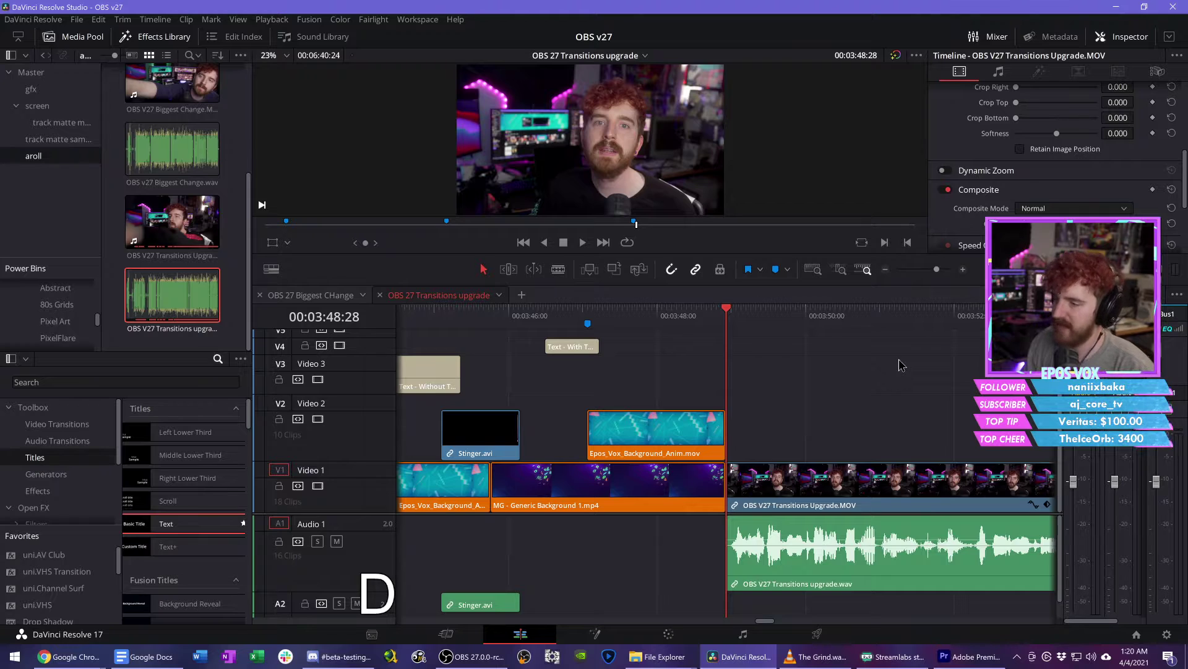
scroll(899, 365, down, 3)
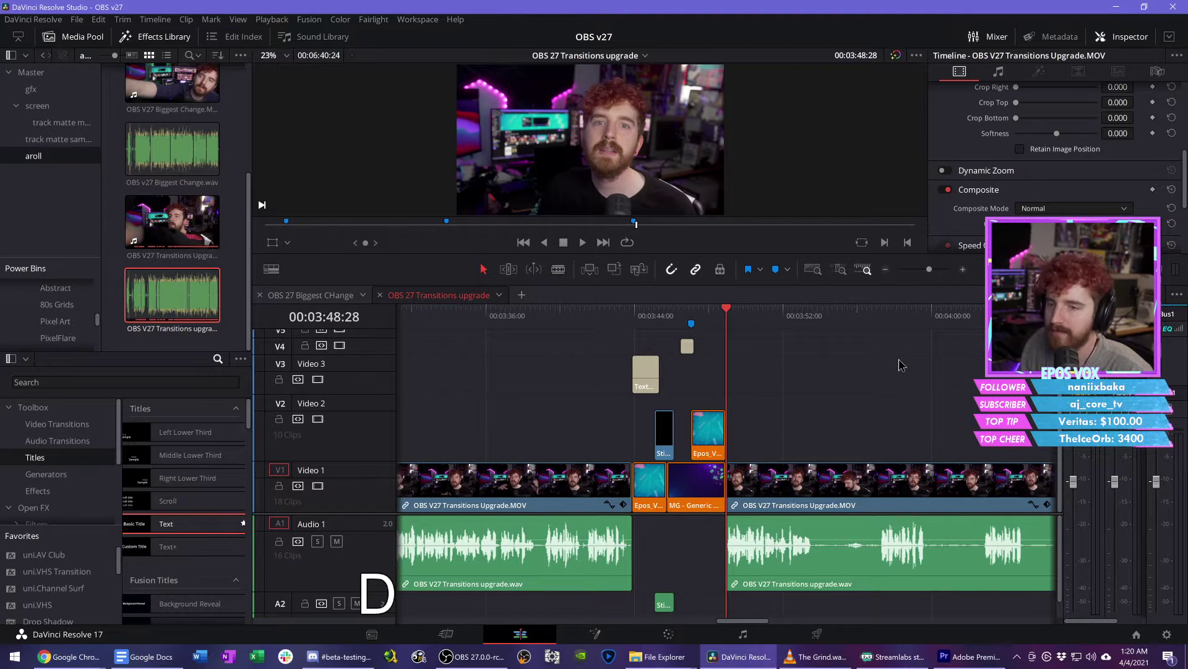
Step: Play through the moved talking-head clip, cut it just before the speech starting after 00:04:06, and ripple delete the section before the cut
scroll(900, 364, up, 3)
key(space)
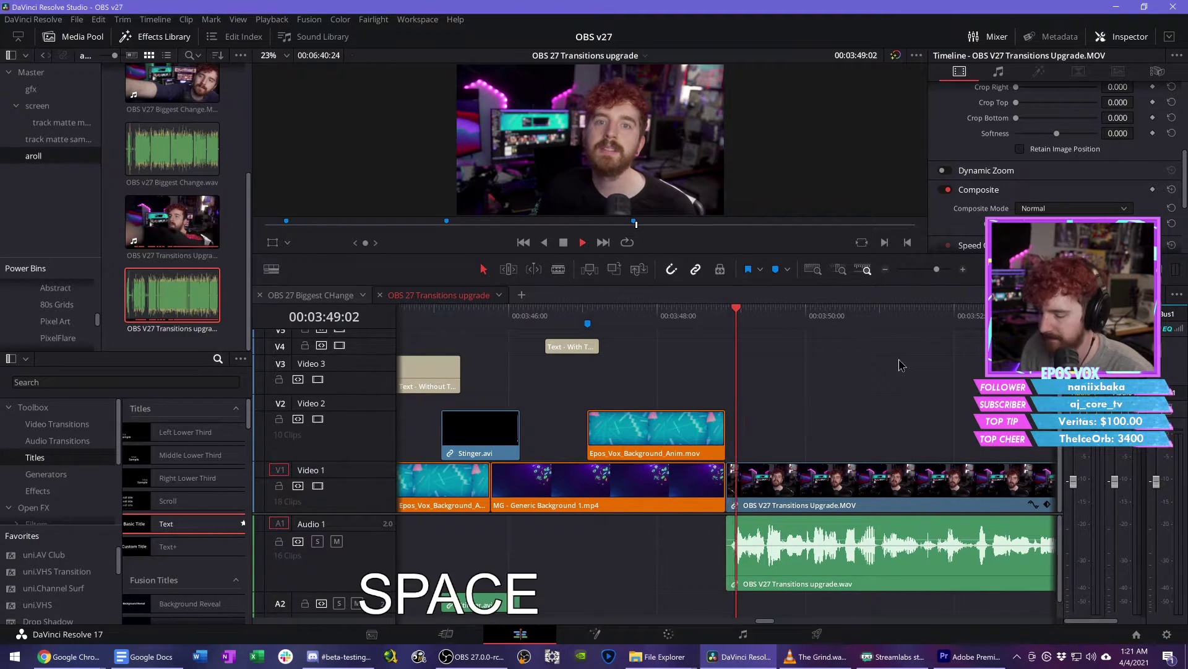
key(l)
key(d)
key(s)
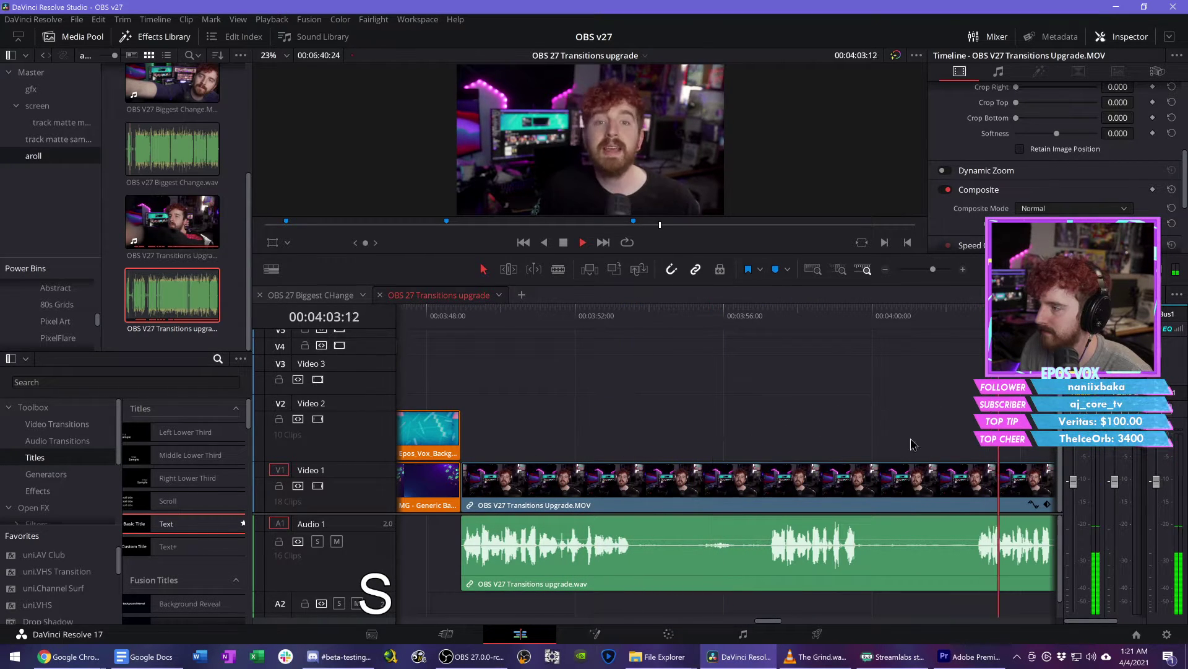
key(d)
key(s)
key(s)
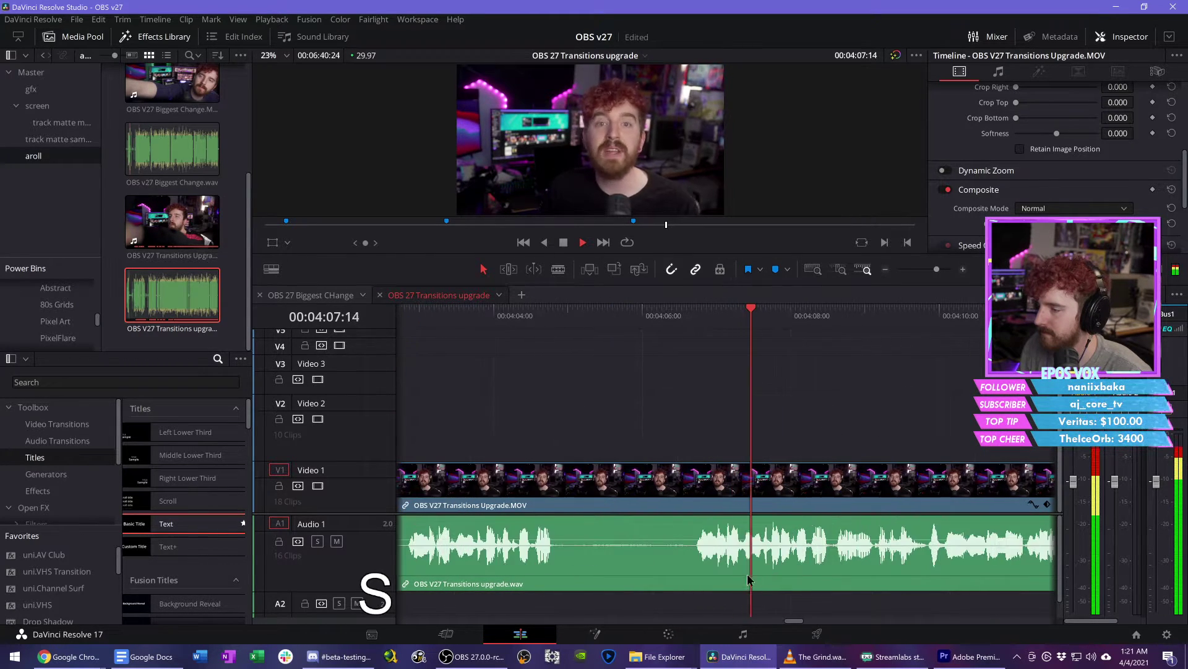
key(space)
key(c)
click(695, 562)
key(v)
key(f)
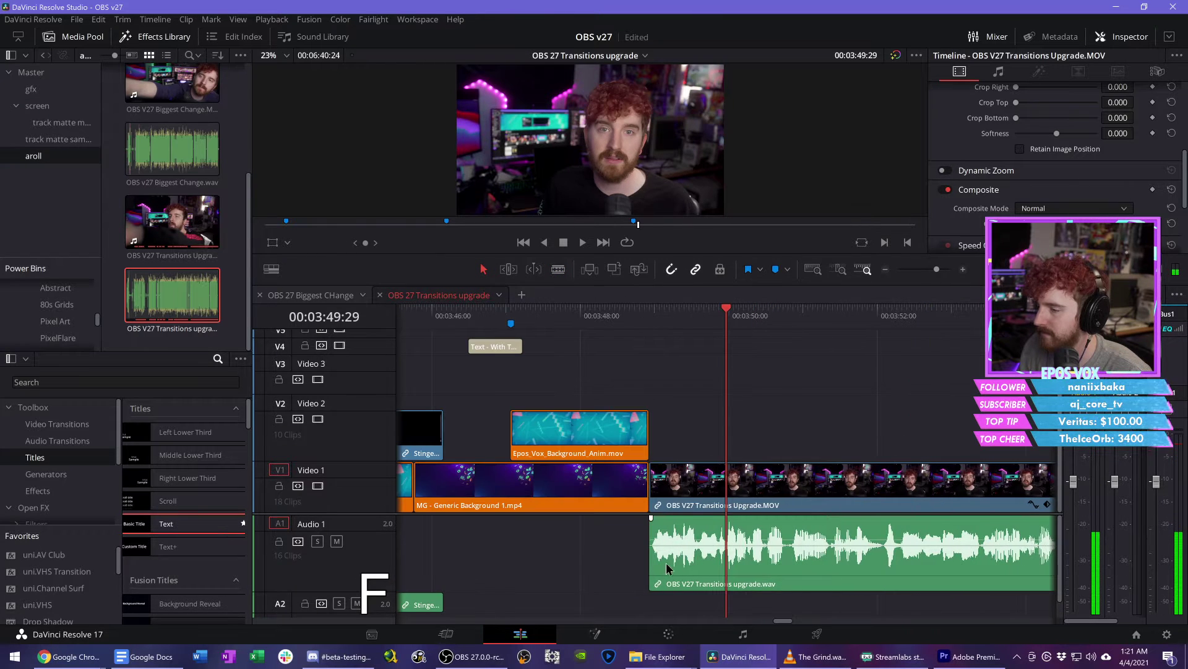
Step: Review the following narration at 2x speed up to 00:04:04:24, set the playhead back to 00:03:56:17, and save the project
key(space)
key(l)
key(d)
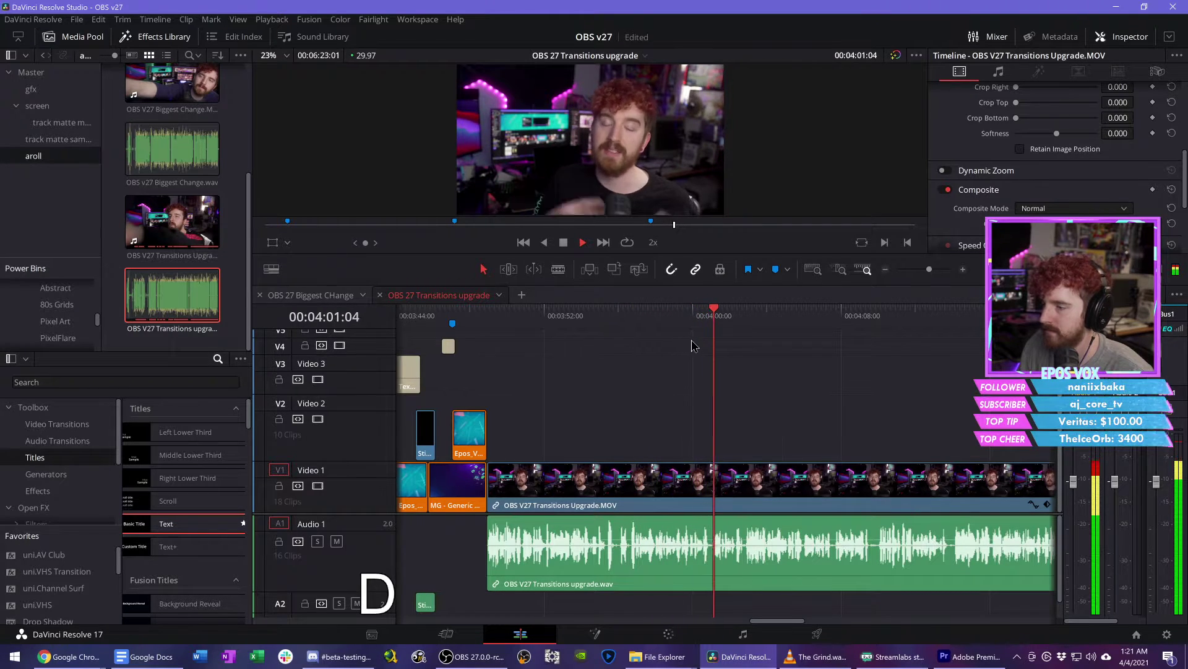
key(space)
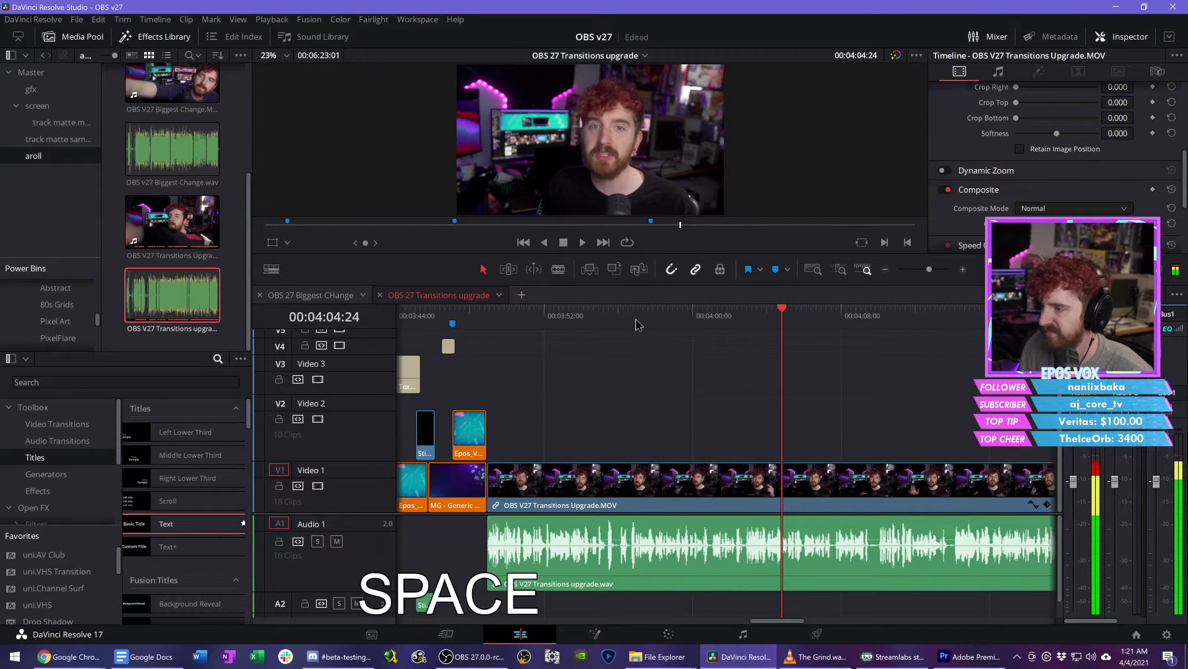
click(629, 322)
key(ctrl+s)
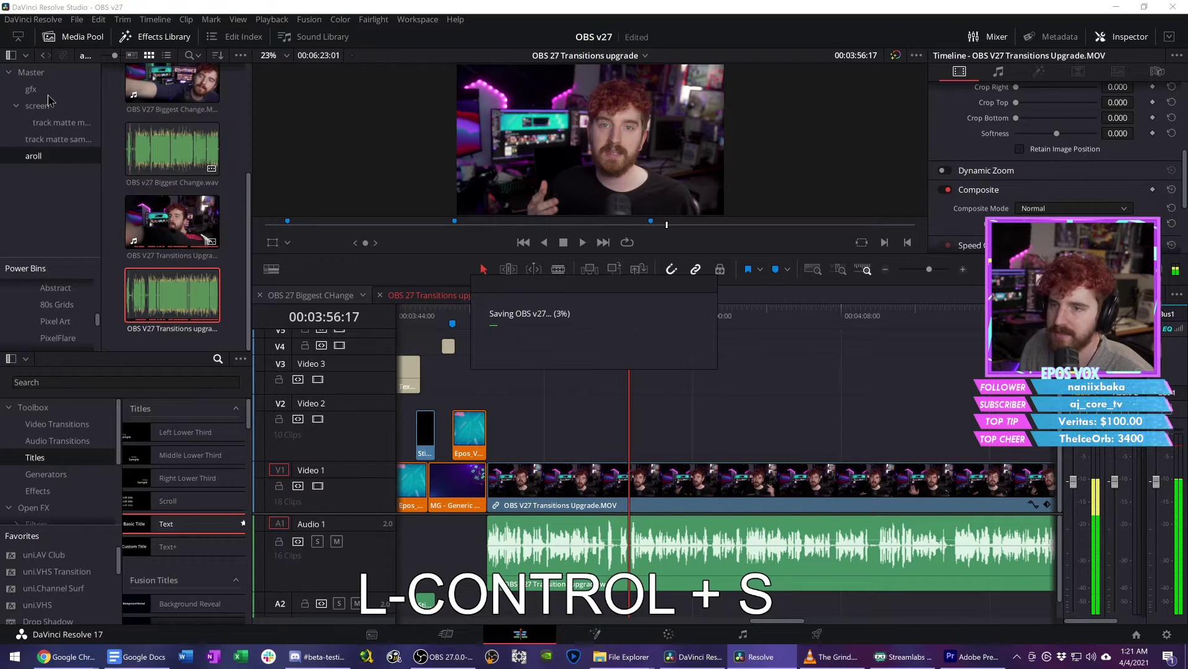
Step: Place Epos_Vox_Background_Anim.mov from the gfx bin on Video 2 above the talking-head clip, starting at 00:03:56:17
click(31, 89)
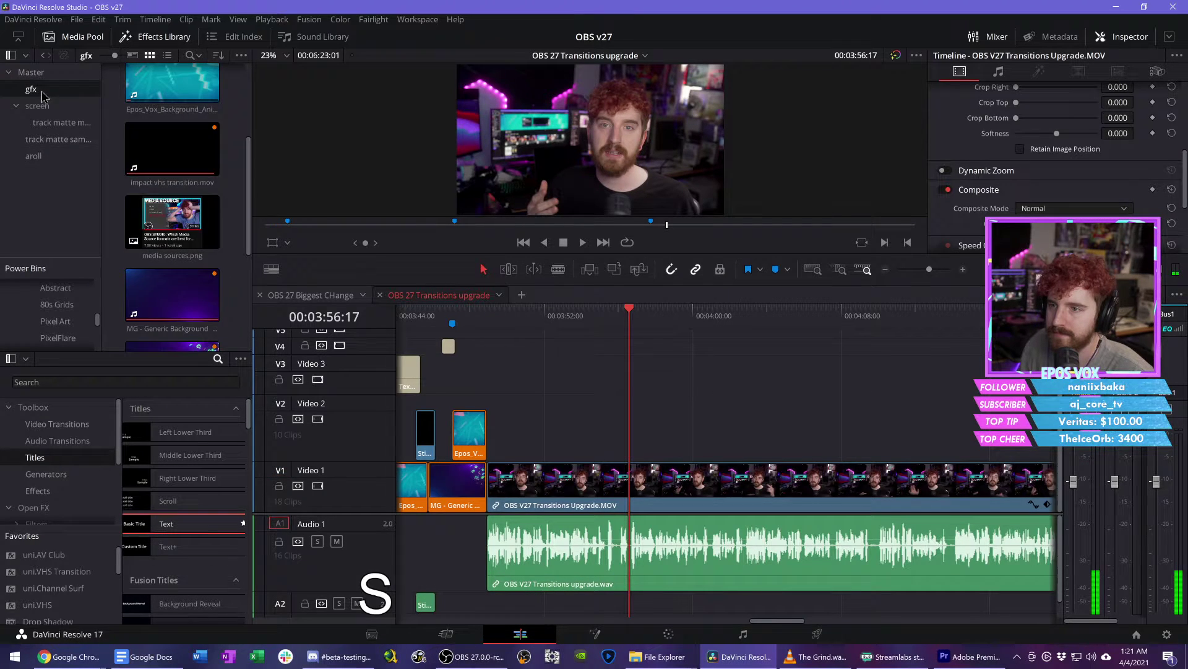
click(172, 83)
drag(172, 83, 619, 454)
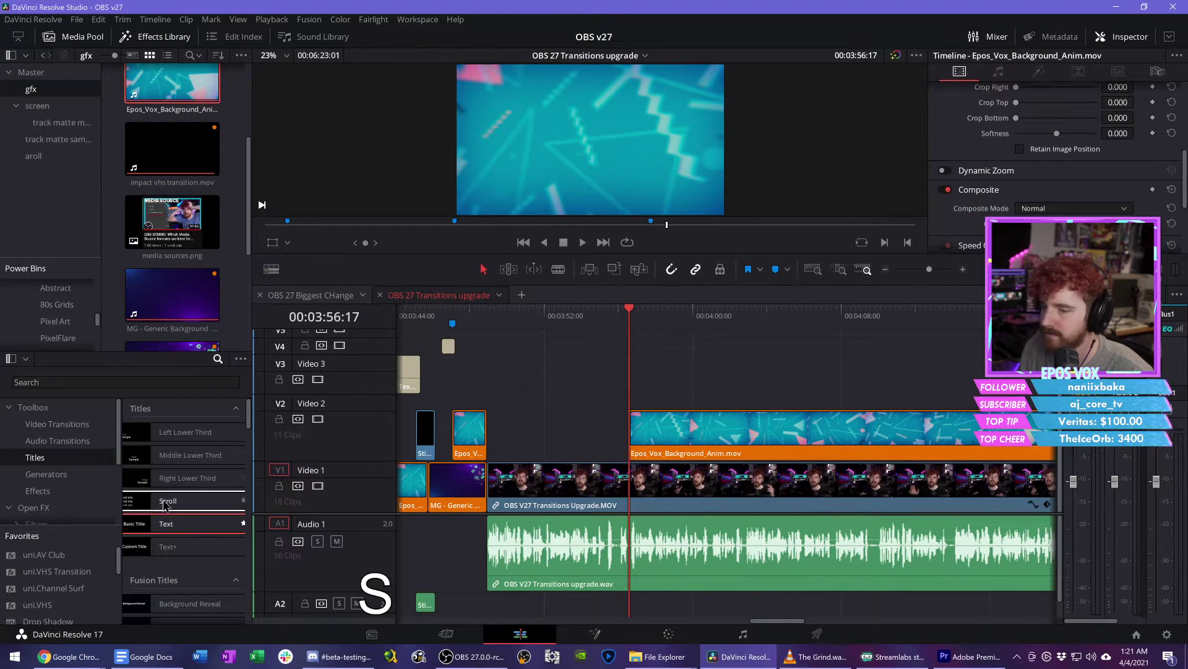
Step: Add a Text title on Video 3 at 00:03:56:17 reading "Black: Scene 1 (from)" and "White: Scene 2 (to)" on two lines
drag(166, 524, 623, 391)
triple_click(1013, 152)
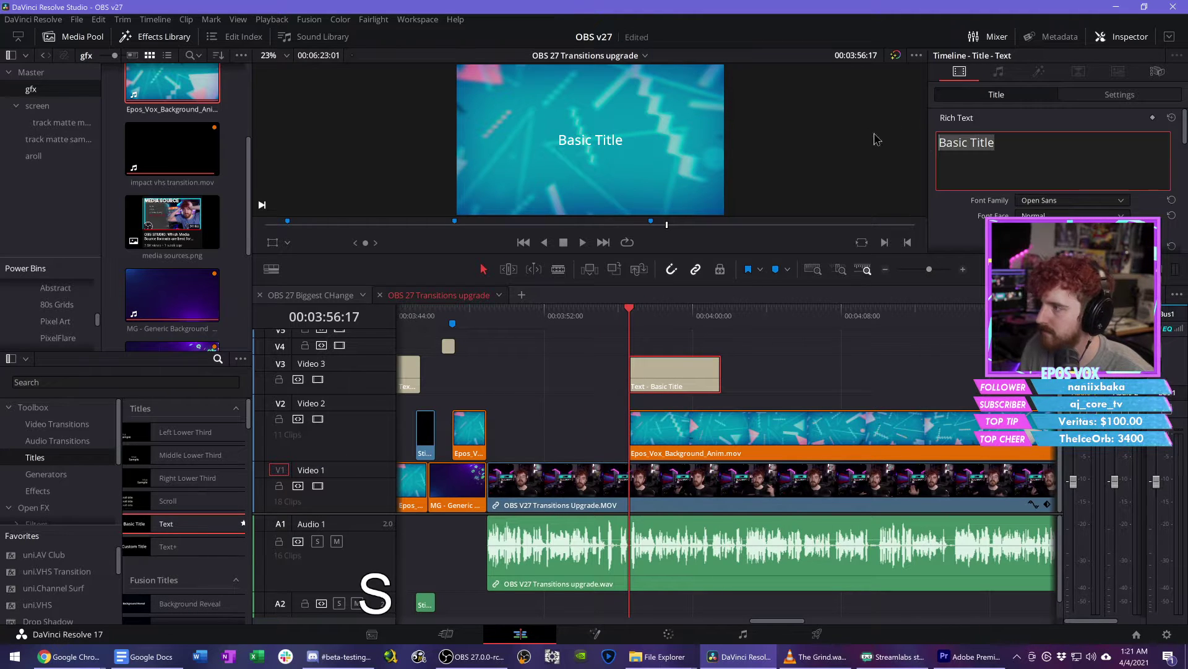
text(Black: Sce)
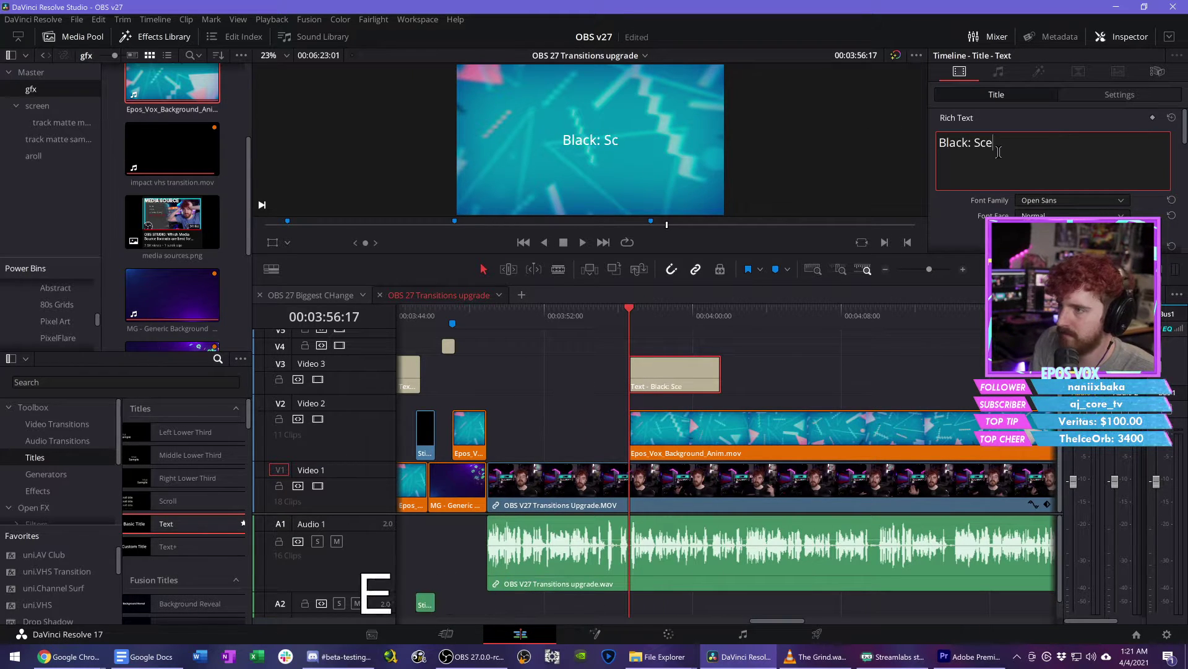
text(ne 1 (from))
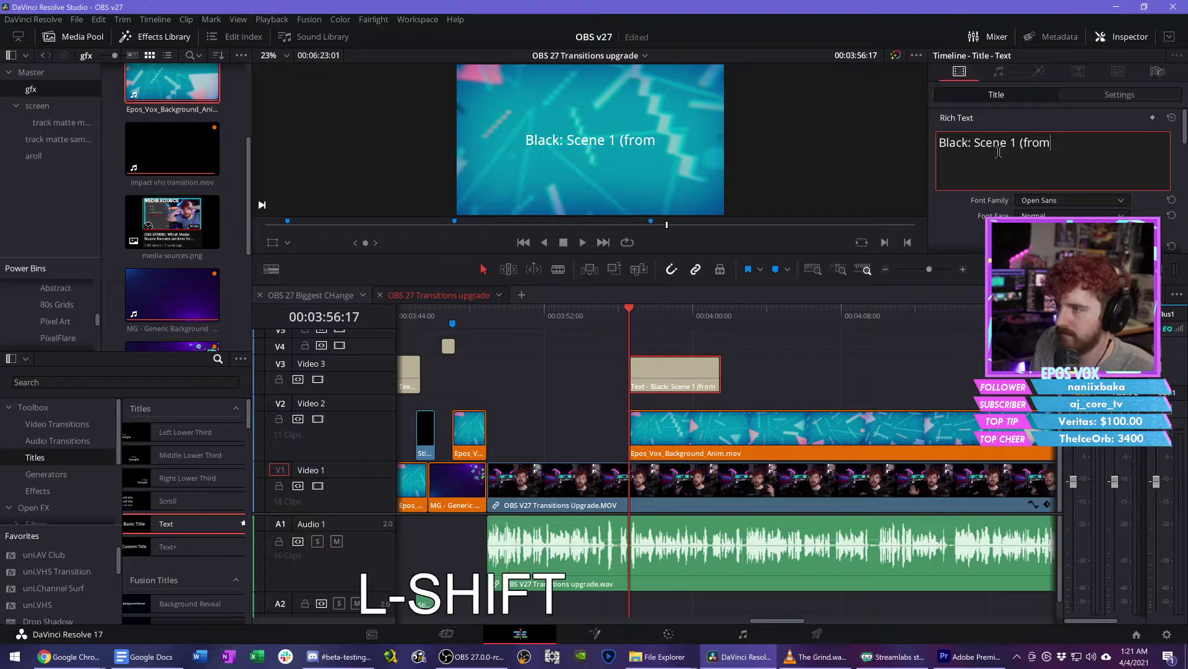
key(Return)
text(White; Sce)
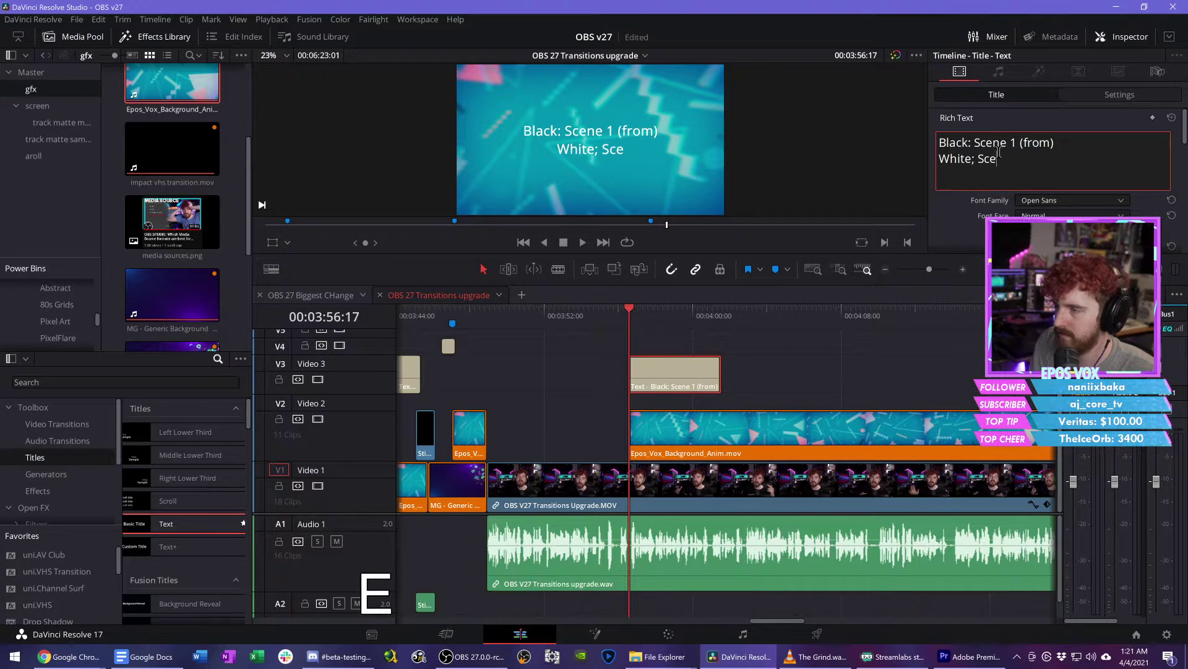
key(BackSpace)
key(BackSpace)
key(BackSpace)
text(: Scene 2()
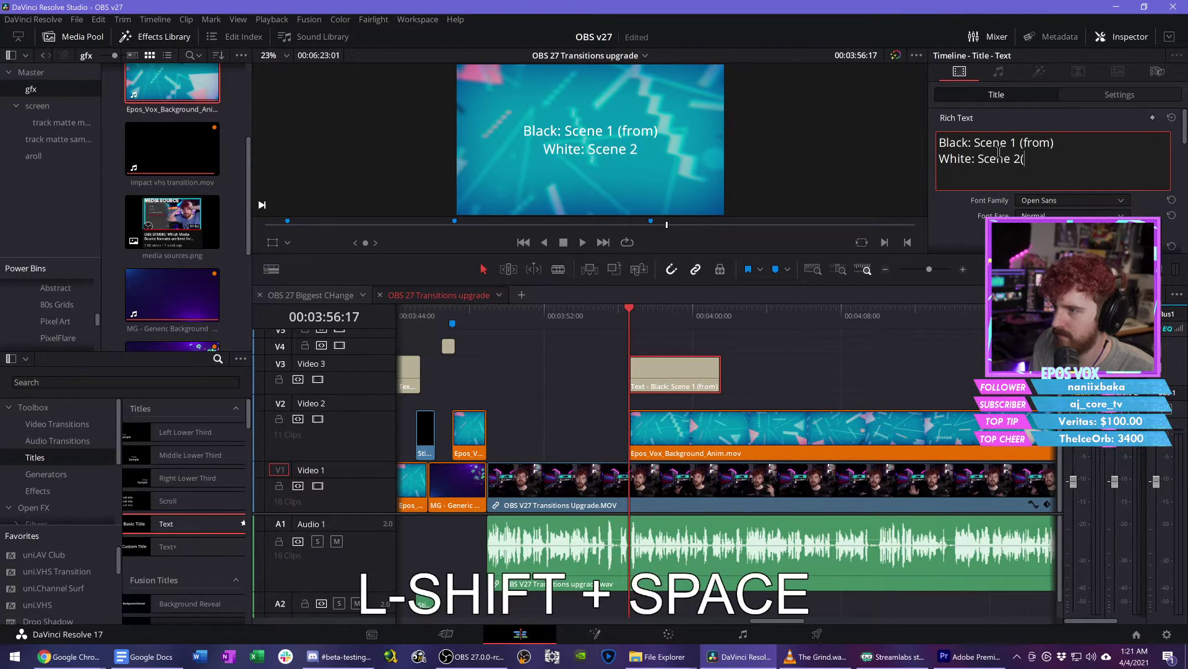
key(shift+BackSpace)
text((to))
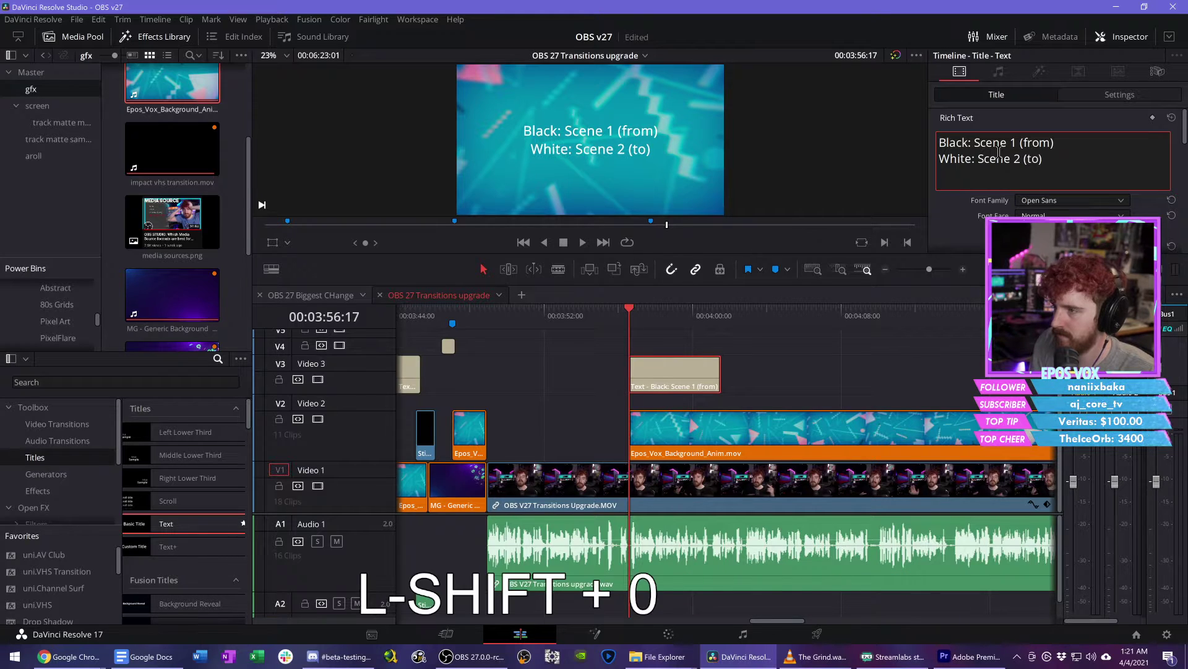
Step: Set the title's font to The Next Font and enlarge the text
click(1108, 200)
scroll(1075, 545, down, 5)
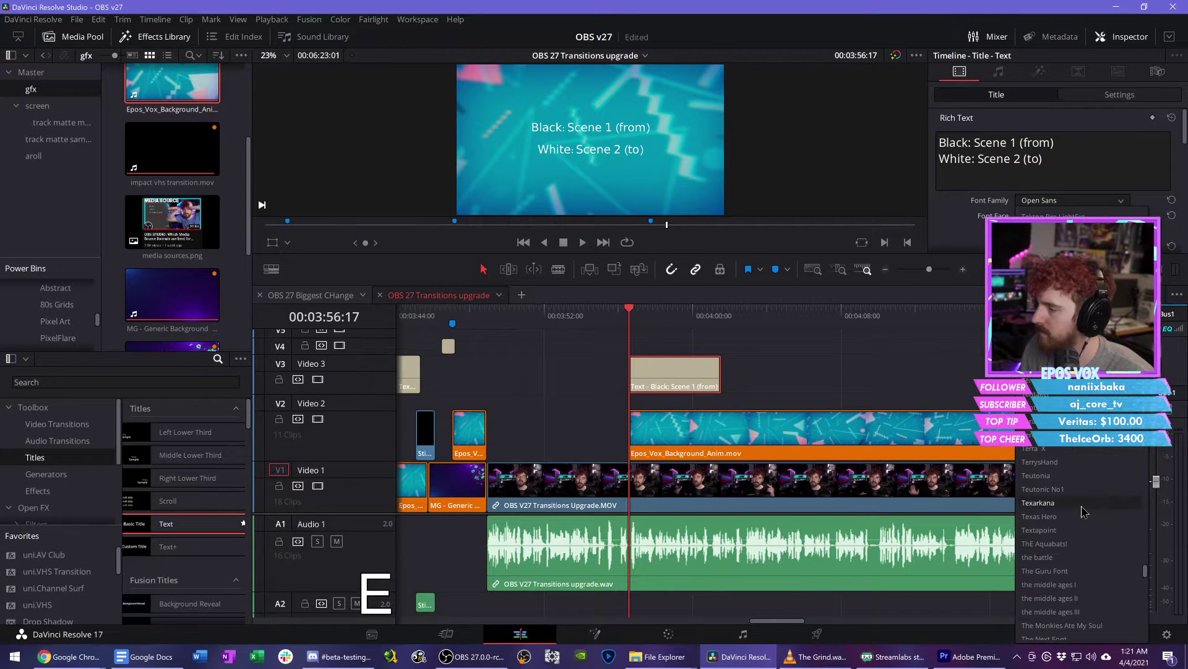
click(1062, 584)
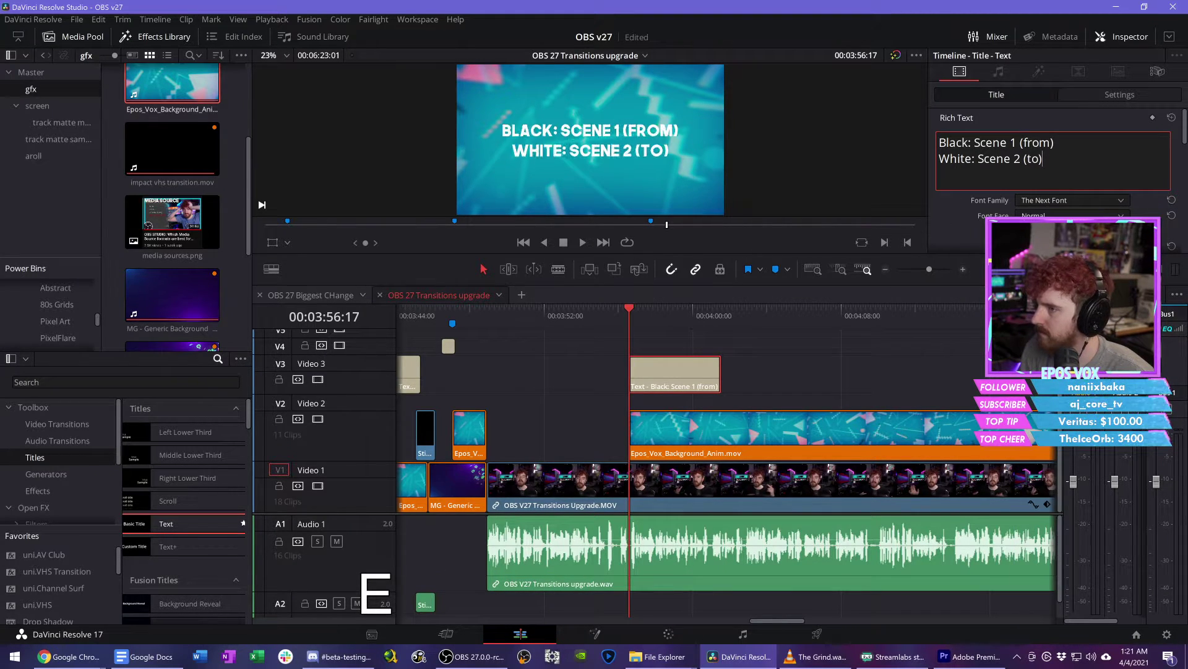
click(662, 392)
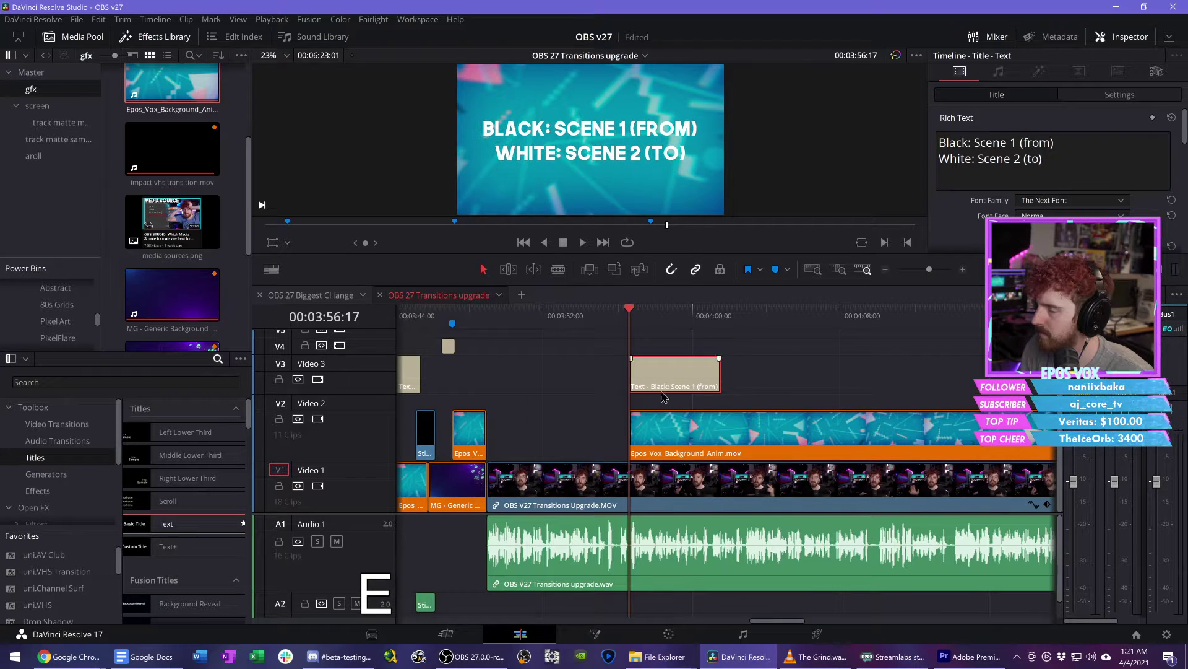
Step: Extend the title to about 00:04:02, cut the background animation at the title's end, and delete the background's remaining section
click(684, 322)
key(space)
scroll(793, 378, up, 2)
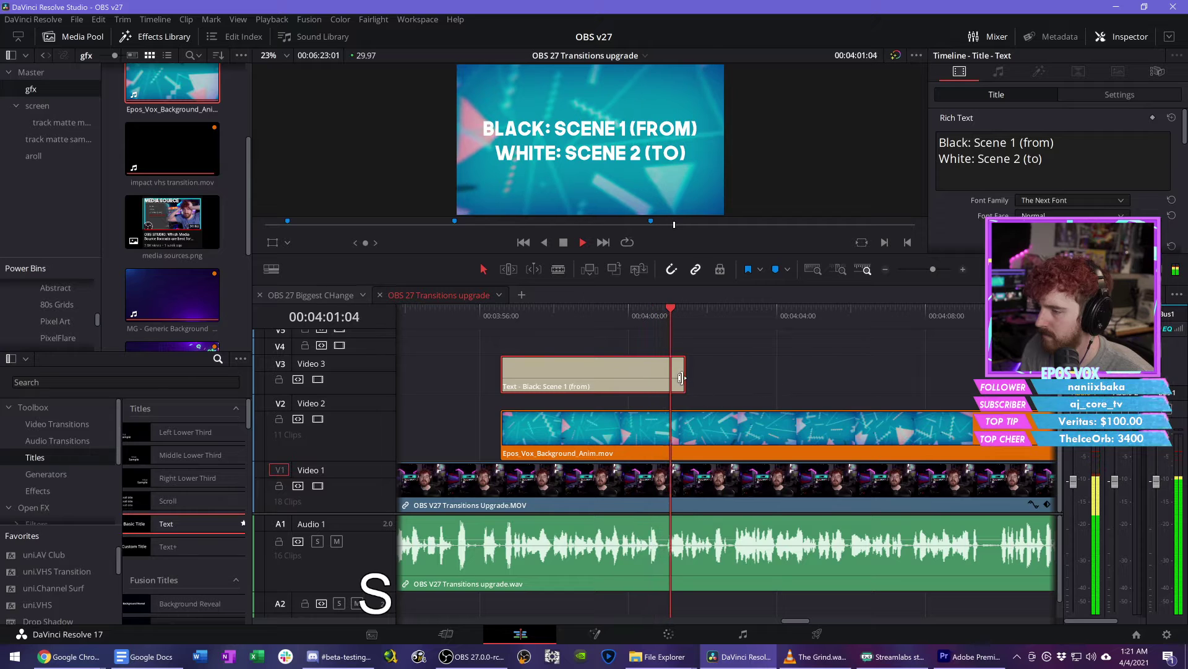
drag(680, 376, 737, 380)
key(c)
click(742, 426)
key(v)
click(757, 427)
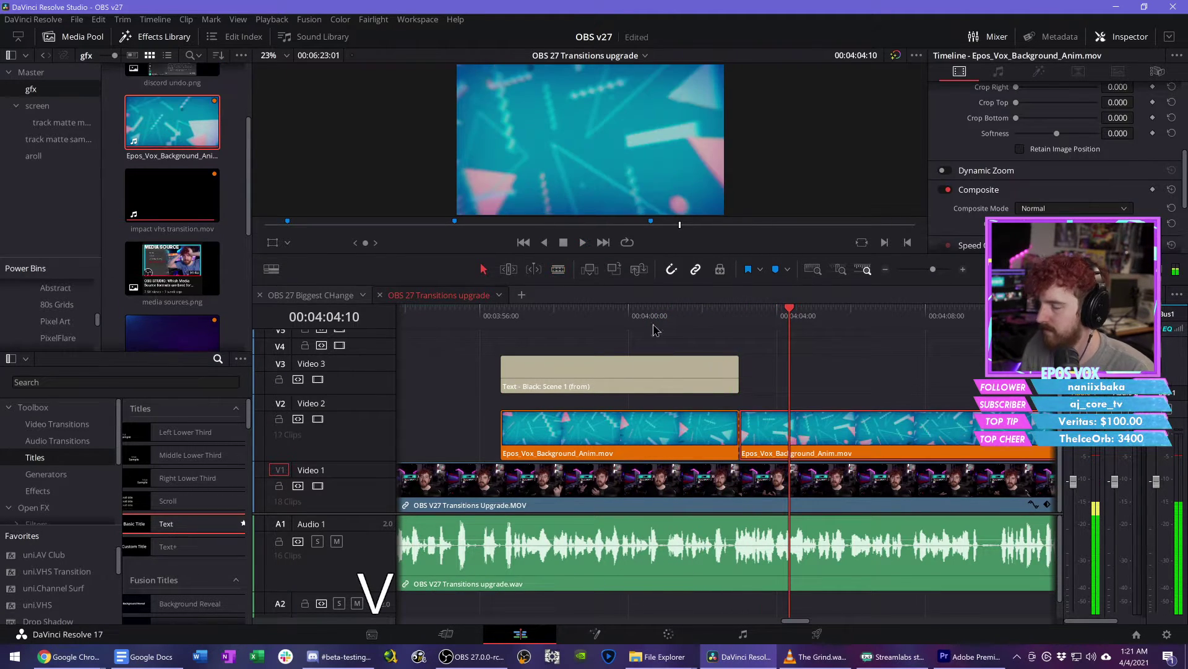
key(BackSpace)
Step: Turn the title into a compound clip with the default name and apply the uni.AV Club effect to it
click(630, 316)
right_click(629, 382)
click(557, 386)
key(Return)
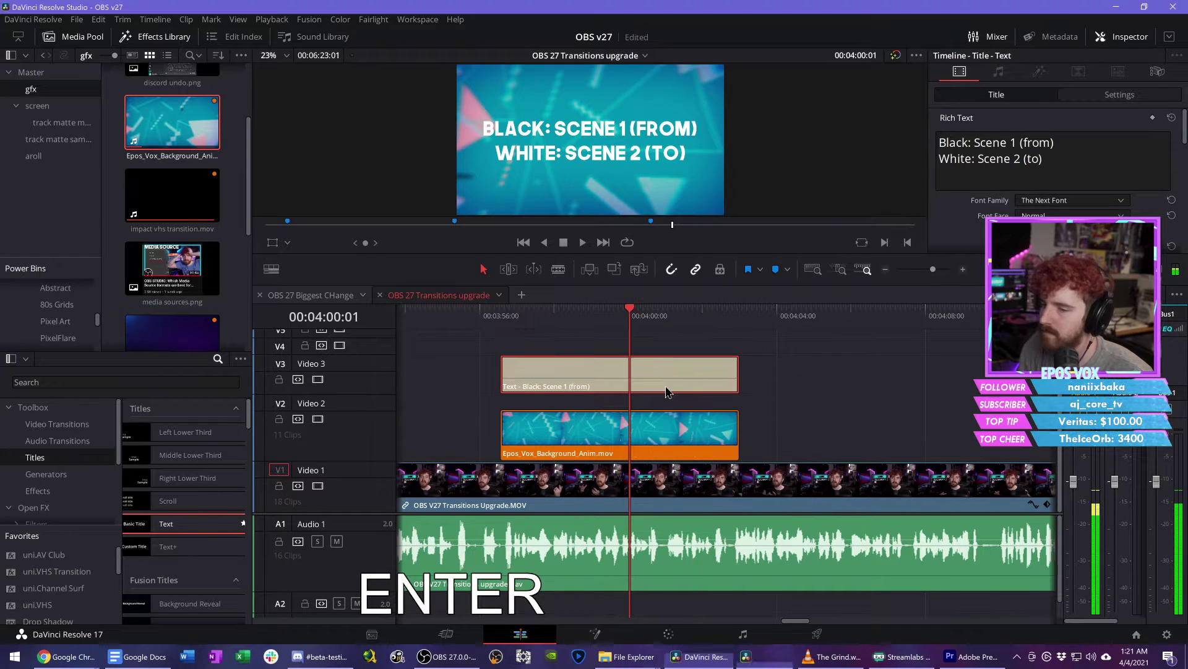
drag(94, 550, 591, 387)
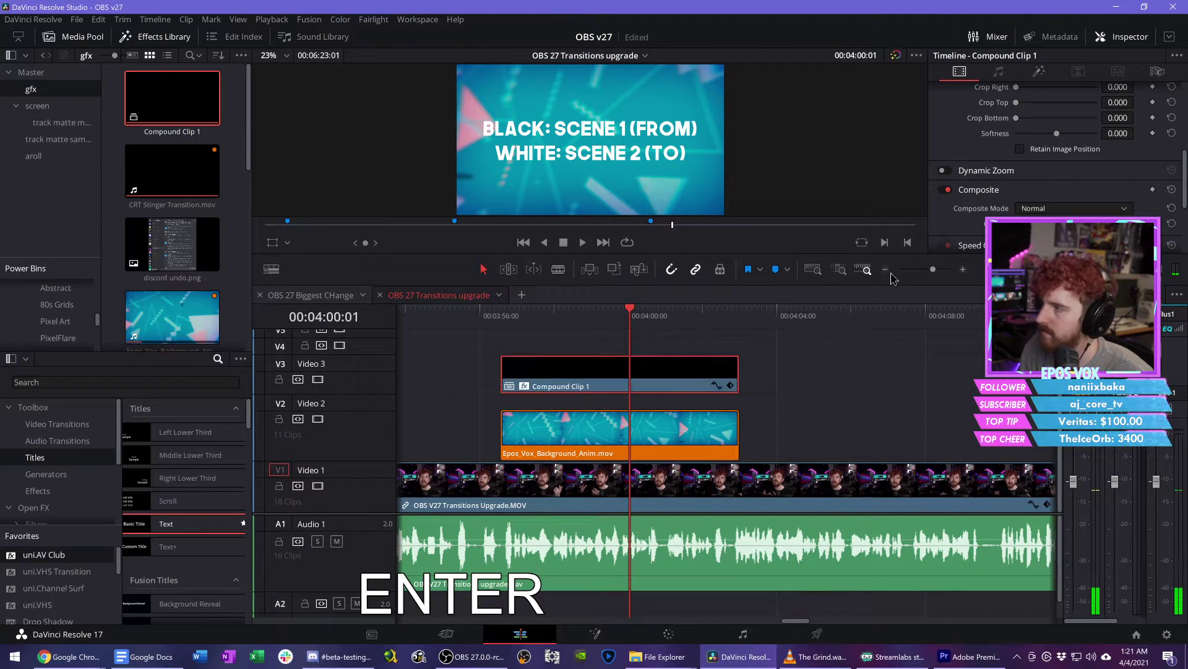
Step: Apply the custom UHF No Jitter preset to the compound clip's uni.AV Club effect and save the project
click(1039, 71)
click(1056, 152)
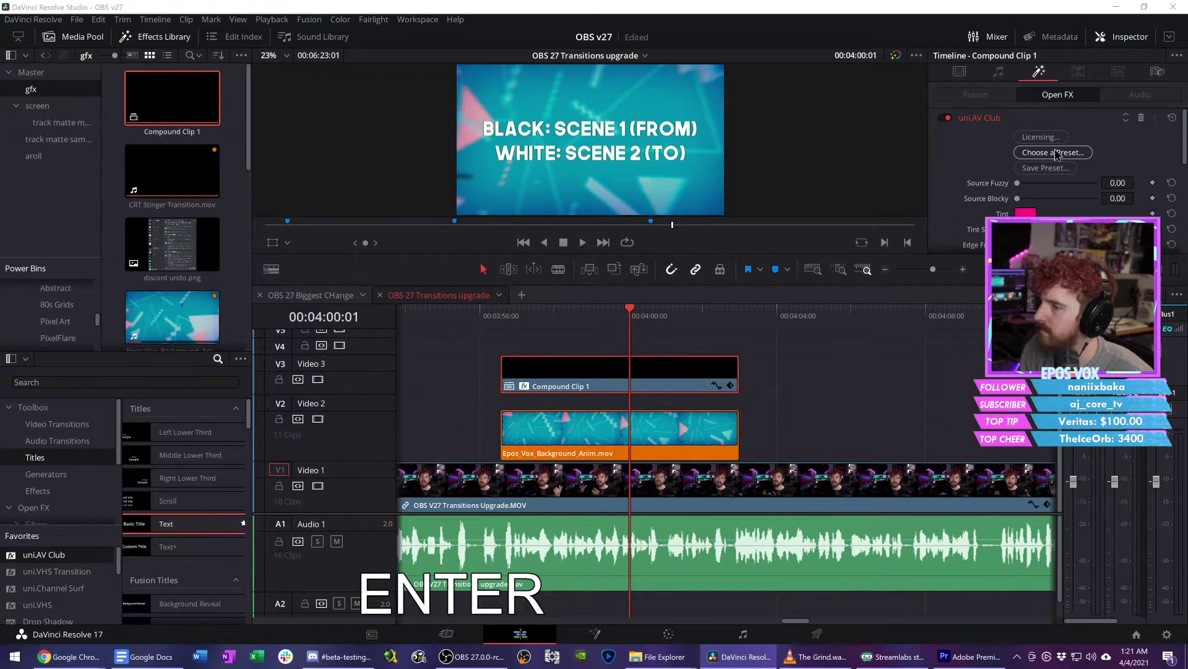
scroll(679, 350, down, 5)
click(590, 344)
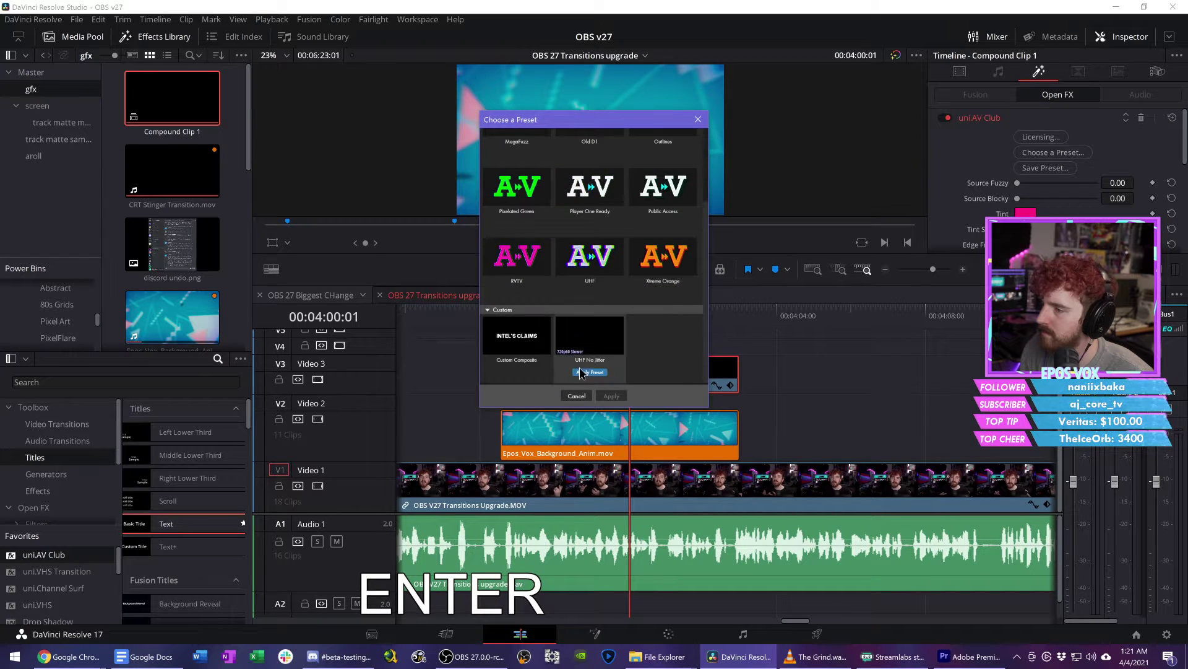
double_click(585, 373)
click(762, 342)
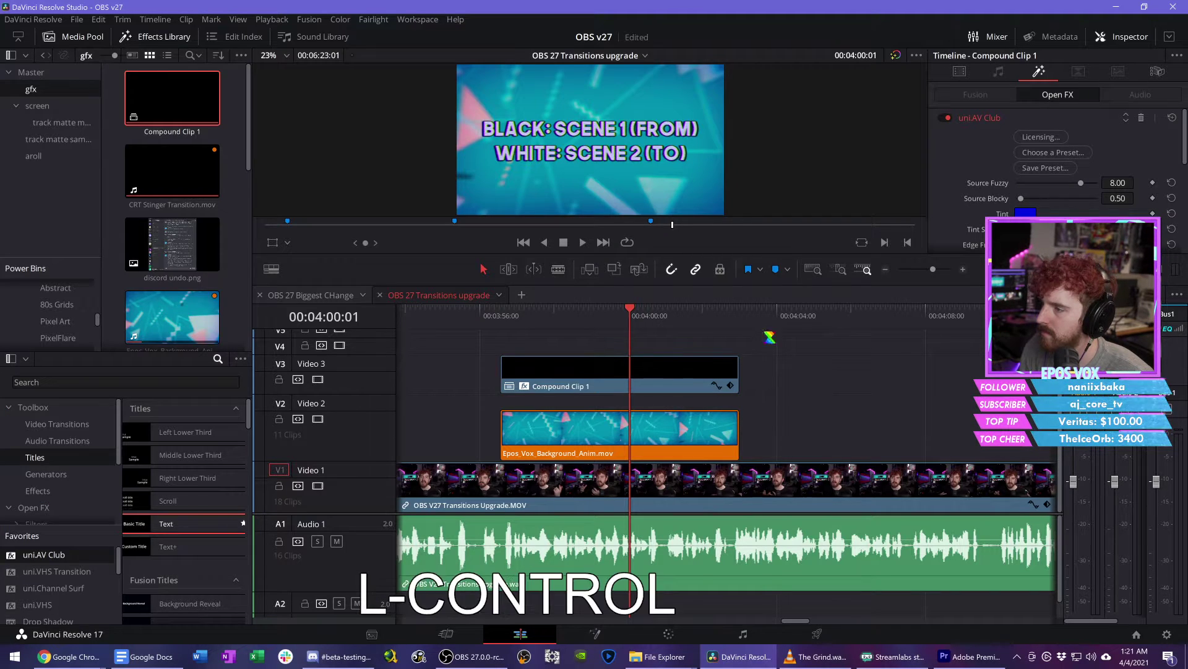
key(ctrl+s)
Step: Set the playhead to 00:04:03:17, save, check the swhoop sequence in Premiere Pro, then return to DaVinci Resolve
click(762, 315)
key(ctrl+s)
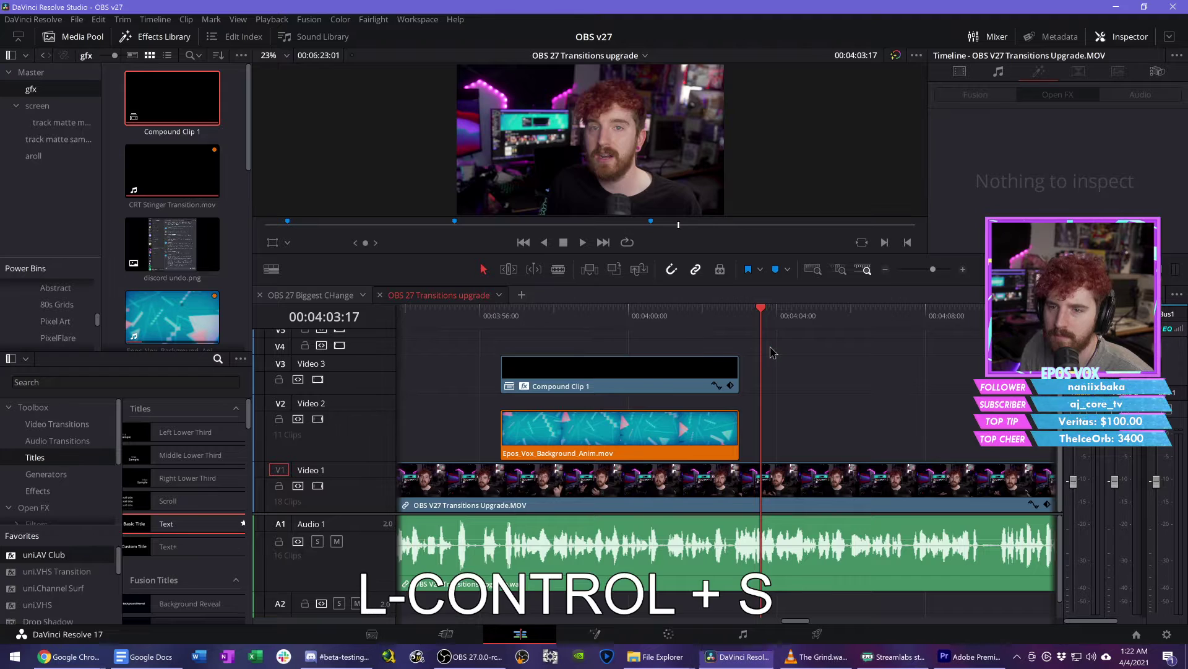
click(970, 656)
click(675, 411)
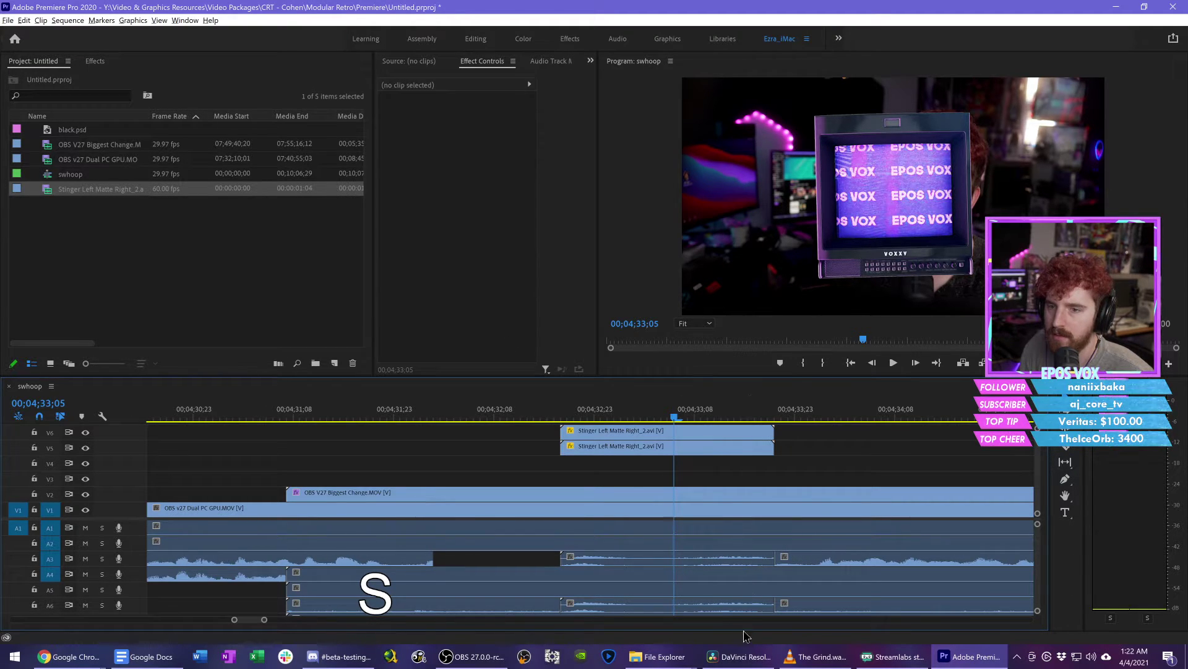
click(771, 658)
Step: Review the narration after the title graphic at 2x speed up to 00:04:07:07 and save the project
key(space)
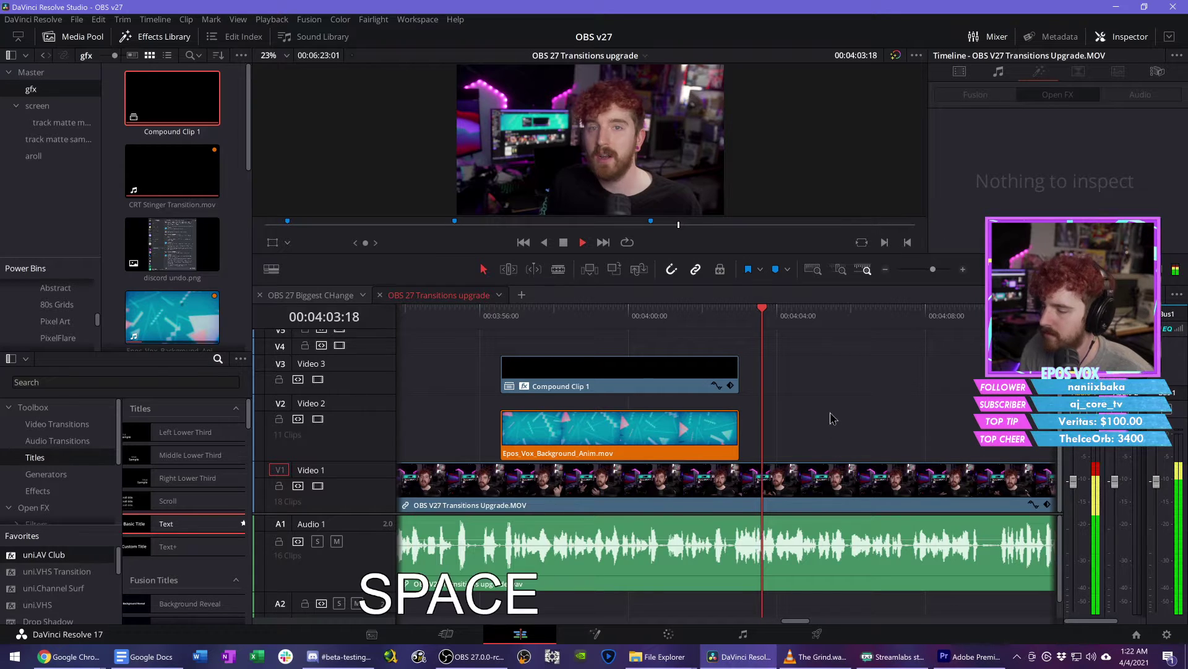
key(l)
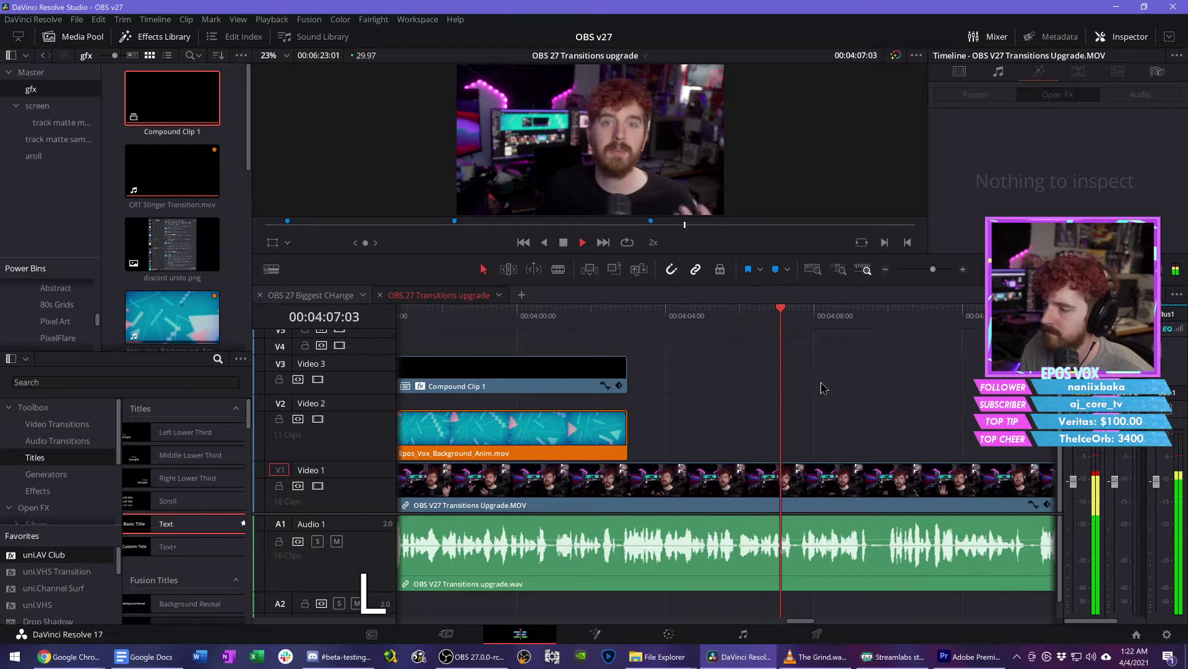
key(space)
key(ctrl+s)
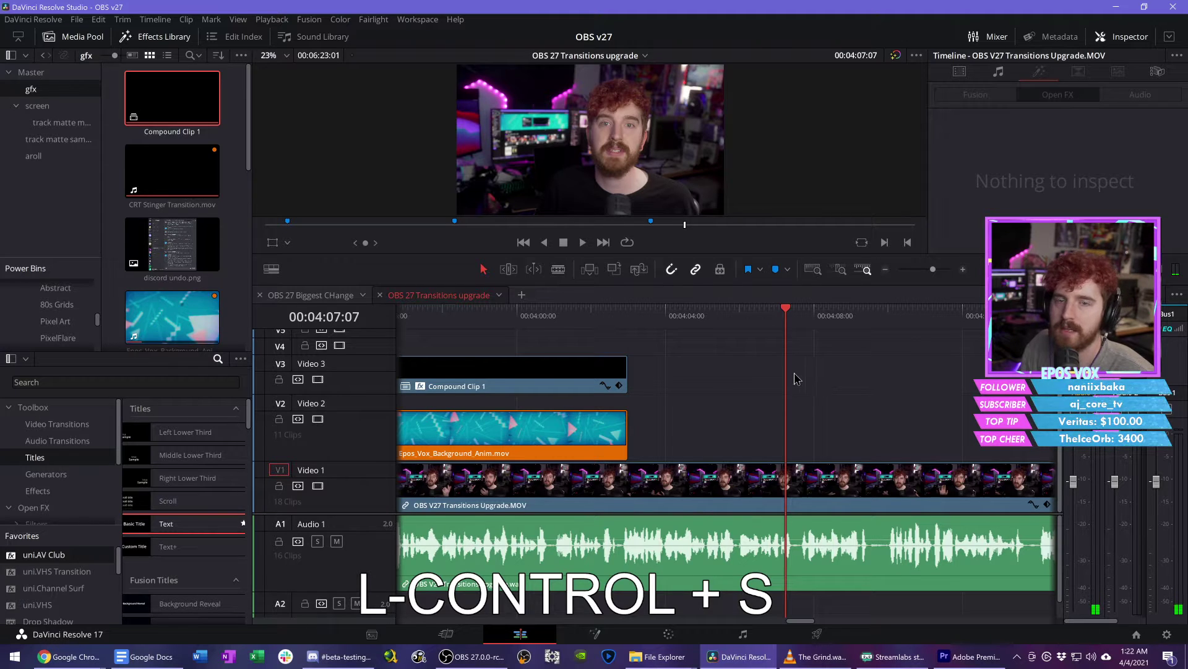
Step: Review the narration past 00:04:18, replay the section from about 00:04:07, stop at 00:04:13:04, and save the project
key(space)
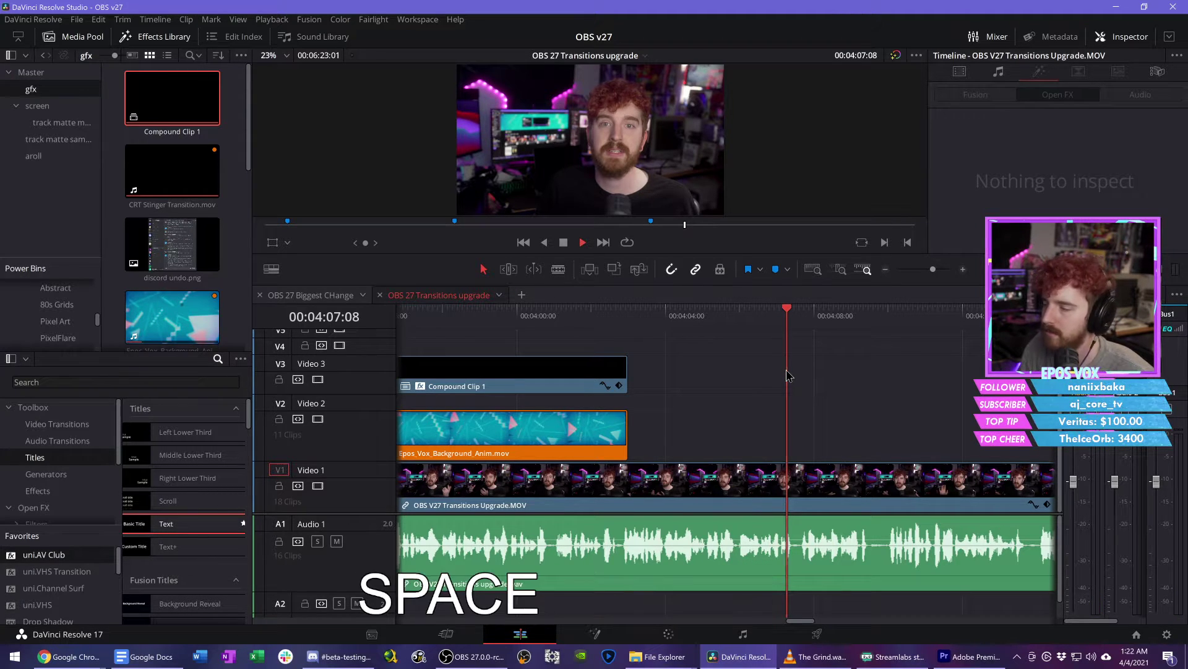
key(l)
key(d)
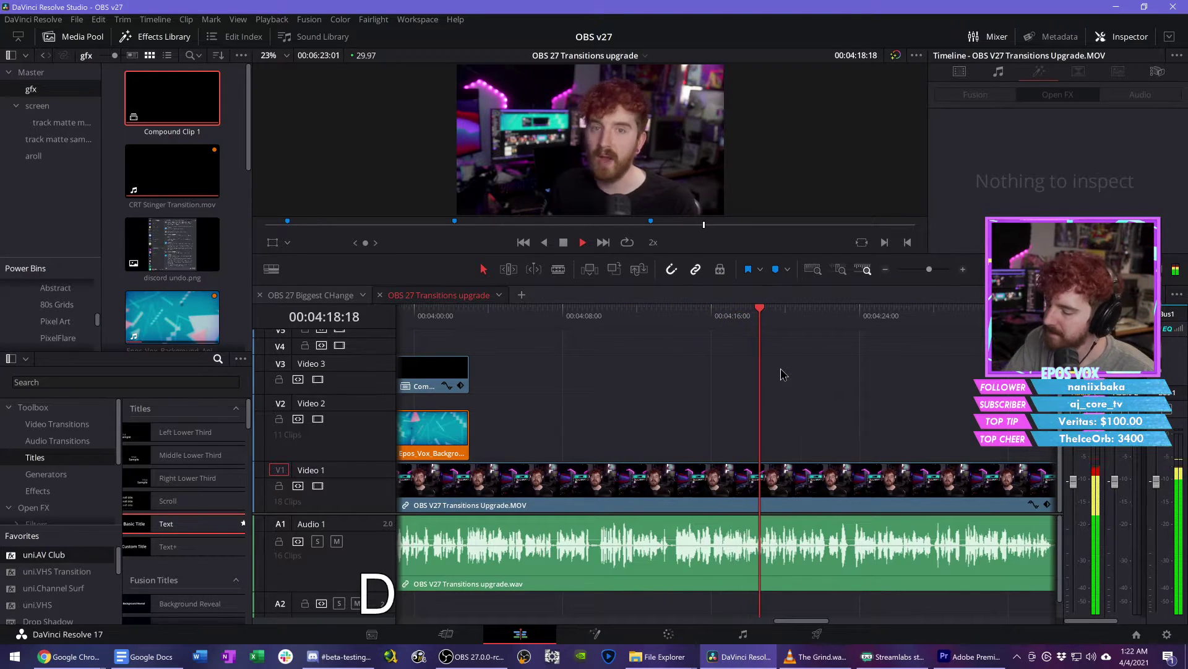
key(space)
click(672, 322)
drag(672, 326, 669, 327)
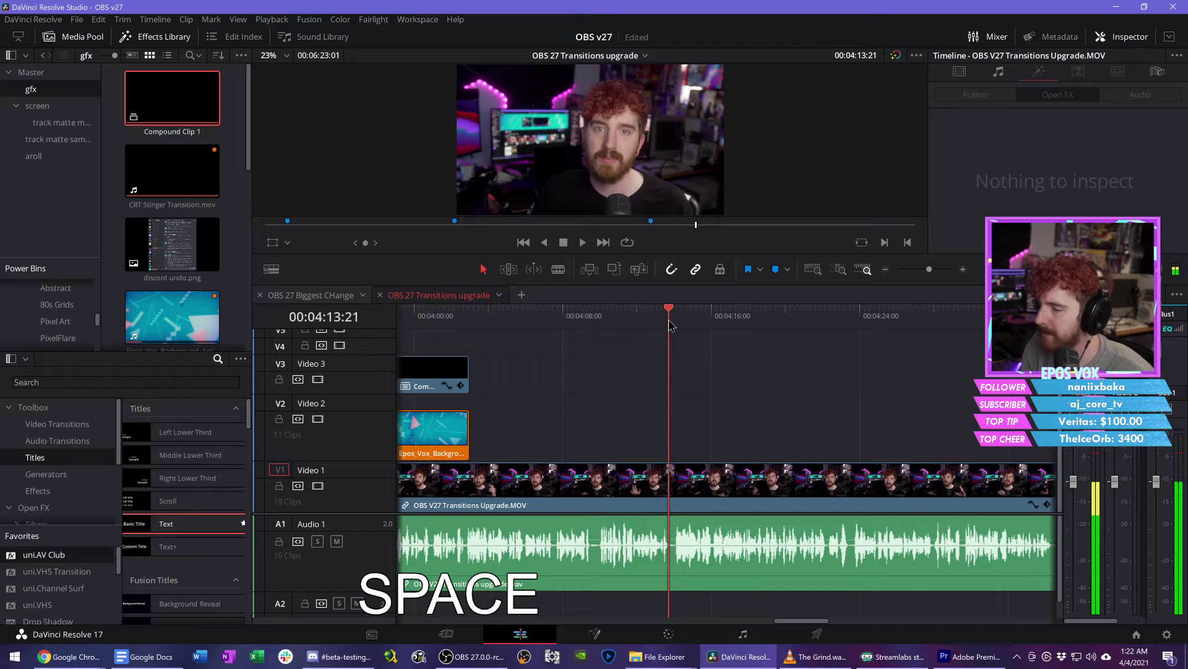
click(536, 317)
key(l)
key(l)
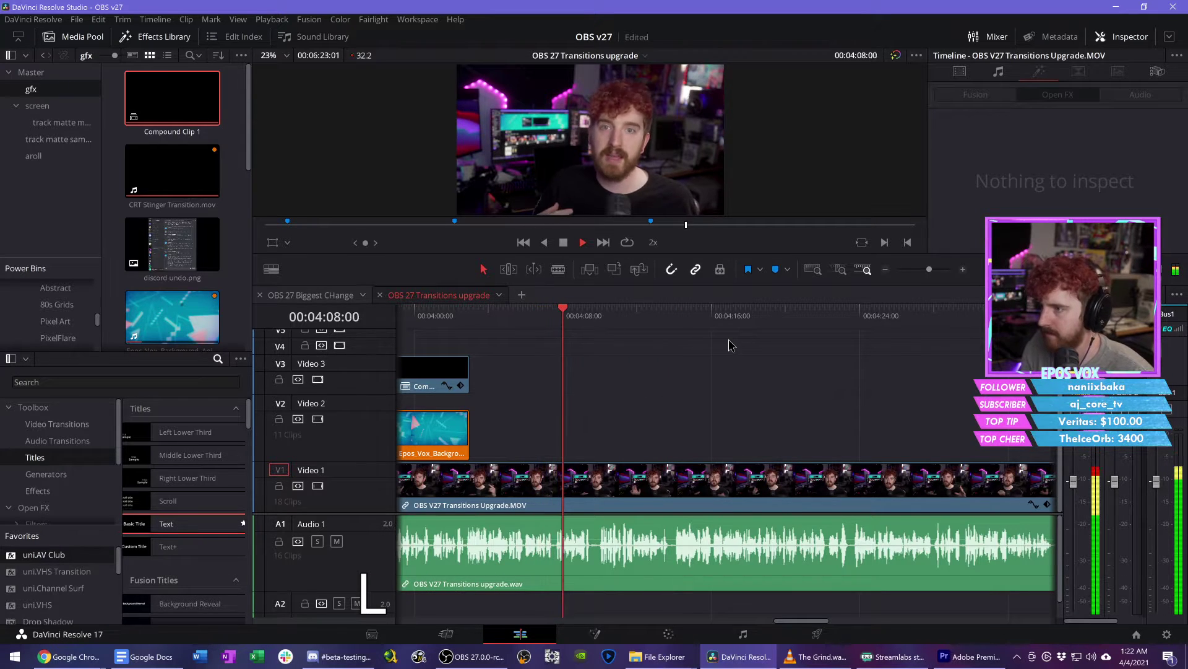
scroll(729, 345, right, 2)
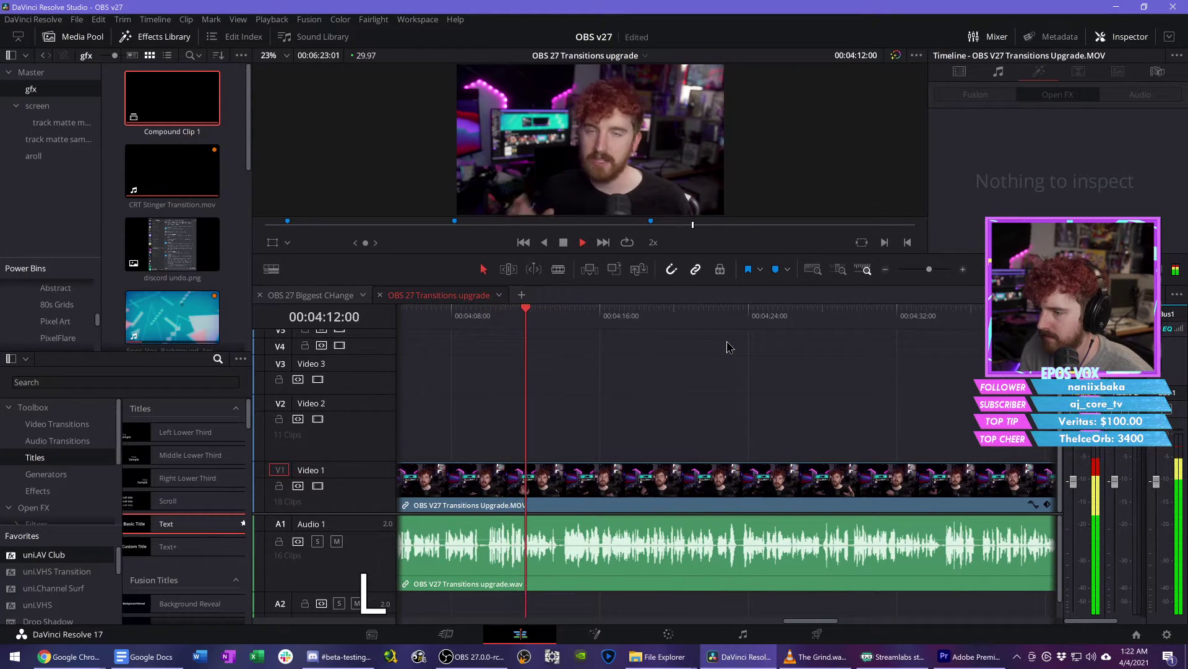
key(ctrl+s)
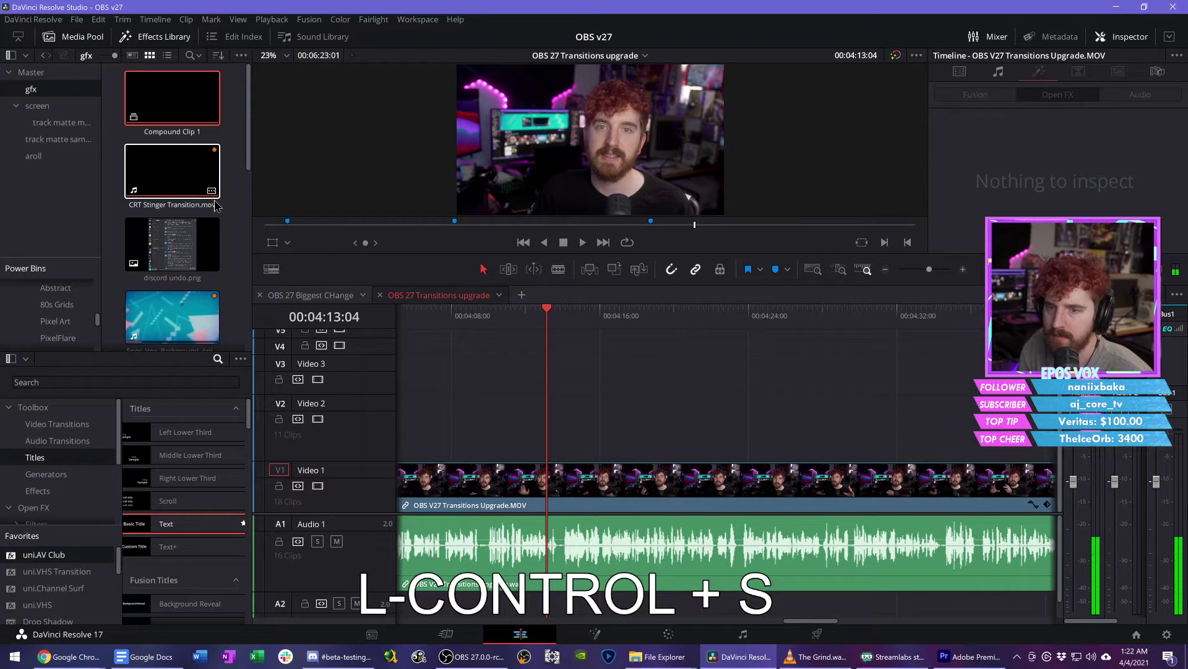
Step: Place Desktop 2021.04.01 - 22.28.39.05.mp4 on Video 2 from 00:04:13:04, add a Wipe TopLeft-BotRight transition at its start, and save
scroll(206, 213, down, 1)
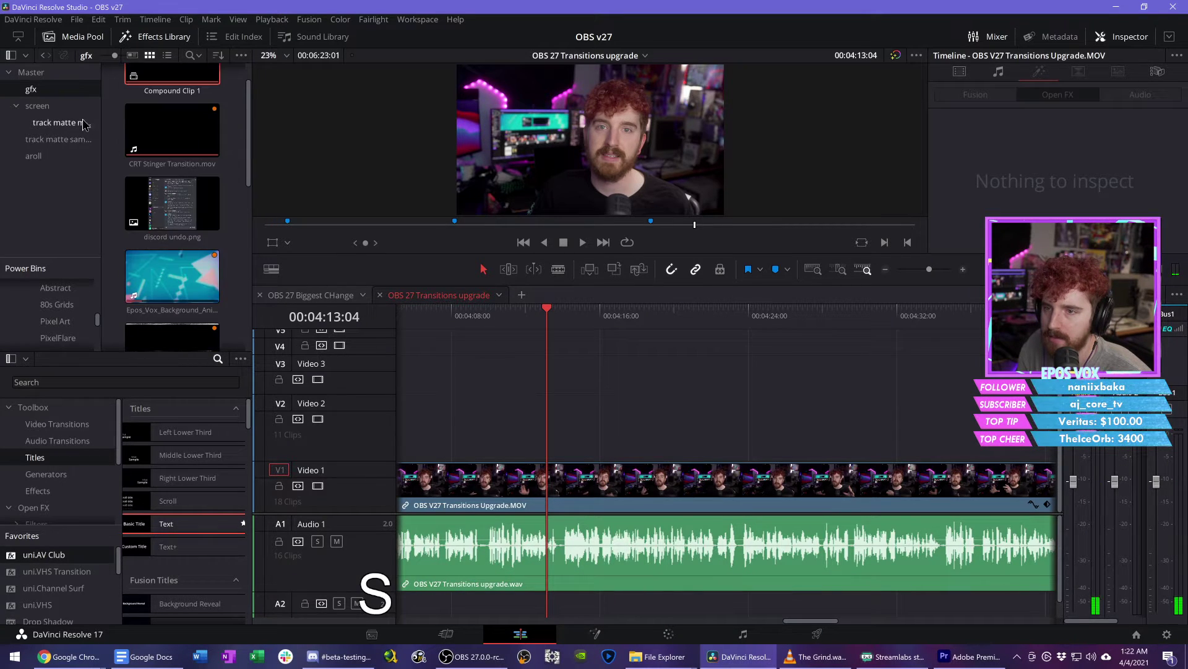
click(83, 124)
scroll(224, 287, down, 2)
click(178, 192)
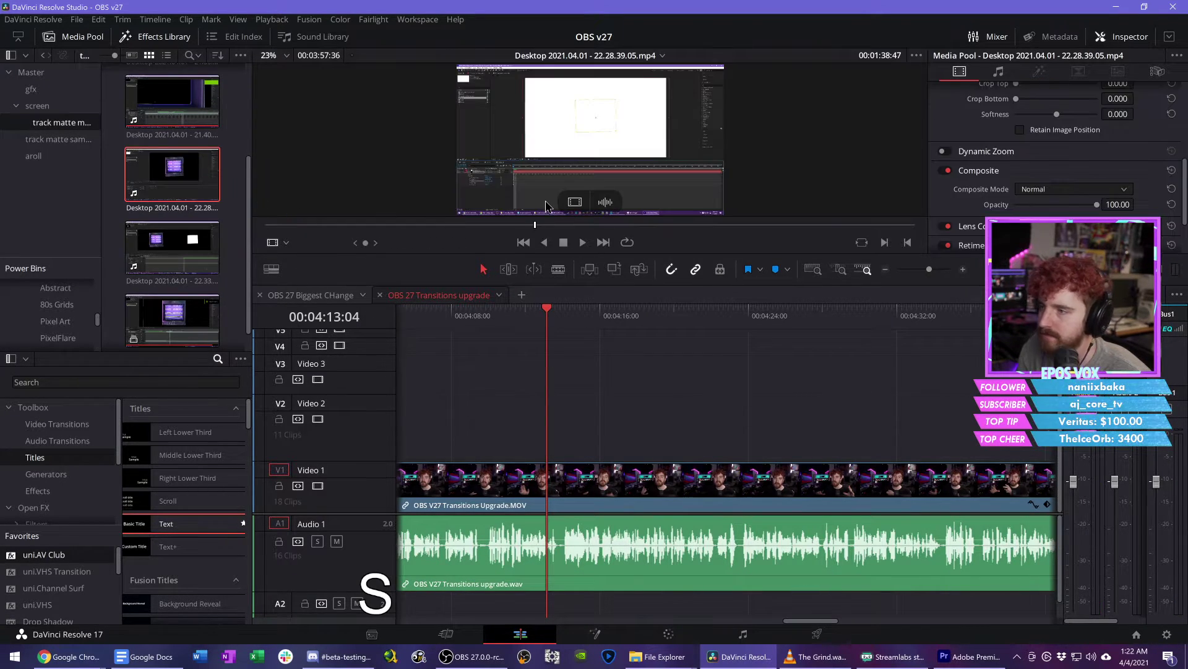
drag(588, 346, 540, 453)
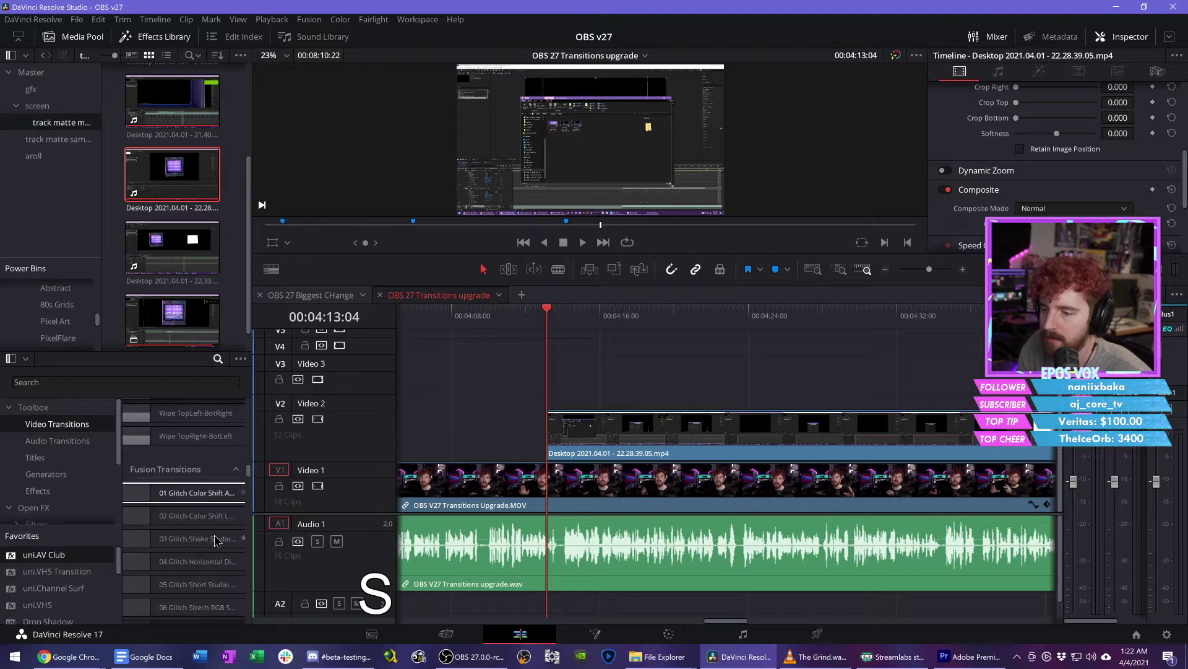
drag(212, 470, 572, 432)
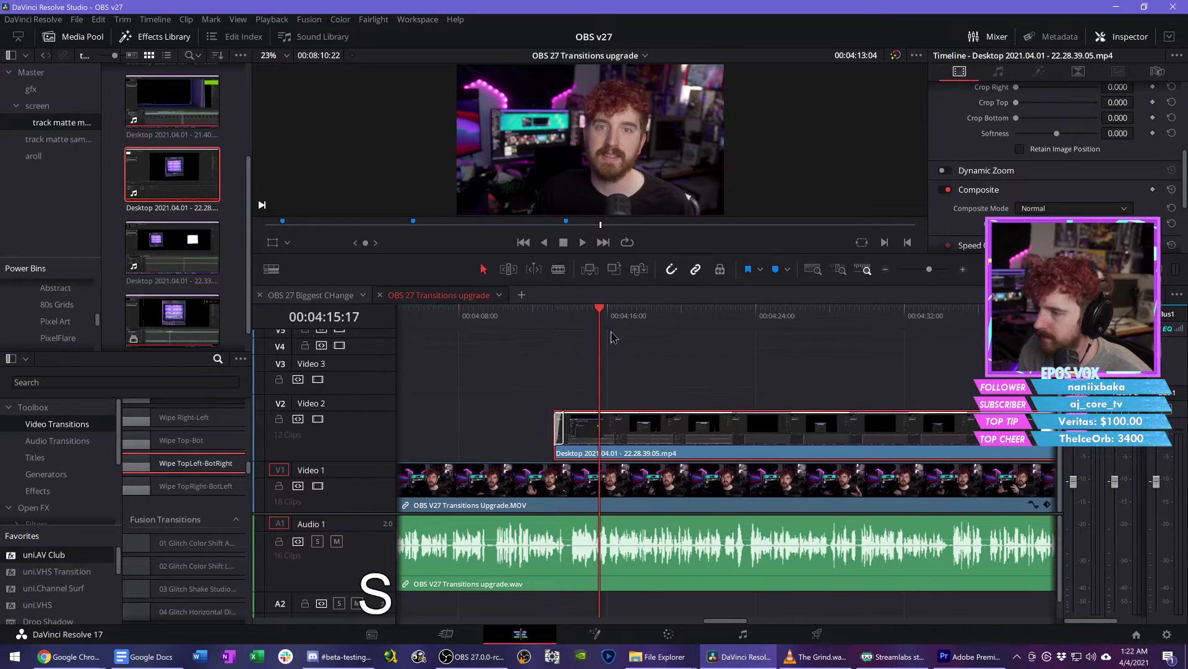
key(ctrl+s)
Step: Speed up the screen recording on Video 2 to 680% so it ends near 00:04:48, and play through it at 2x speed
key(d)
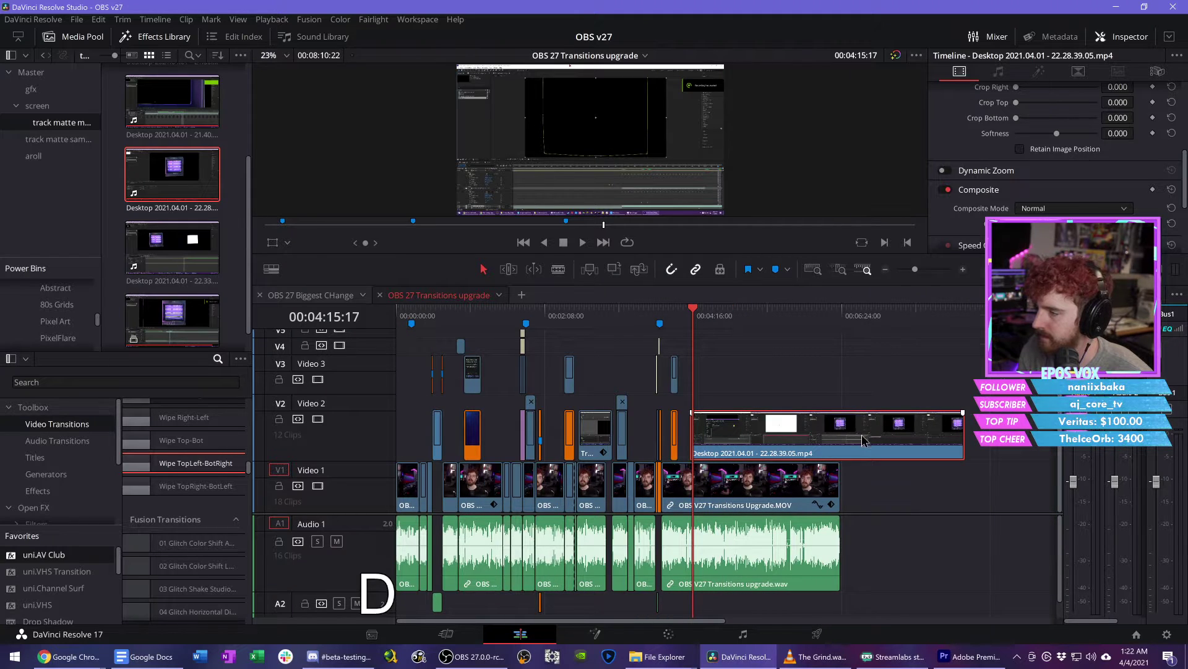
right_click(863, 441)
click(932, 261)
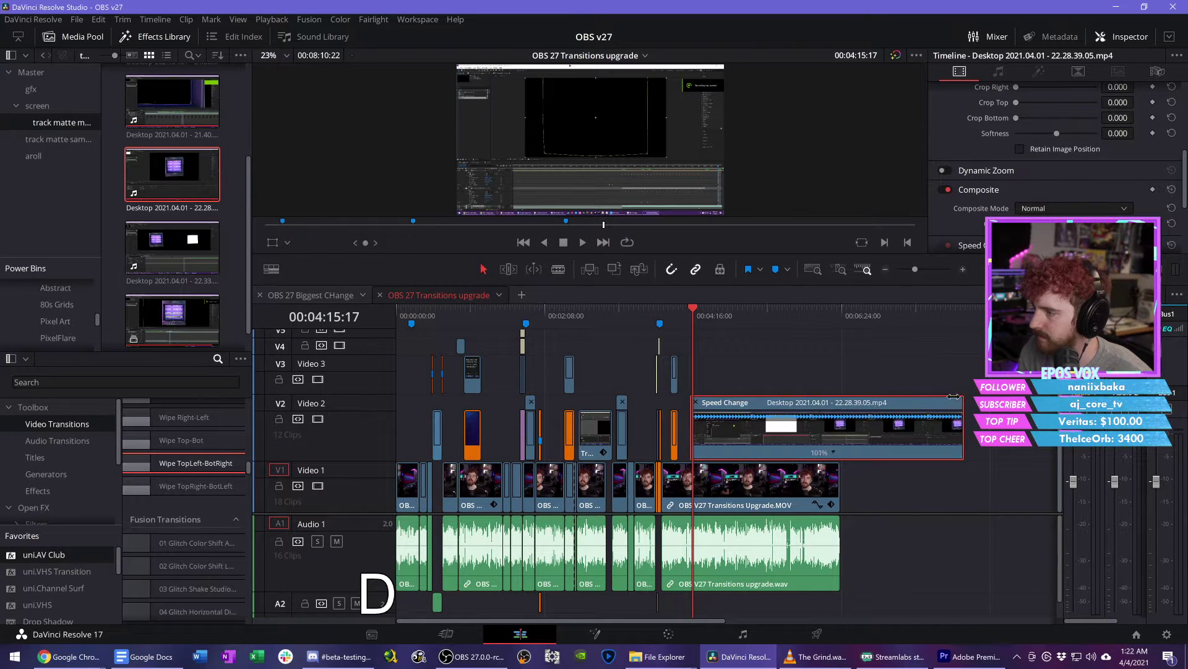
drag(953, 396, 735, 399)
key(s)
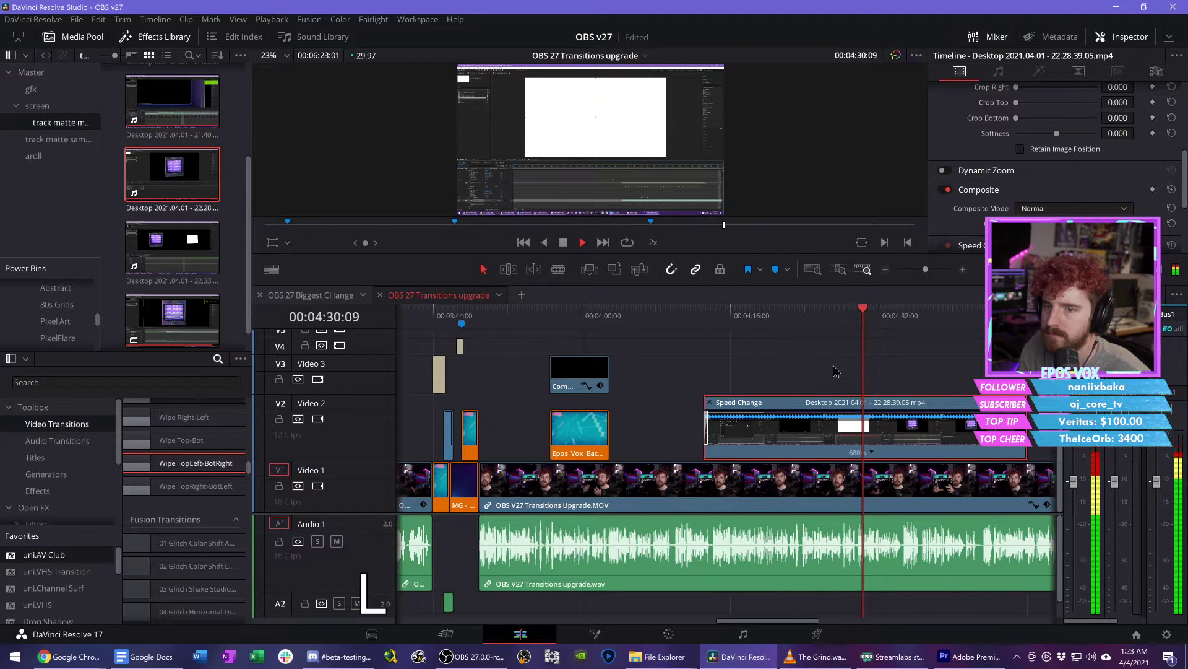
scroll(834, 371, right, 2)
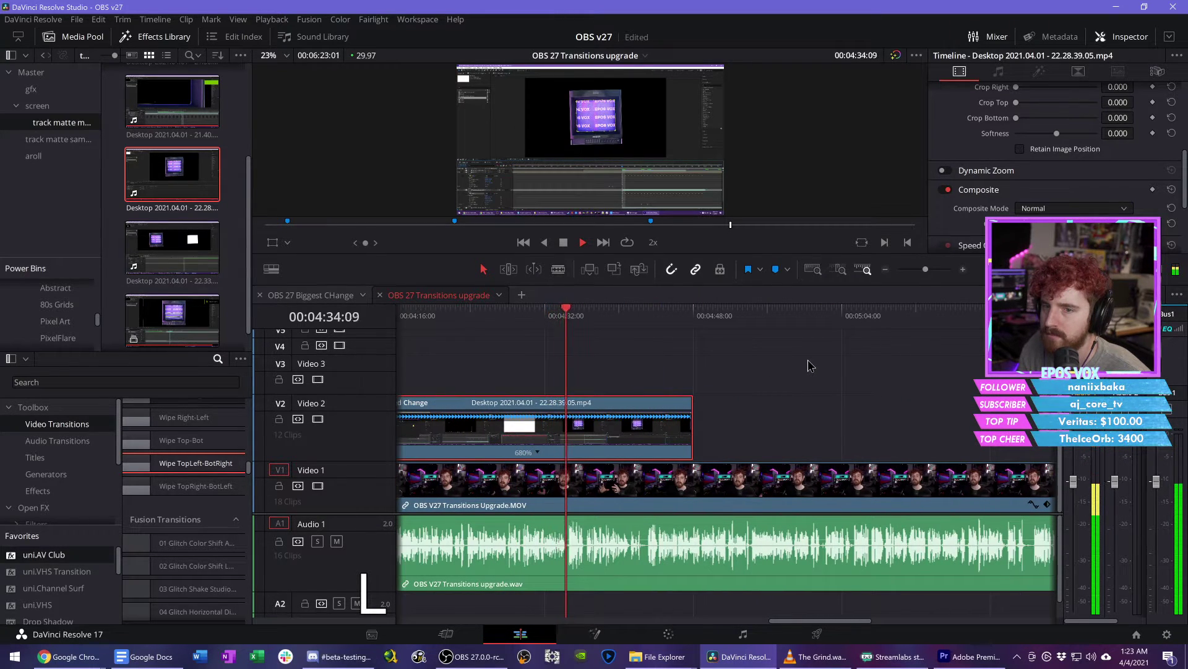